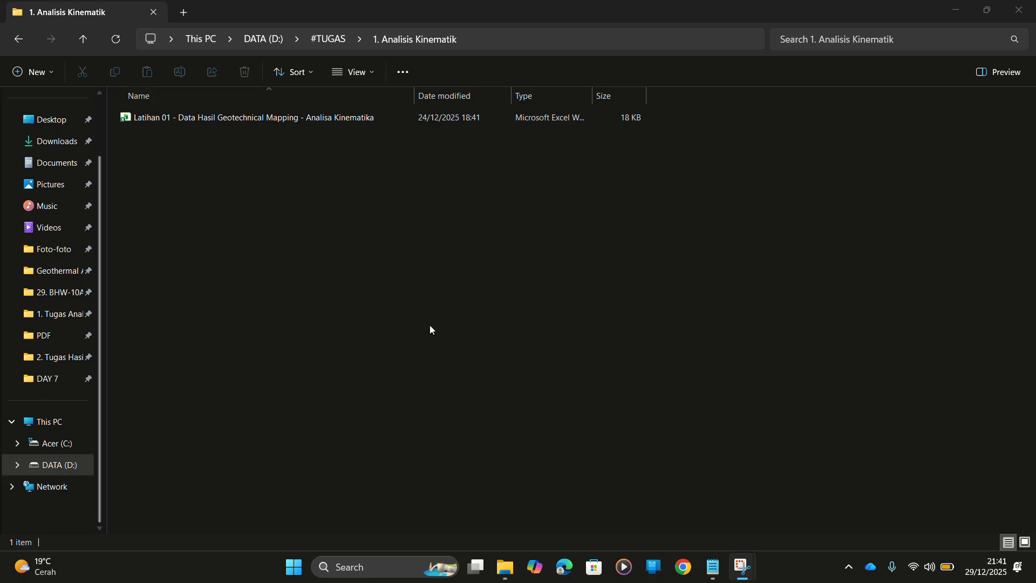
Open the workbook "Latihan 01 - Data Hasil Geotechnical Mapping - Analisa Kinematika" and review its mapping data and slope parameter table
{"action": "double_click", "coordinate": [239, 118]}
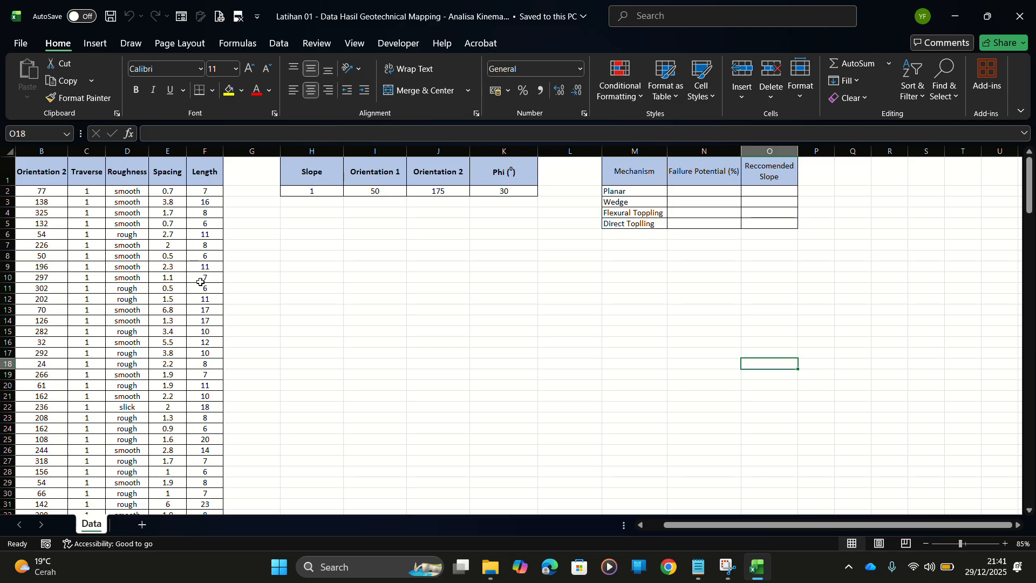
{"action": "left_click", "coordinate": [52, 191]}
{"action": "scroll", "coordinate": [143, 286], "scroll_direction": "down", "scroll_amount": 20}
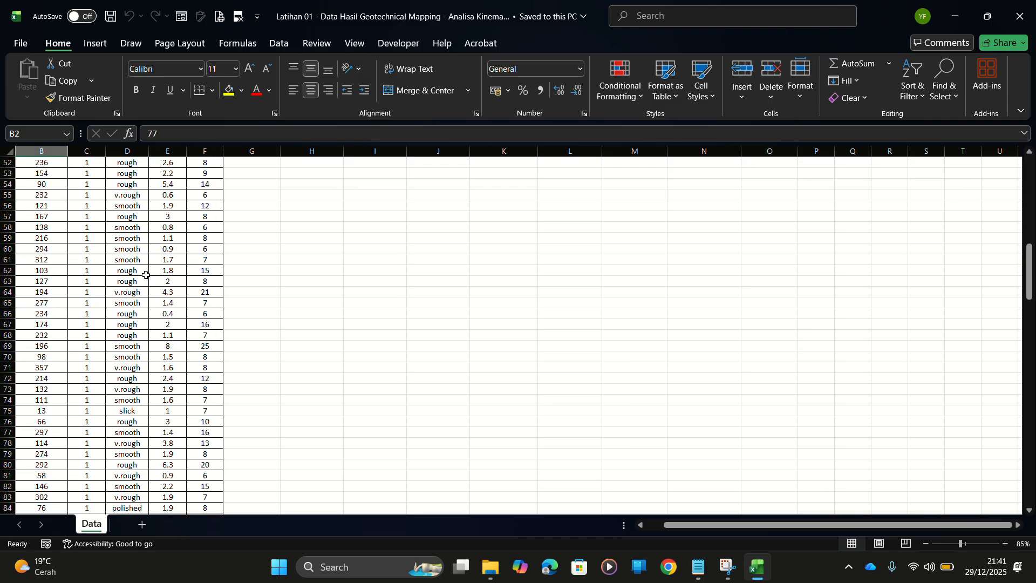
{"action": "scroll", "coordinate": [143, 296], "scroll_direction": "down", "scroll_amount": 8}
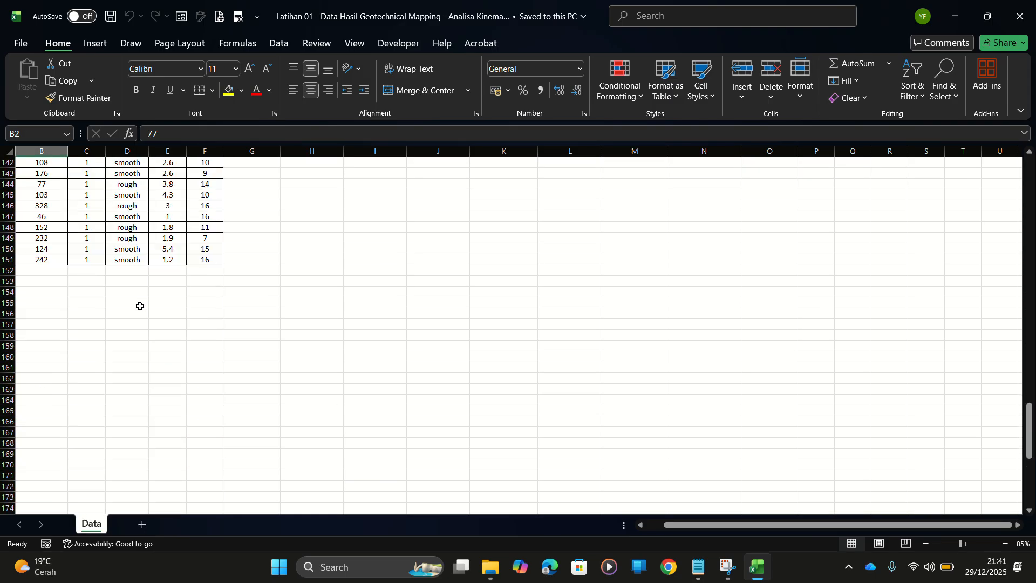
{"action": "scroll", "coordinate": [139, 303], "scroll_direction": "up", "scroll_amount": 15}
{"action": "scroll", "coordinate": [139, 311], "scroll_direction": "up", "scroll_amount": 20}
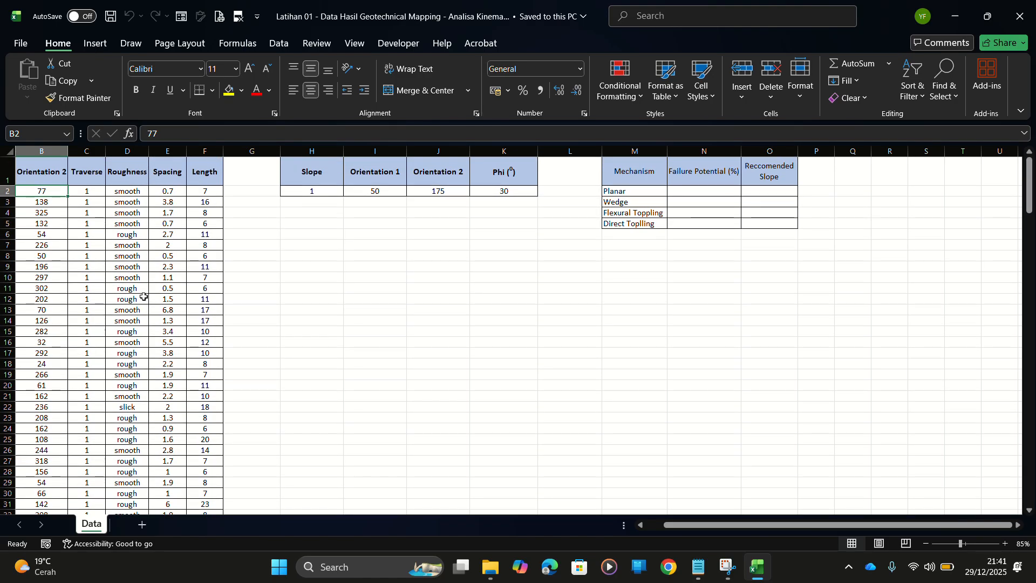
{"action": "left_click_drag", "start_coordinate": [315, 171], "coordinate": [521, 190]}
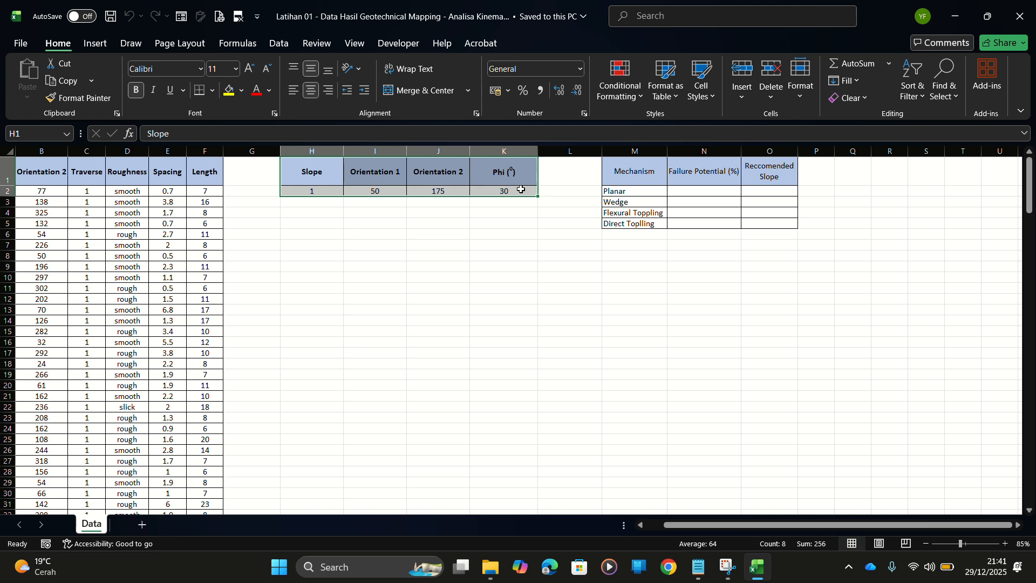
{"action": "left_click", "coordinate": [39, 170]}
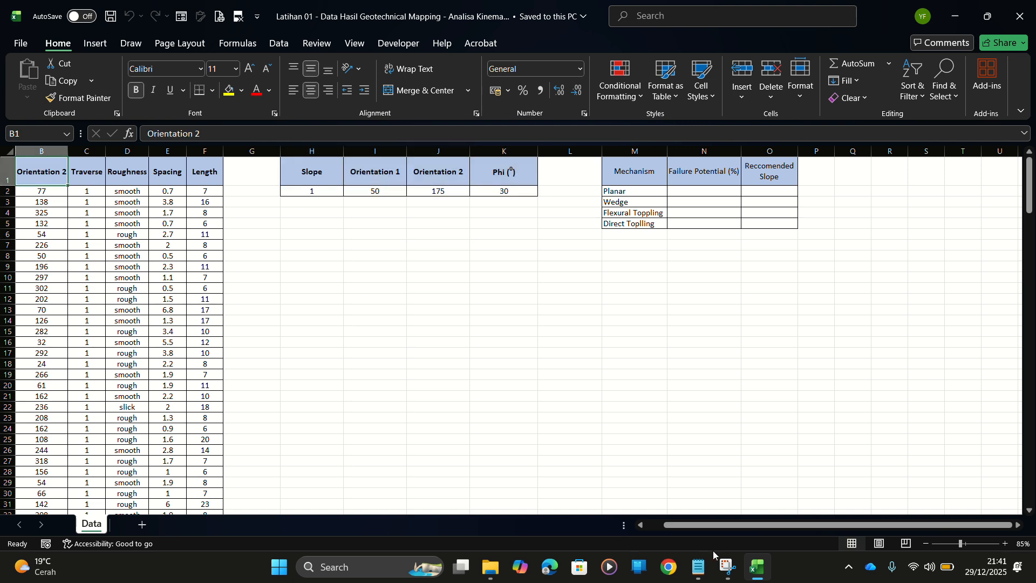
Extend the header in A1 of the mapping data to read "Orientation 1 (Dip)"
{"action": "scroll", "coordinate": [713, 510], "scroll_direction": "left", "scroll_amount": 1}
{"action": "left_click", "coordinate": [41, 164]}
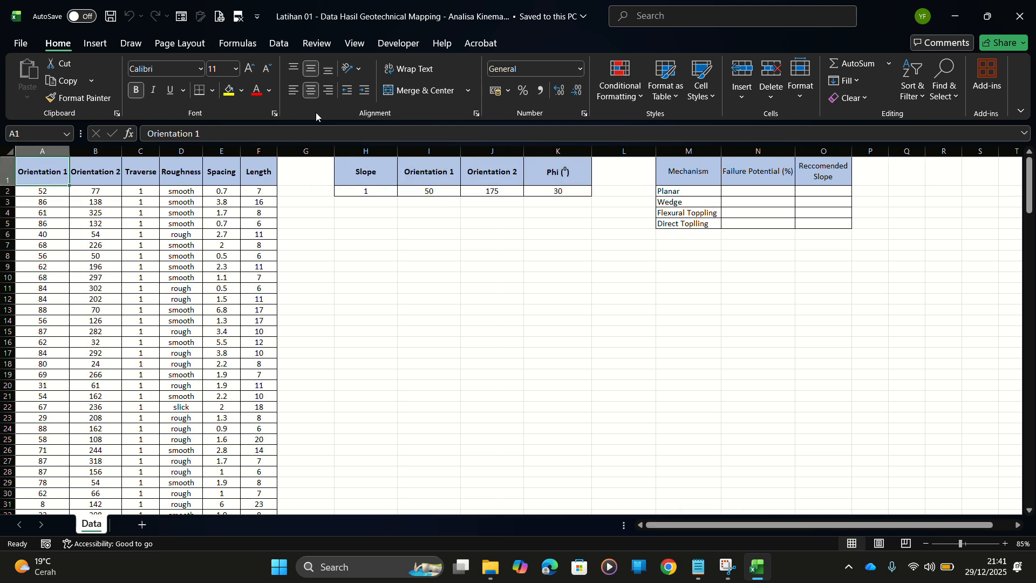
{"action": "left_click", "coordinate": [217, 135]}
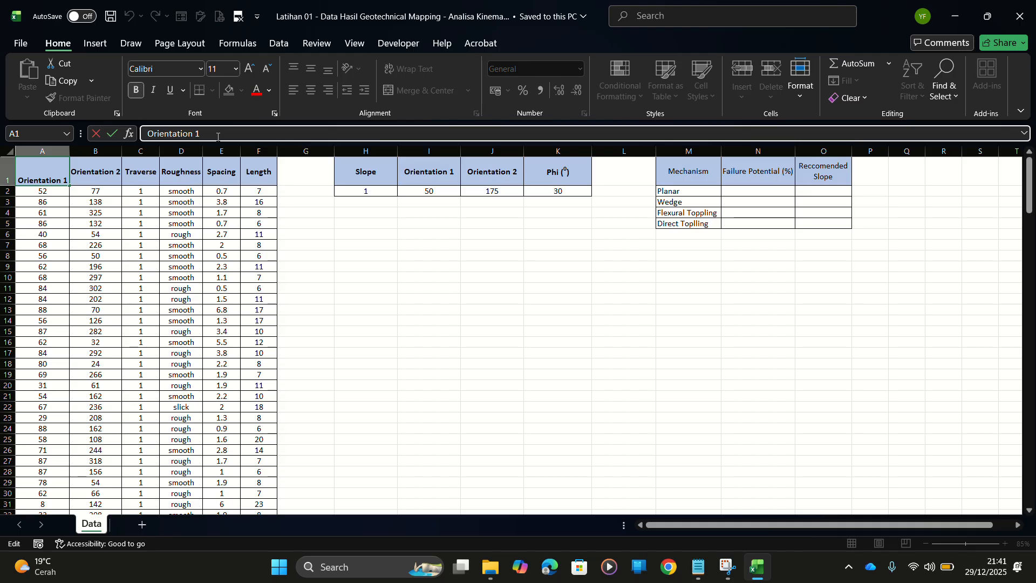
{"action": "type", "text": "(Dip)"}
{"action": "key", "text": "Return"}
Extend the header in B1 of the mapping data to read "Orientation 2 (Dip Direction)"
{"action": "key", "text": "Right"}
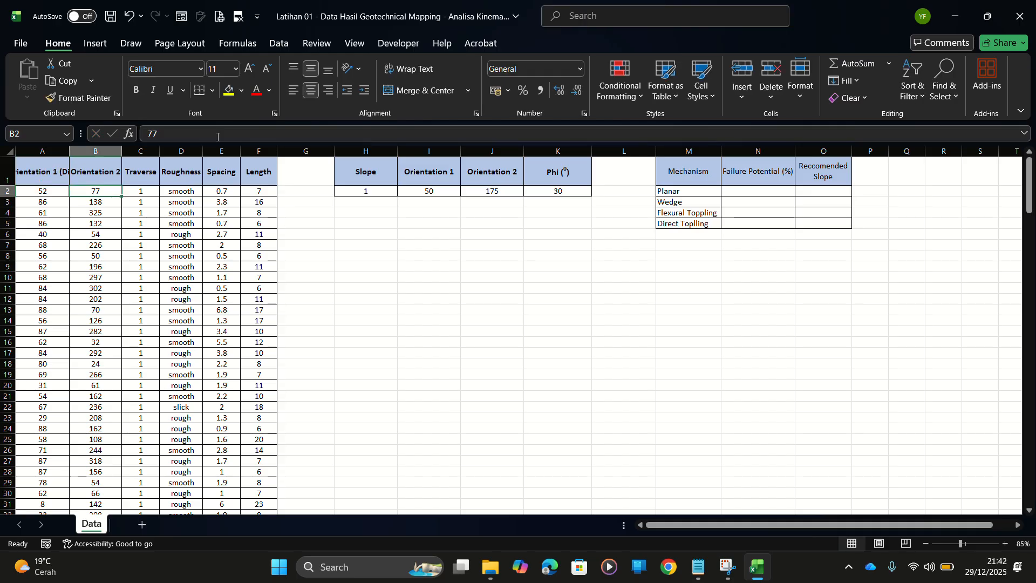
{"action": "left_click", "coordinate": [89, 172]}
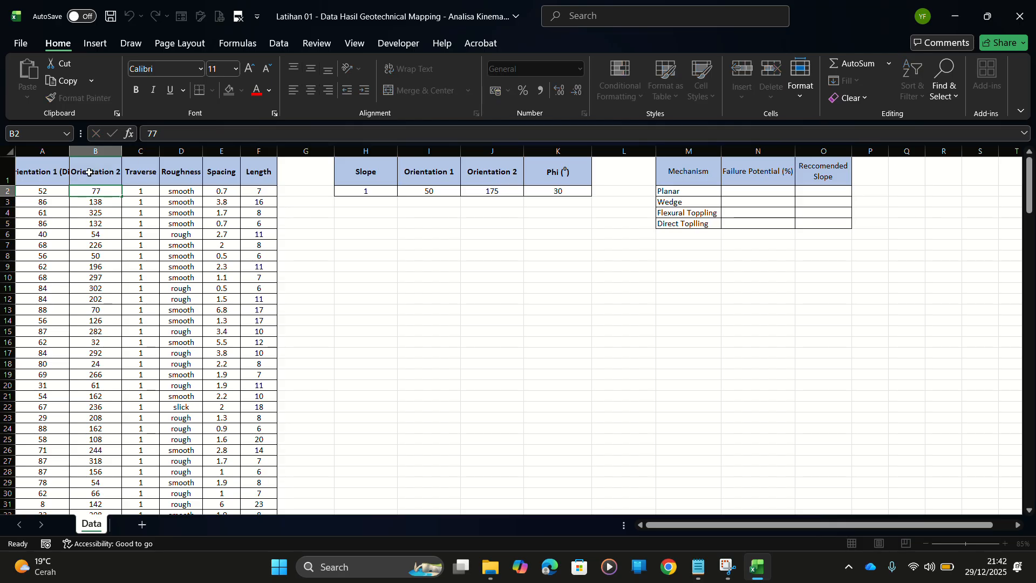
{"action": "left_click", "coordinate": [242, 136]}
{"action": "type", "text": "("}
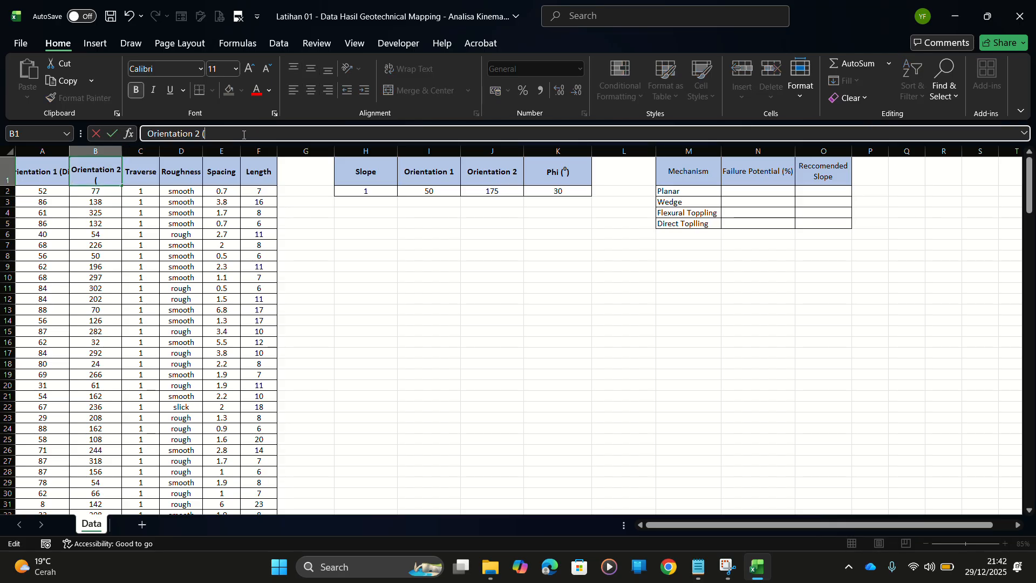
{"action": "type", "text": "Dip DIre"}
{"action": "key", "text": "BackSpace"}
{"action": "key", "text": "BackSpace"}
{"action": "key", "text": "BackSpace"}
{"action": "type", "text": "irecton)"}
{"action": "key", "text": "Return"}
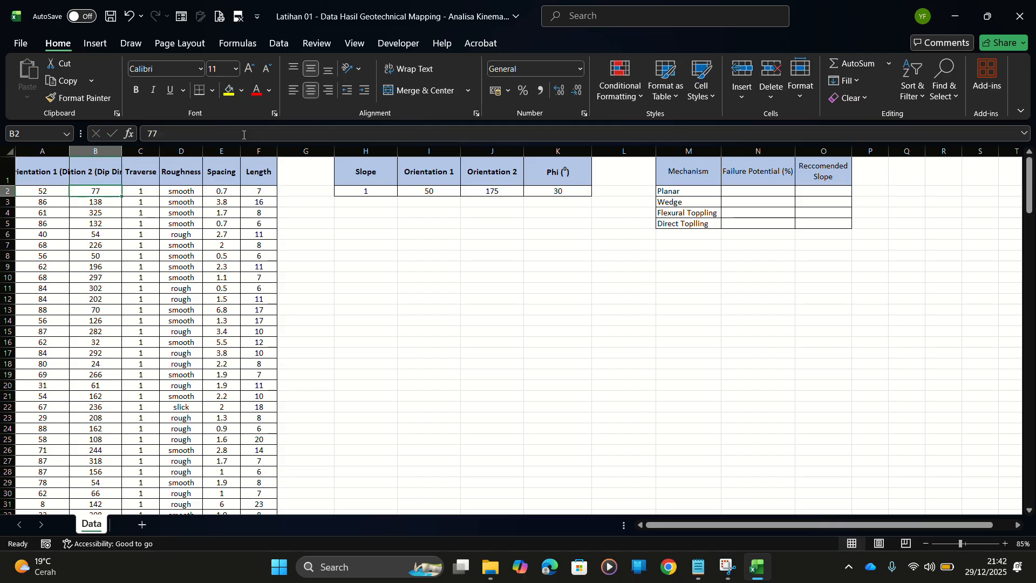
Wrap the text of the two orientation headers in A1:B1
{"action": "left_click_drag", "start_coordinate": [43, 169], "coordinate": [95, 172]}
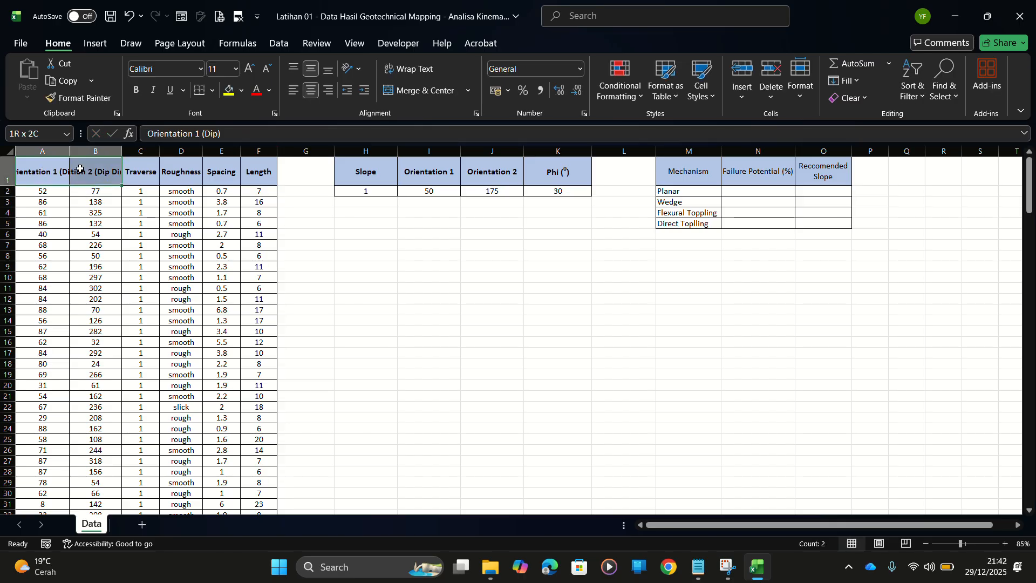
{"action": "left_click", "coordinate": [419, 68]}
{"action": "left_click", "coordinate": [406, 202]}
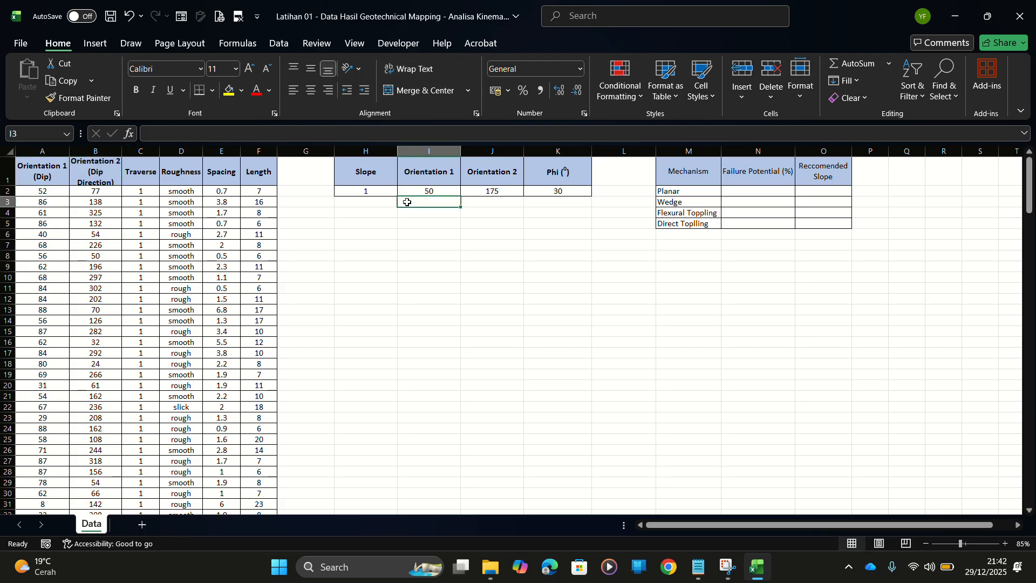
Extend the slope table's header in I1 to read "Orientation 1 (Dip)"
{"action": "left_click", "coordinate": [362, 170]}
{"action": "left_click", "coordinate": [433, 167]}
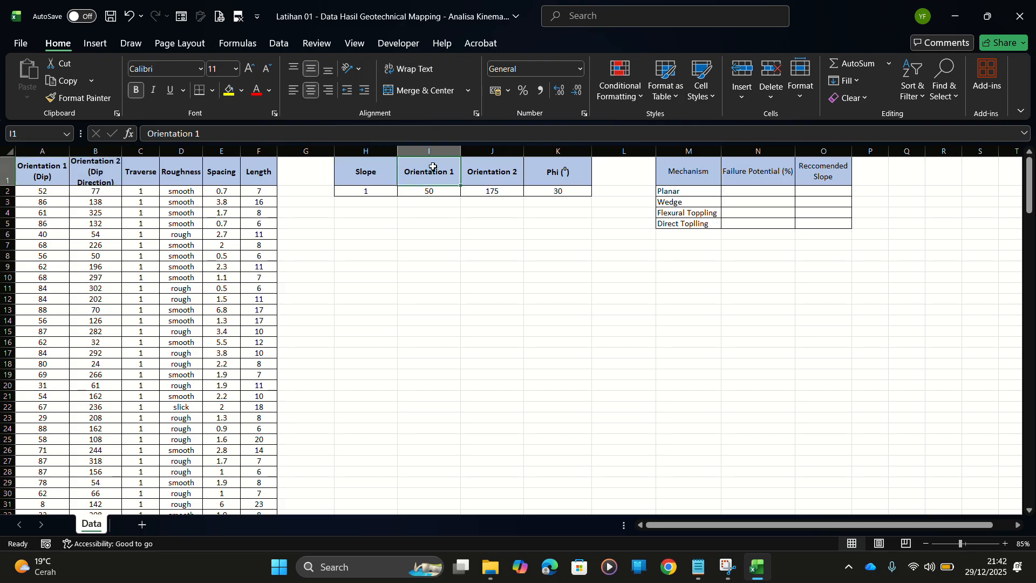
{"action": "left_click", "coordinate": [206, 129]}
{"action": "type", "text": "("}
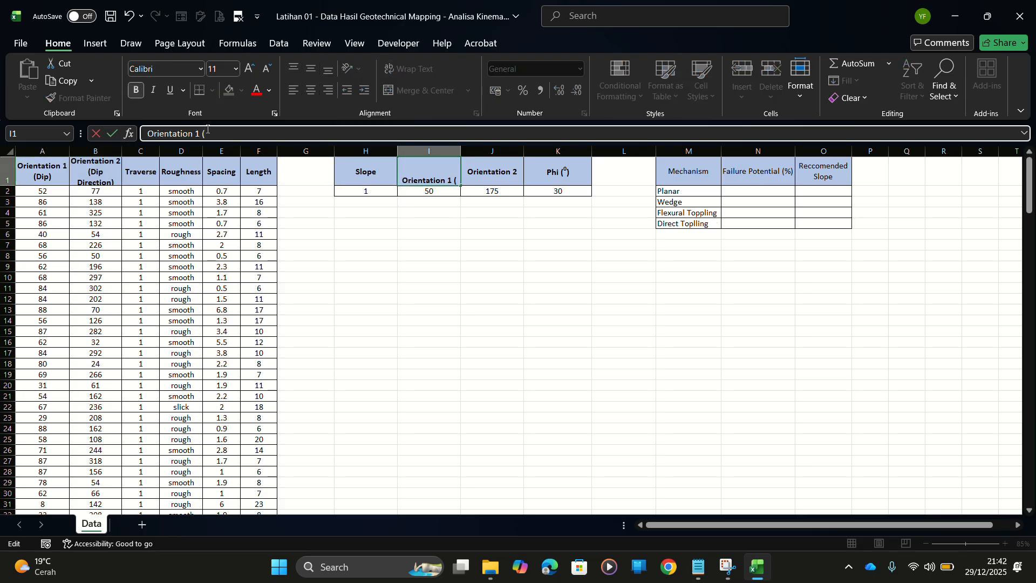
{"action": "type", "text": "Dip)"}
{"action": "key", "text": "Return"}
Extend the slope table's header in J1 to read "Orientation 2 (Dip Direction)"
{"action": "left_click", "coordinate": [493, 175]}
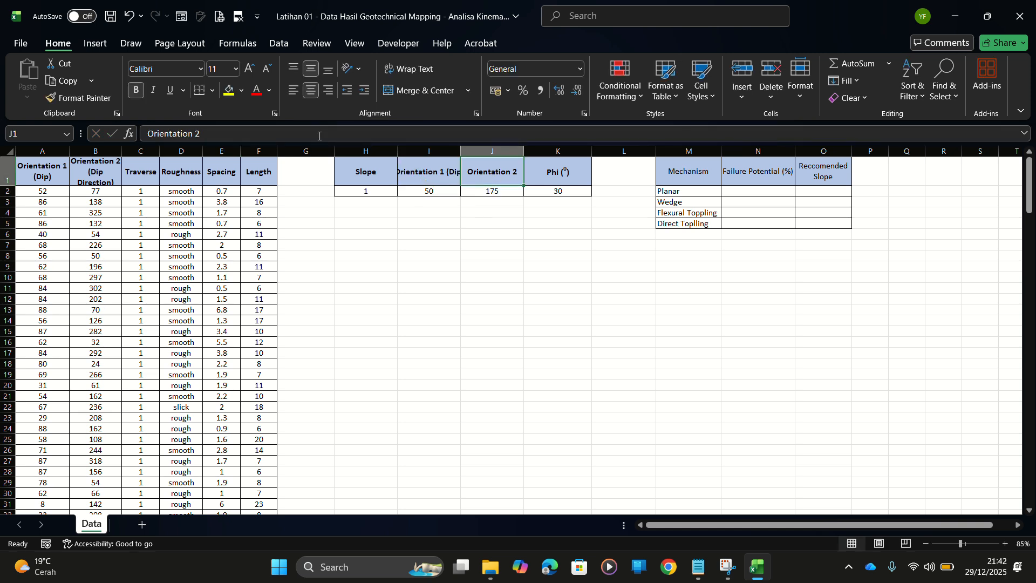
{"action": "left_click", "coordinate": [269, 129]}
{"action": "type", "text": "("}
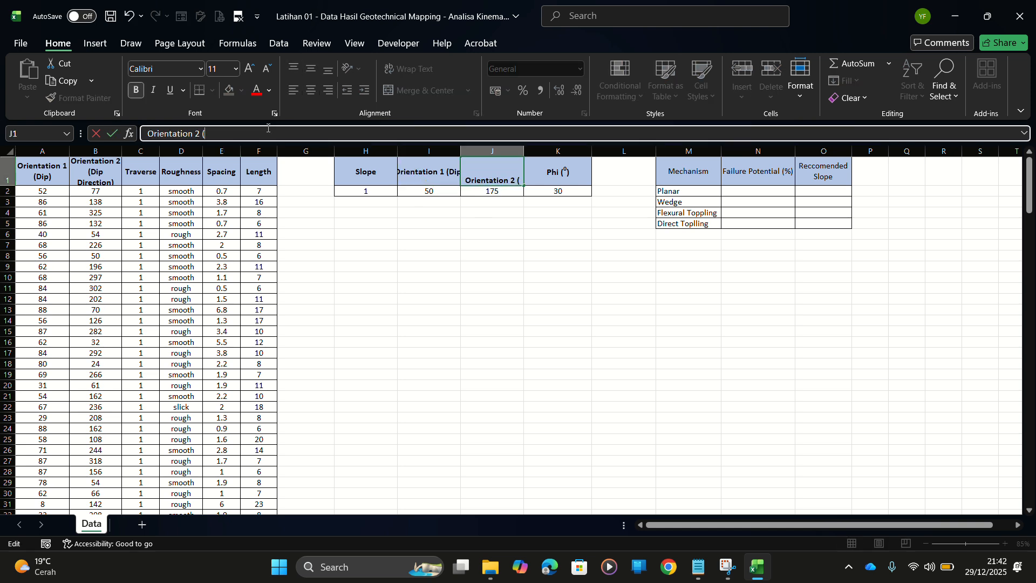
{"action": "type", "text": "Dr"}
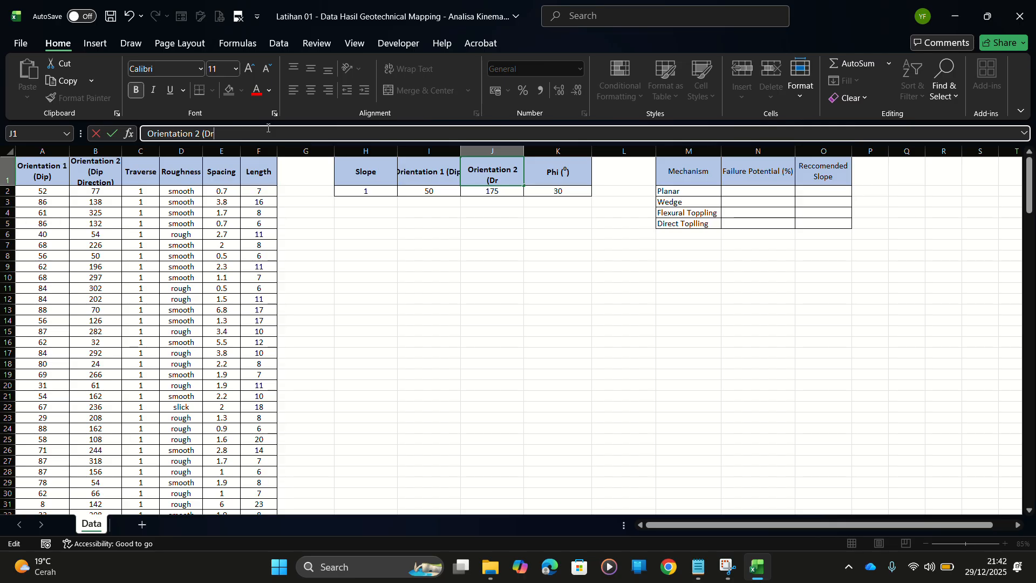
{"action": "key", "text": "BackSpace"}
{"action": "type", "text": "ip Directo"}
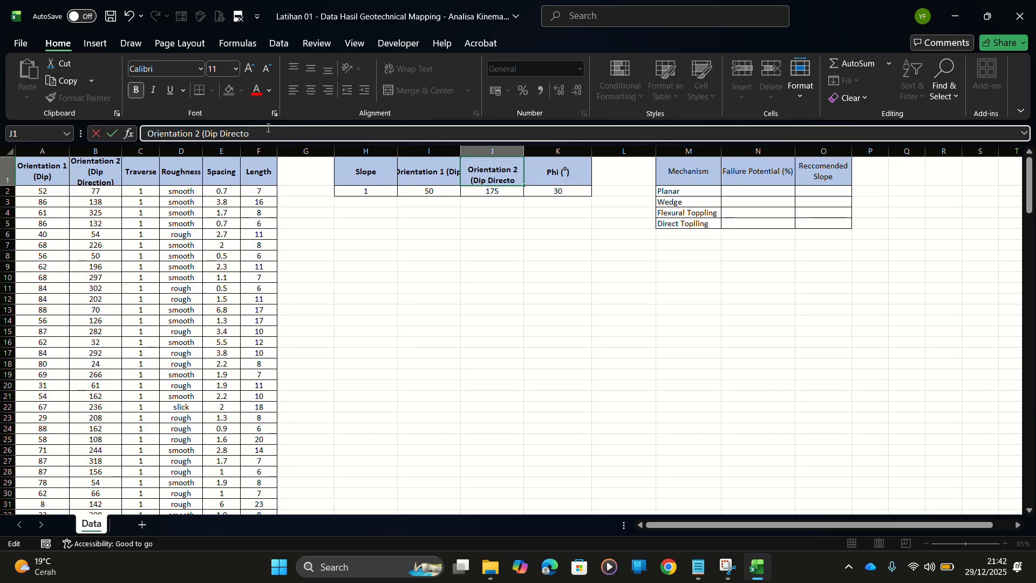
{"action": "type", "text": "ion)"}
{"action": "key", "text": "ctrl+Return"}
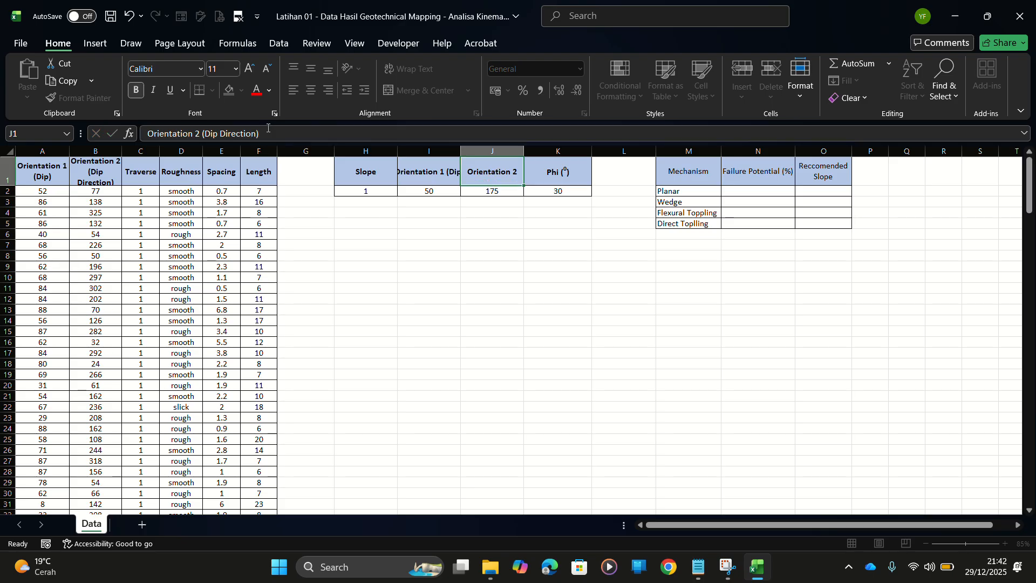
{"action": "key", "text": "Return"}
Wrap the text of the slope table's orientation headers in I1:J1
{"action": "left_click_drag", "start_coordinate": [419, 168], "coordinate": [491, 172]}
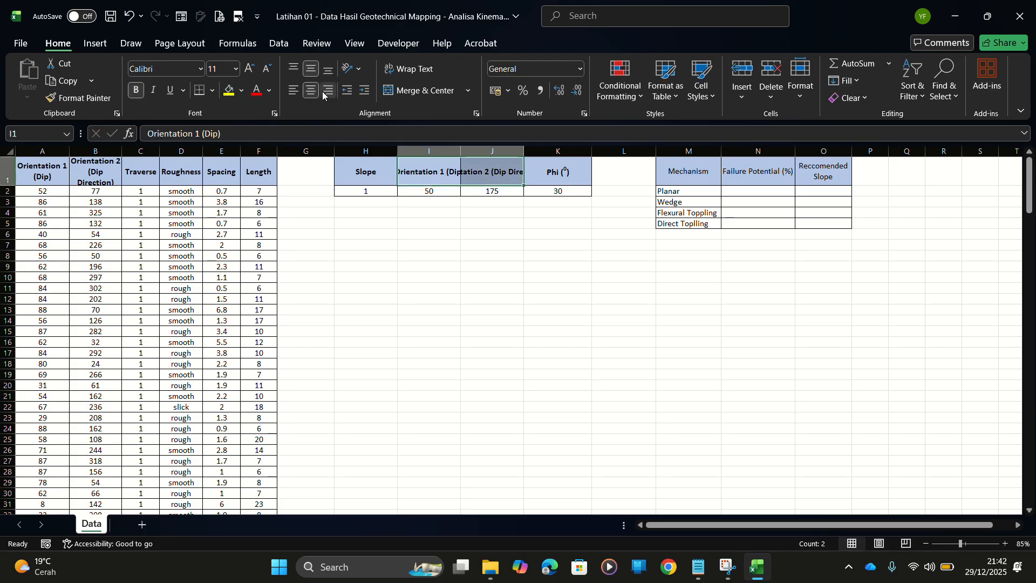
{"action": "left_click", "coordinate": [415, 77]}
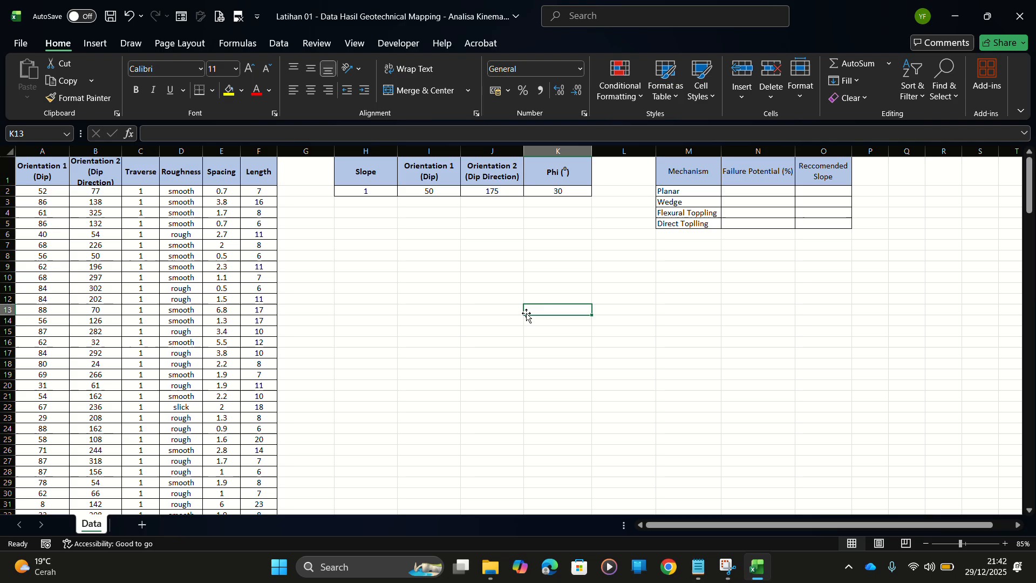
{"action": "left_click", "coordinate": [482, 178]}
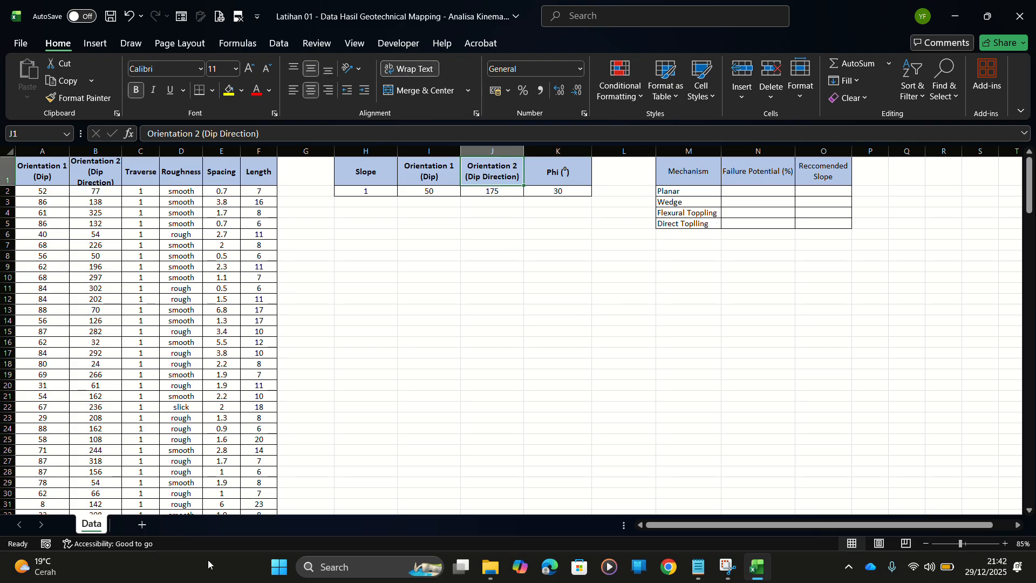
{"action": "left_click", "coordinate": [383, 306]}
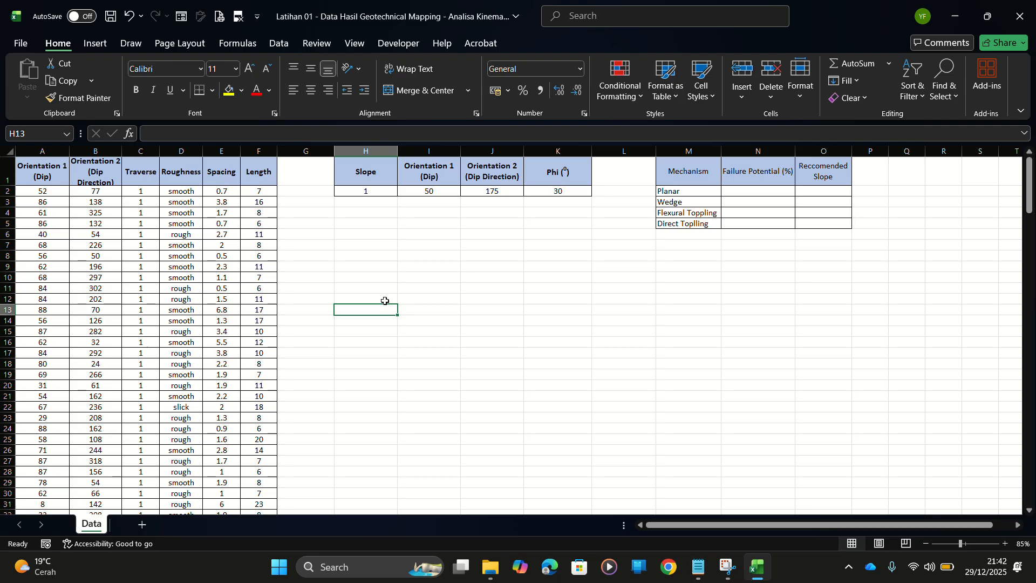
Enter the example headings "dip" in I13 and "strike" in J13
{"action": "left_click", "coordinate": [428, 307]}
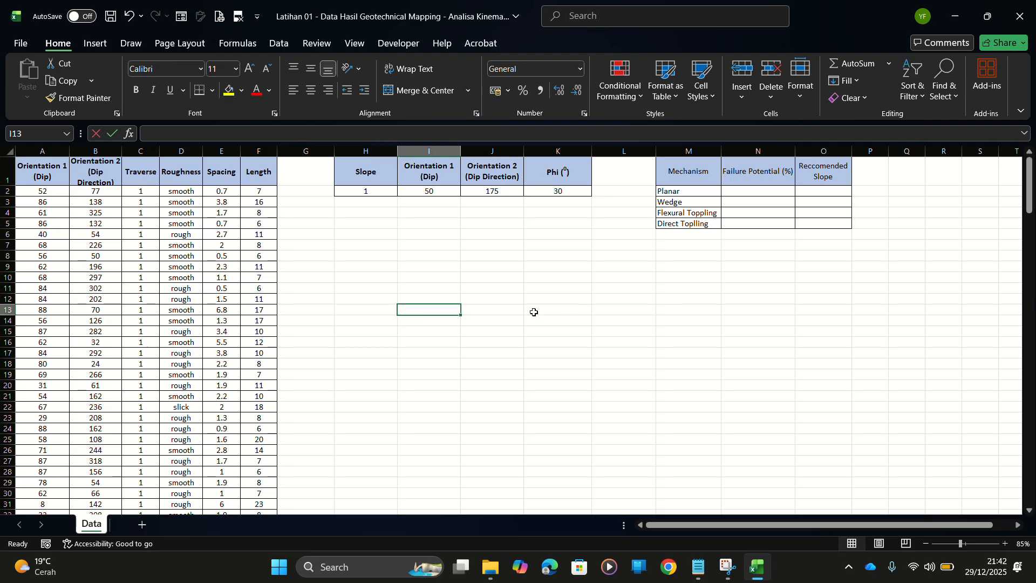
{"action": "type", "text": "dip"}
{"action": "key", "text": "Tab"}
{"action": "type", "text": "st"}
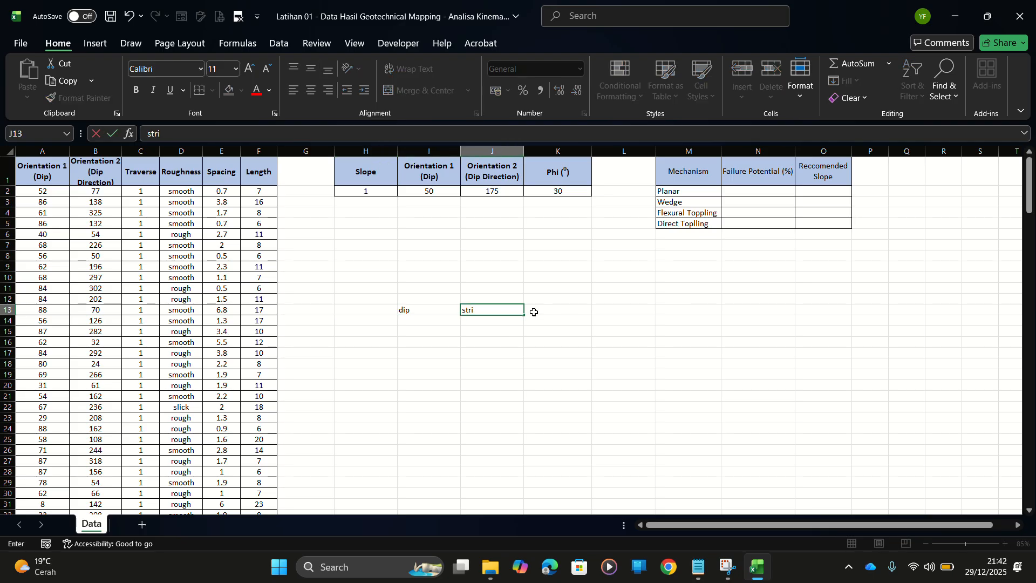
{"action": "key", "text": "Return"}
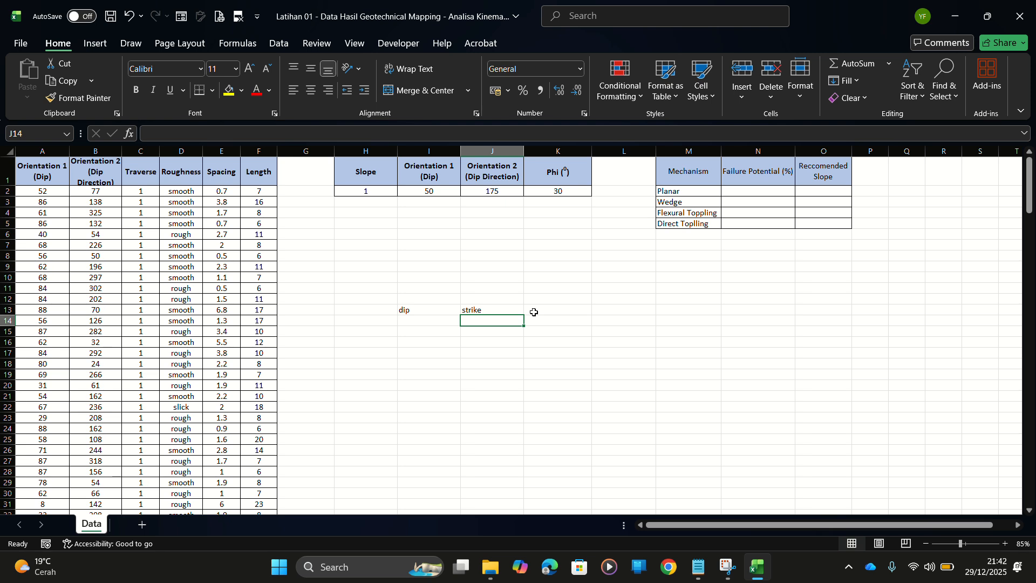
Enter a second pair of example headings, "dip" in L13 and "direction" in M13
{"action": "key", "text": "Right"}
{"action": "key", "text": "Right"}
{"action": "key", "text": "Up"}
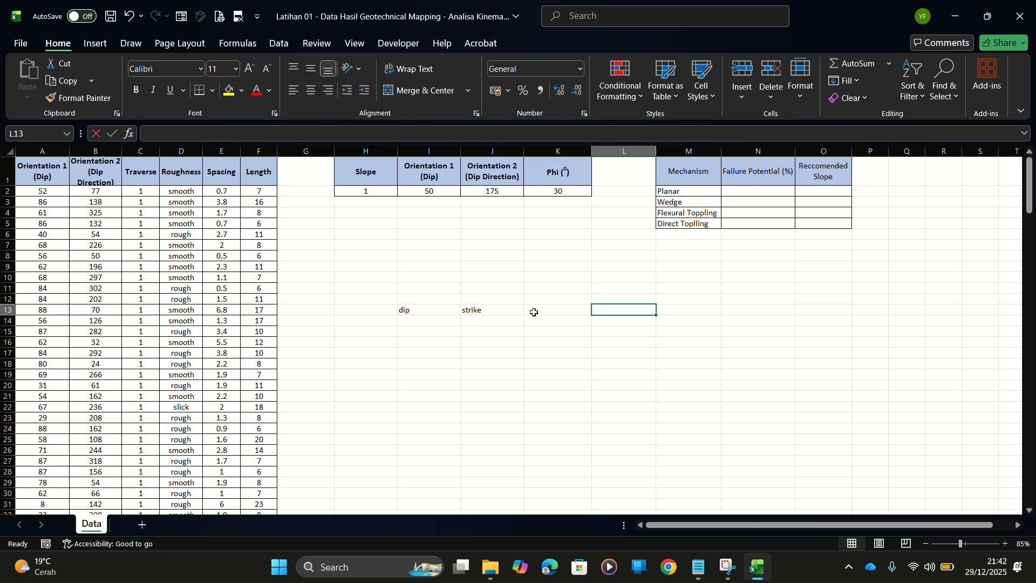
{"action": "type", "text": "dip"}
{"action": "key", "text": "Tab"}
{"action": "type", "text": "dire"}
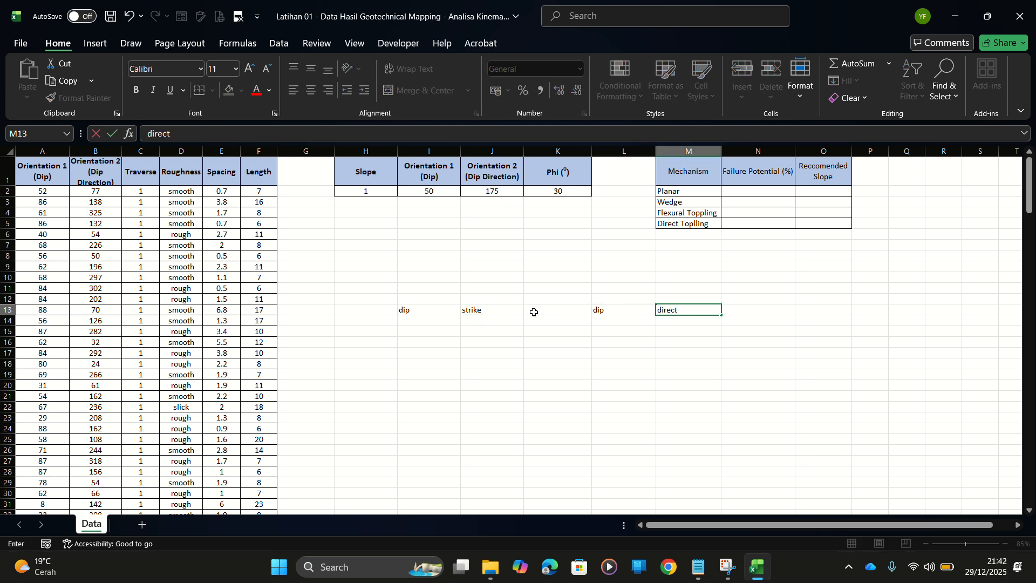
{"action": "type", "text": "ction"}
{"action": "key", "text": "Return"}
Change the heading in M13 to "dip direction"
{"action": "key", "text": "Left"}
{"action": "key", "text": "Left"}
{"action": "key", "text": "Left"}
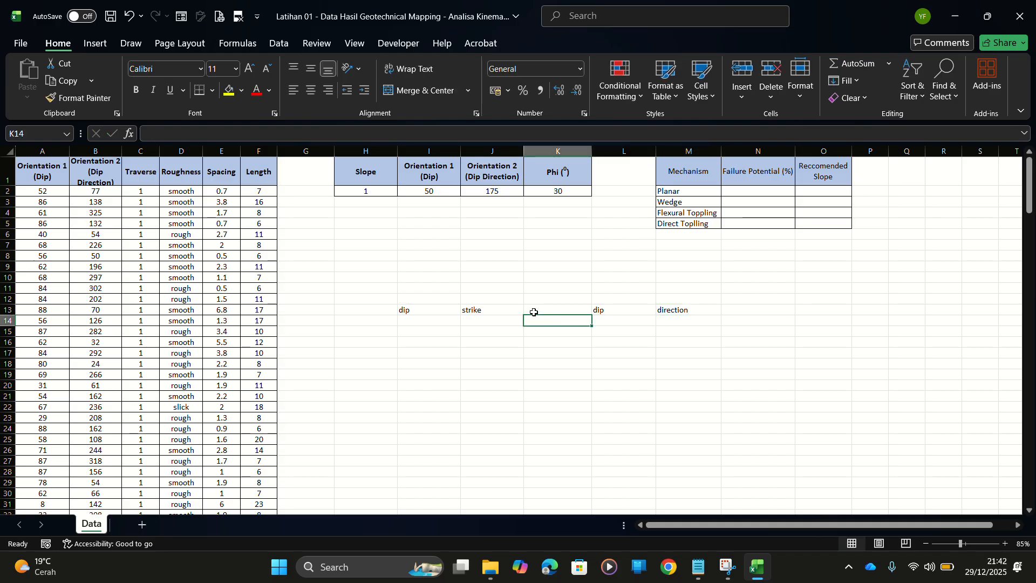
{"action": "key", "text": "Right"}
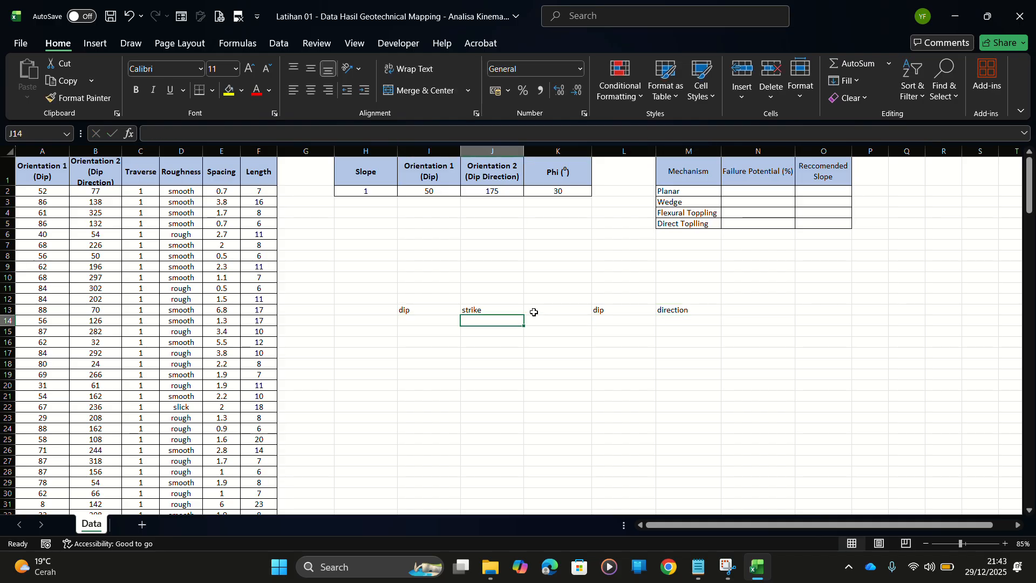
{"action": "key", "text": "Up"}
{"action": "key", "text": "Right"}
{"action": "key", "text": "Right"}
{"action": "key", "text": "Right"}
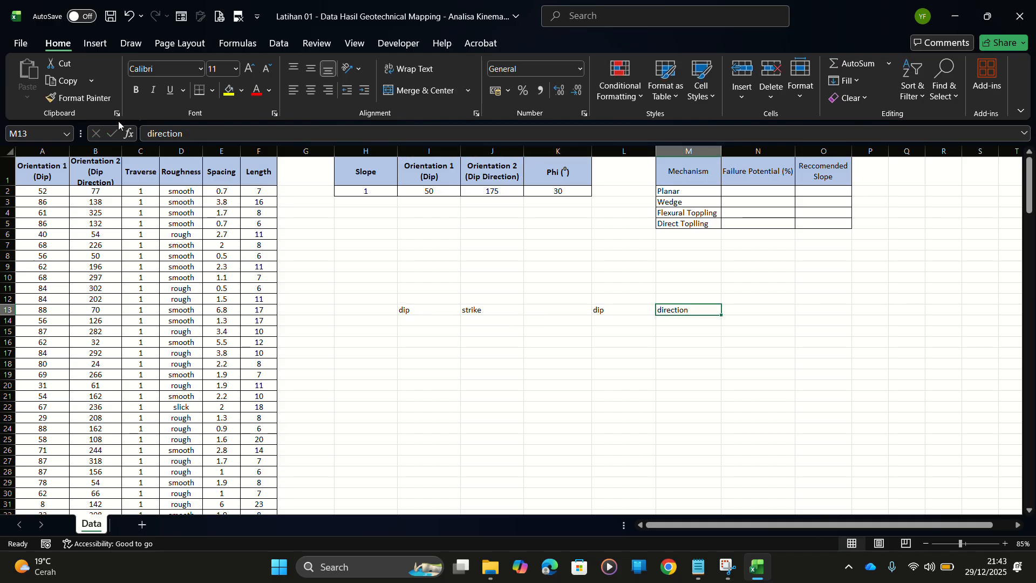
{"action": "left_click", "coordinate": [149, 135]}
{"action": "type", "text": "dip"}
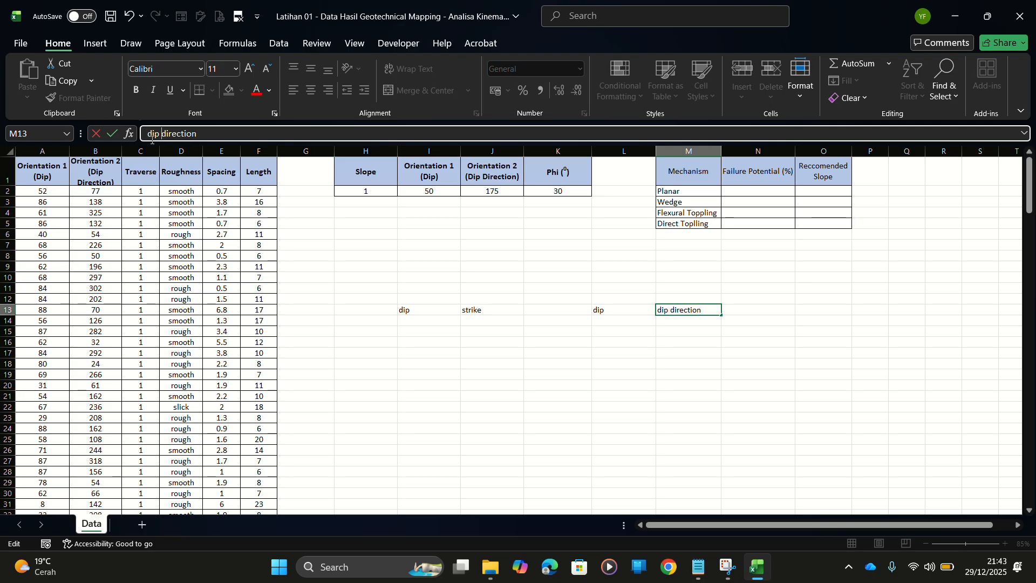
Enter the sample values 30 and 120 under dip and strike in I14:J14, and 30 under dip in L14
{"action": "left_click", "coordinate": [408, 325]}
{"action": "type", "text": "30"}
{"action": "key", "text": "Tab"}
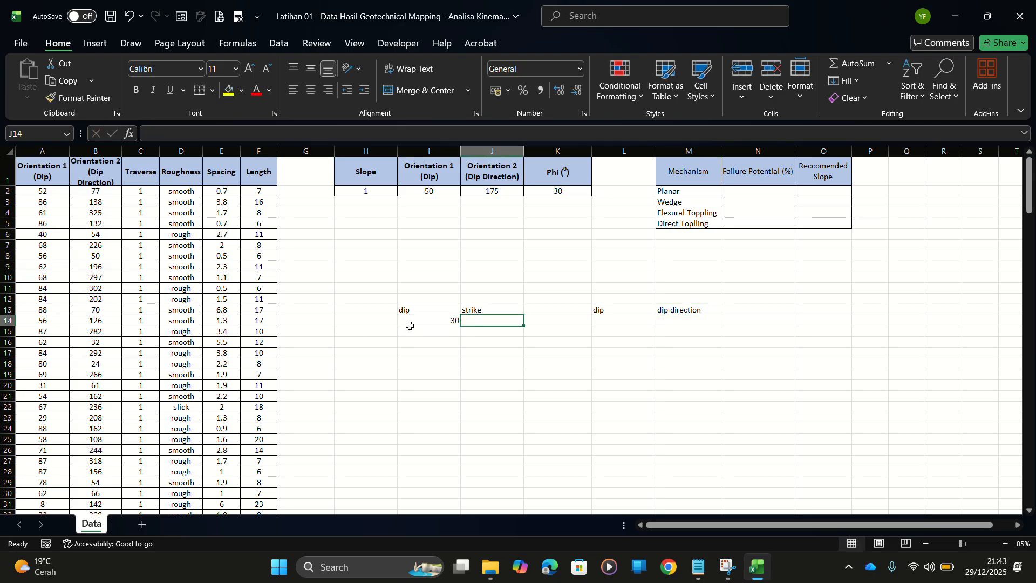
{"action": "type", "text": "120"}
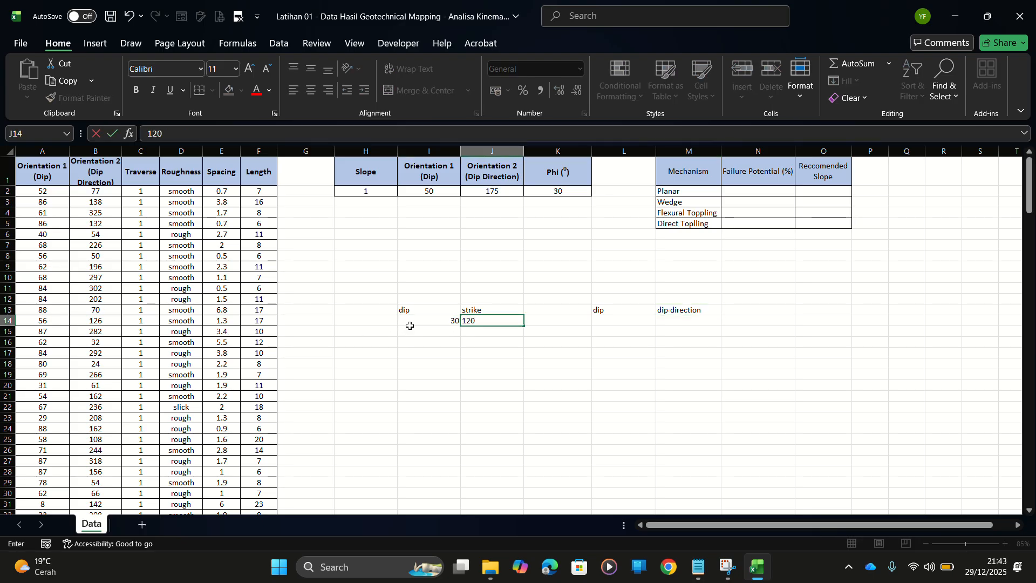
{"action": "key", "text": "Tab"}
{"action": "key", "text": "Tab"}
{"action": "type", "text": "30"}
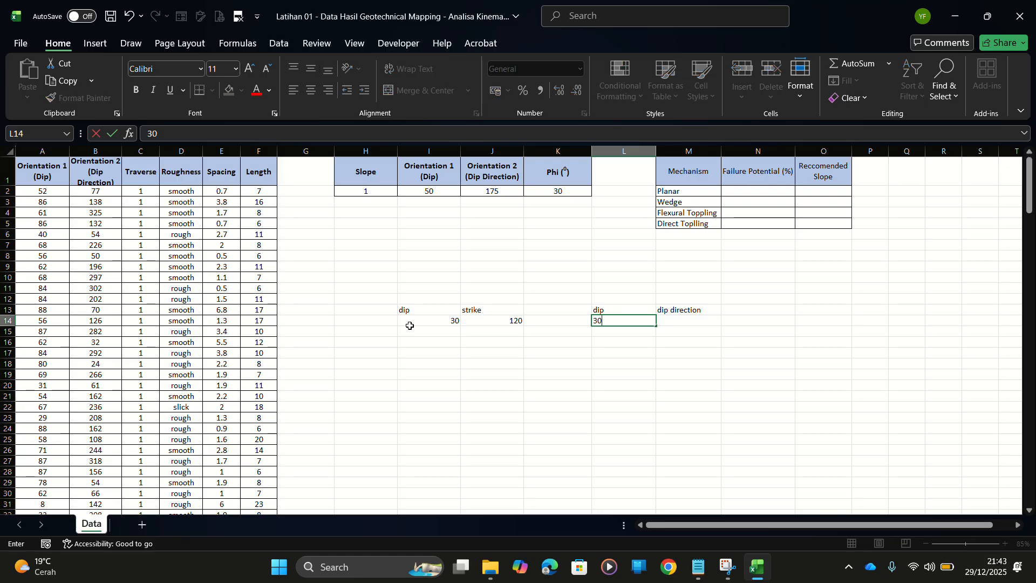
{"action": "key", "text": "Tab"}
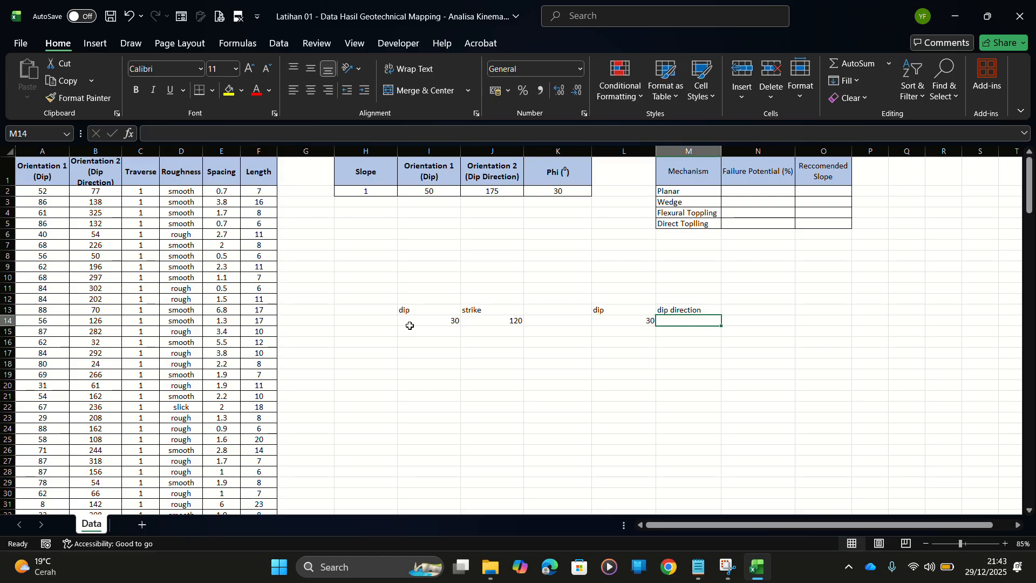
Calculate the example dip direction in M14 by adding 90 to the strike in J14
{"action": "type", "text": "="}
{"action": "left_click", "coordinate": [507, 321]}
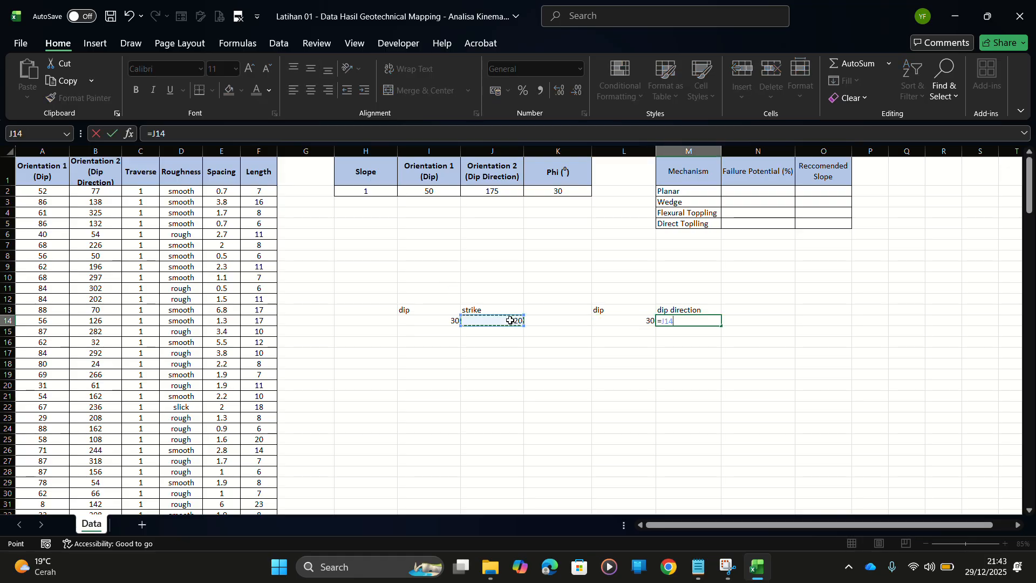
{"action": "type", "text": "+90"}
{"action": "key", "text": "Return"}
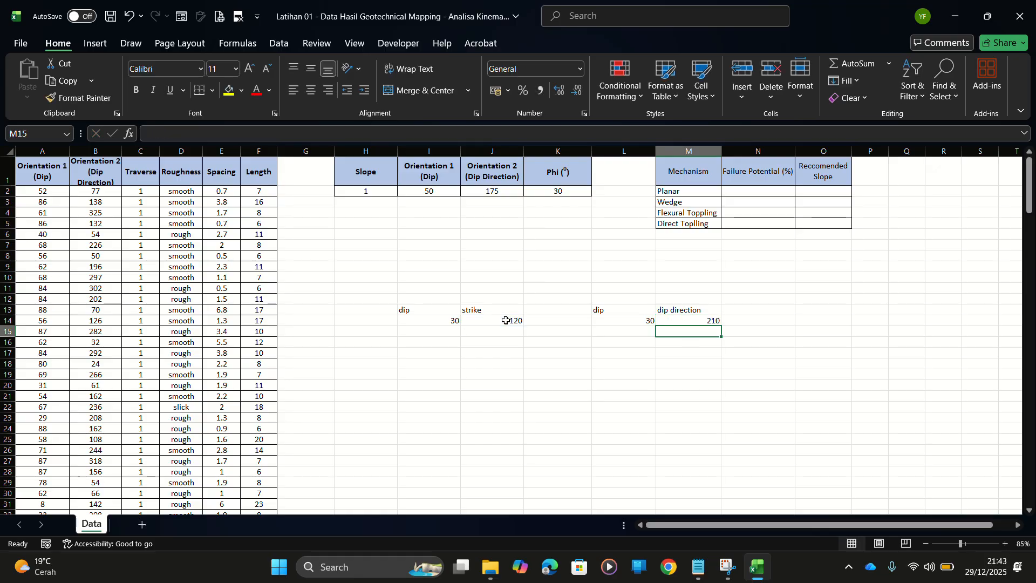
Try clearing the dip and strike example in I13:J14, and undo the deletion
{"action": "left_click_drag", "start_coordinate": [630, 305], "coordinate": [669, 322]}
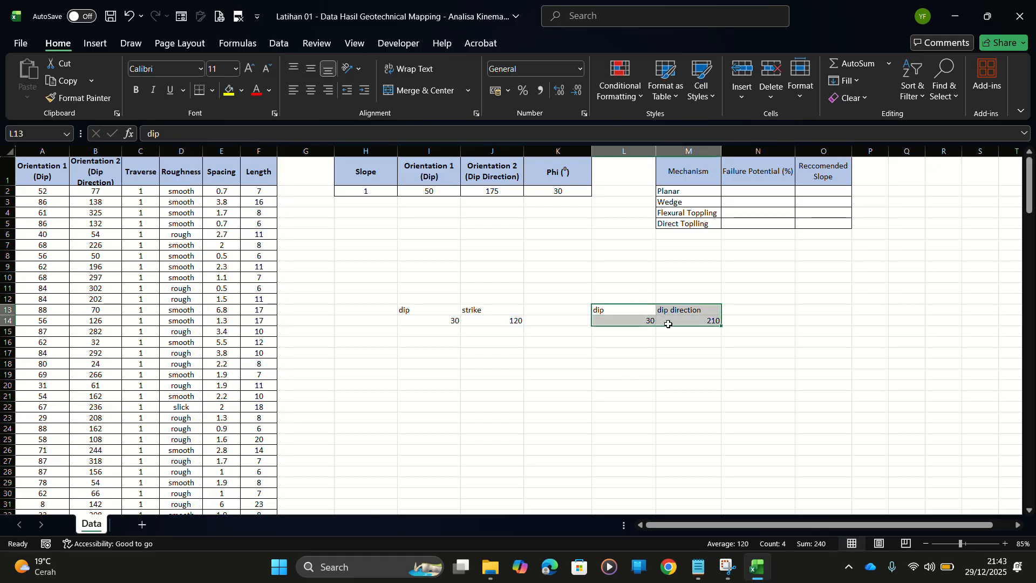
{"action": "left_click_drag", "start_coordinate": [404, 308], "coordinate": [486, 327]}
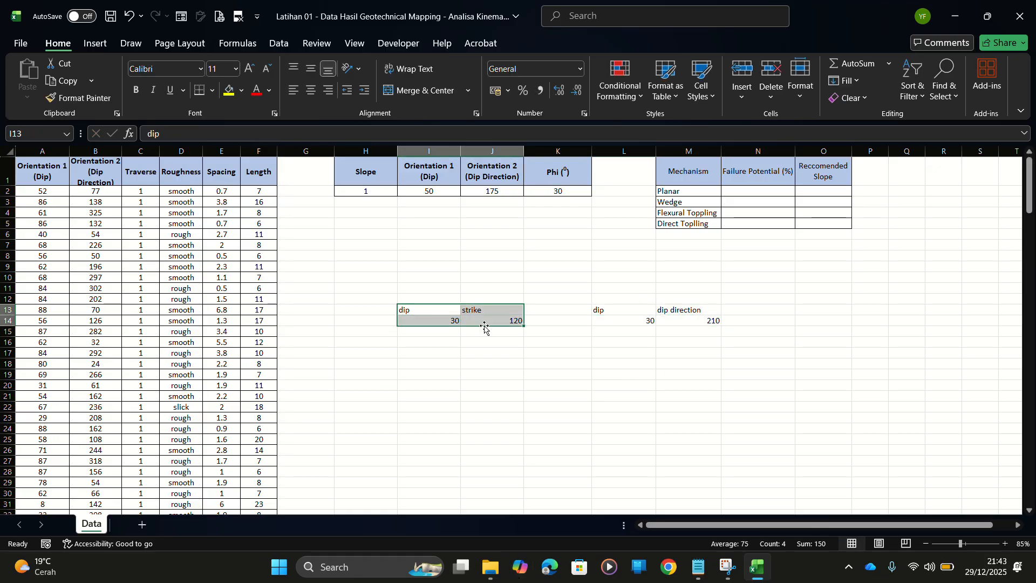
{"action": "key", "text": "Delete"}
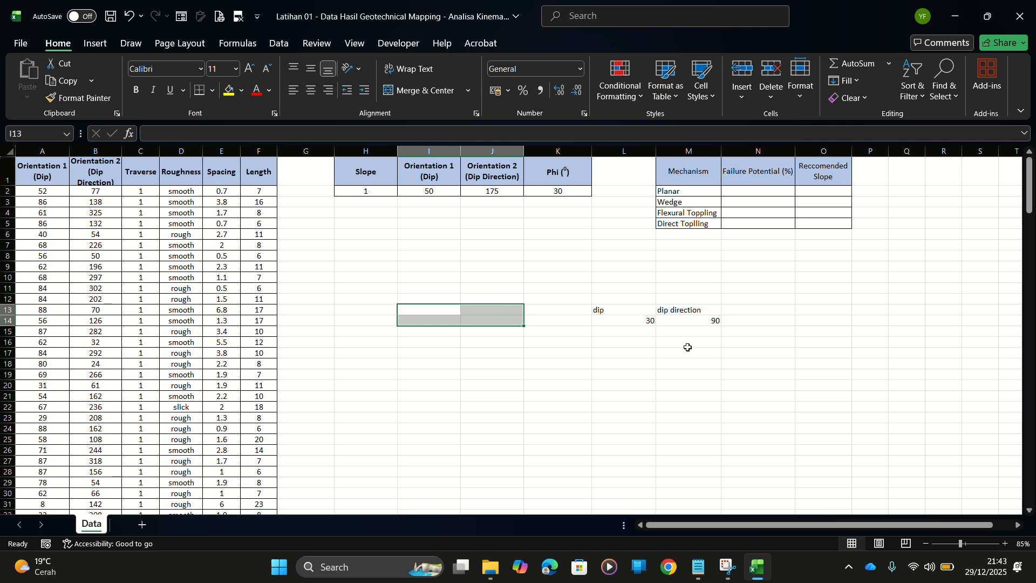
{"action": "key", "text": "ctrl+z"}
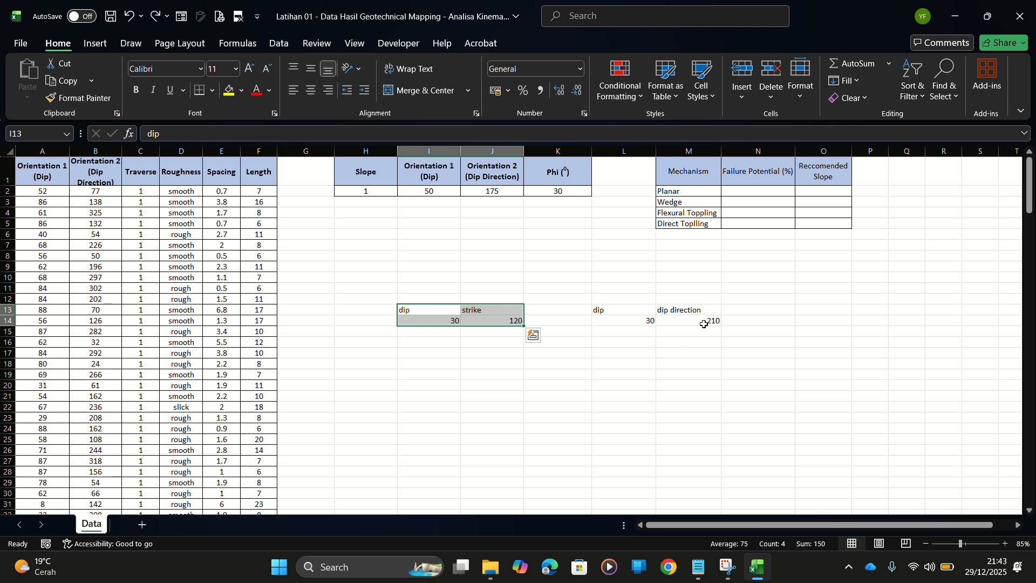
Clear all the orientation examples from the range H9:O16
{"action": "left_click", "coordinate": [662, 381]}
{"action": "left_click_drag", "start_coordinate": [366, 266], "coordinate": [805, 338]}
{"action": "key", "text": "Delete"}
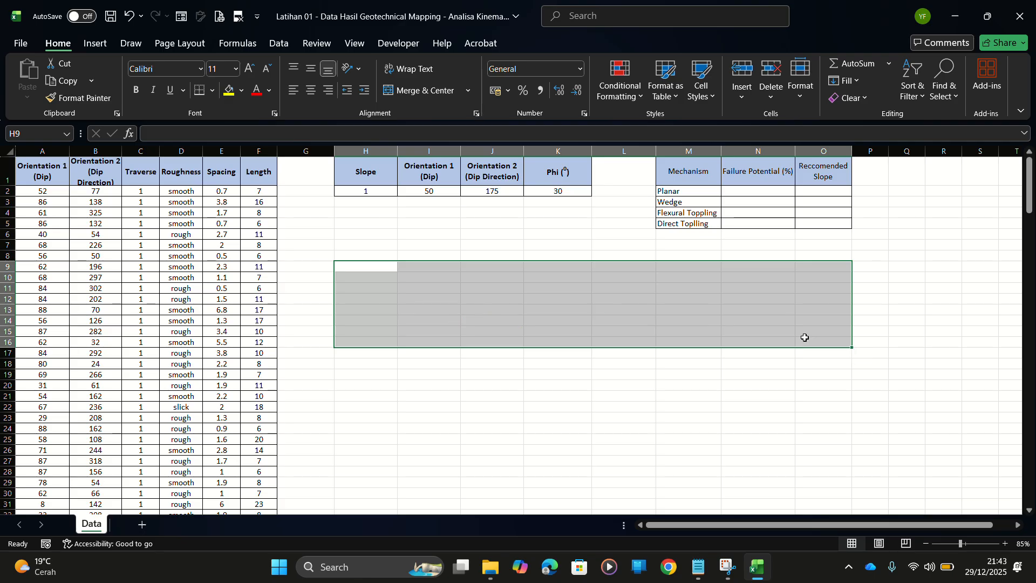
{"action": "left_click", "coordinate": [324, 309]}
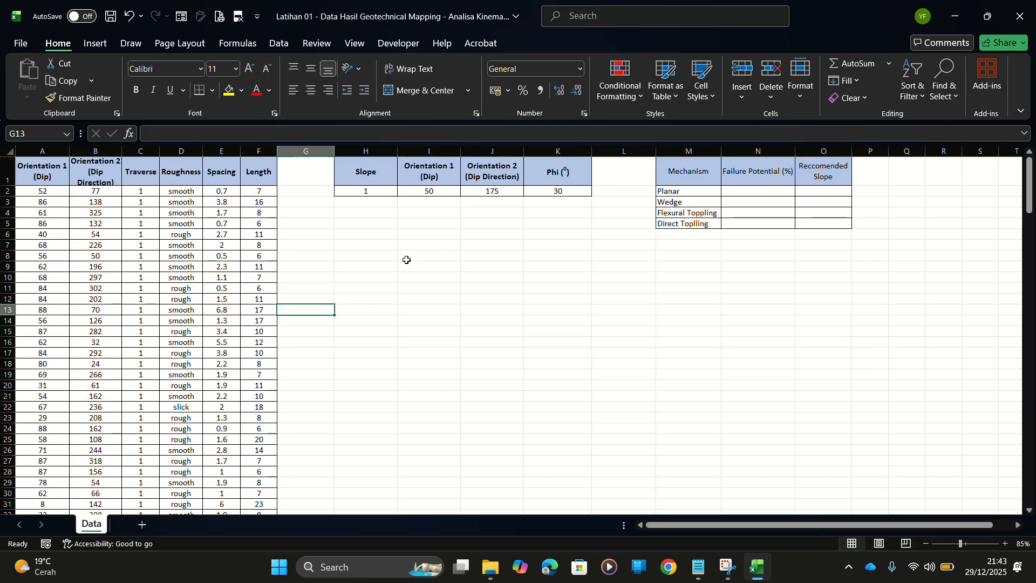
Examine the rows of mapping data and the Failure Potential and Reccomended Slope columns of the mechanism table
{"action": "scroll", "coordinate": [406, 260], "scroll_direction": "down", "scroll_amount": 5}
{"action": "scroll", "coordinate": [407, 259], "scroll_direction": "down", "scroll_amount": 20}
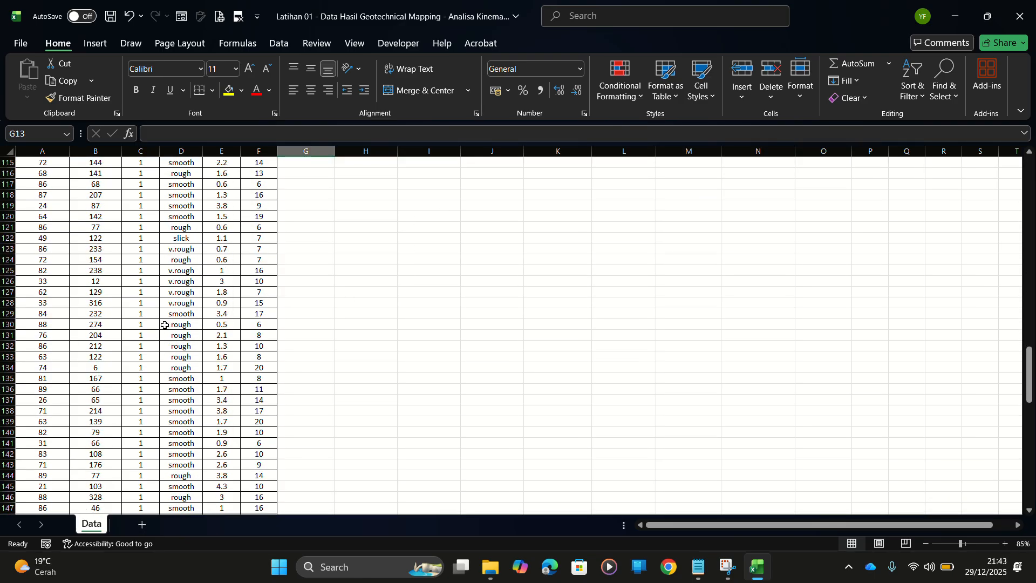
{"action": "scroll", "coordinate": [172, 335], "scroll_direction": "up", "scroll_amount": 20}
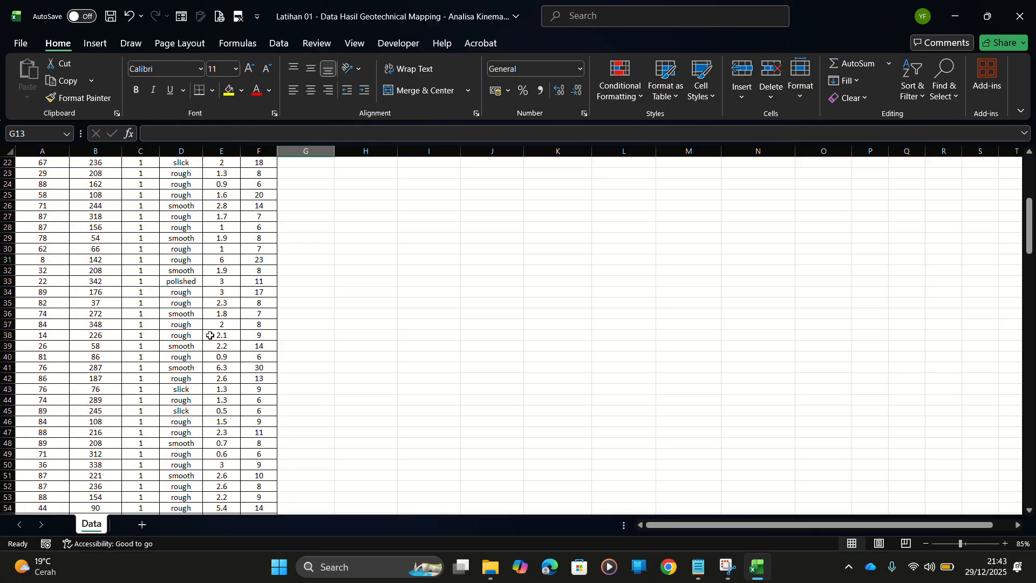
{"action": "left_click", "coordinate": [763, 331]}
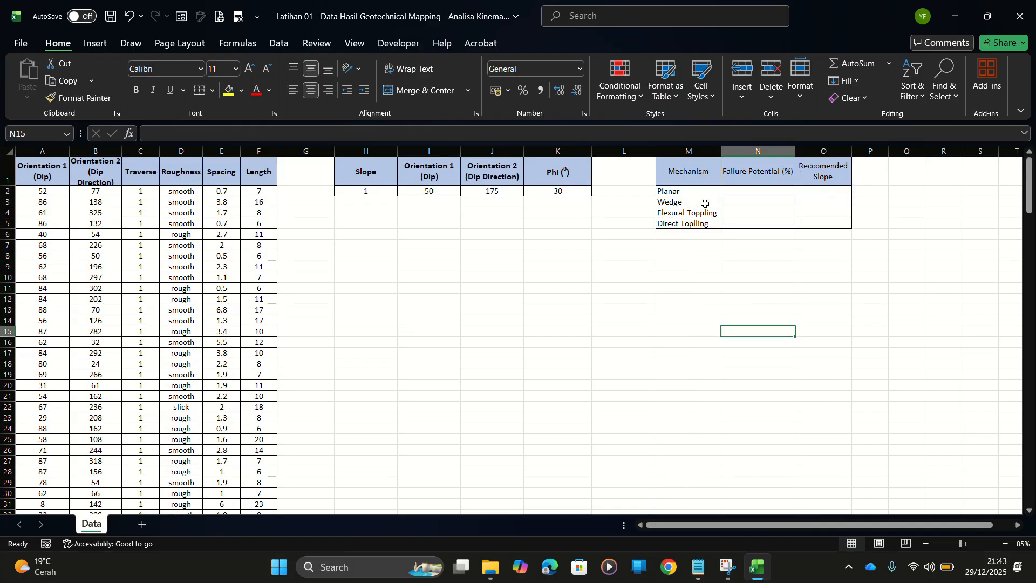
{"action": "left_click", "coordinate": [787, 193]}
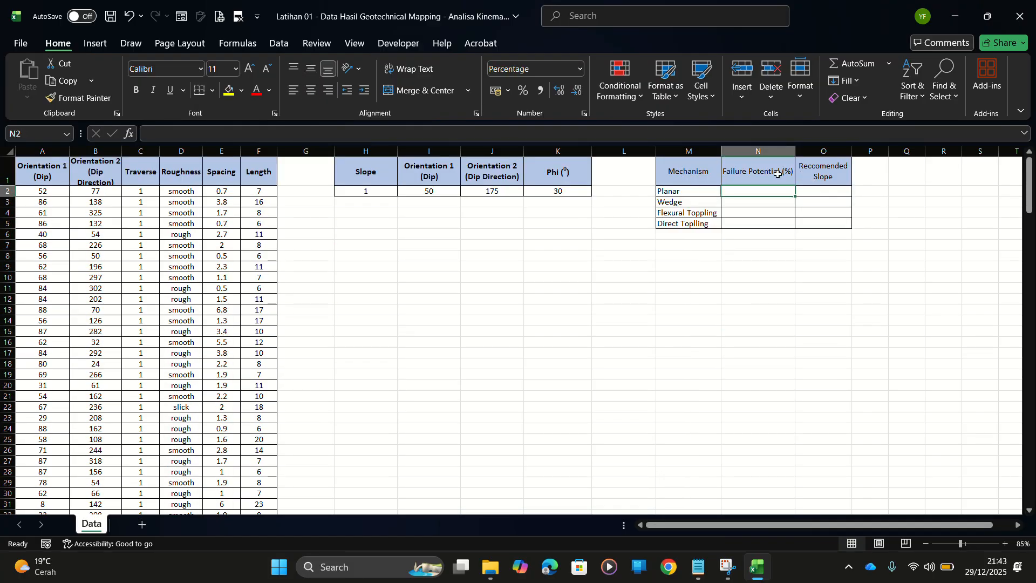
{"action": "left_click", "coordinate": [771, 172]}
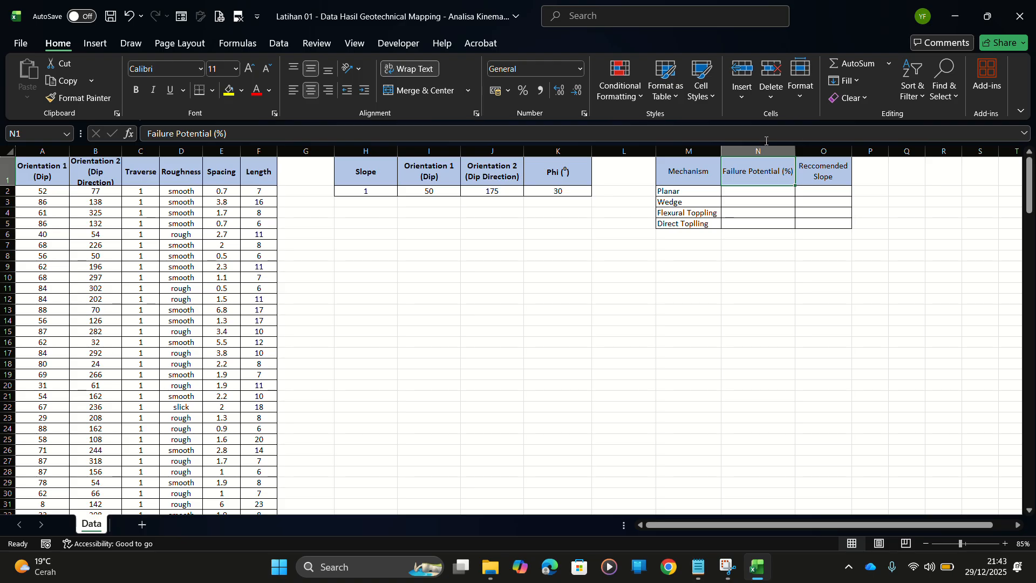
{"action": "left_click", "coordinate": [761, 211]}
{"action": "left_click", "coordinate": [822, 184]}
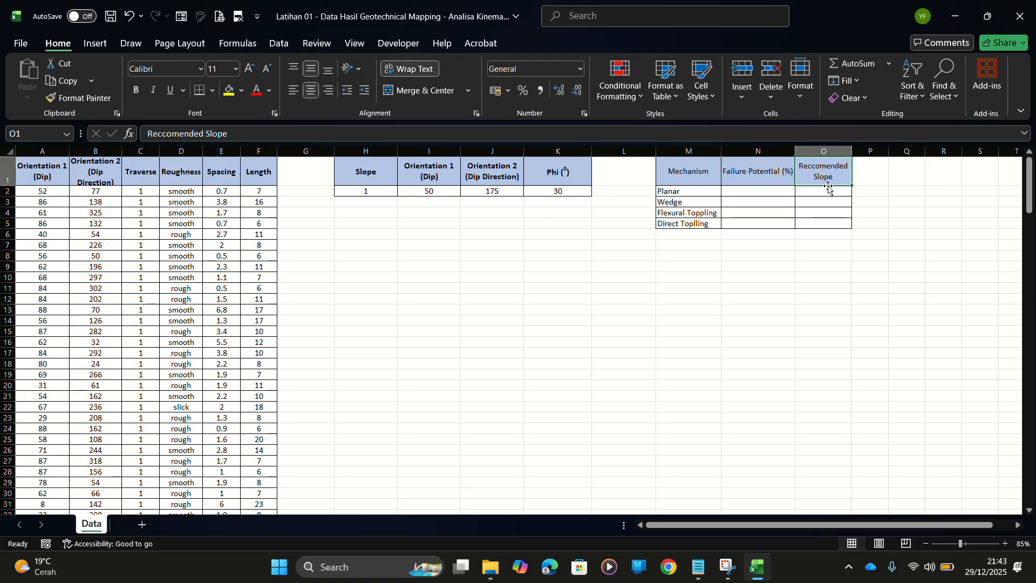
{"action": "left_click", "coordinate": [869, 299]}
Copy the mechanism table M1:O5 and paste the duplicate starting at Q1
{"action": "left_click", "coordinate": [673, 161]}
{"action": "left_click_drag", "start_coordinate": [673, 161], "coordinate": [849, 226]}
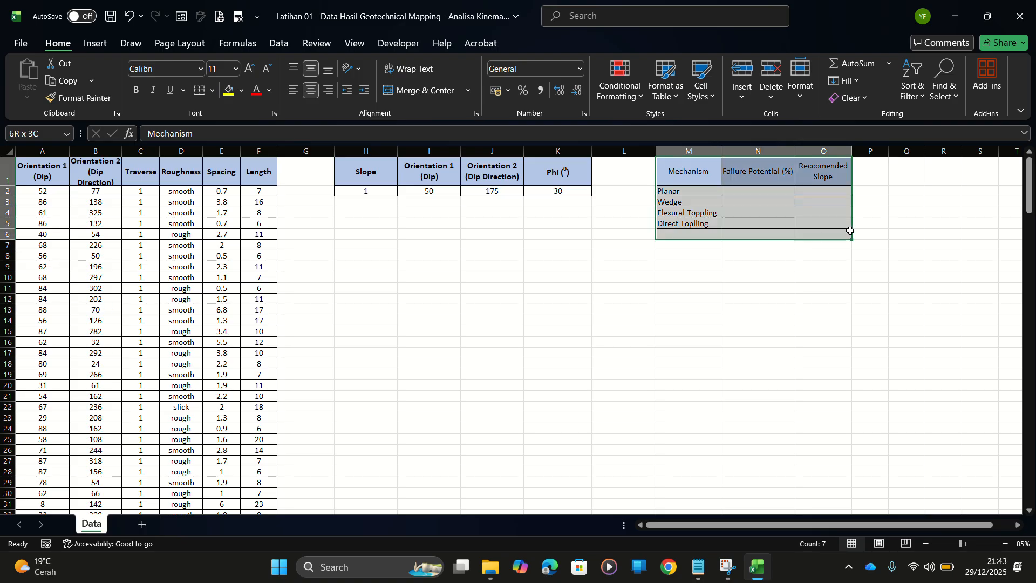
{"action": "key", "text": "ctrl+c"}
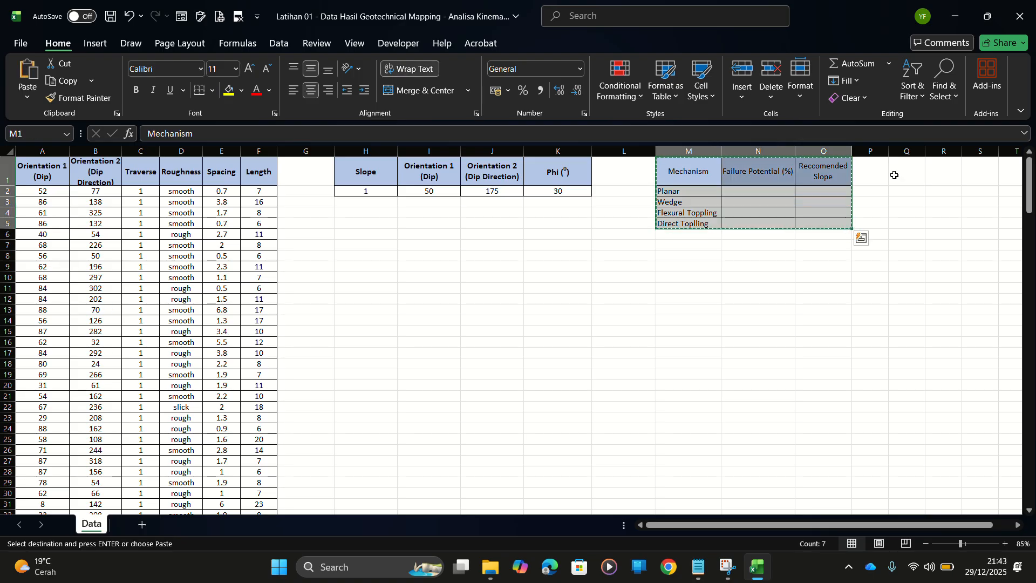
{"action": "left_click", "coordinate": [892, 173]}
{"action": "key", "text": "ctrl+v"}
{"action": "left_click", "coordinate": [846, 363]}
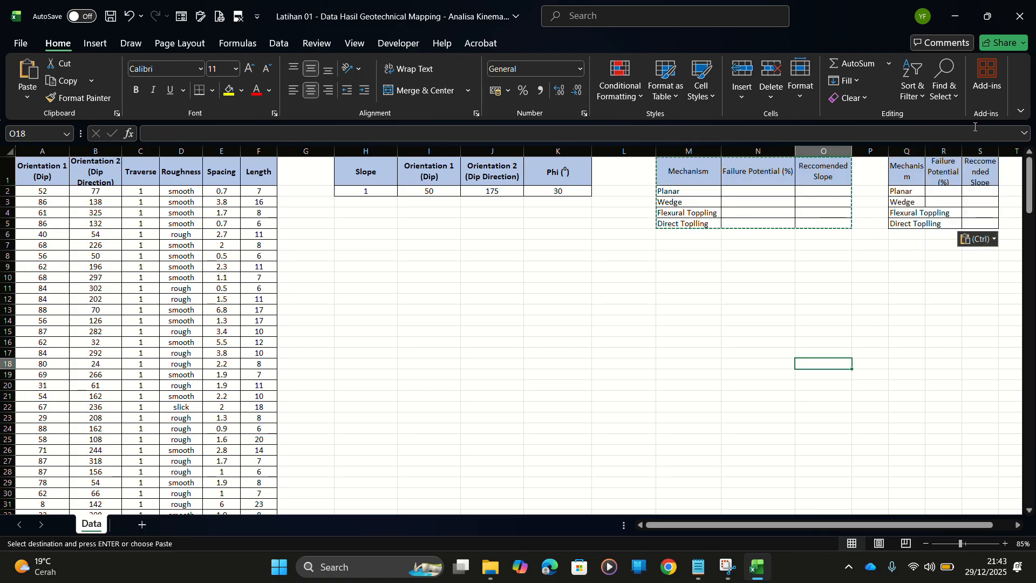
Widen columns Q, R and S so the duplicated table's text fits, and end the copy mode
{"action": "double_click", "coordinate": [926, 151]}
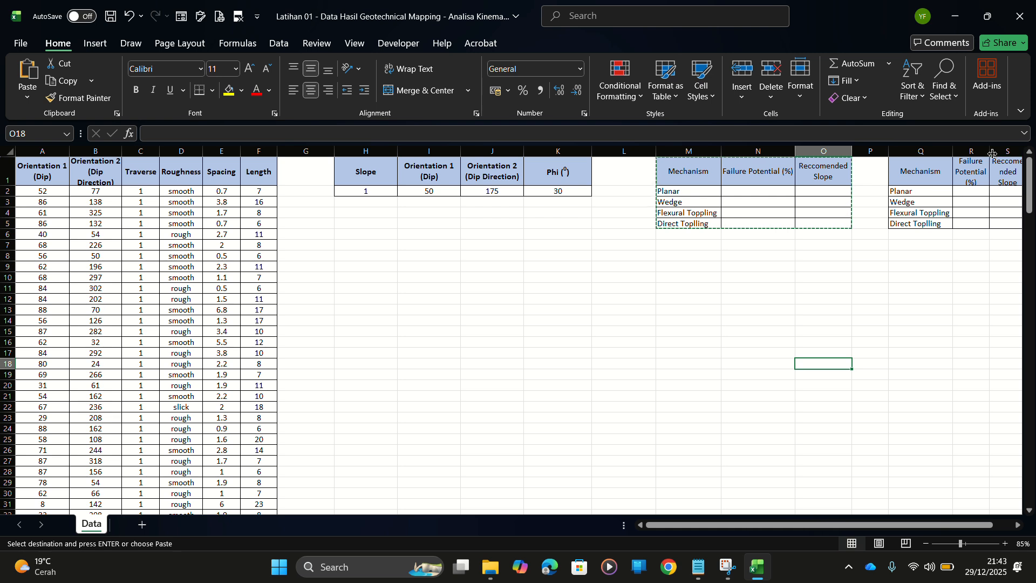
{"action": "left_click_drag", "start_coordinate": [825, 525], "coordinate": [844, 526]}
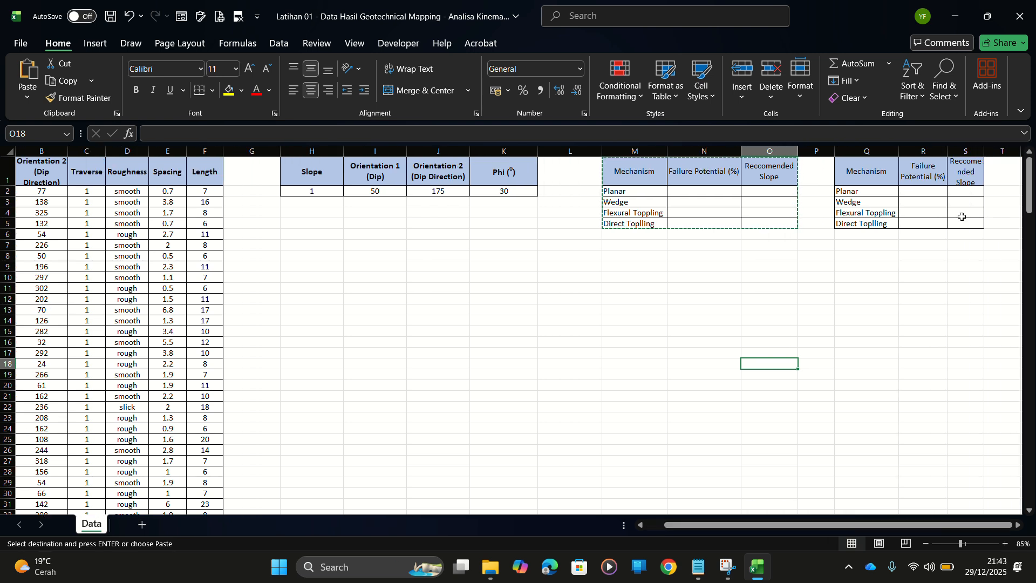
{"action": "left_click_drag", "start_coordinate": [984, 151], "coordinate": [987, 151]}
{"action": "left_click", "coordinate": [901, 304]}
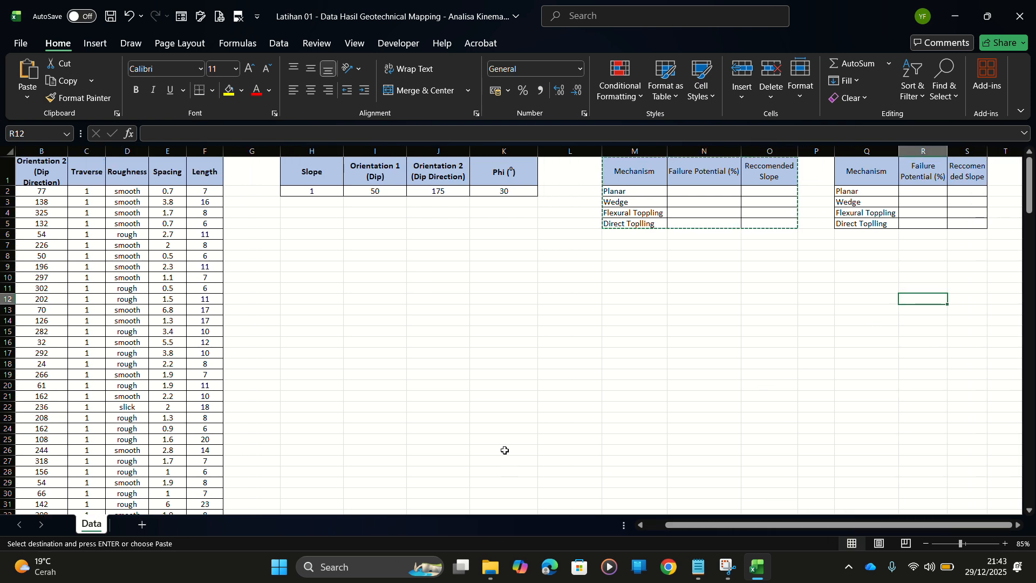
{"action": "left_click", "coordinate": [700, 180]}
{"action": "left_click", "coordinate": [662, 320]}
{"action": "key", "text": "Escape"}
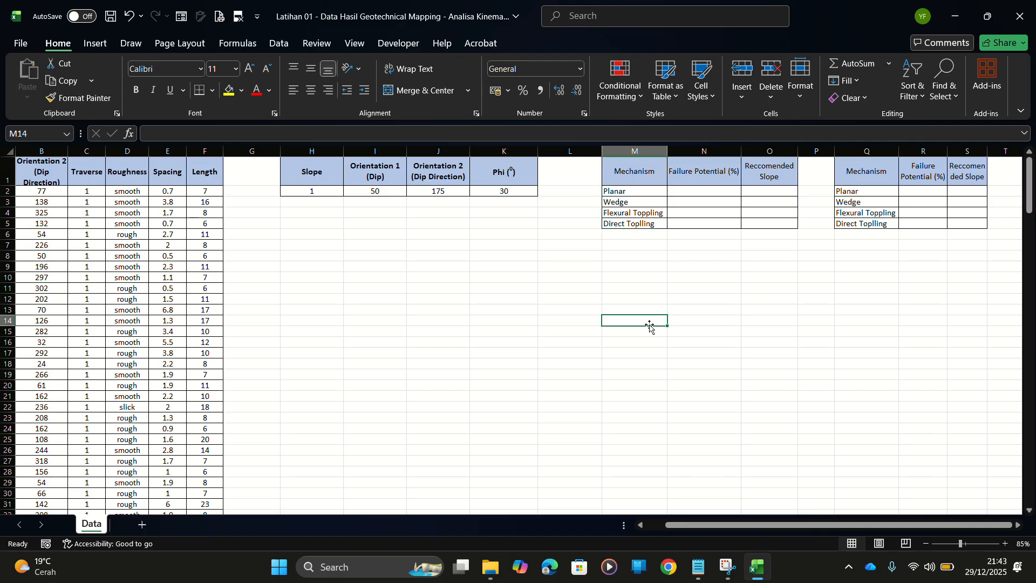
{"action": "key", "text": "Down"}
{"action": "key", "text": "Down"}
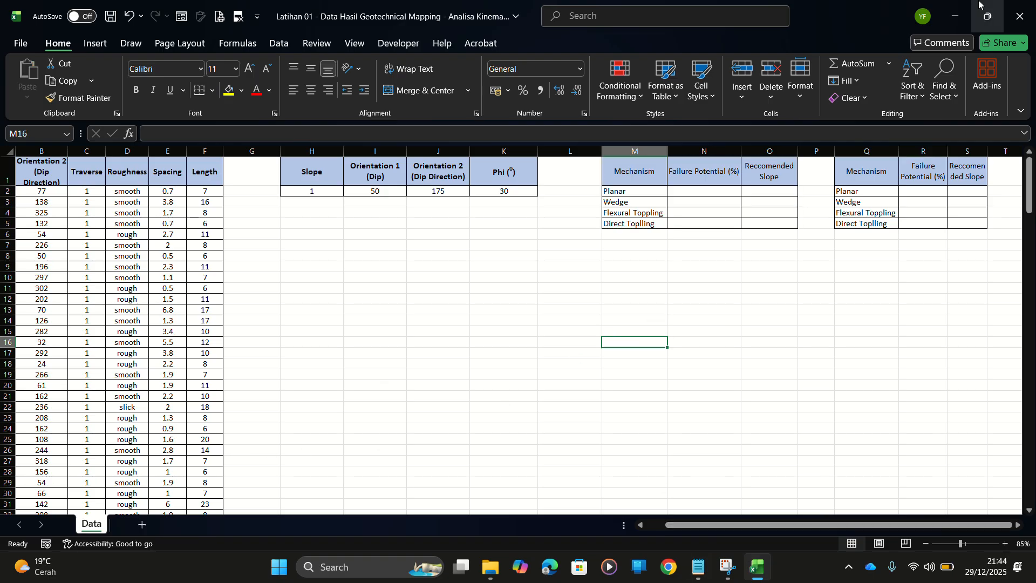
Switch to File Explorer and create a folder named "Data Dips" inside the 1. Analisis Kinematik folder
{"action": "left_click", "coordinate": [955, 17]}
{"action": "left_click", "coordinate": [340, 345]}
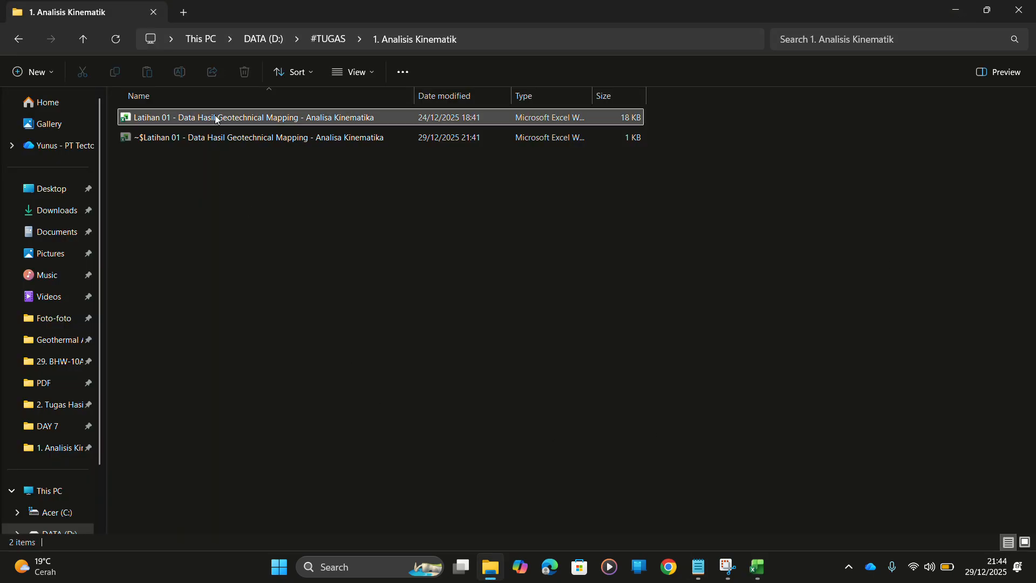
{"action": "left_click", "coordinate": [38, 71]}
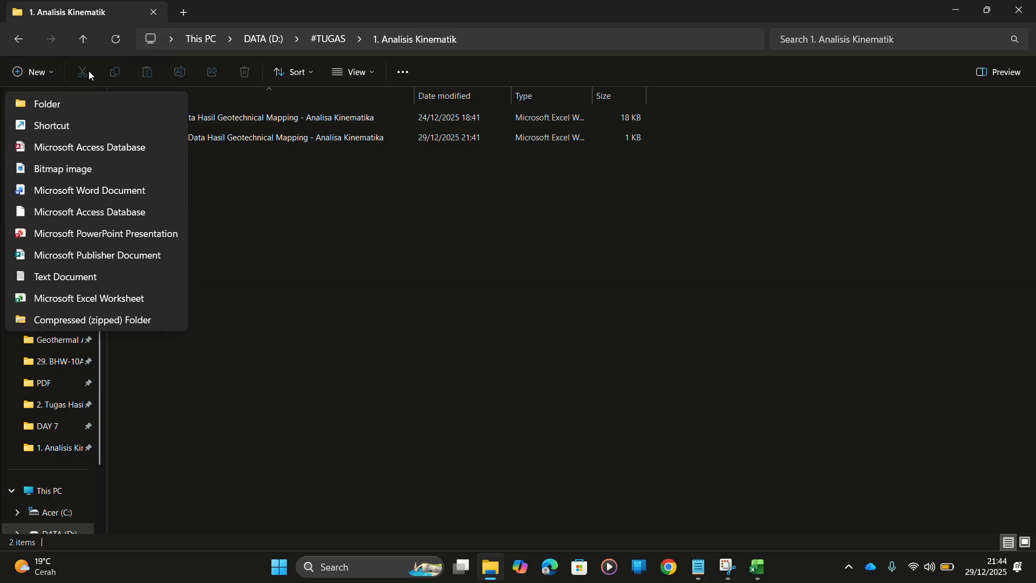
{"action": "left_click", "coordinate": [66, 102]}
{"action": "type", "text": "Da"}
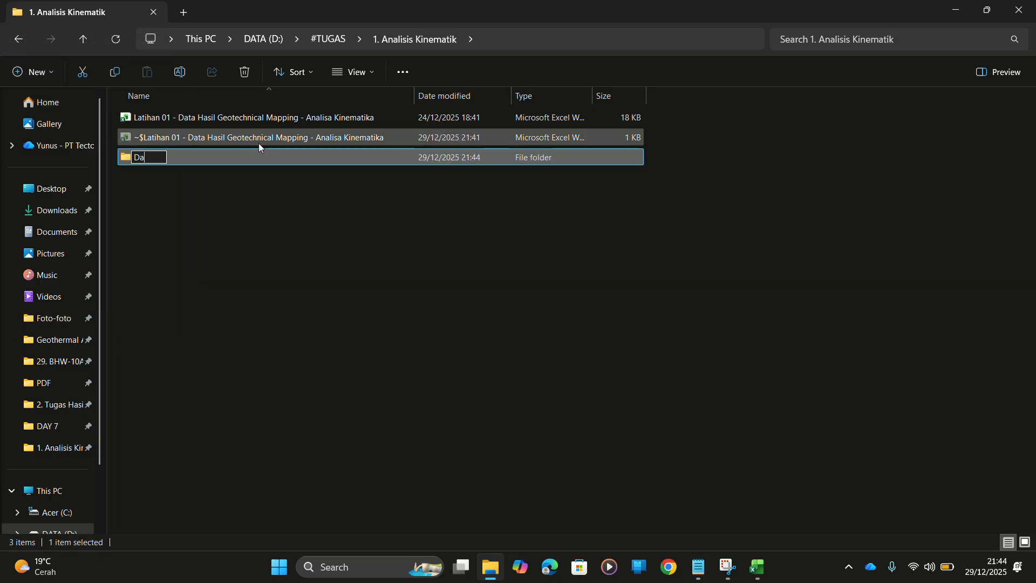
{"action": "type", "text": "ta Dips"}
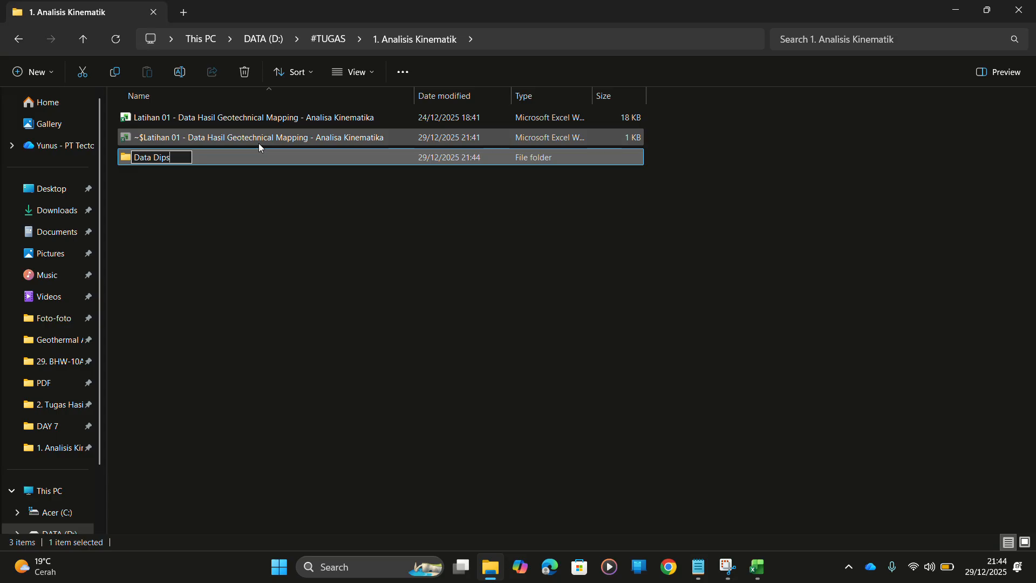
{"action": "left_click", "coordinate": [205, 230]}
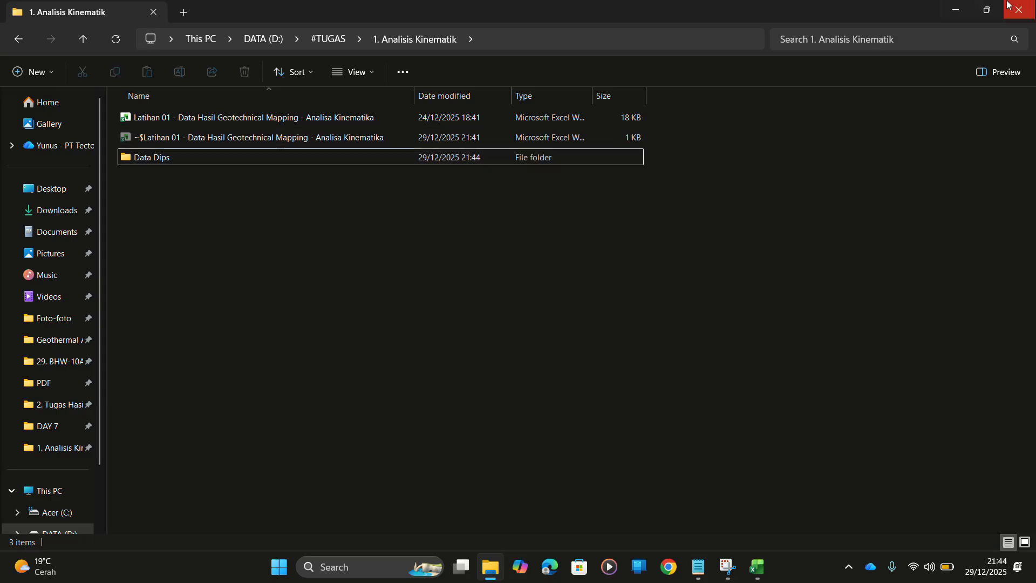
Launch Dips 7.0 from the desktop and create a new blank project
{"action": "left_click", "coordinate": [957, 11]}
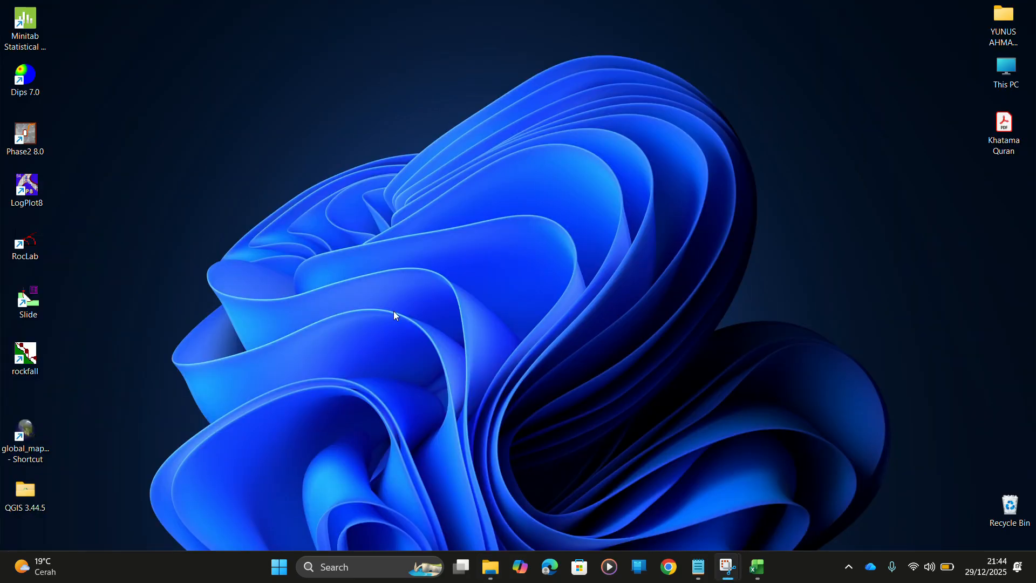
{"action": "left_click", "coordinate": [32, 84]}
{"action": "right_click", "coordinate": [53, 85]}
{"action": "left_click", "coordinate": [77, 132]}
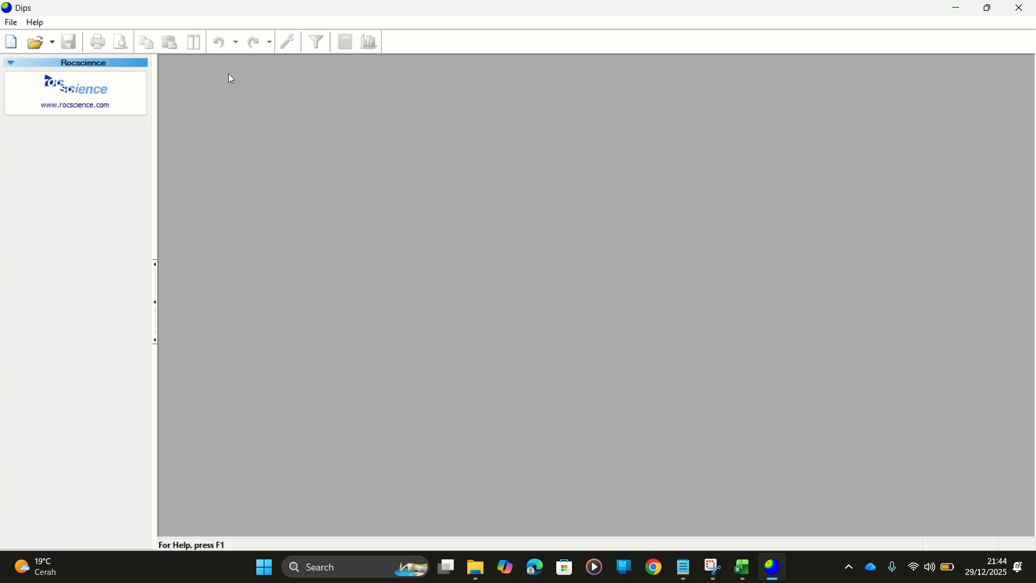
{"action": "left_click", "coordinate": [11, 24]}
{"action": "left_click", "coordinate": [32, 38]}
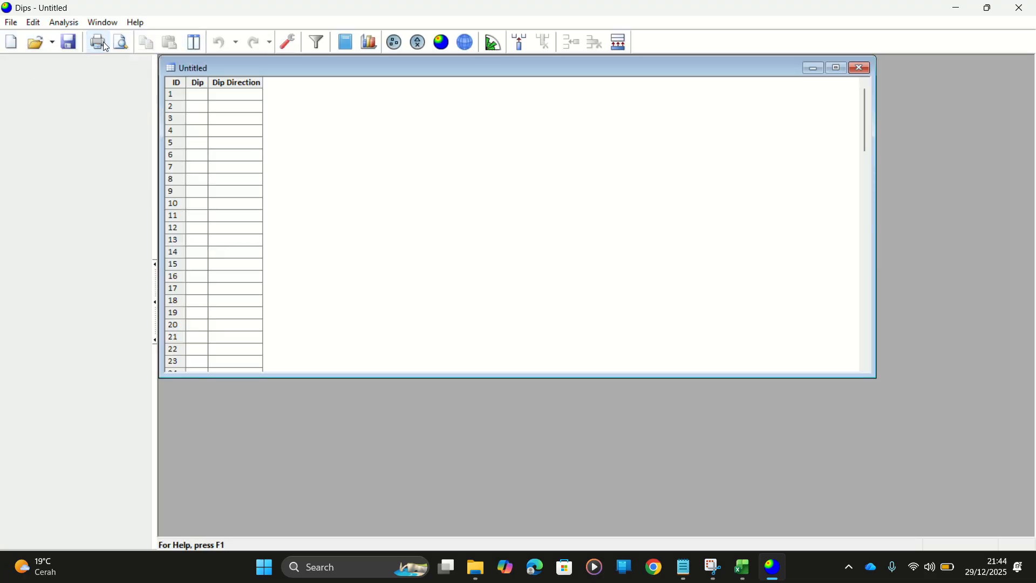
Open the project settings and set the global orientation format to Dip / Dip Direction
{"action": "left_click", "coordinate": [71, 23]}
{"action": "left_click", "coordinate": [83, 38]}
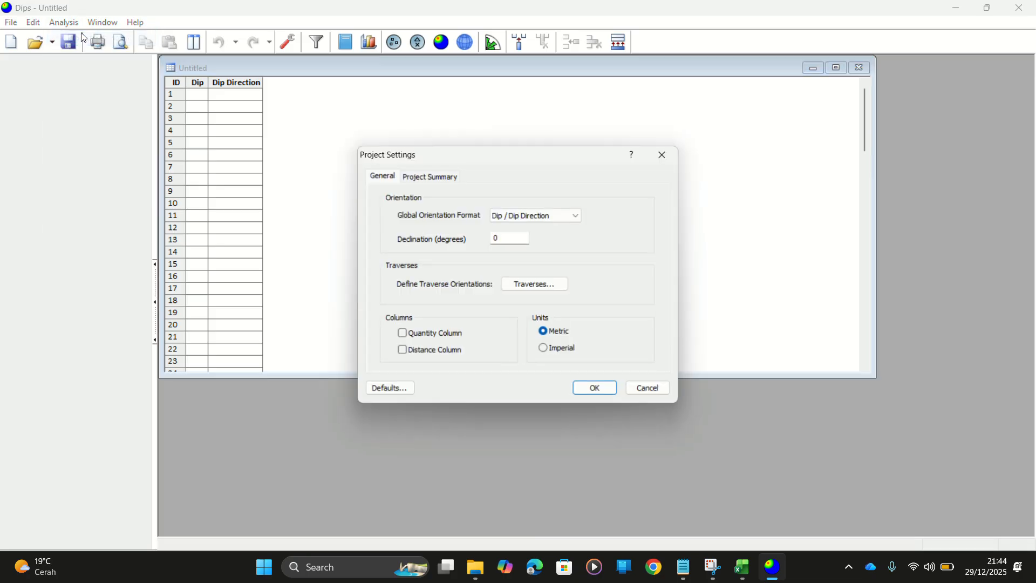
{"action": "left_click", "coordinate": [520, 216]}
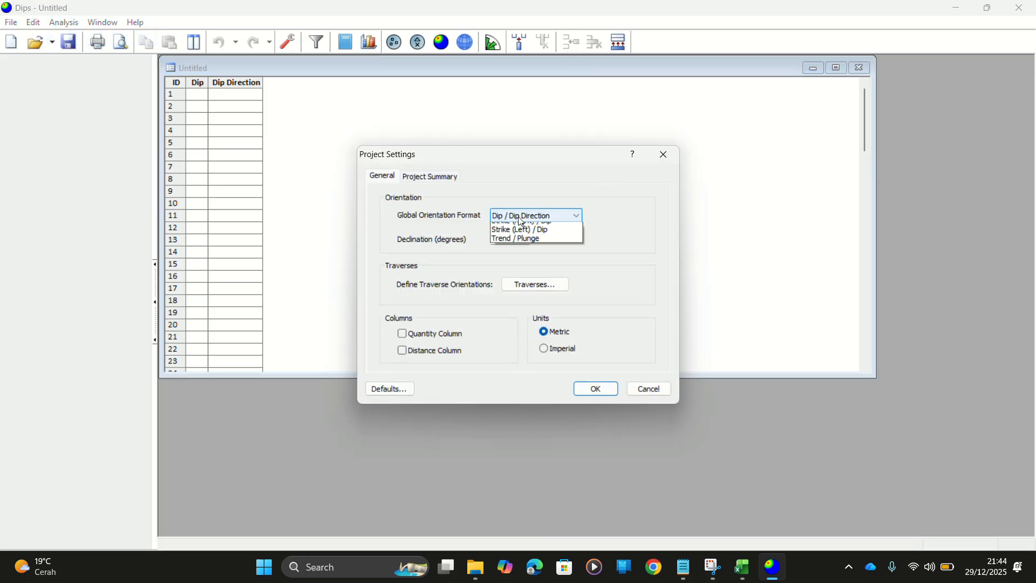
{"action": "left_click", "coordinate": [518, 248]}
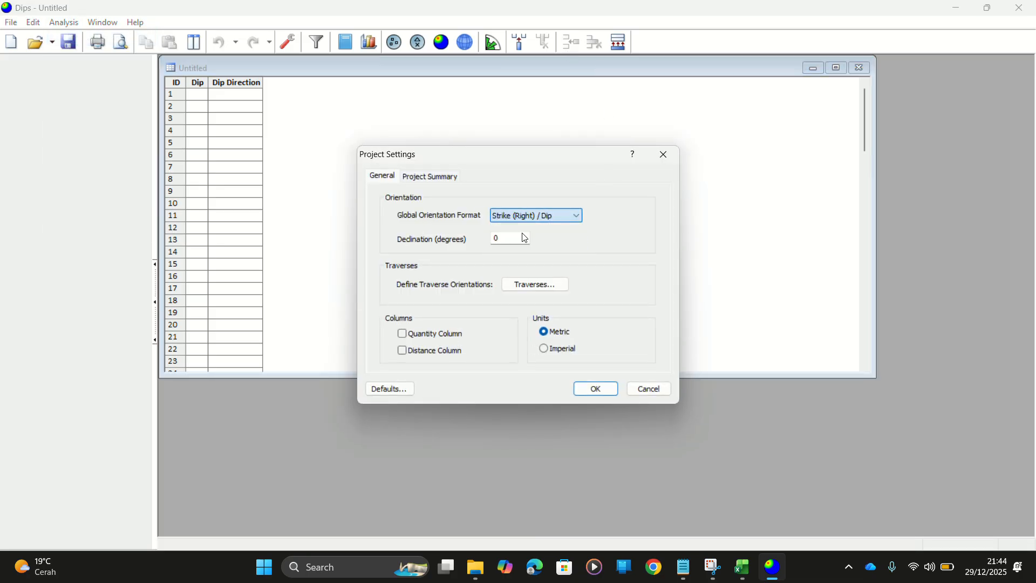
{"action": "left_click", "coordinate": [518, 216]}
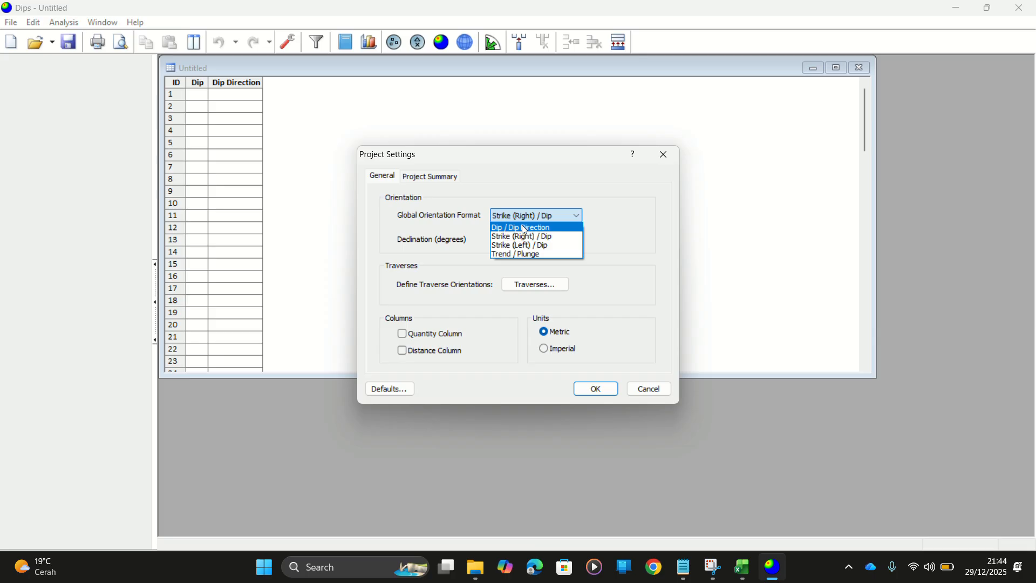
{"action": "left_click", "coordinate": [526, 229]}
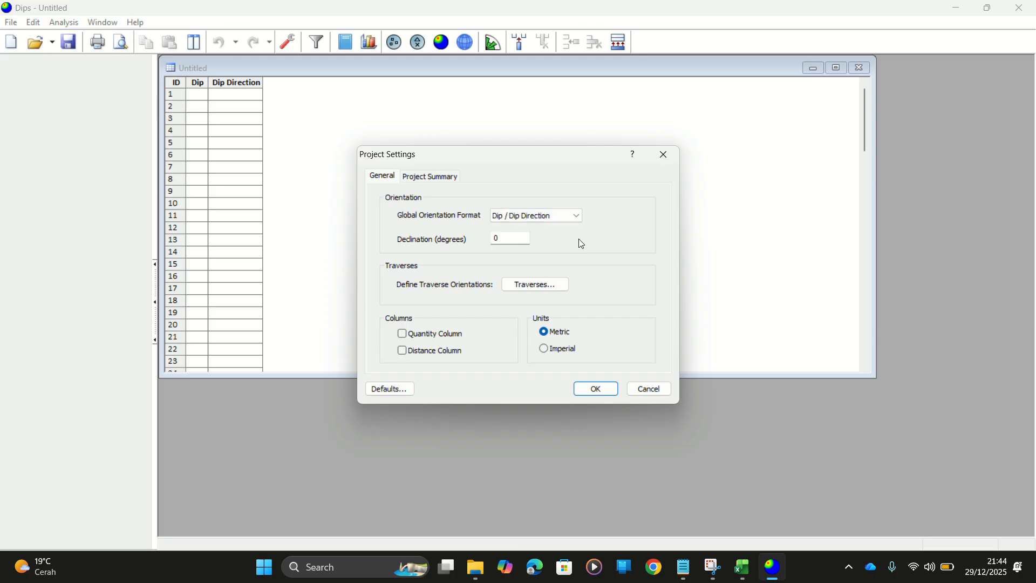
Open the traverse definitions and add one Planar traverse row with ID 1 in Dip / DipDirection format
{"action": "left_click", "coordinate": [543, 286]}
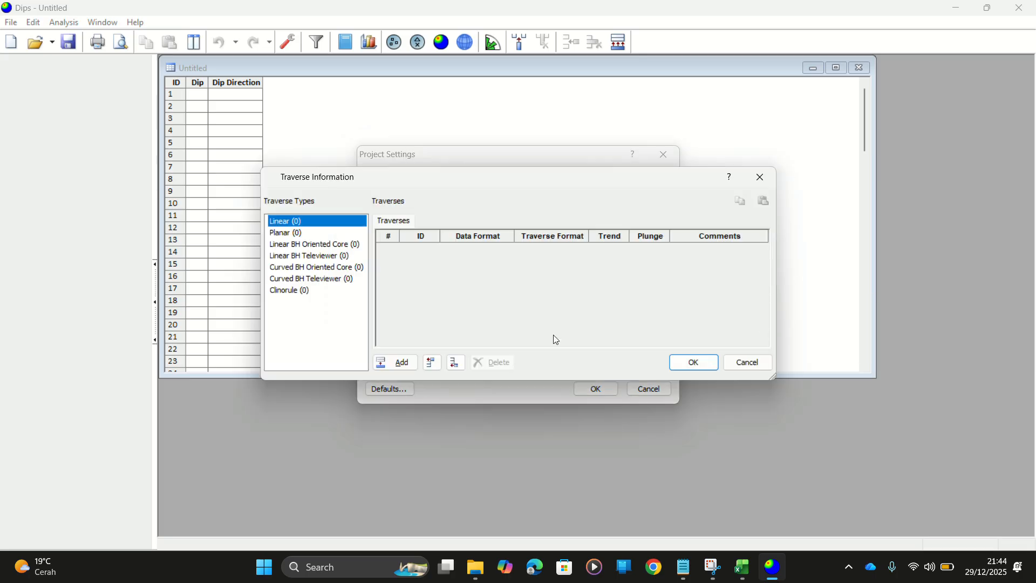
{"action": "left_click", "coordinate": [284, 236]}
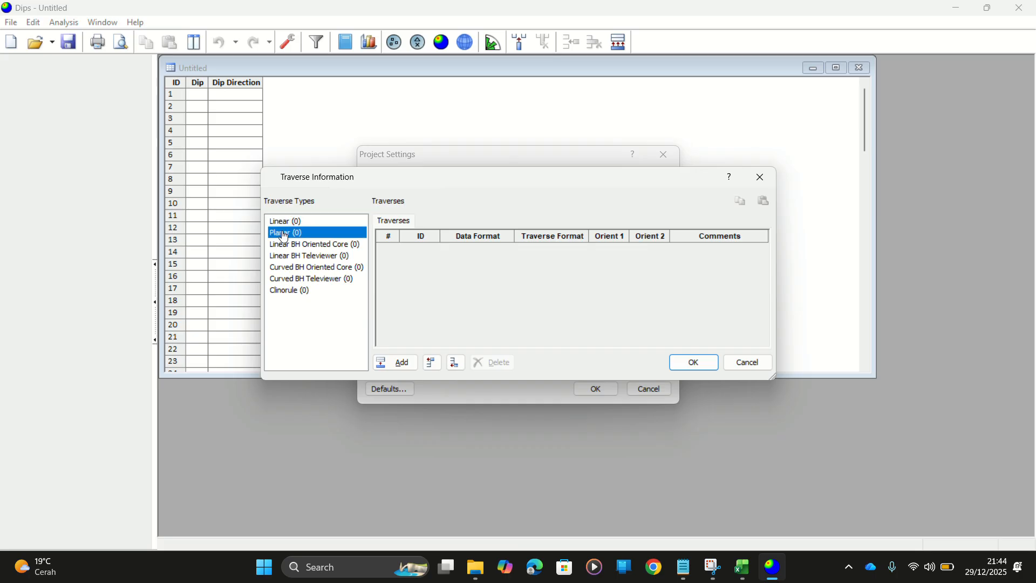
{"action": "left_click", "coordinate": [400, 362]}
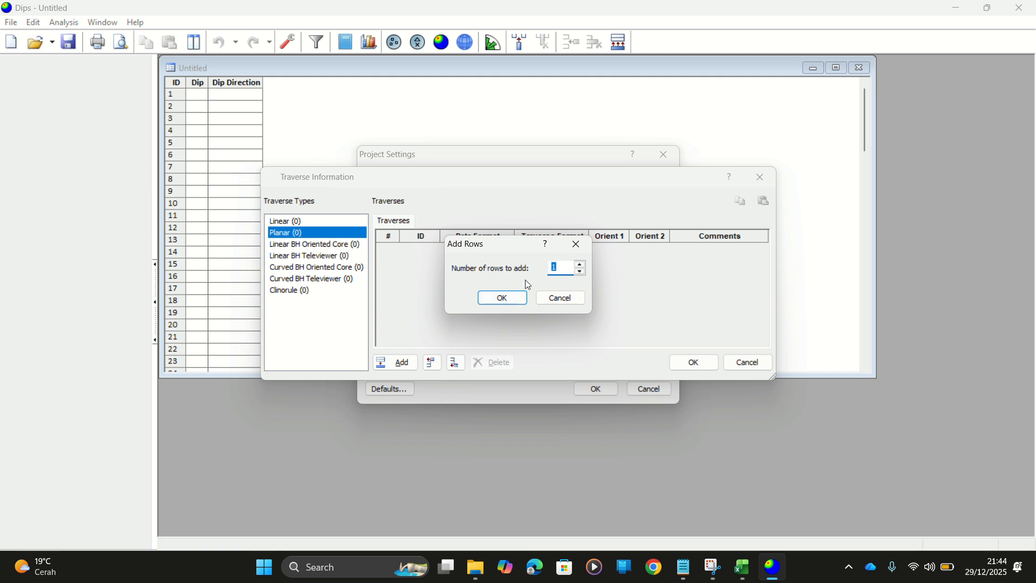
{"action": "left_click", "coordinate": [502, 299]}
{"action": "double_click", "coordinate": [427, 248]}
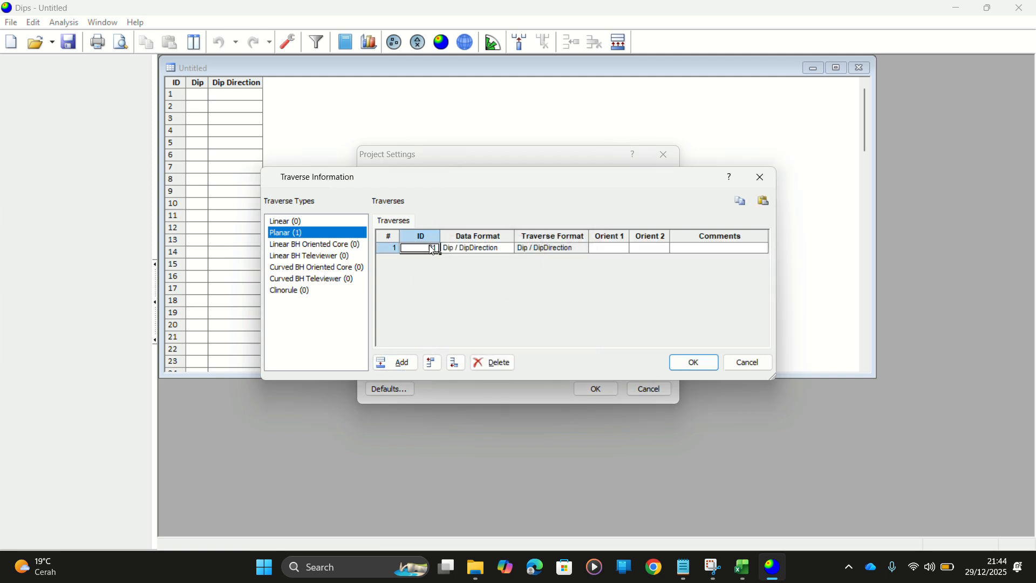
{"action": "key", "text": "BackSpace"}
{"action": "left_click", "coordinate": [610, 249]}
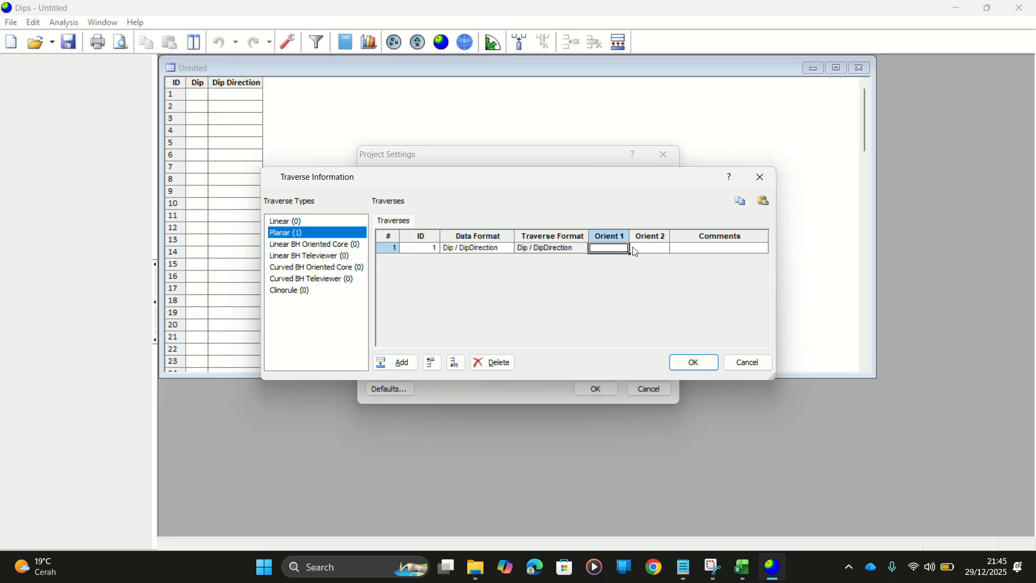
{"action": "left_click", "coordinate": [650, 251]}
{"action": "left_click", "coordinate": [615, 250]}
{"action": "left_click", "coordinate": [705, 250]}
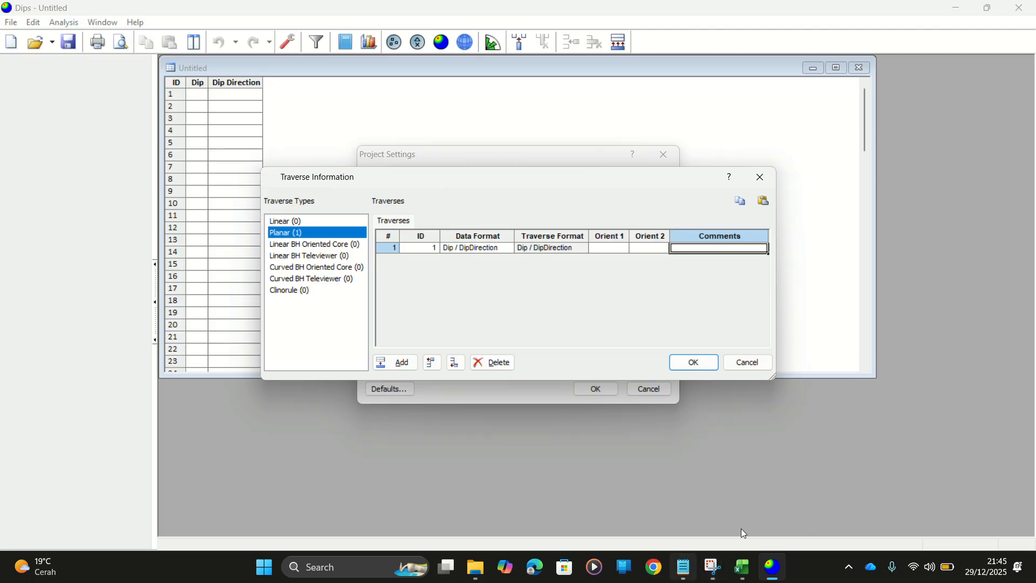
Try to bring the slope's orientation values from Excel cells I2:J2 into the planar traverse
{"action": "left_click", "coordinate": [745, 568]}
{"action": "left_click", "coordinate": [377, 240]}
{"action": "left_click_drag", "start_coordinate": [377, 192], "coordinate": [433, 190]}
{"action": "left_click", "coordinate": [776, 573]}
{"action": "left_click", "coordinate": [606, 247]}
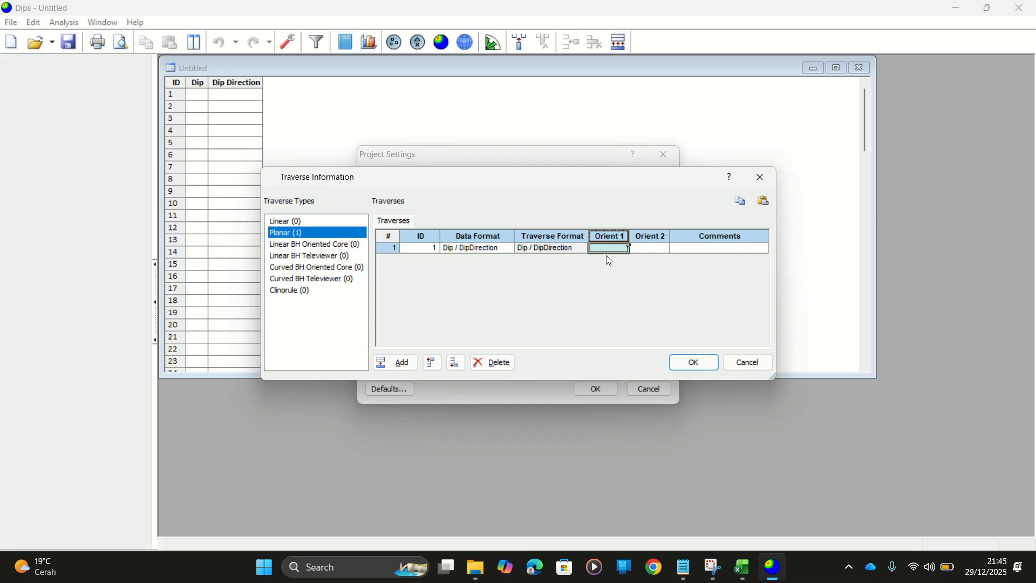
Copy slope orientation 50 and 175 from Excel cells I2:J2 into the Dips traverse's Orient 1 and Orient 2, and accept the project settings
{"action": "left_click", "coordinate": [745, 573]}
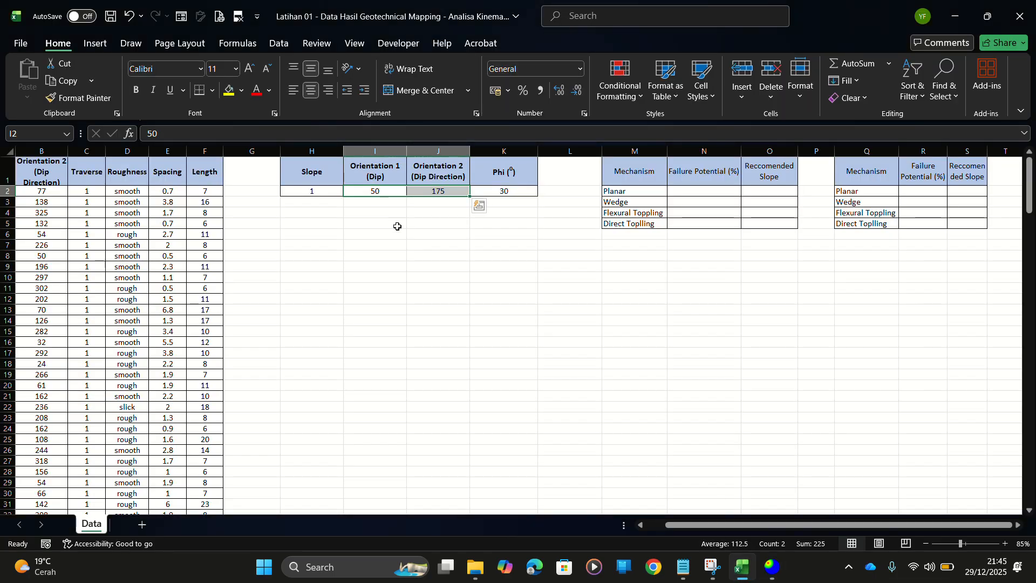
{"action": "left_click", "coordinate": [395, 231]}
{"action": "left_click_drag", "start_coordinate": [377, 192], "coordinate": [440, 193]}
{"action": "right_click", "coordinate": [440, 193]}
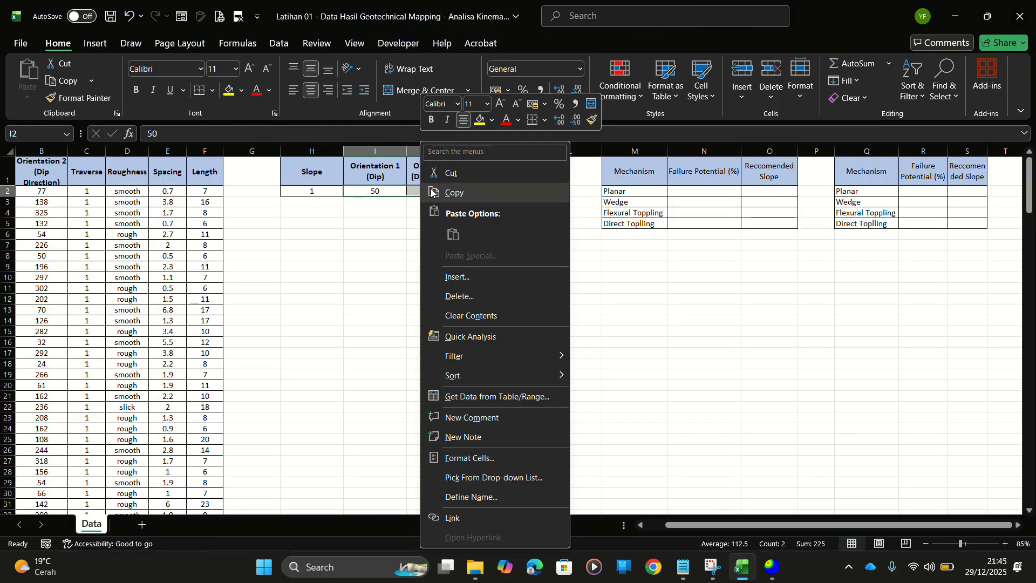
{"action": "key", "text": "Escape"}
{"action": "key", "text": "ctrl+c"}
{"action": "key", "text": "alt+Tab"}
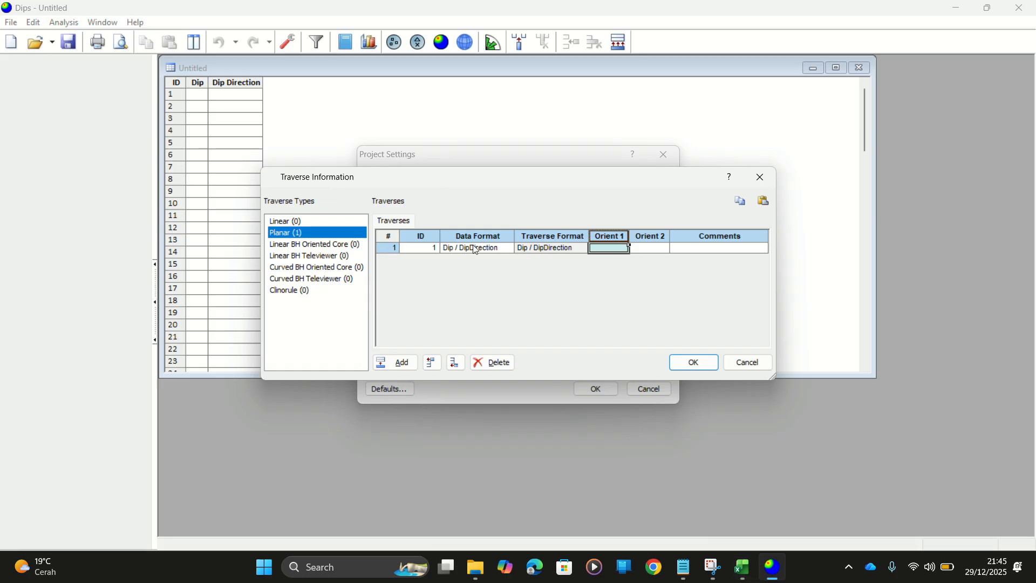
{"action": "left_click", "coordinate": [620, 252]}
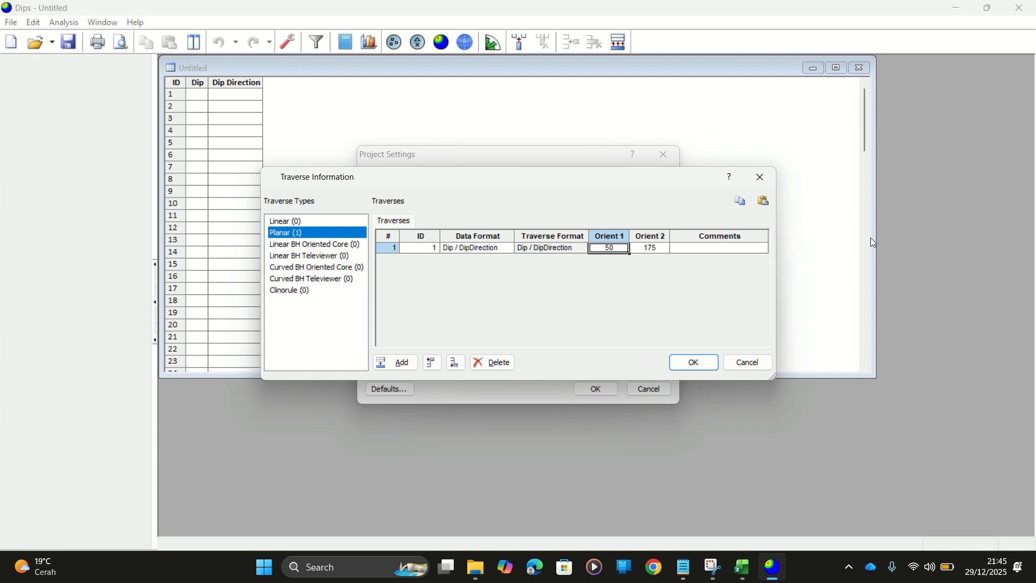
{"action": "left_click", "coordinate": [695, 366]}
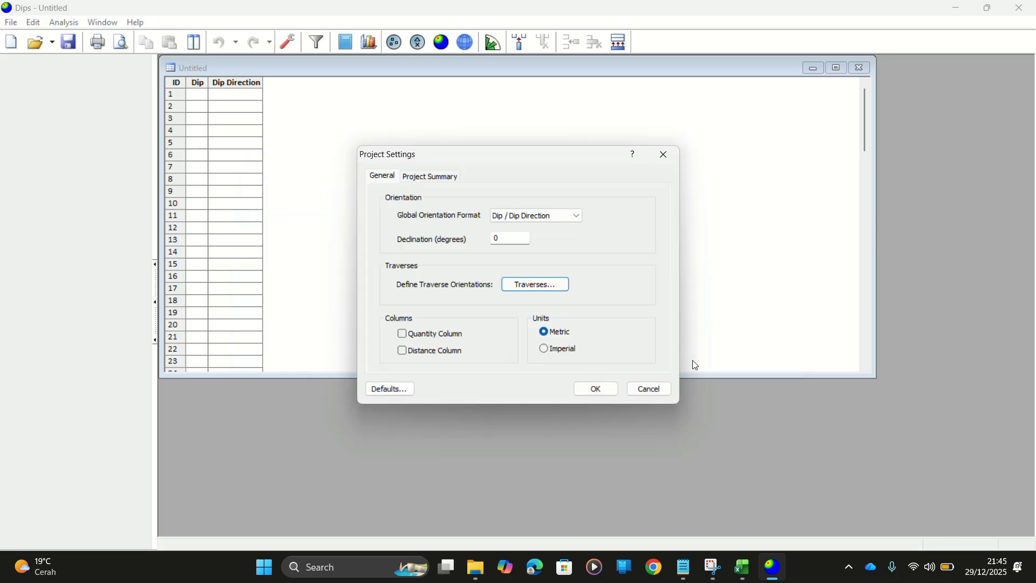
{"action": "left_click", "coordinate": [585, 390]}
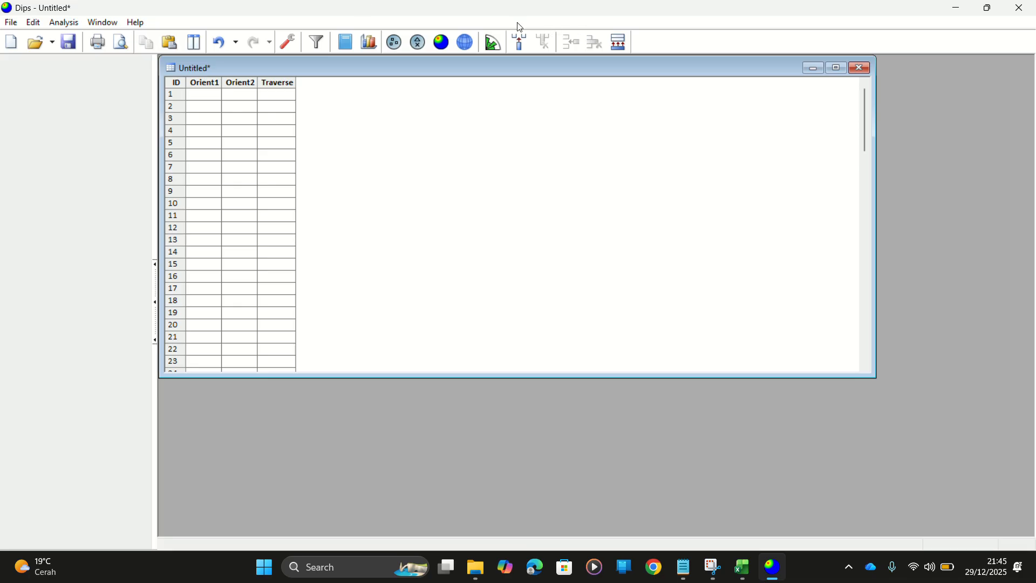
Add a data column named SURFACE to the Dips grid after the Traverse column
{"action": "left_click", "coordinate": [496, 15]}
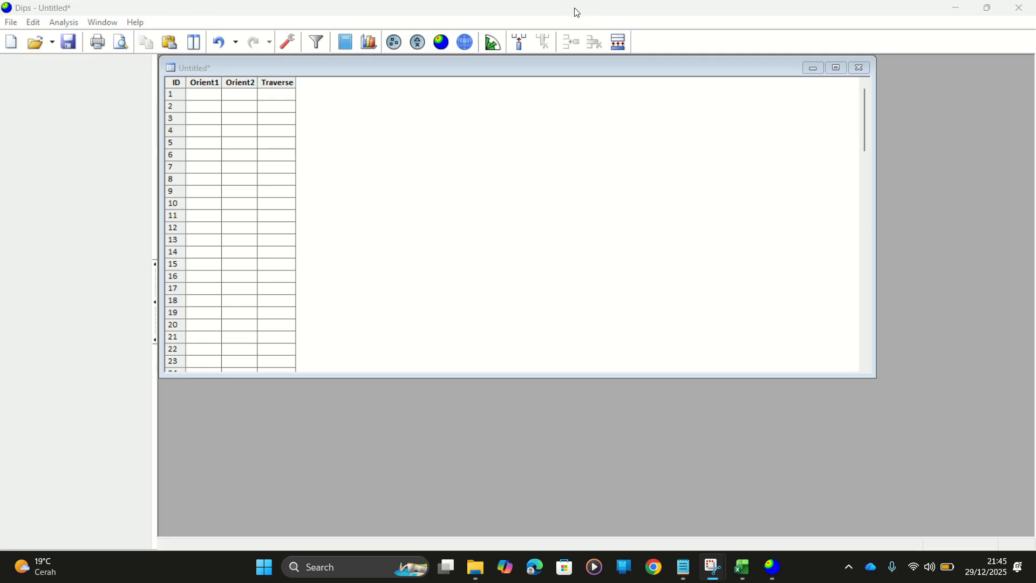
{"action": "left_click", "coordinate": [520, 50]}
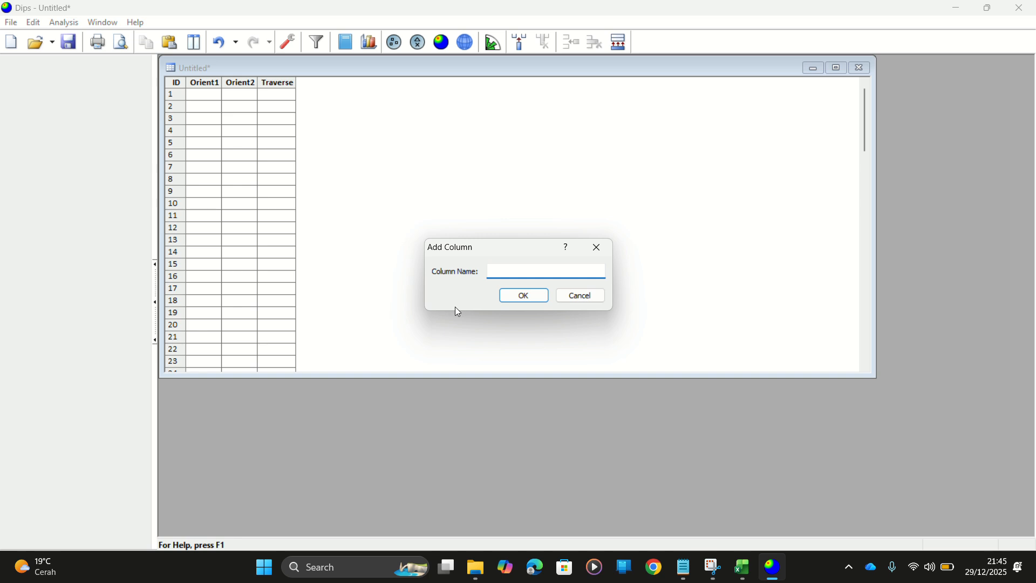
{"action": "type", "text": "SURFACE"}
{"action": "key", "text": "Return"}
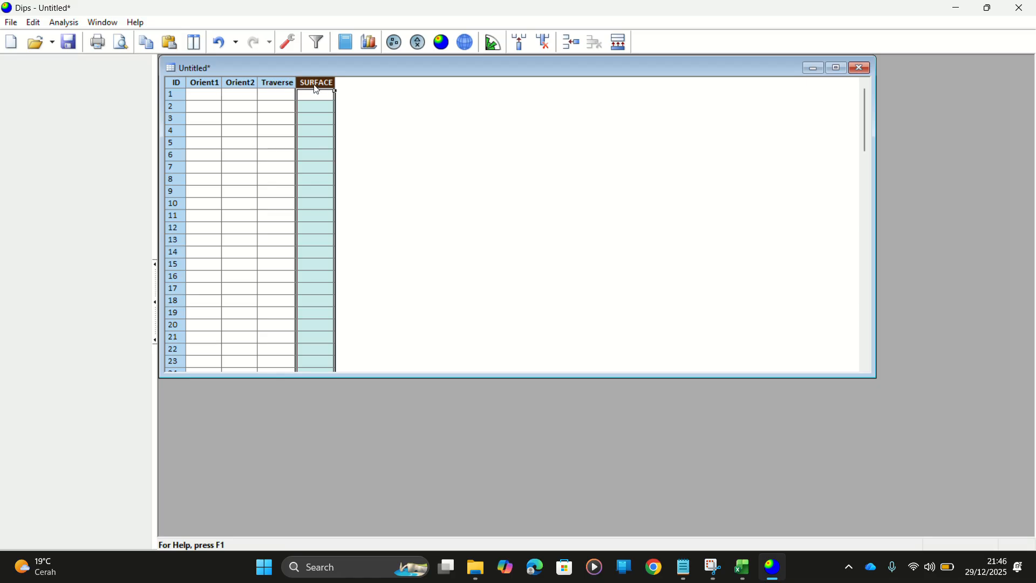
Check the mapping table's headings in Excel, and add columns named SPACING and LENGHT to the Dips grid
{"action": "left_click", "coordinate": [742, 567]}
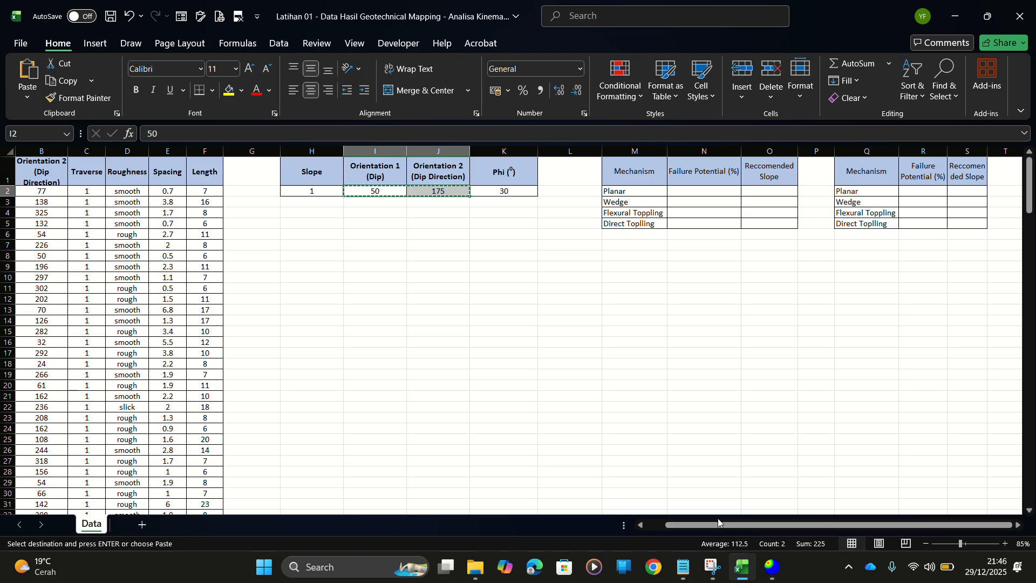
{"action": "left_click_drag", "start_coordinate": [701, 525], "coordinate": [664, 524]}
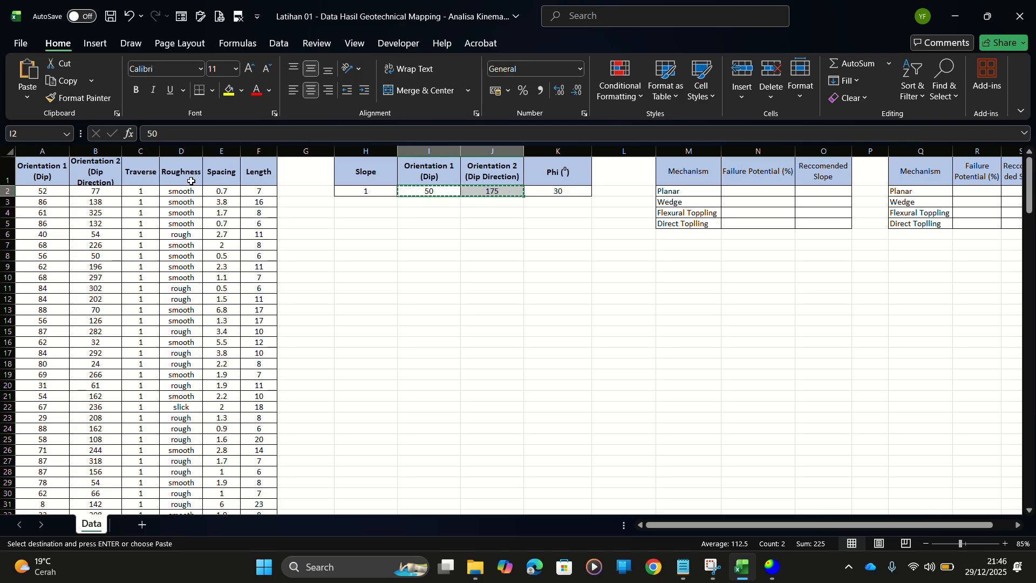
{"action": "left_click", "coordinate": [773, 566]}
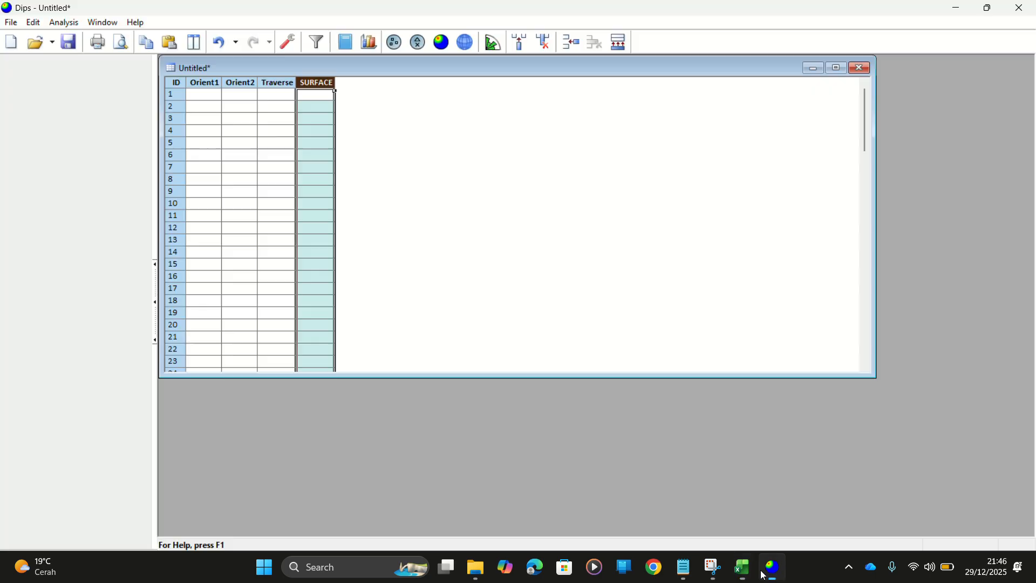
{"action": "left_click", "coordinate": [519, 51]}
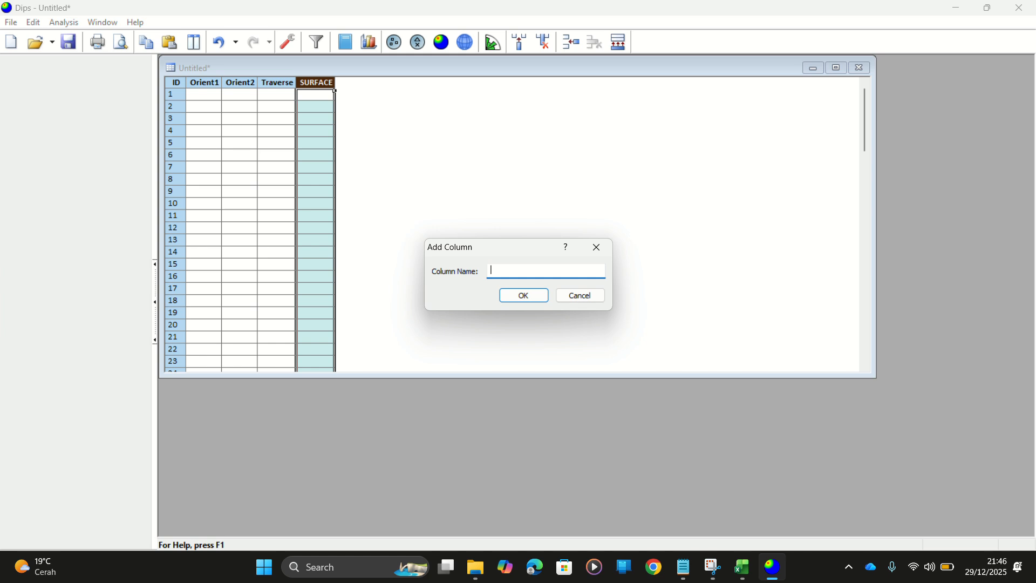
{"action": "type", "text": "SPACING"}
{"action": "key", "text": "Return"}
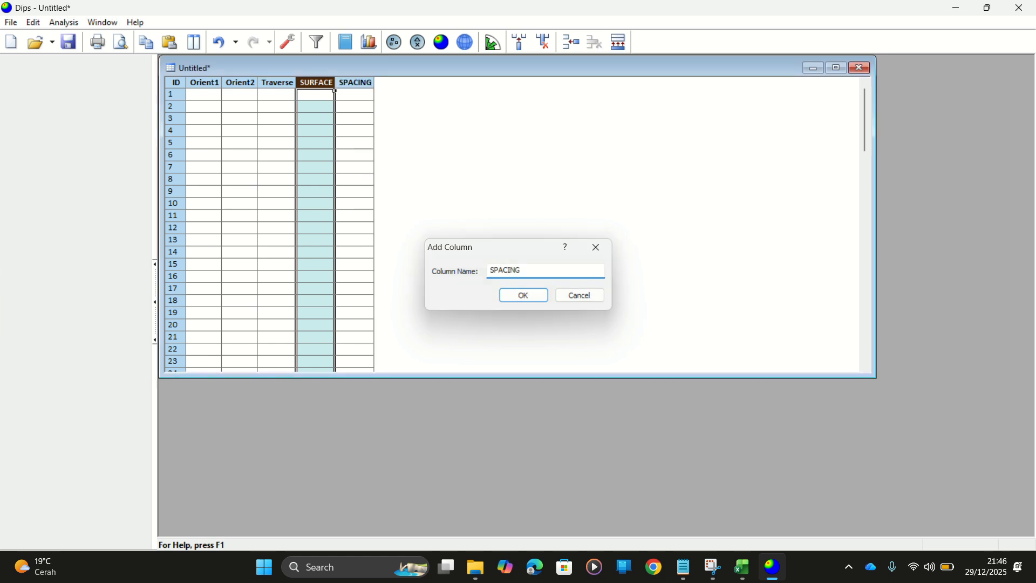
{"action": "left_click", "coordinate": [521, 50]}
{"action": "type", "text": "LENGHT"}
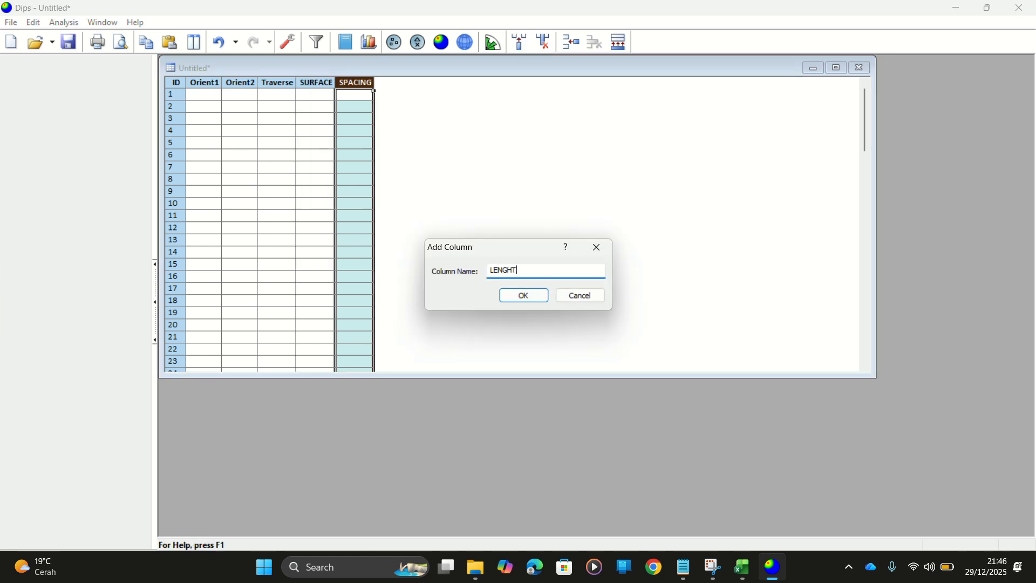
{"action": "key", "text": "Return"}
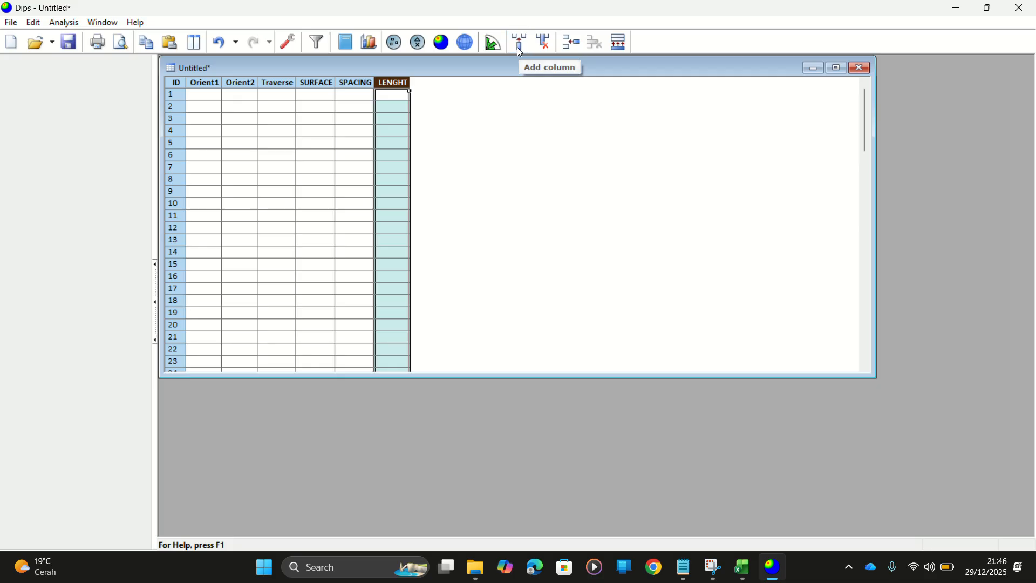
Switch to Excel and copy the mapping data in A2:F151 without the header row
{"action": "left_click", "coordinate": [743, 566]}
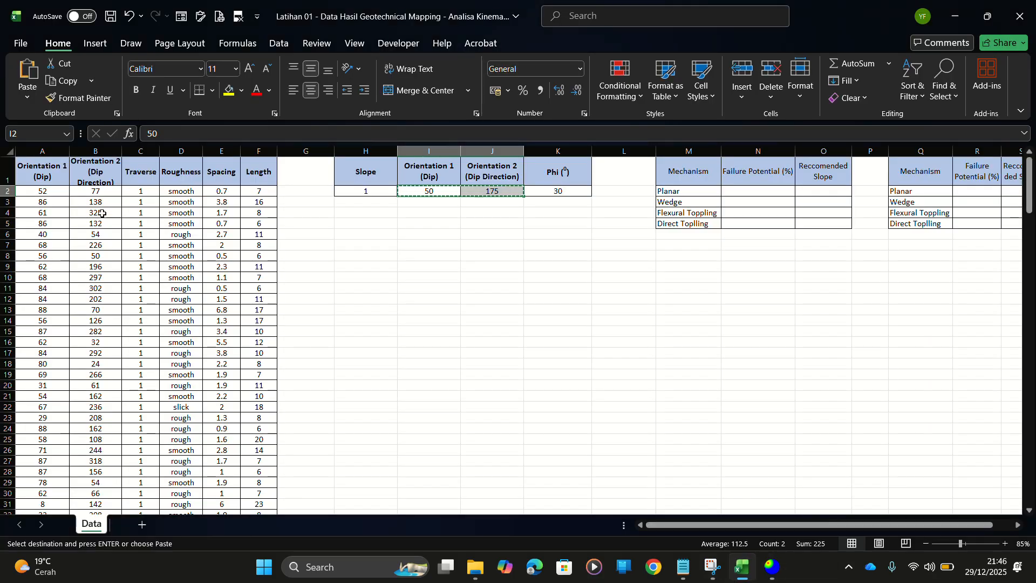
{"action": "left_click", "coordinate": [61, 195]}
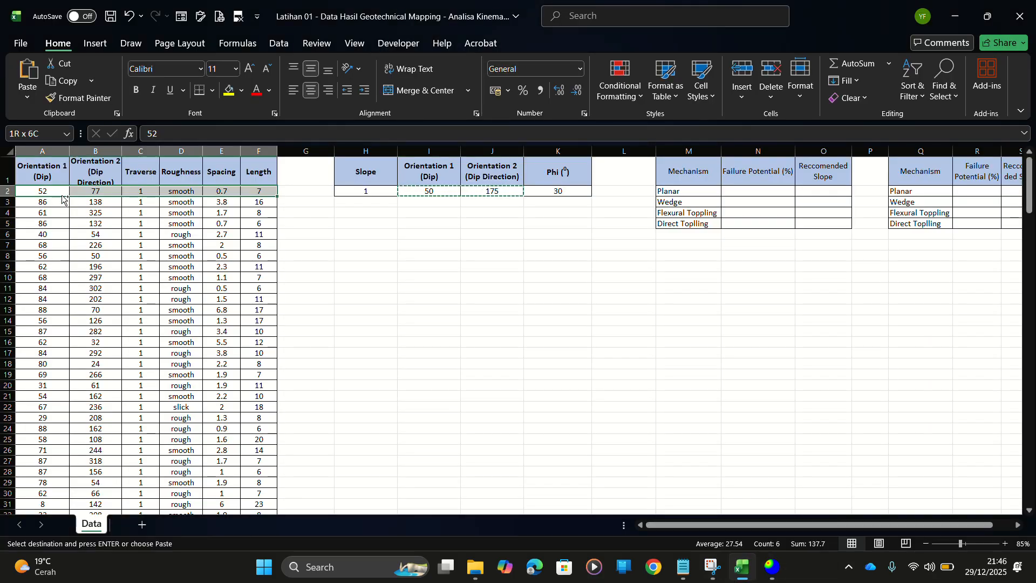
{"action": "key", "text": "ctrl+shift+Right"}
{"action": "key", "text": "ctrl+shift+Down"}
{"action": "key", "text": "ctrl+c"}
{"action": "scroll", "coordinate": [201, 365], "scroll_direction": "down", "scroll_amount": 8}
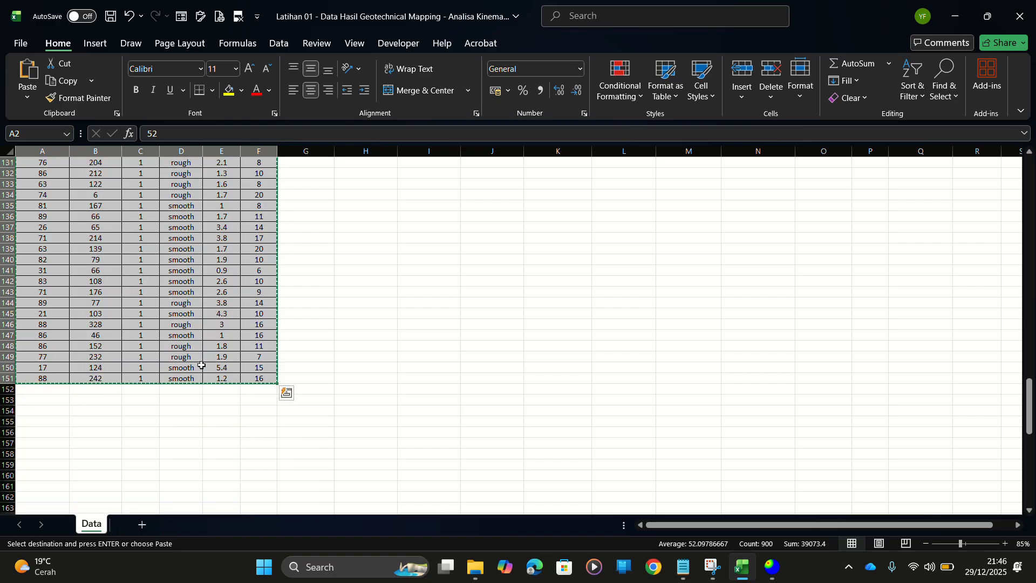
{"action": "scroll", "coordinate": [201, 366], "scroll_direction": "up", "scroll_amount": 14}
Switch to Dips, paste the copied mapping data starting at Orient1 of row 1, and check the filled rows
{"action": "key", "text": "alt+Tab"}
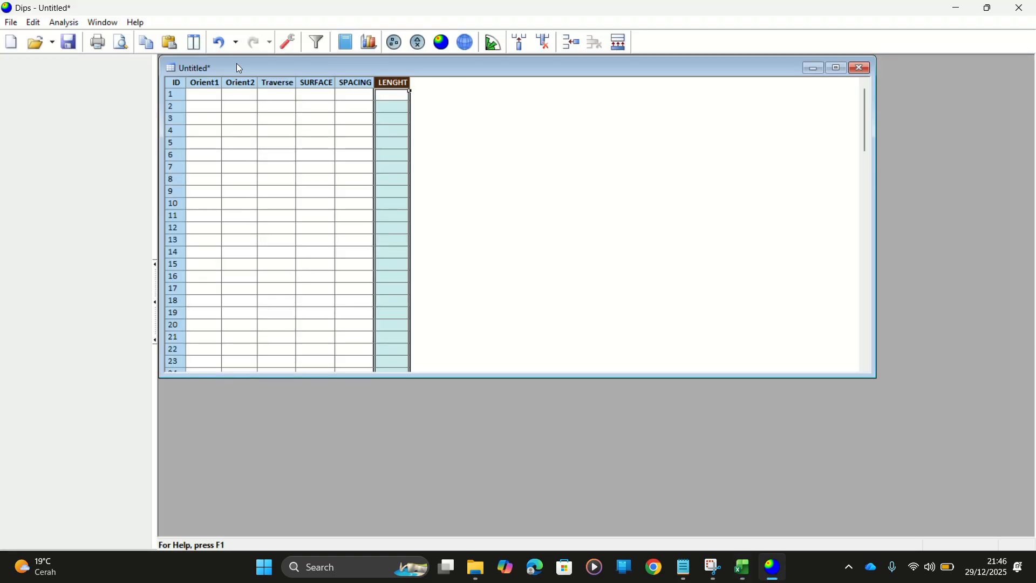
{"action": "left_click", "coordinate": [204, 94]}
{"action": "key", "text": "ctrl+v"}
{"action": "scroll", "coordinate": [301, 251], "scroll_direction": "down", "scroll_amount": 20}
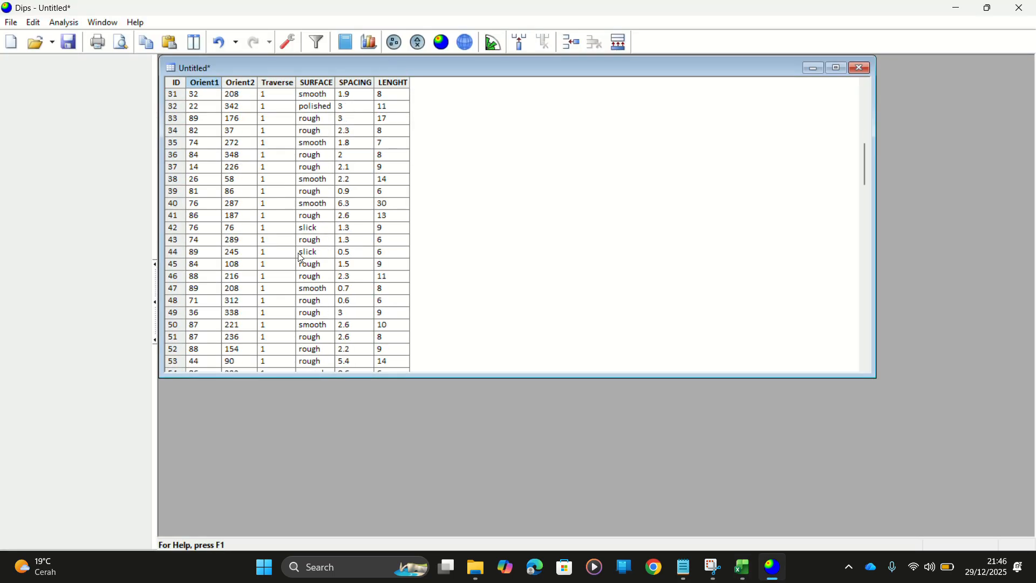
{"action": "scroll", "coordinate": [301, 251], "scroll_direction": "up", "scroll_amount": 20}
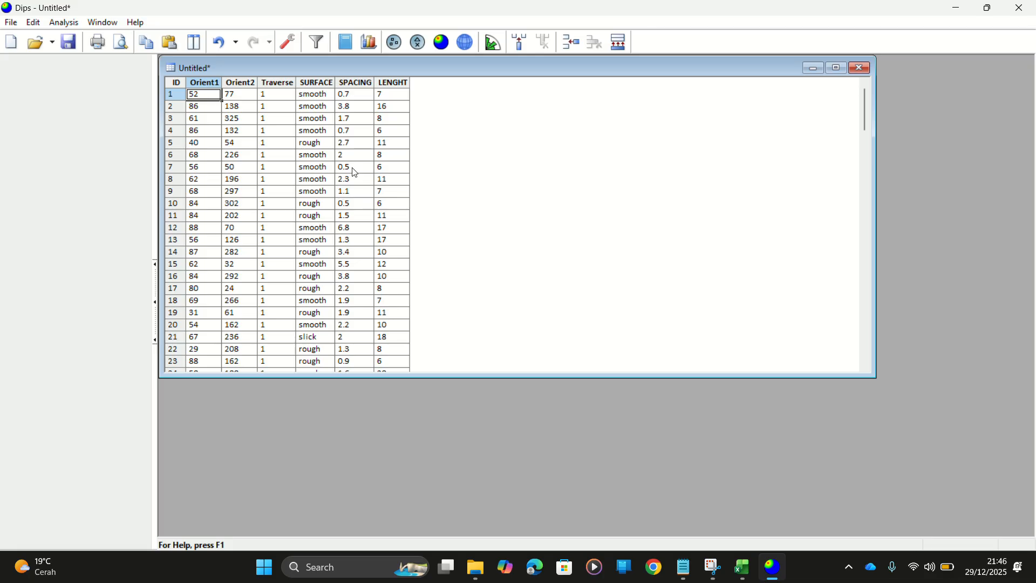
Generate a stereonet contour plot of the pole vectors from the pasted data
{"action": "left_click", "coordinate": [443, 49]}
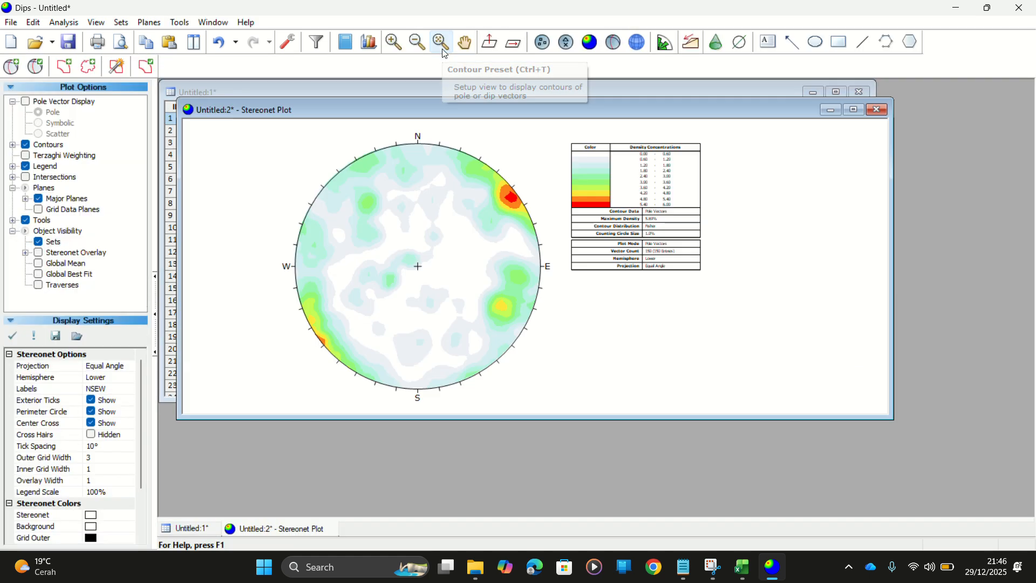
Maximize the stereonet plot and define a user plane labelled "Face Slope" with dip 50 and dip direction 175
{"action": "left_click", "coordinate": [854, 112]}
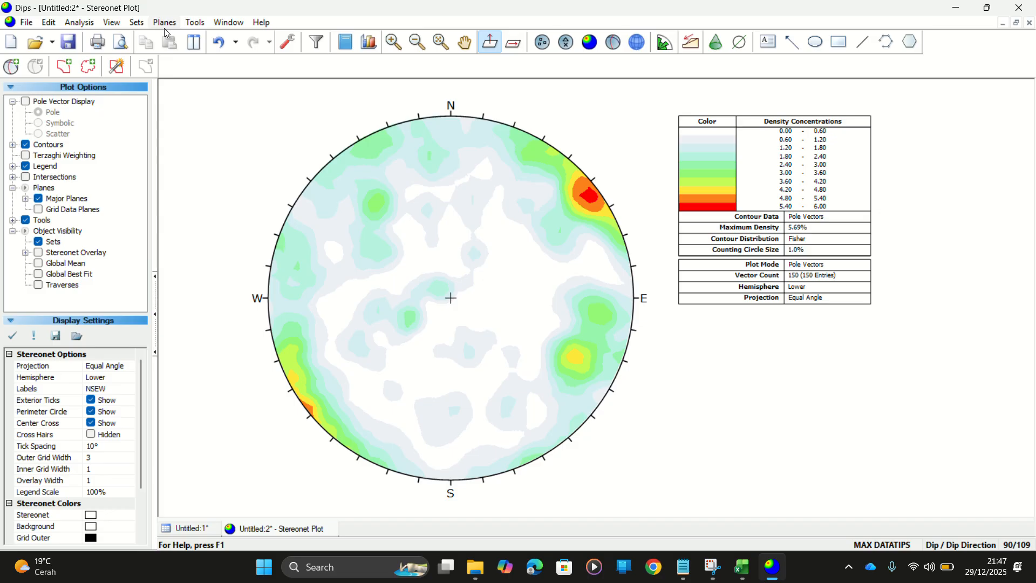
{"action": "left_click", "coordinate": [138, 22]}
{"action": "mouse_move", "coordinate": [166, 25]}
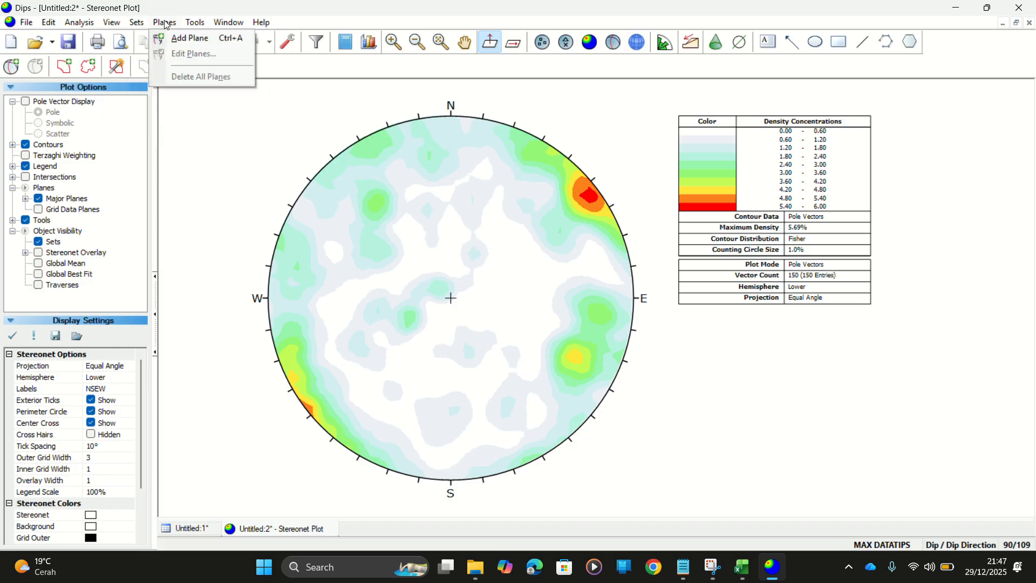
{"action": "left_click", "coordinate": [188, 38]}
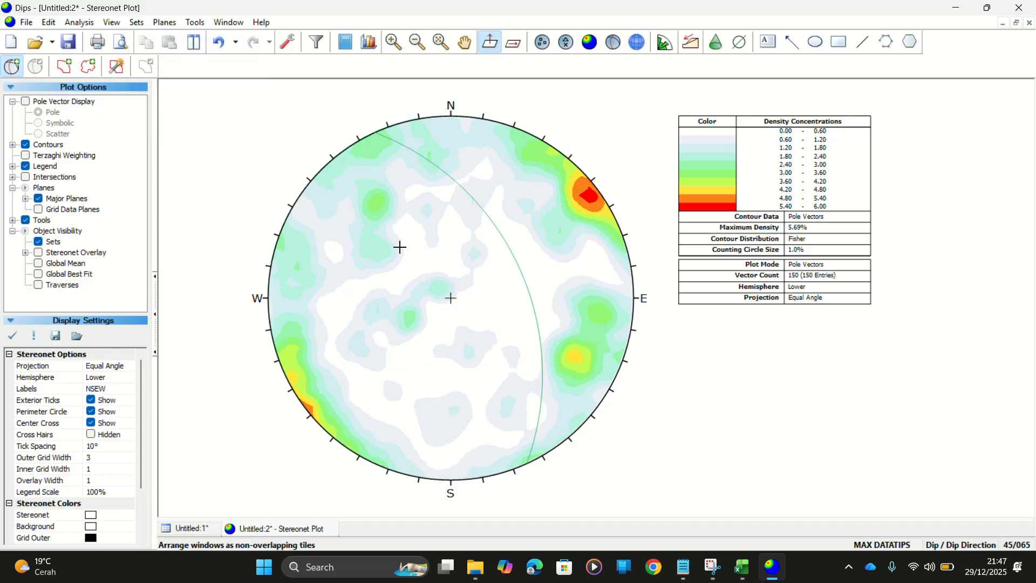
{"action": "left_click", "coordinate": [469, 297]}
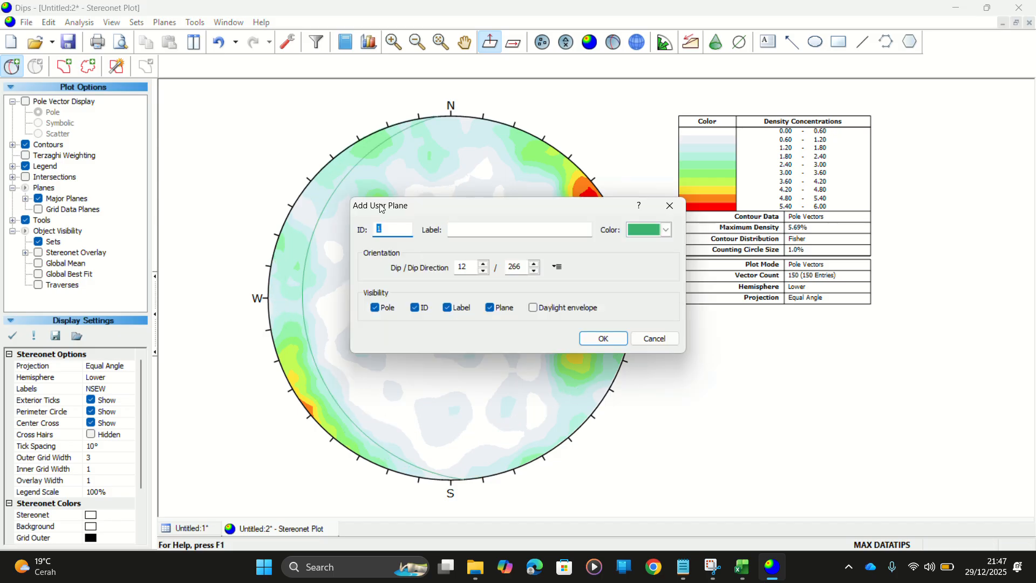
{"action": "left_click", "coordinate": [467, 228]}
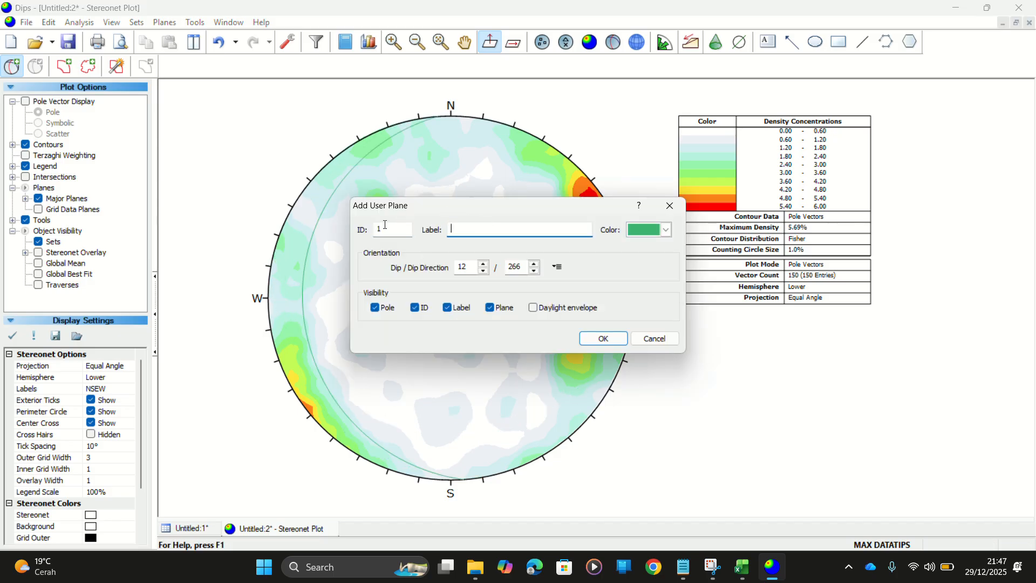
{"action": "type", "text": "Face Slope"}
{"action": "double_click", "coordinate": [463, 267]}
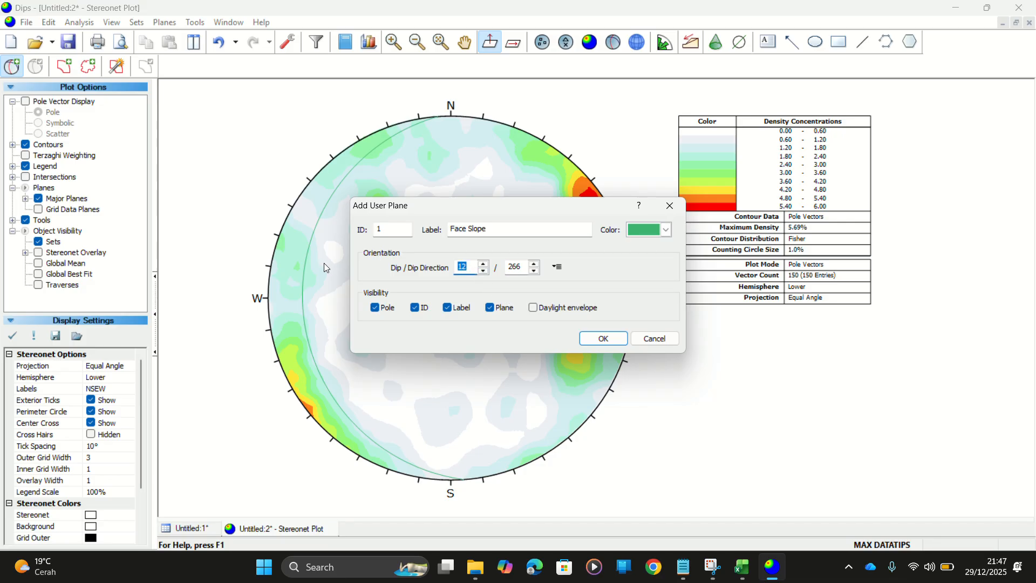
{"action": "type", "text": "50"}
{"action": "left_click_drag", "start_coordinate": [524, 268], "coordinate": [371, 269]}
{"action": "type", "text": "175"}
Switch to Excel to check the slope's dip and dip direction in the slope table, and return to Dips
{"action": "left_click", "coordinate": [741, 567]}
{"action": "scroll", "coordinate": [120, 270], "scroll_direction": "up", "scroll_amount": 20}
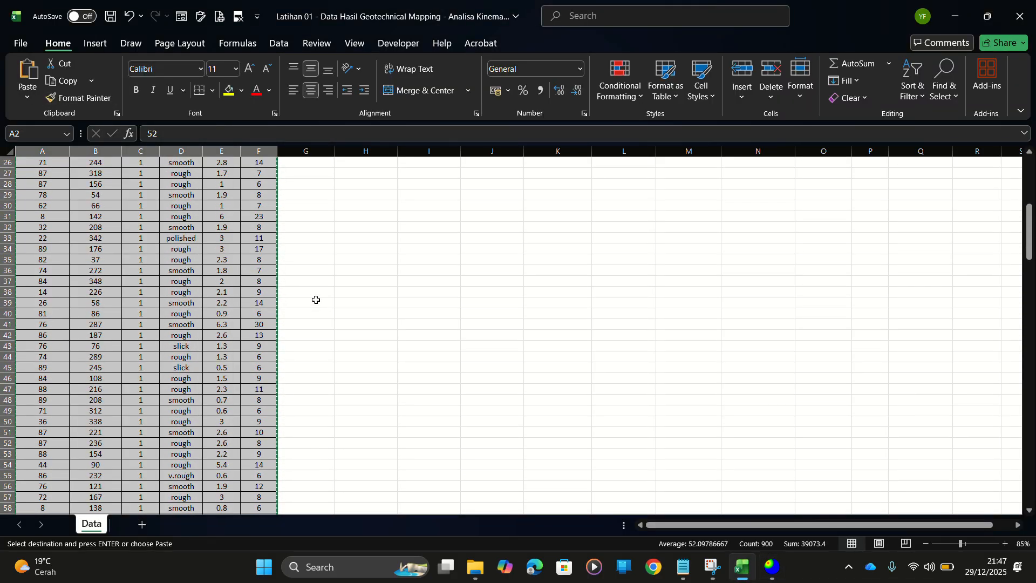
{"action": "left_click", "coordinate": [444, 193]}
{"action": "left_click", "coordinate": [493, 193]}
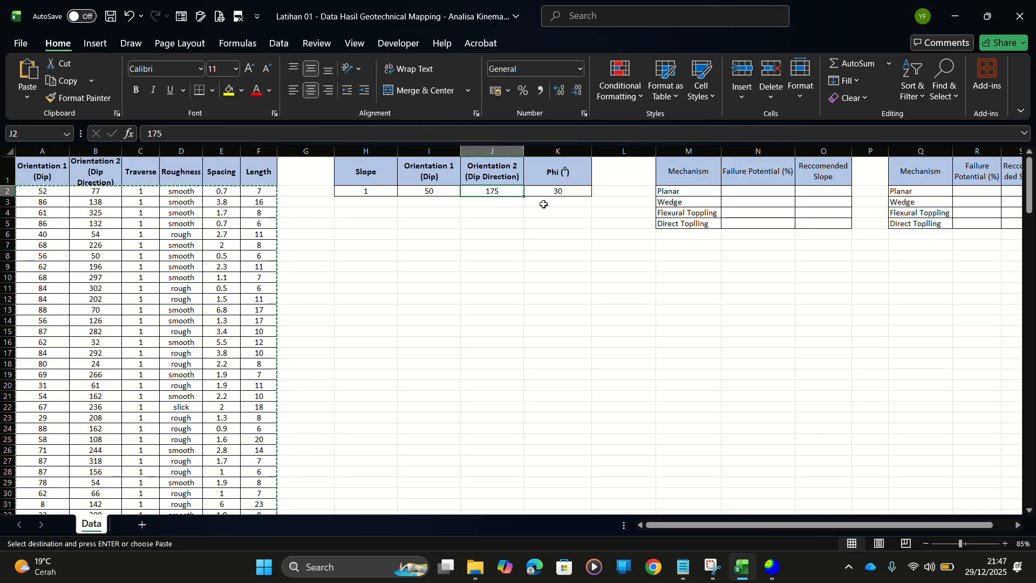
{"action": "key", "text": "alt+Tab"}
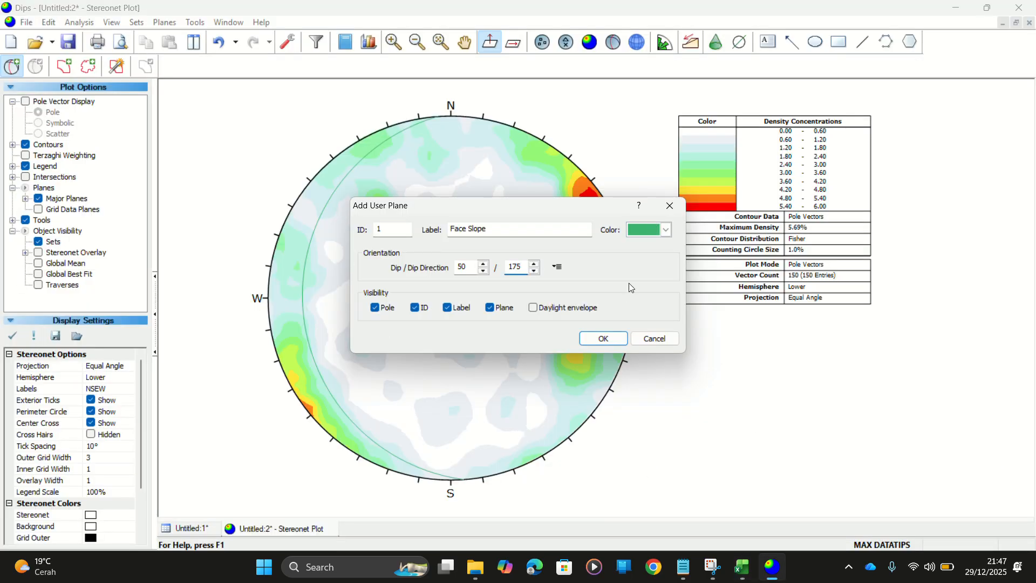
Set the Face Slope plane's colour to black and add the plane to the stereonet
{"action": "left_click", "coordinate": [652, 234]}
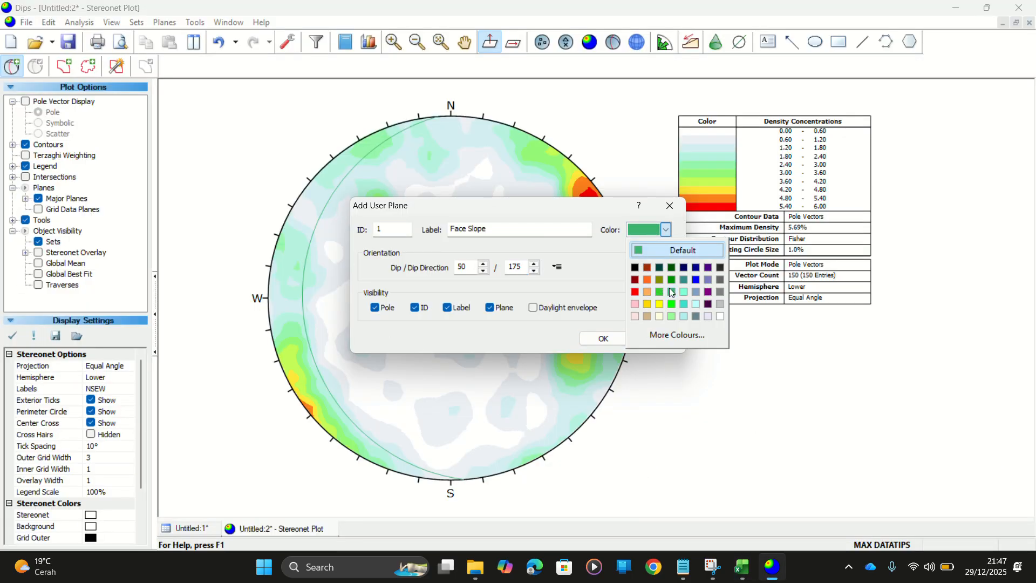
{"action": "left_click", "coordinate": [635, 268]}
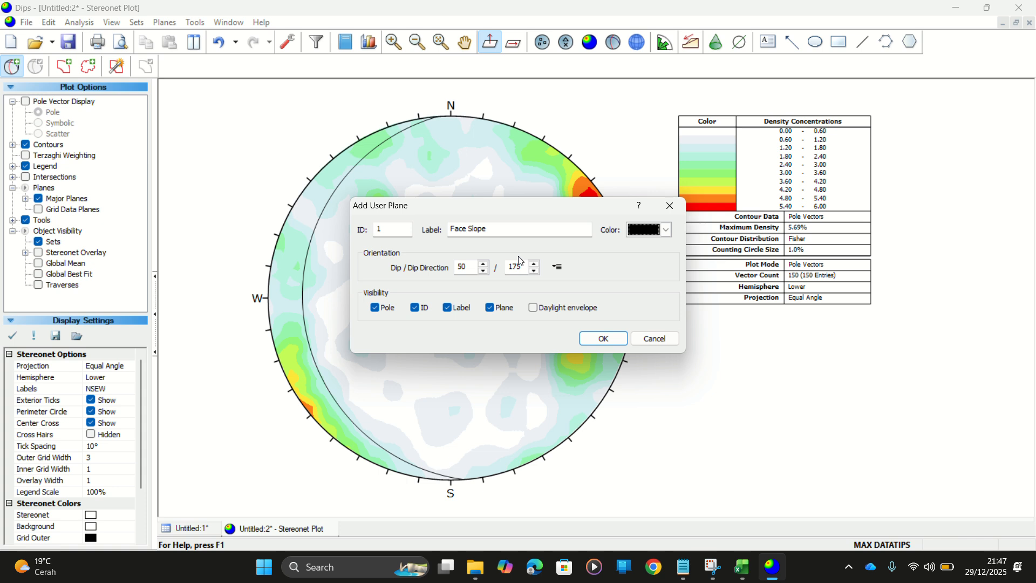
{"action": "left_click", "coordinate": [603, 336]}
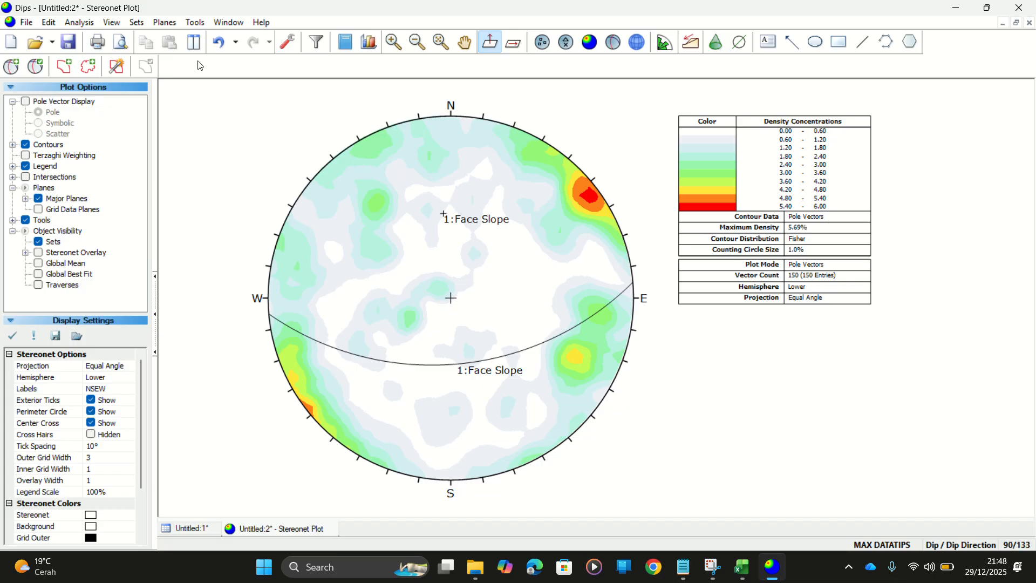
Generate four sets from cluster analysis with a 30° maximum cone angle, picking the northeast, east-southeast, northwest and near-centre pole concentrations
{"action": "left_click", "coordinate": [139, 23]}
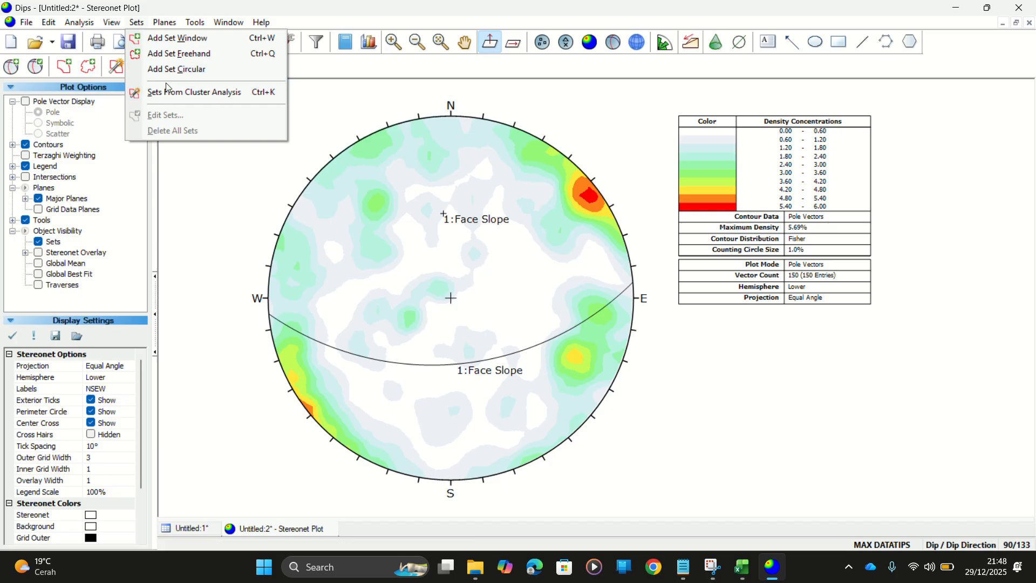
{"action": "left_click", "coordinate": [191, 101]}
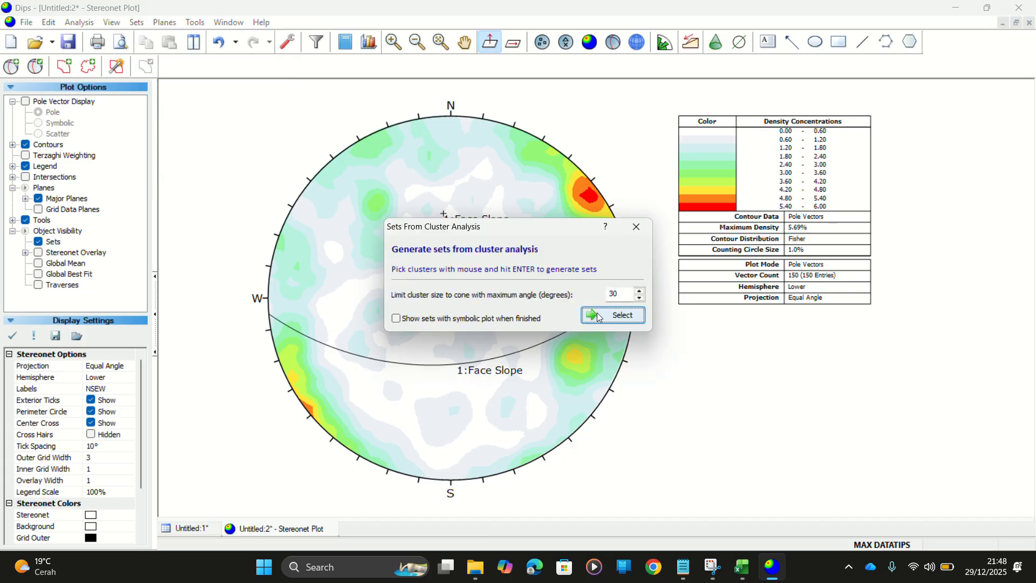
{"action": "left_click", "coordinate": [588, 313]}
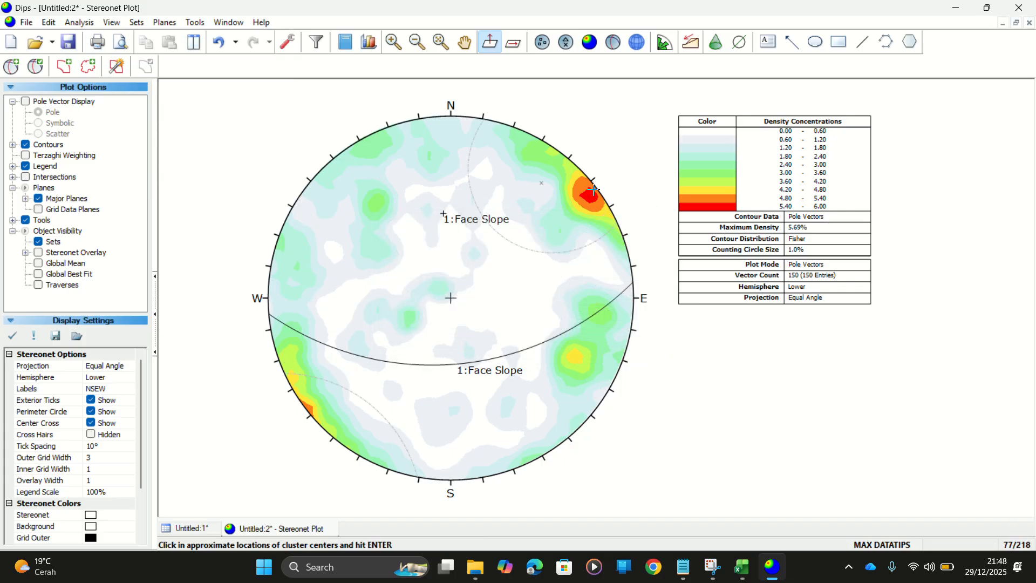
{"action": "left_click", "coordinate": [536, 225]}
{"action": "left_click", "coordinate": [590, 195]}
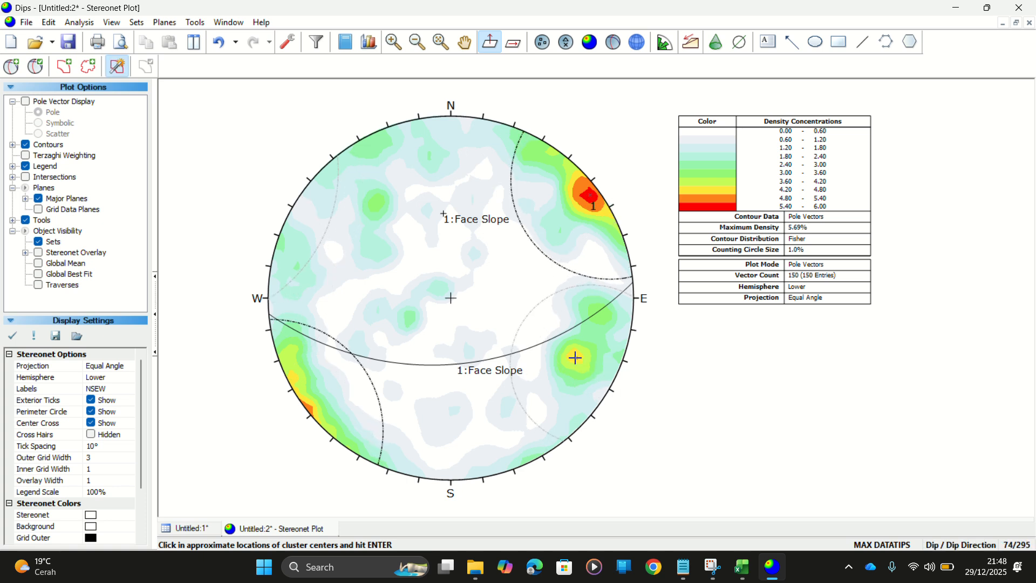
{"action": "left_click", "coordinate": [575, 358]}
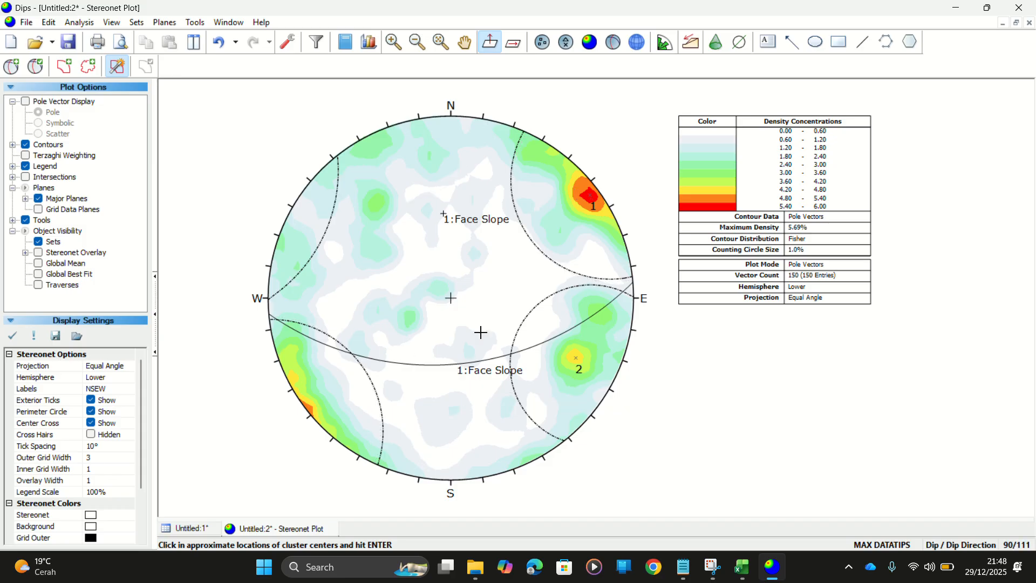
{"action": "left_click", "coordinate": [375, 204]}
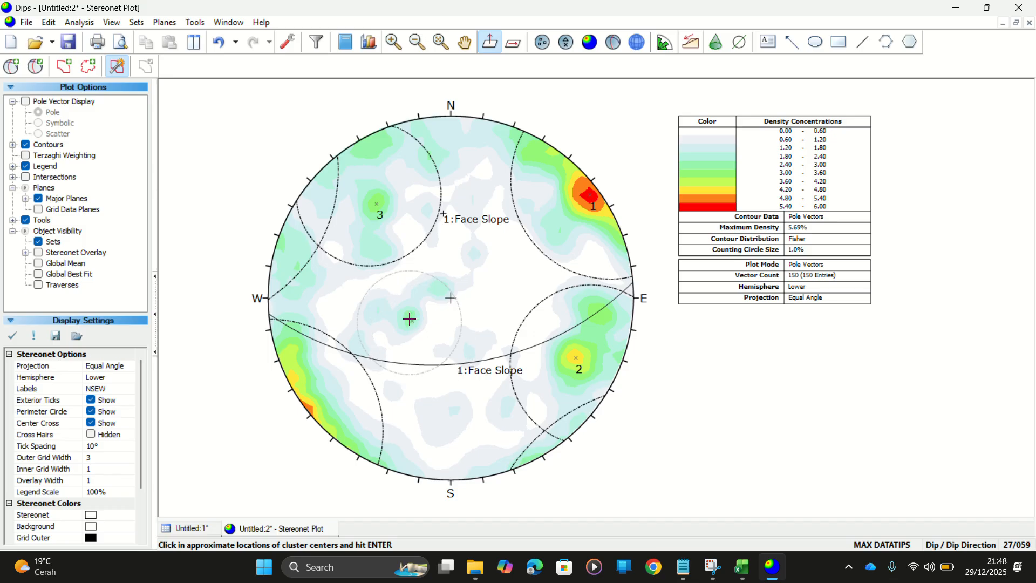
{"action": "left_click", "coordinate": [408, 318]}
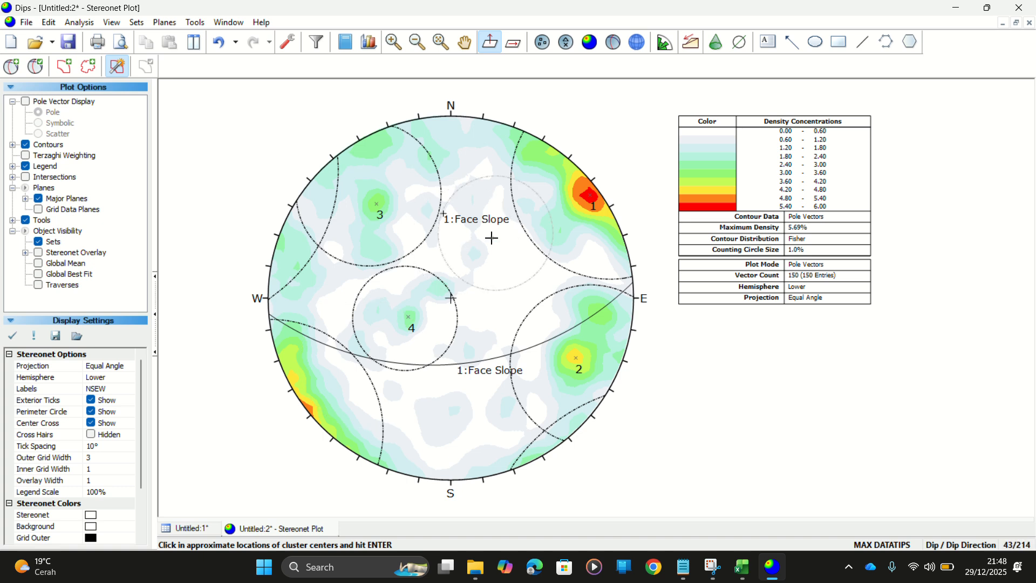
{"action": "right_click", "coordinate": [491, 238]}
{"action": "left_click", "coordinate": [508, 250]}
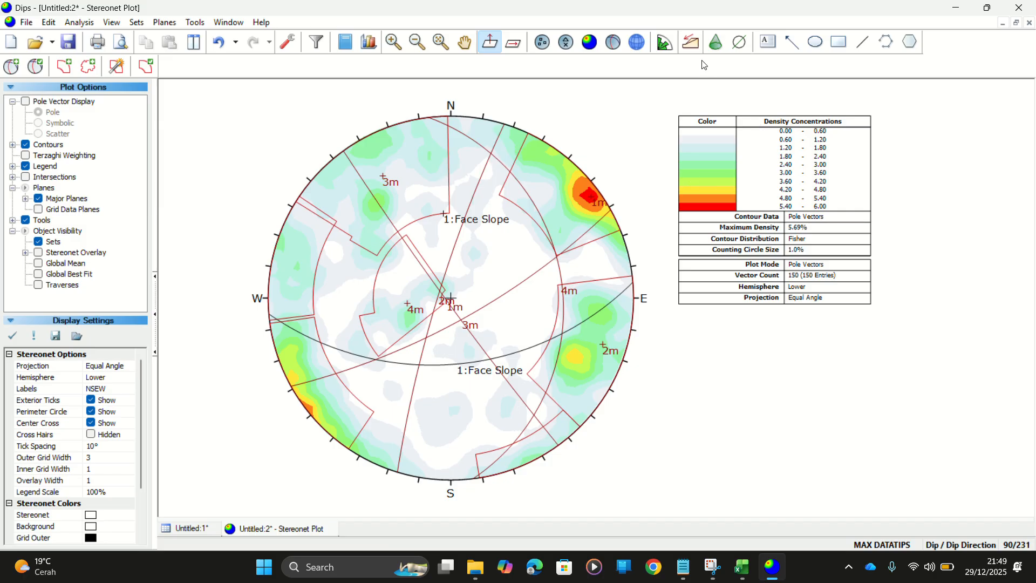
Turn on kinematic analysis for planar sliding with slope dip 50 and slope dip direction 175, keeping the friction angle at 30
{"action": "left_click", "coordinate": [693, 43]}
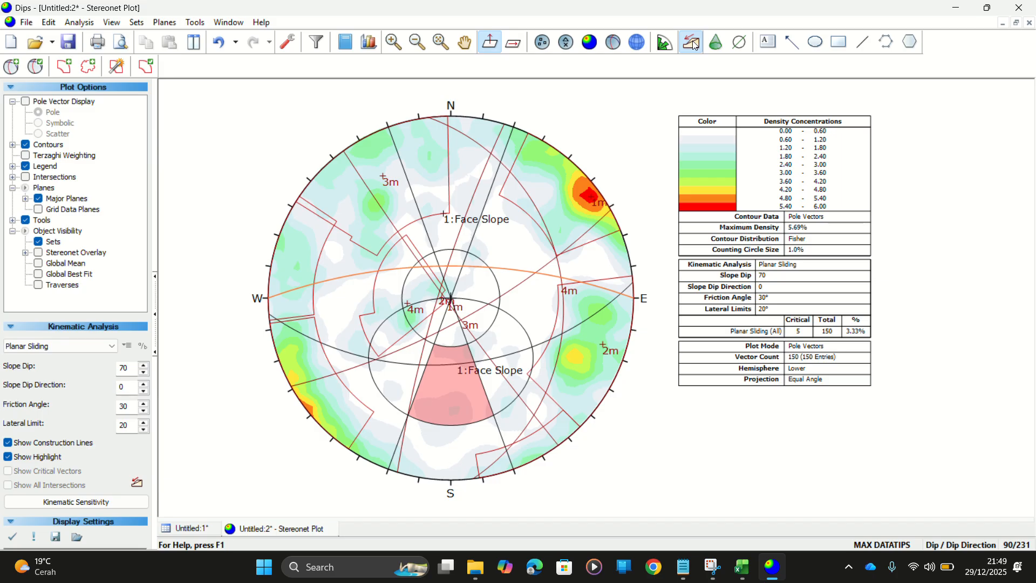
{"action": "left_click", "coordinate": [83, 351]}
{"action": "left_click", "coordinate": [66, 360]}
{"action": "left_click_drag", "start_coordinate": [136, 368], "coordinate": [14, 379]}
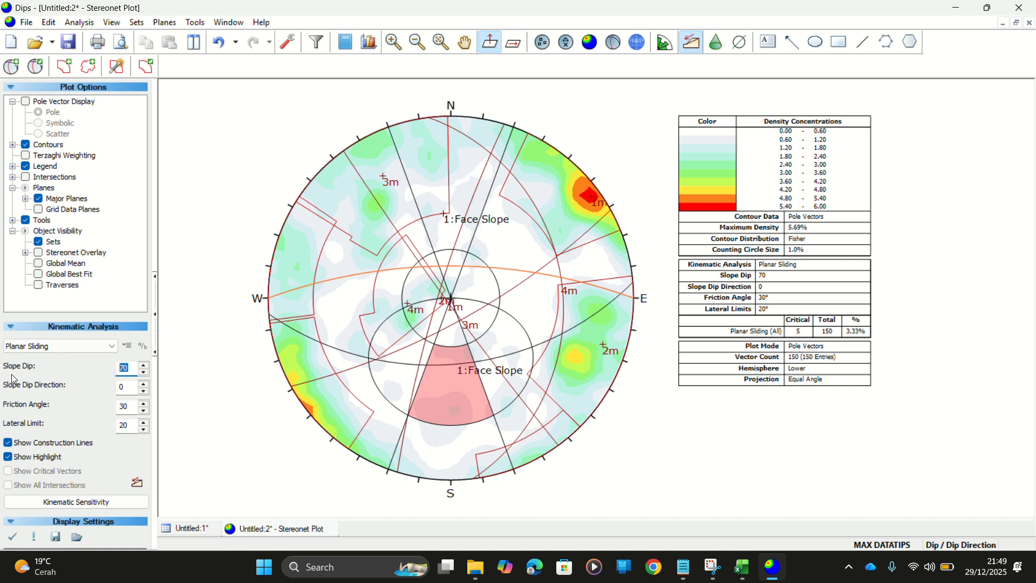
{"action": "type", "text": "50"}
{"action": "key", "text": "Tab"}
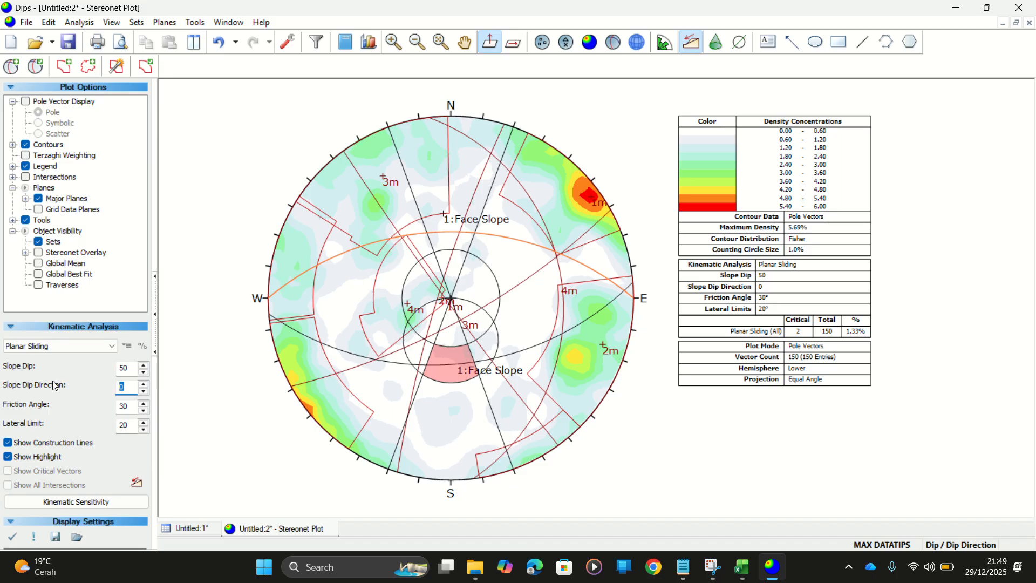
{"action": "type", "text": "175"}
{"action": "key", "text": "Return"}
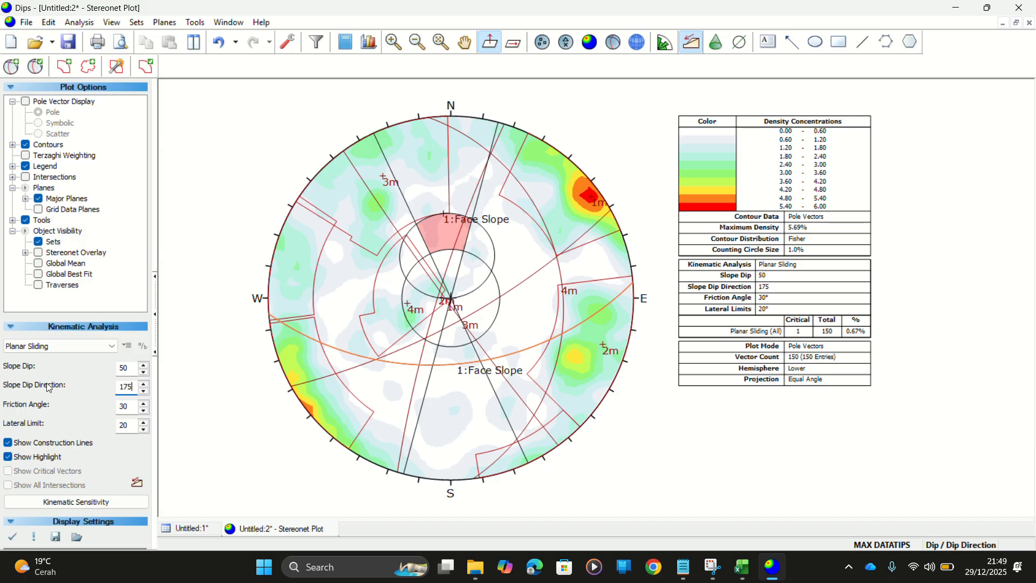
{"action": "left_click", "coordinate": [128, 406]}
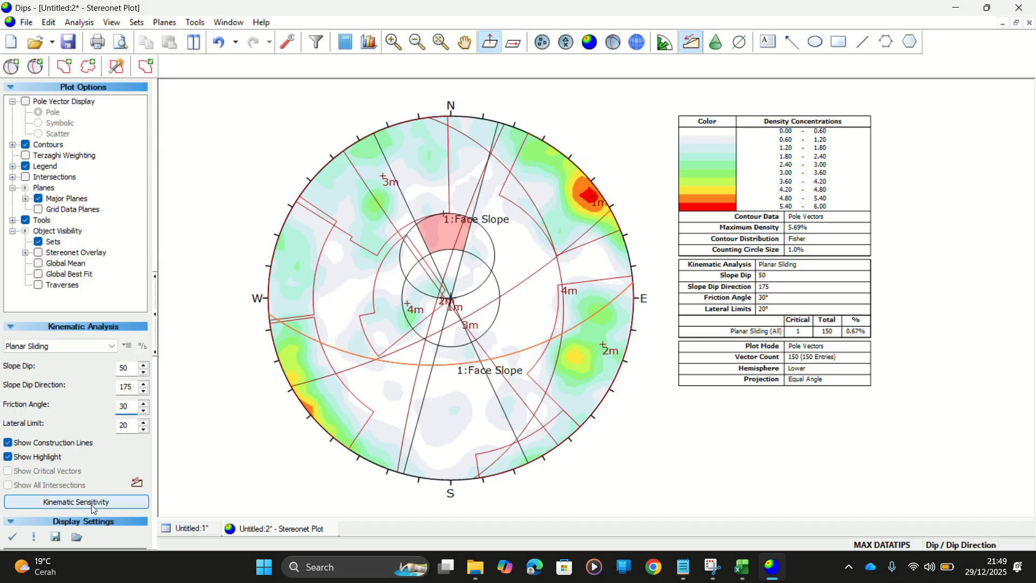
{"action": "left_click_drag", "start_coordinate": [131, 407], "coordinate": [43, 414]}
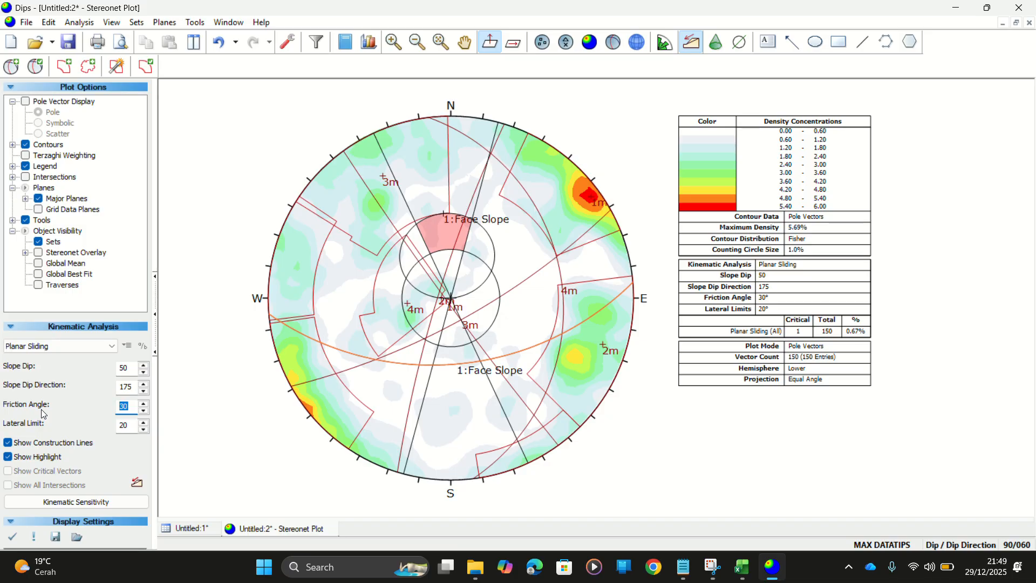
Create a qualitative column chart of the SURFACE data
{"action": "left_click", "coordinate": [369, 44]}
{"action": "left_click", "coordinate": [518, 229]}
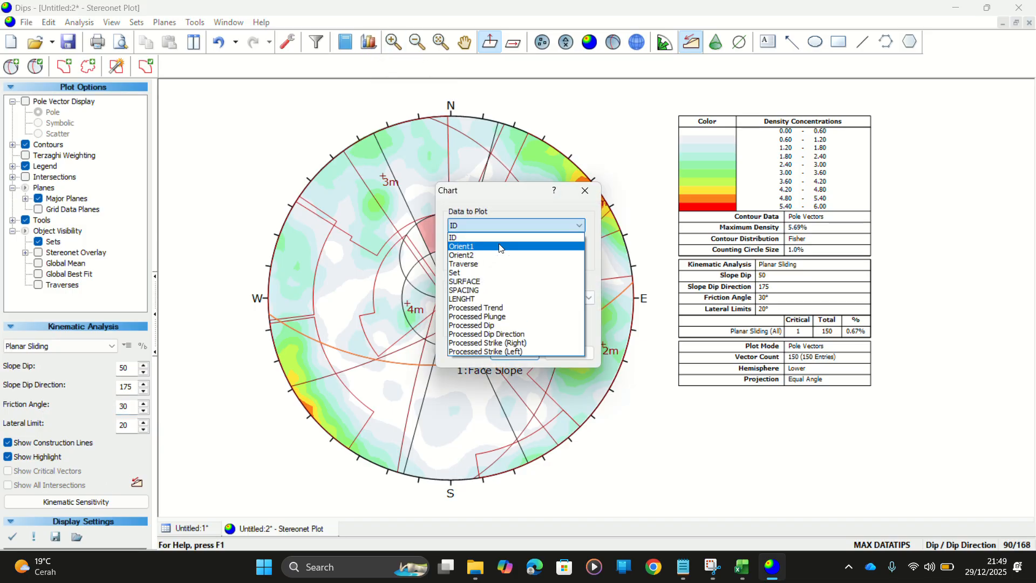
{"action": "left_click", "coordinate": [464, 281]}
{"action": "left_click", "coordinate": [514, 354]}
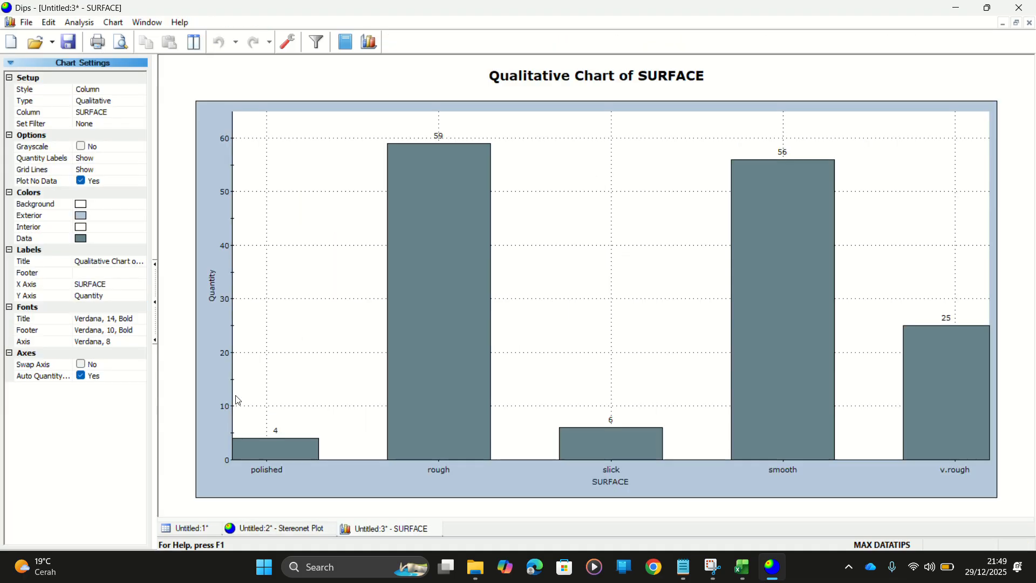
Examine the quantities per roughness class in the SURFACE chart and compare them with the friction angle used in the planar sliding analysis
{"action": "scroll", "coordinate": [468, 265], "scroll_direction": "down", "scroll_amount": 4}
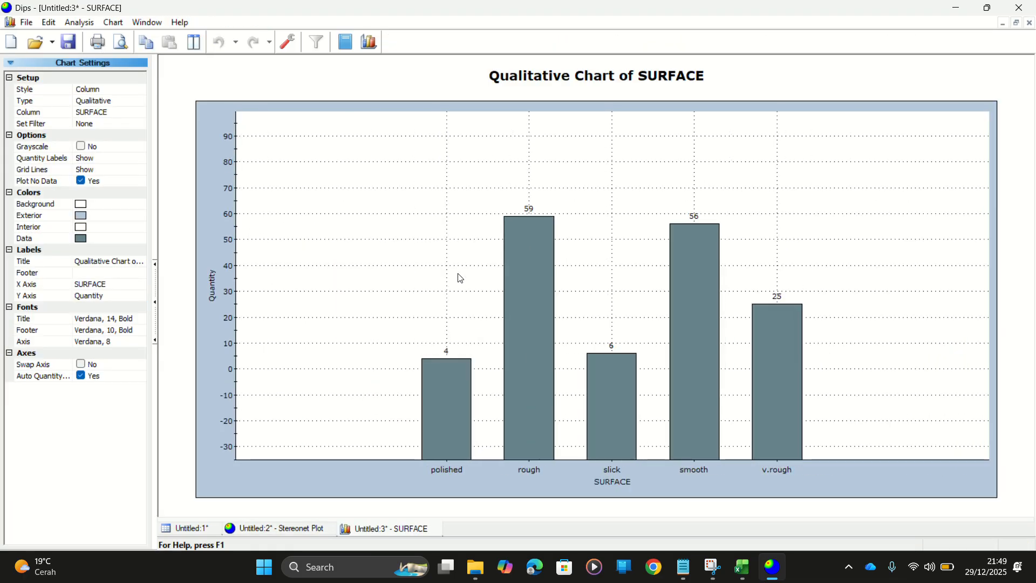
{"action": "scroll", "coordinate": [682, 405], "scroll_direction": "up", "scroll_amount": 3}
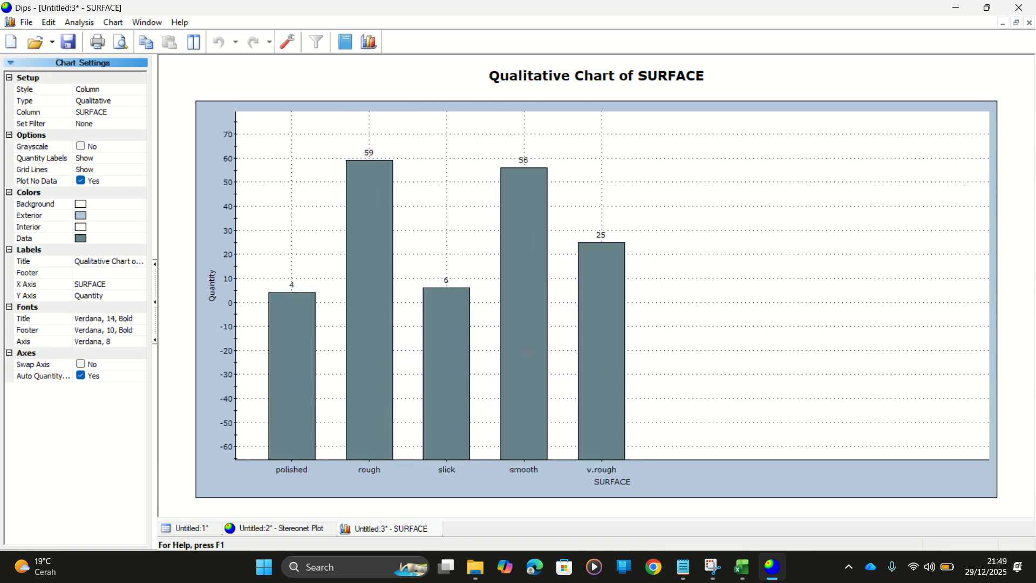
{"action": "mouse_move", "coordinate": [402, 263]}
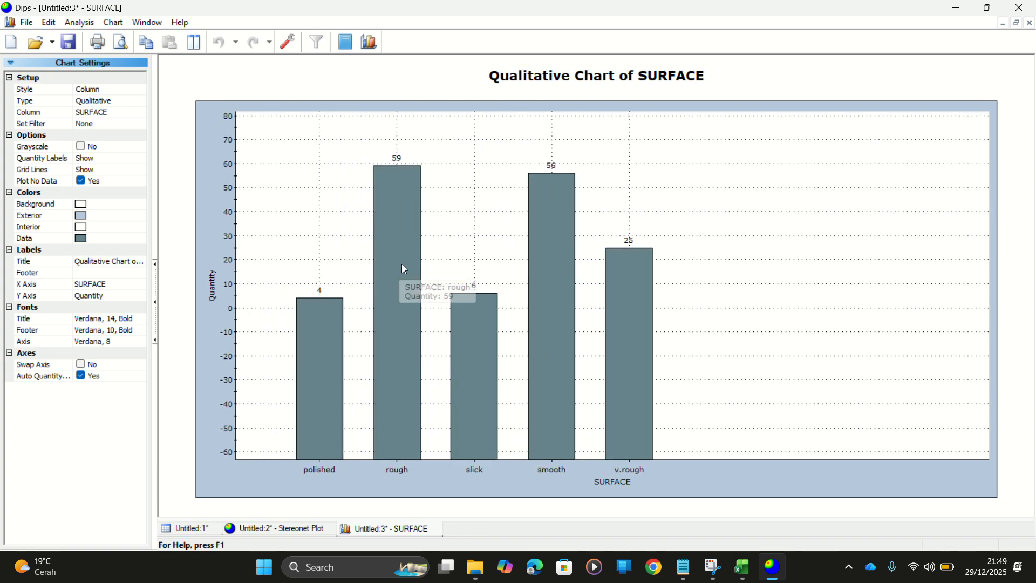
{"action": "mouse_move", "coordinate": [308, 427]}
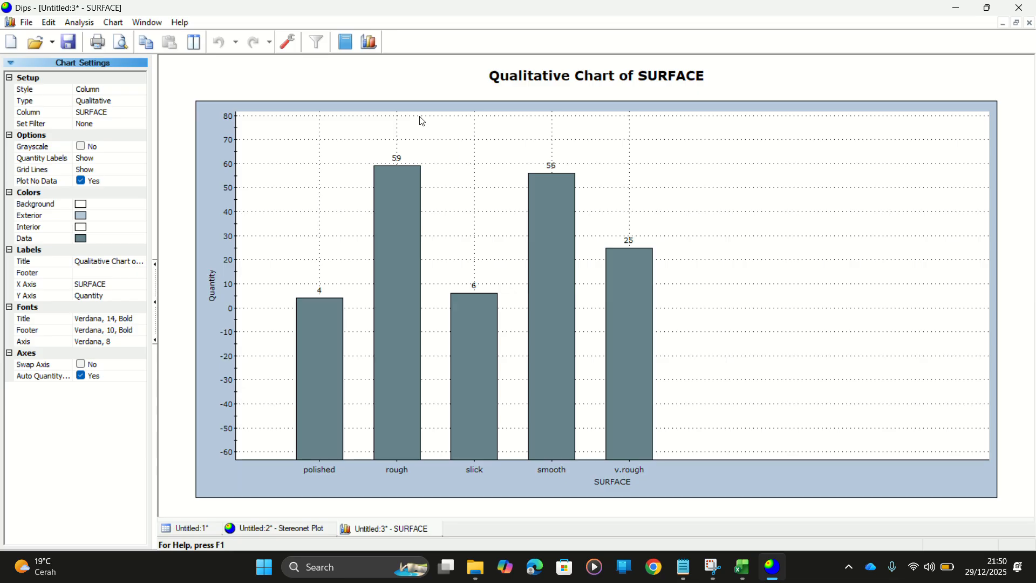
{"action": "mouse_move", "coordinate": [336, 385]}
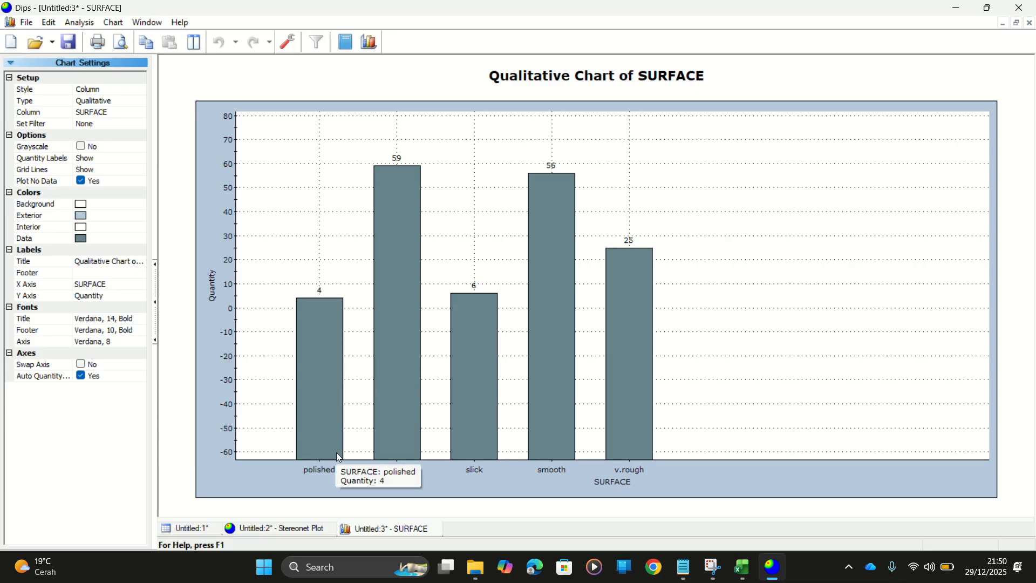
{"action": "left_click", "coordinate": [280, 531]}
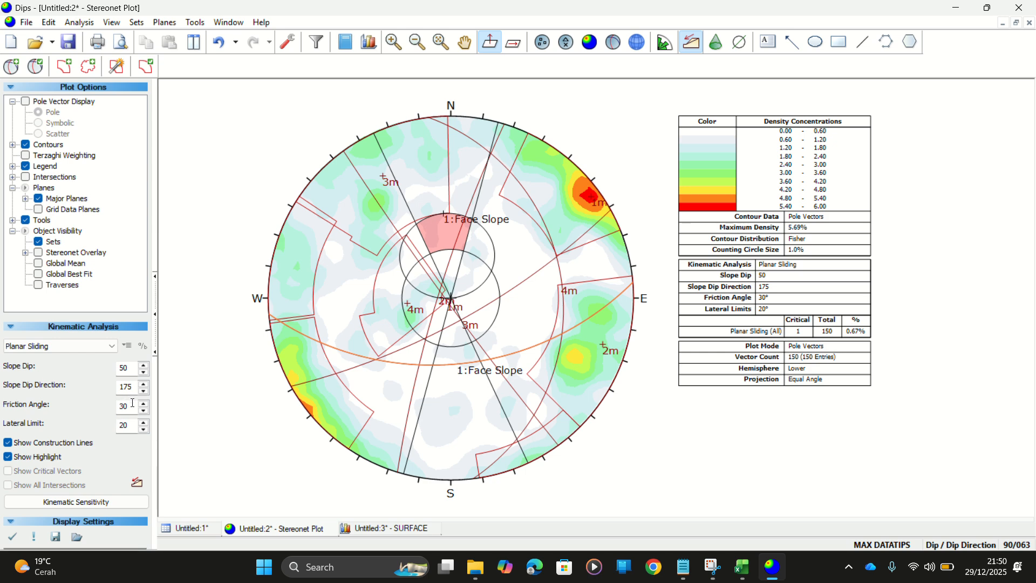
{"action": "double_click", "coordinate": [133, 402]}
{"action": "left_click", "coordinate": [378, 534]}
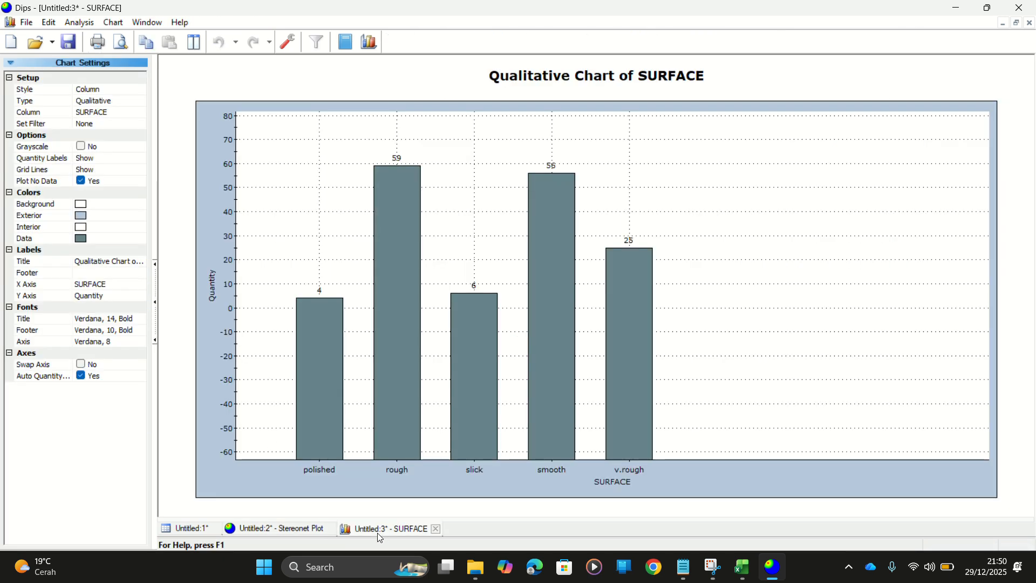
Create a qualitative column chart of the ID data filtered to Set 1
{"action": "mouse_move", "coordinate": [391, 172]}
{"action": "left_click", "coordinate": [371, 42]}
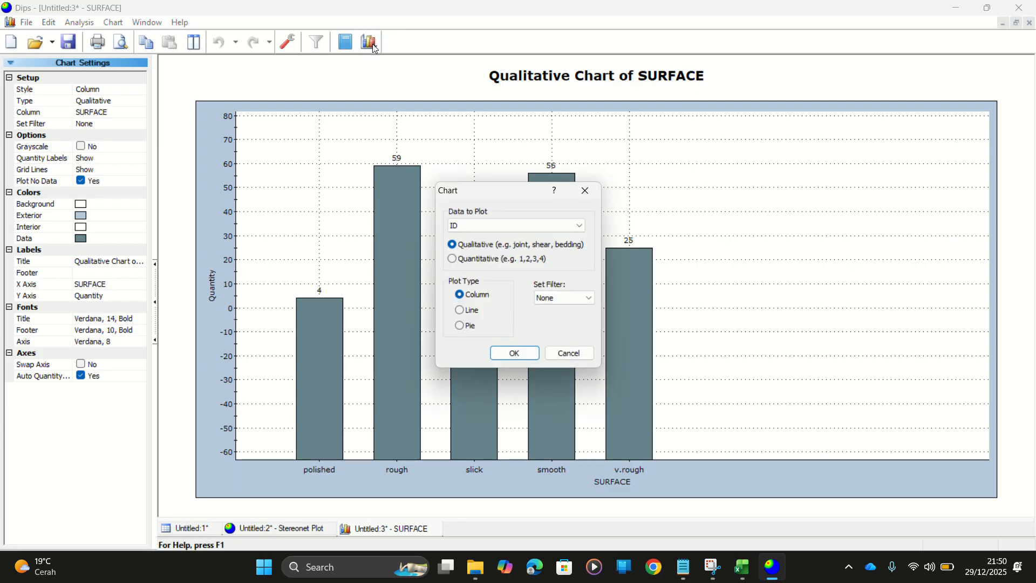
{"action": "left_click", "coordinate": [552, 298]}
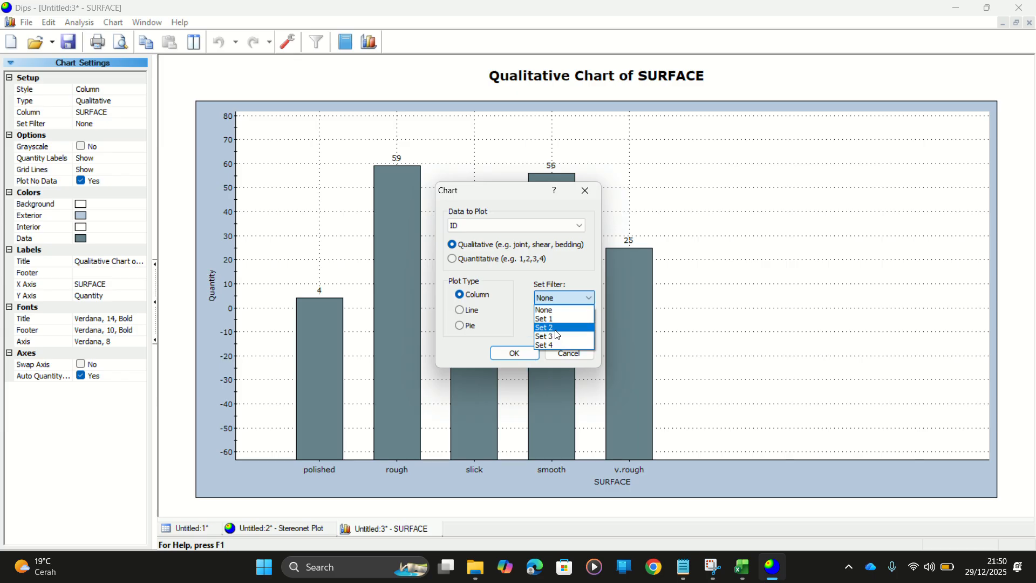
{"action": "left_click", "coordinate": [556, 319]}
{"action": "left_click", "coordinate": [526, 354]}
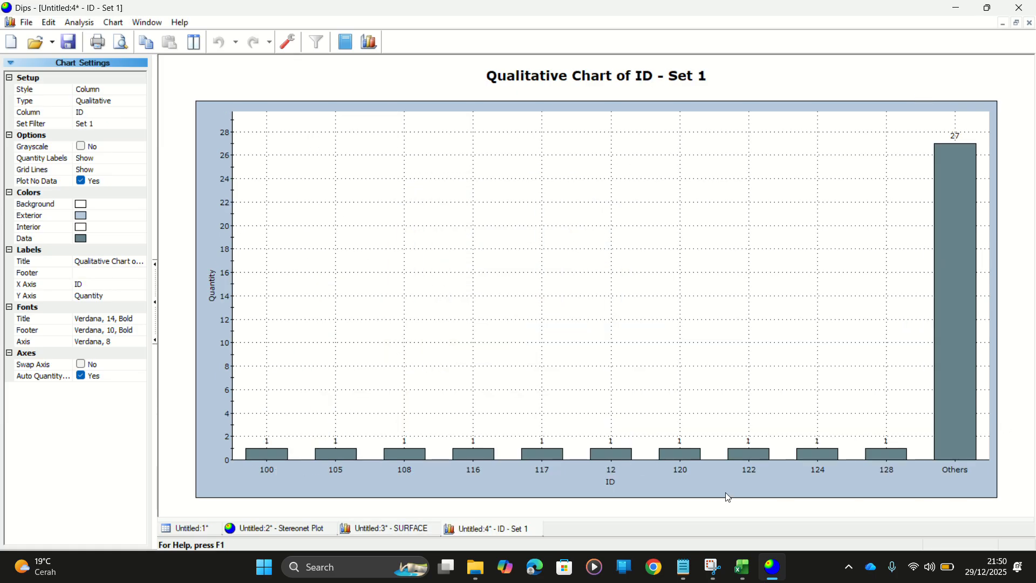
Create a qualitative column chart of ID filtered to Set 2, and close both ID charts
{"action": "left_click", "coordinate": [369, 42]}
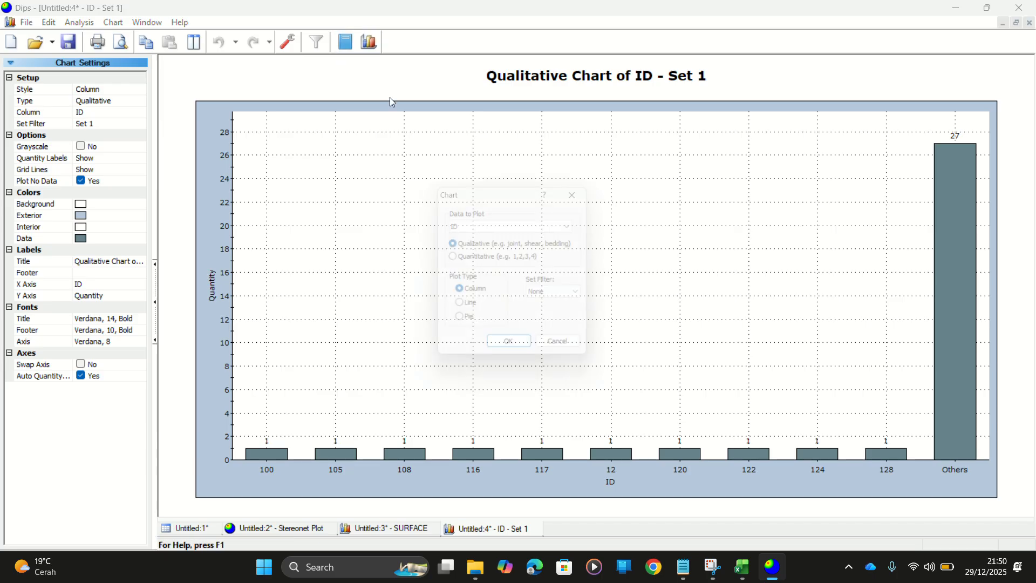
{"action": "left_click", "coordinate": [564, 298]}
{"action": "left_click", "coordinate": [562, 324]}
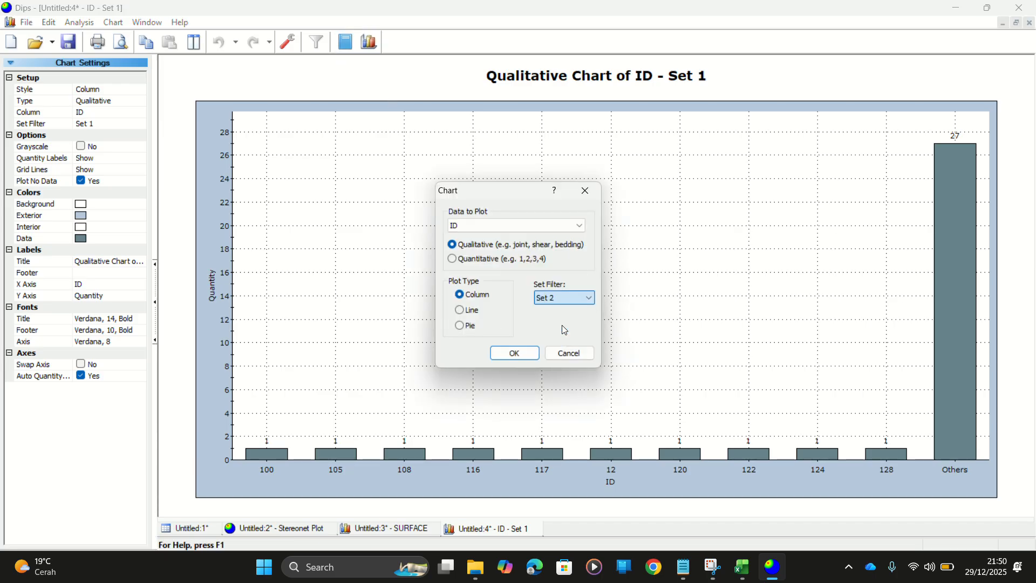
{"action": "left_click", "coordinate": [512, 354]}
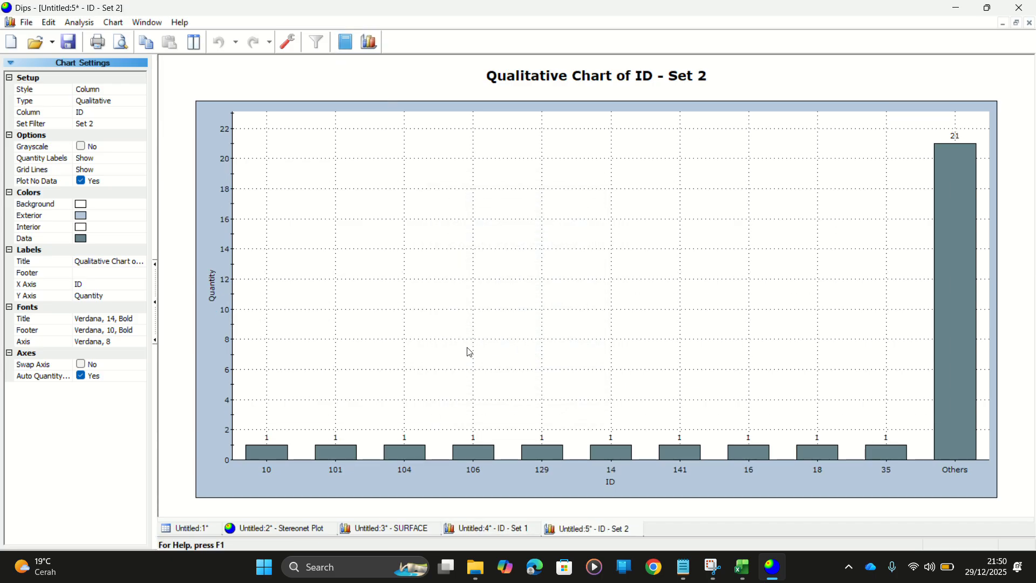
{"action": "left_click", "coordinate": [636, 528]}
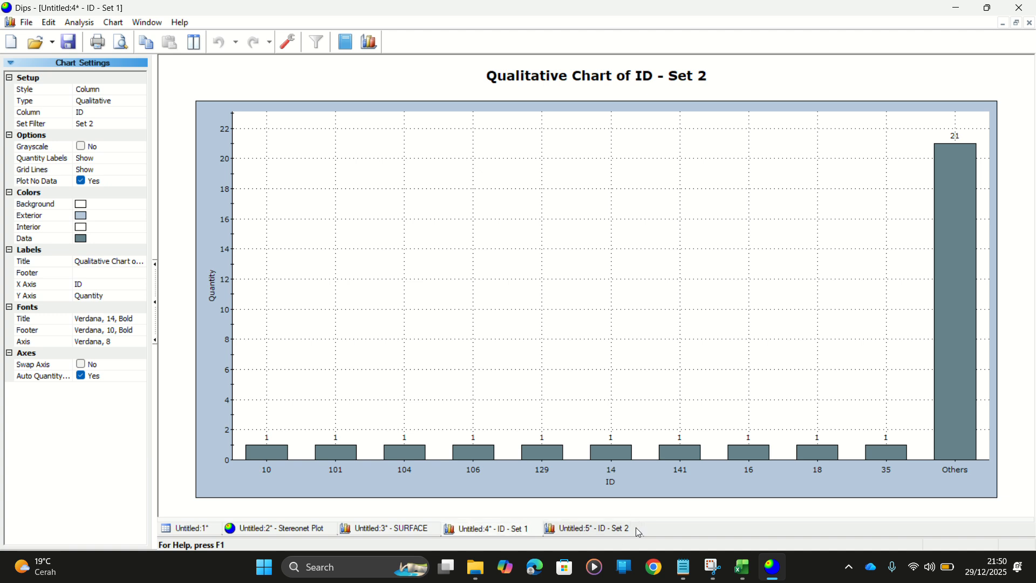
{"action": "left_click", "coordinate": [539, 533]}
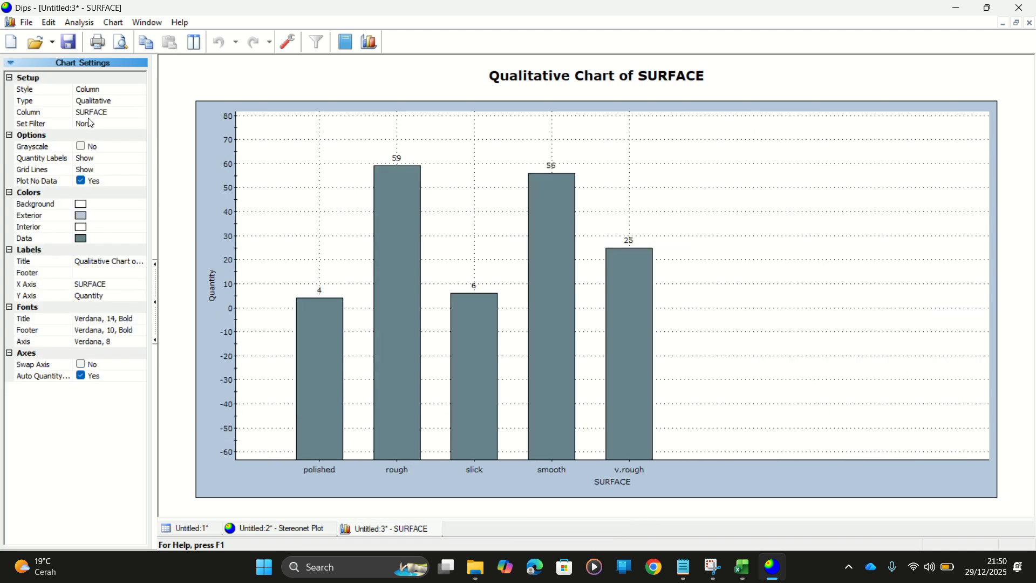
Filter the SURFACE chart to Set 2 and view the quantities per roughness class
{"action": "left_click", "coordinate": [110, 114]}
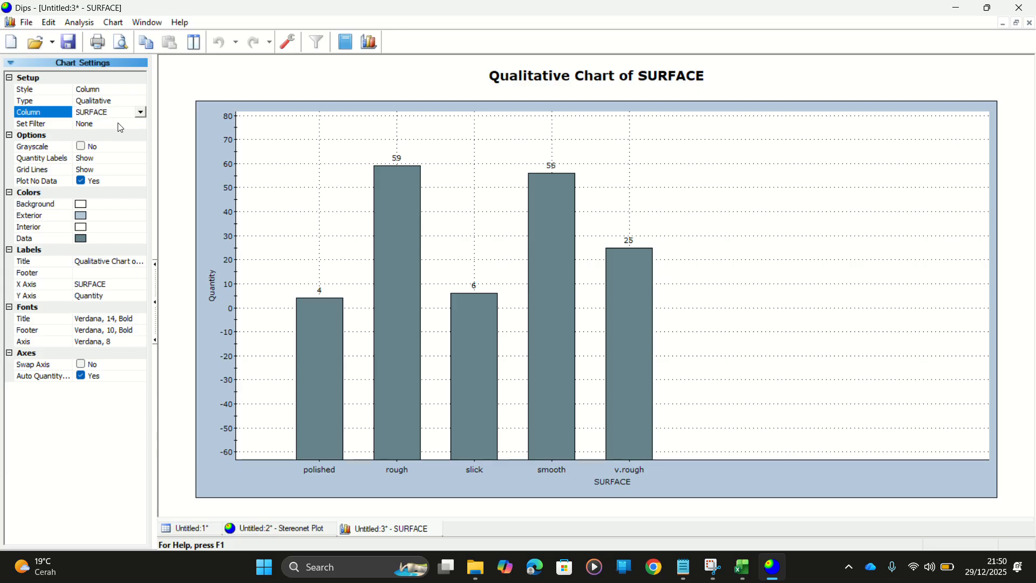
{"action": "left_click", "coordinate": [111, 124]}
{"action": "left_click", "coordinate": [117, 165]}
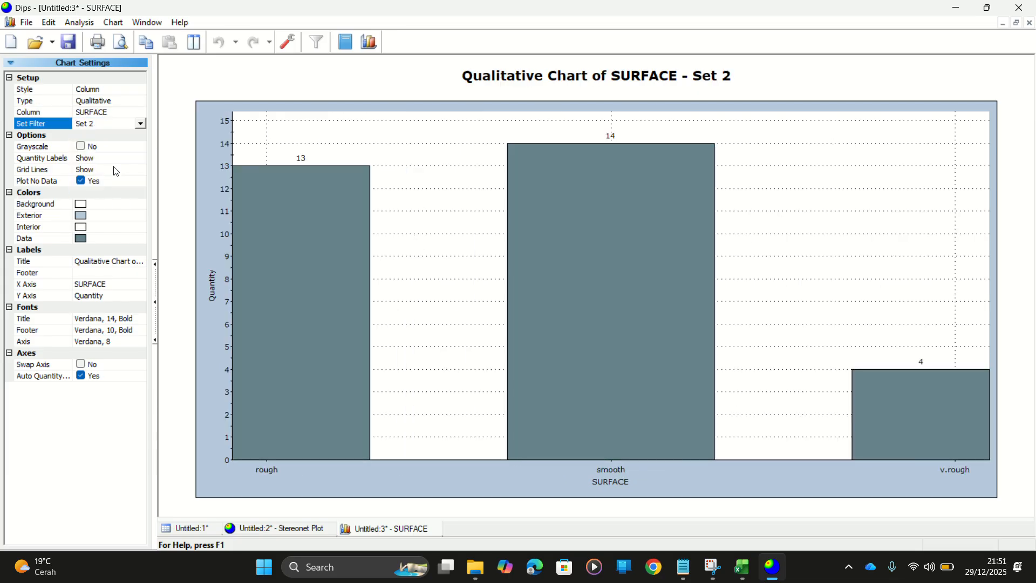
{"action": "mouse_move", "coordinate": [627, 272]}
{"action": "scroll", "coordinate": [626, 273], "scroll_direction": "down", "scroll_amount": 6}
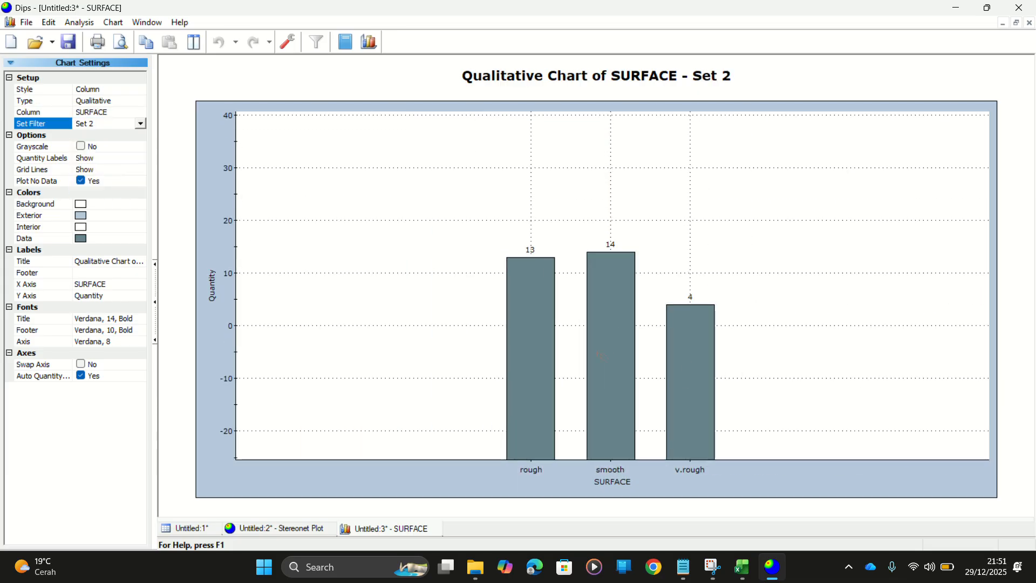
{"action": "left_click_drag", "start_coordinate": [601, 357], "coordinate": [524, 257]}
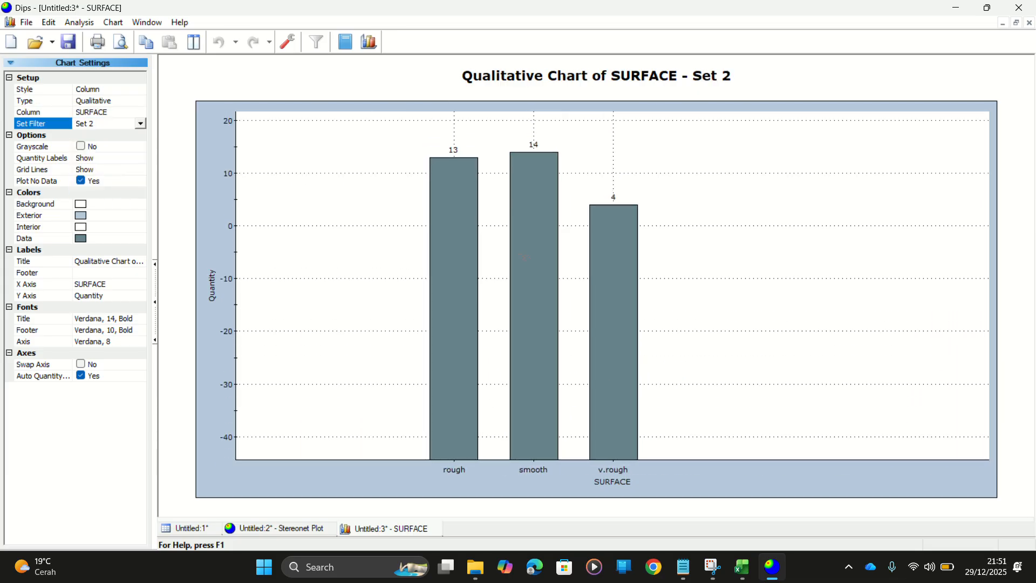
Change the SURFACE chart's set filter to Set 3 and compare its roughness classes
{"action": "left_click", "coordinate": [123, 125]}
{"action": "left_click", "coordinate": [114, 176]}
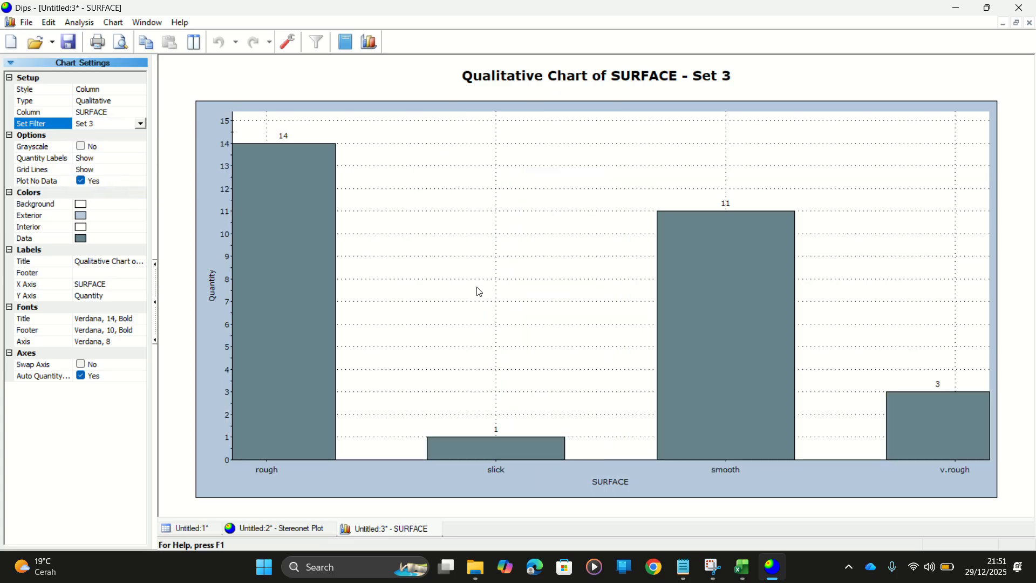
{"action": "scroll", "coordinate": [477, 292], "scroll_direction": "down", "scroll_amount": 4}
{"action": "left_click_drag", "start_coordinate": [548, 335], "coordinate": [473, 309]}
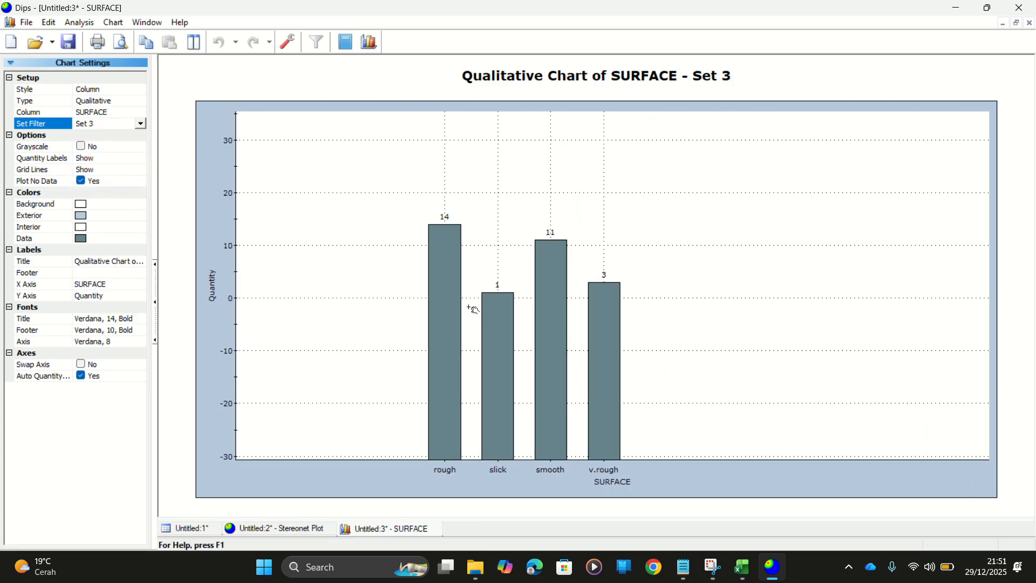
{"action": "mouse_move", "coordinate": [456, 229]}
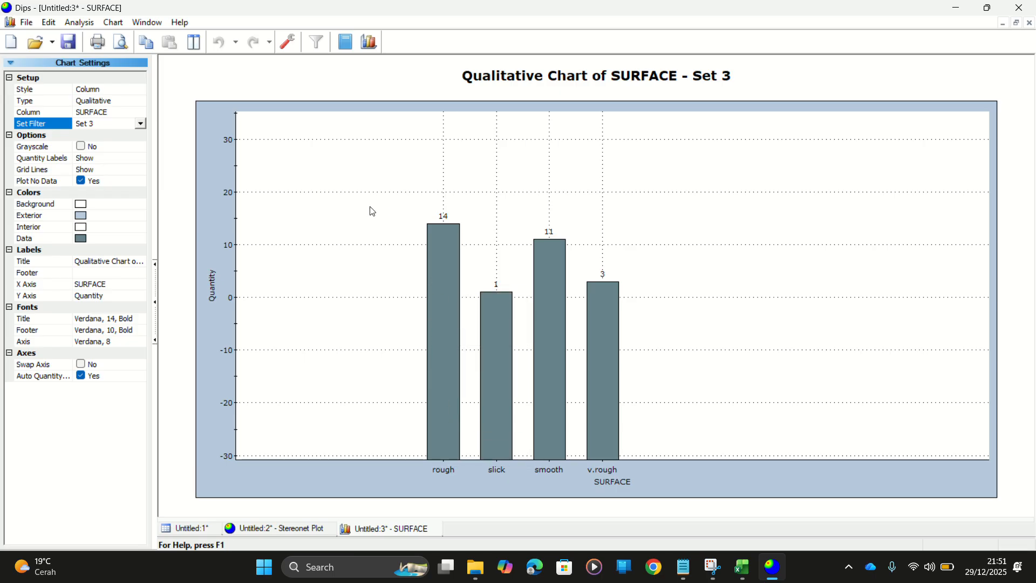
Filter the SURFACE chart to Set 4, and return the set filter to None
{"action": "left_click", "coordinate": [140, 124]}
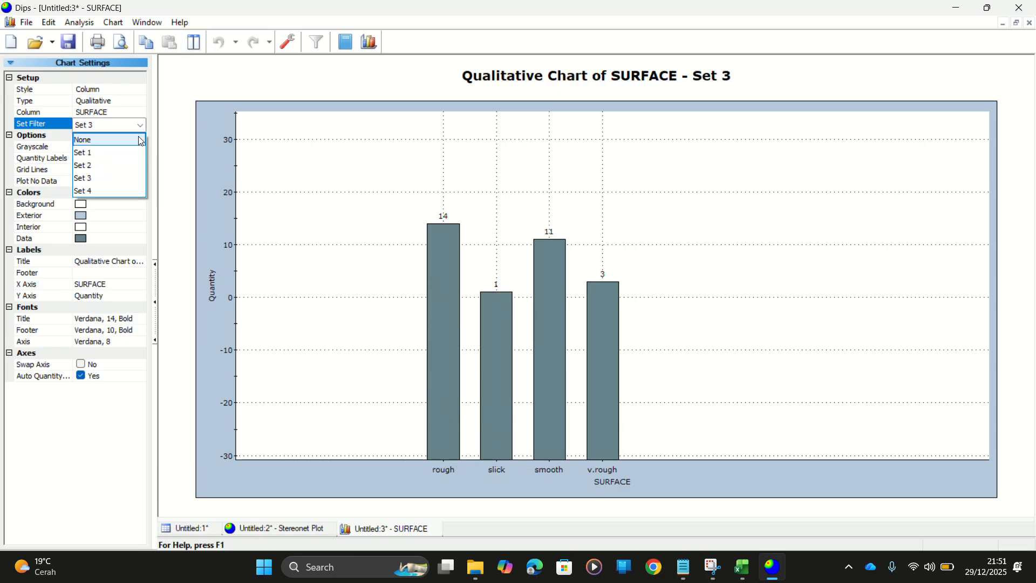
{"action": "left_click", "coordinate": [96, 192]}
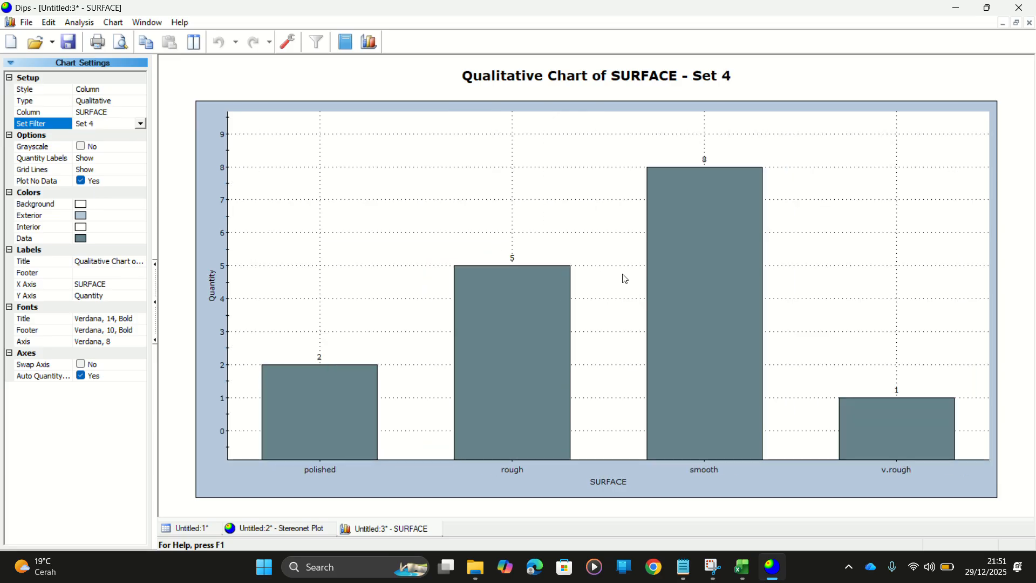
{"action": "mouse_move", "coordinate": [554, 288]}
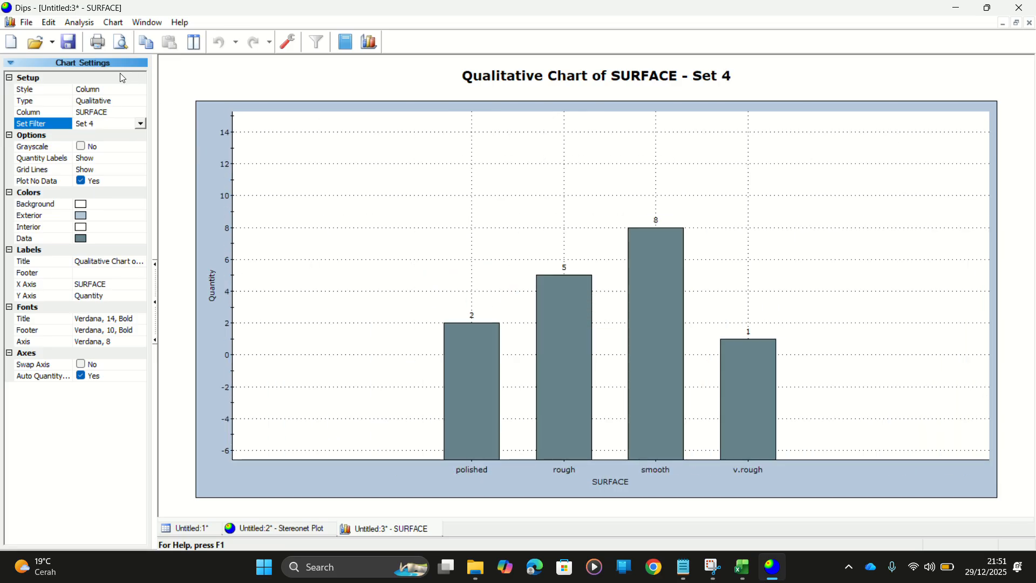
{"action": "left_click", "coordinate": [108, 124]}
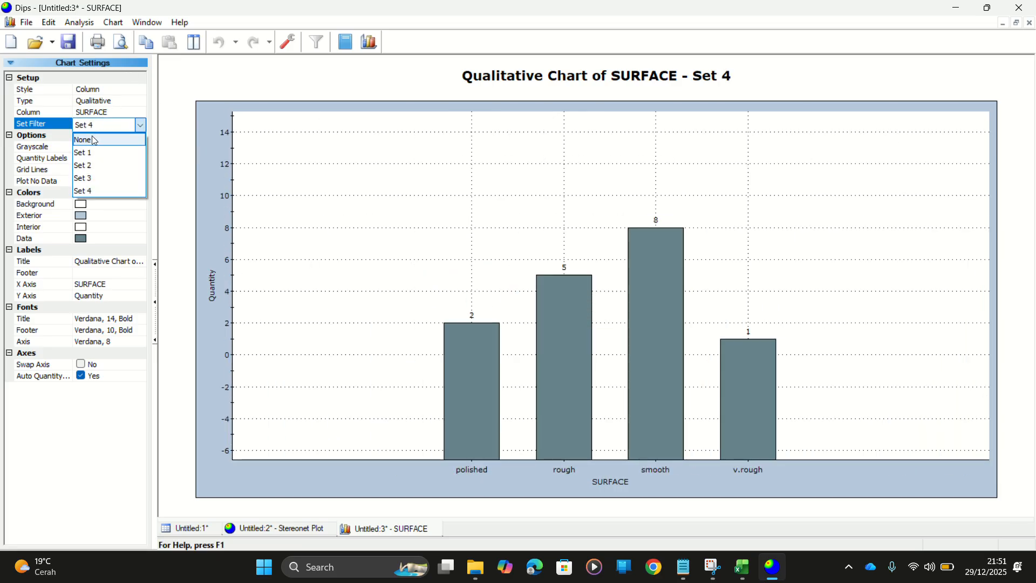
{"action": "left_click", "coordinate": [94, 140]}
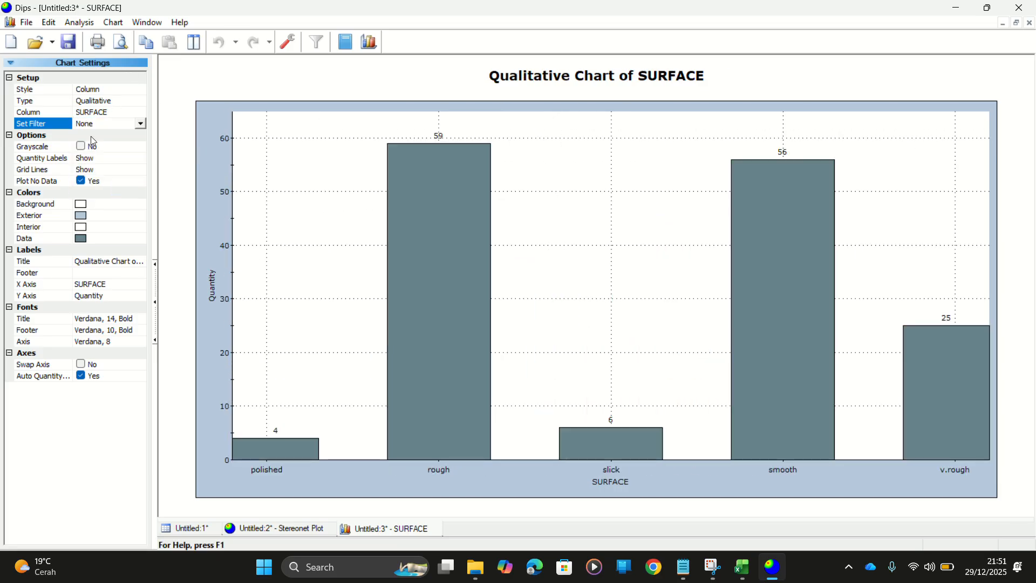
Switch the SURFACE chart's style to Line
{"action": "left_click", "coordinate": [114, 99]}
{"action": "left_click", "coordinate": [114, 96]}
{"action": "left_click", "coordinate": [114, 90]}
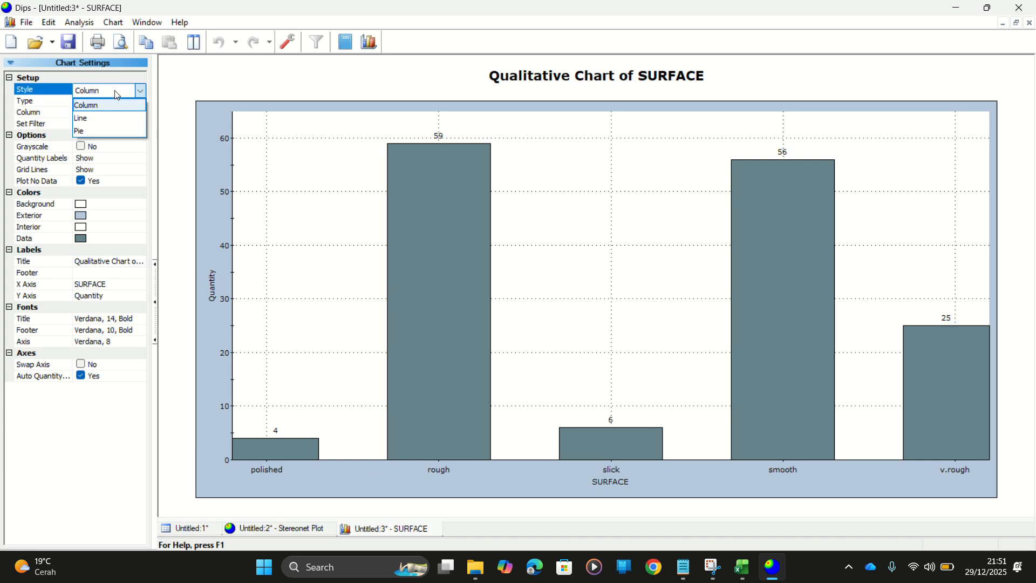
{"action": "left_click", "coordinate": [114, 91]}
{"action": "left_click", "coordinate": [118, 91]}
{"action": "left_click", "coordinate": [113, 116]}
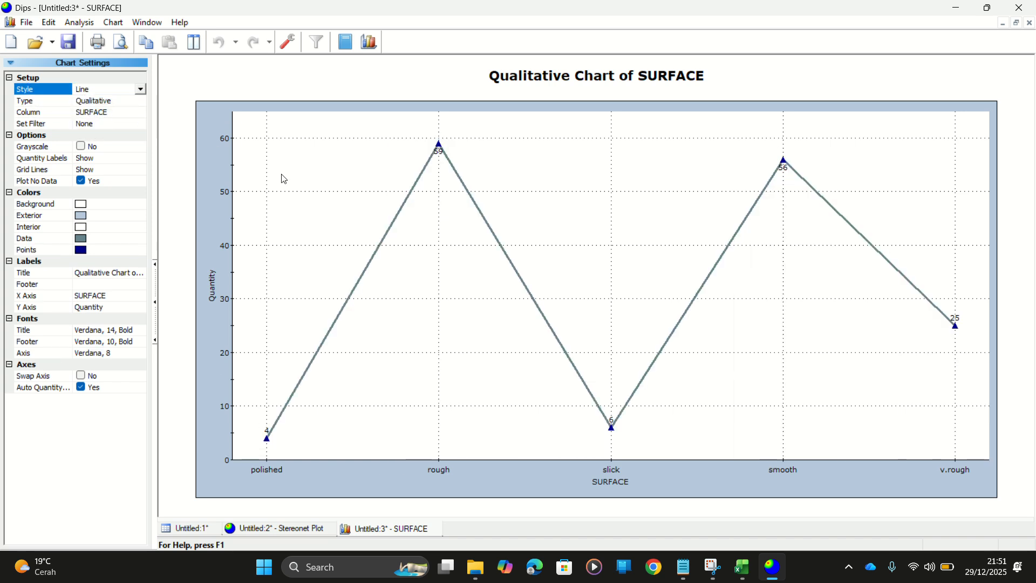
Show the SURFACE chart in Pie style, and return it to Column style
{"action": "left_click", "coordinate": [141, 89]}
{"action": "left_click", "coordinate": [103, 122]}
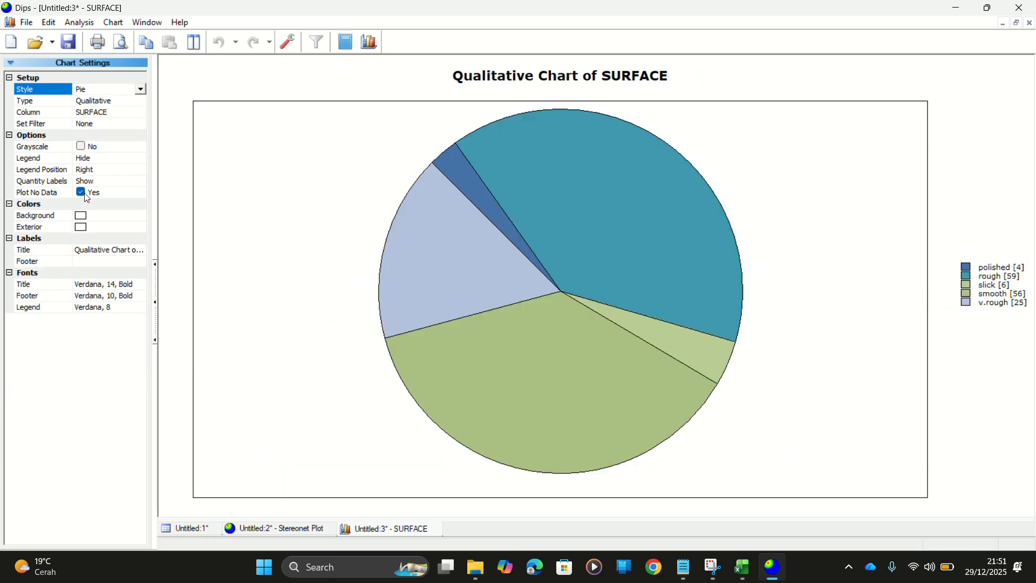
{"action": "left_click", "coordinate": [80, 148]}
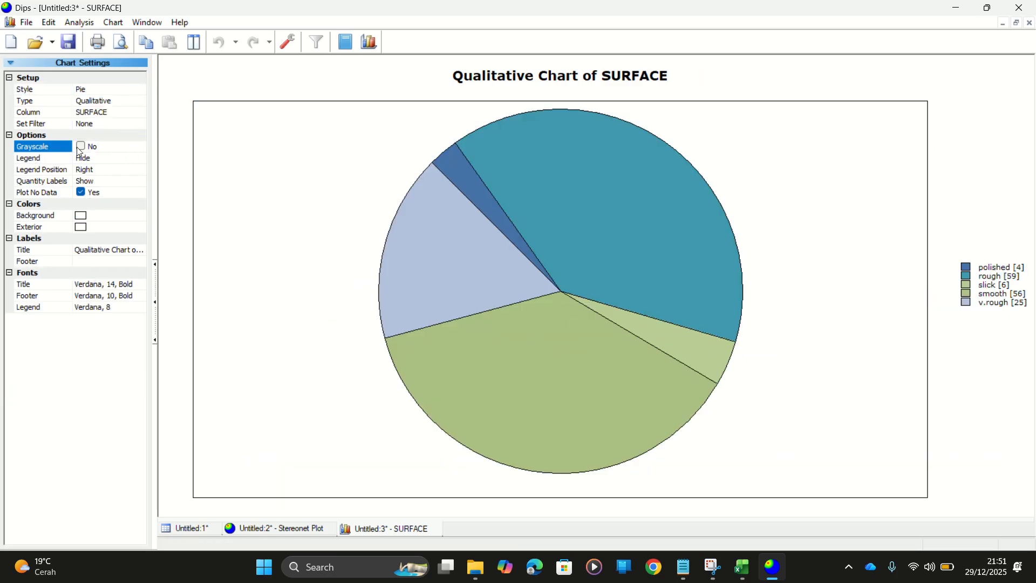
{"action": "left_click", "coordinate": [81, 147]}
{"action": "left_click", "coordinate": [90, 90]}
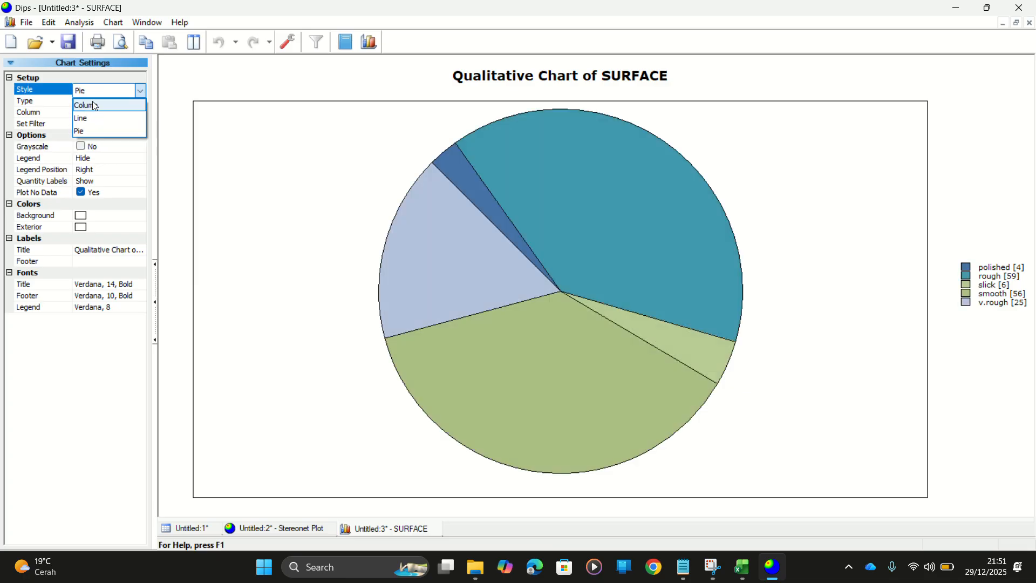
{"action": "left_click", "coordinate": [97, 105]}
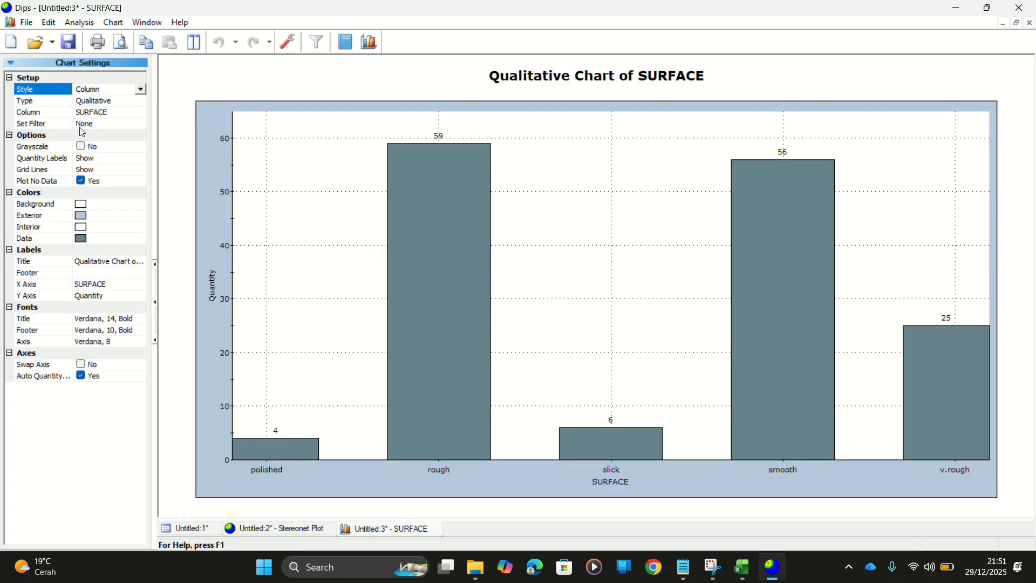
Try the grayscale display on the SURFACE column chart and turn it off again
{"action": "left_click", "coordinate": [82, 146]}
{"action": "left_click", "coordinate": [81, 147]}
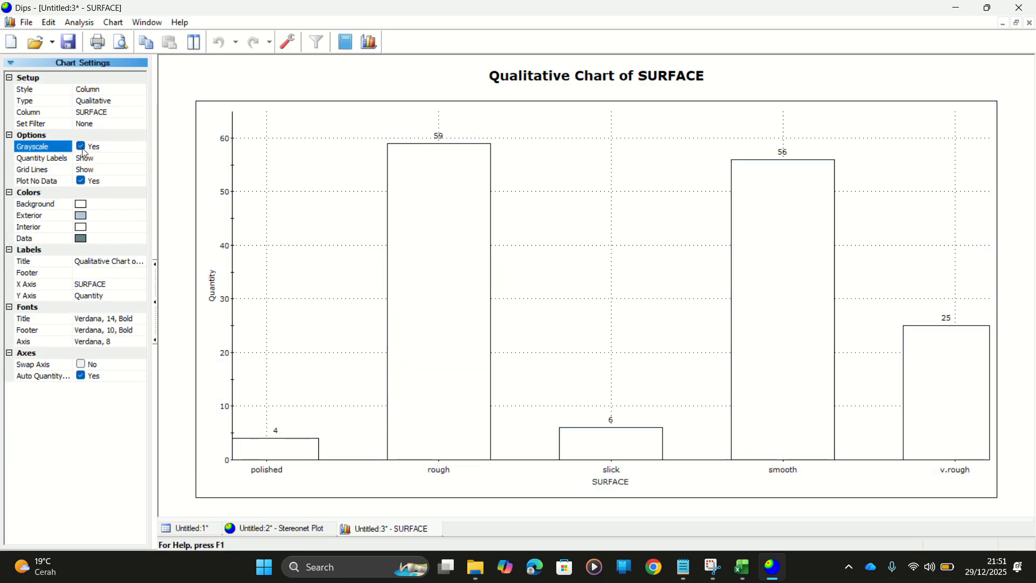
{"action": "left_click", "coordinate": [82, 149]}
{"action": "mouse_move", "coordinate": [405, 288]}
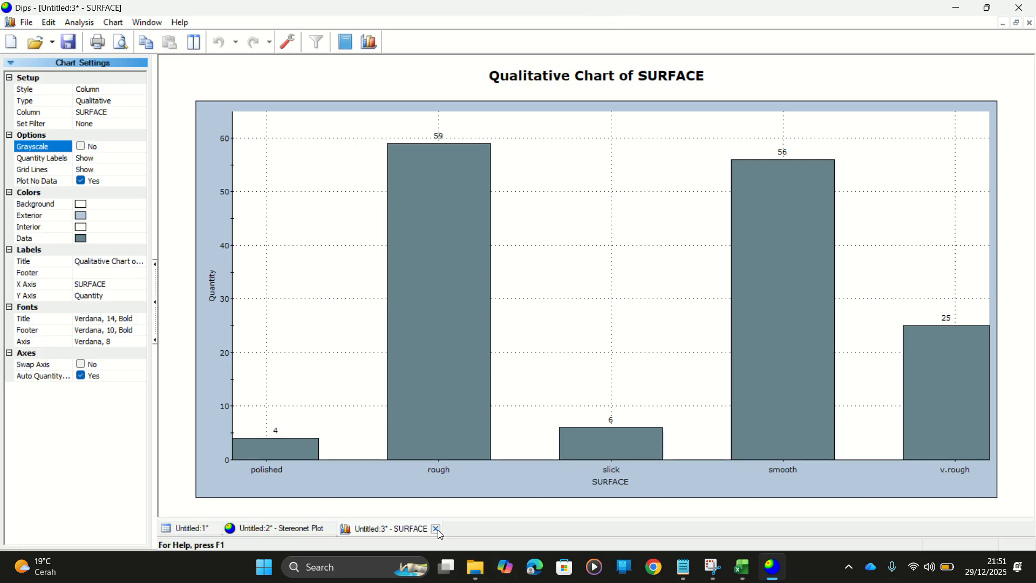
Close the SURFACE chart and keep Planar Sliding as the failure mode for the stereonet's kinematic analysis
{"action": "left_click", "coordinate": [437, 530]}
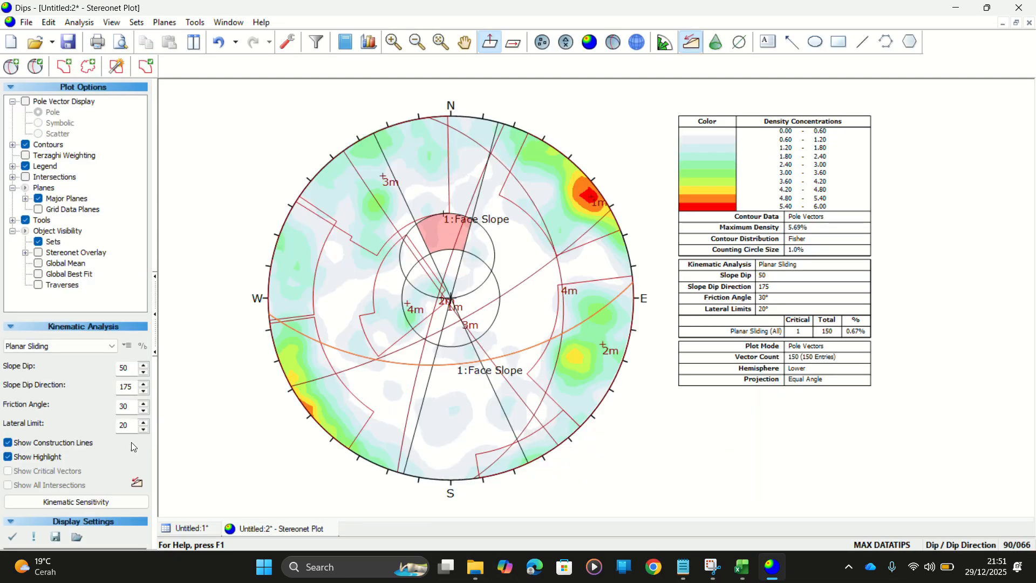
{"action": "double_click", "coordinate": [125, 406]}
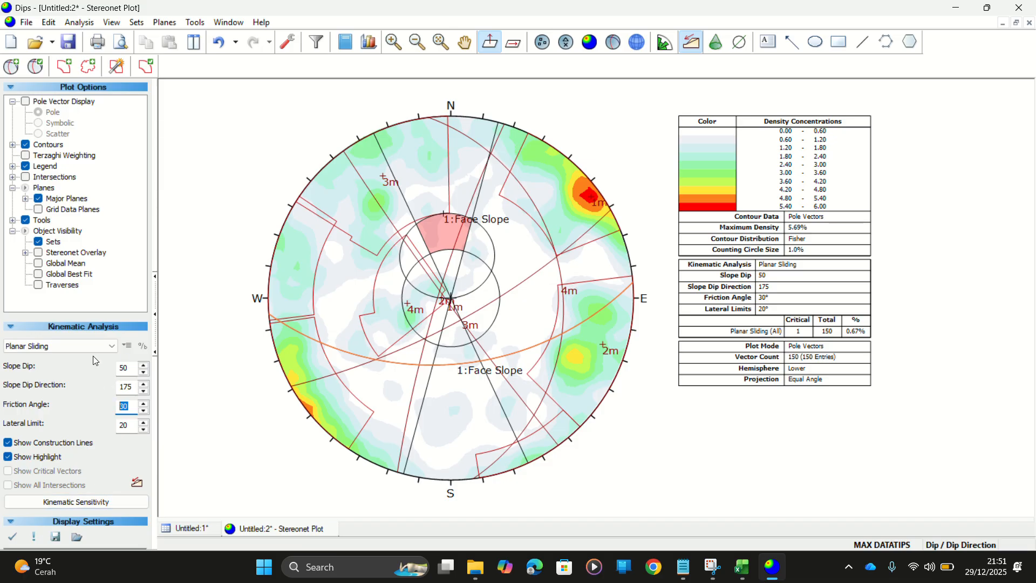
{"action": "left_click", "coordinate": [54, 346]}
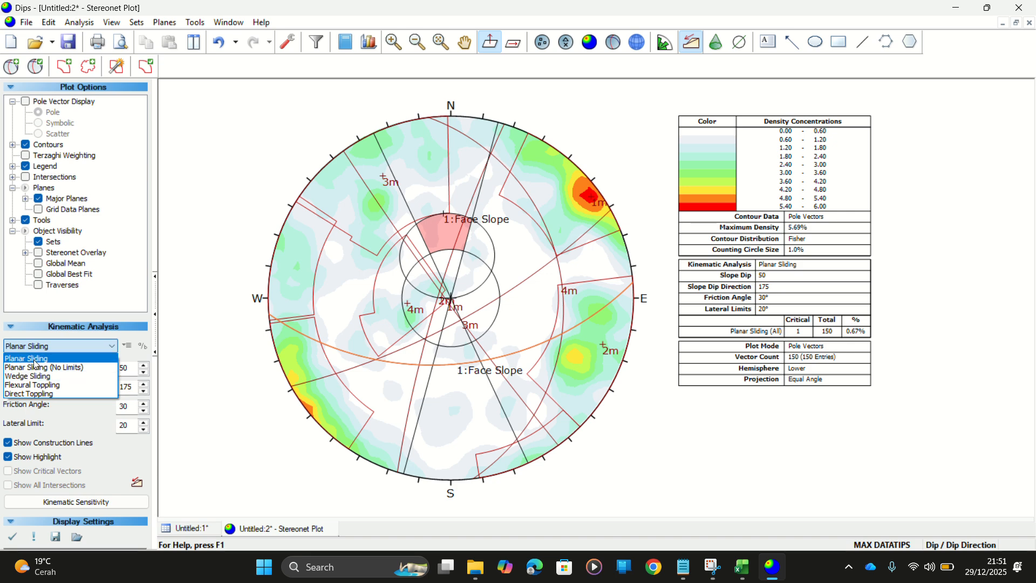
{"action": "left_click", "coordinate": [35, 359]}
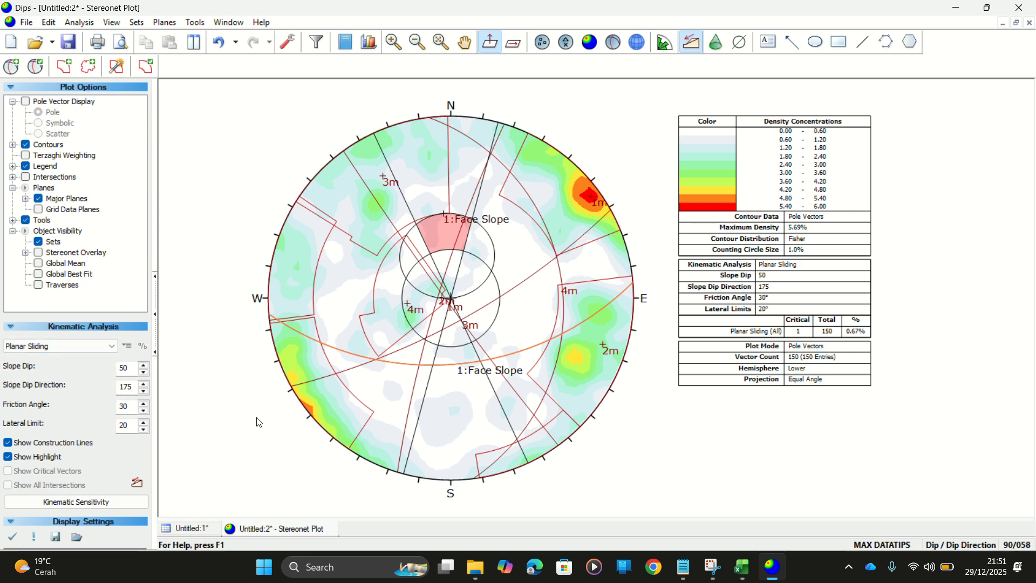
Read the critical percentage for planar sliding in the stereonet legend, and switch to the geotechnical mapping workbook in Excel
{"action": "scroll", "coordinate": [873, 340], "scroll_direction": "up", "scroll_amount": 3}
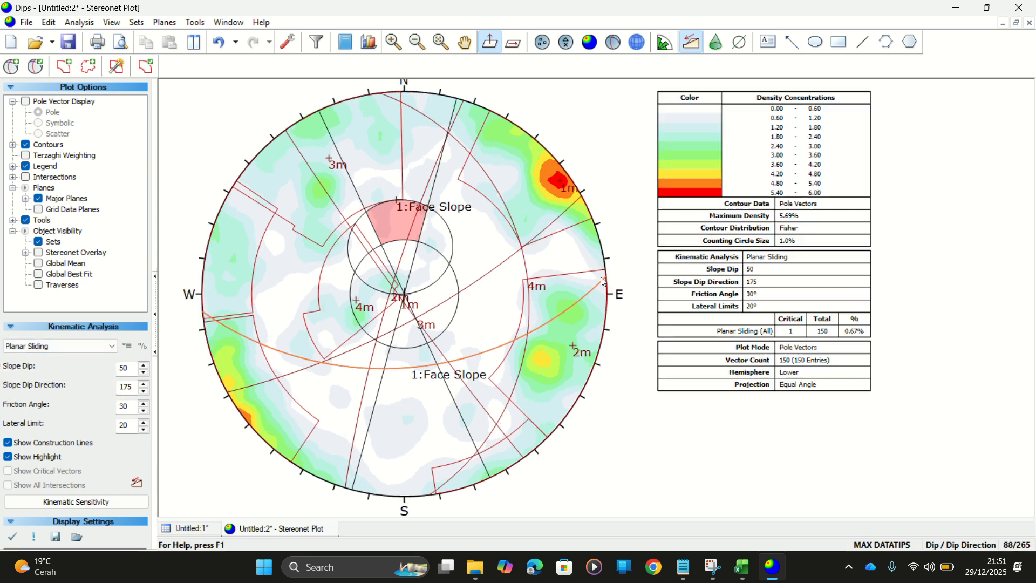
{"action": "scroll", "coordinate": [868, 339], "scroll_direction": "up", "scroll_amount": 2}
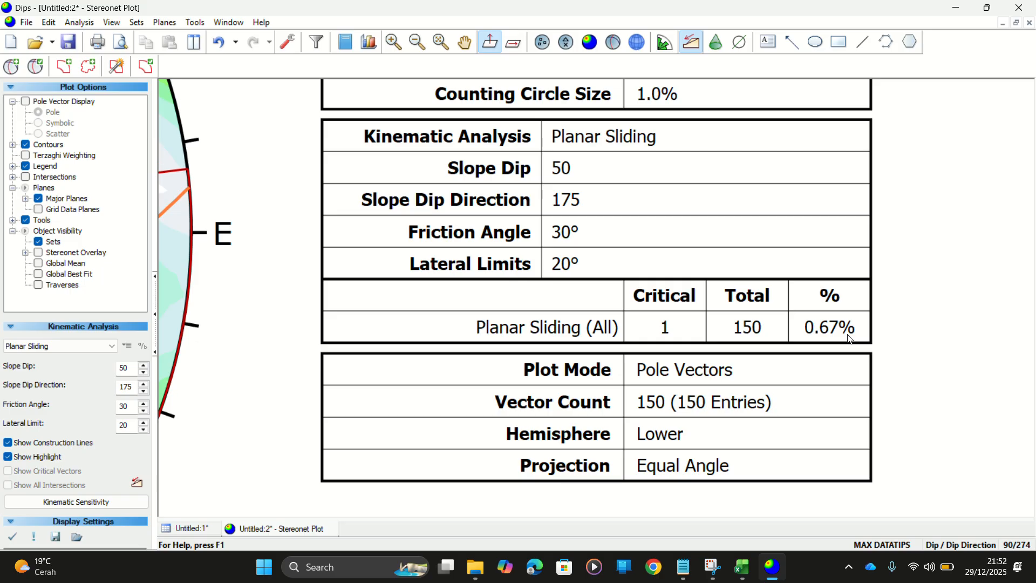
{"action": "left_click", "coordinate": [742, 567]}
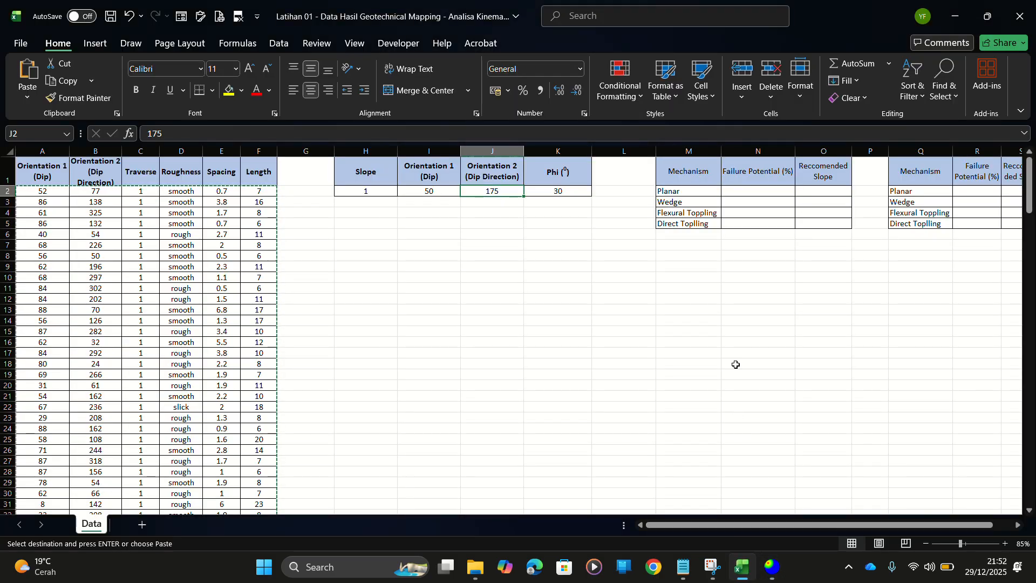
Enter 0.67% as the failure potential for the Planar mechanism in cell N2
{"action": "left_click", "coordinate": [766, 224]}
{"action": "left_click", "coordinate": [842, 190]}
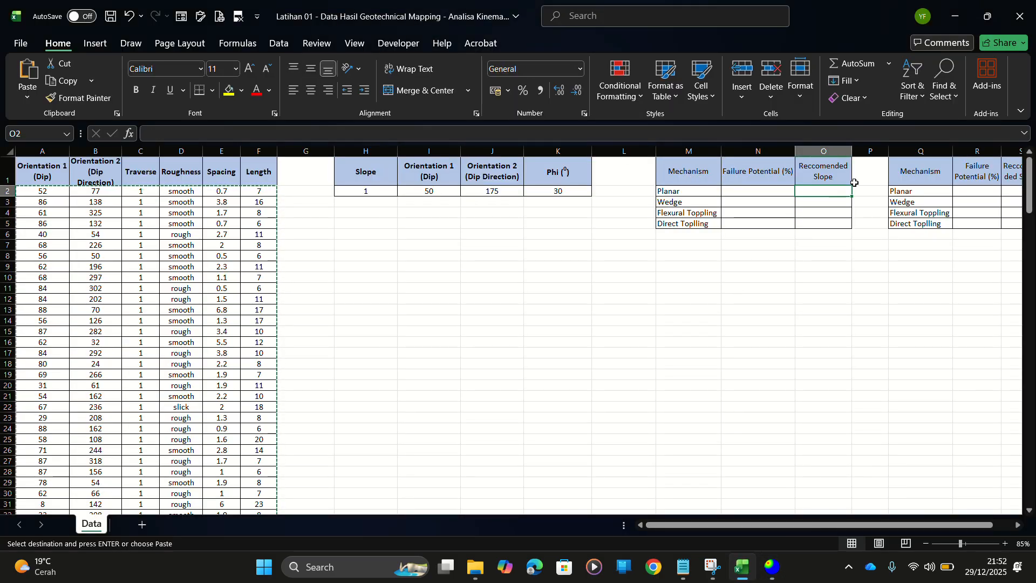
{"action": "left_click", "coordinate": [712, 190]}
{"action": "left_click", "coordinate": [761, 191]}
{"action": "key", "text": "Escape"}
{"action": "type", "text": "0.67"}
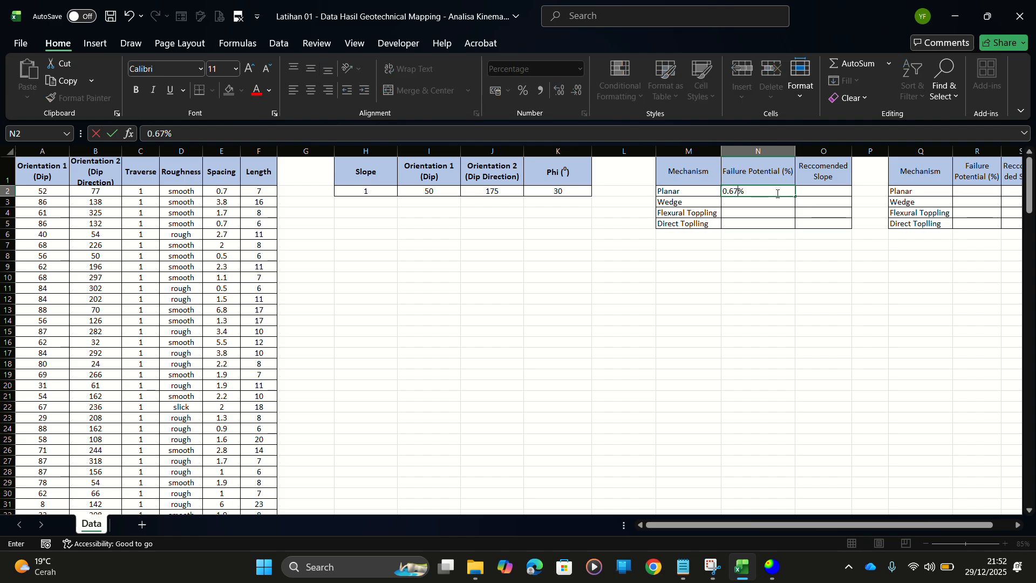
{"action": "left_click", "coordinate": [896, 300]}
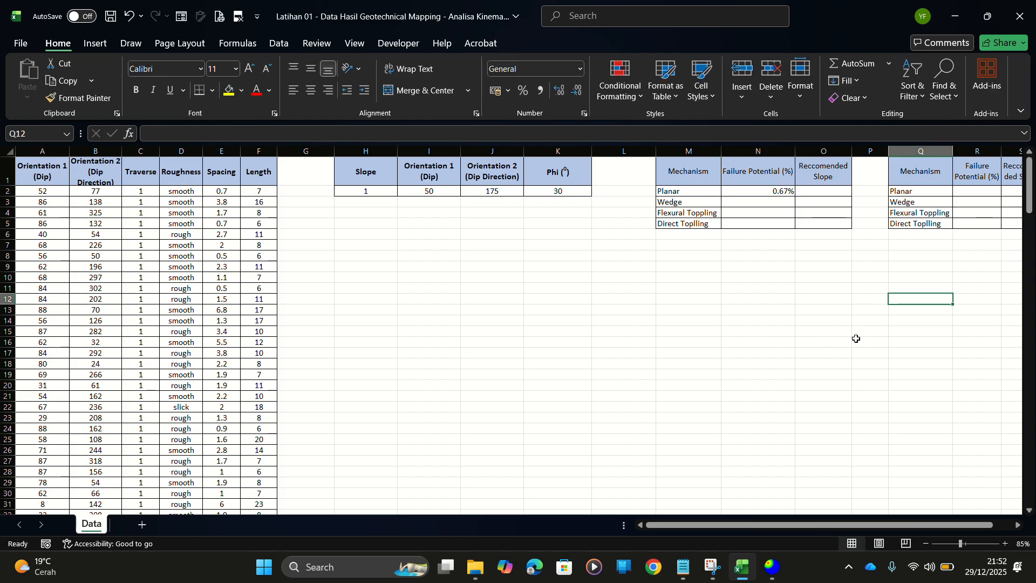
Switch to Dips, change the kinematic analysis failure mode to Wedge Sliding, and read its critical percentage in the legend
{"action": "key", "text": "alt+Tab"}
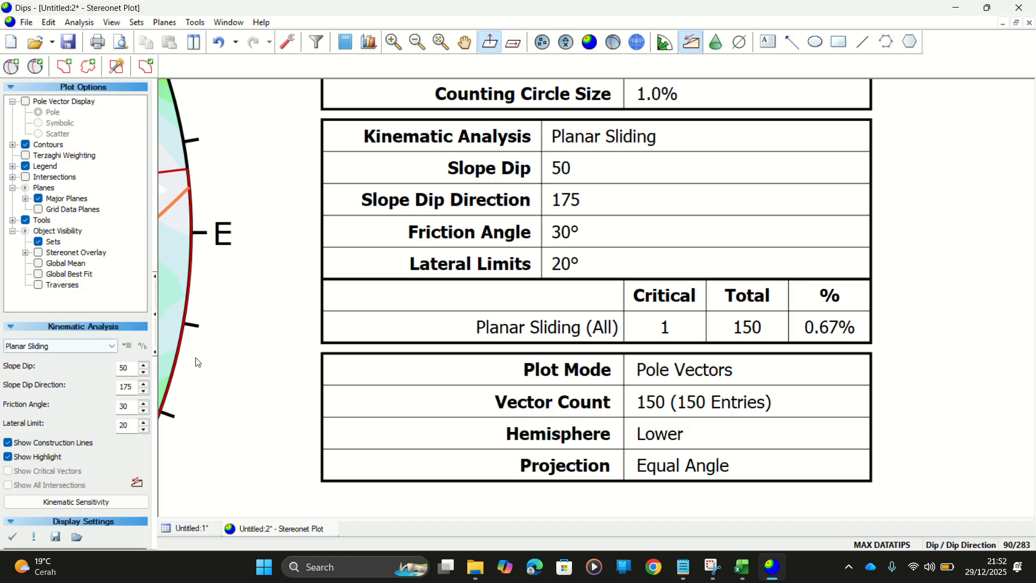
{"action": "scroll", "coordinate": [486, 297], "scroll_direction": "down", "scroll_amount": 5}
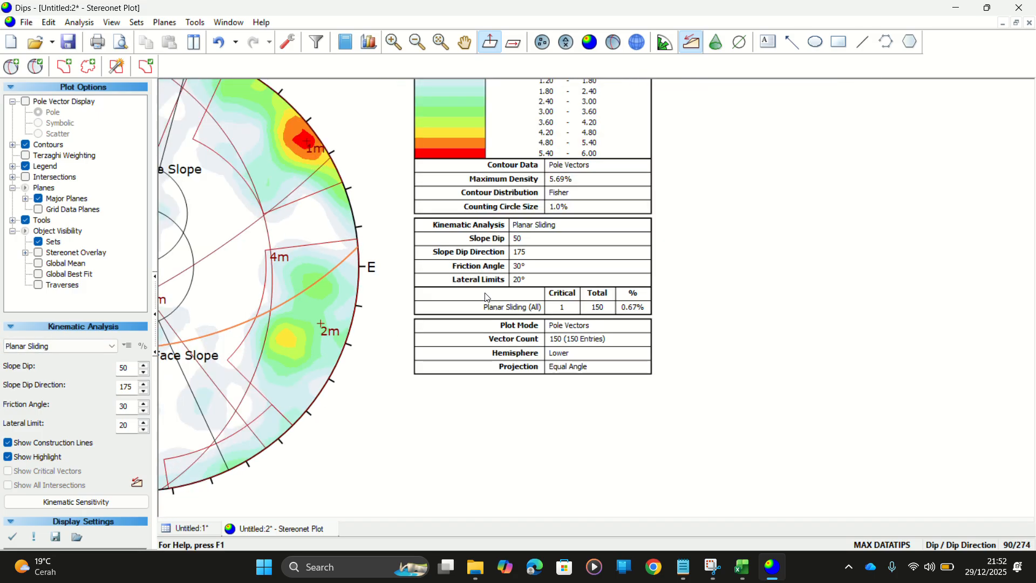
{"action": "scroll", "coordinate": [464, 298], "scroll_direction": "down", "scroll_amount": 4}
{"action": "left_click_drag", "start_coordinate": [318, 284], "coordinate": [543, 248]}
{"action": "left_click", "coordinate": [60, 346]}
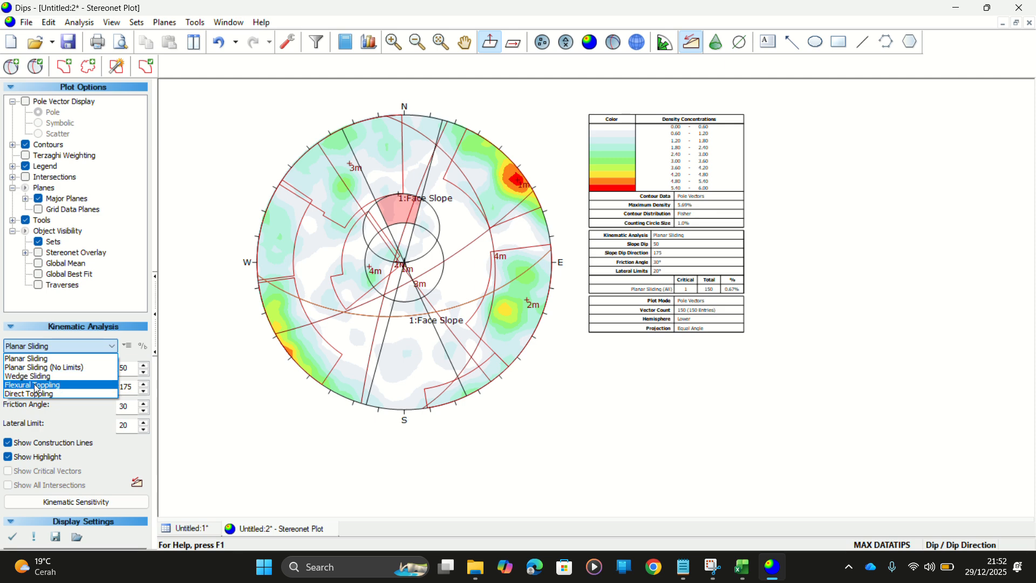
{"action": "left_click", "coordinate": [30, 376]}
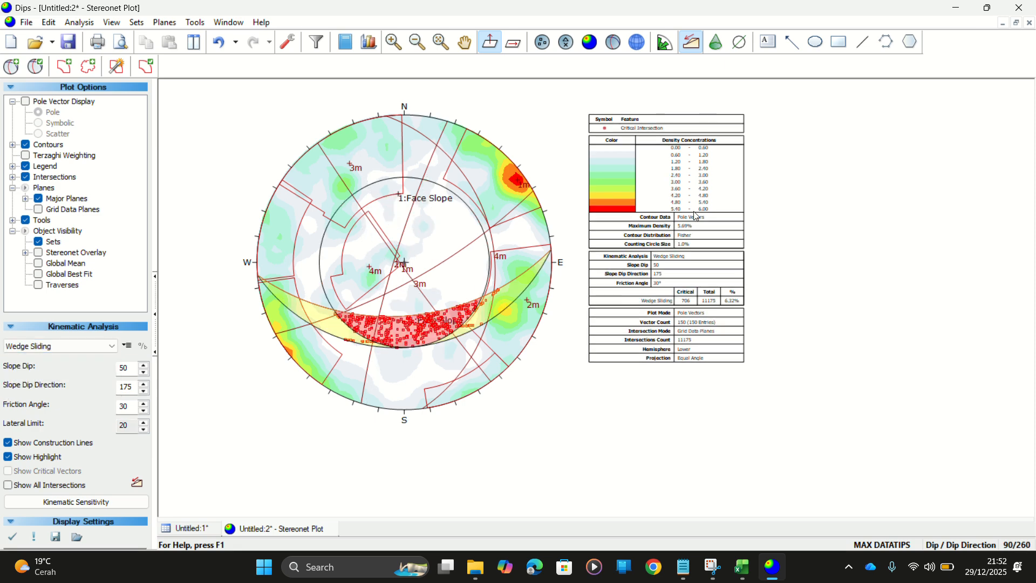
{"action": "scroll", "coordinate": [753, 321], "scroll_direction": "up", "scroll_amount": 4}
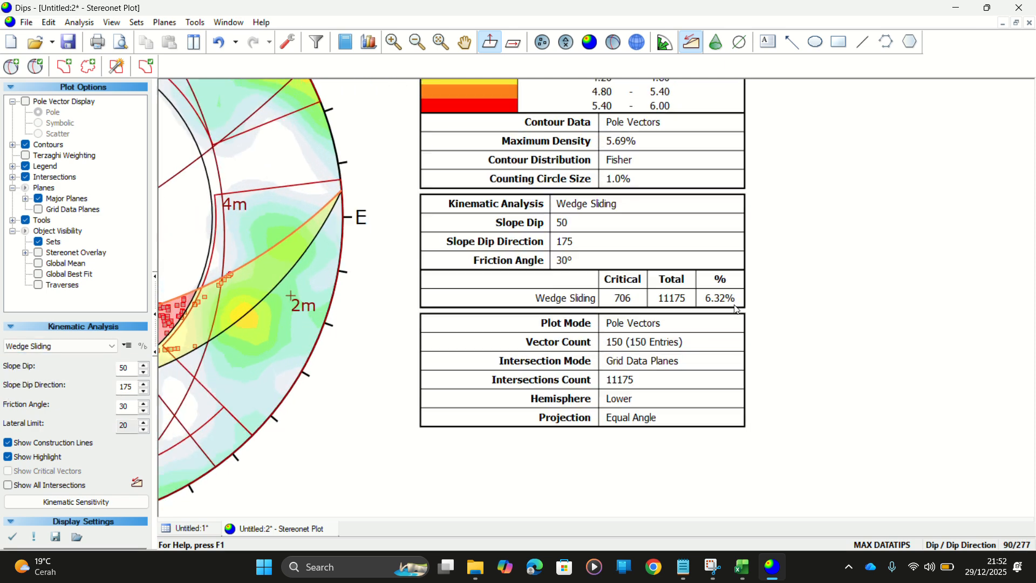
{"action": "scroll", "coordinate": [737, 310], "scroll_direction": "up", "scroll_amount": 5}
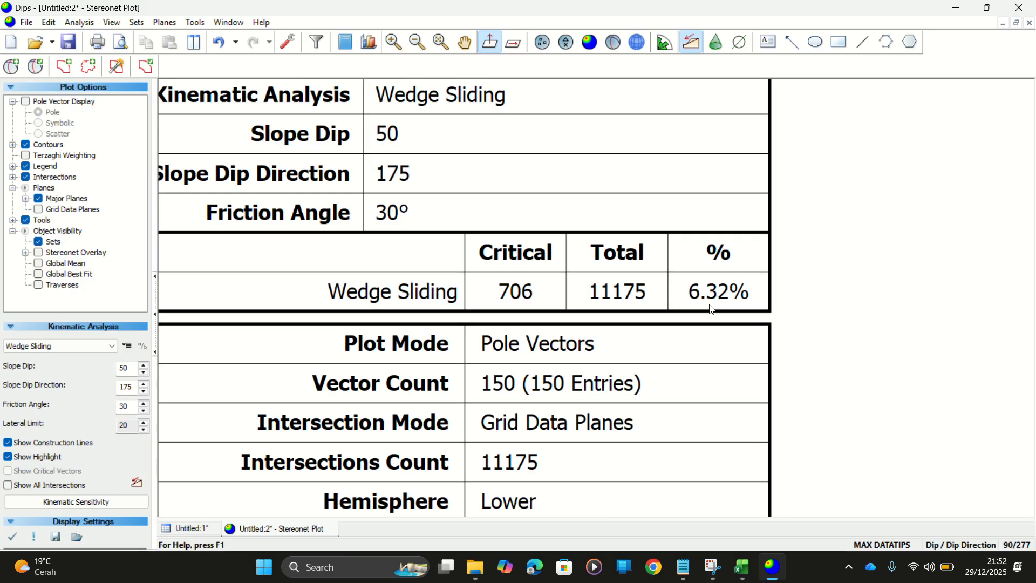
{"action": "scroll", "coordinate": [712, 311], "scroll_direction": "up", "scroll_amount": 2}
Switch to the Excel workbook and enter 6.32% as the failure potential for the Wedge mechanism in cell N3
{"action": "key", "text": "alt+Tab"}
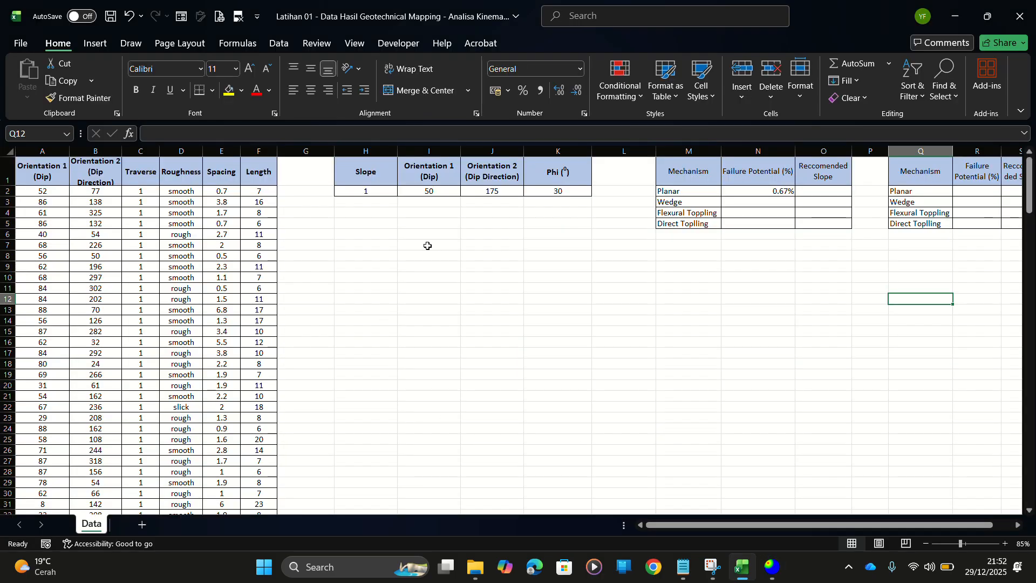
{"action": "left_click", "coordinate": [777, 202]}
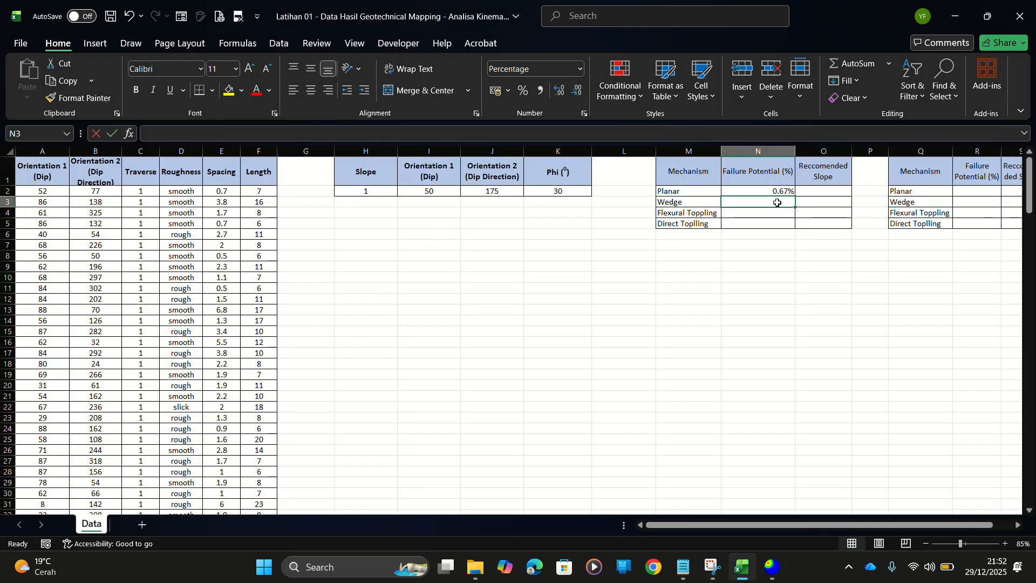
{"action": "type", "text": "6.32%"}
{"action": "key", "text": "Return"}
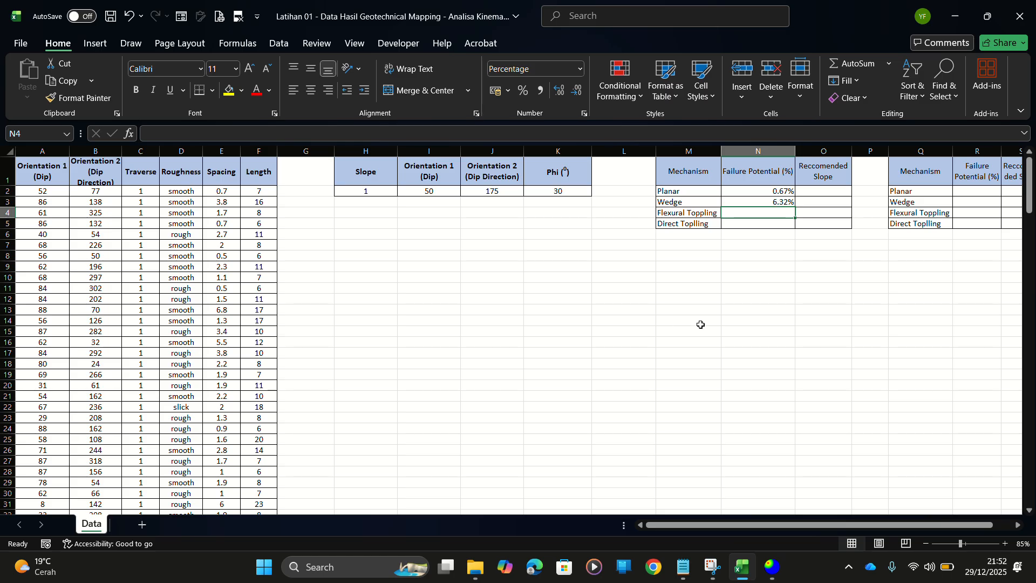
Switch to Dips, change the failure mode to Flexural Toppling, and read the critical percentage for all vectors in the legend
{"action": "key", "text": "alt+Tab"}
{"action": "scroll", "coordinate": [357, 320], "scroll_direction": "down", "scroll_amount": 3}
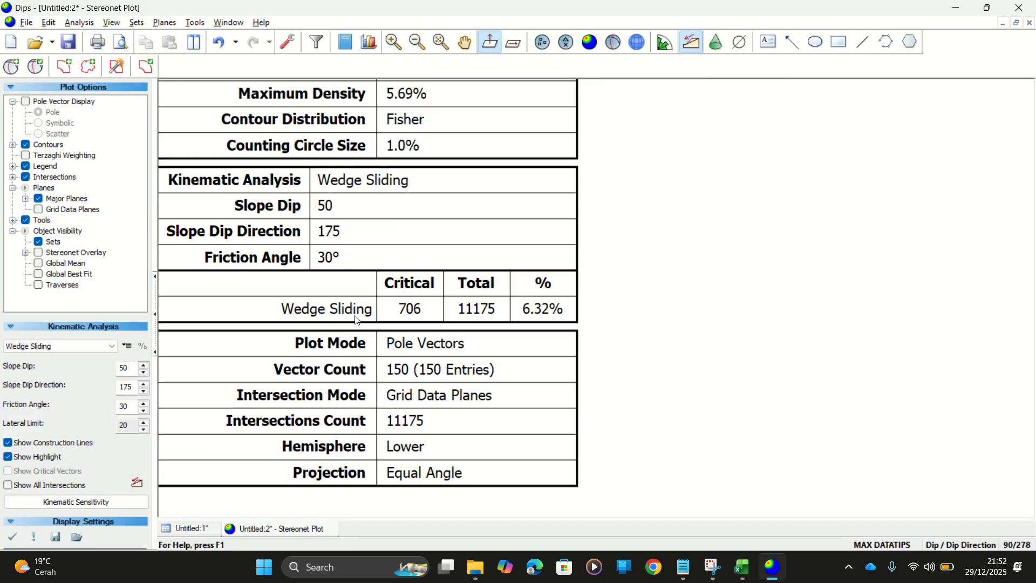
{"action": "scroll", "coordinate": [356, 320], "scroll_direction": "down", "scroll_amount": 2}
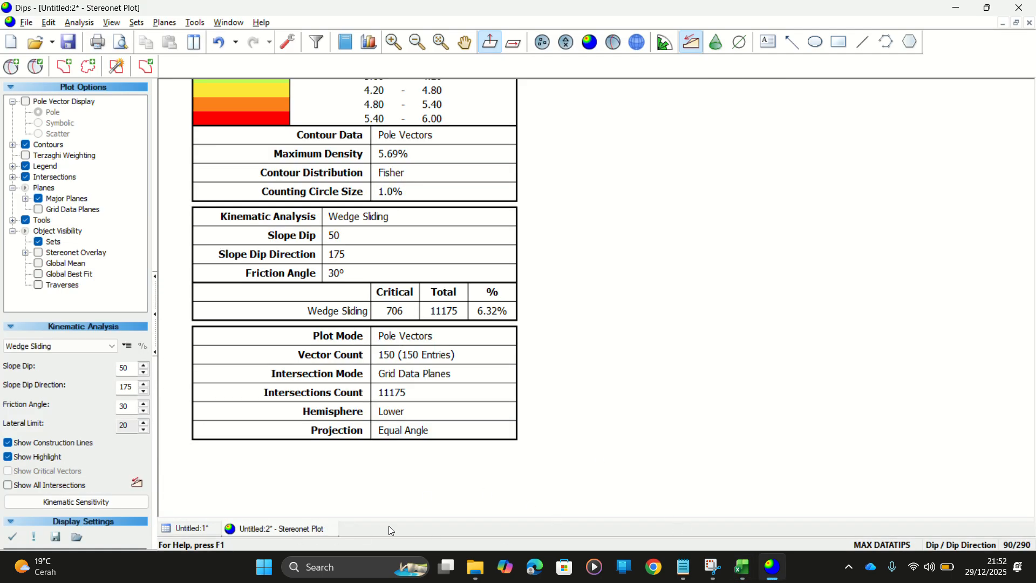
{"action": "left_click_drag", "start_coordinate": [594, 296], "coordinate": [902, 306]}
{"action": "left_click_drag", "start_coordinate": [384, 272], "coordinate": [568, 270]}
{"action": "scroll", "coordinate": [426, 290], "scroll_direction": "down", "scroll_amount": 3}
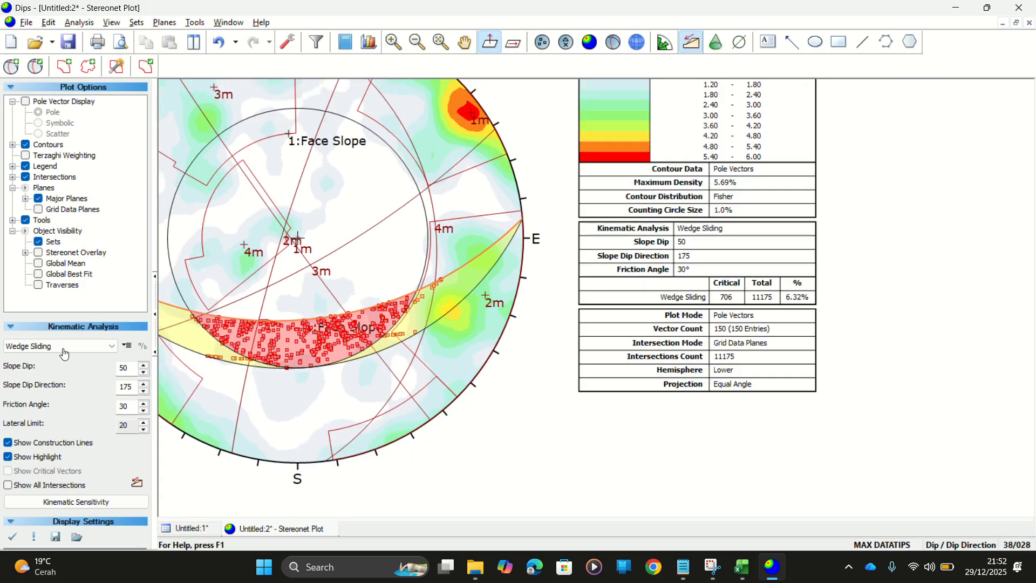
{"action": "left_click", "coordinate": [63, 350]}
{"action": "left_click", "coordinate": [39, 386]}
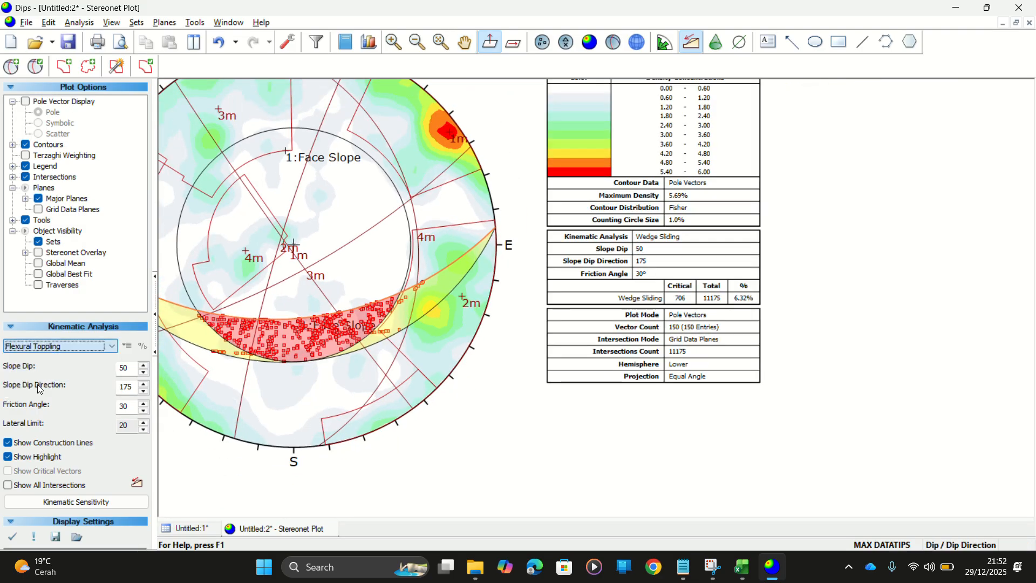
{"action": "scroll", "coordinate": [712, 293], "scroll_direction": "up", "scroll_amount": 2}
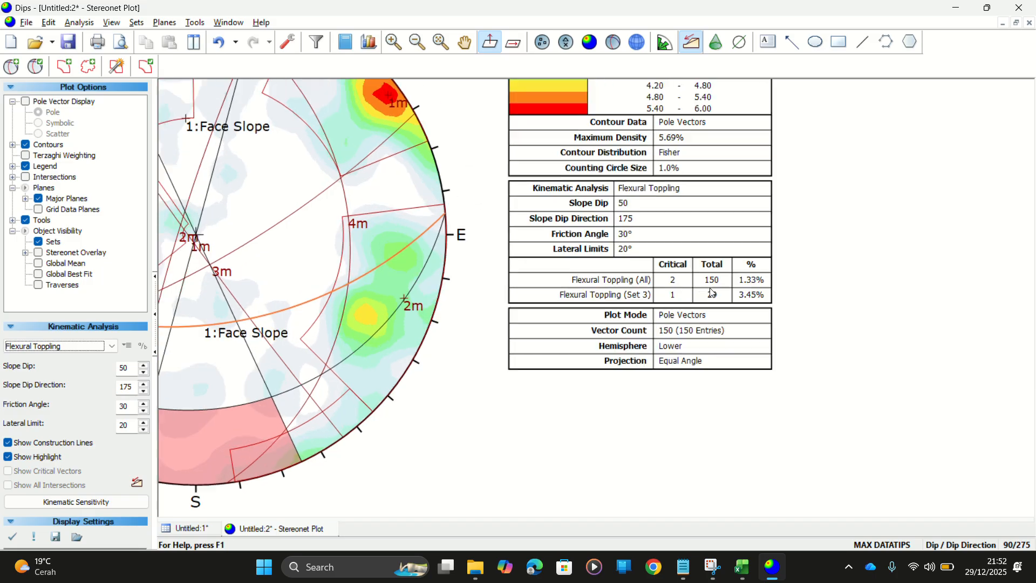
{"action": "scroll", "coordinate": [715, 293], "scroll_direction": "up", "scroll_amount": 1}
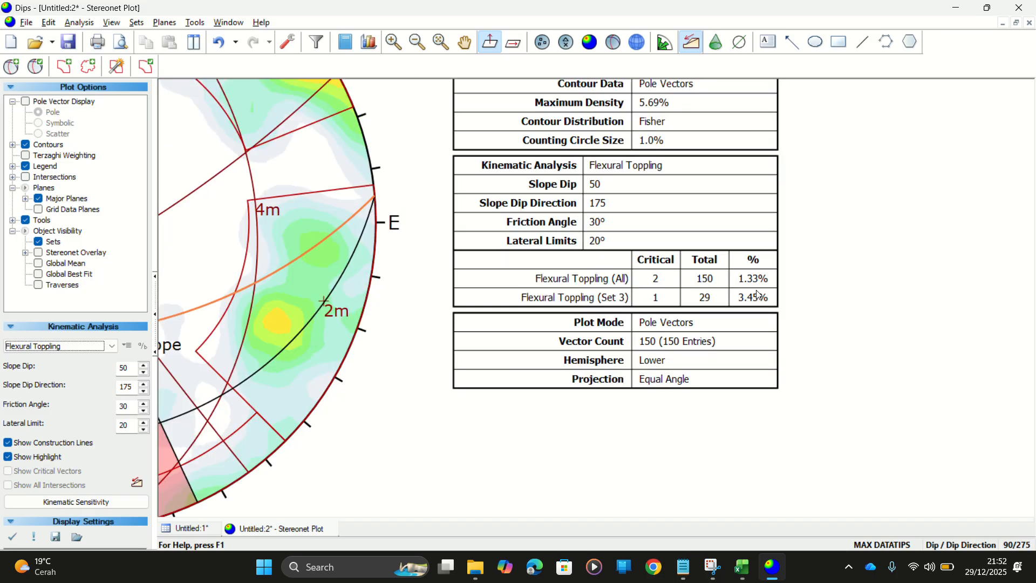
{"action": "scroll", "coordinate": [771, 285], "scroll_direction": "down", "scroll_amount": 3}
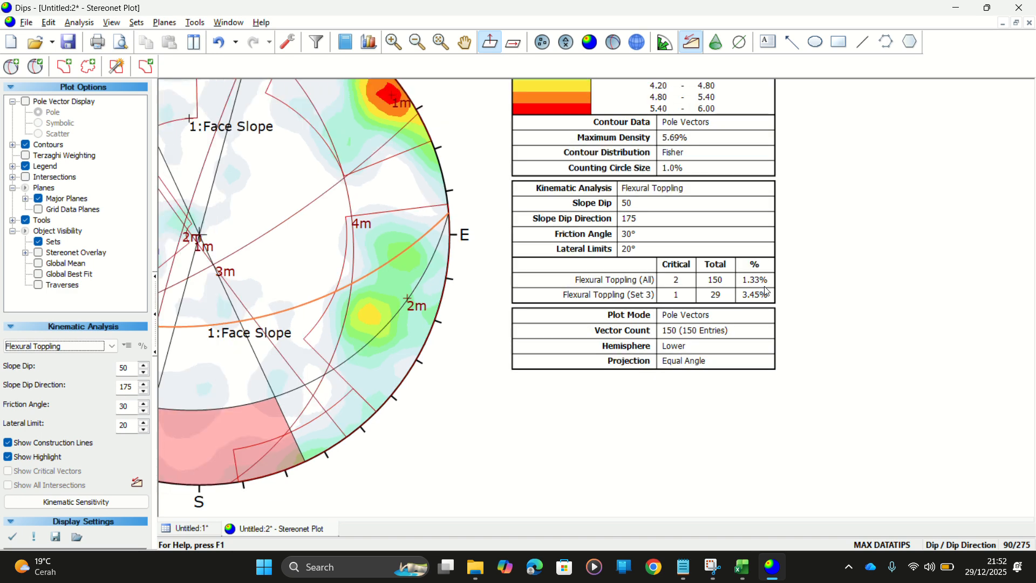
Switch to the Excel workbook and enter 1.33% as the failure potential for Flexural Toppling in cell N4
{"action": "key", "text": "alt+Tab"}
{"action": "type", "text": "1.3%"}
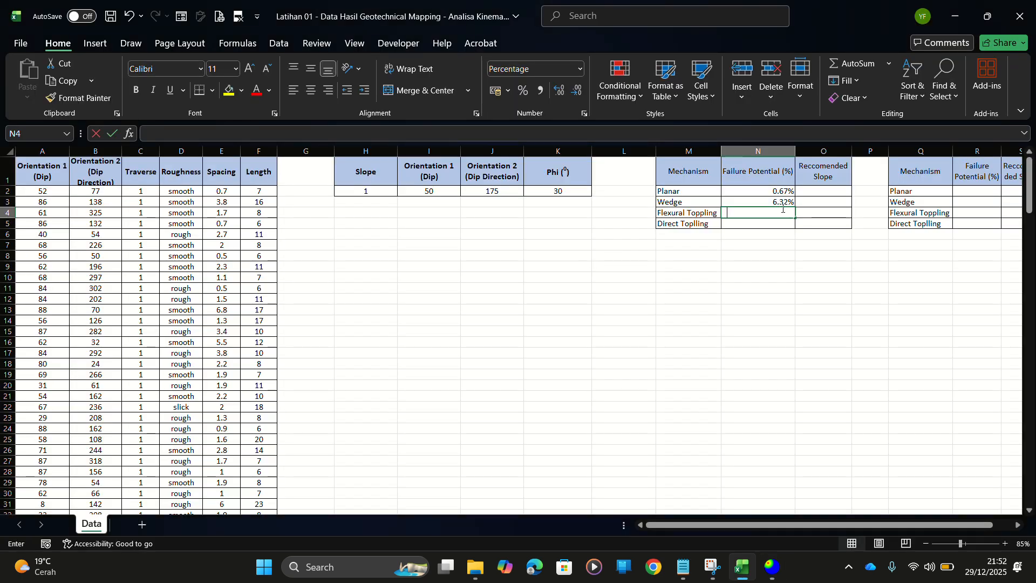
{"action": "key", "text": "Return"}
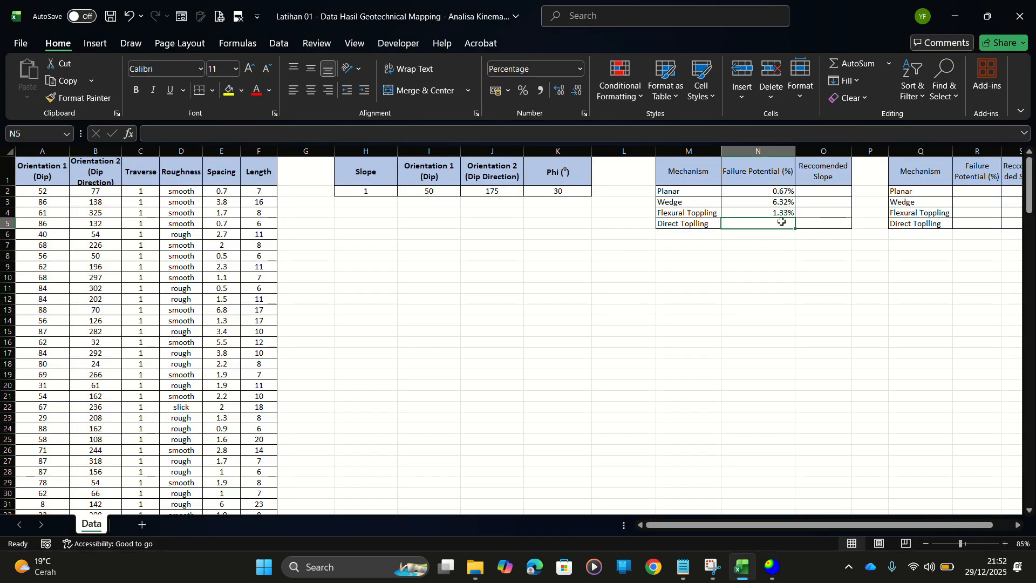
Switch to Dips, change the failure mode to Direct Toppling, and read the Direct Toppling (Intersection) percentage in the legend
{"action": "left_click", "coordinate": [777, 567]}
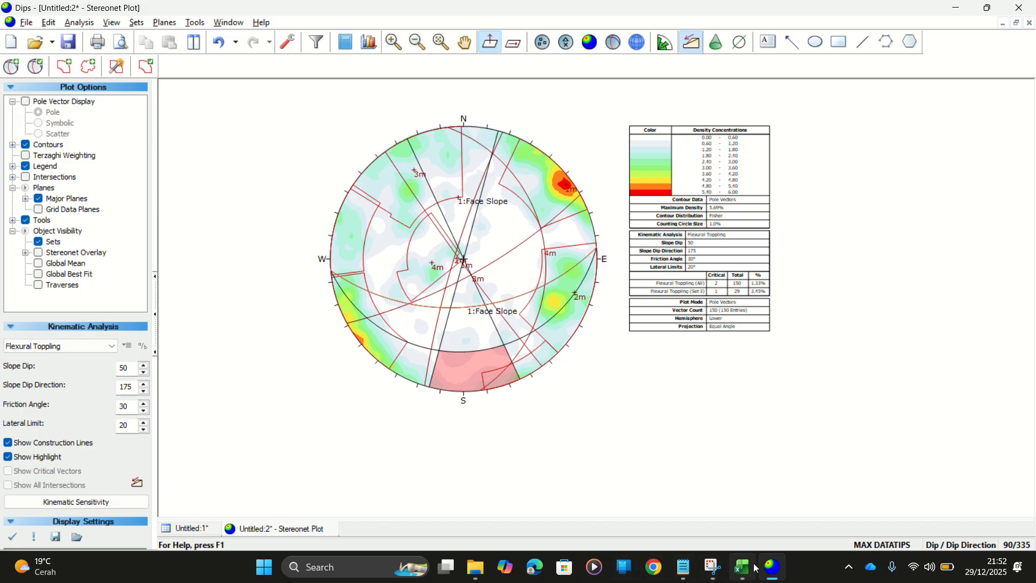
{"action": "left_click", "coordinate": [63, 345]}
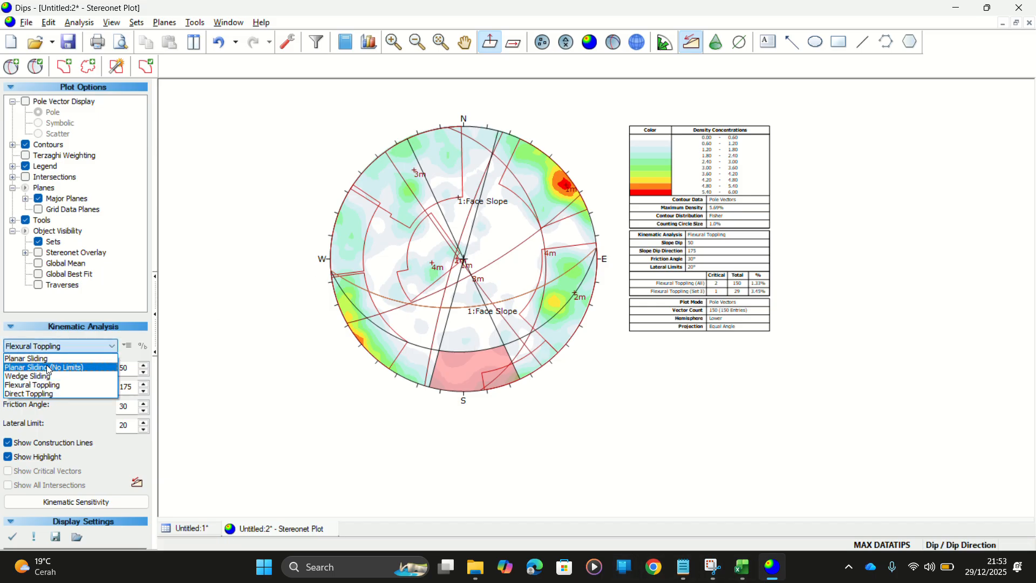
{"action": "left_click", "coordinate": [49, 394]}
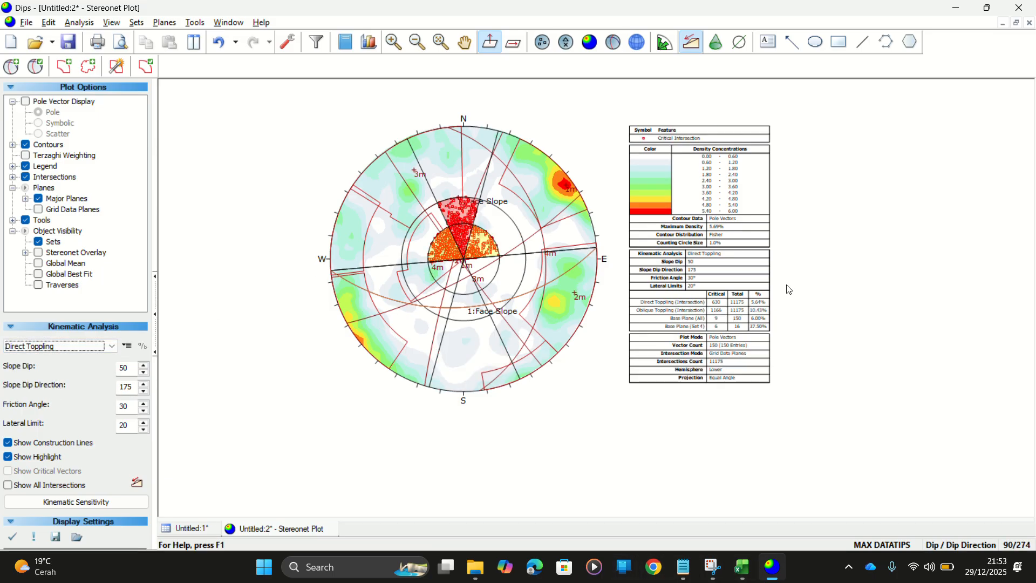
{"action": "scroll", "coordinate": [816, 319], "scroll_direction": "up", "scroll_amount": 5}
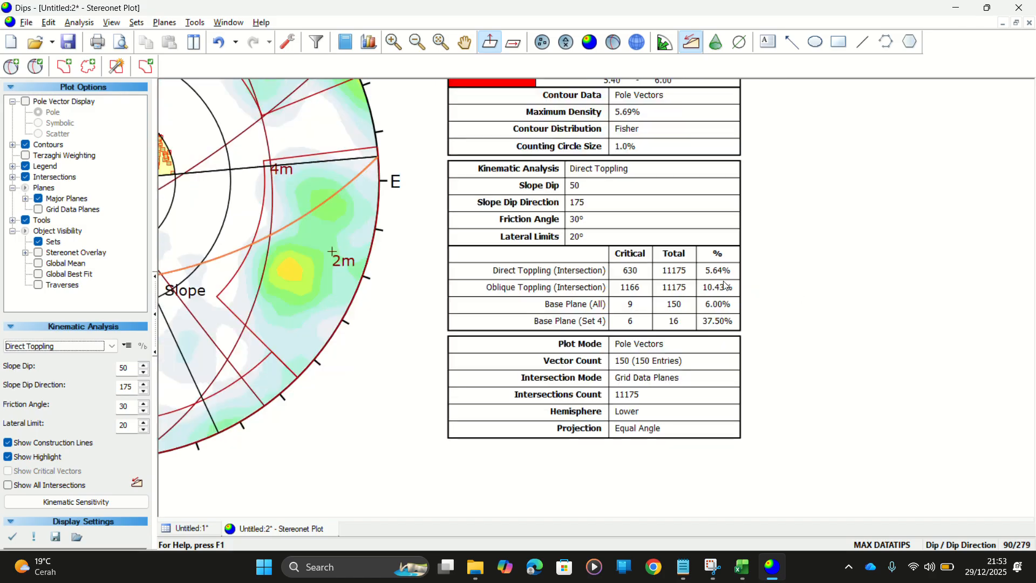
{"action": "scroll", "coordinate": [603, 278], "scroll_direction": "up", "scroll_amount": 3}
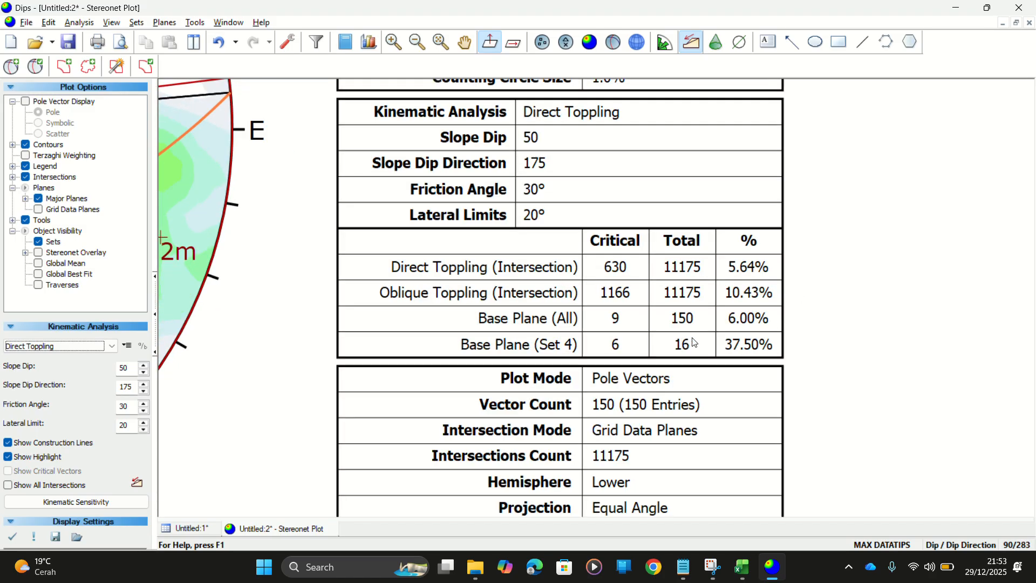
{"action": "scroll", "coordinate": [789, 315], "scroll_direction": "down", "scroll_amount": 1}
{"action": "scroll", "coordinate": [797, 303], "scroll_direction": "up", "scroll_amount": 1}
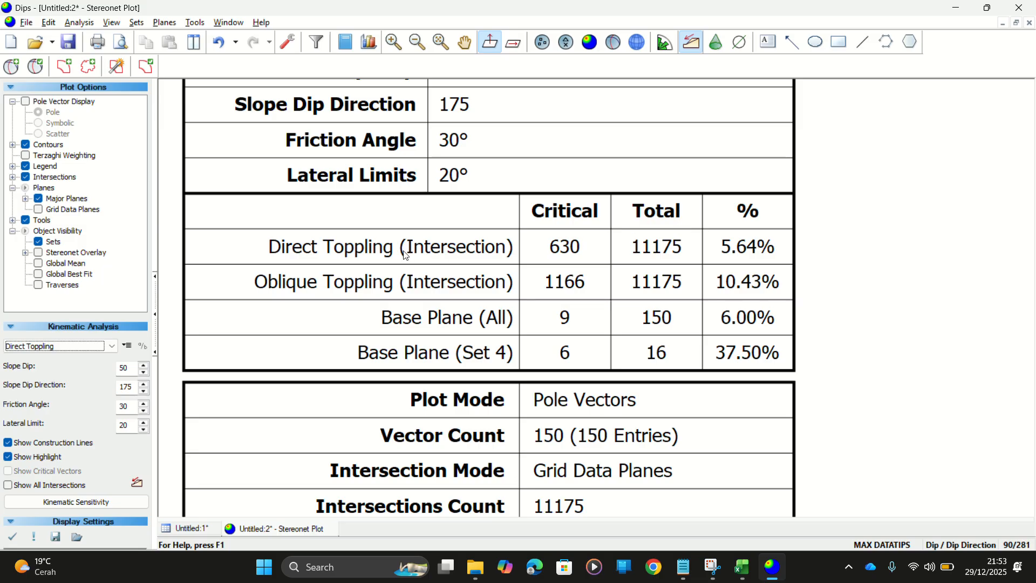
{"action": "left_click", "coordinate": [278, 253]}
{"action": "scroll", "coordinate": [743, 250], "scroll_direction": "up", "scroll_amount": 1}
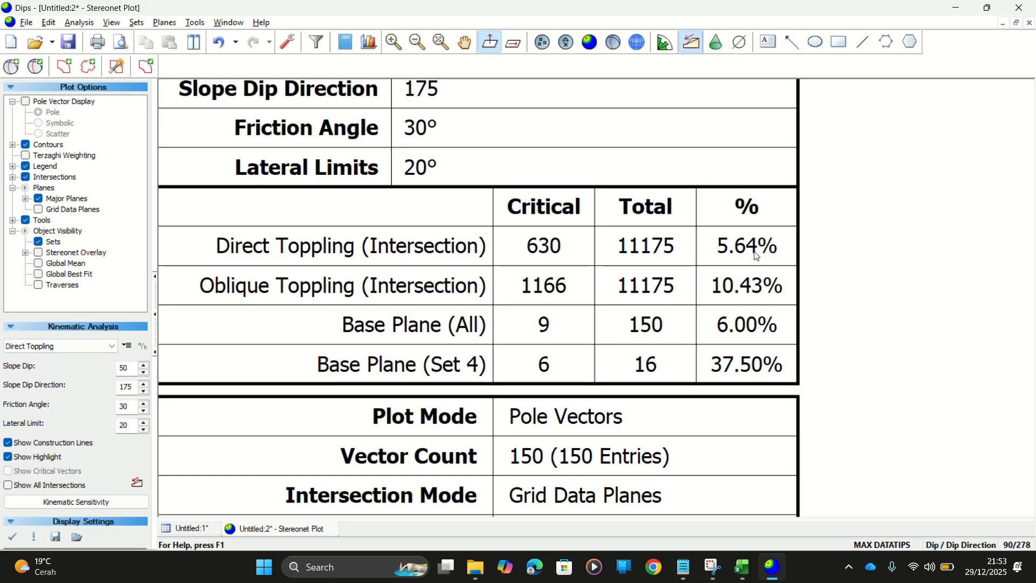
Switch to the Excel workbook and enter 5.64% as the failure potential for direct toppling in cell N5
{"action": "key", "text": "alt+Tab"}
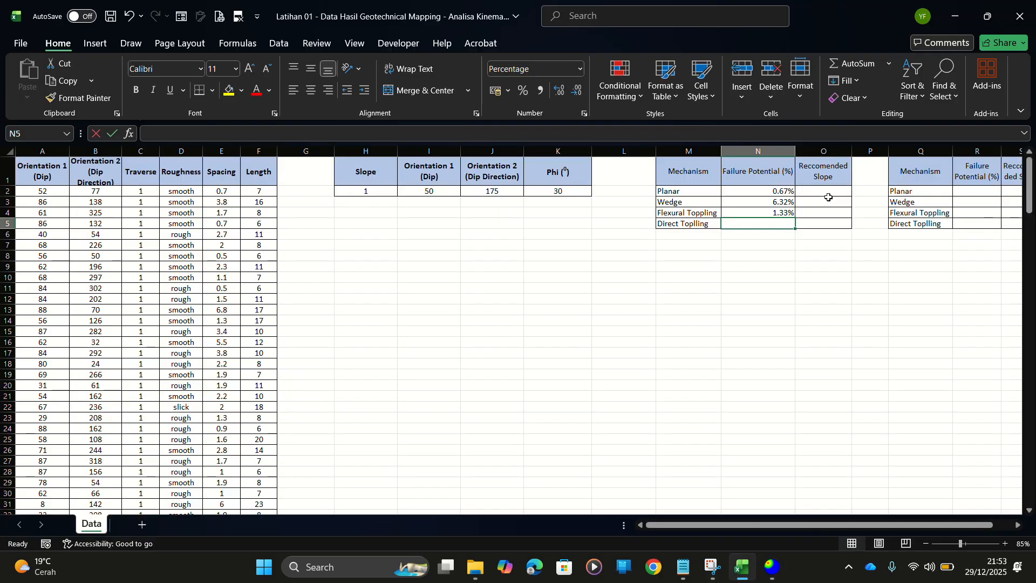
{"action": "type", "text": "5.64"}
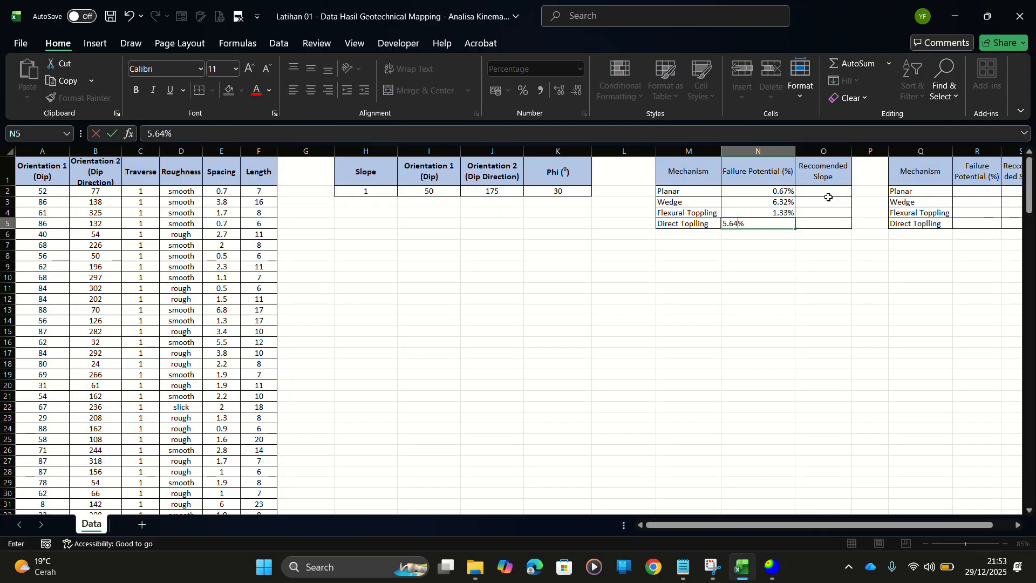
{"action": "key", "text": "Return"}
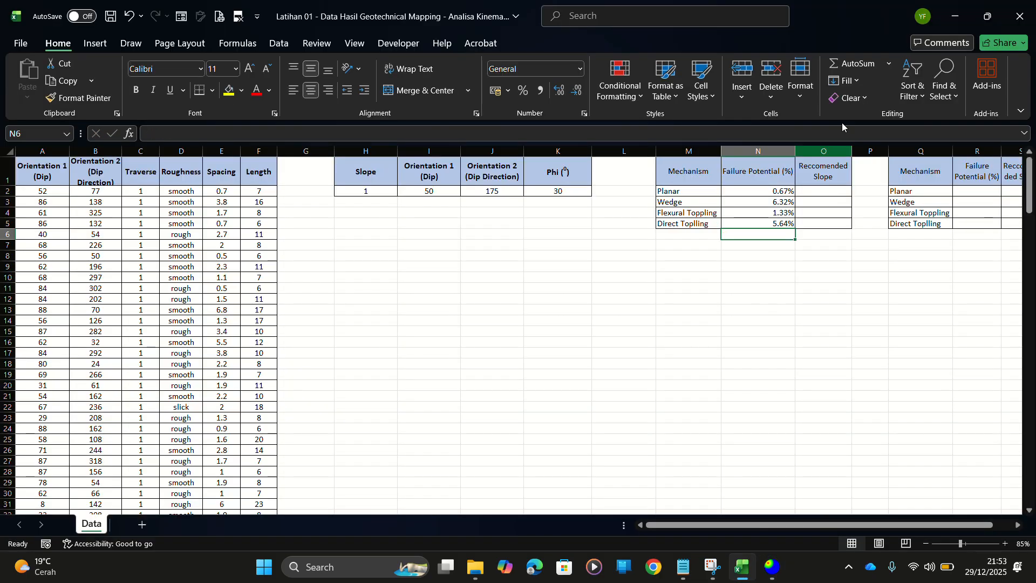
Review the four recorded failure potentials, and select the wedge and direct toppling values together for comparison
{"action": "left_click", "coordinate": [818, 331]}
{"action": "left_click_drag", "start_coordinate": [783, 202], "coordinate": [785, 229]}
{"action": "left_click", "coordinate": [807, 267]}
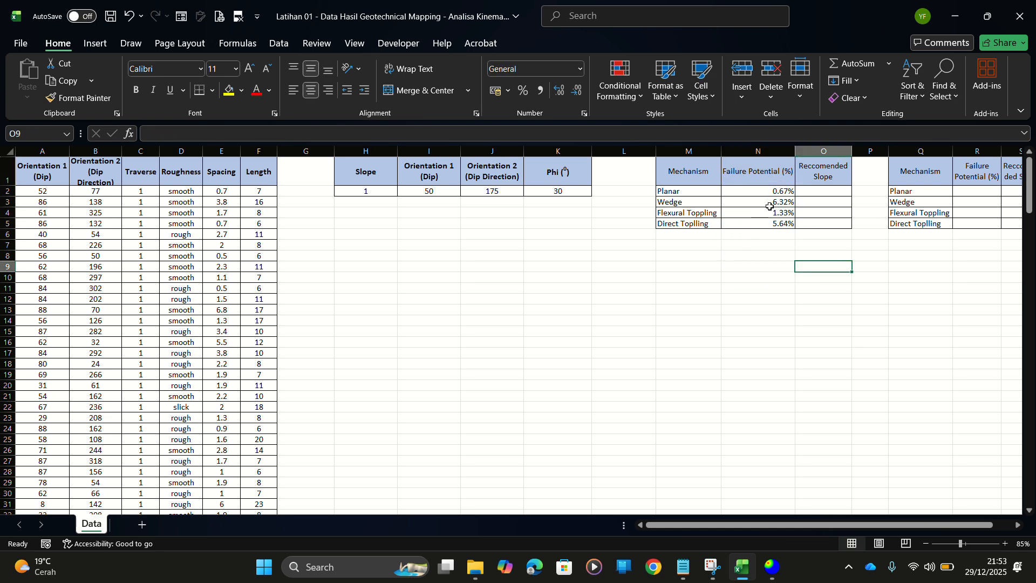
{"action": "left_click_drag", "start_coordinate": [770, 191], "coordinate": [770, 226]}
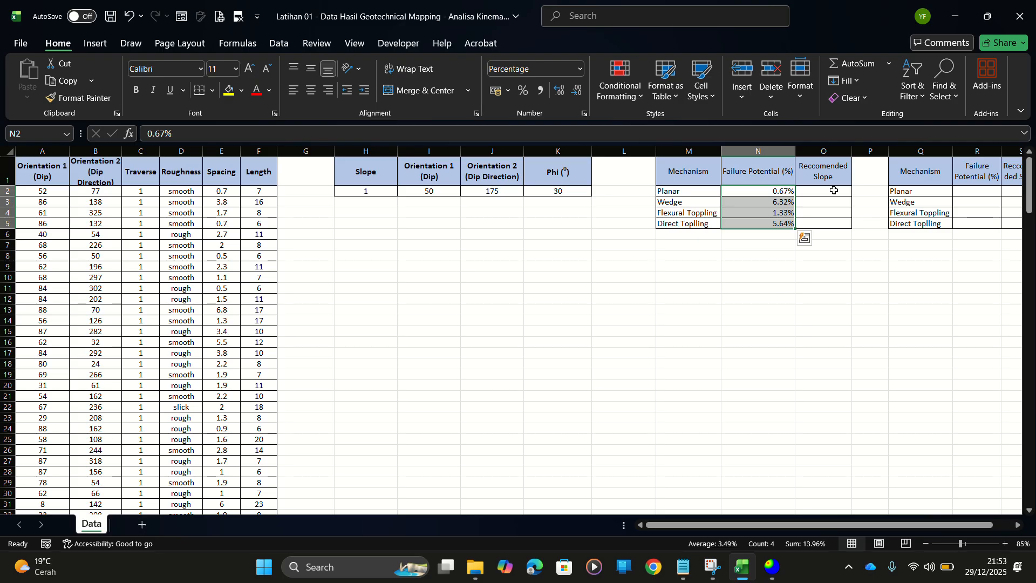
{"action": "left_click", "coordinate": [743, 300]}
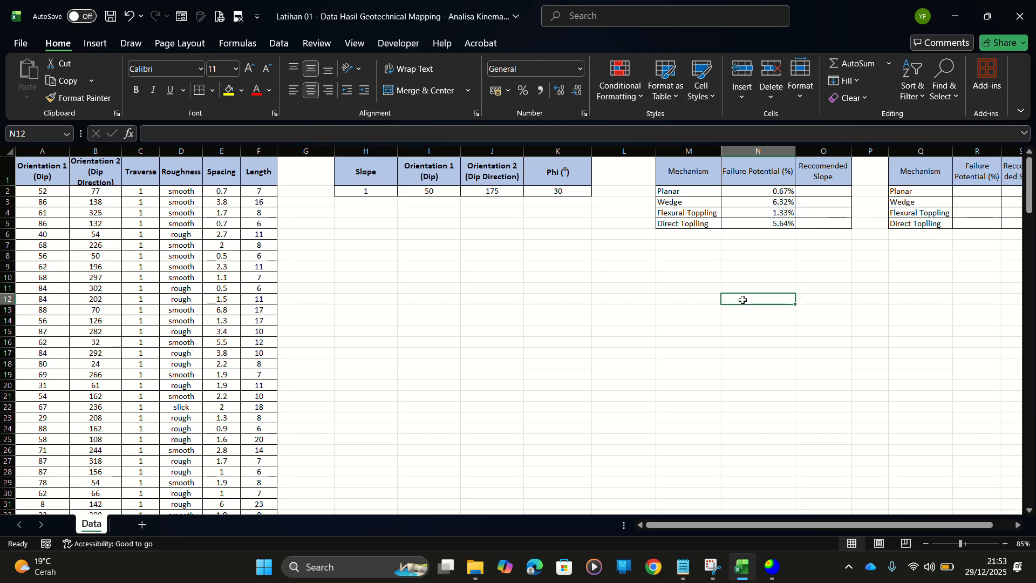
{"action": "left_click", "coordinate": [771, 202]}
{"action": "left_click", "coordinate": [773, 225], "text": "ctrl"}
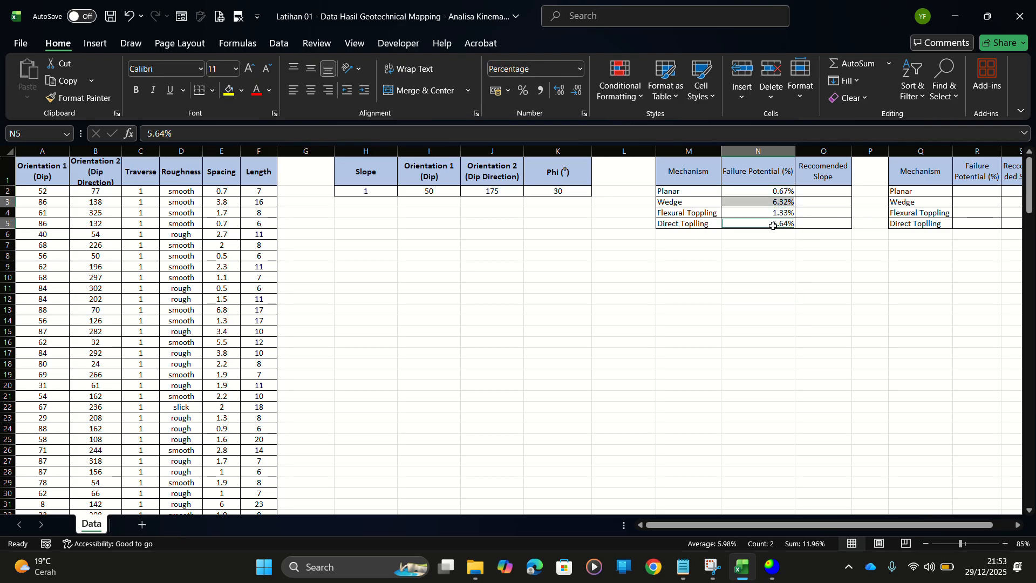
Highlight the wedge and direct toppling failure potentials in yellow
{"action": "left_click", "coordinate": [228, 90]}
{"action": "left_click", "coordinate": [689, 300]}
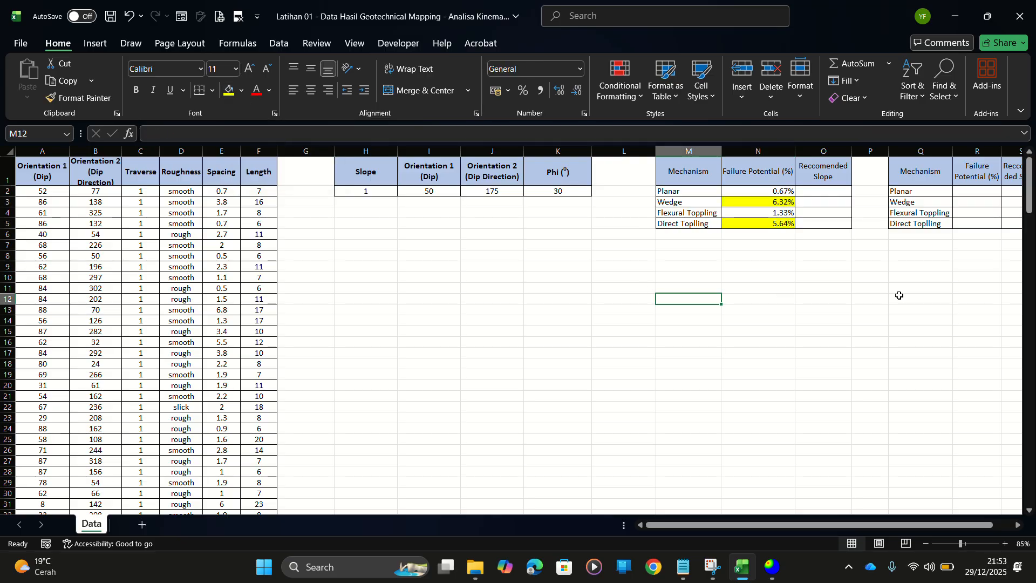
Review the slope's dip and dip direction against the failure potentials recorded for the four mechanisms
{"action": "left_click_drag", "start_coordinate": [429, 191], "coordinate": [490, 187]}
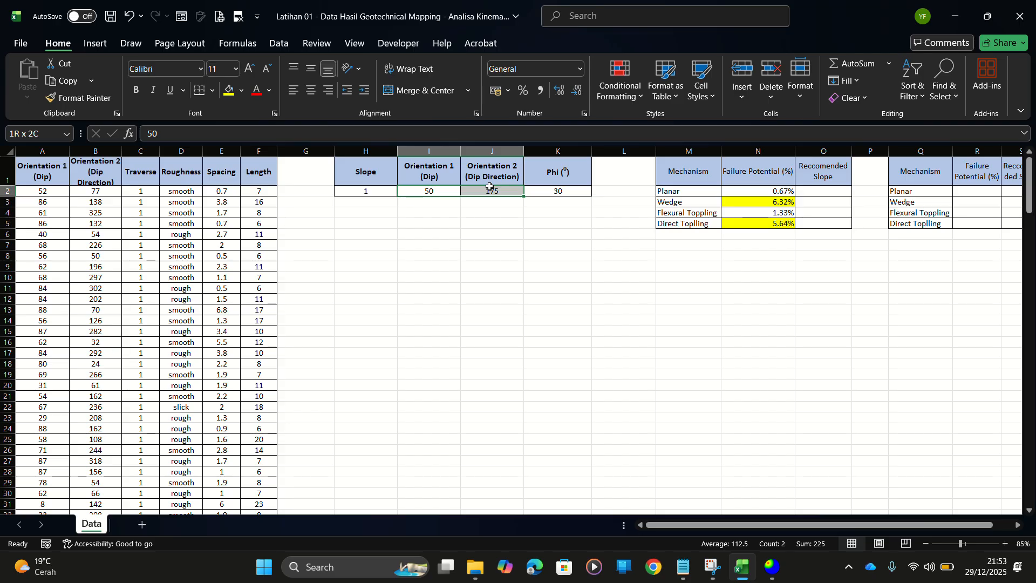
{"action": "left_click", "coordinate": [771, 203]}
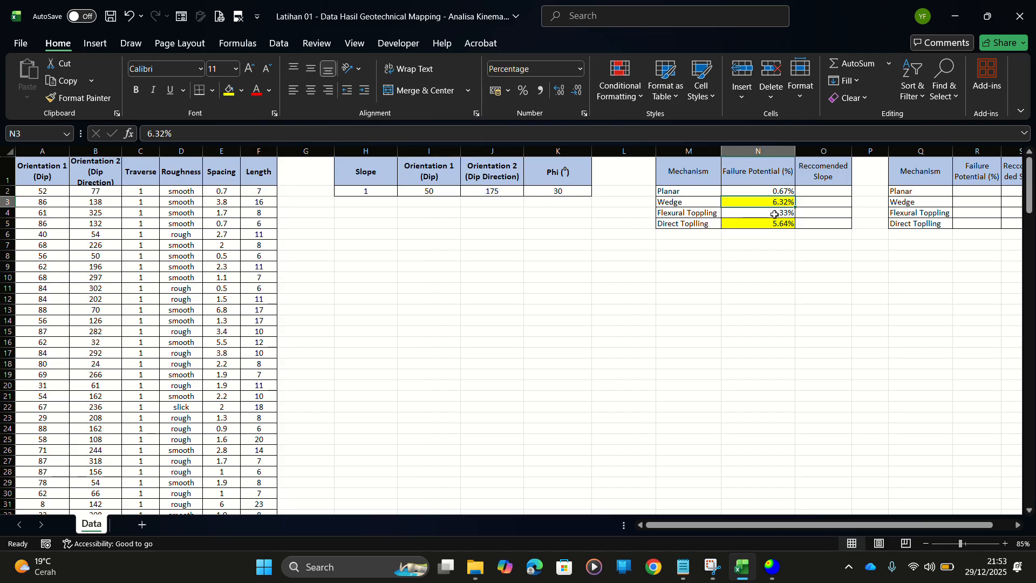
{"action": "left_click", "coordinate": [772, 227]}
{"action": "left_click", "coordinate": [775, 202]}
{"action": "left_click", "coordinate": [828, 208]}
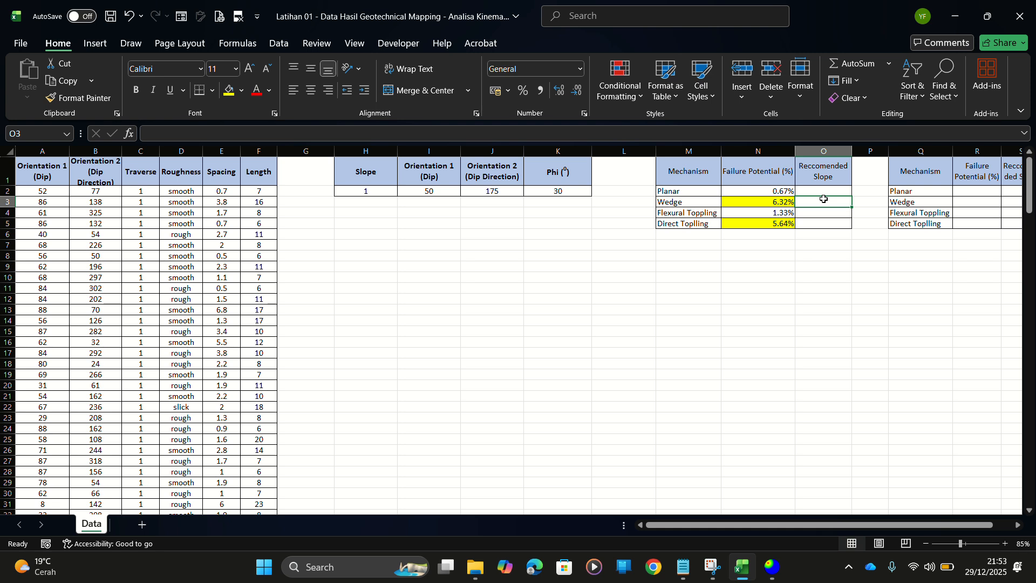
{"action": "left_click", "coordinate": [782, 192]}
{"action": "left_click", "coordinate": [785, 214]}
{"action": "left_click", "coordinate": [785, 196]}
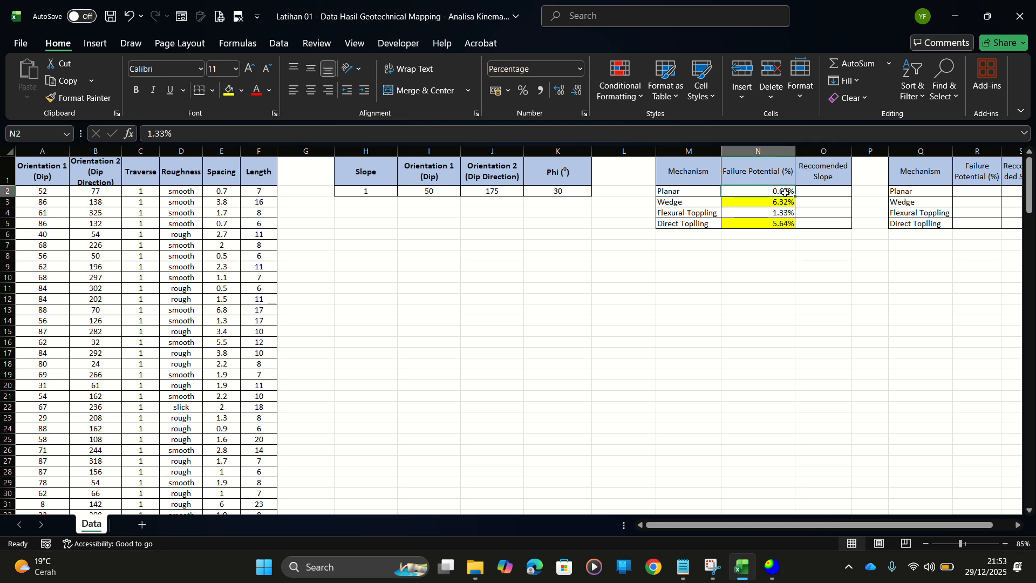
{"action": "left_click", "coordinate": [786, 214]}
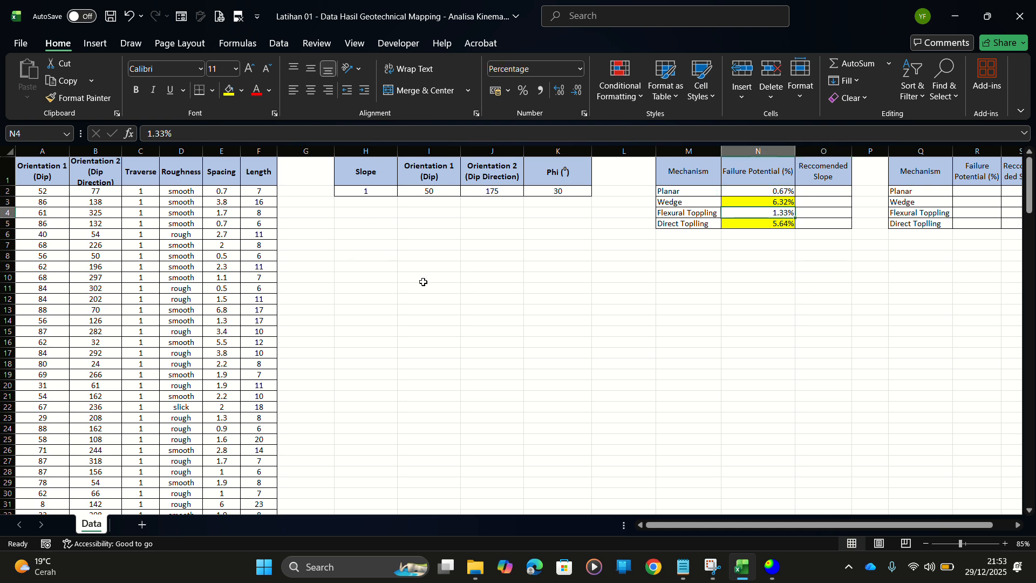
{"action": "left_click", "coordinate": [440, 192]}
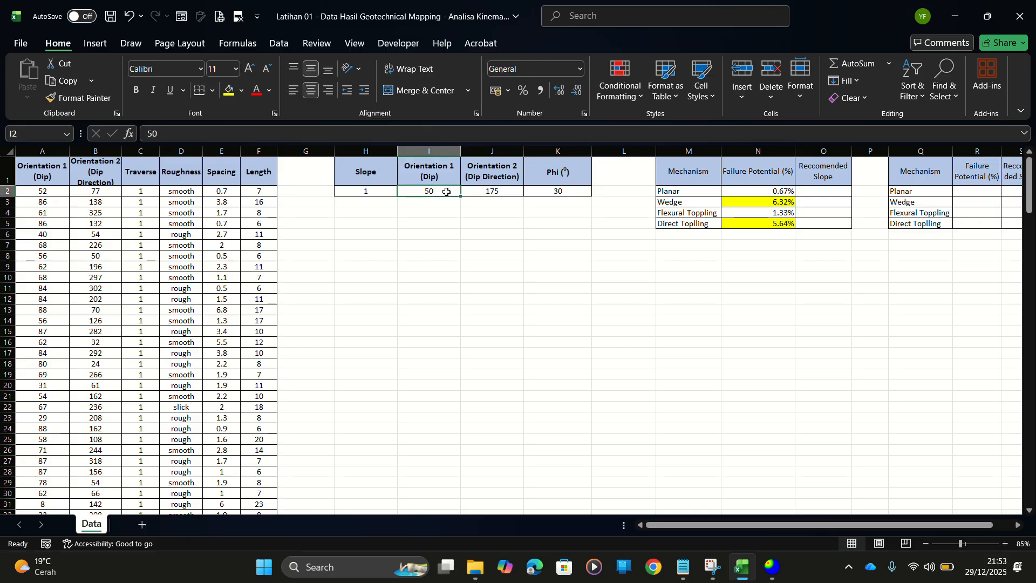
Enter 50 as the recommended slope for the planar and flexural toppling mechanisms in cells O2 and O4
{"action": "left_click", "coordinate": [820, 191]}
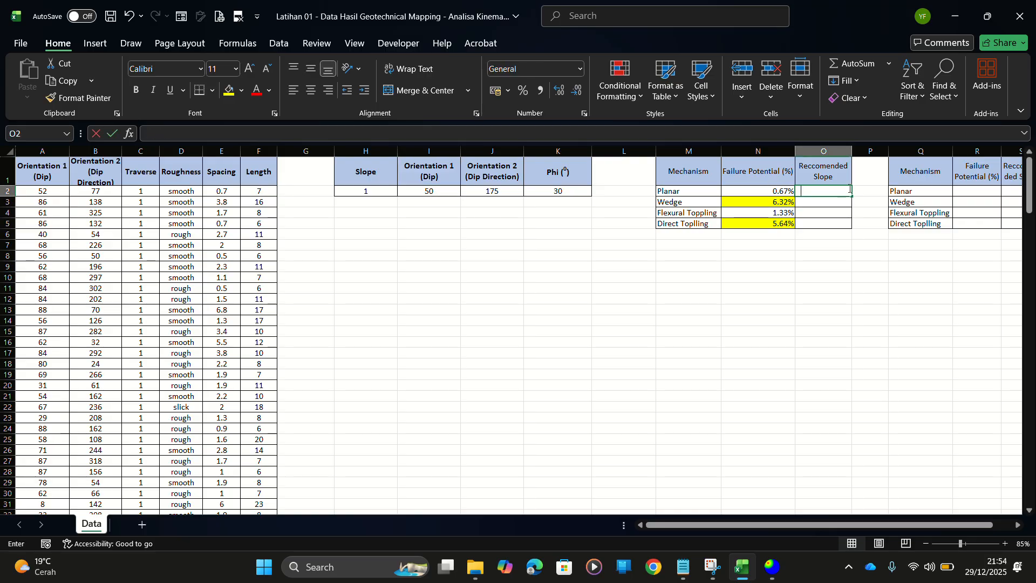
{"action": "type", "text": "50"}
{"action": "key", "text": "Return"}
{"action": "key", "text": "Return"}
{"action": "type", "text": "50"}
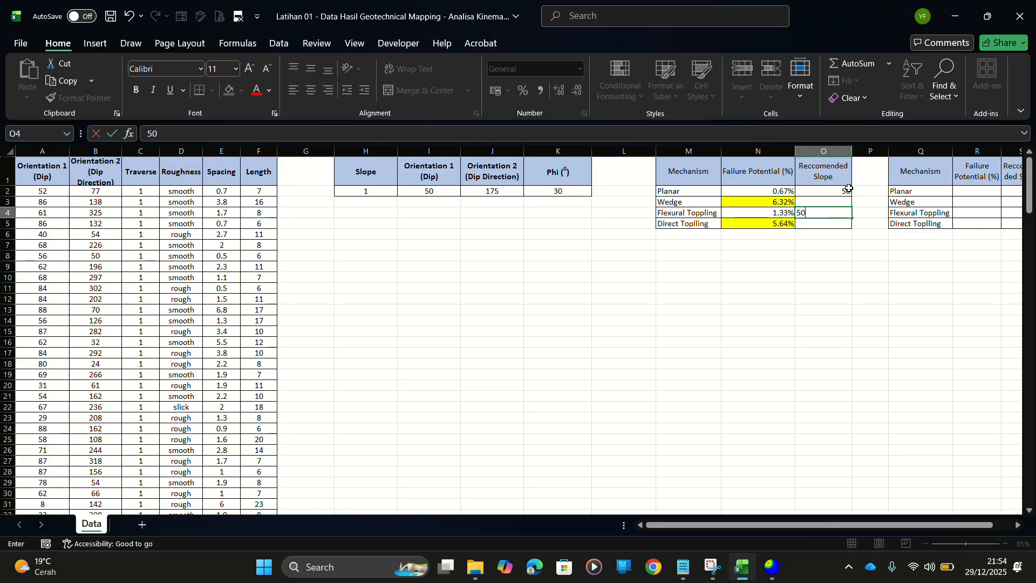
{"action": "left_click", "coordinate": [778, 287]}
Examine the highlighted wedge and direct toppling failure potentials to decide which mechanism needs a slope sensitivity check first
{"action": "left_click", "coordinate": [775, 202]}
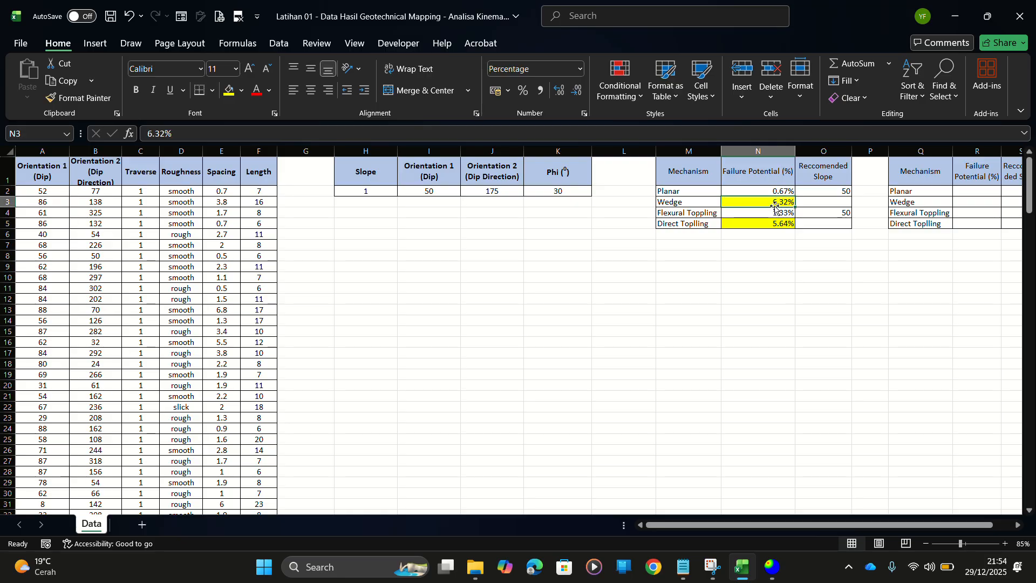
{"action": "left_click", "coordinate": [774, 225]}
{"action": "left_click", "coordinate": [776, 204]}
{"action": "left_click", "coordinate": [778, 223]}
{"action": "left_click", "coordinate": [777, 201]}
{"action": "left_click", "coordinate": [775, 221]}
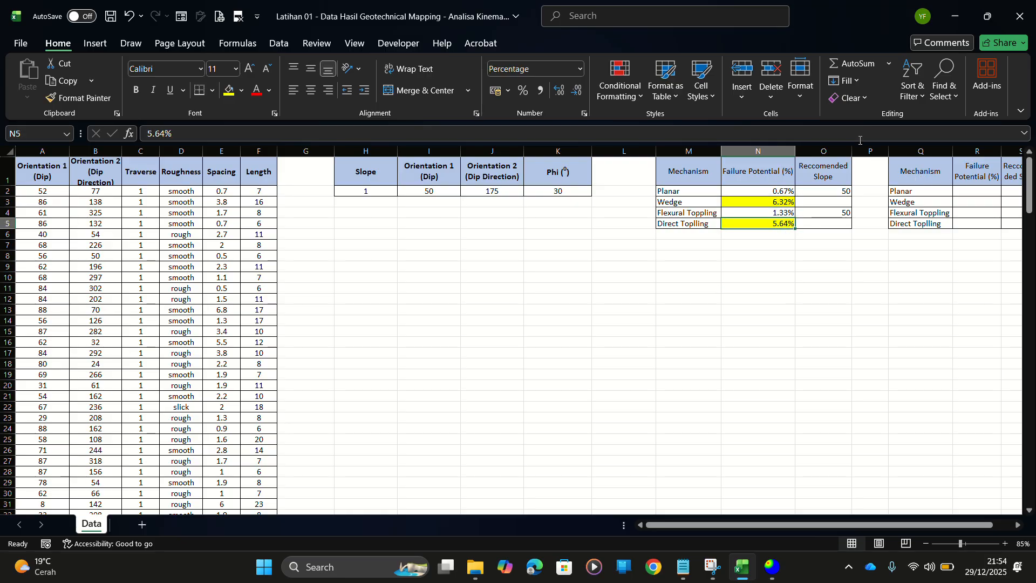
{"action": "scroll", "coordinate": [749, 295], "scroll_direction": "down", "scroll_amount": 1}
{"action": "scroll", "coordinate": [689, 305], "scroll_direction": "up", "scroll_amount": 1}
{"action": "left_click", "coordinate": [779, 203]}
{"action": "left_click", "coordinate": [776, 224]}
{"action": "key", "text": "alt+Tab"}
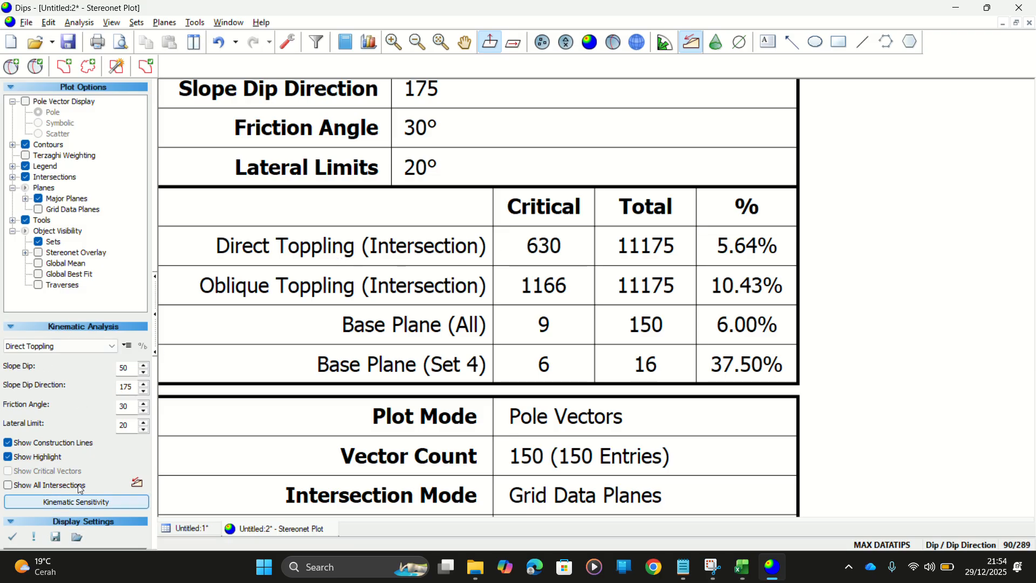
{"action": "key", "text": "alt+Tab"}
{"action": "left_click_drag", "start_coordinate": [674, 202], "coordinate": [845, 204]}
{"action": "left_click", "coordinate": [749, 321]}
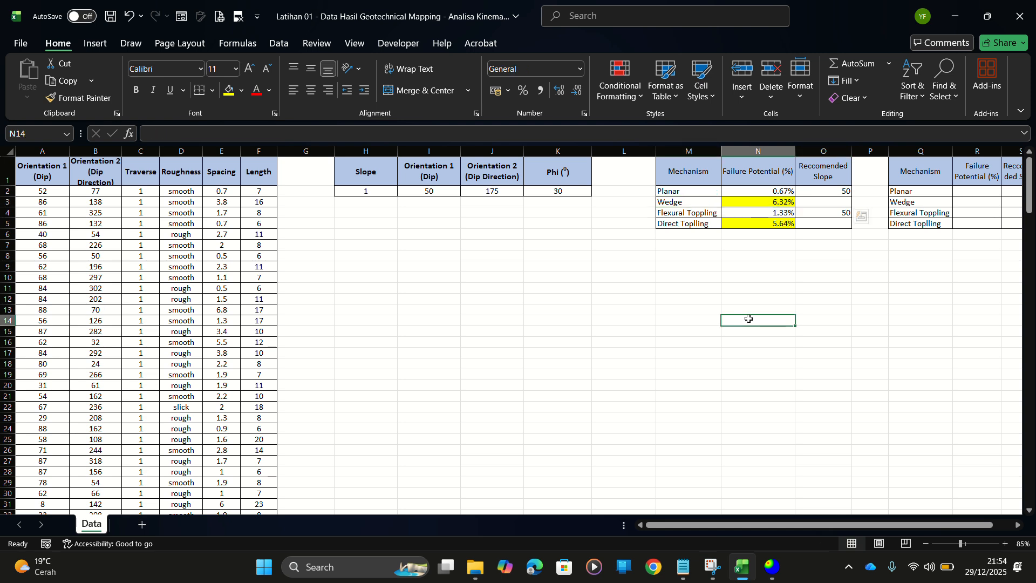
{"action": "left_click", "coordinate": [683, 204]}
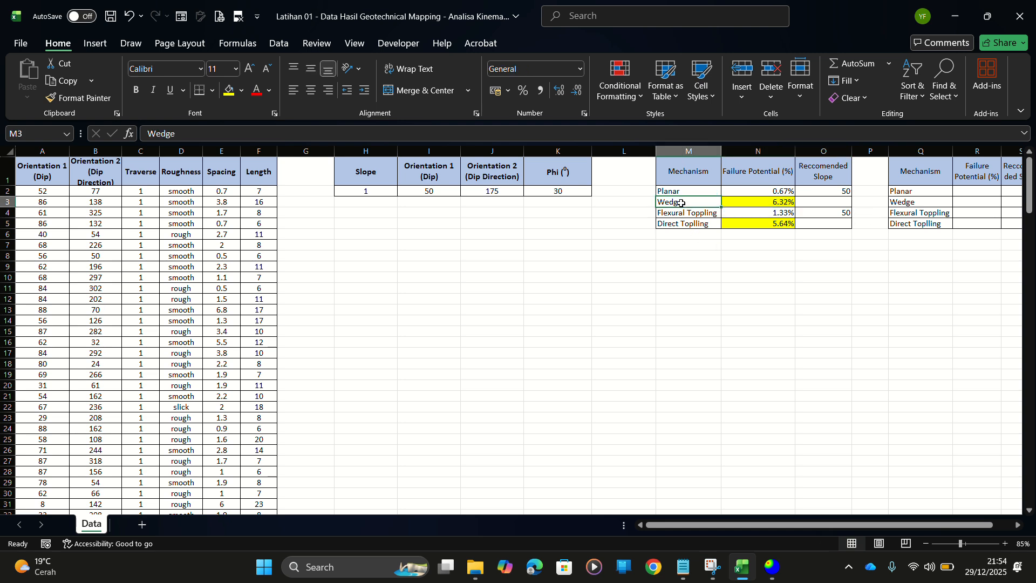
{"action": "left_click", "coordinate": [786, 204]}
Switch to Dips and change the kinematic analysis failure mode to Wedge Sliding
{"action": "key", "text": "alt+Tab"}
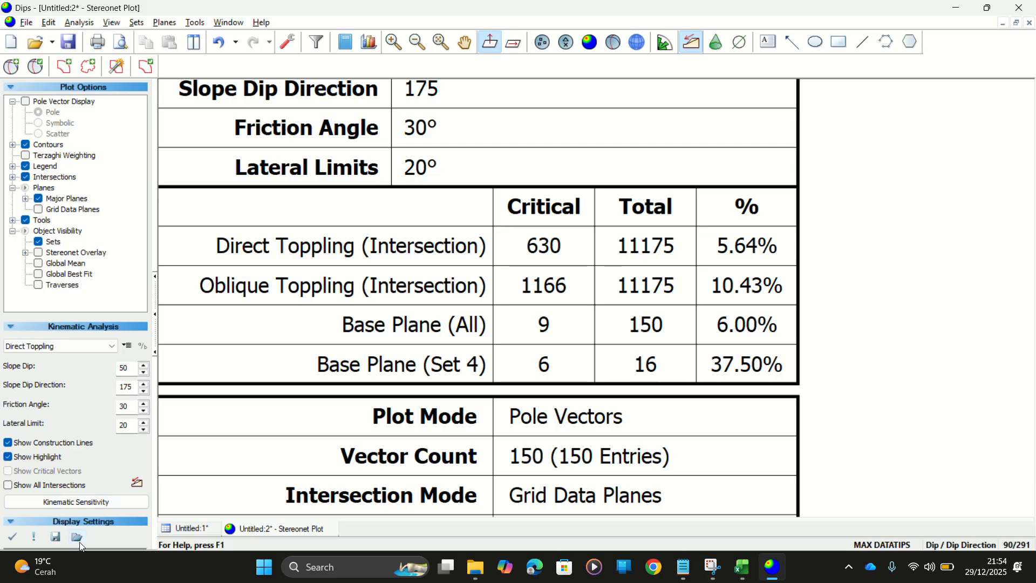
{"action": "left_click", "coordinate": [75, 503]}
{"action": "left_click", "coordinate": [643, 367]}
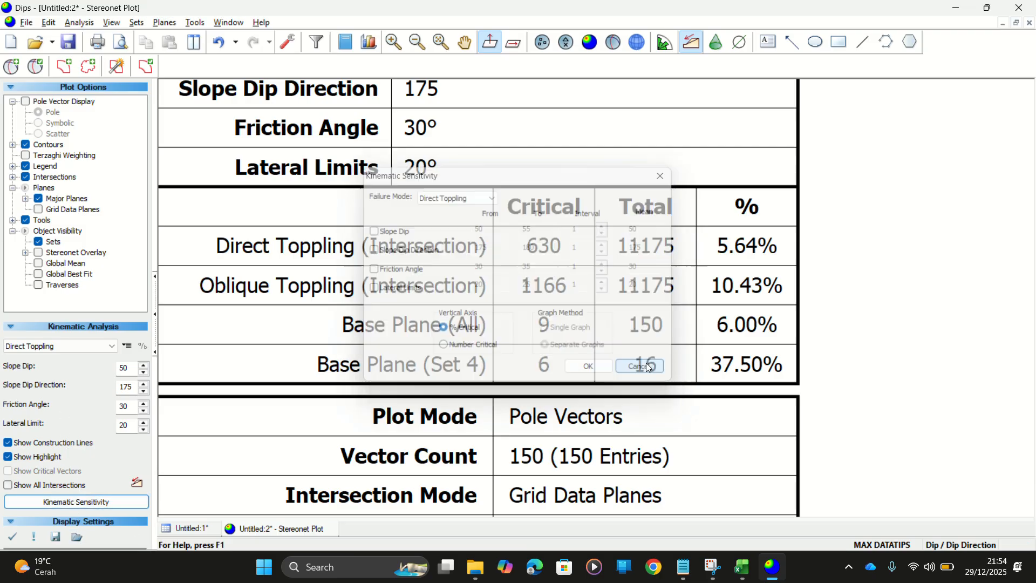
{"action": "left_click", "coordinate": [55, 346]}
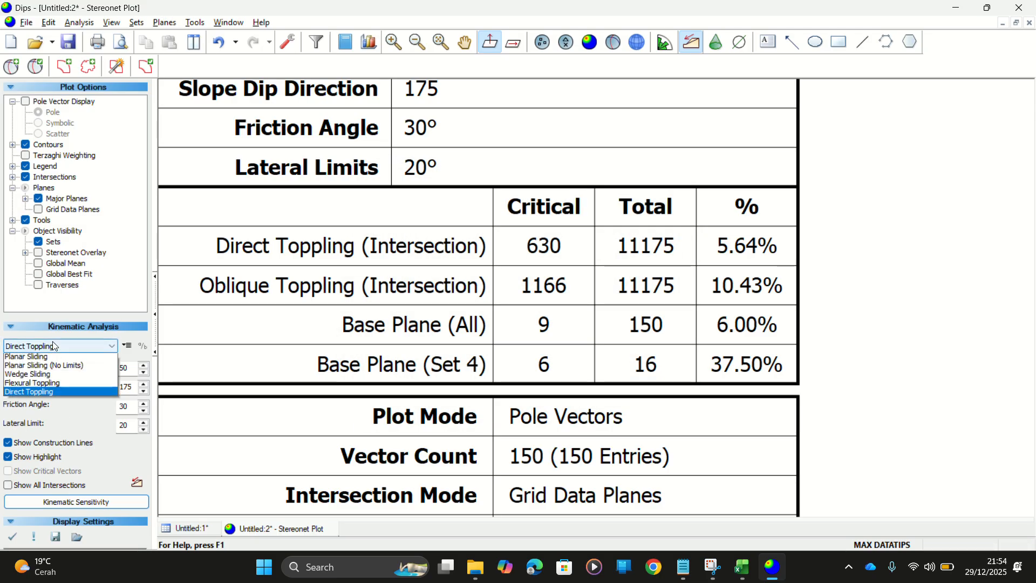
{"action": "left_click", "coordinate": [45, 378]}
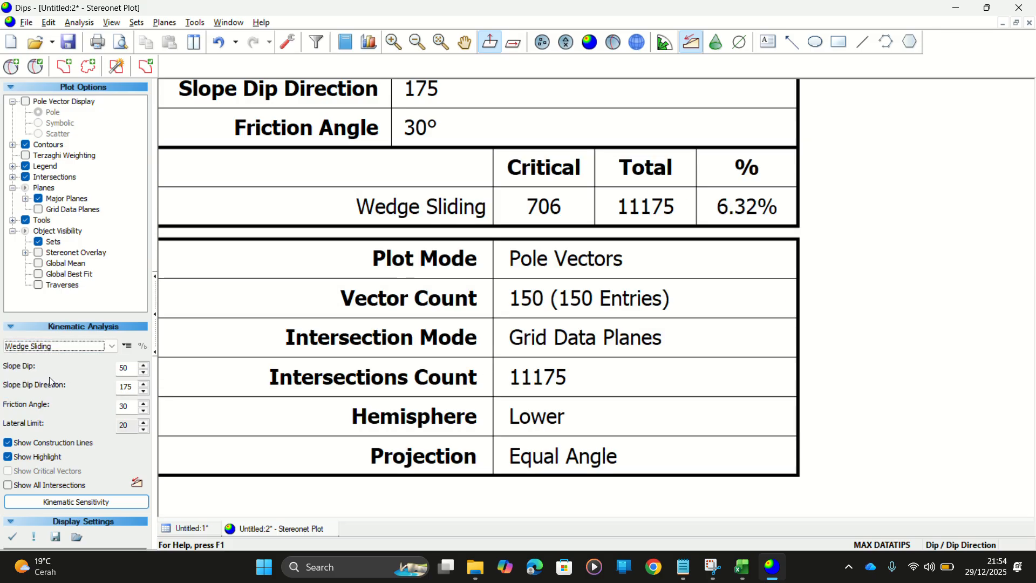
Plot the kinematic sensitivity of wedge sliding as critical percentage against slope dip from 0 to 55 at an interval of 1
{"action": "left_click", "coordinate": [76, 501]}
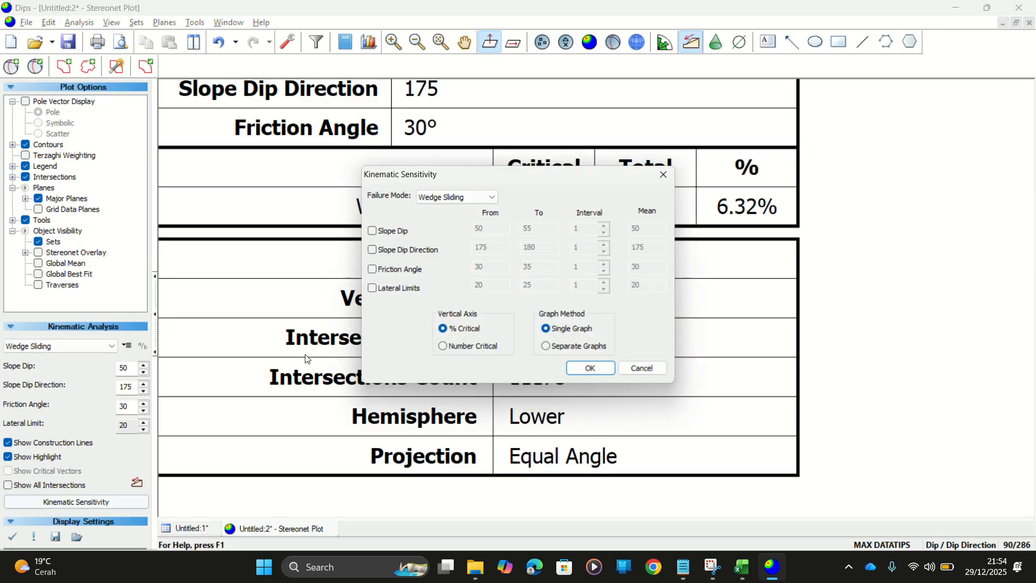
{"action": "left_click", "coordinate": [373, 231]}
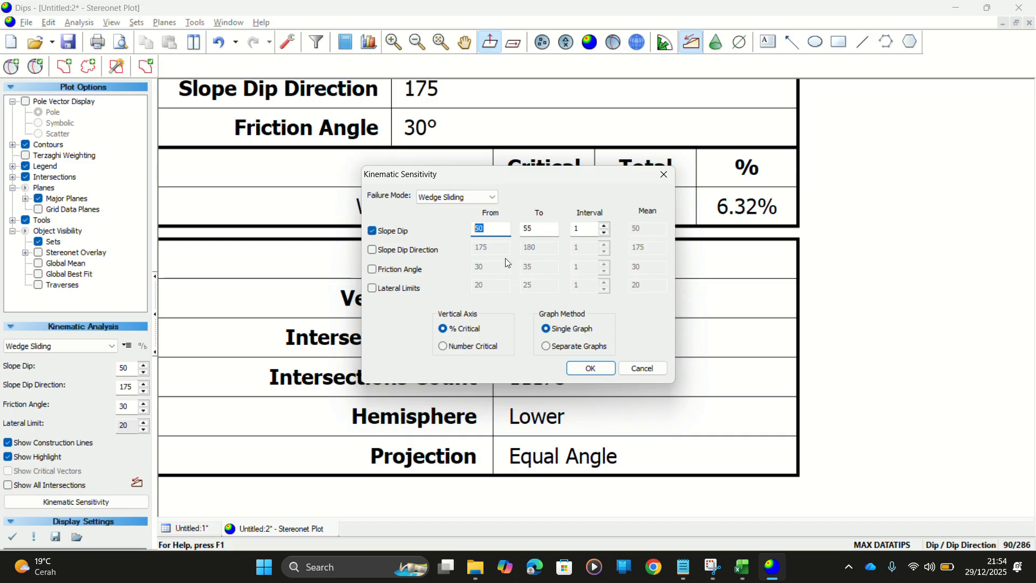
{"action": "double_click", "coordinate": [526, 229]}
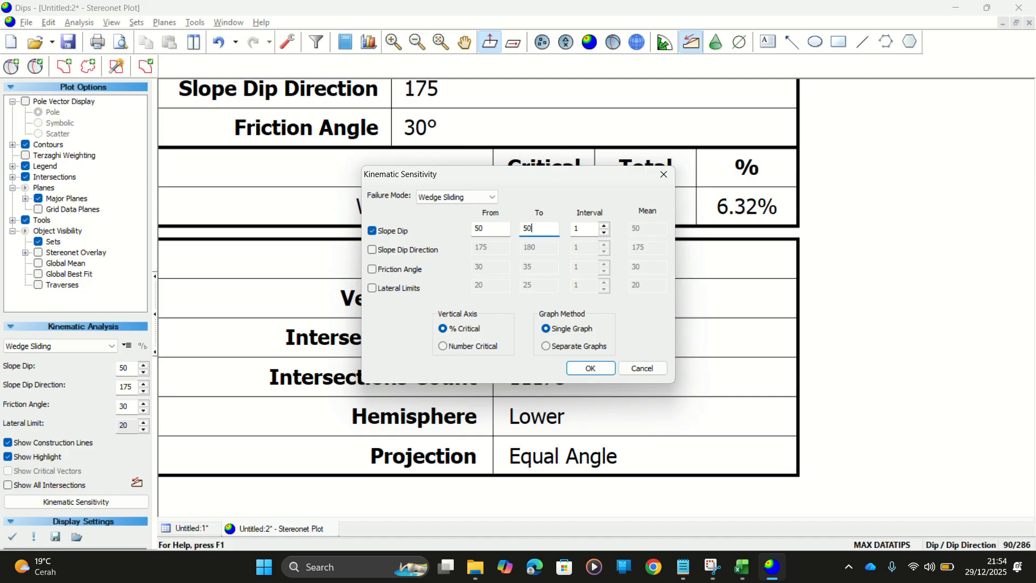
{"action": "key", "text": "shift+Tab"}
{"action": "type", "text": "55"}
{"action": "key", "text": "shift+Tab"}
{"action": "type", "text": "0"}
{"action": "left_click", "coordinate": [588, 372]}
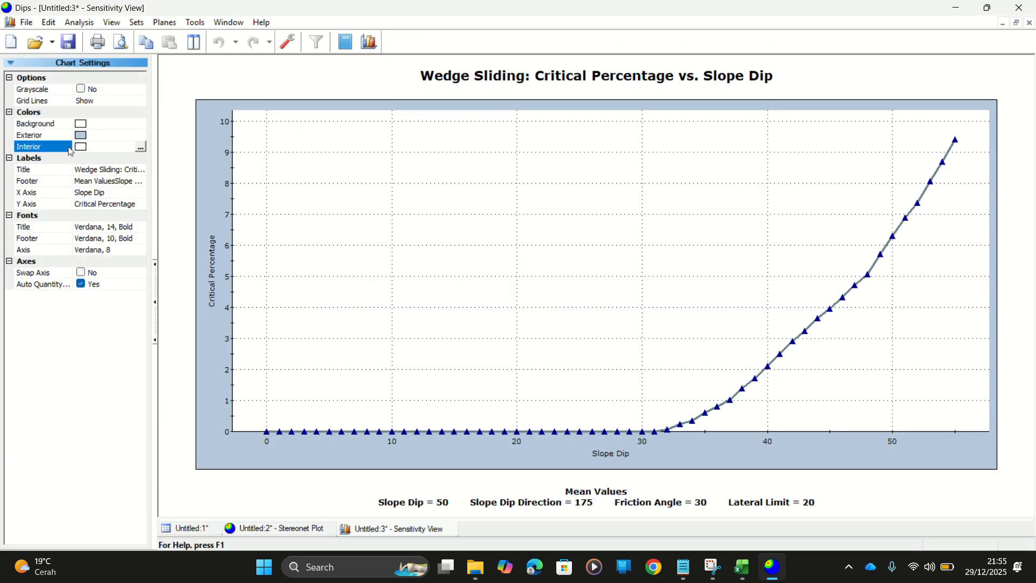
Examine the wedge sliding critical percentages at slope dips 47, 48, 50 and 51, and compare the curve with the wedge potential in the Excel workbook
{"action": "scroll", "coordinate": [842, 295], "scroll_direction": "down", "scroll_amount": 2}
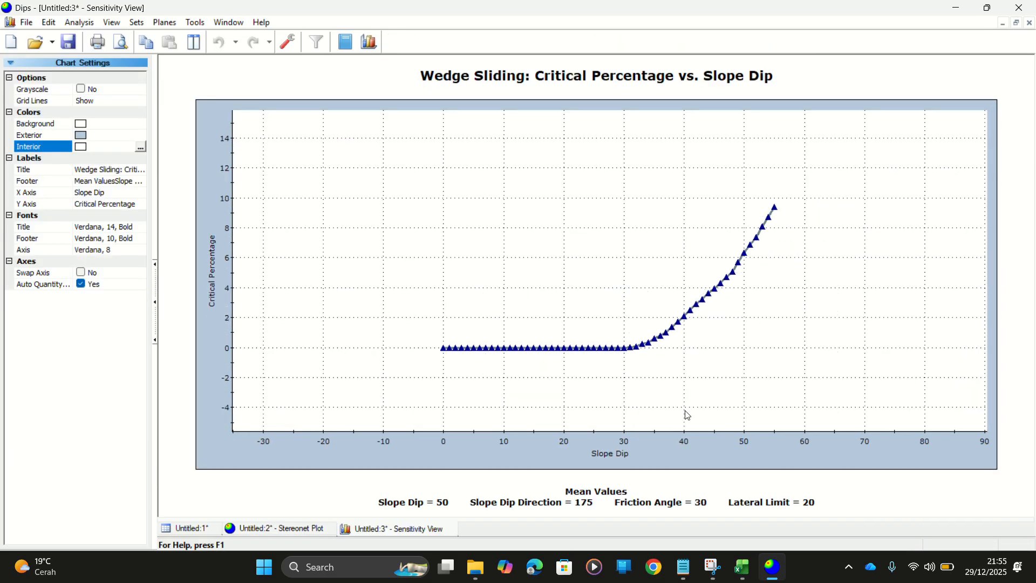
{"action": "scroll", "coordinate": [734, 402], "scroll_direction": "up", "scroll_amount": 2}
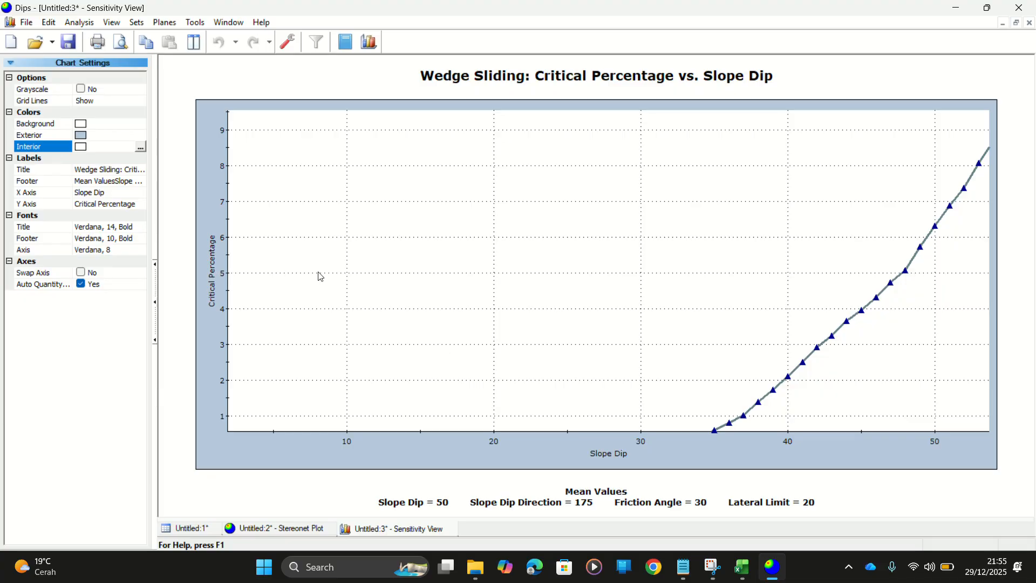
{"action": "scroll", "coordinate": [809, 291], "scroll_direction": "up", "scroll_amount": 1}
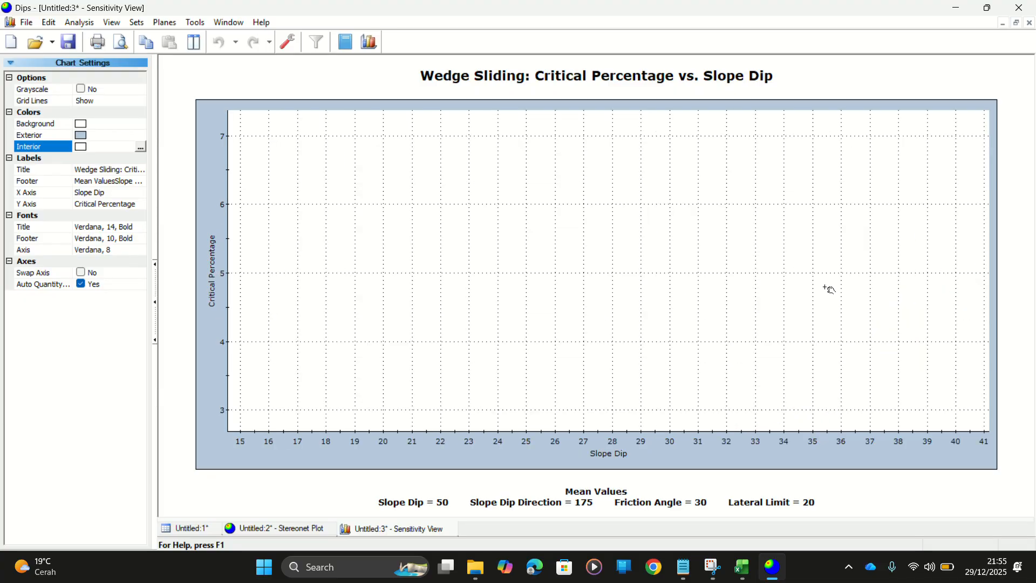
{"action": "left_click_drag", "start_coordinate": [824, 287], "coordinate": [303, 234]}
{"action": "left_click_drag", "start_coordinate": [874, 264], "coordinate": [529, 247]}
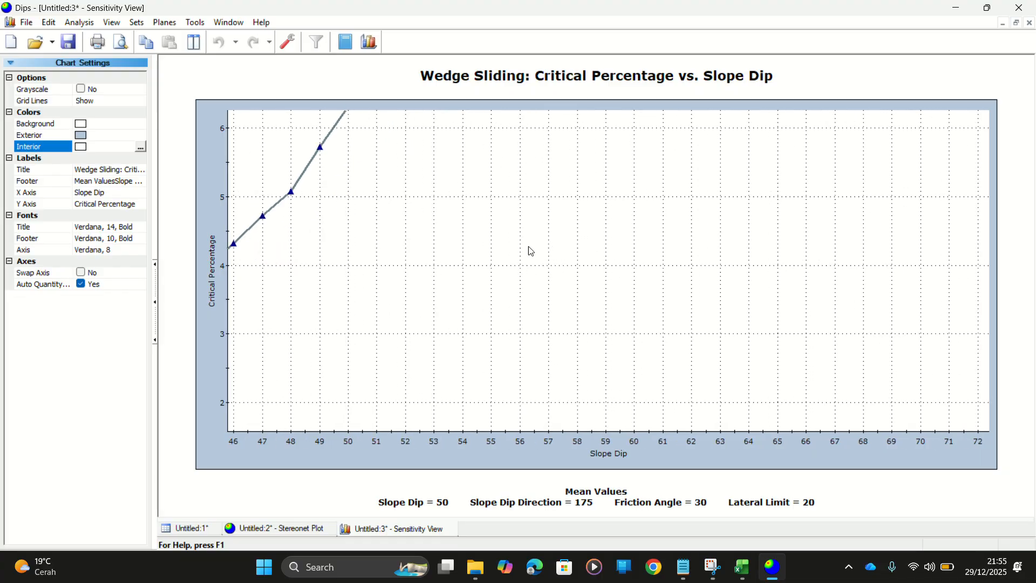
{"action": "scroll", "coordinate": [252, 189], "scroll_direction": "up", "scroll_amount": 3}
{"action": "scroll", "coordinate": [256, 188], "scroll_direction": "down", "scroll_amount": 4}
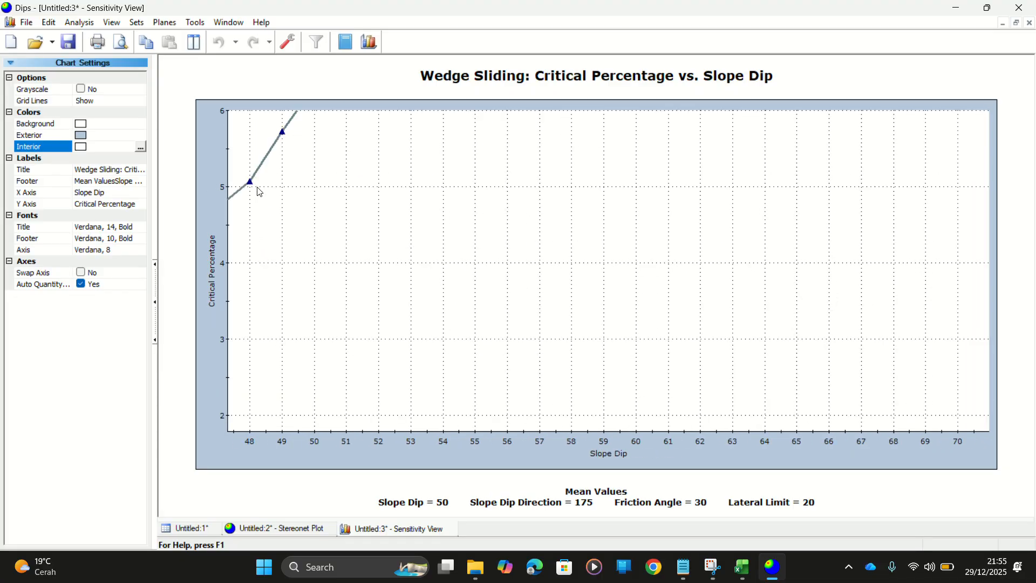
{"action": "left_click_drag", "start_coordinate": [289, 177], "coordinate": [398, 220]}
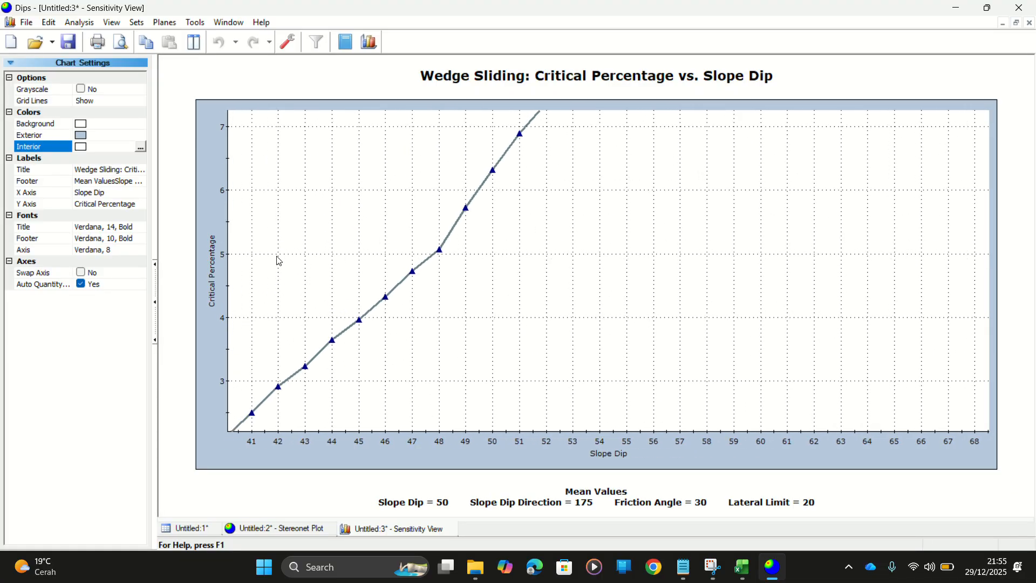
{"action": "mouse_move", "coordinate": [442, 255]}
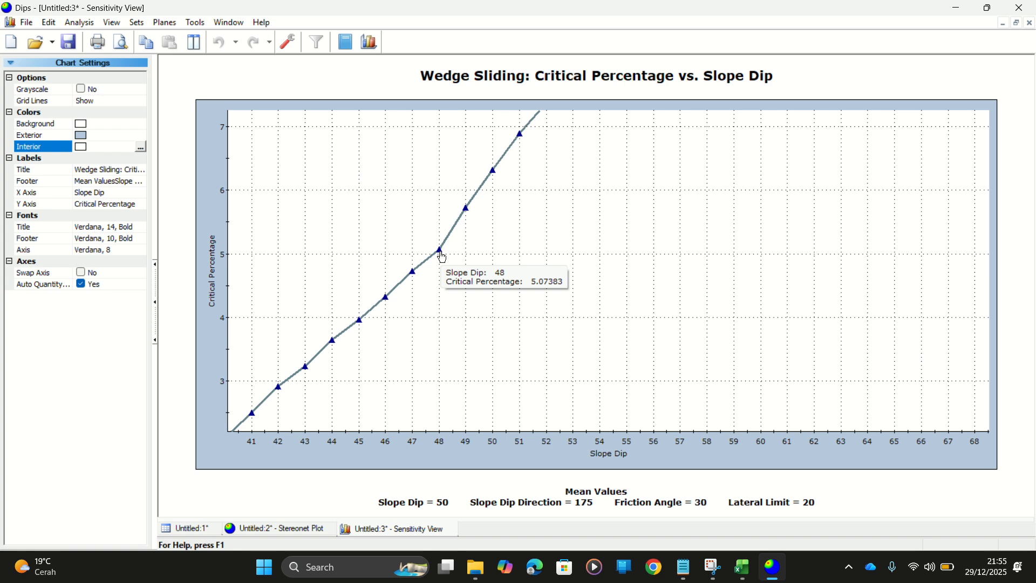
{"action": "mouse_move", "coordinate": [413, 275]}
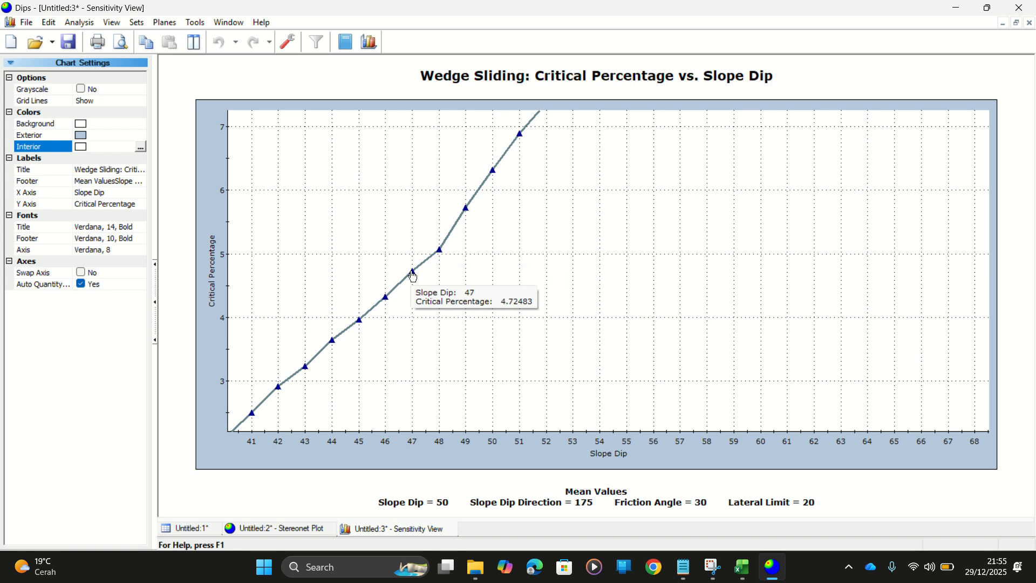
{"action": "mouse_move", "coordinate": [520, 141]}
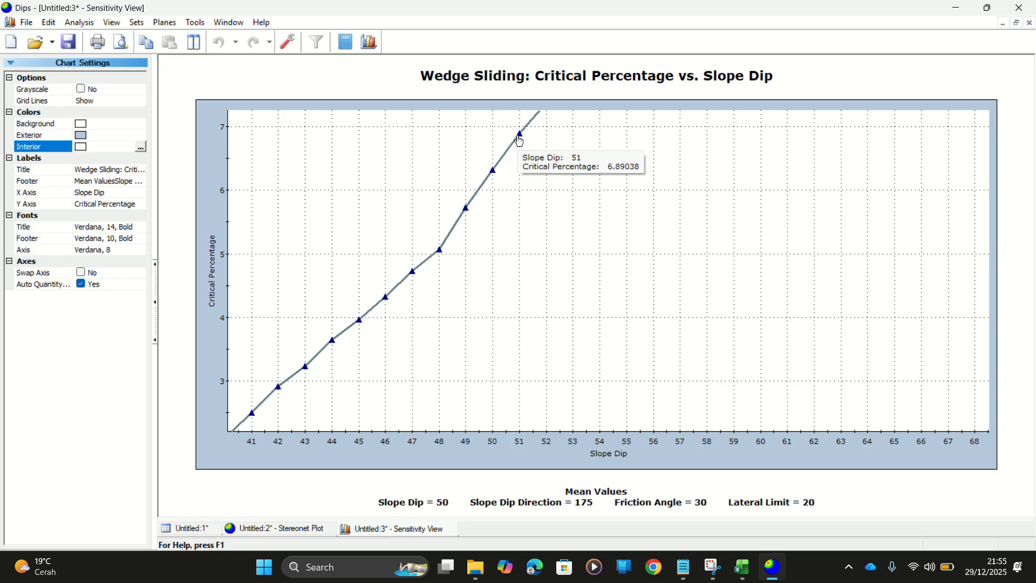
{"action": "mouse_move", "coordinate": [496, 175]}
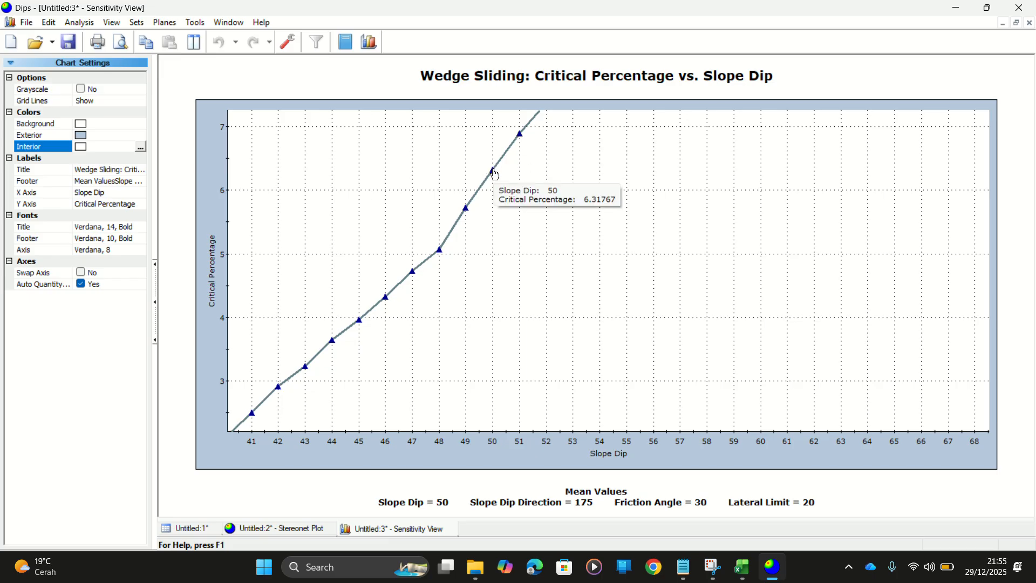
{"action": "key", "text": "alt+Tab"}
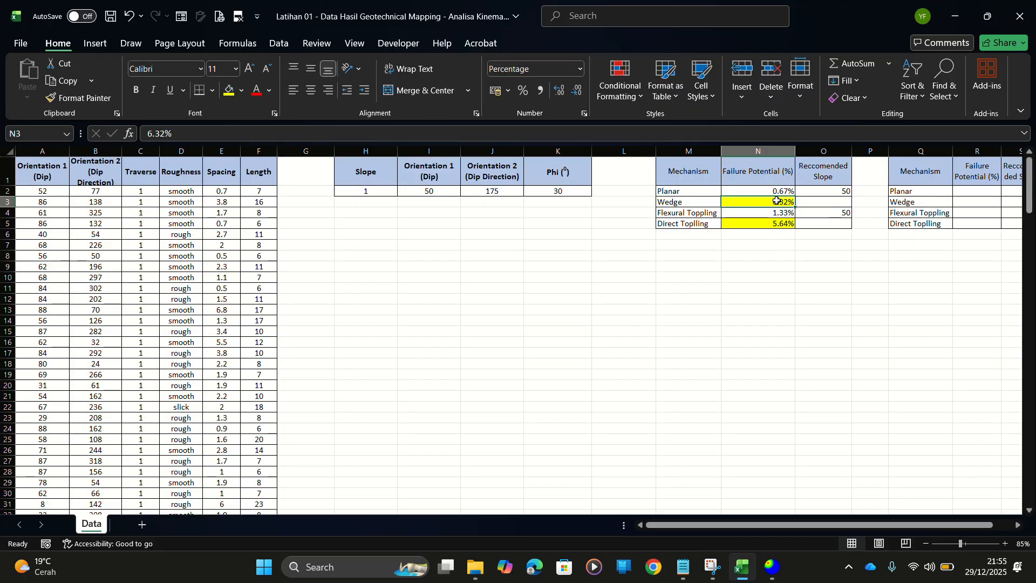
{"action": "key", "text": "alt+Tab"}
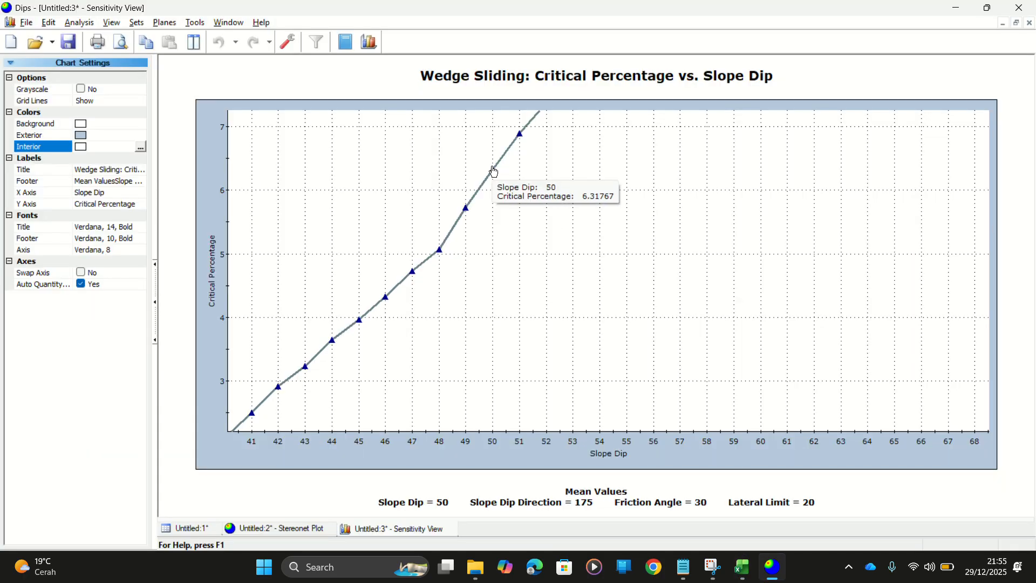
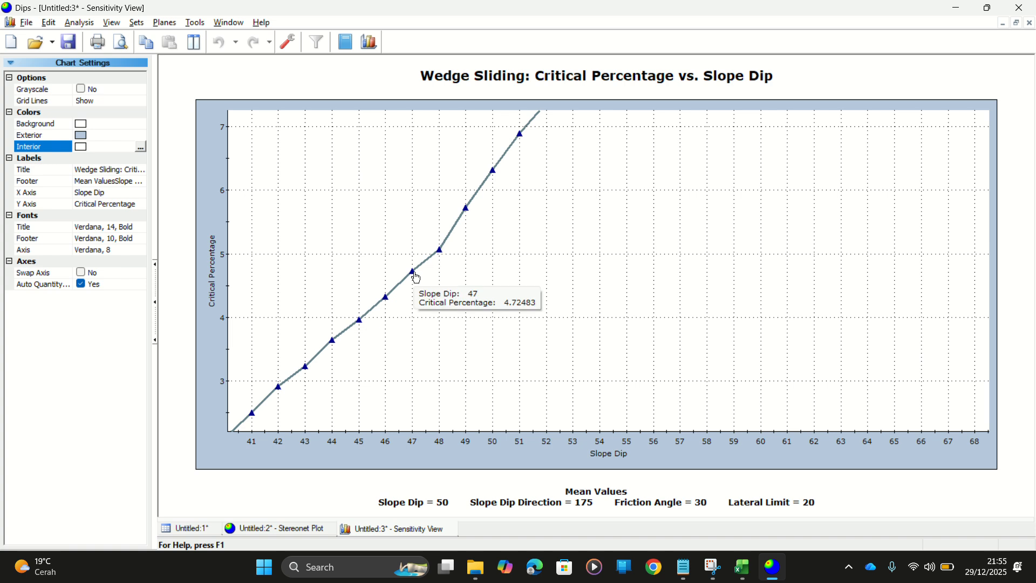
Switch to the Excel workbook and enter 47 as the recommended slope for the Wedge mechanism
{"action": "key", "text": "alt+Tab"}
{"action": "left_click", "coordinate": [869, 266]}
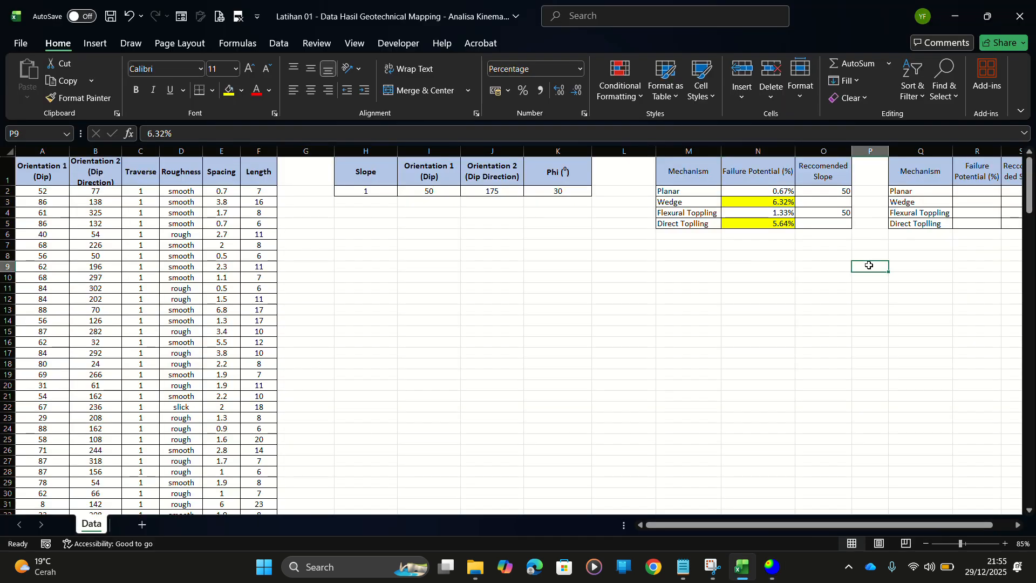
{"action": "left_click", "coordinate": [827, 203]}
{"action": "type", "text": "47"}
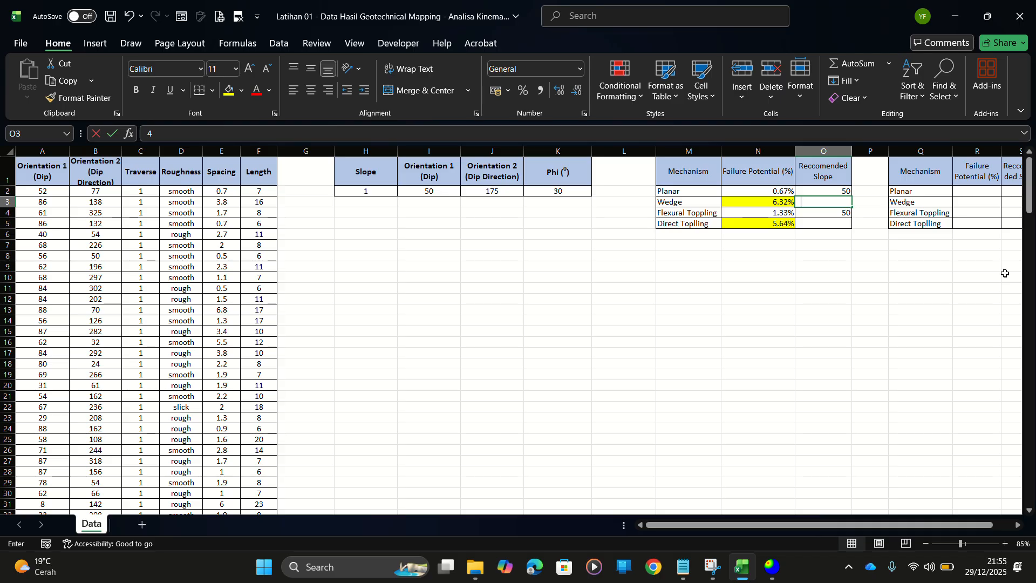
{"action": "left_click", "coordinate": [858, 339]}
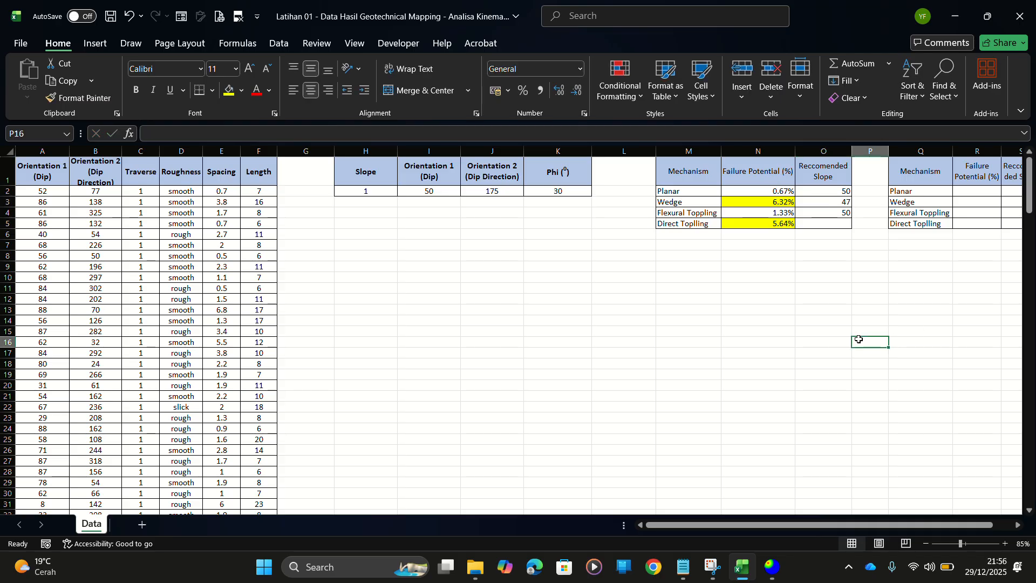
Check the wedge's recommended slope against the Dips curve at slope dips 47 and 48, and review the direct toppling row in Excel
{"action": "left_click", "coordinate": [845, 203]}
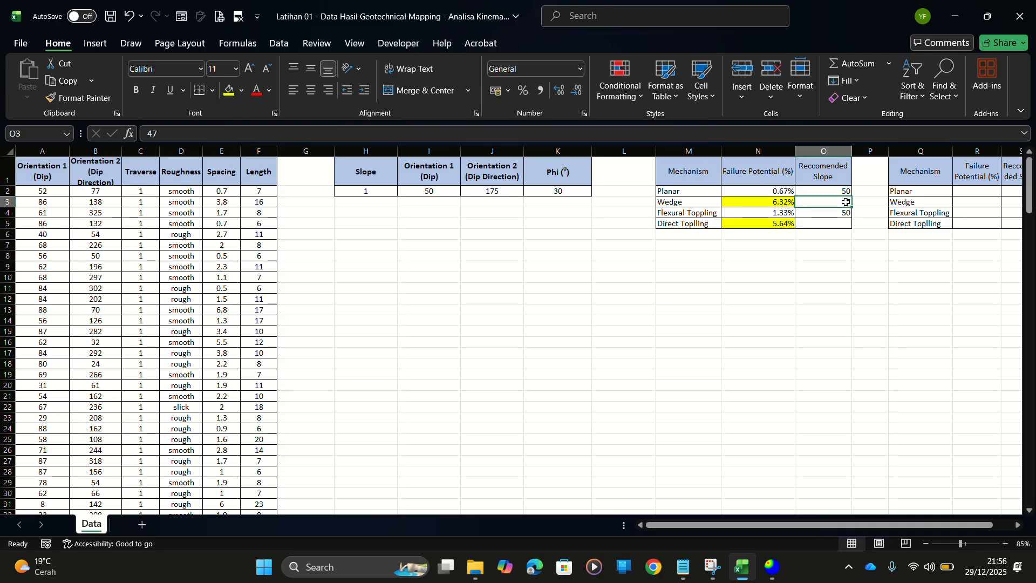
{"action": "key", "text": "alt+Tab"}
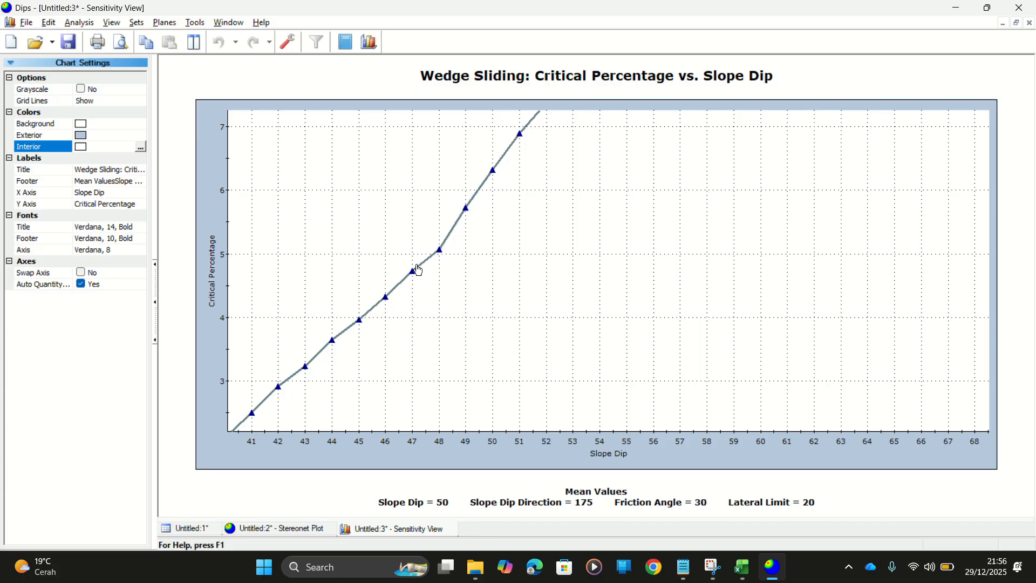
{"action": "mouse_move", "coordinate": [411, 280]}
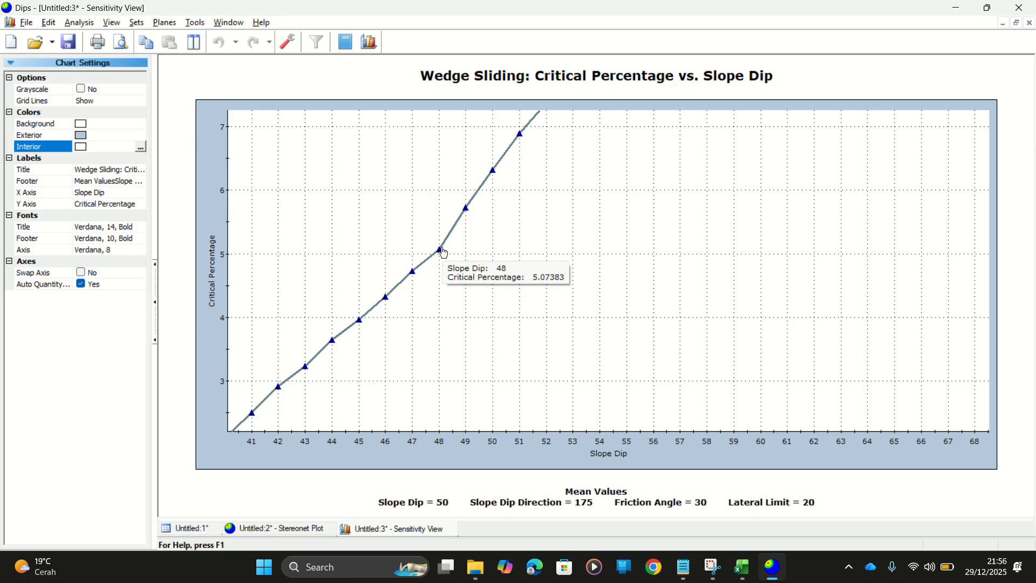
{"action": "key", "text": "alt+Tab"}
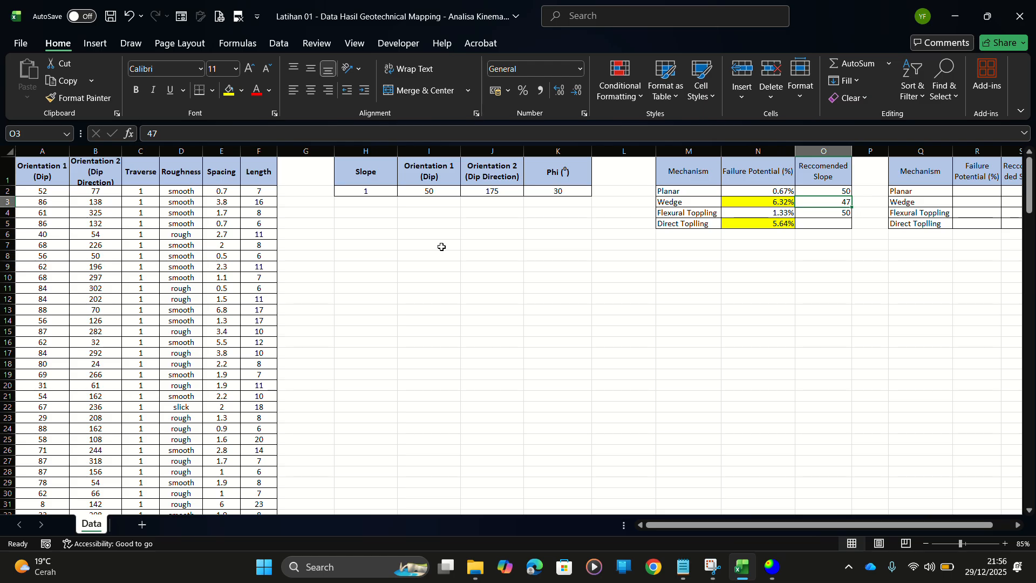
{"action": "left_click", "coordinate": [912, 289]}
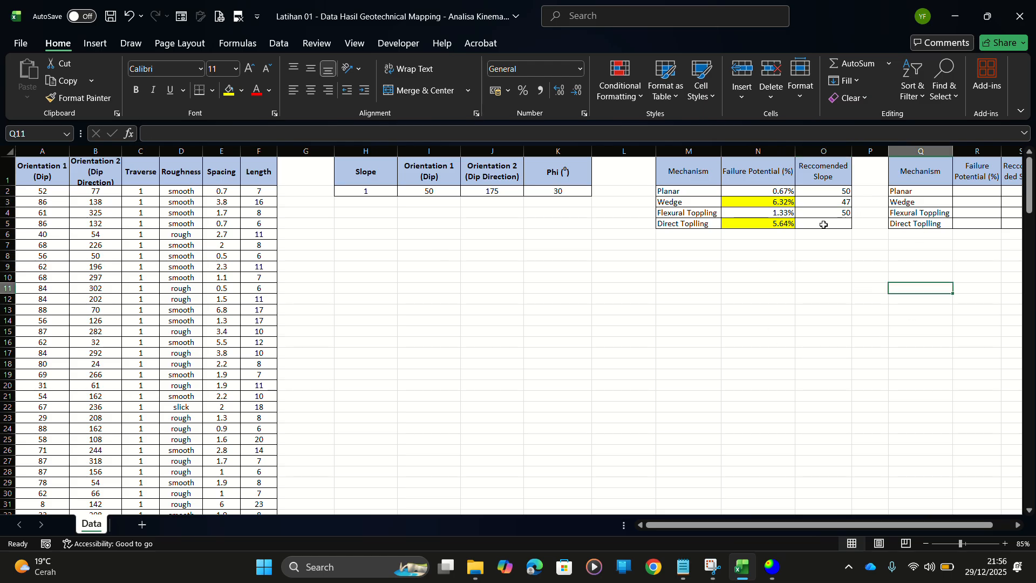
{"action": "left_click", "coordinate": [775, 223]}
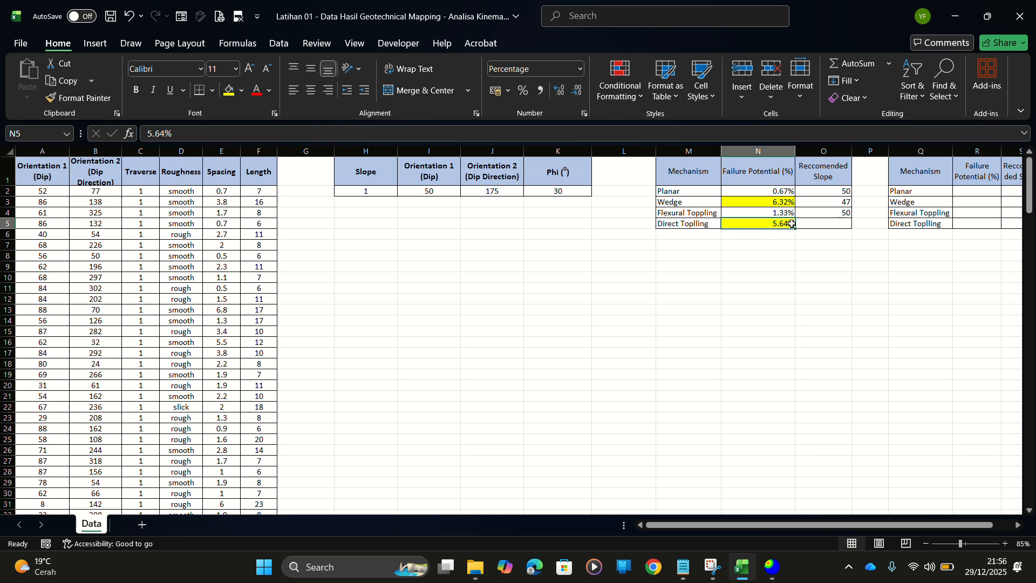
{"action": "left_click", "coordinate": [846, 223]}
{"action": "left_click", "coordinate": [743, 217]}
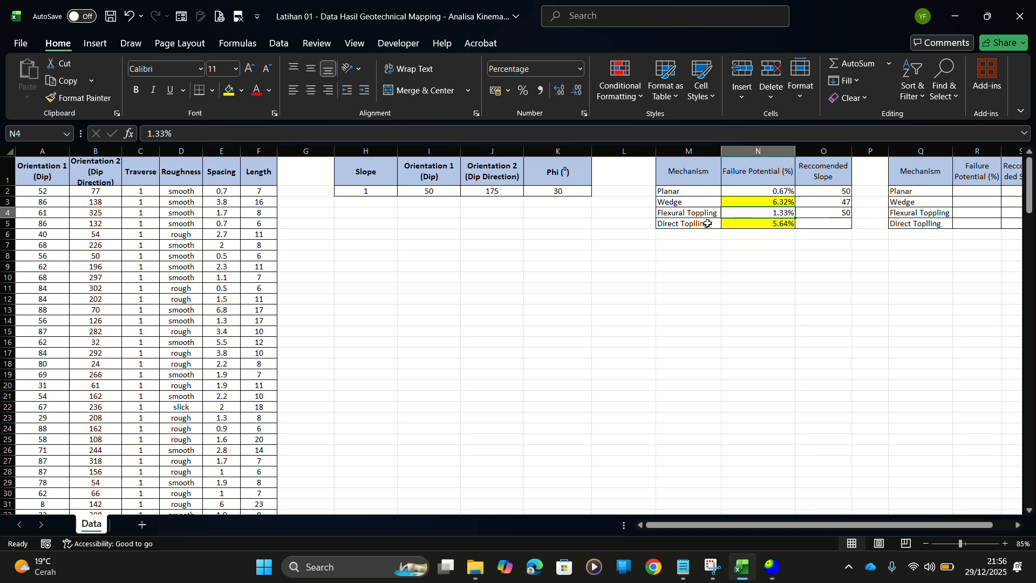
{"action": "left_click", "coordinate": [753, 223]}
{"action": "left_click", "coordinate": [831, 224]}
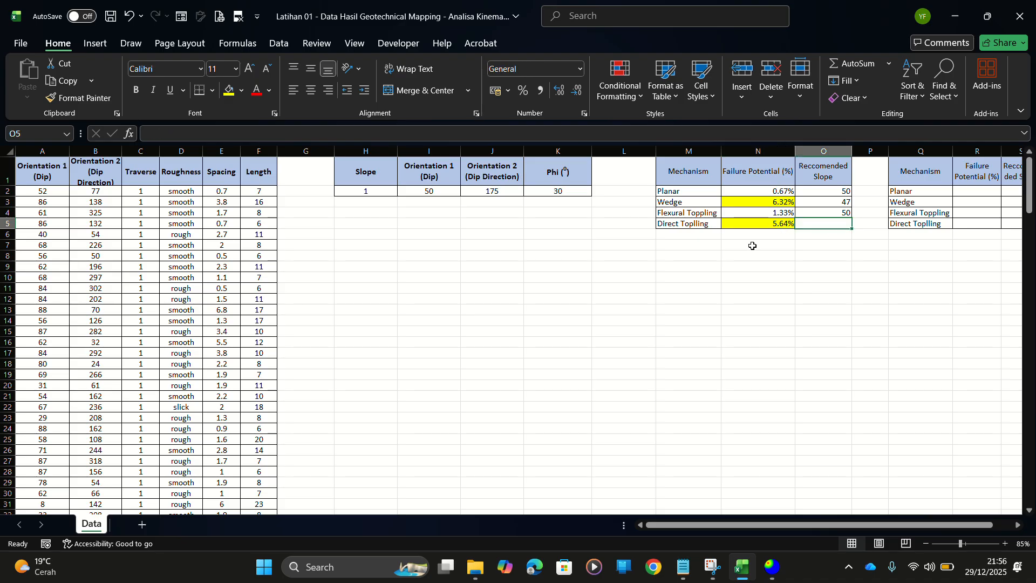
{"action": "scroll", "coordinate": [752, 243], "scroll_direction": "down", "scroll_amount": 3}
{"action": "scroll", "coordinate": [715, 257], "scroll_direction": "up", "scroll_amount": 3}
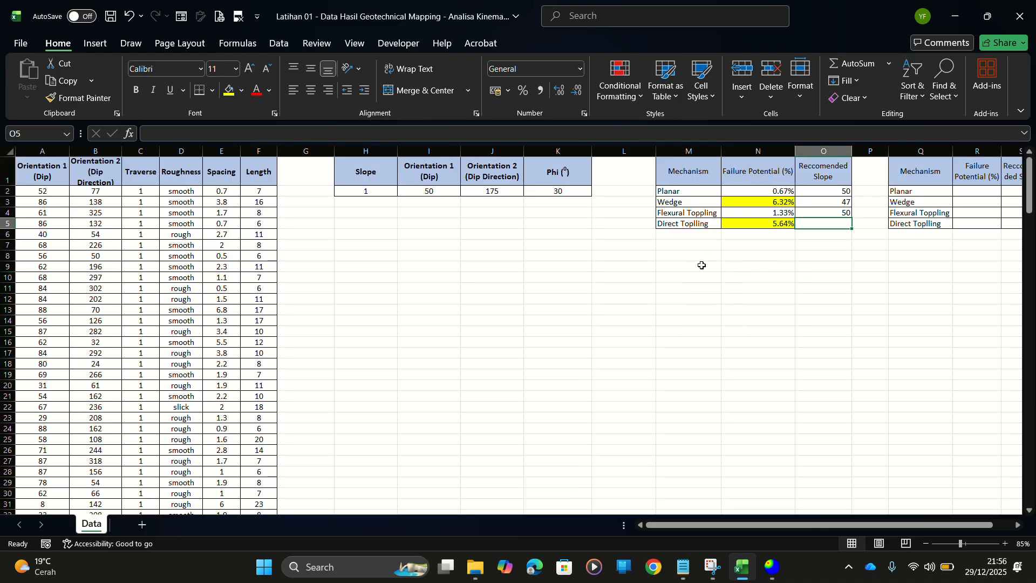
{"action": "left_click", "coordinate": [791, 233]}
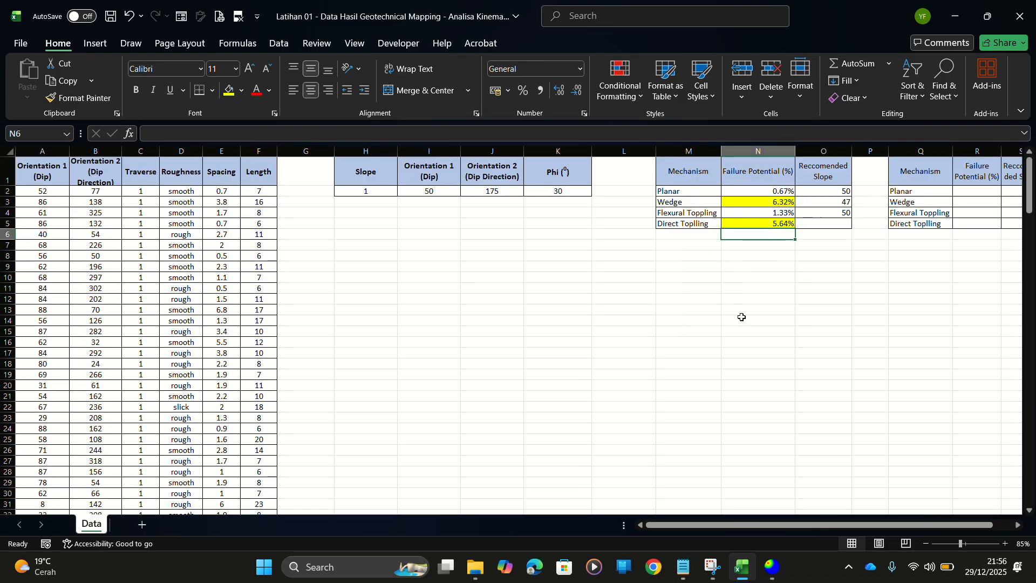
{"action": "left_click", "coordinate": [835, 203]}
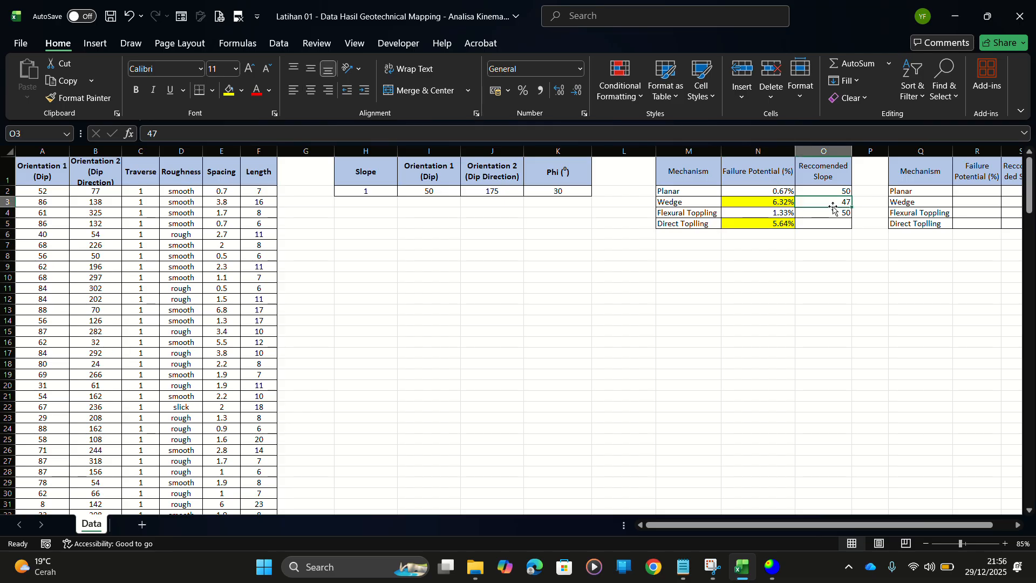
Switch to Dips, close the wedge sliding sensitivity chart, and set the kinematic analysis slope dip to 47
{"action": "key", "text": "alt+Tab"}
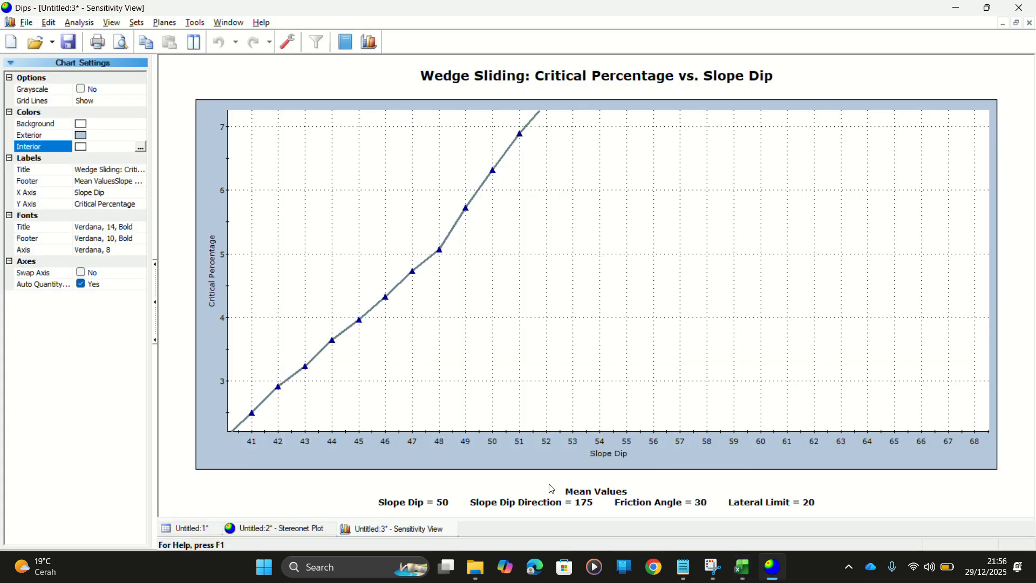
{"action": "left_click", "coordinate": [1030, 23]}
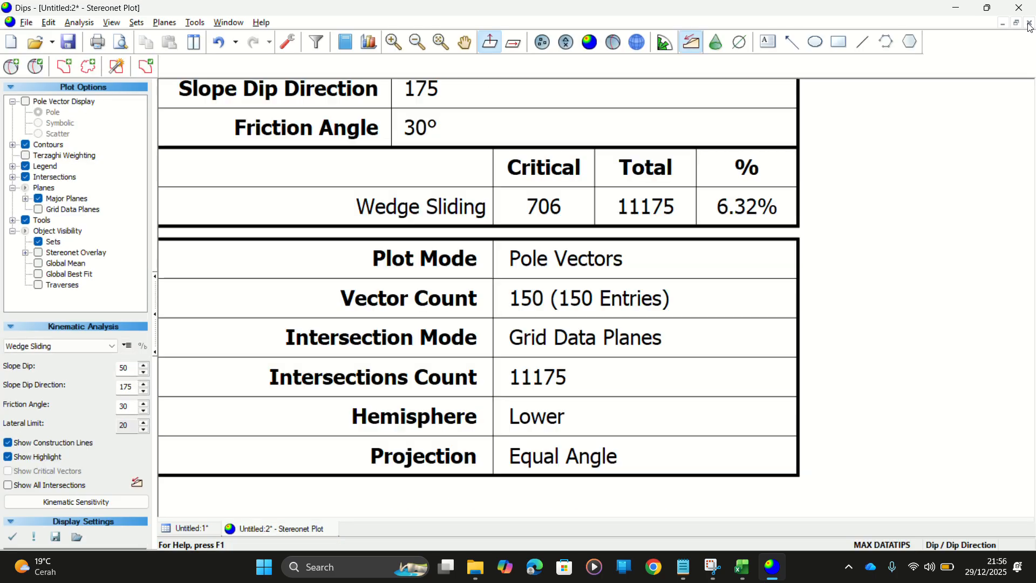
{"action": "scroll", "coordinate": [558, 303], "scroll_direction": "down", "scroll_amount": 2}
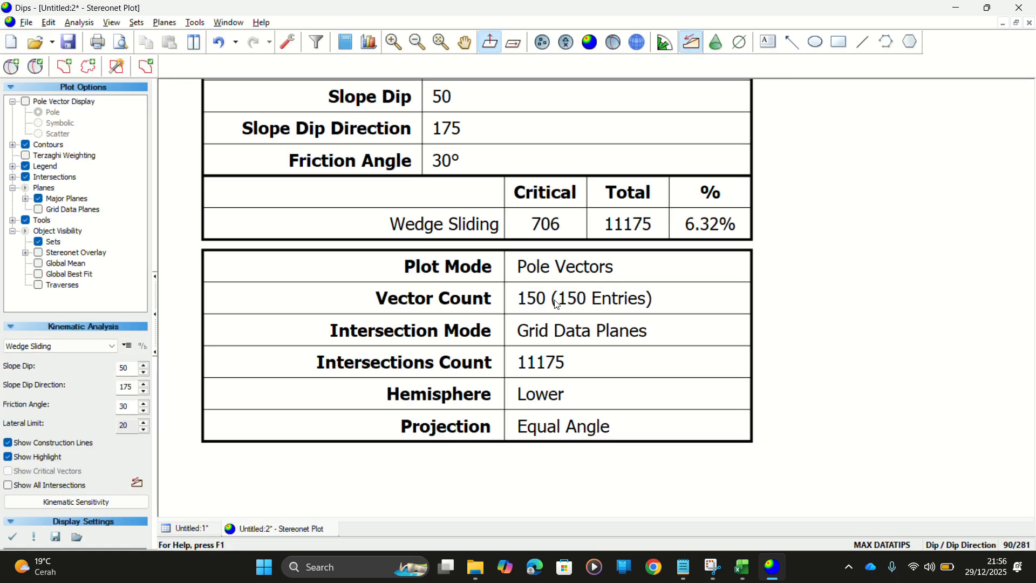
{"action": "scroll", "coordinate": [557, 304], "scroll_direction": "down", "scroll_amount": 4}
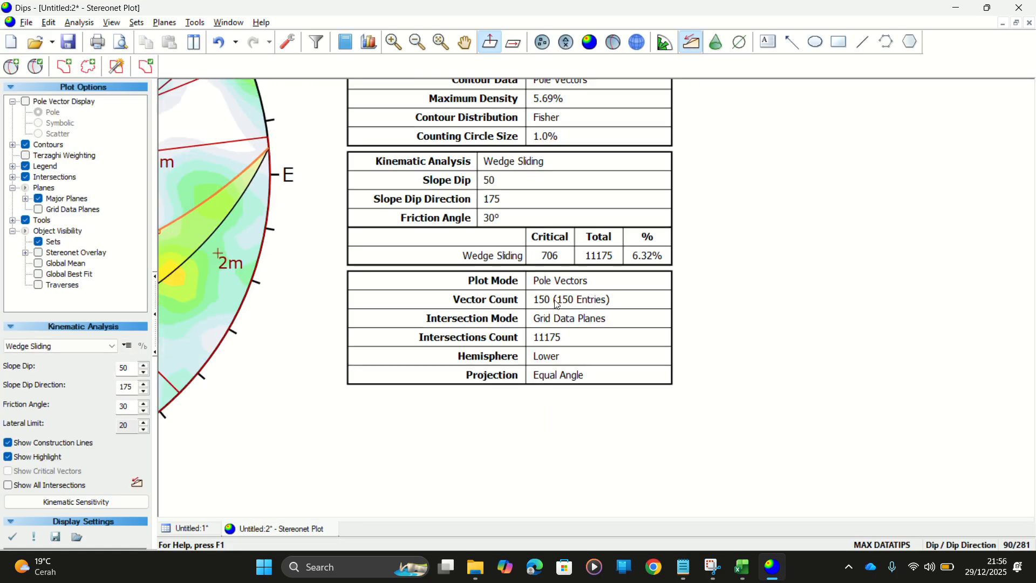
{"action": "scroll", "coordinate": [557, 304], "scroll_direction": "down", "scroll_amount": 1}
{"action": "scroll", "coordinate": [558, 303], "scroll_direction": "down", "scroll_amount": 1}
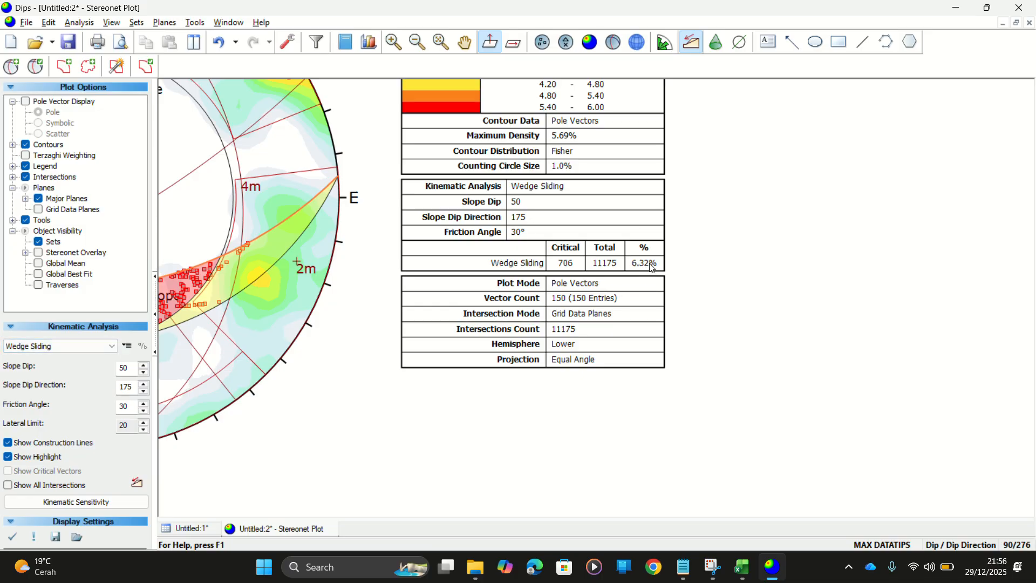
{"action": "double_click", "coordinate": [125, 368]}
{"action": "type", "text": "47"}
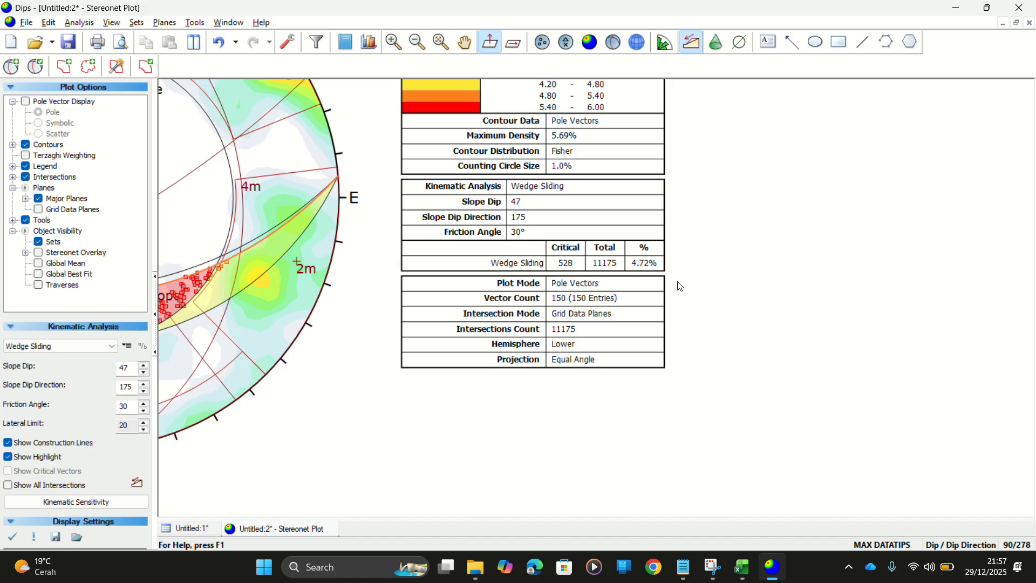
Compare the stereonet's wedge sliding percentage at the reduced slope dip with the wedge entries in the Excel workbook, and review the direct toppling potential
{"action": "key", "text": "alt+Tab"}
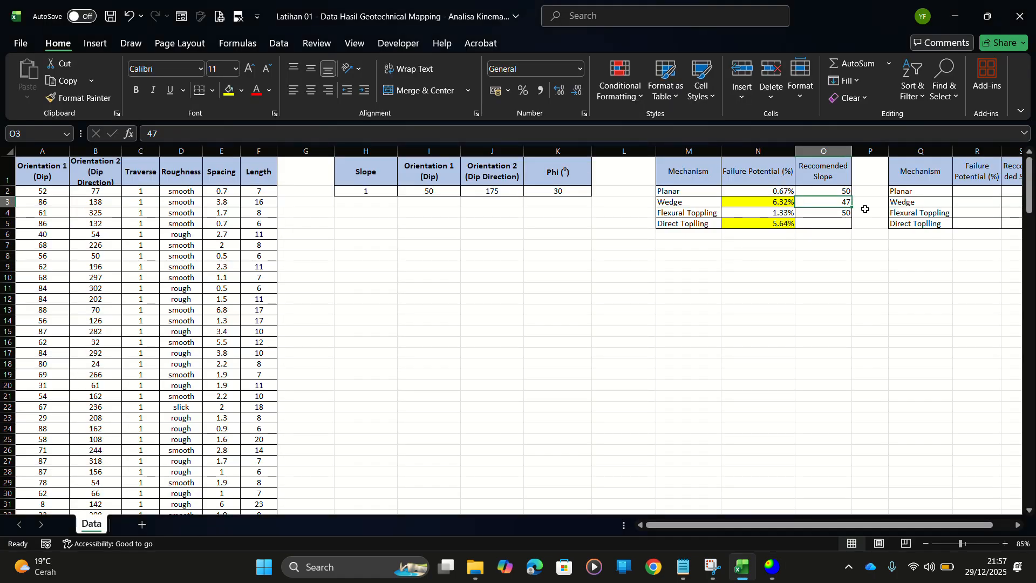
{"action": "left_click", "coordinate": [820, 298]}
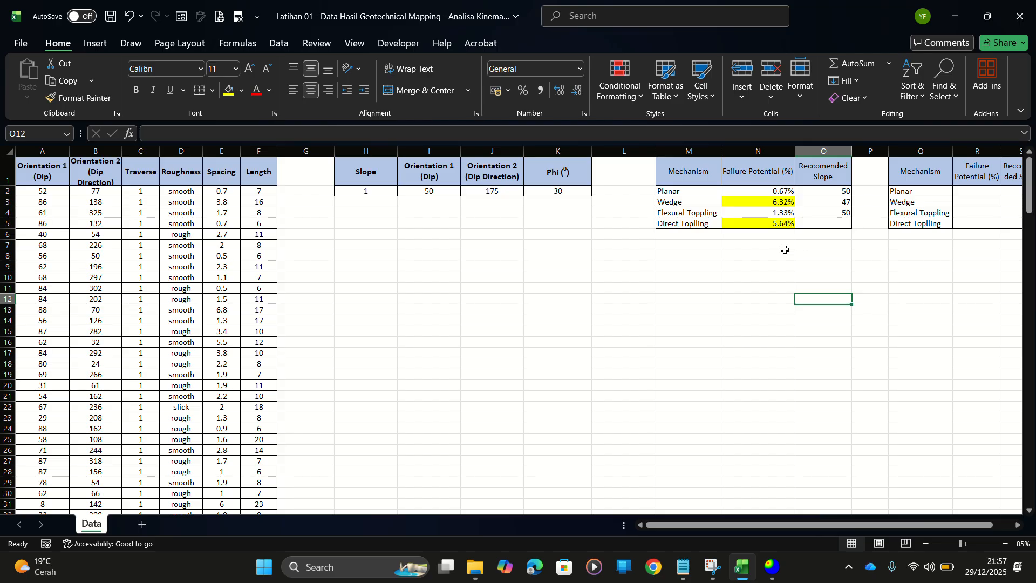
{"action": "left_click", "coordinate": [841, 207]}
{"action": "key", "text": "alt+Tab"}
{"action": "key", "text": "alt+Tab"}
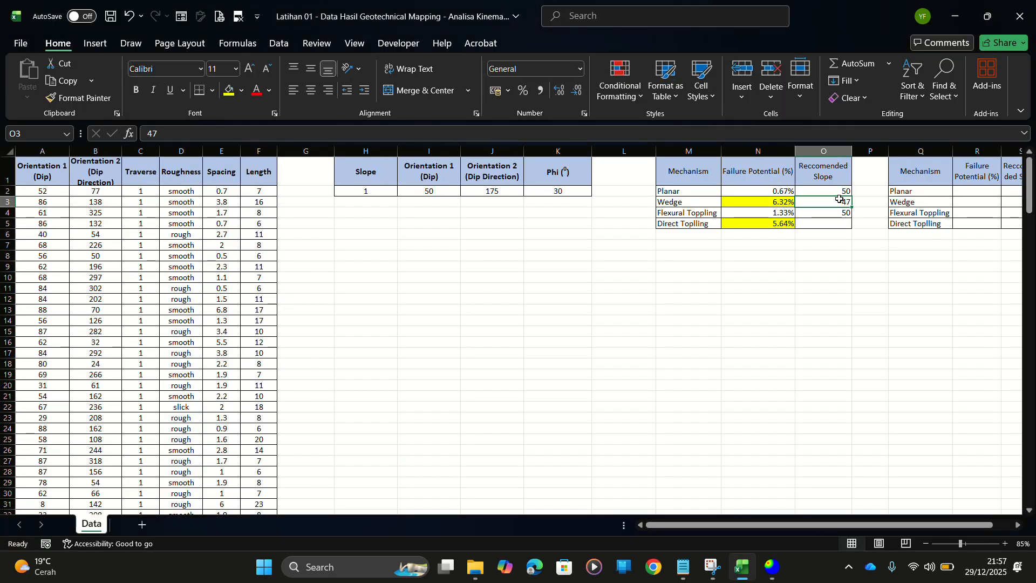
{"action": "key", "text": "alt+Tab"}
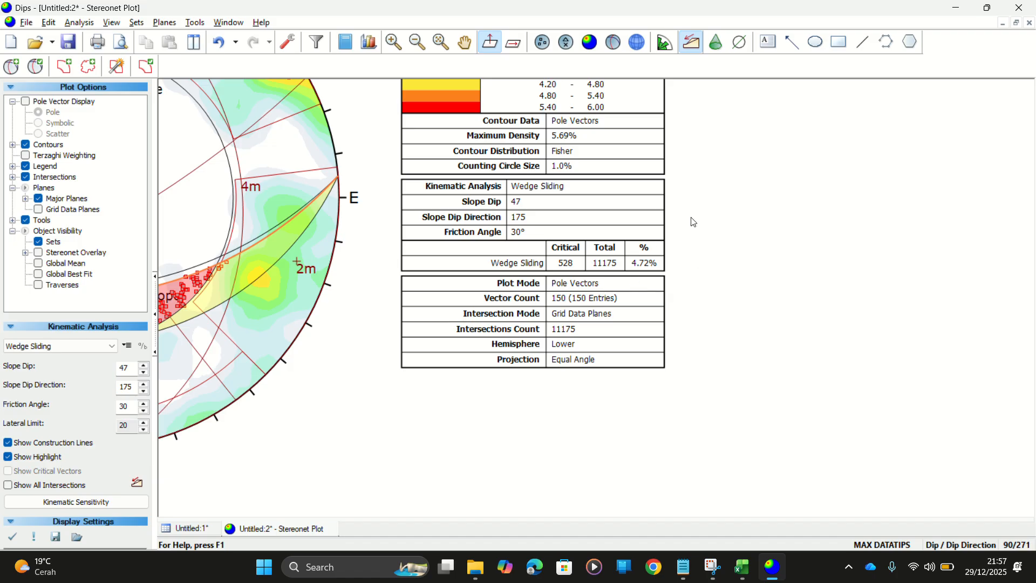
{"action": "scroll", "coordinate": [393, 328], "scroll_direction": "down", "scroll_amount": 5}
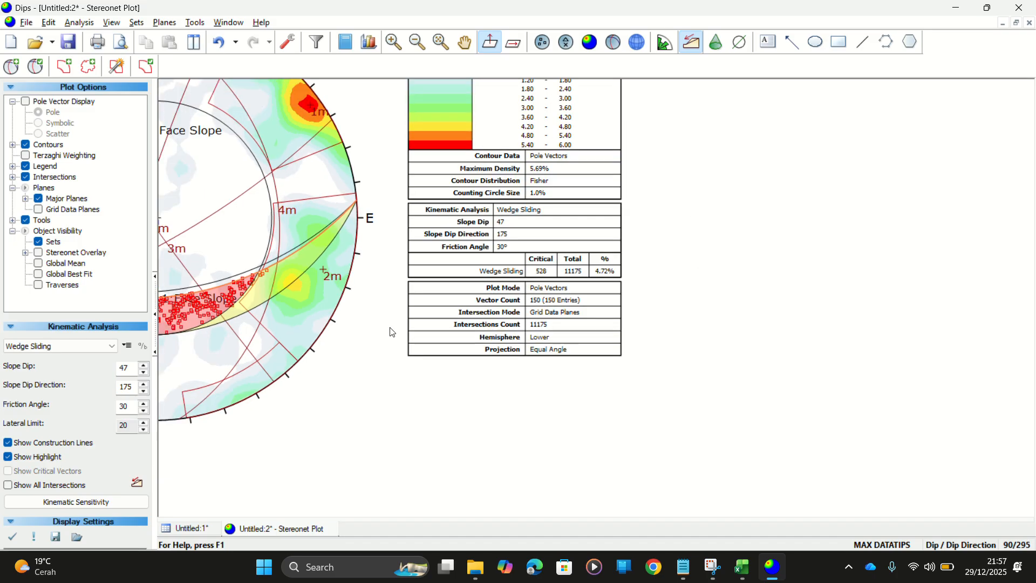
{"action": "key", "text": "alt+Tab"}
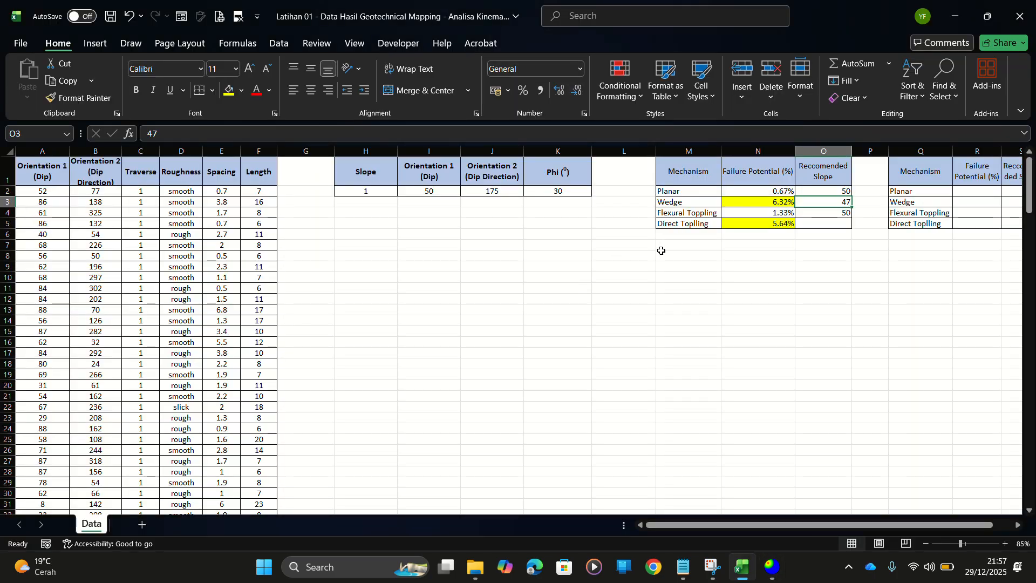
{"action": "left_click", "coordinate": [761, 226]}
Switch to Dips, change the kinematic analysis failure mode to Direct Toppling, and set the slope dip to 50
{"action": "key", "text": "alt+Tab"}
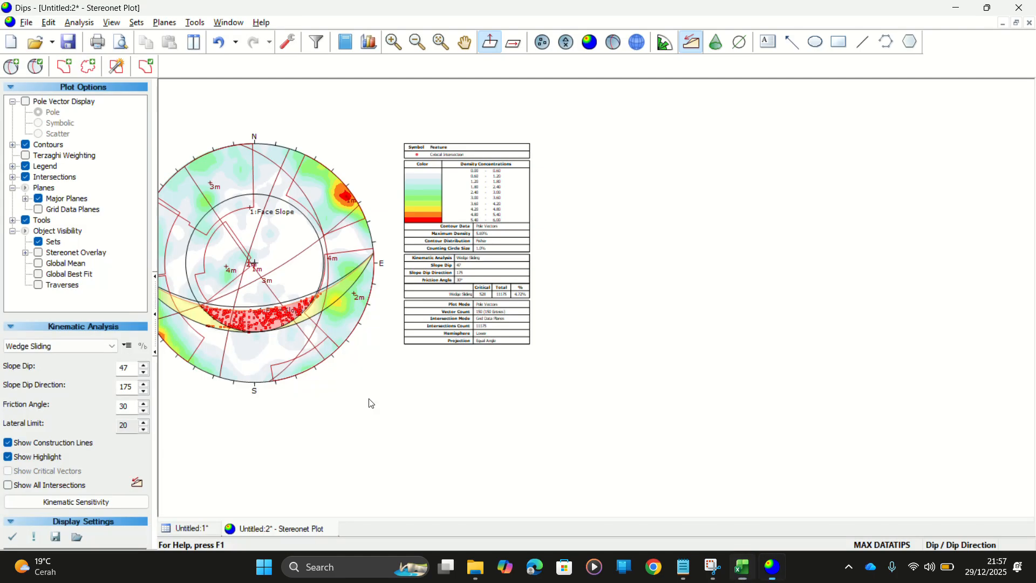
{"action": "left_click", "coordinate": [81, 346]}
{"action": "left_click", "coordinate": [40, 395]}
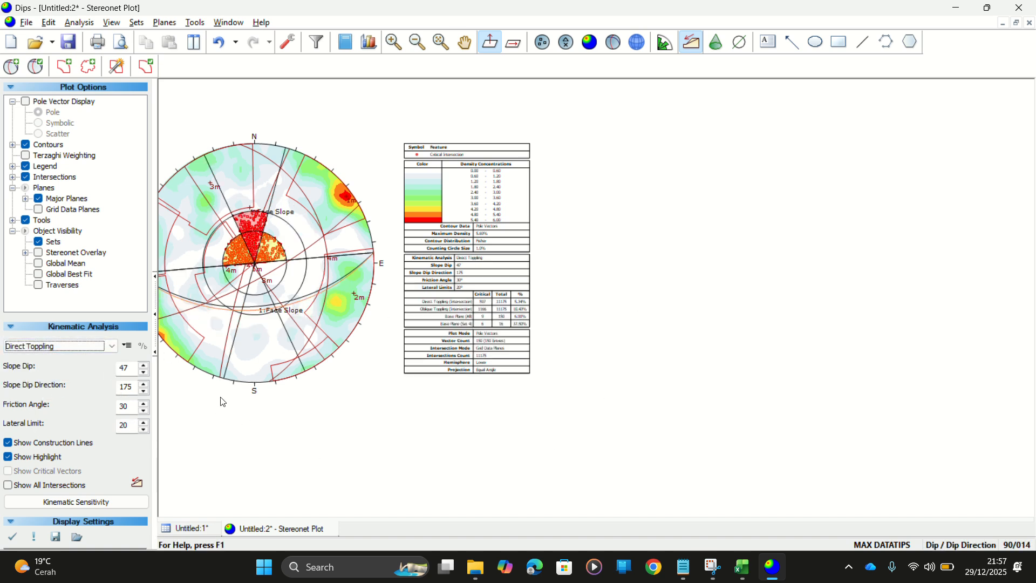
{"action": "key", "text": "Tab"}
{"action": "type", "text": "50"}
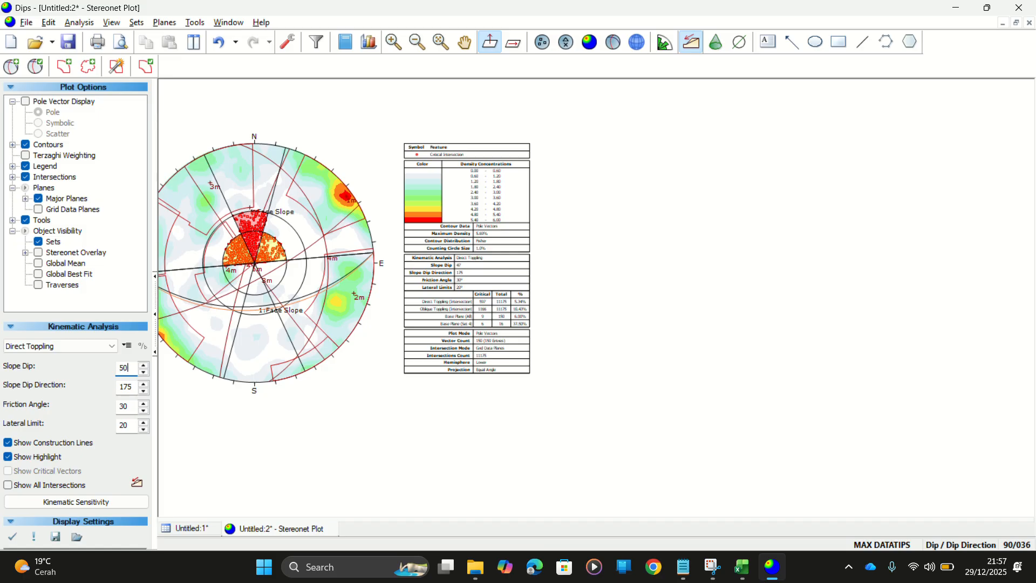
{"action": "left_click", "coordinate": [345, 420]}
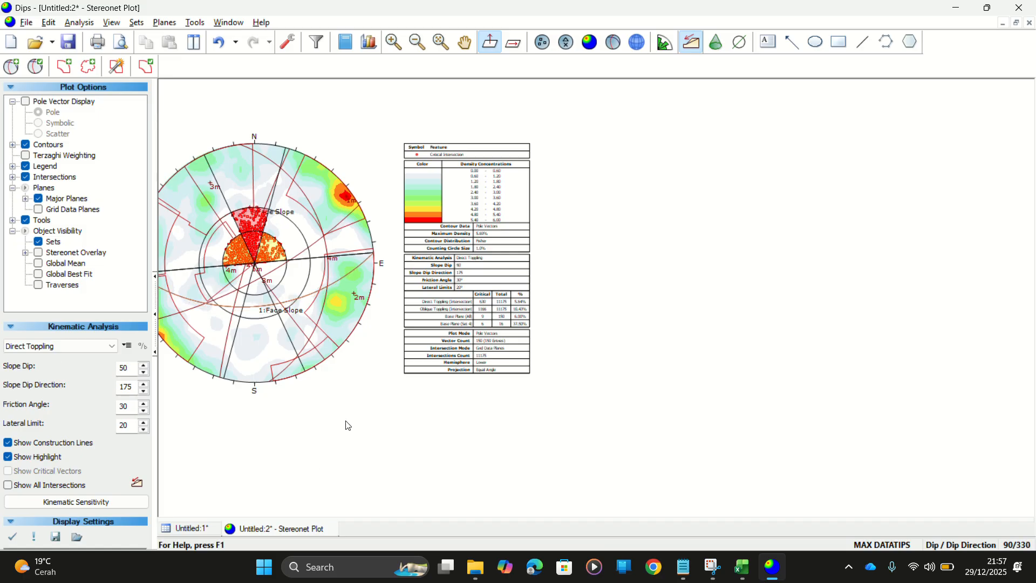
Plot the kinematic sensitivity of direct toppling as critical percentage against slope dip from 0 to 55 at an interval of 1
{"action": "middle_click", "coordinate": [439, 288]}
{"action": "left_click_drag", "start_coordinate": [439, 288], "coordinate": [593, 256]}
{"action": "scroll", "coordinate": [739, 219], "scroll_direction": "up", "scroll_amount": 2}
{"action": "scroll", "coordinate": [740, 219], "scroll_direction": "up", "scroll_amount": 5}
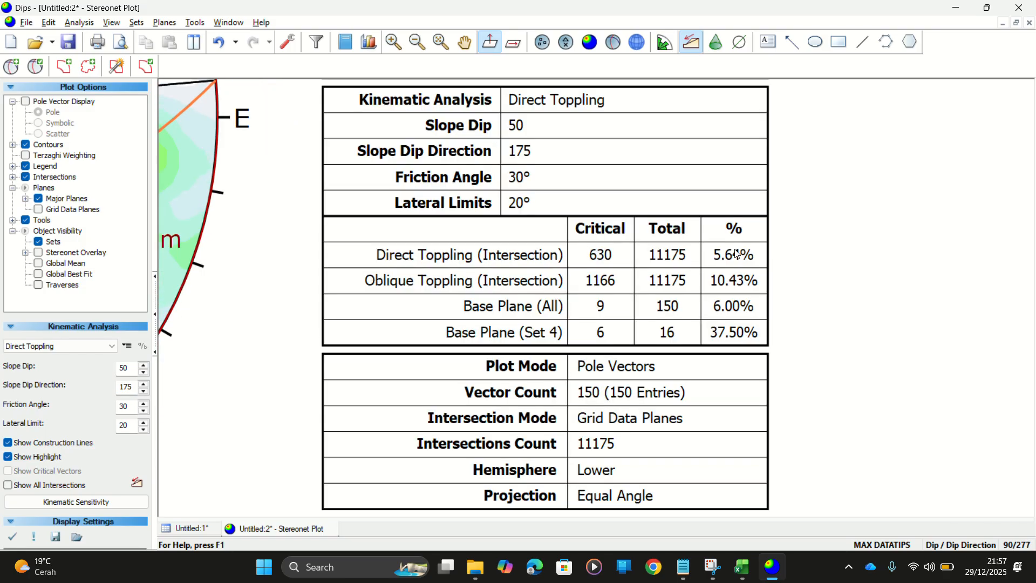
{"action": "scroll", "coordinate": [738, 254], "scroll_direction": "up", "scroll_amount": 1}
{"action": "scroll", "coordinate": [731, 255], "scroll_direction": "down", "scroll_amount": 1}
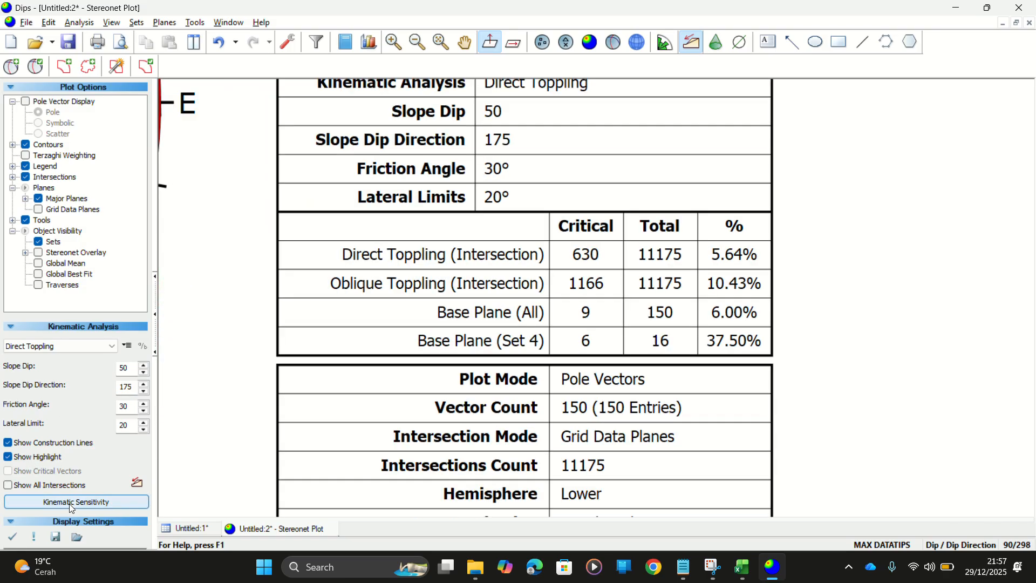
{"action": "left_click", "coordinate": [71, 503]}
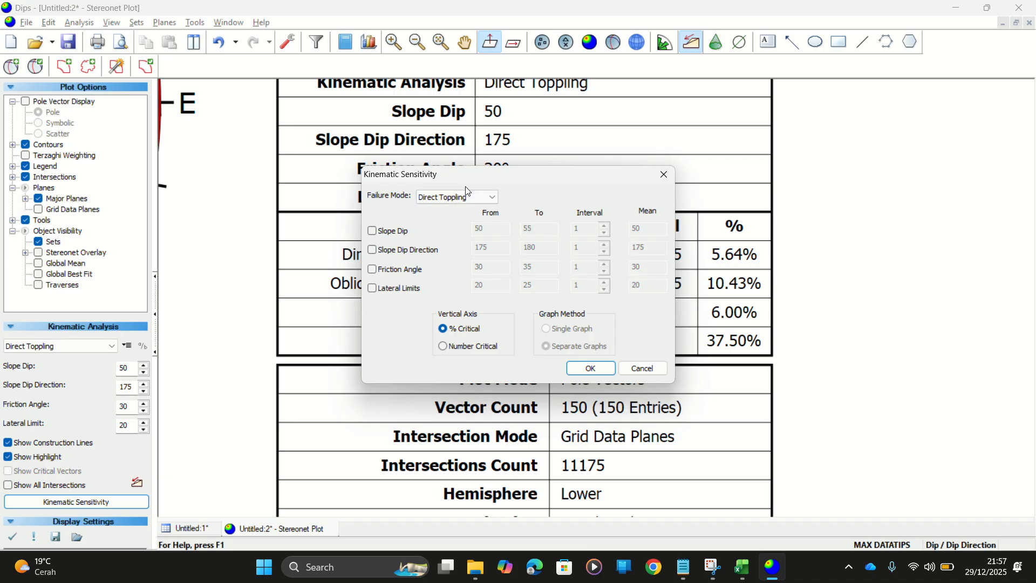
{"action": "left_click", "coordinate": [392, 231]}
{"action": "key", "text": "Tab"}
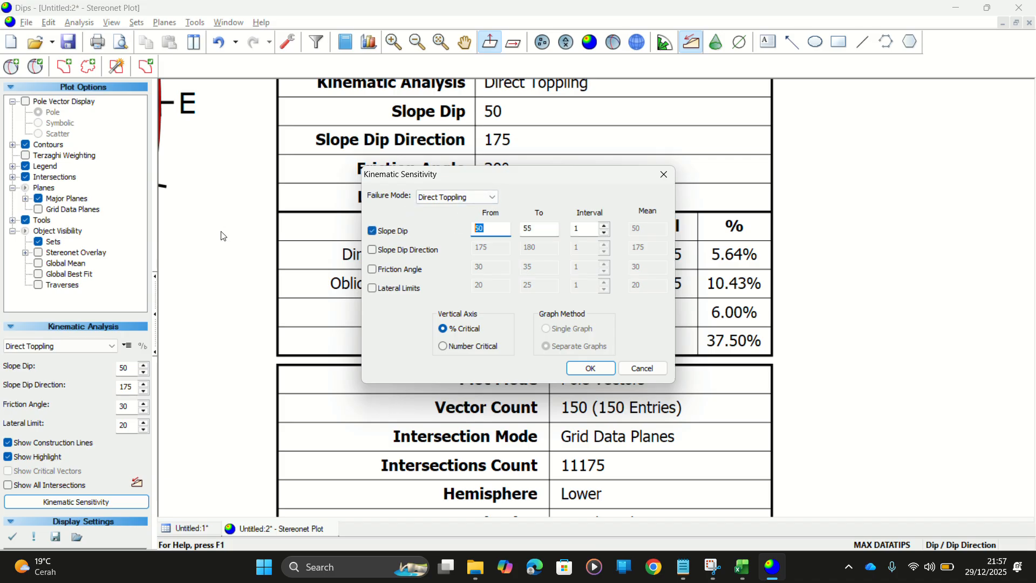
{"action": "type", "text": "0"}
{"action": "left_click", "coordinate": [599, 377]}
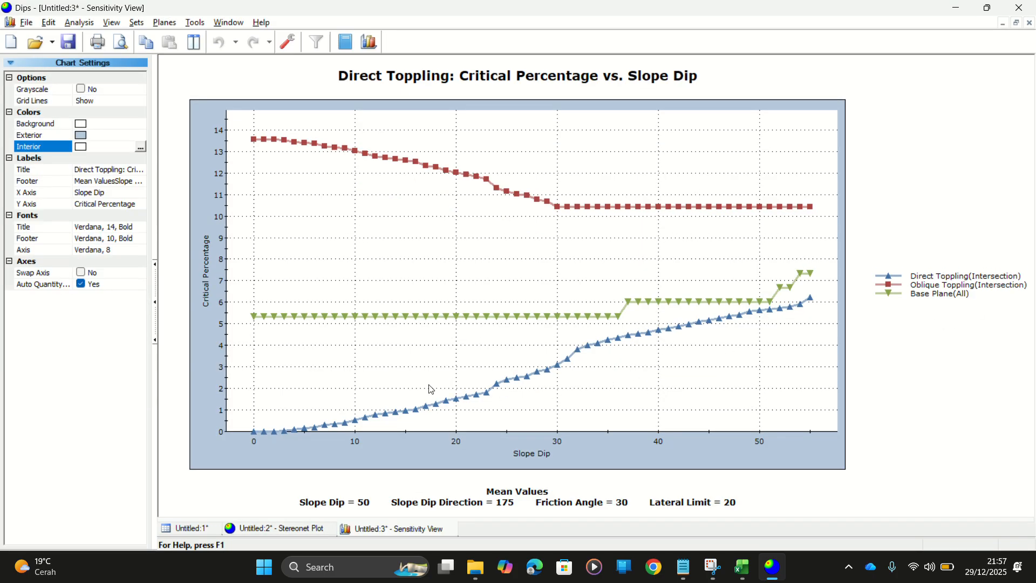
Examine the direct toppling sensitivity curve, reading the critical percentage at slope dips 50, 47, 43 and 42
{"action": "left_click_drag", "start_coordinate": [427, 331], "coordinate": [411, 182]}
{"action": "scroll", "coordinate": [423, 132], "scroll_direction": "up", "scroll_amount": 2}
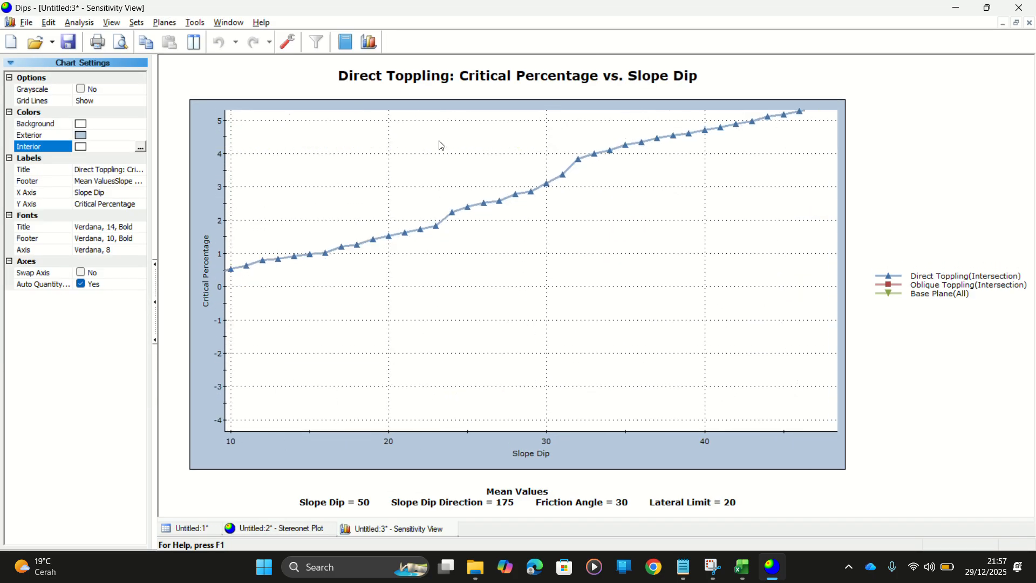
{"action": "left_click_drag", "start_coordinate": [450, 151], "coordinate": [218, 314]}
{"action": "left_click_drag", "start_coordinate": [685, 270], "coordinate": [444, 252]}
{"action": "scroll", "coordinate": [352, 259], "scroll_direction": "up", "scroll_amount": 2}
{"action": "left_click_drag", "start_coordinate": [326, 252], "coordinate": [536, 296]}
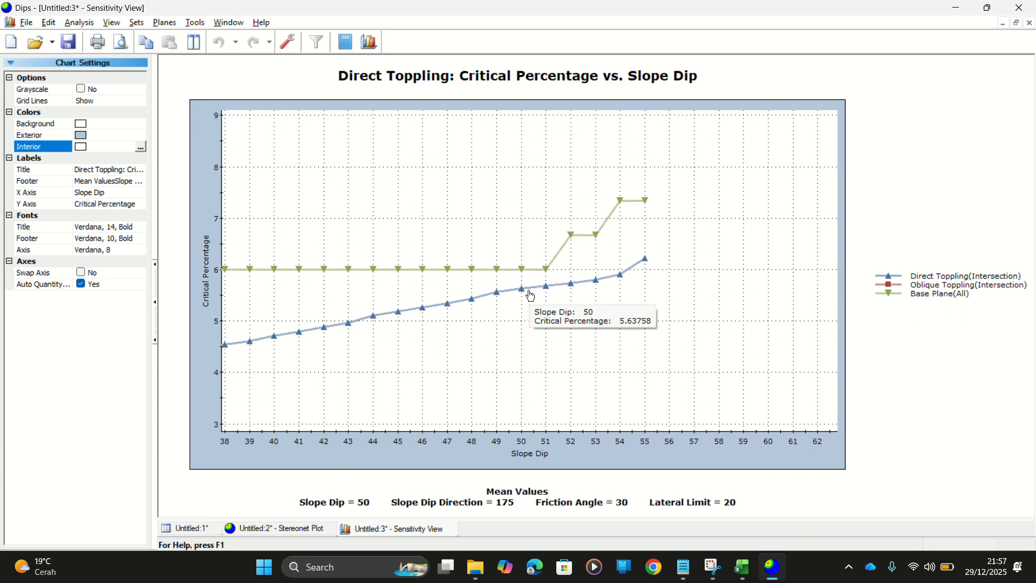
{"action": "scroll", "coordinate": [341, 311], "scroll_direction": "up", "scroll_amount": 3}
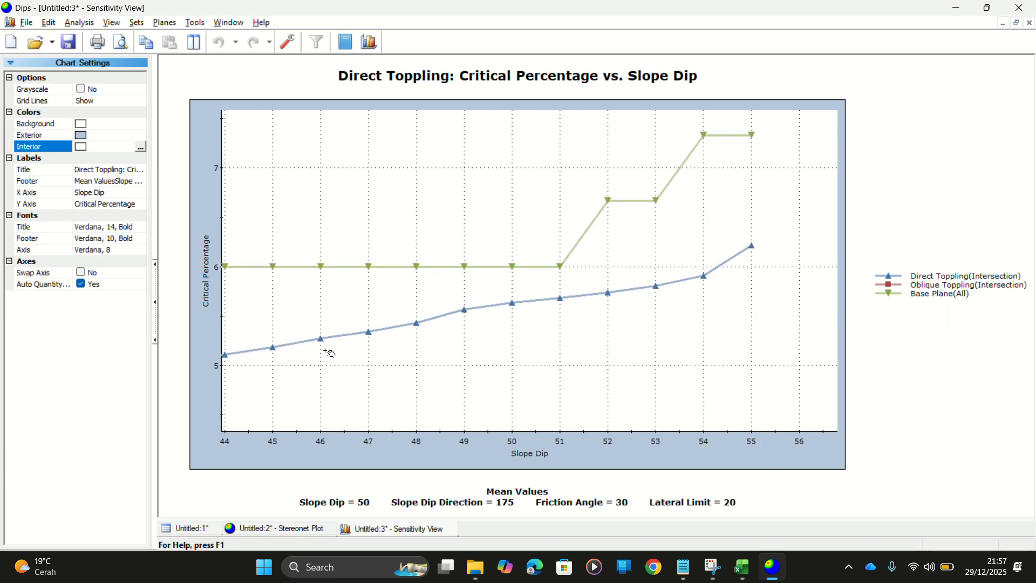
{"action": "left_click_drag", "start_coordinate": [331, 351], "coordinate": [665, 302]}
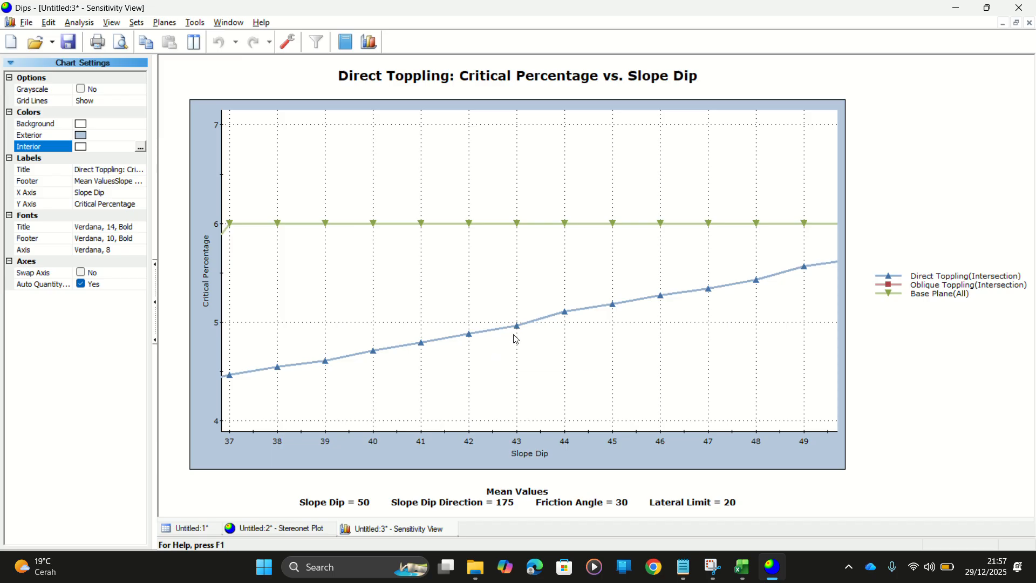
{"action": "mouse_move", "coordinate": [517, 335]}
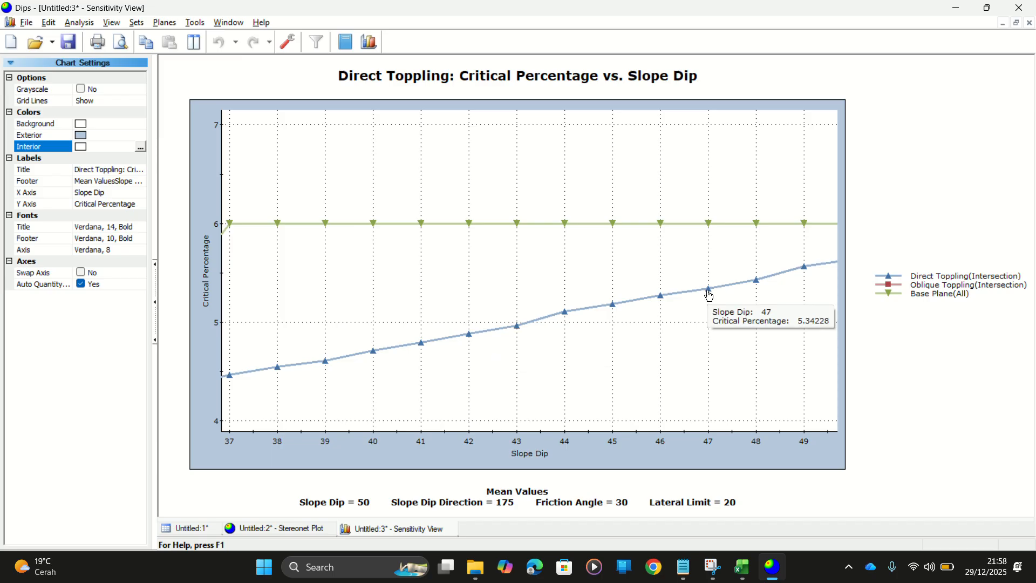
{"action": "left_click_drag", "start_coordinate": [806, 282], "coordinate": [503, 281]}
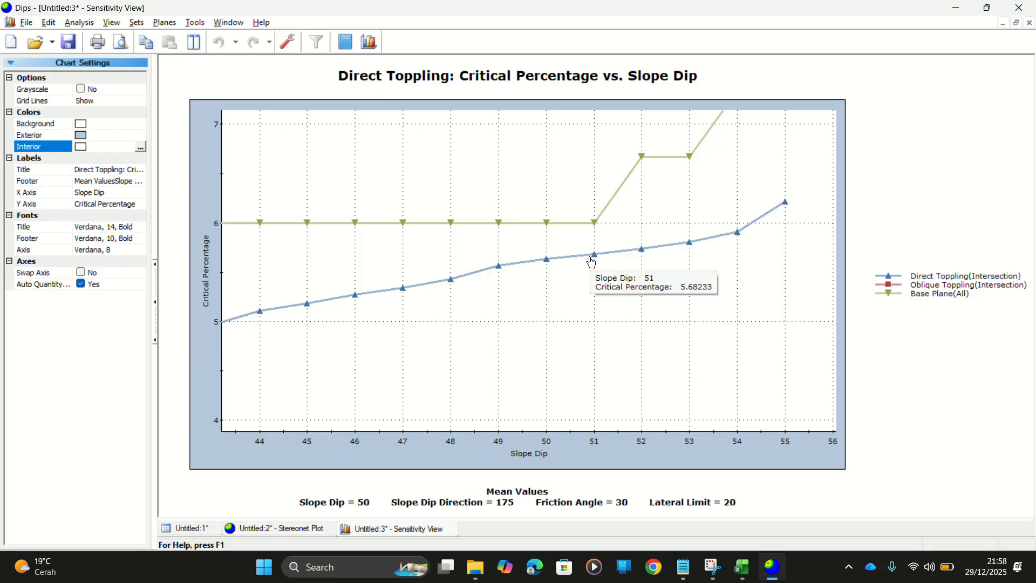
{"action": "mouse_move", "coordinate": [552, 267]}
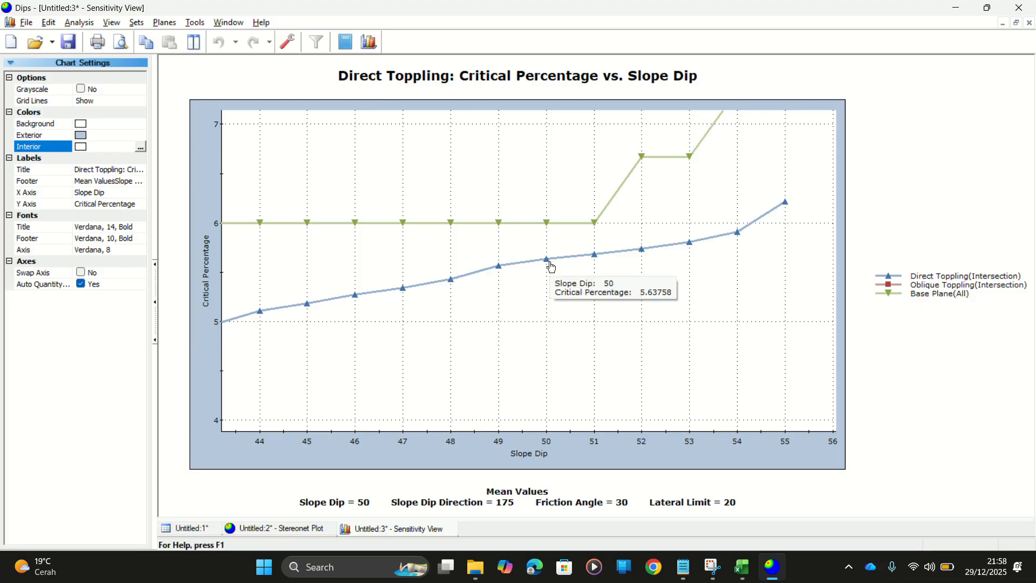
{"action": "left_click_drag", "start_coordinate": [551, 267], "coordinate": [749, 282]}
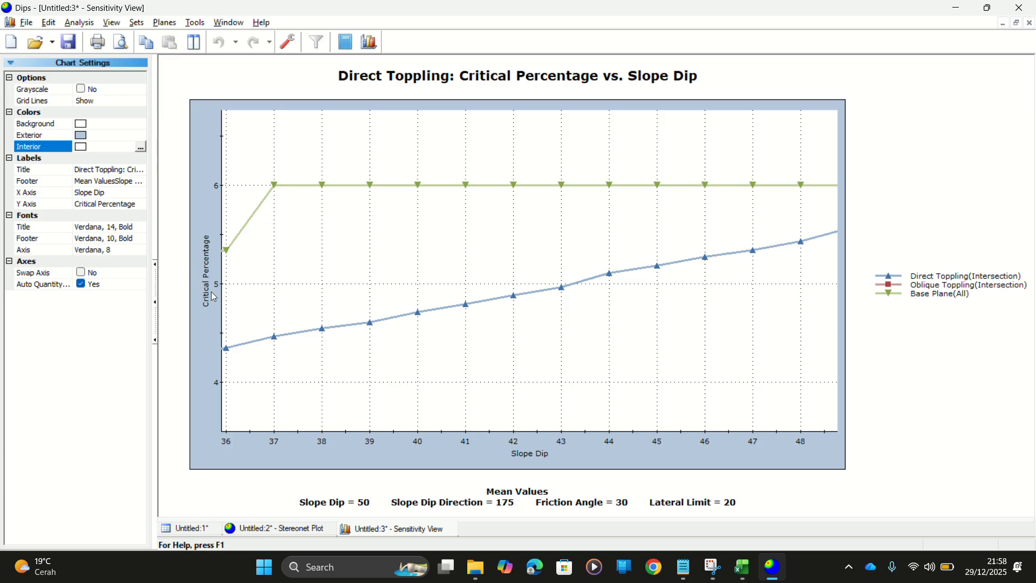
{"action": "mouse_move", "coordinate": [564, 293]}
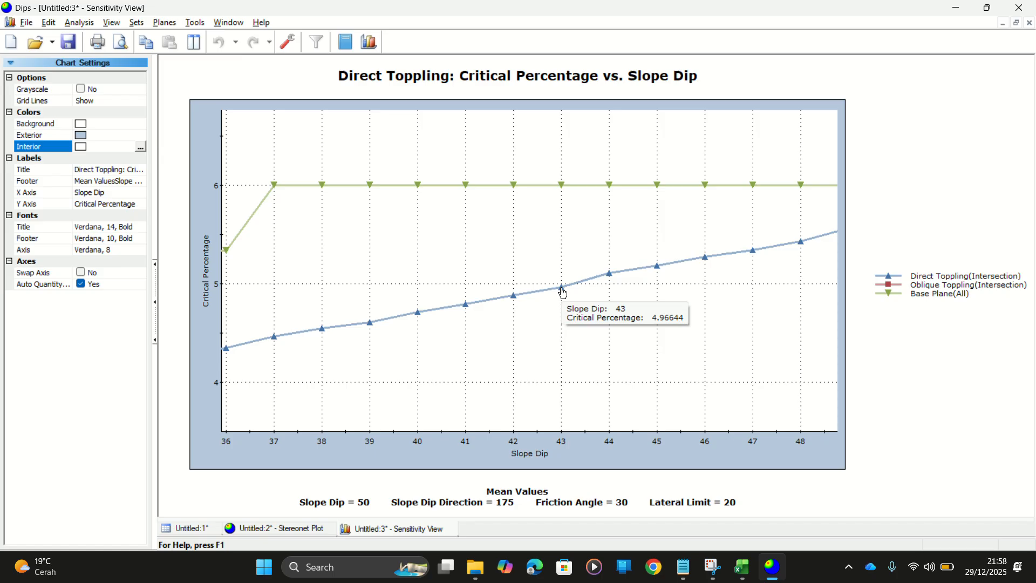
{"action": "mouse_move", "coordinate": [513, 300]}
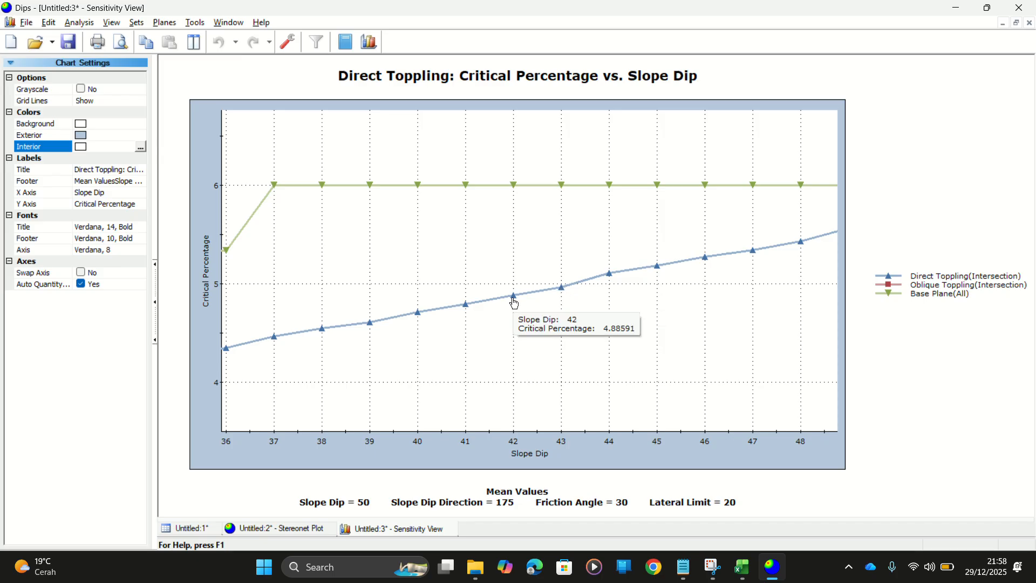
Switch to Excel and enter 42 as the recommended slope for direct toppling in the first mechanism table
{"action": "key", "text": "alt+Tab"}
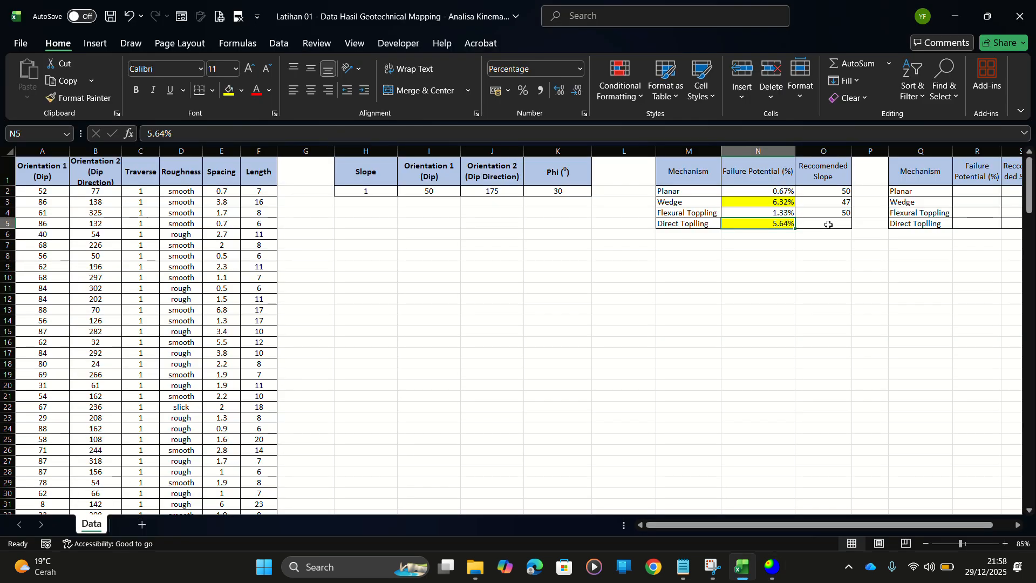
{"action": "left_click", "coordinate": [824, 224]}
{"action": "type", "text": "42"}
{"action": "left_click", "coordinate": [870, 352]}
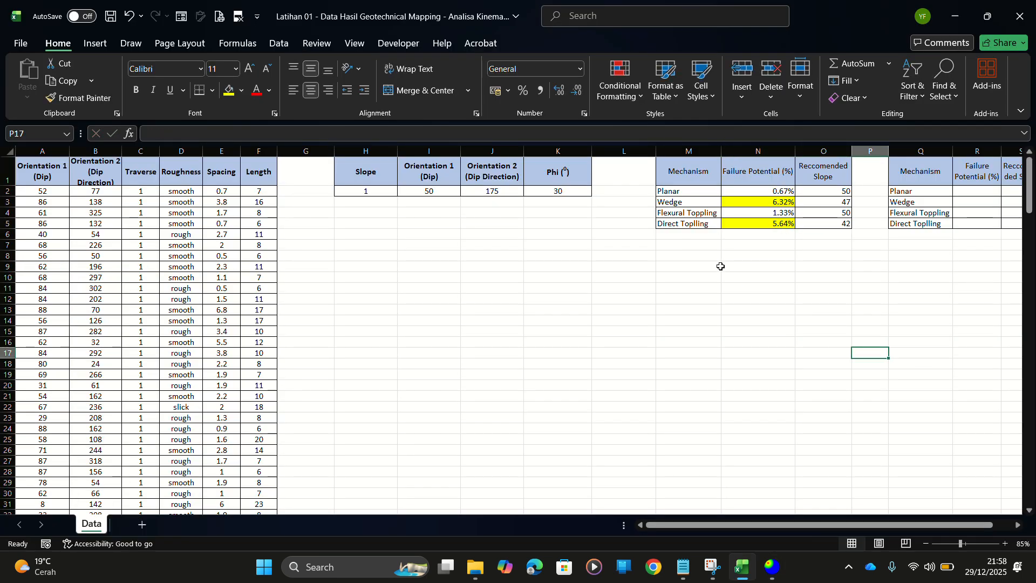
Review the recommended slopes and failure potentials of the four mechanisms against the slope's dip direction in the workbook
{"action": "left_click_drag", "start_coordinate": [711, 525], "coordinate": [745, 528]}
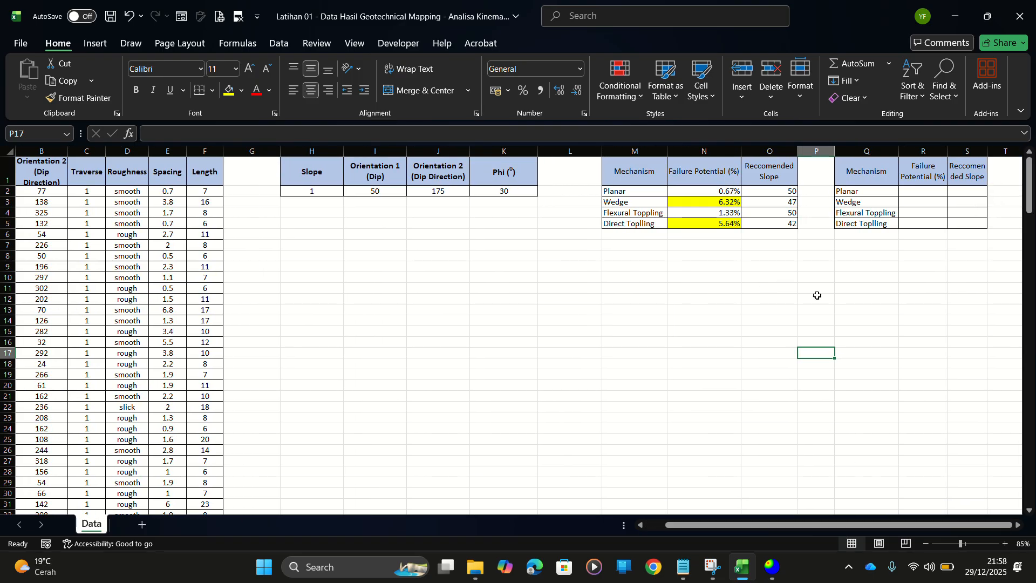
{"action": "left_click_drag", "start_coordinate": [789, 191], "coordinate": [788, 224]}
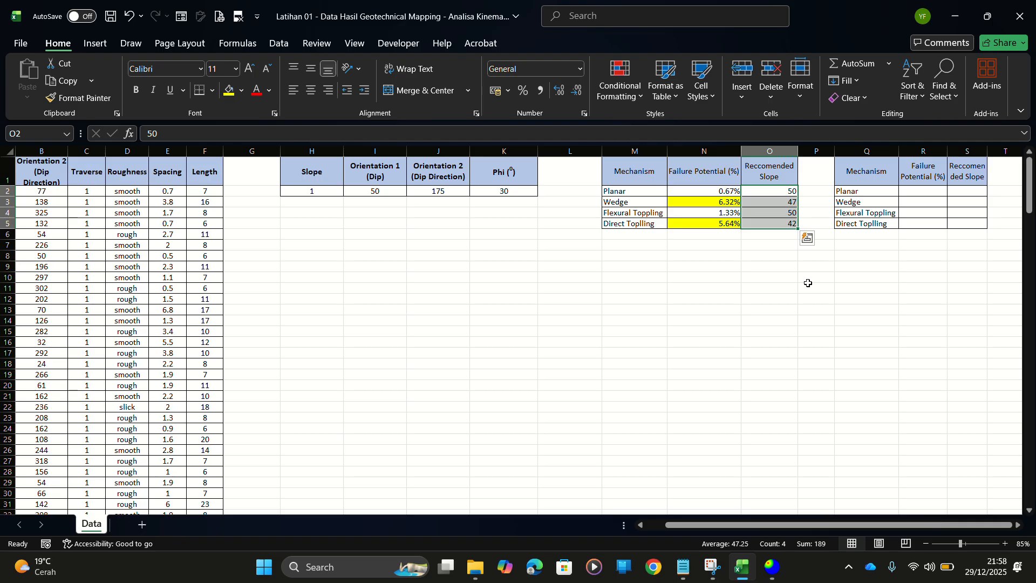
{"action": "left_click", "coordinate": [808, 283]}
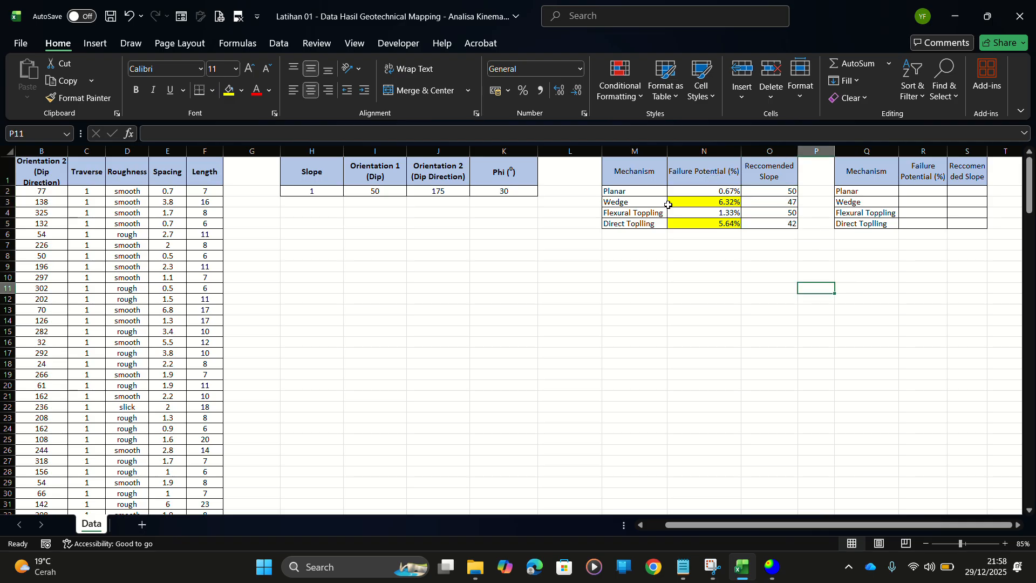
{"action": "left_click", "coordinate": [436, 191]}
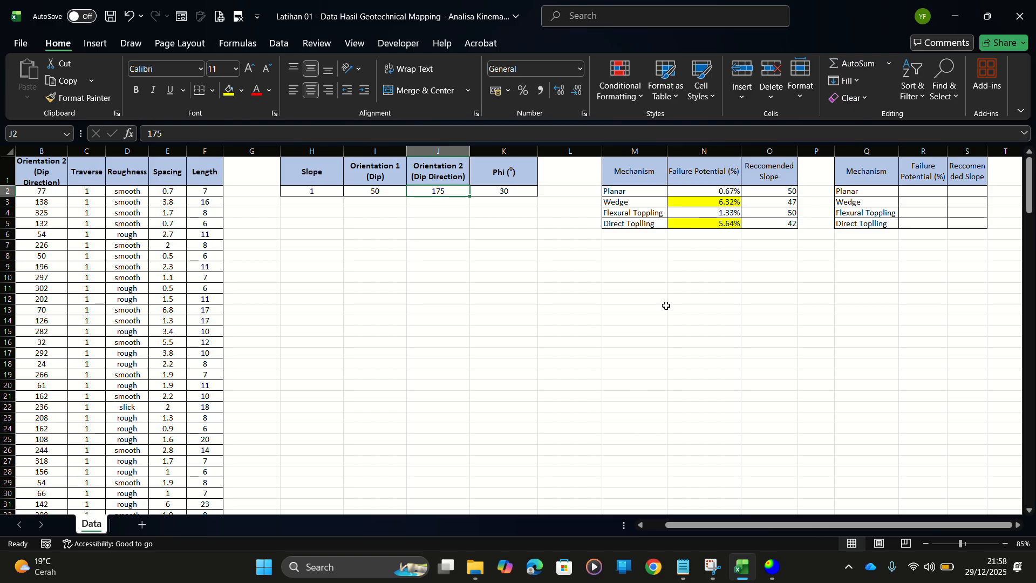
{"action": "left_click", "coordinate": [781, 294]}
{"action": "left_click_drag", "start_coordinate": [793, 191], "coordinate": [792, 223]}
{"action": "left_click", "coordinate": [649, 194]}
{"action": "left_click", "coordinate": [652, 213]}
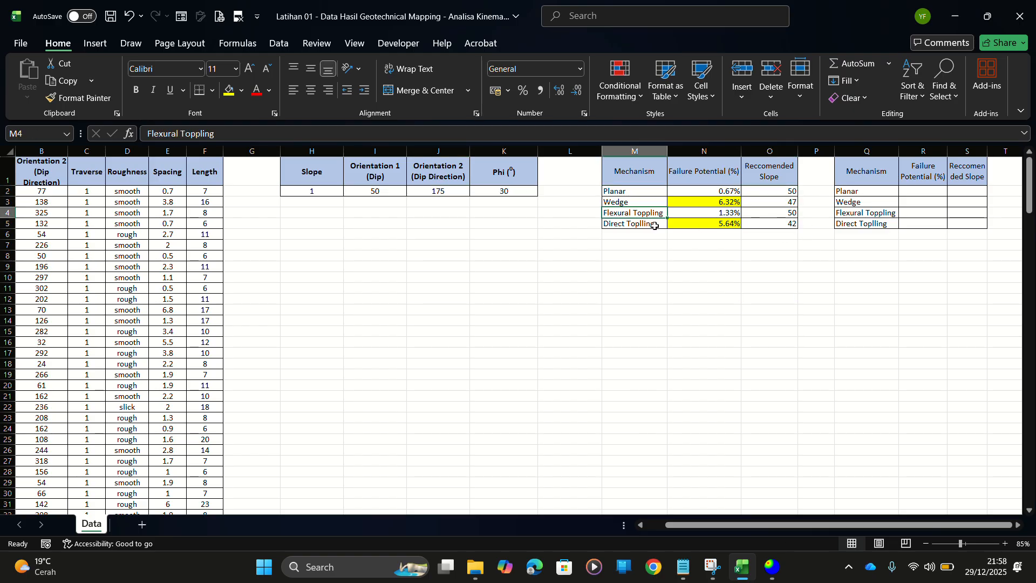
{"action": "left_click", "coordinate": [705, 202]}
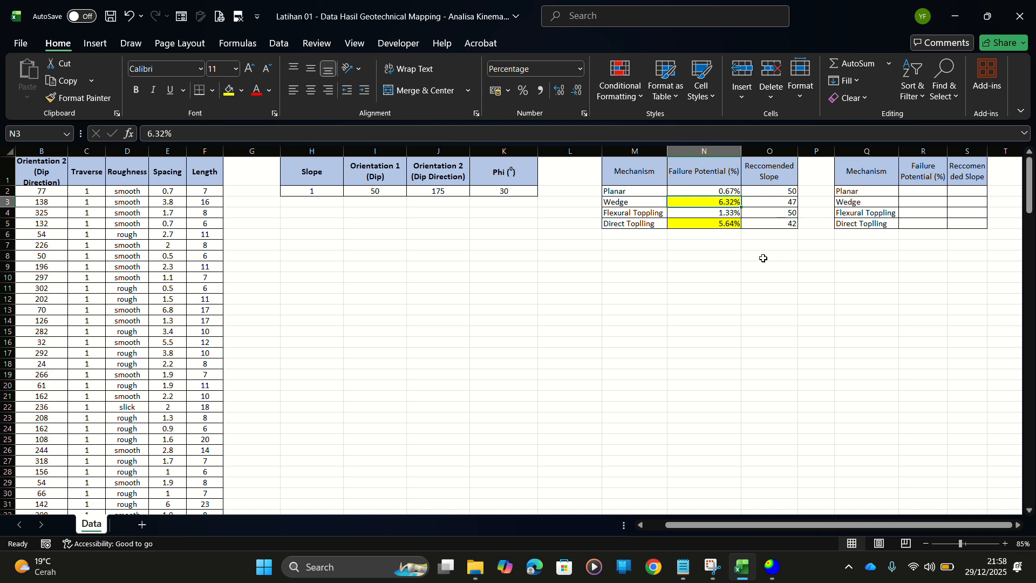
{"action": "left_click", "coordinate": [437, 191]}
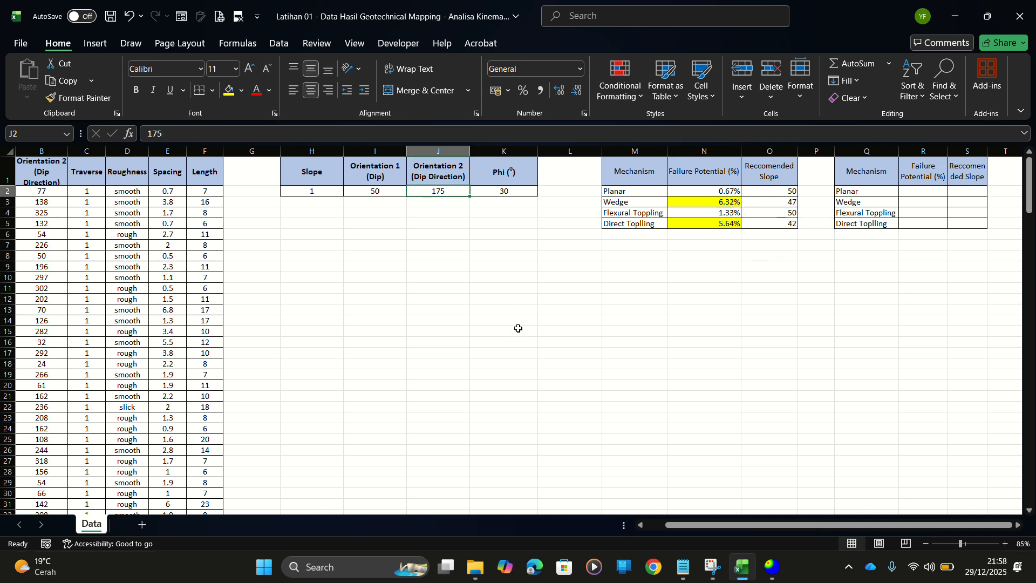
{"action": "left_click", "coordinate": [769, 277]}
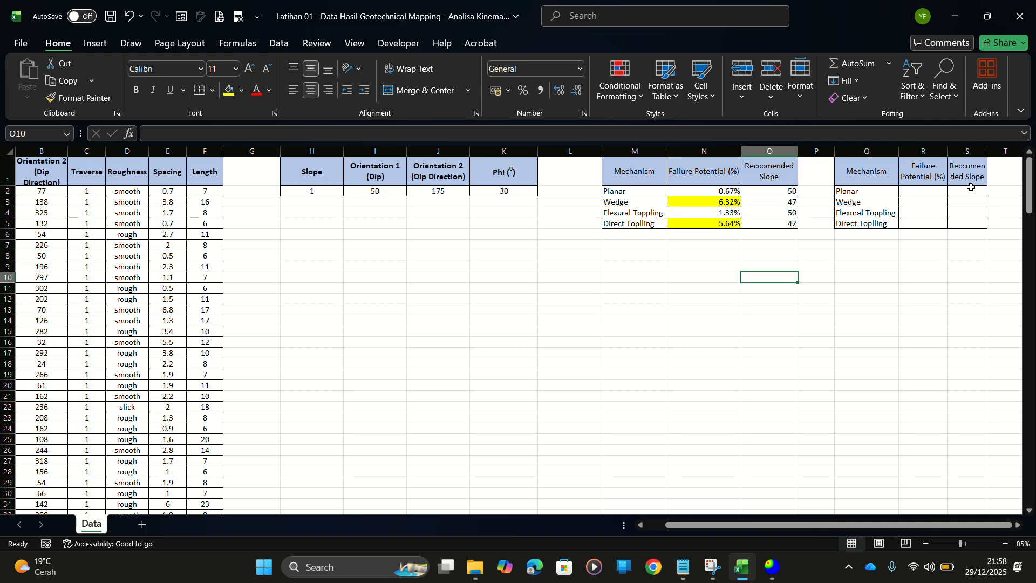
Widen the recommended slope column of the second, empty mechanism table so its header wraps between whole words
{"action": "left_click", "coordinate": [963, 203]}
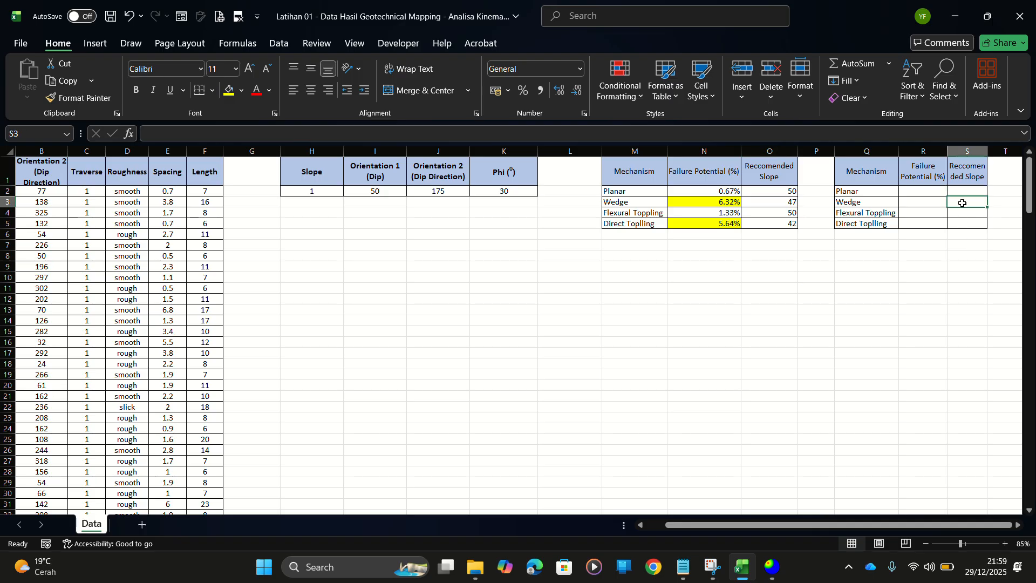
{"action": "key", "text": "Down"}
{"action": "key", "text": "Down"}
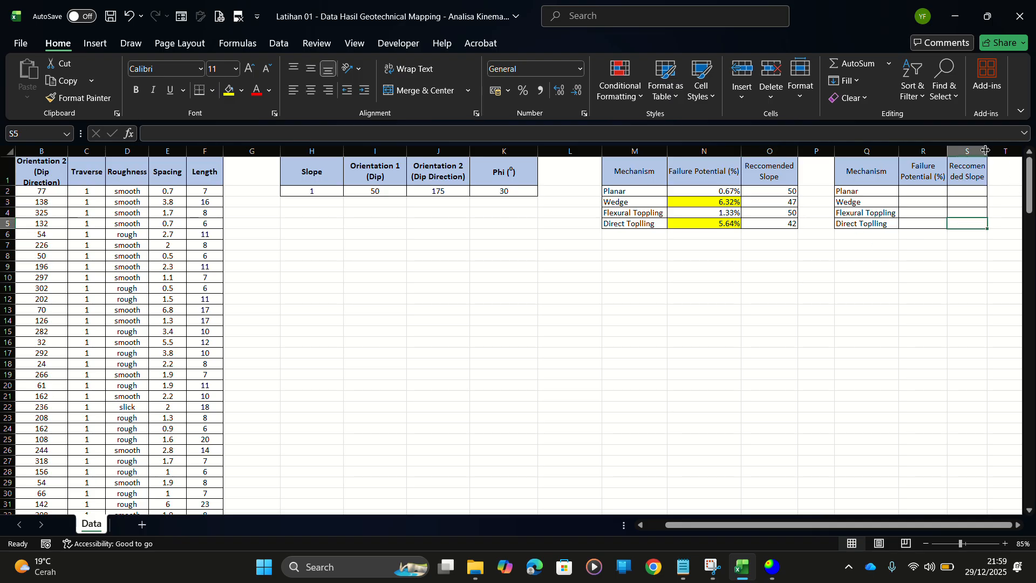
{"action": "left_click_drag", "start_coordinate": [986, 150], "coordinate": [1009, 151]}
{"action": "left_click", "coordinate": [924, 245]}
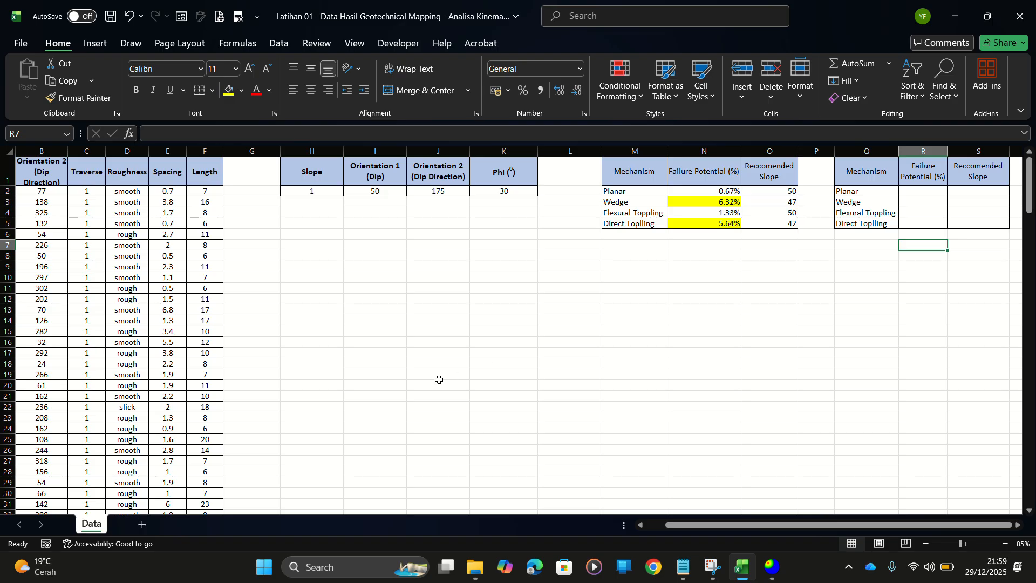
Switch to Dips, close the direct toppling sensitivity chart, and change the kinematic analysis failure mode to Planar Sliding
{"action": "key", "text": "alt+Tab"}
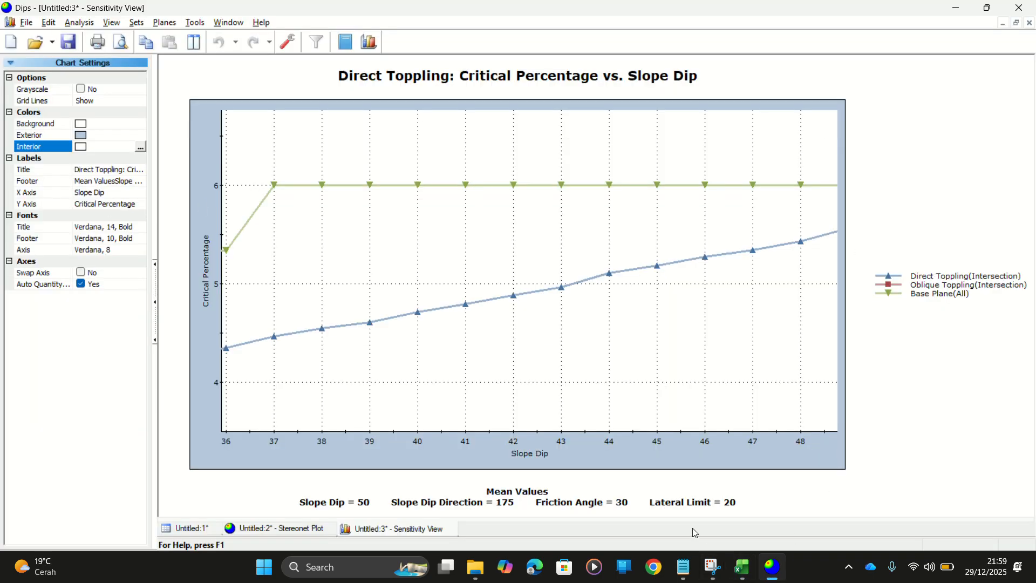
{"action": "left_click", "coordinate": [1030, 22]}
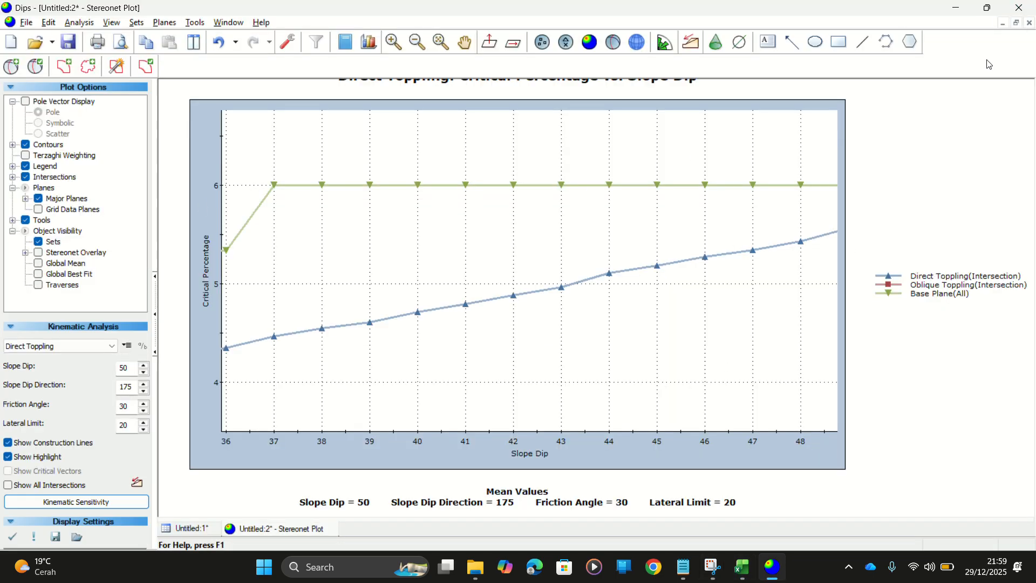
{"action": "left_click", "coordinate": [43, 349]}
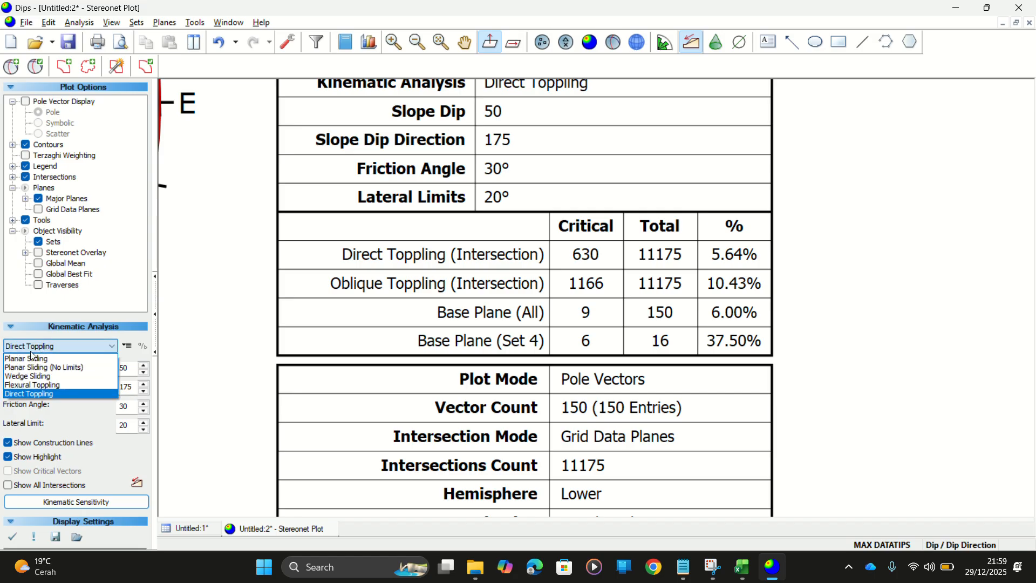
{"action": "left_click", "coordinate": [32, 359]}
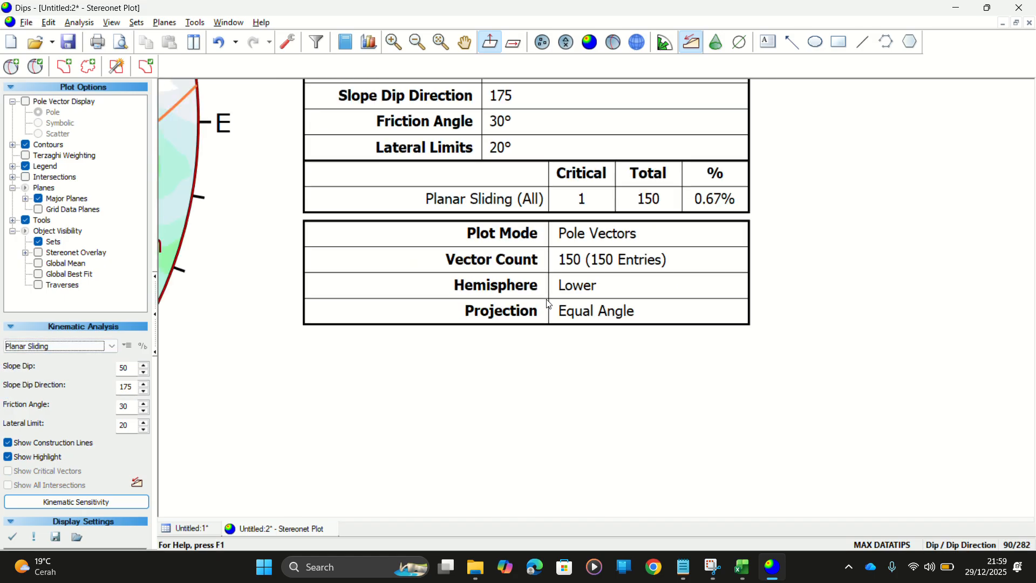
{"action": "scroll", "coordinate": [549, 303], "scroll_direction": "down", "scroll_amount": 3}
{"action": "scroll", "coordinate": [548, 304], "scroll_direction": "down", "scroll_amount": 3}
{"action": "left_click_drag", "start_coordinate": [522, 304], "coordinate": [798, 323]}
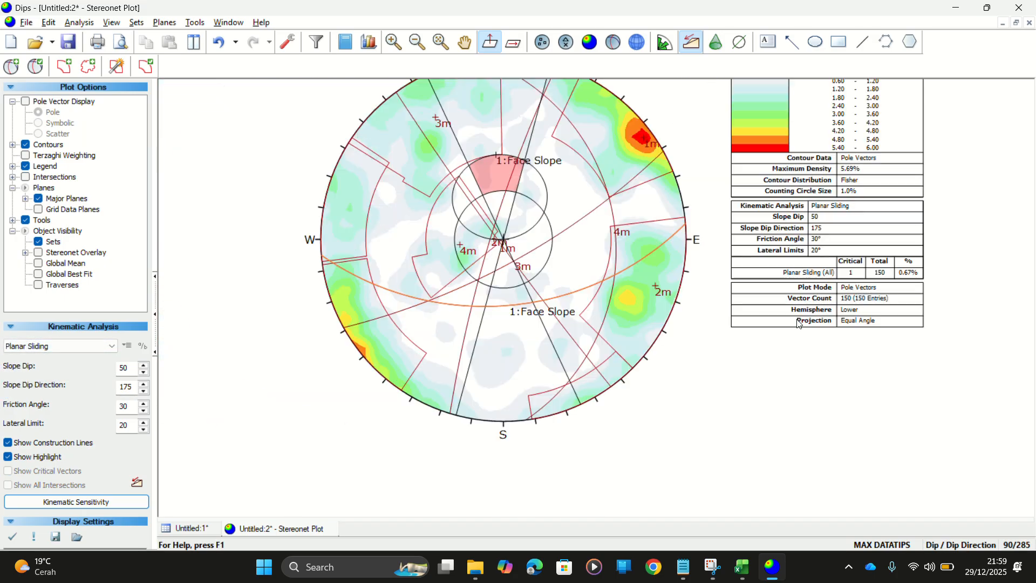
{"action": "left_click_drag", "start_coordinate": [713, 289], "coordinate": [630, 428]}
{"action": "key", "text": "Escape"}
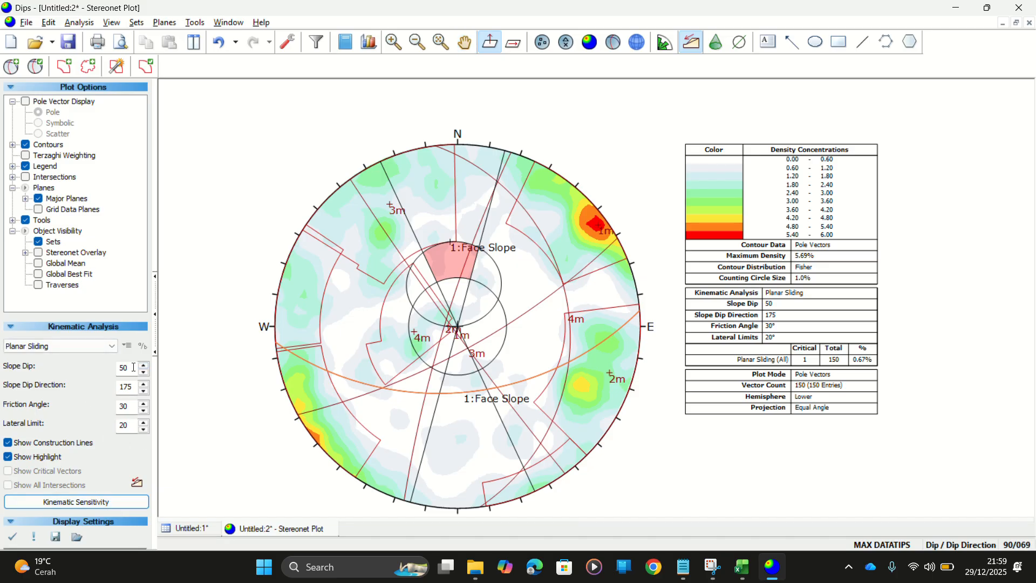
Switch to Excel and remove the fill colour from all mechanism rows in cells M2:O5
{"action": "key", "text": "alt+Tab"}
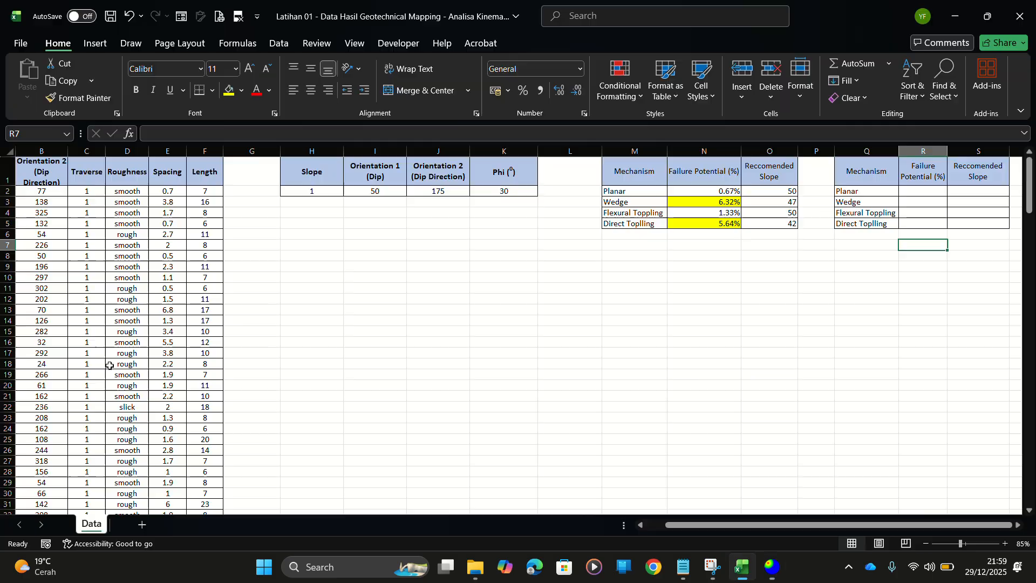
{"action": "left_click", "coordinate": [612, 190]}
{"action": "left_click_drag", "start_coordinate": [611, 190], "coordinate": [782, 218]}
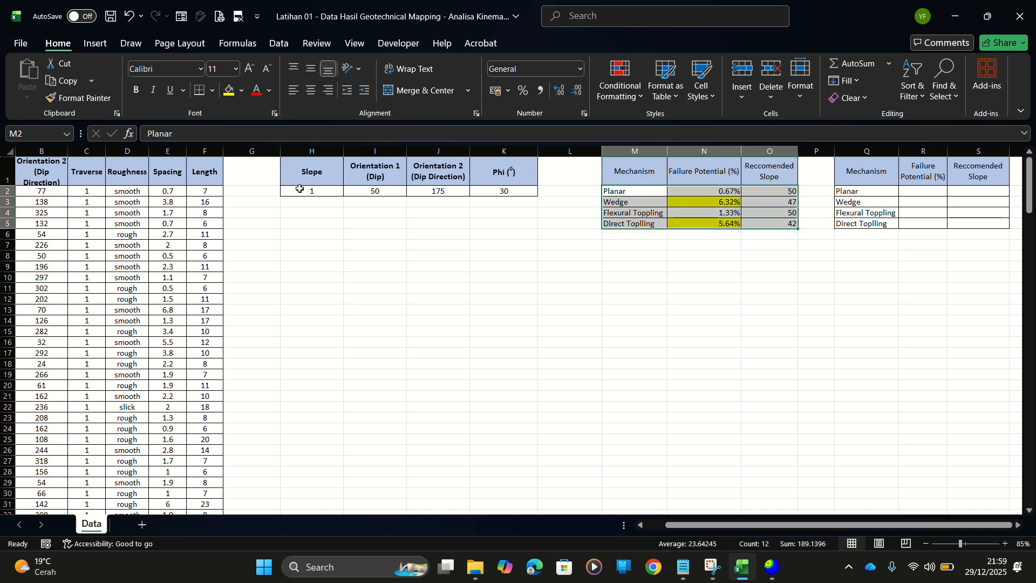
{"action": "left_click", "coordinate": [241, 91]}
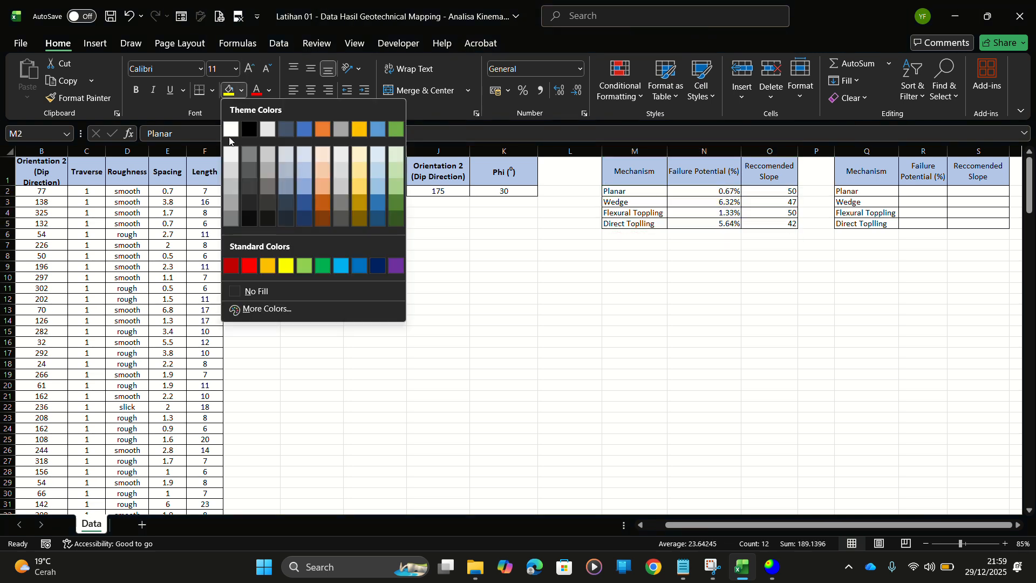
{"action": "left_click", "coordinate": [251, 292]}
Highlight the Planar row, cells M2:O2, in yellow and switch back to Dips
{"action": "left_click_drag", "start_coordinate": [644, 192], "coordinate": [770, 188]}
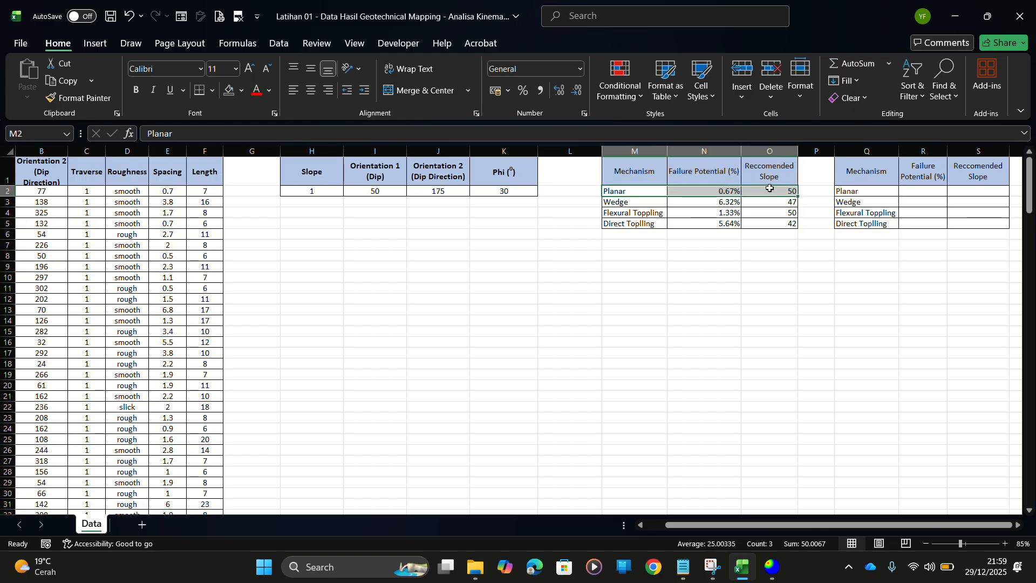
{"action": "left_click", "coordinate": [241, 91]}
{"action": "left_click", "coordinate": [286, 265]}
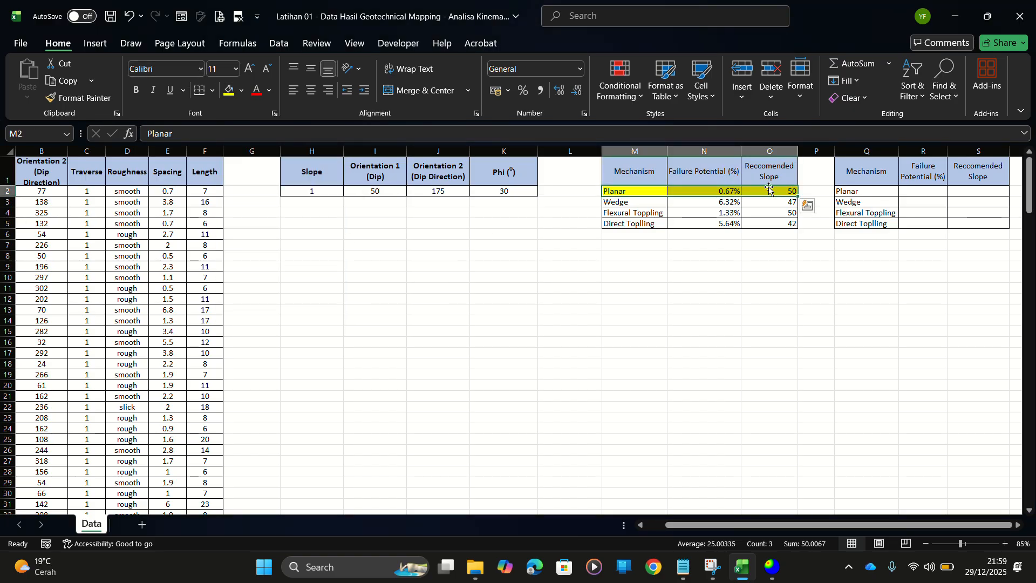
{"action": "left_click", "coordinate": [769, 191]}
{"action": "left_click", "coordinate": [749, 277]}
{"action": "key", "text": "alt+Tab"}
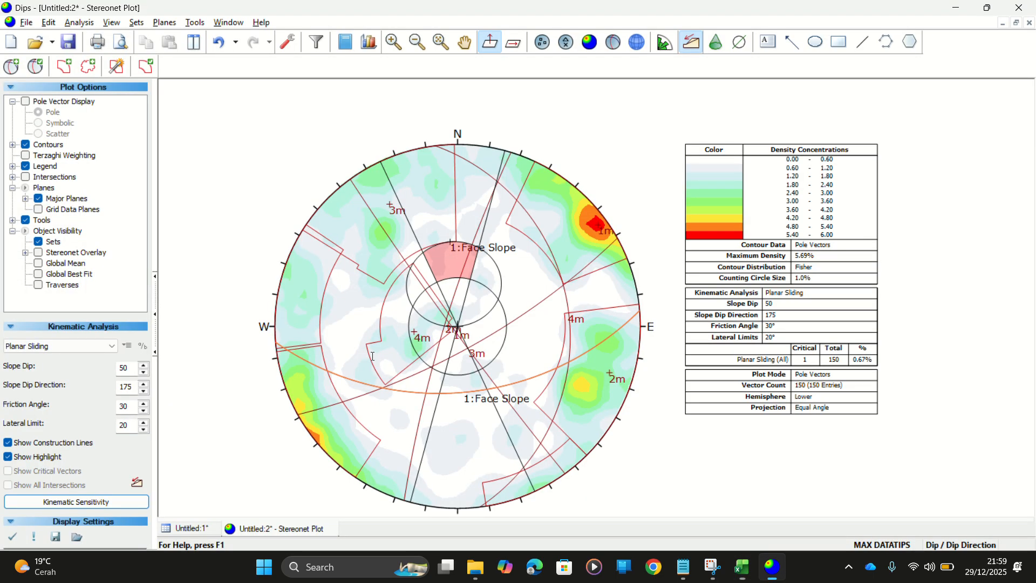
Open the kinematic sensitivity settings for planar sliding and enable slope dip direction as the varied parameter
{"action": "left_click_drag", "start_coordinate": [134, 370], "coordinate": [25, 367]}
{"action": "key", "text": "alt+Tab"}
{"action": "key", "text": "alt+Tab"}
{"action": "left_click", "coordinate": [100, 506]}
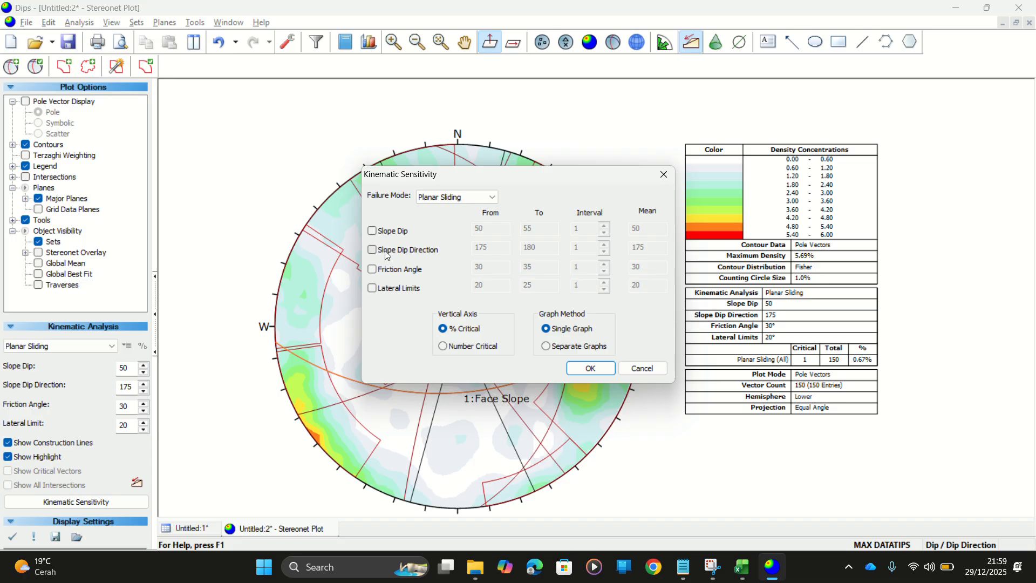
{"action": "left_click", "coordinate": [386, 253]}
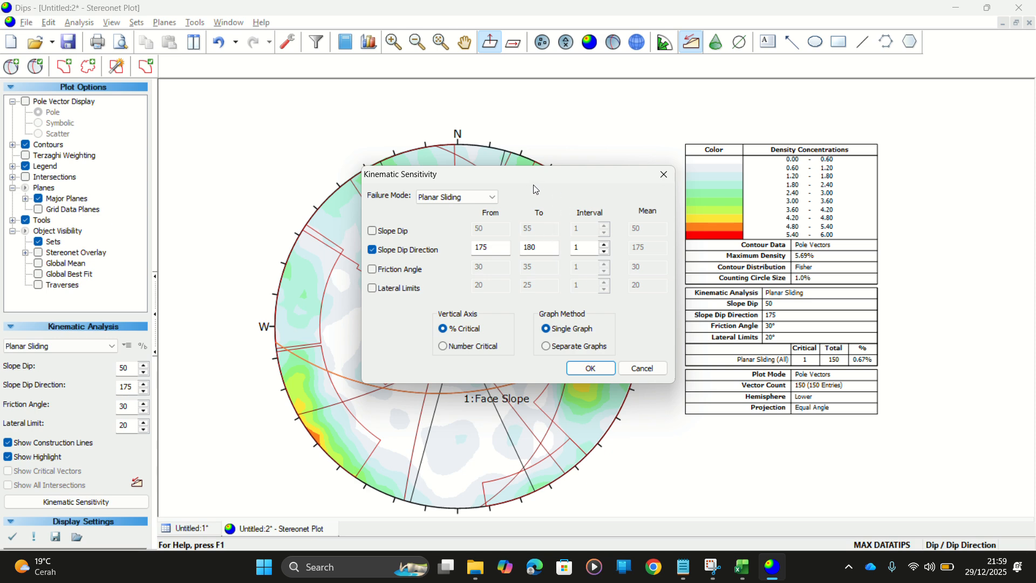
Switch to Excel and review the slope's dip and dip direction inputs and the Planar row's failure potential
{"action": "key", "text": "alt+Tab"}
{"action": "left_click", "coordinate": [607, 192]}
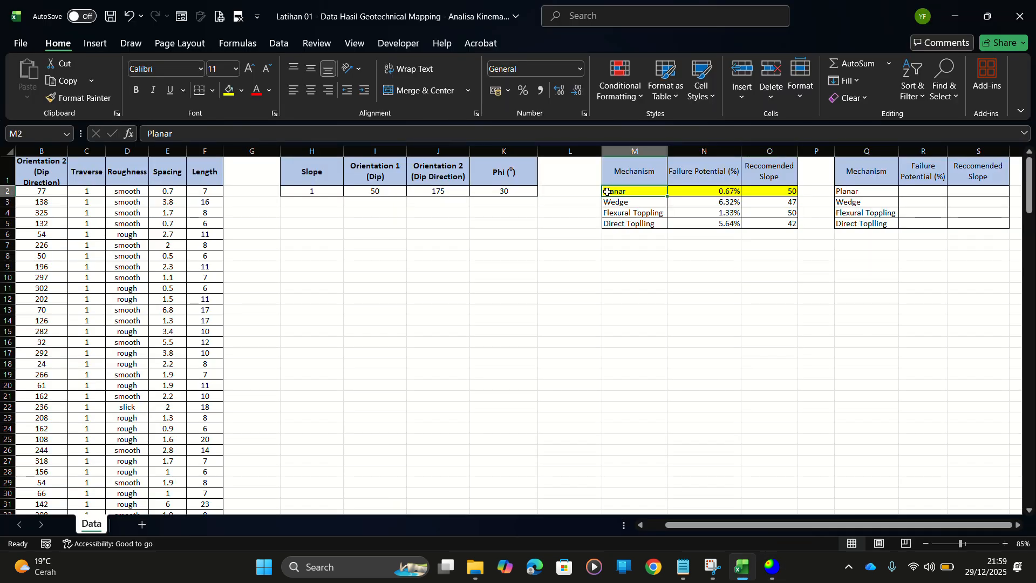
{"action": "left_click", "coordinate": [435, 192]}
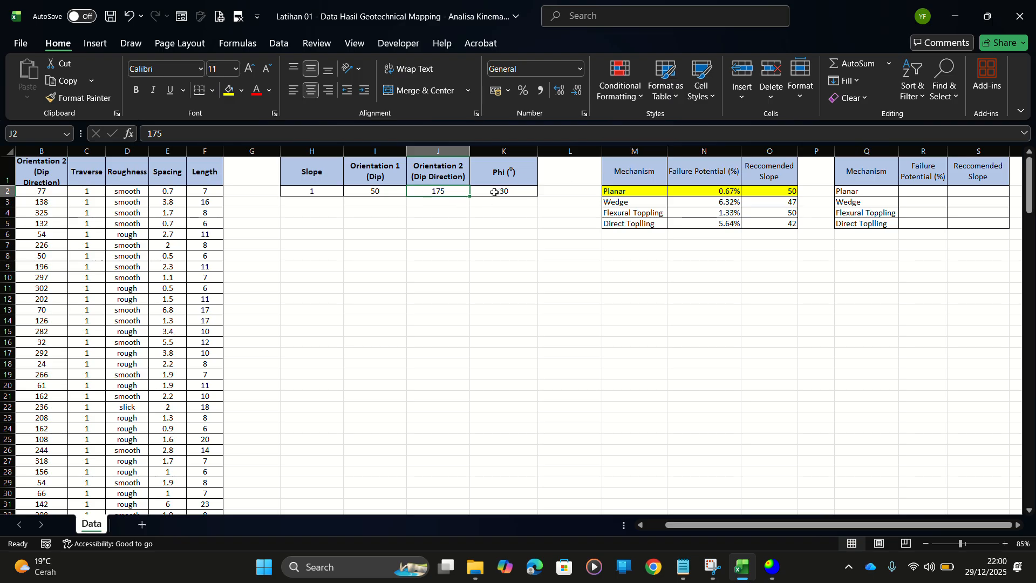
{"action": "left_click", "coordinate": [385, 191]}
{"action": "left_click", "coordinate": [803, 181]}
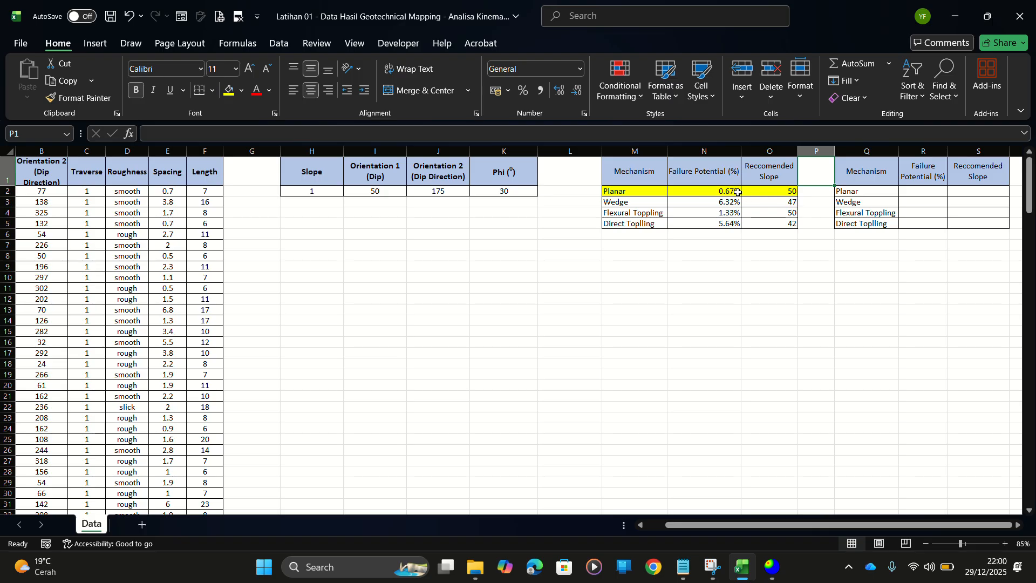
{"action": "left_click", "coordinate": [734, 192]}
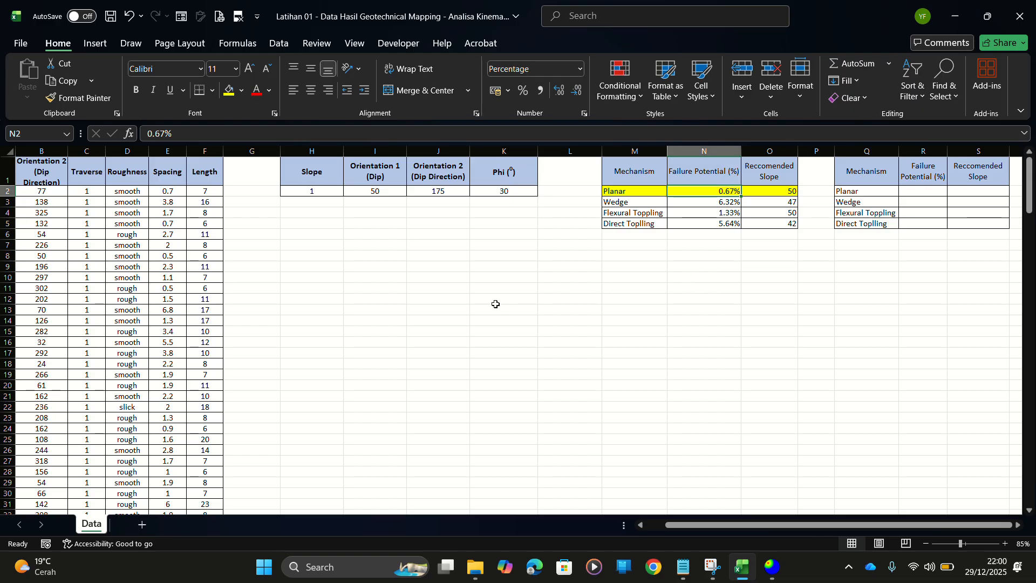
Switch to Dips and plot the planar sliding sensitivity for slope dip directions from 0 to 359
{"action": "key", "text": "alt+Tab"}
{"action": "left_click", "coordinate": [495, 247]}
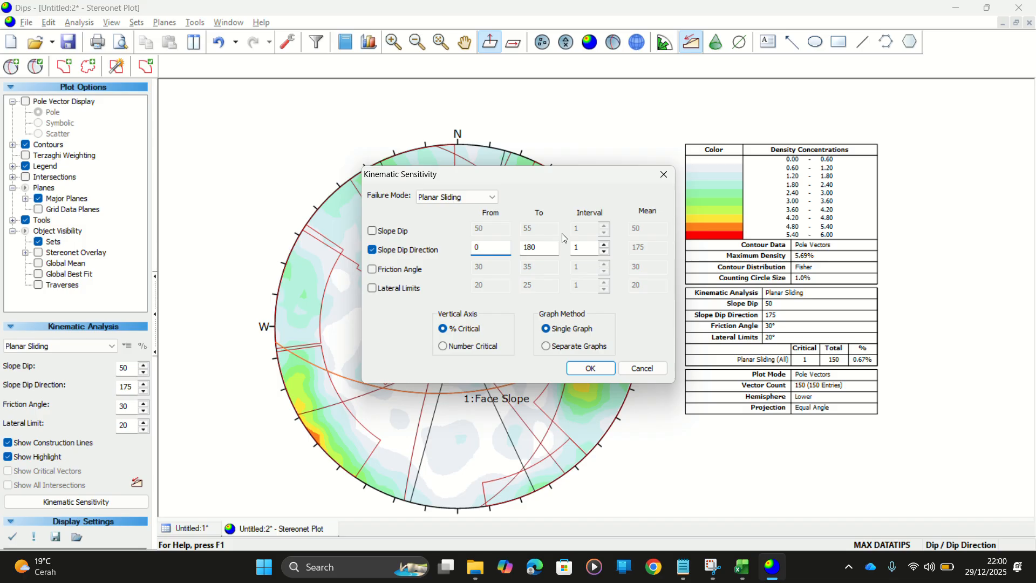
{"action": "double_click", "coordinate": [538, 252]}
{"action": "type", "text": "359"}
{"action": "left_click", "coordinate": [597, 369]}
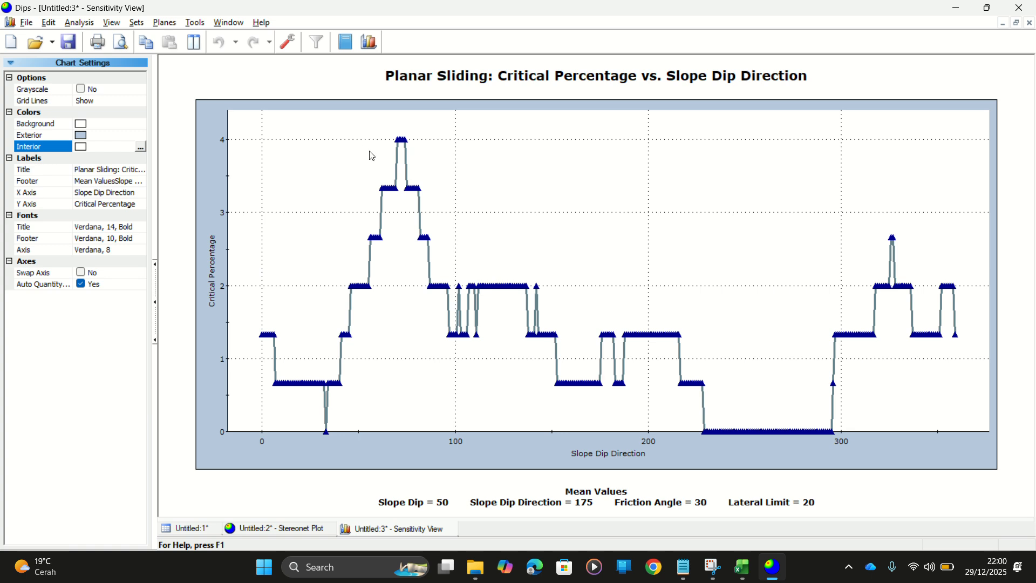
Examine the critical percentage across slope dip directions on the planar sliding sensitivity chart, including its highest peak
{"action": "scroll", "coordinate": [836, 255], "scroll_direction": "down", "scroll_amount": 1}
{"action": "left_click_drag", "start_coordinate": [538, 244], "coordinate": [642, 314]}
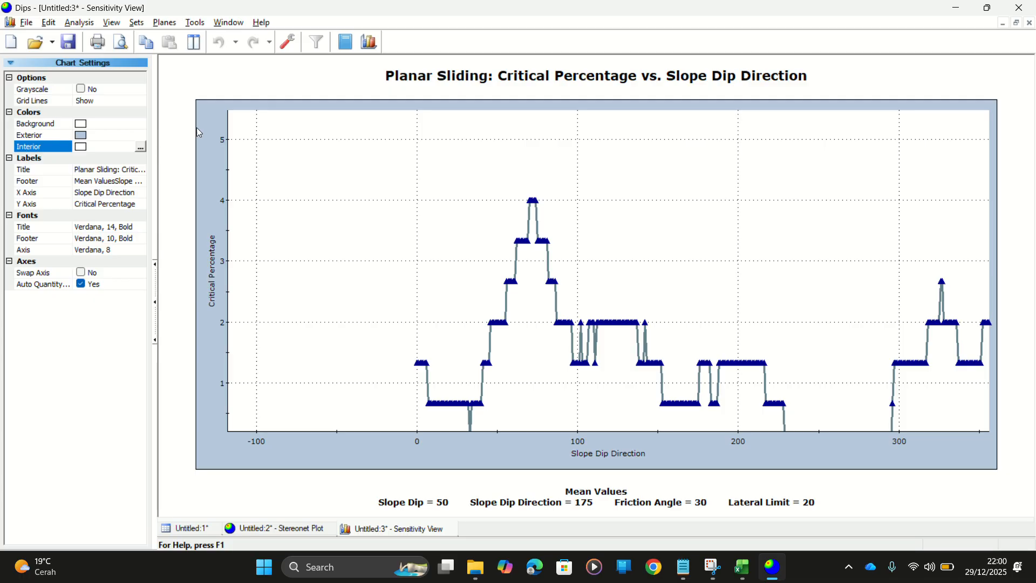
{"action": "scroll", "coordinate": [231, 139], "scroll_direction": "up", "scroll_amount": 5}
{"action": "scroll", "coordinate": [252, 153], "scroll_direction": "down", "scroll_amount": 3}
{"action": "left_click_drag", "start_coordinate": [381, 202], "coordinate": [388, 286]}
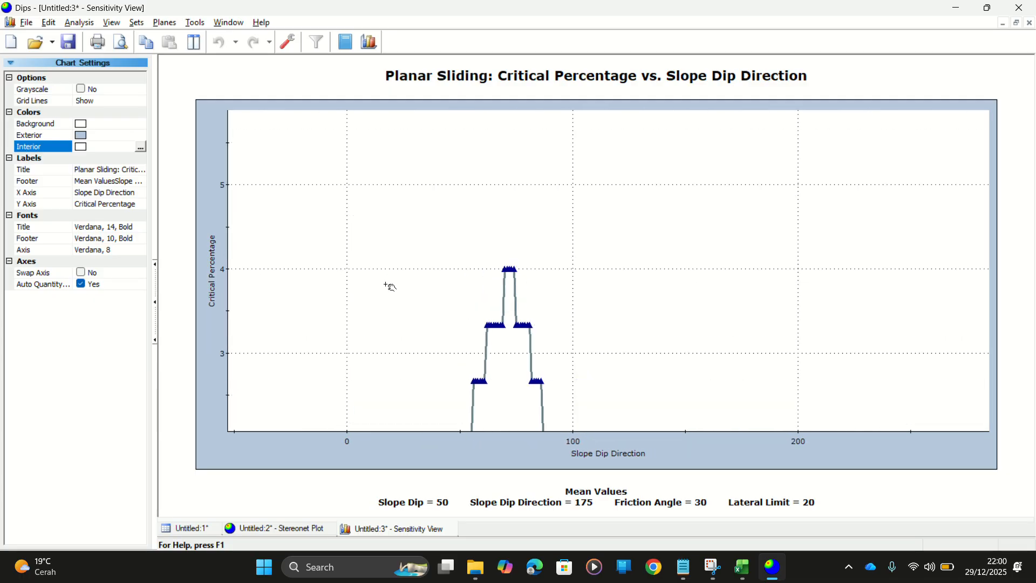
{"action": "scroll", "coordinate": [230, 216], "scroll_direction": "up", "scroll_amount": 1}
{"action": "scroll", "coordinate": [228, 212], "scroll_direction": "up", "scroll_amount": 1}
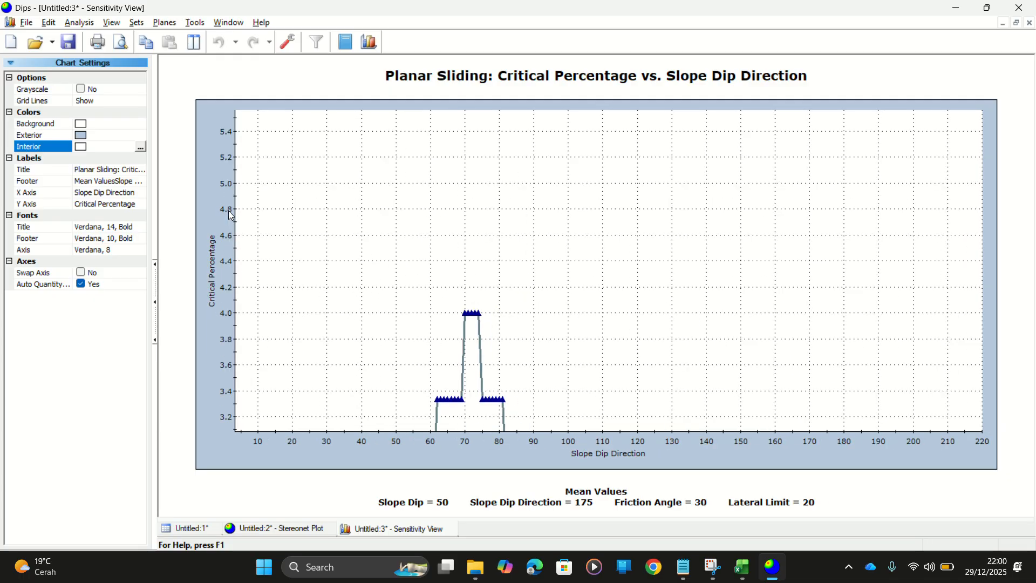
{"action": "scroll", "coordinate": [246, 184], "scroll_direction": "down", "scroll_amount": 3}
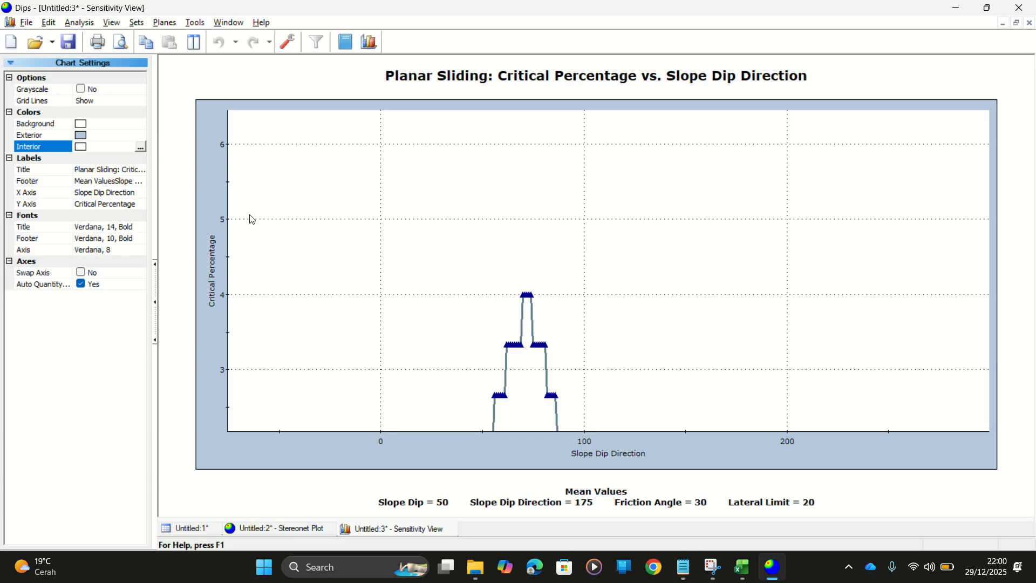
{"action": "scroll", "coordinate": [896, 248], "scroll_direction": "down", "scroll_amount": 3}
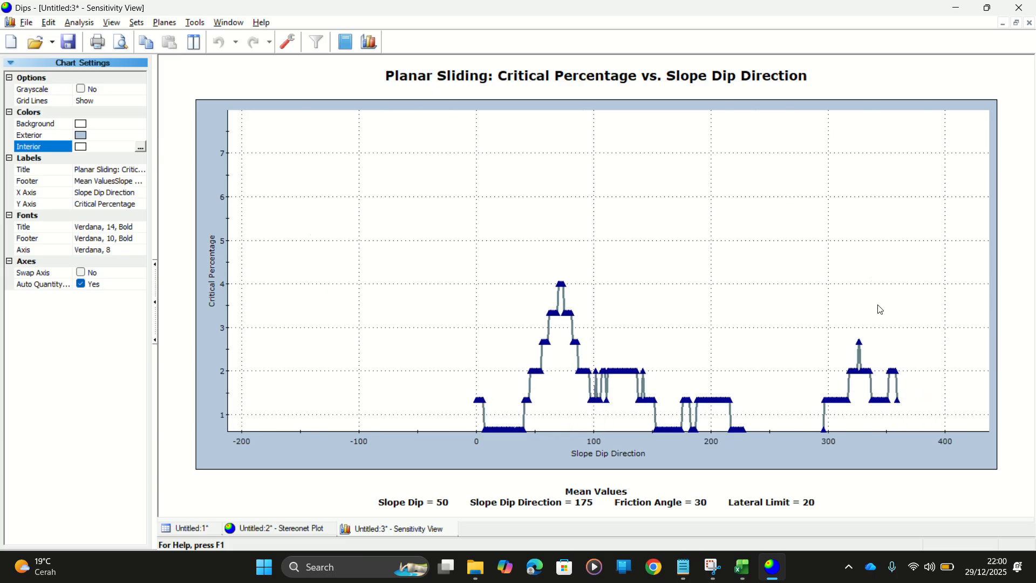
{"action": "left_click_drag", "start_coordinate": [881, 310], "coordinate": [846, 228]}
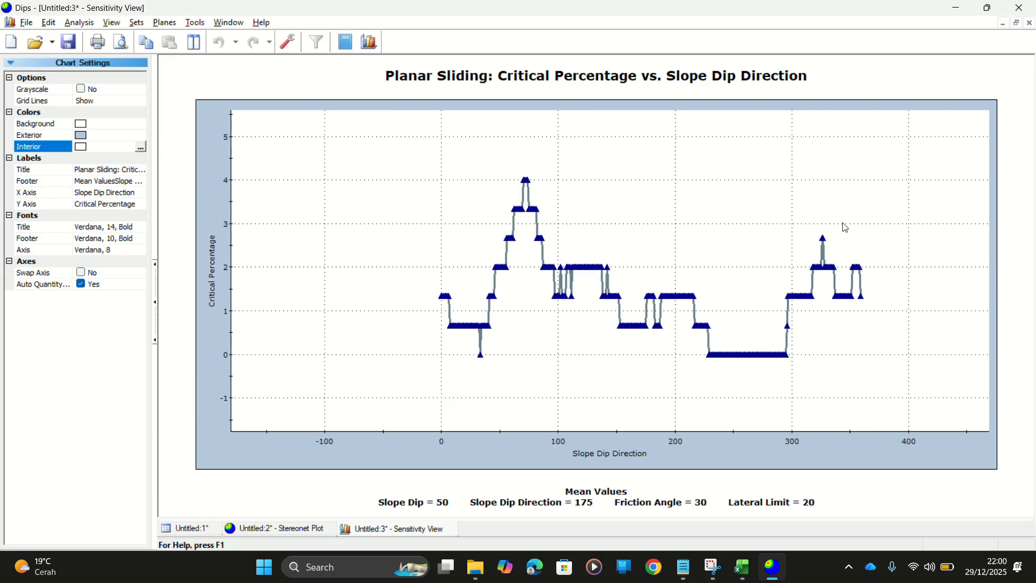
Switch to Excel and fill the second table's Planar row with failure potential N/A and recommended slope 50
{"action": "key", "text": "alt+Tab"}
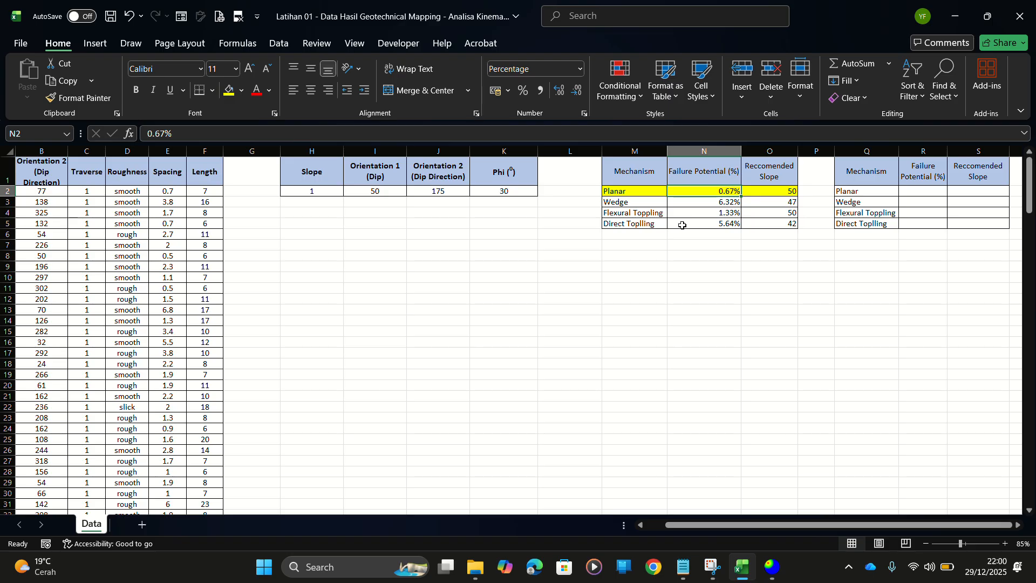
{"action": "left_click", "coordinate": [939, 191]}
{"action": "key", "text": "Caps_Lock"}
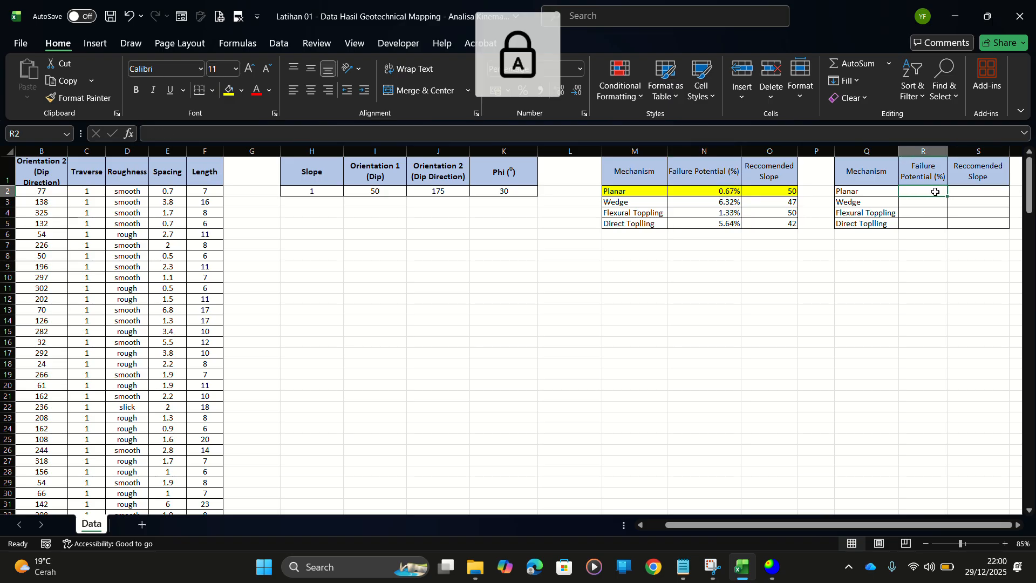
{"action": "type", "text": "N/A"}
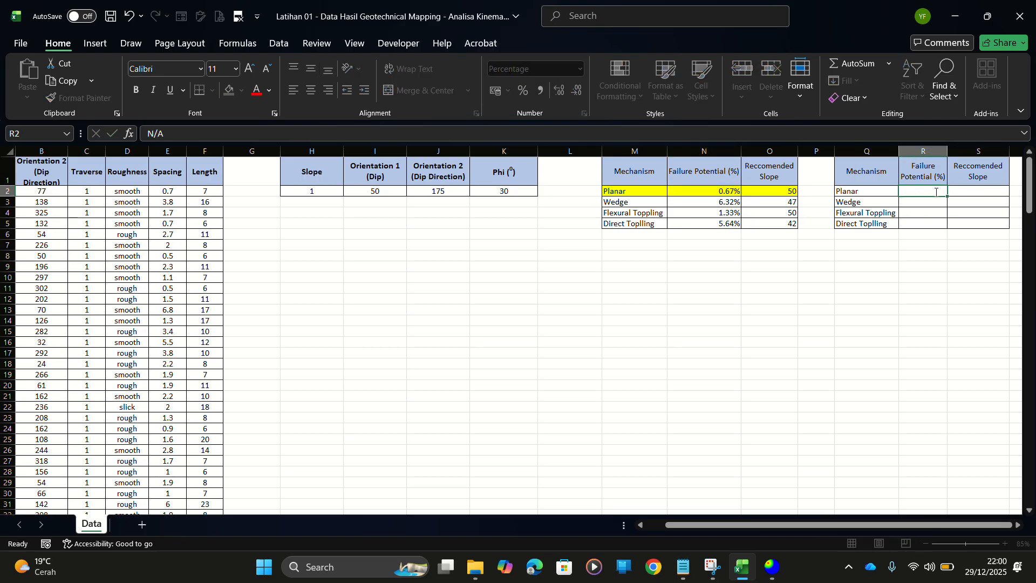
{"action": "key", "text": "Tab"}
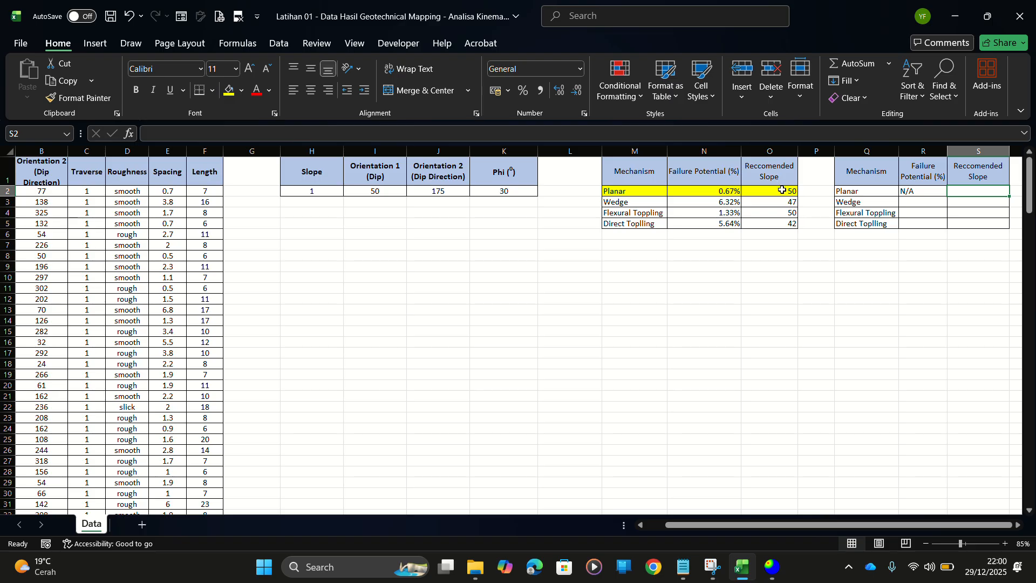
{"action": "type", "text": "50"}
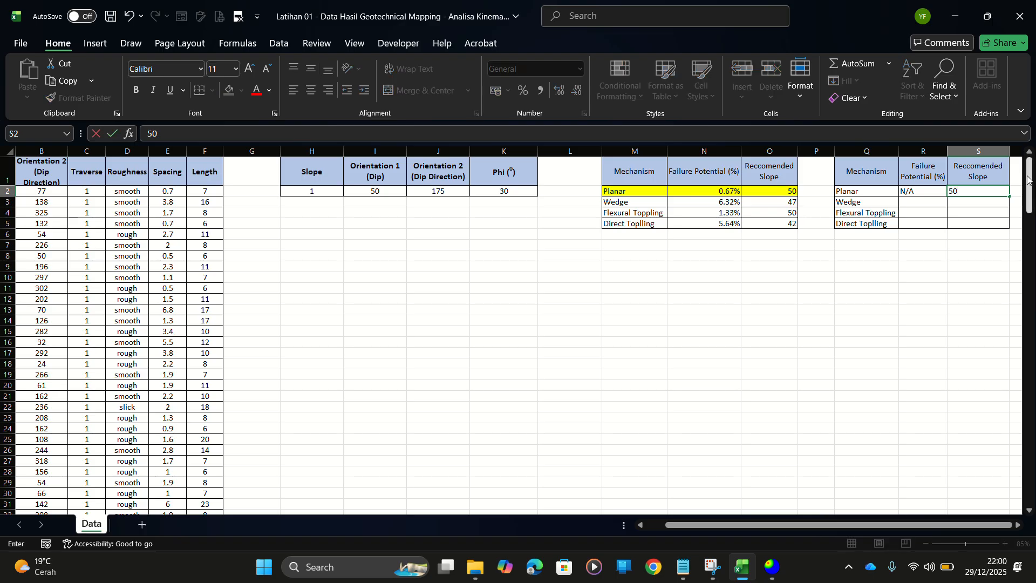
{"action": "key", "text": "Return"}
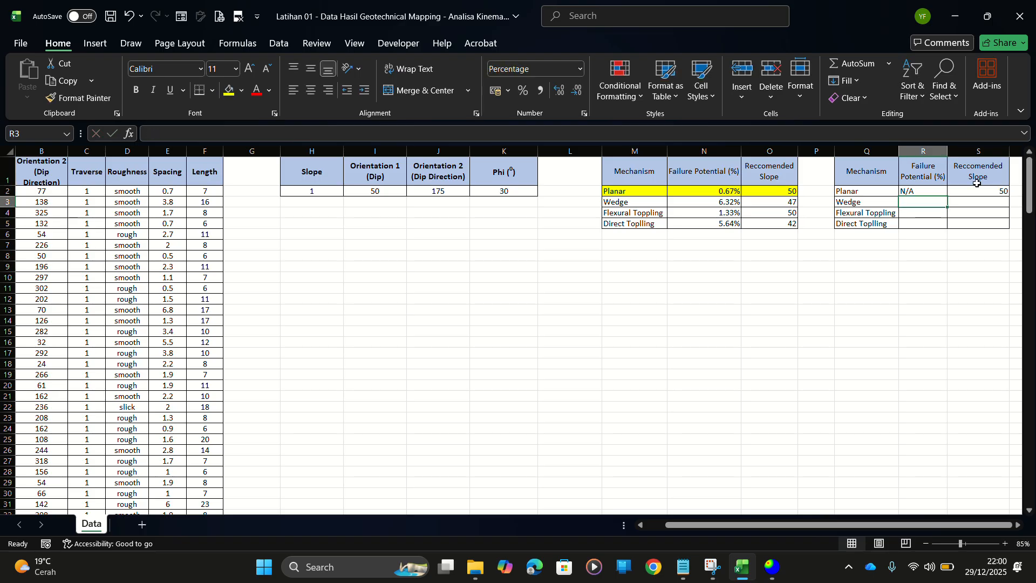
Switch to Dips, close the planar sliding sensitivity chart, and change the kinematic analysis failure mode to Wedge Sliding
{"action": "left_click", "coordinate": [639, 204]}
{"action": "key", "text": "alt+Tab"}
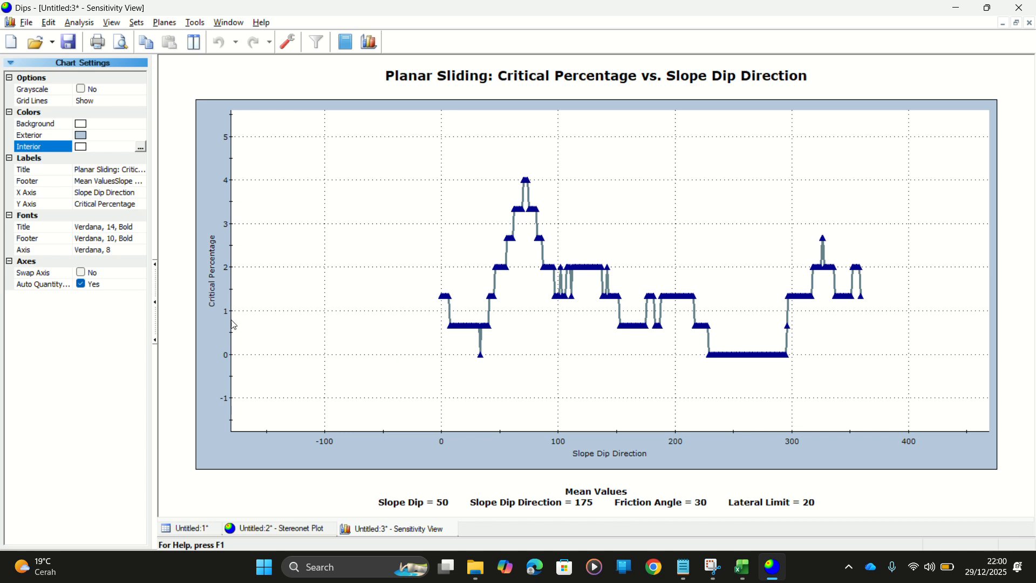
{"action": "left_click", "coordinate": [451, 529]}
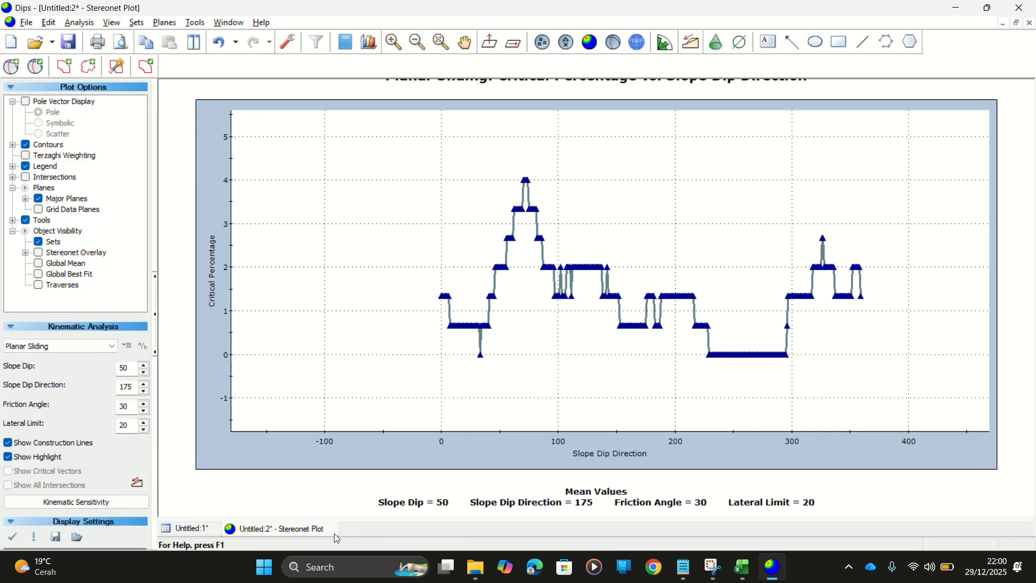
{"action": "left_click", "coordinate": [73, 348]}
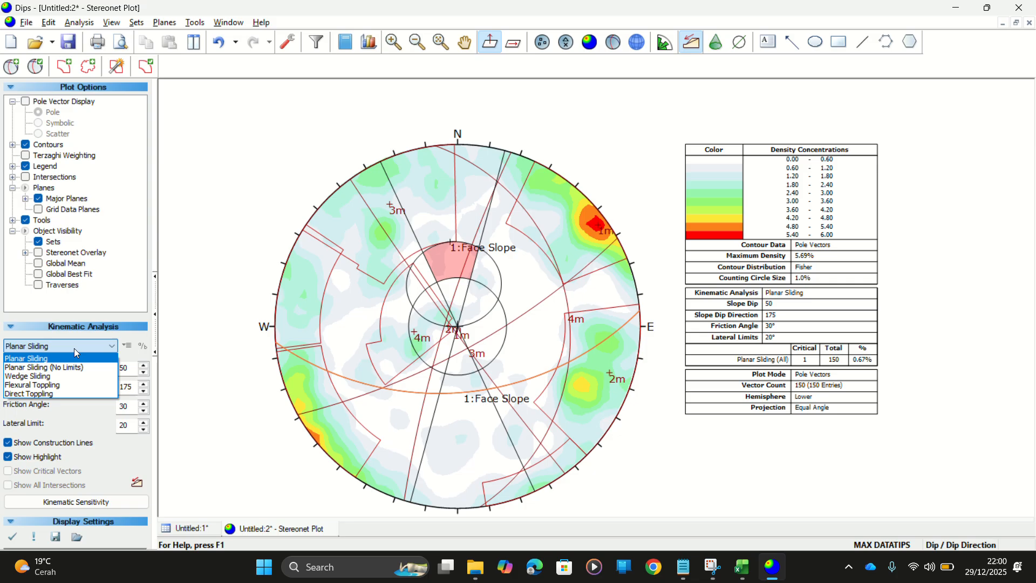
{"action": "left_click", "coordinate": [46, 376]}
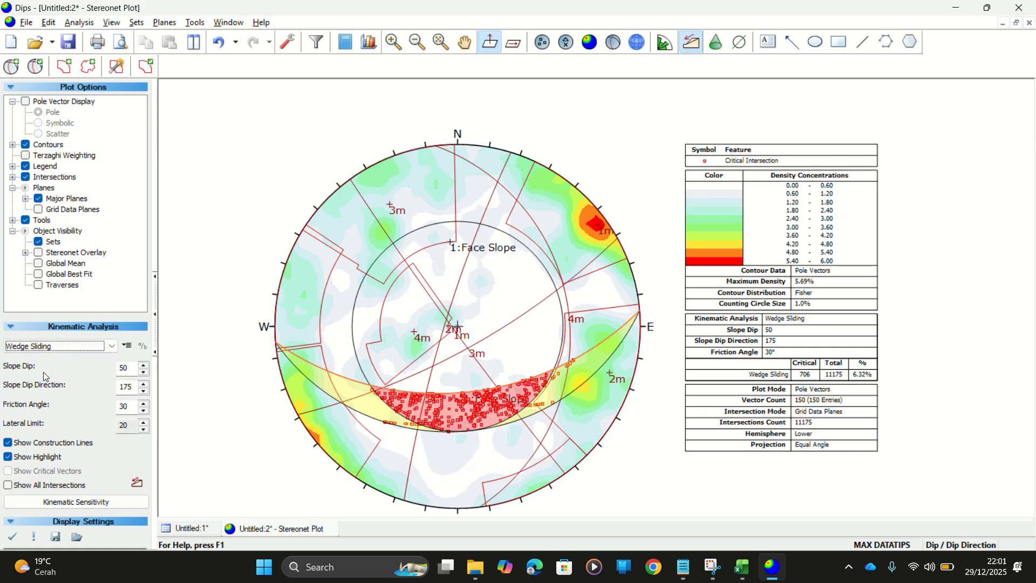
{"action": "left_click_drag", "start_coordinate": [133, 369], "coordinate": [88, 370]}
Switch to Excel and highlight the Wedge row of the first mechanism table, cells M3:O3, in yellow
{"action": "key", "text": "alt+Tab"}
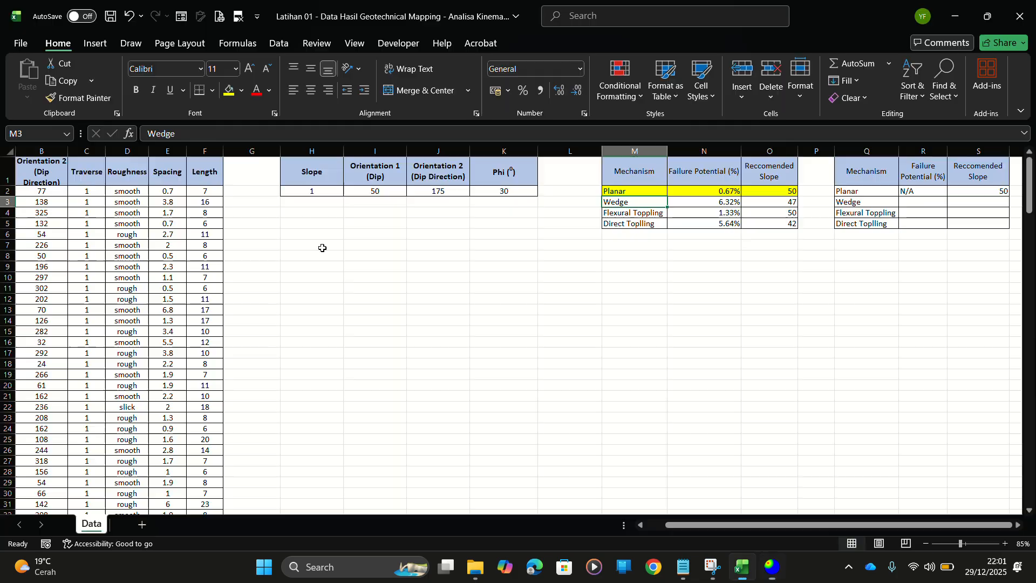
{"action": "left_click", "coordinate": [651, 232]}
{"action": "left_click", "coordinate": [641, 202]}
{"action": "left_click_drag", "start_coordinate": [640, 202], "coordinate": [755, 203]}
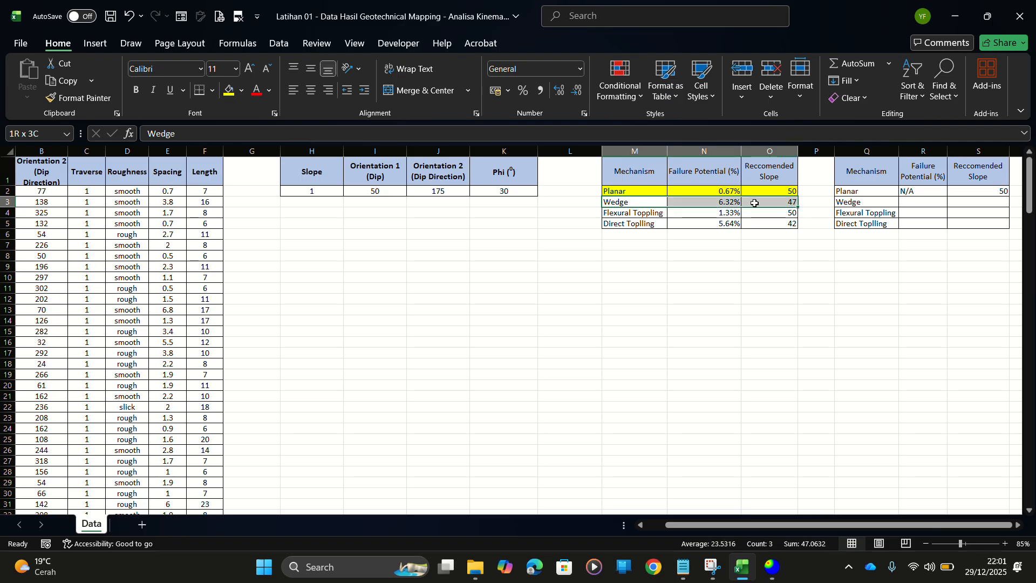
{"action": "left_click", "coordinate": [229, 91]}
Remove the fill colour from the first table's Planar row, cells M2:O2
{"action": "left_click_drag", "start_coordinate": [641, 191], "coordinate": [772, 192]}
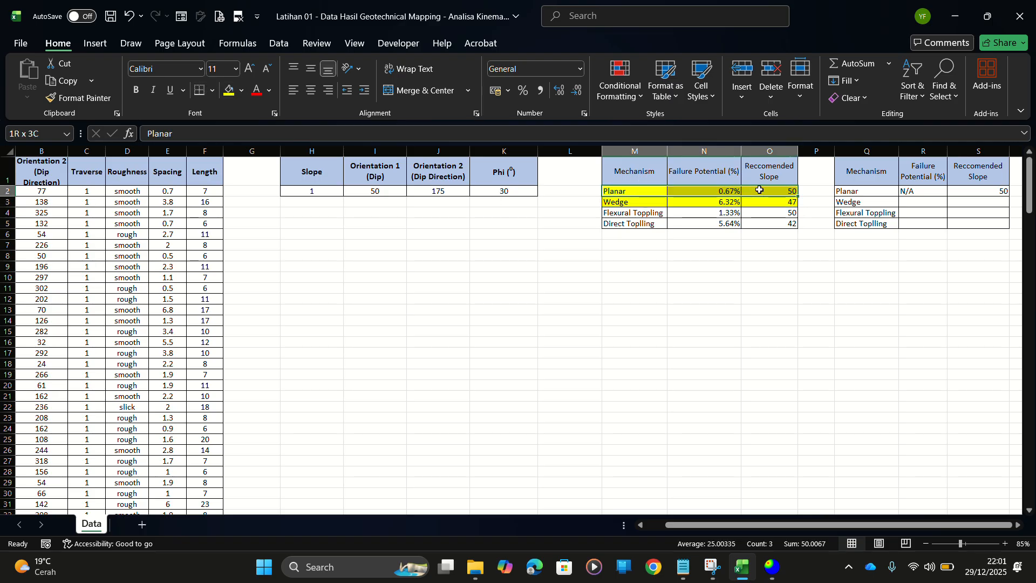
{"action": "left_click", "coordinate": [241, 90]}
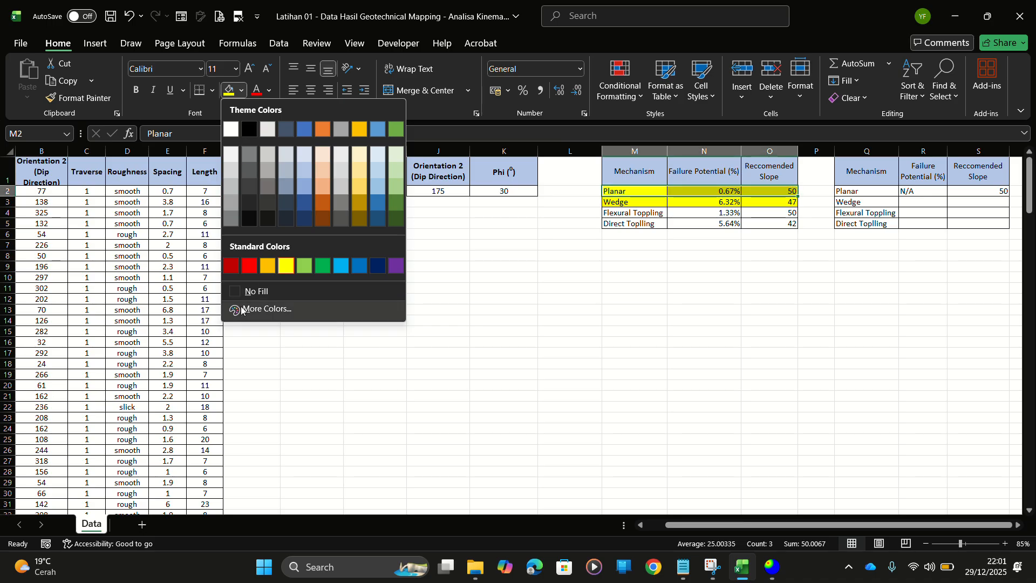
{"action": "left_click", "coordinate": [240, 289]}
{"action": "left_click", "coordinate": [779, 299]}
Switch to Dips, set the wedge sliding slope dip to the recommended 47, and examine the critical percentage in the plot legend
{"action": "left_click_drag", "start_coordinate": [632, 200], "coordinate": [788, 202]}
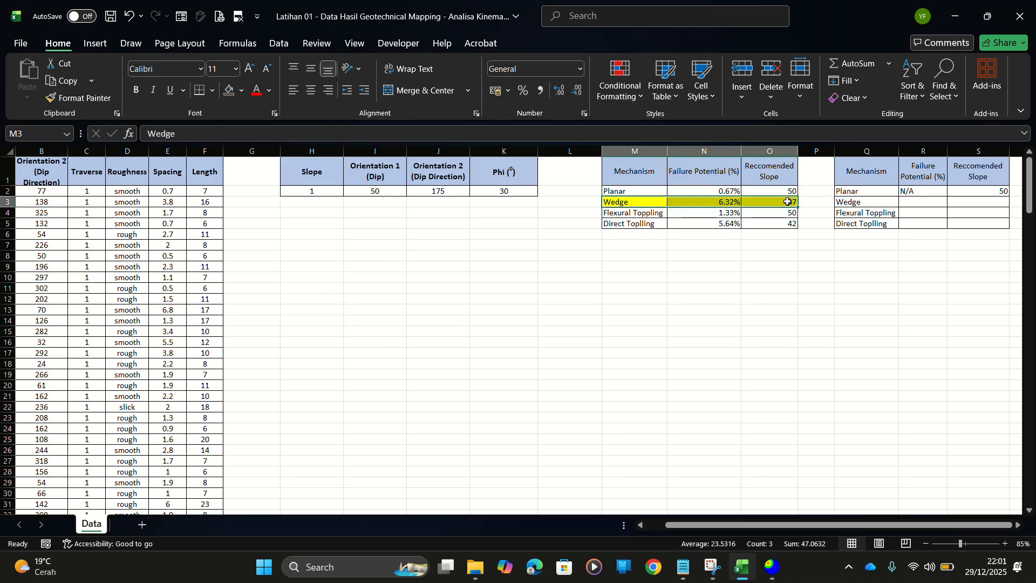
{"action": "left_click", "coordinate": [786, 265]}
{"action": "left_click", "coordinate": [793, 202]}
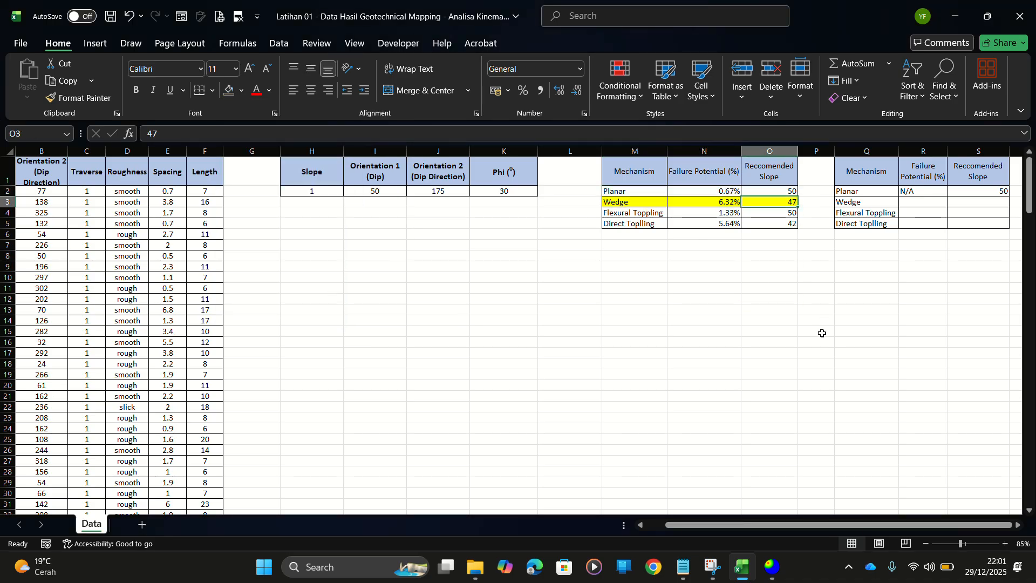
{"action": "key", "text": "alt+Tab"}
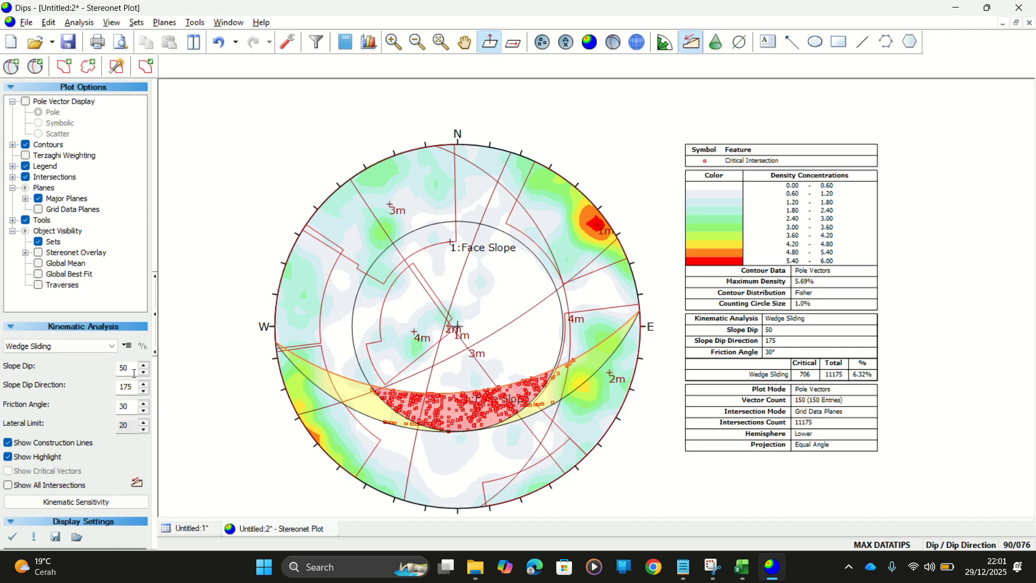
{"action": "double_click", "coordinate": [135, 372]}
{"action": "type", "text": "47"}
{"action": "scroll", "coordinate": [871, 372], "scroll_direction": "up", "scroll_amount": 3}
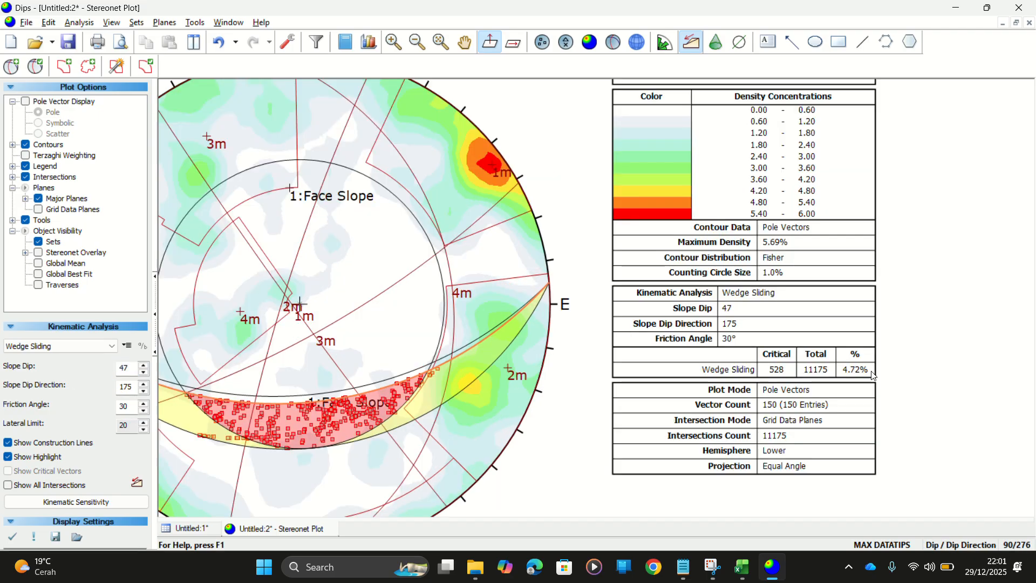
{"action": "scroll", "coordinate": [871, 372], "scroll_direction": "up", "scroll_amount": 2}
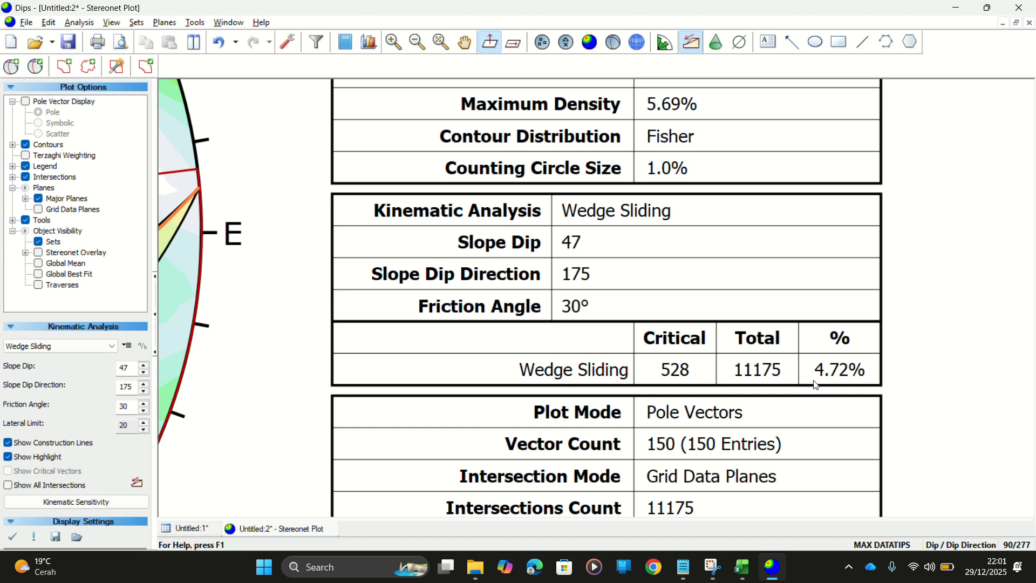
{"action": "scroll", "coordinate": [816, 386], "scroll_direction": "up", "scroll_amount": 1}
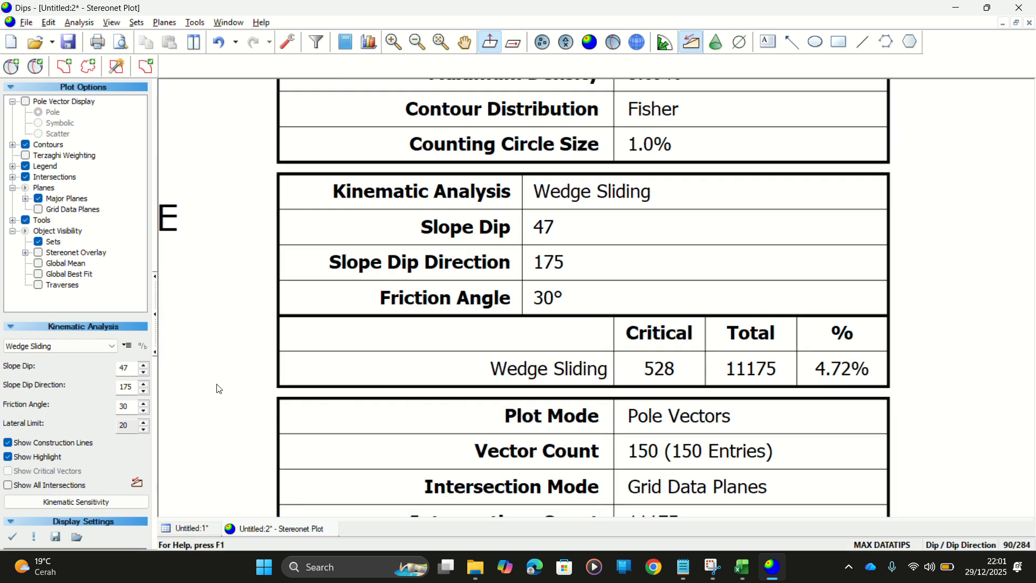
{"action": "scroll", "coordinate": [214, 390], "scroll_direction": "down", "scroll_amount": 3}
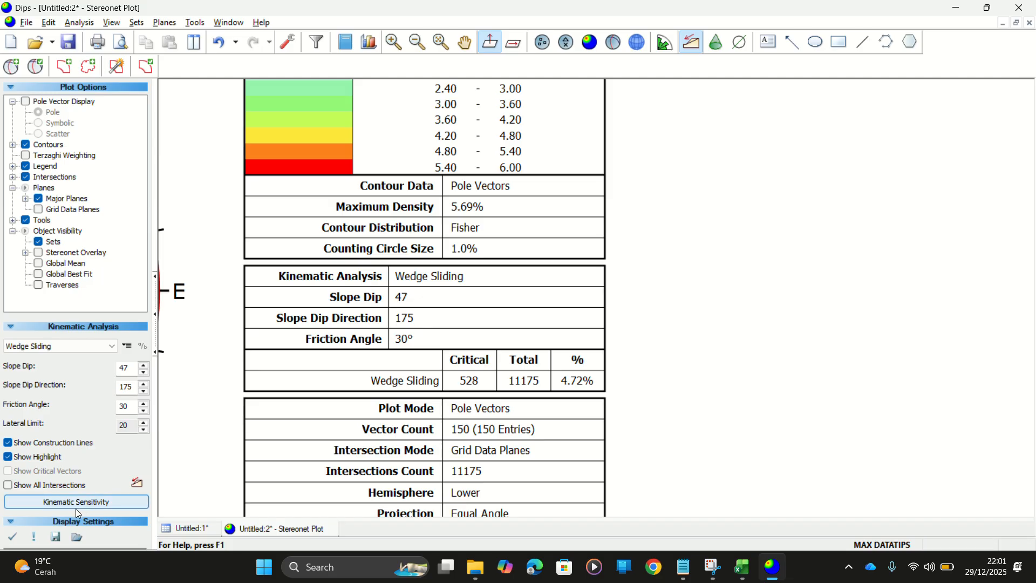
Plot a wedge sliding kinematic sensitivity chart varying slope dip direction over the full circle from 0, at an interval of 1
{"action": "left_click", "coordinate": [78, 508]}
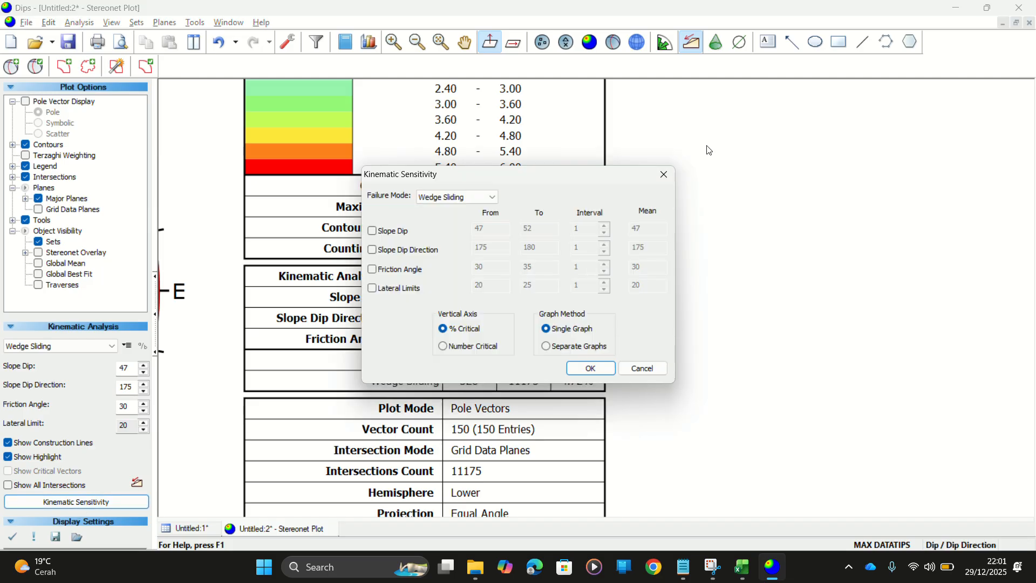
{"action": "left_click", "coordinate": [390, 253]}
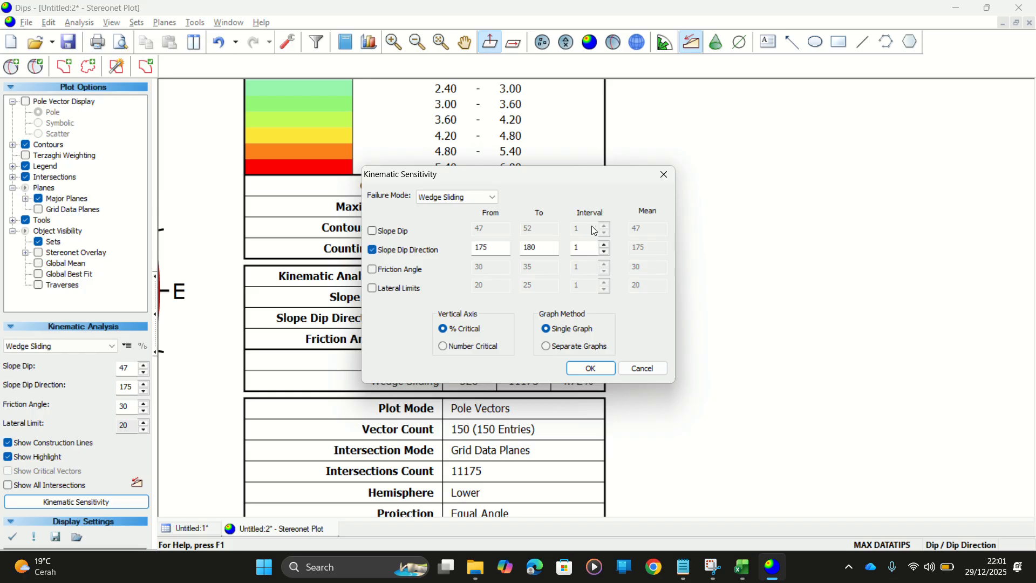
{"action": "left_click_drag", "start_coordinate": [510, 245], "coordinate": [434, 242]}
{"action": "key", "text": "BackSpace"}
{"action": "type", "text": "0"}
{"action": "key", "text": "Tab"}
{"action": "type", "text": "3"}
{"action": "left_click", "coordinate": [607, 371]}
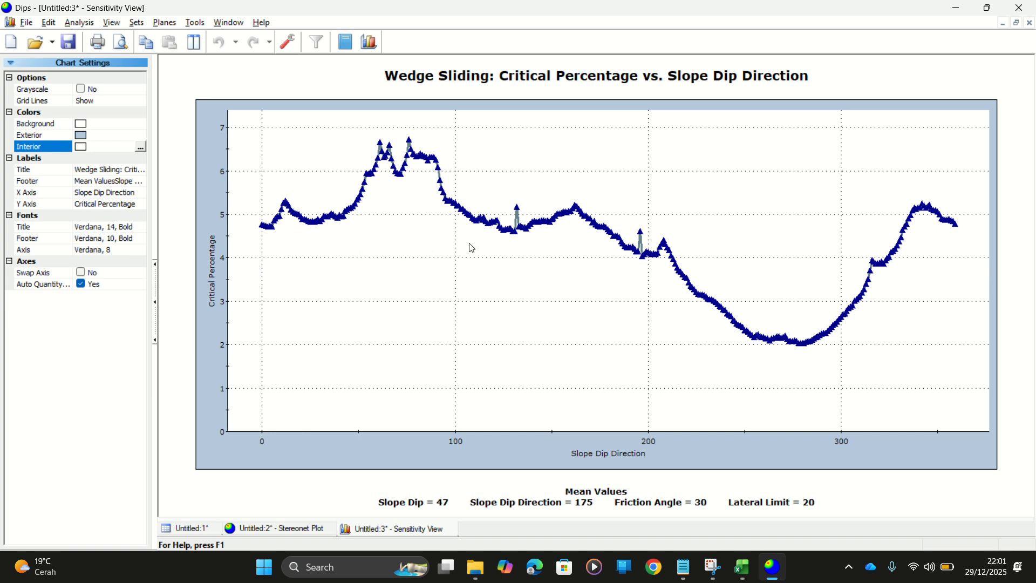
Examine the critical percentages along the whole wedge sliding curve, including its peaks and drops across all slope dip directions
{"action": "mouse_move", "coordinate": [527, 222]}
{"action": "mouse_move", "coordinate": [373, 179]}
{"action": "scroll", "coordinate": [269, 218], "scroll_direction": "up", "scroll_amount": 2}
{"action": "scroll", "coordinate": [270, 220], "scroll_direction": "down", "scroll_amount": 2}
{"action": "left_click_drag", "start_coordinate": [284, 220], "coordinate": [347, 218]}
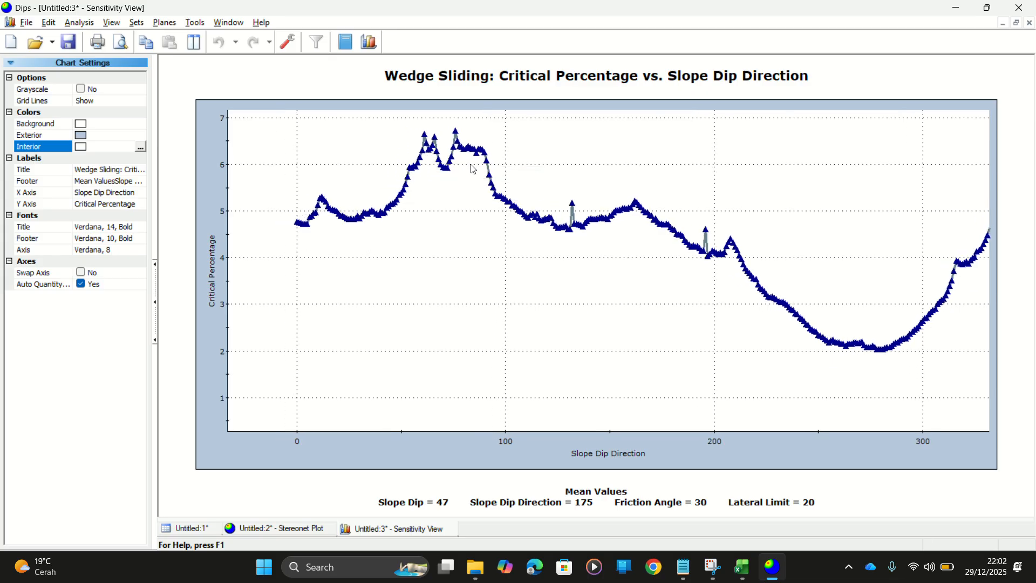
{"action": "mouse_move", "coordinate": [484, 169]}
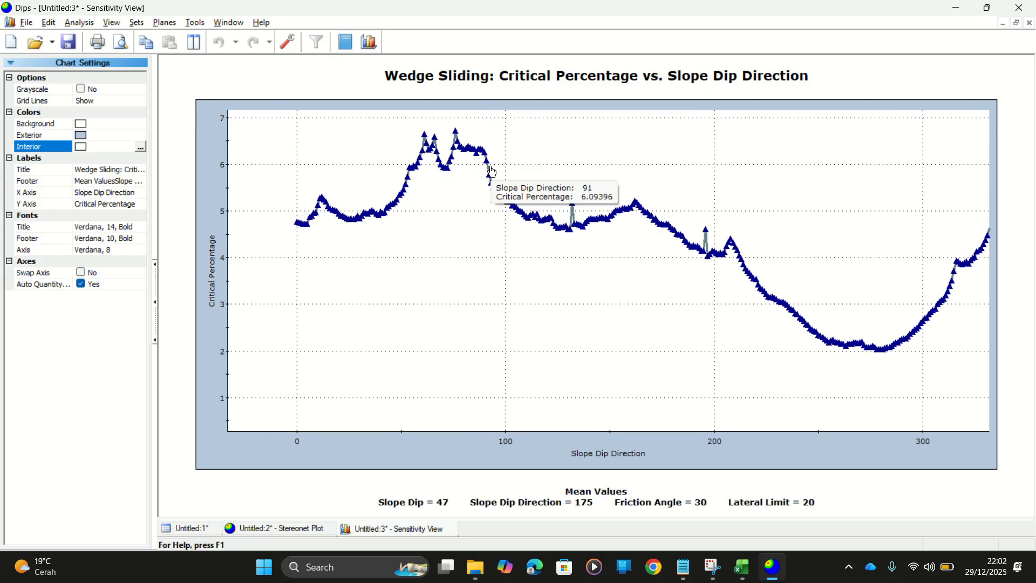
{"action": "mouse_move", "coordinate": [574, 208]}
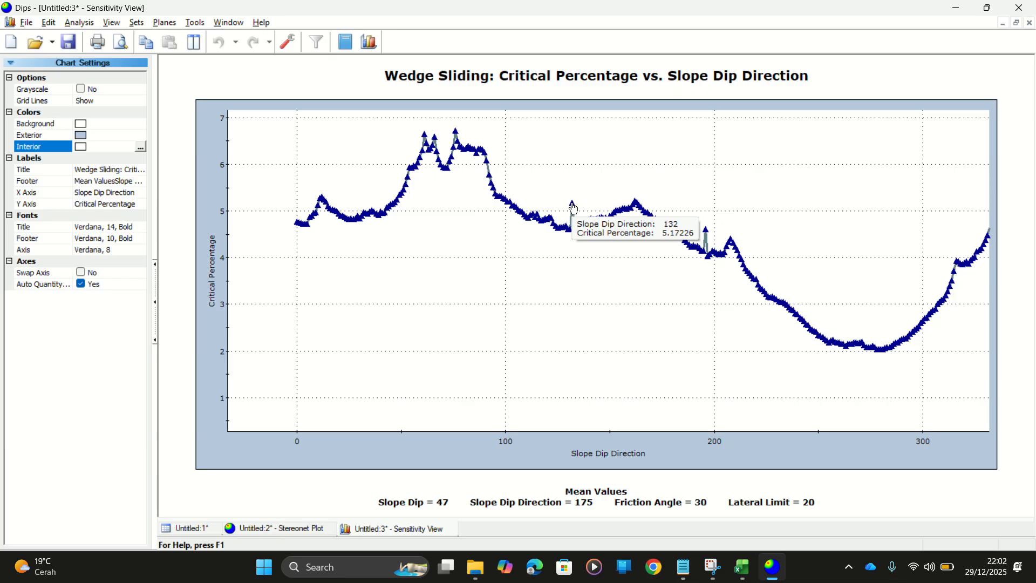
{"action": "mouse_move", "coordinate": [644, 208]}
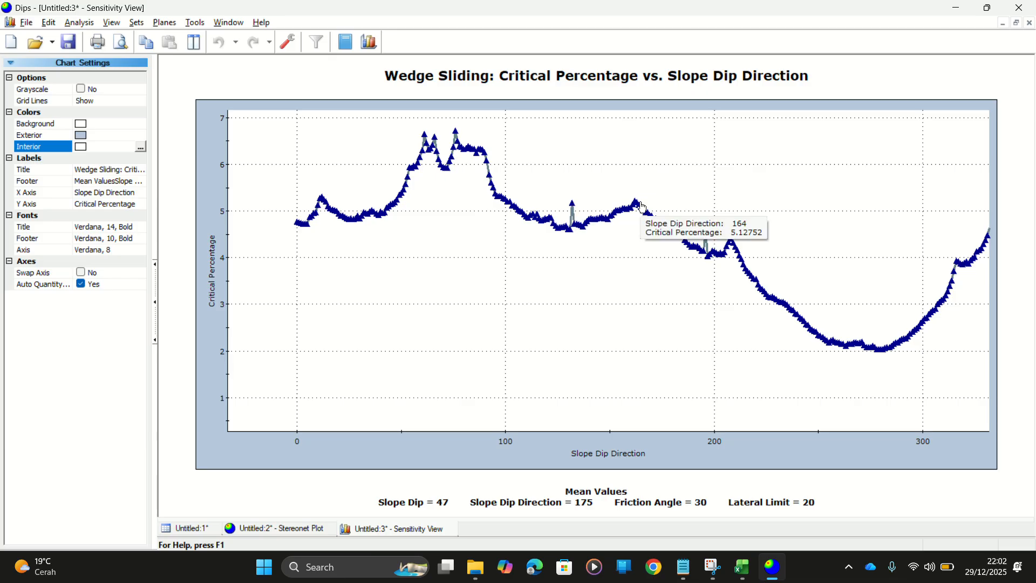
{"action": "left_click_drag", "start_coordinate": [775, 282], "coordinate": [657, 257]}
{"action": "scroll", "coordinate": [611, 217], "scroll_direction": "up", "scroll_amount": 3}
{"action": "mouse_move", "coordinate": [614, 214]}
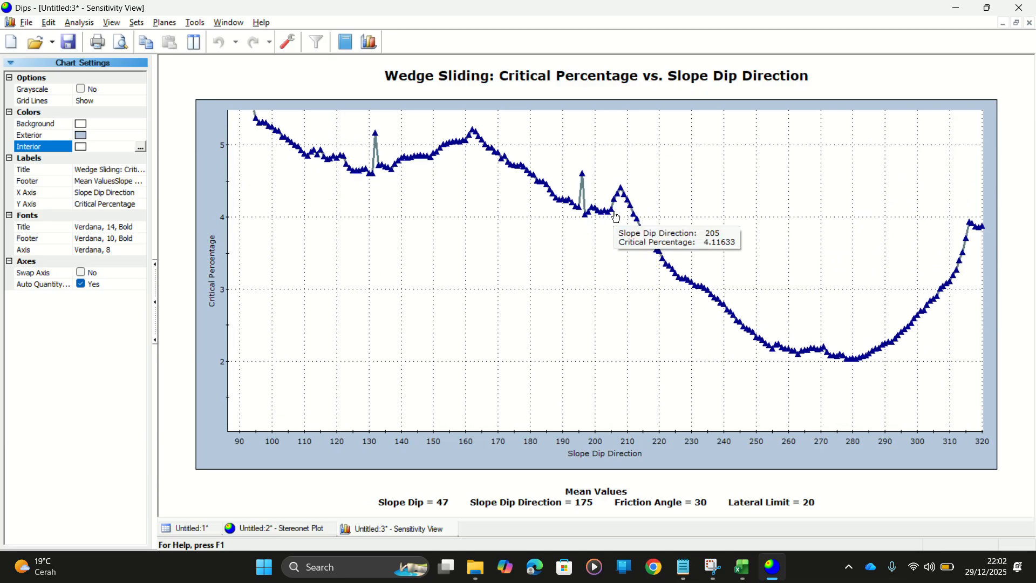
{"action": "left_click_drag", "start_coordinate": [738, 198], "coordinate": [395, 294]}
{"action": "left_click_drag", "start_coordinate": [848, 234], "coordinate": [480, 246]}
{"action": "scroll", "coordinate": [348, 248], "scroll_direction": "up", "scroll_amount": 2}
{"action": "scroll", "coordinate": [344, 236], "scroll_direction": "down", "scroll_amount": 4}
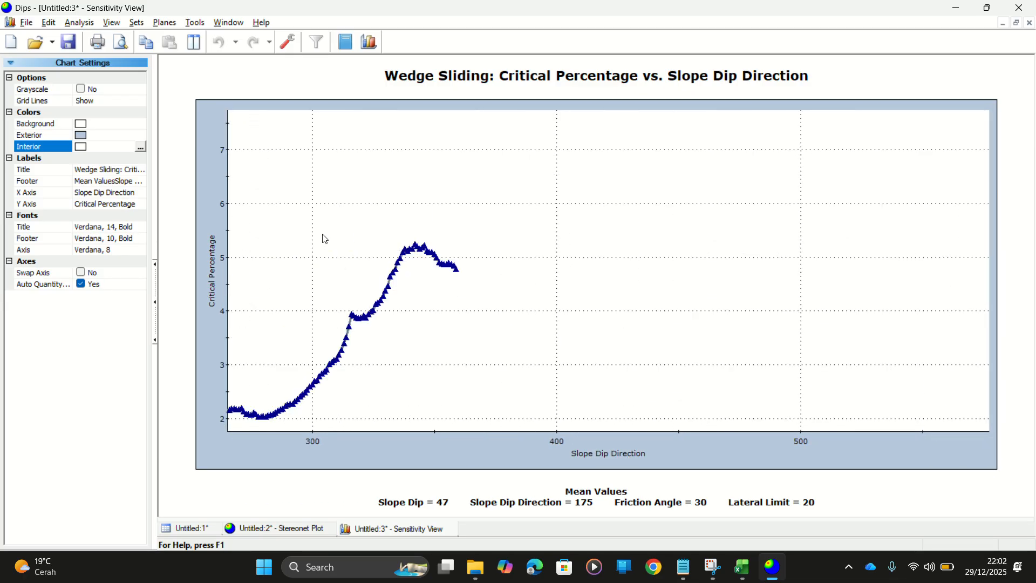
{"action": "scroll", "coordinate": [345, 229], "scroll_direction": "down", "scroll_amount": 3}
{"action": "scroll", "coordinate": [347, 229], "scroll_direction": "up", "scroll_amount": 1}
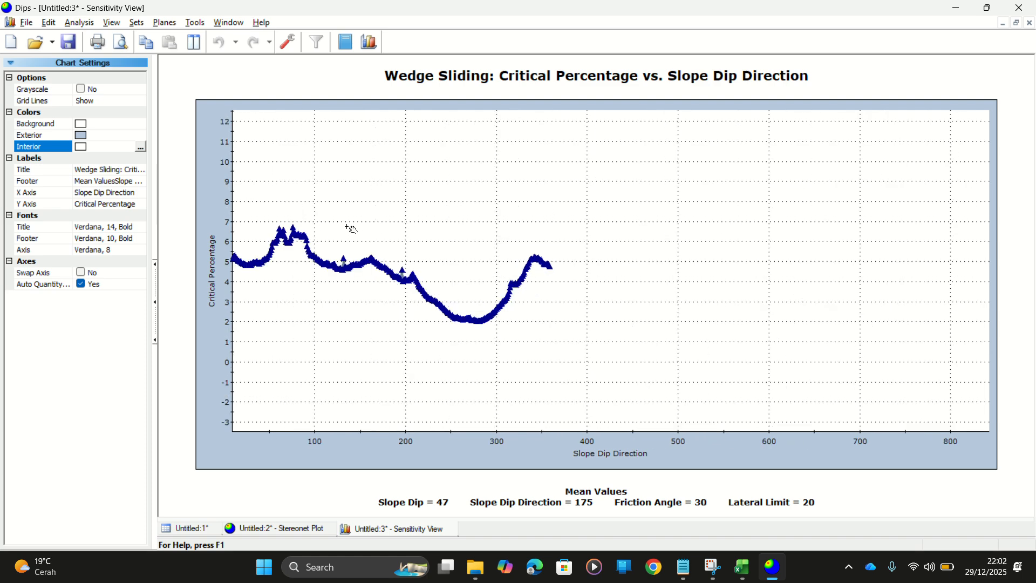
Examine the wedge sliding critical percentages at low slope dip directions, reading the points at 9, 10 and 20
{"action": "left_click_drag", "start_coordinate": [347, 229], "coordinate": [704, 202]}
{"action": "scroll", "coordinate": [571, 179], "scroll_direction": "up", "scroll_amount": 4}
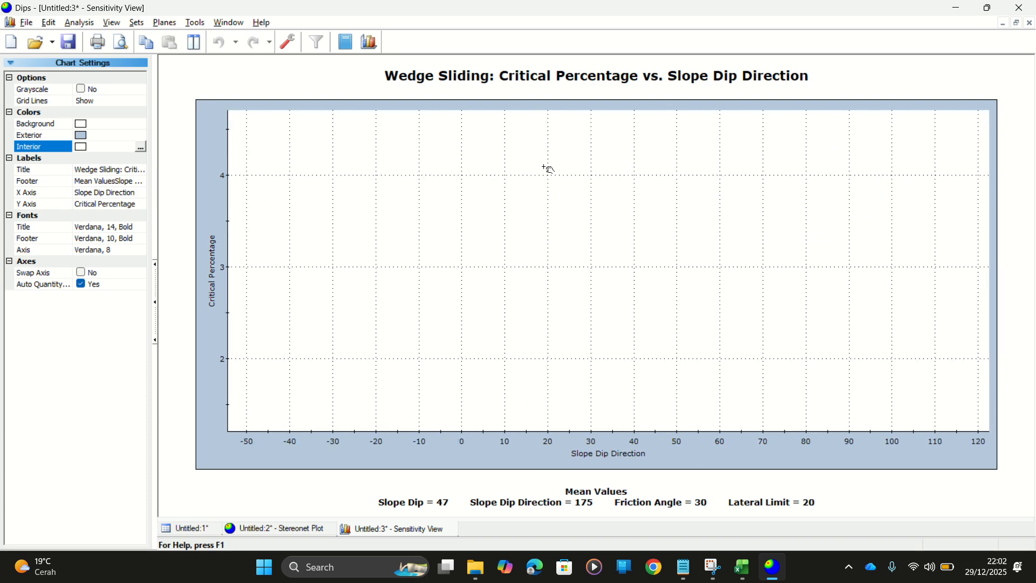
{"action": "left_click_drag", "start_coordinate": [546, 166], "coordinate": [532, 318]}
{"action": "scroll", "coordinate": [518, 300], "scroll_direction": "up", "scroll_amount": 2}
{"action": "scroll", "coordinate": [459, 217], "scroll_direction": "down", "scroll_amount": 1}
{"action": "left_click_drag", "start_coordinate": [458, 217], "coordinate": [623, 291]}
{"action": "scroll", "coordinate": [624, 320], "scroll_direction": "up", "scroll_amount": 4}
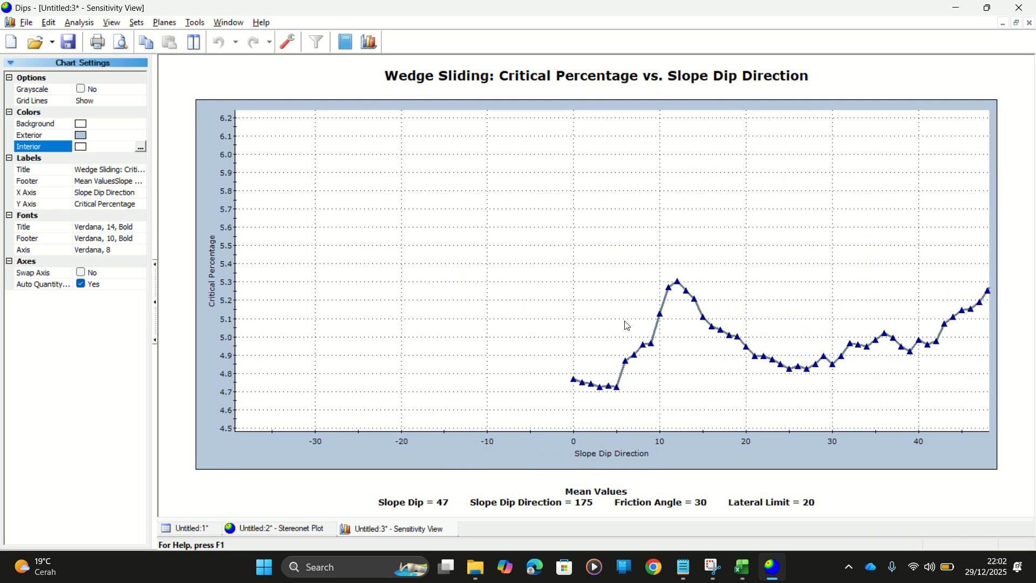
{"action": "scroll", "coordinate": [624, 320], "scroll_direction": "up", "scroll_amount": 1}
{"action": "left_click_drag", "start_coordinate": [681, 305], "coordinate": [610, 156]}
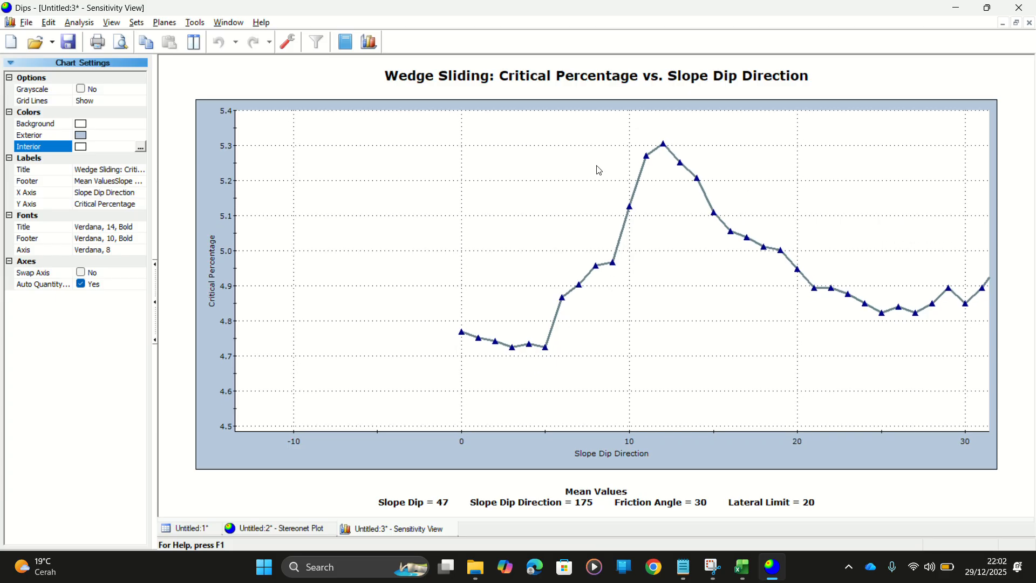
{"action": "left_click_drag", "start_coordinate": [489, 294], "coordinate": [394, 238]}
{"action": "scroll", "coordinate": [475, 190], "scroll_direction": "up", "scroll_amount": 1}
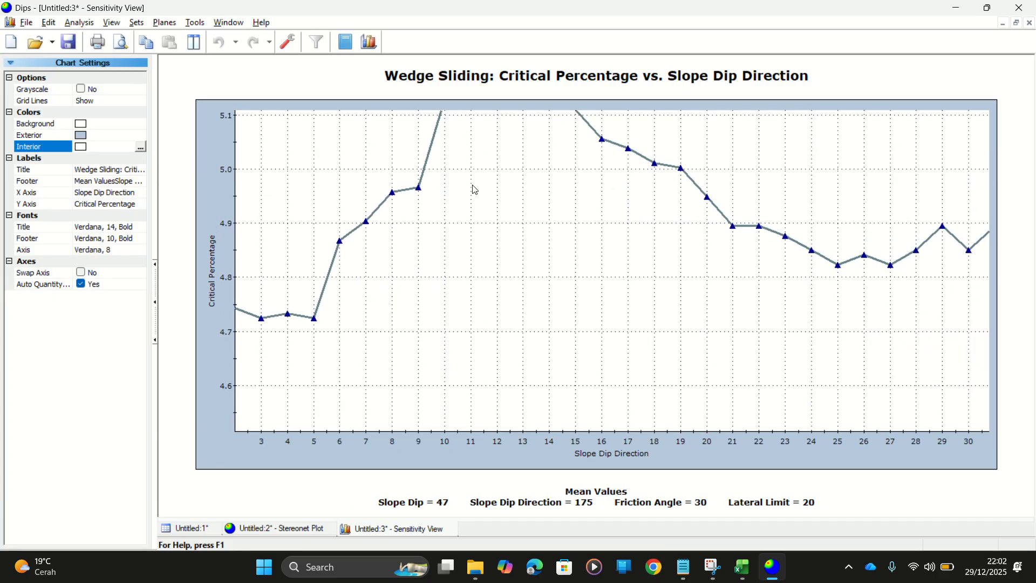
{"action": "left_click_drag", "start_coordinate": [475, 190], "coordinate": [413, 305]}
{"action": "mouse_move", "coordinate": [431, 232]}
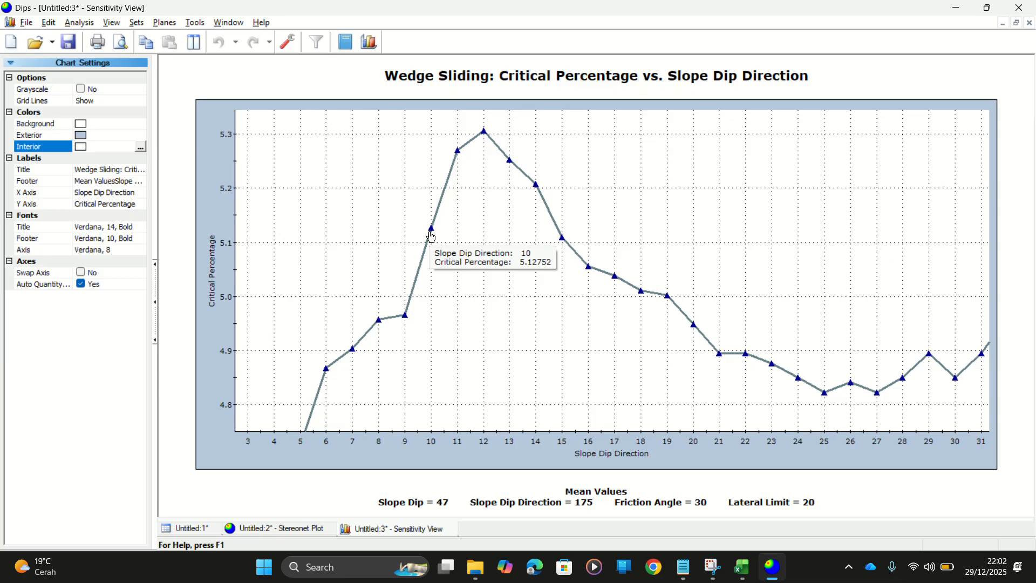
{"action": "mouse_move", "coordinate": [407, 325]}
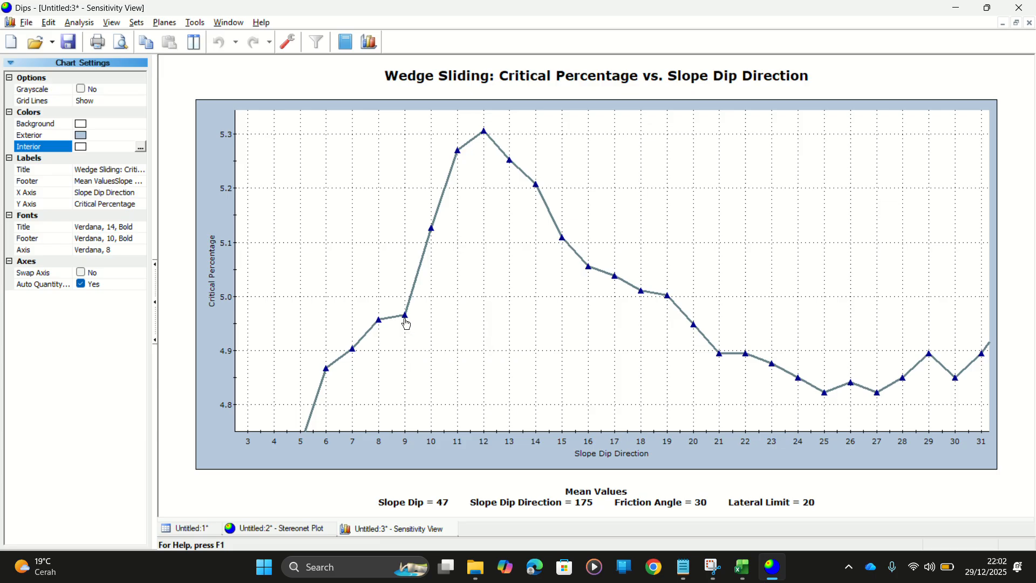
{"action": "mouse_move", "coordinate": [696, 332]}
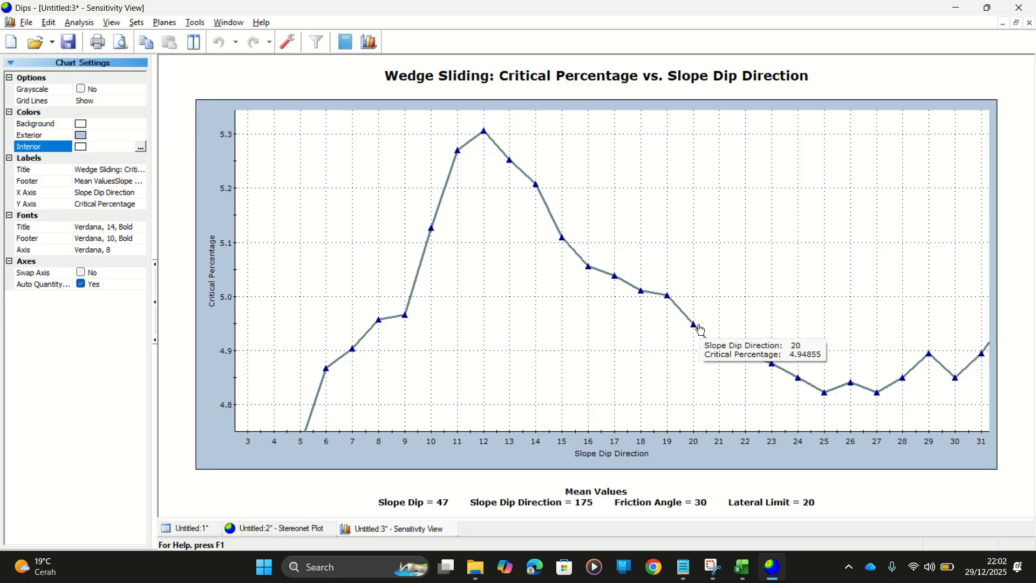
Switch to Excel and enter N 9OE - N 20 OE as the Wedge failure potential in the second mechanism table, cell R3
{"action": "left_click", "coordinate": [742, 566]}
{"action": "left_click", "coordinate": [905, 360]}
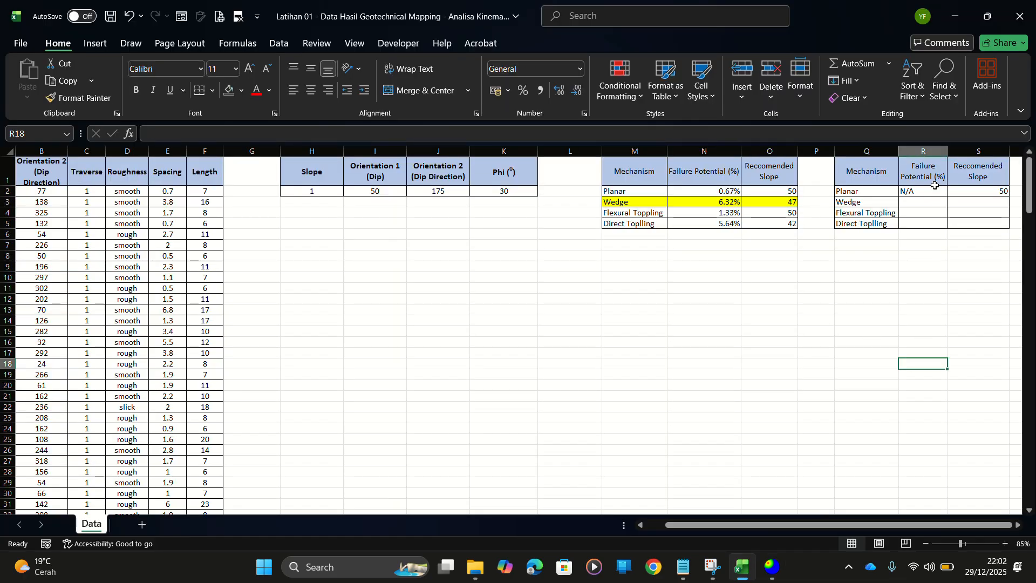
{"action": "left_click", "coordinate": [934, 183]}
{"action": "left_click", "coordinate": [888, 220]}
{"action": "left_click", "coordinate": [918, 212]}
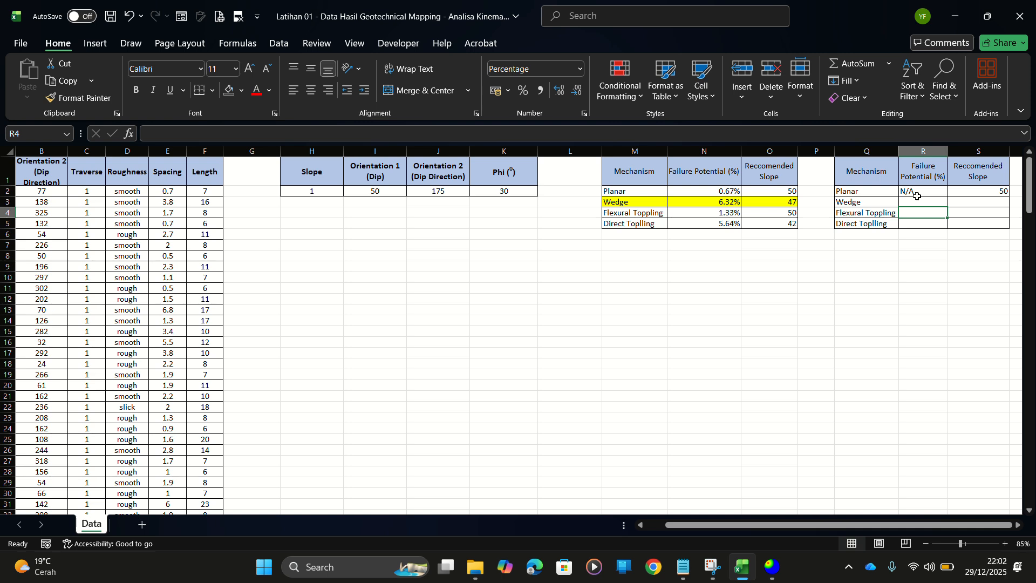
{"action": "left_click", "coordinate": [932, 201]}
{"action": "scroll", "coordinate": [916, 273], "scroll_direction": "left", "scroll_amount": 1}
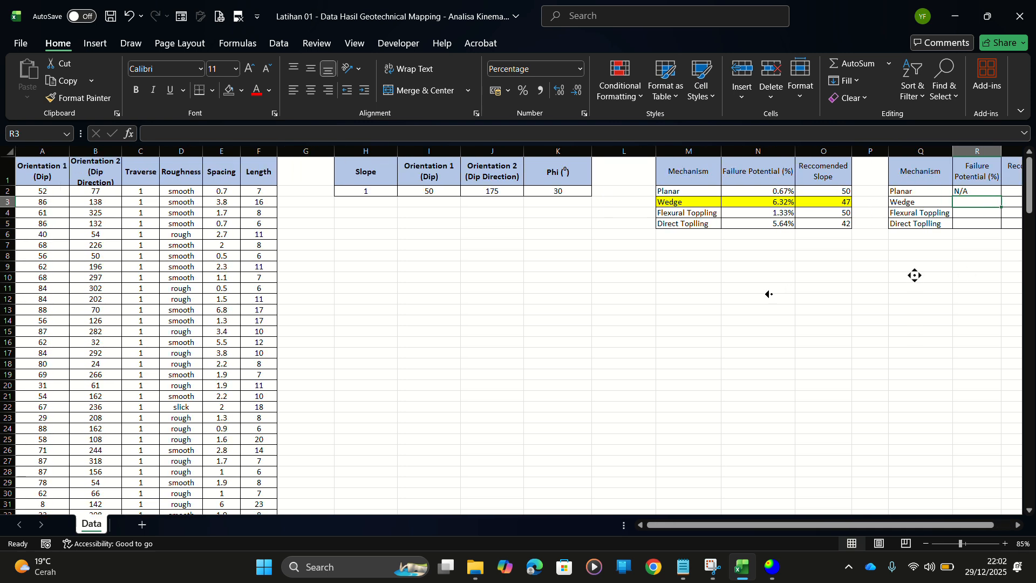
{"action": "left_click_drag", "start_coordinate": [723, 524], "coordinate": [742, 525]}
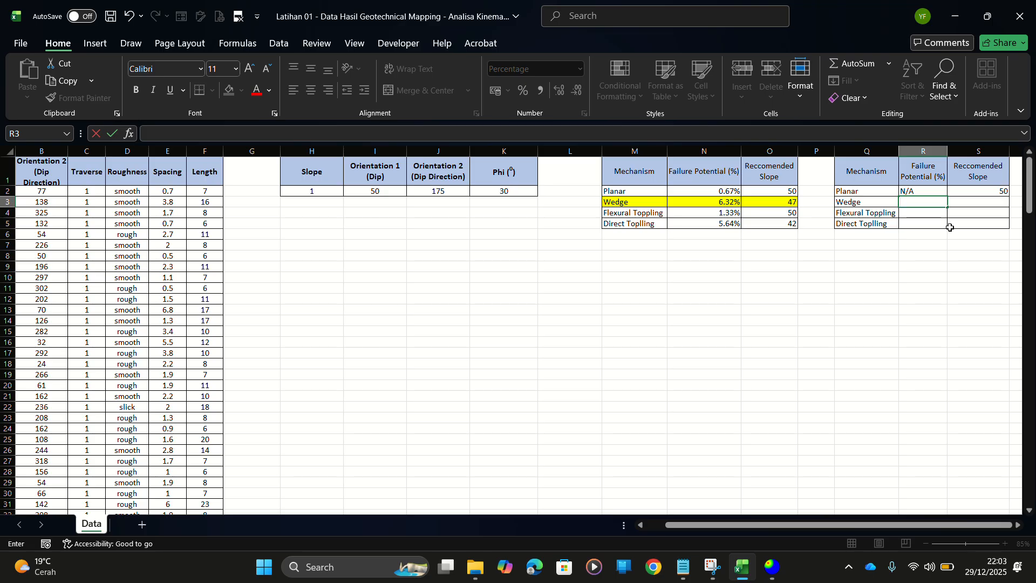
{"action": "type", "text": "SLO"}
{"action": "key", "text": "BackSpace"}
{"action": "key", "text": "BackSpace"}
{"action": "key", "text": "BackSpace"}
{"action": "type", "text": "n"}
{"action": "key", "text": "BackSpace"}
{"action": "key", "text": "BackSpace"}
{"action": "type", "text": "N 9OE - N 20 Oe"}
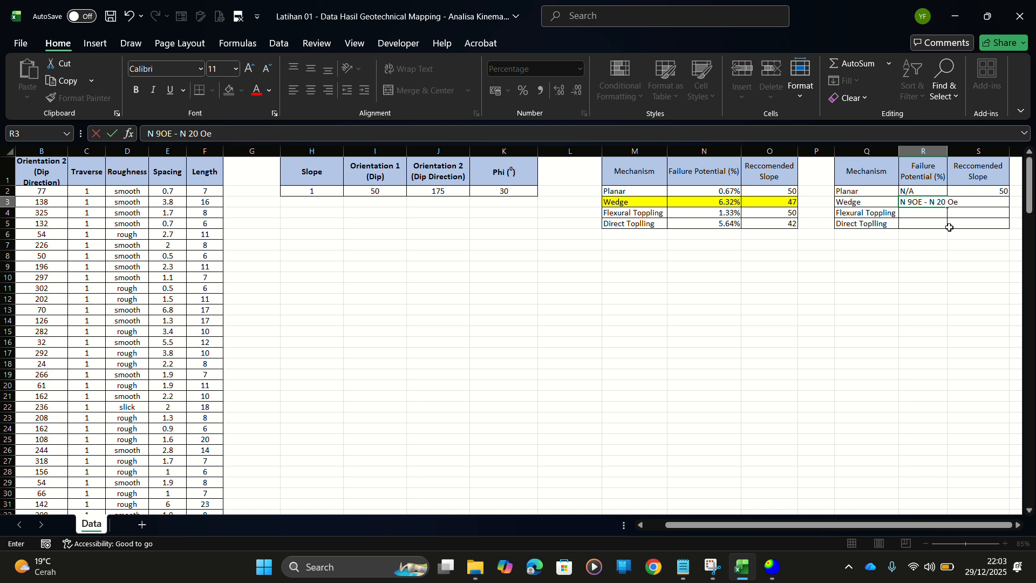
{"action": "key", "text": "BackSpace"}
{"action": "type", "text": "E"}
{"action": "key", "text": "Return"}
{"action": "key", "text": "Up"}
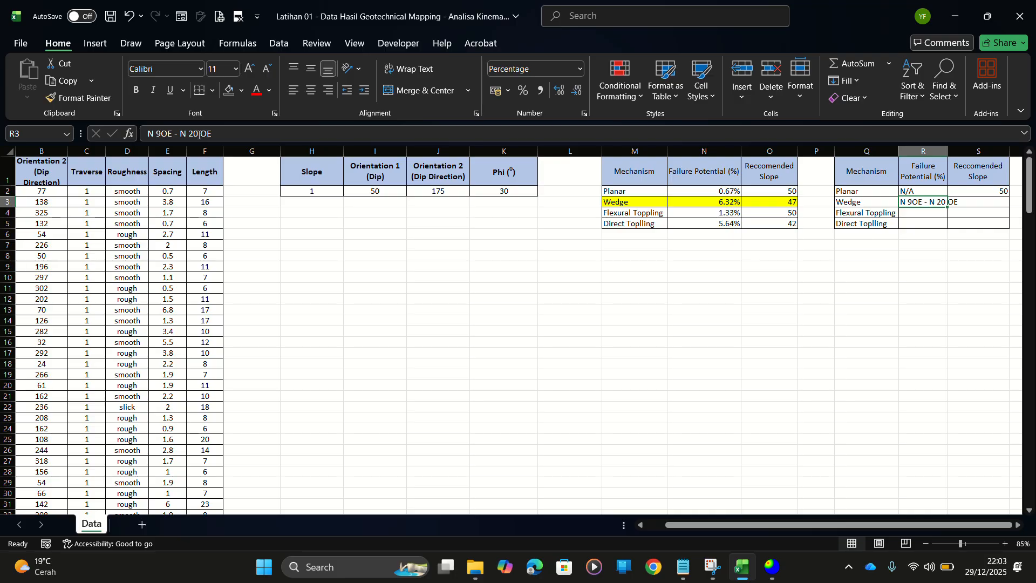
Format the letter O before each E in the Wedge direction range, cell R3, as superscript to form degree signs
{"action": "left_click_drag", "start_coordinate": [207, 133], "coordinate": [162, 133]}
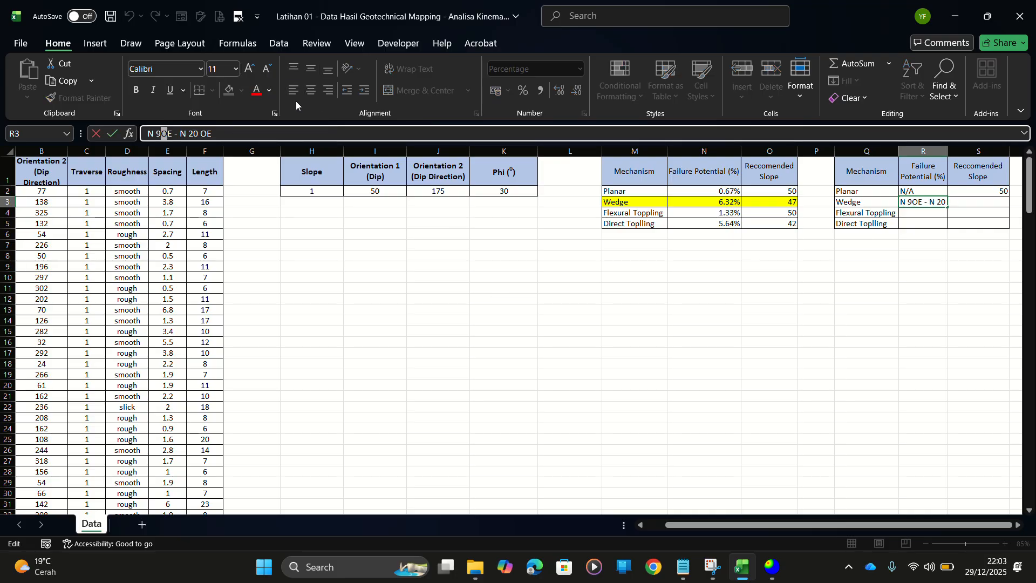
{"action": "left_click", "coordinate": [275, 113]}
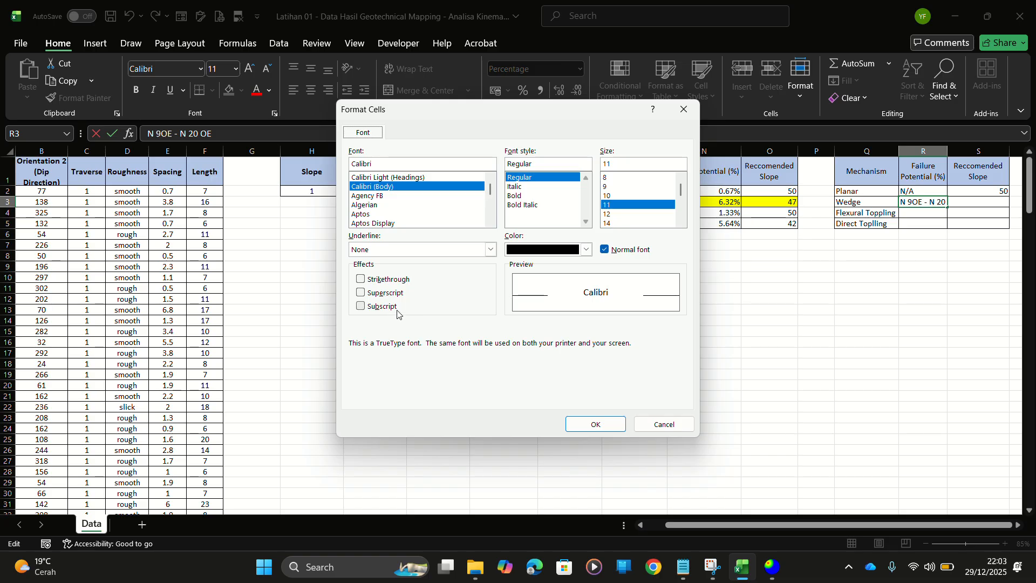
{"action": "left_click", "coordinate": [384, 293]}
{"action": "left_click", "coordinate": [589, 423]}
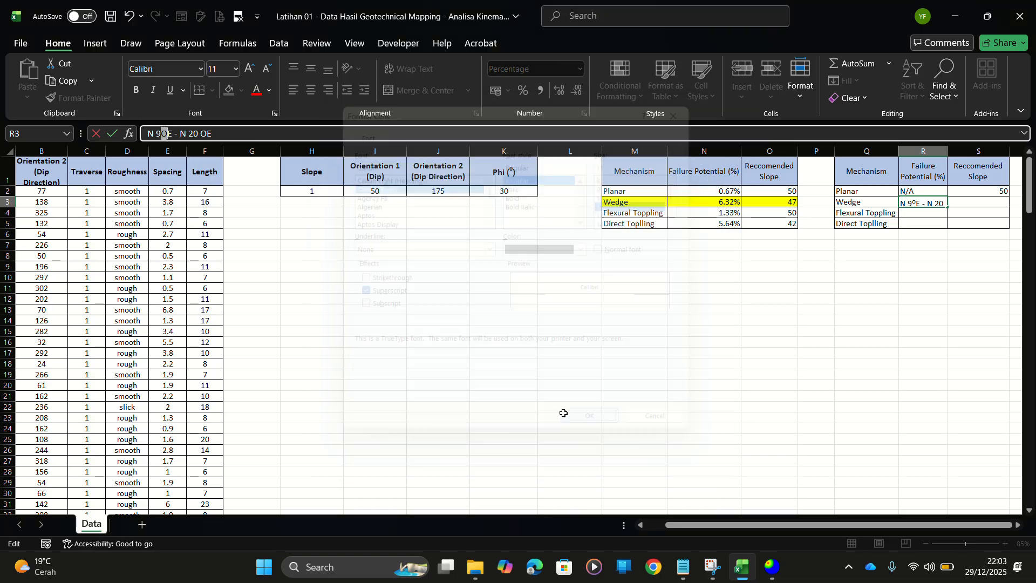
{"action": "left_click_drag", "start_coordinate": [198, 131], "coordinate": [215, 132]}
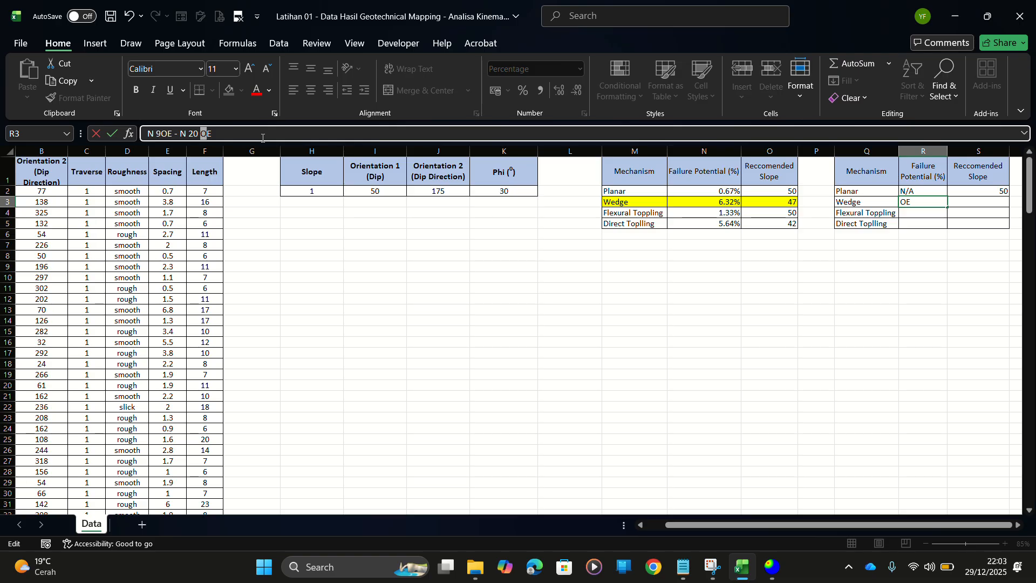
{"action": "left_click", "coordinate": [274, 113]}
{"action": "left_click", "coordinate": [399, 295]}
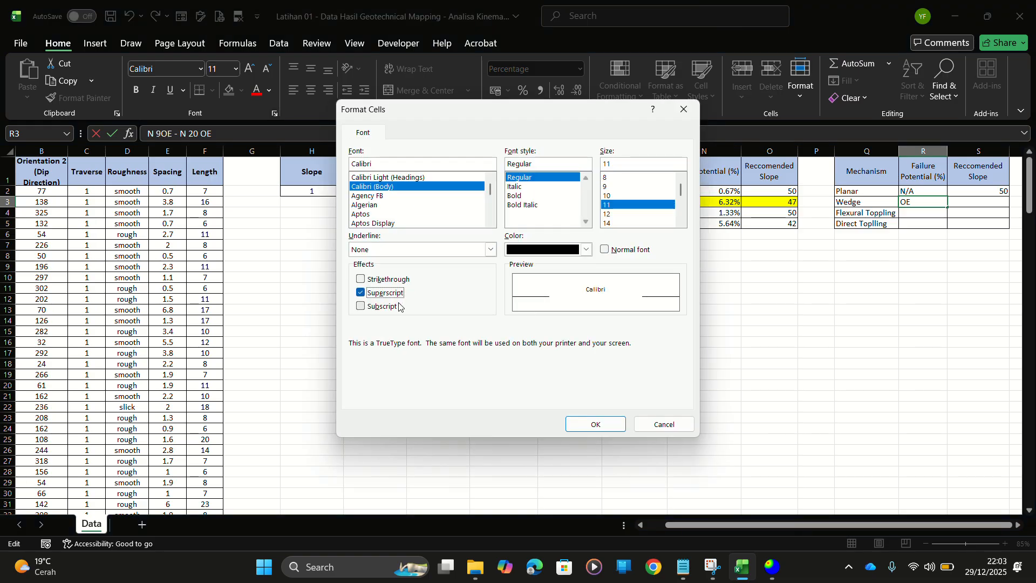
Format the degree mark in the Wedge cell R3 as superscript and remove the extra space so it reads N 9°E - N 20°E
{"action": "left_click", "coordinate": [587, 426]}
{"action": "left_click", "coordinate": [769, 365]}
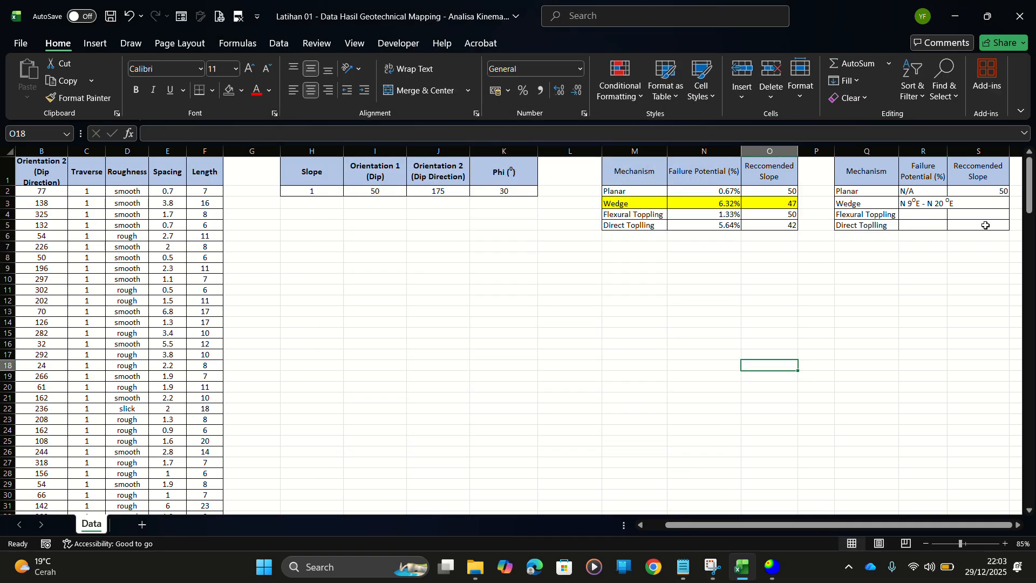
{"action": "left_click", "coordinate": [934, 203]}
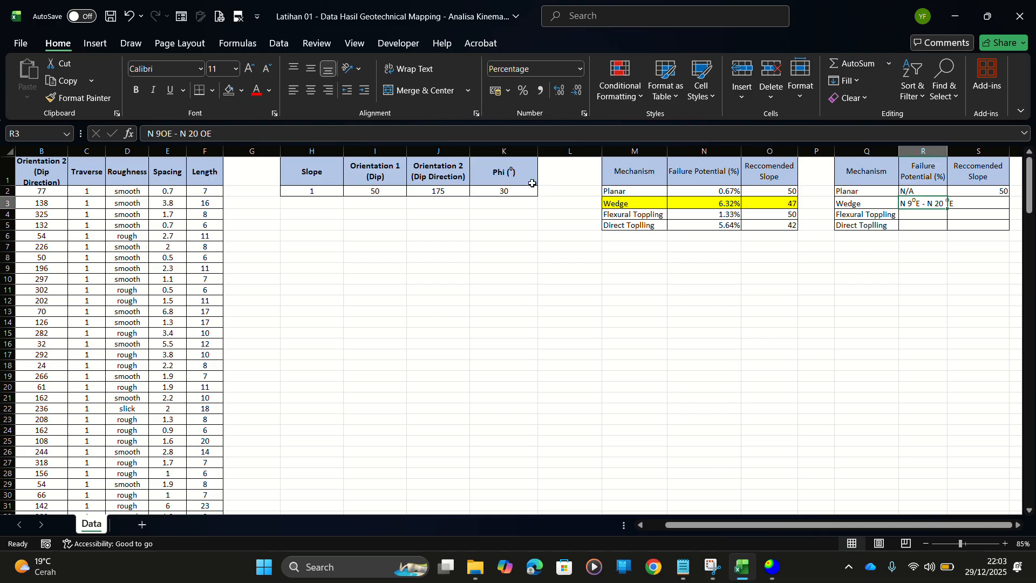
{"action": "left_click", "coordinate": [201, 133]}
{"action": "key", "text": "BackSpace"}
{"action": "key", "text": "Return"}
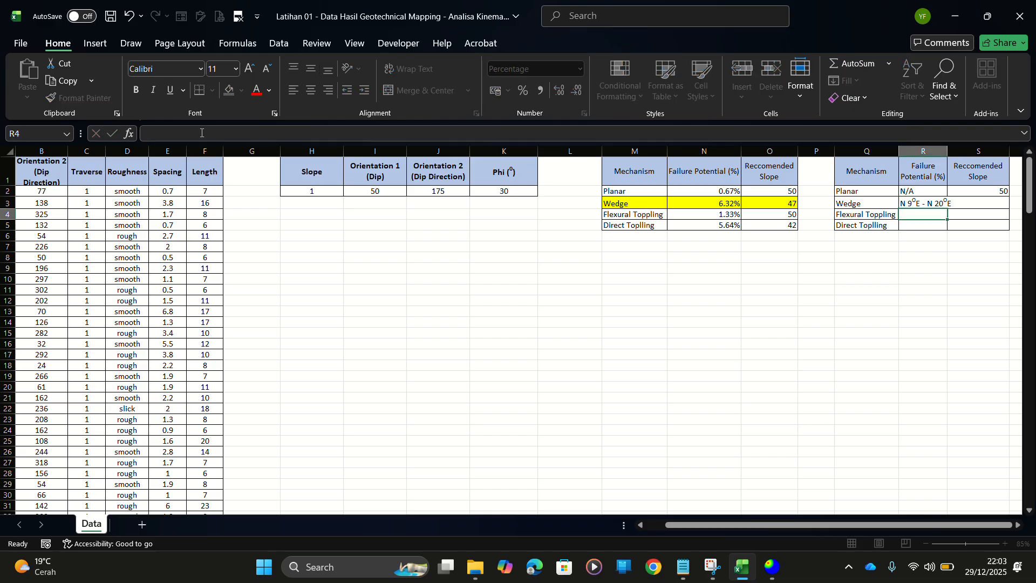
{"action": "left_click", "coordinate": [701, 322]}
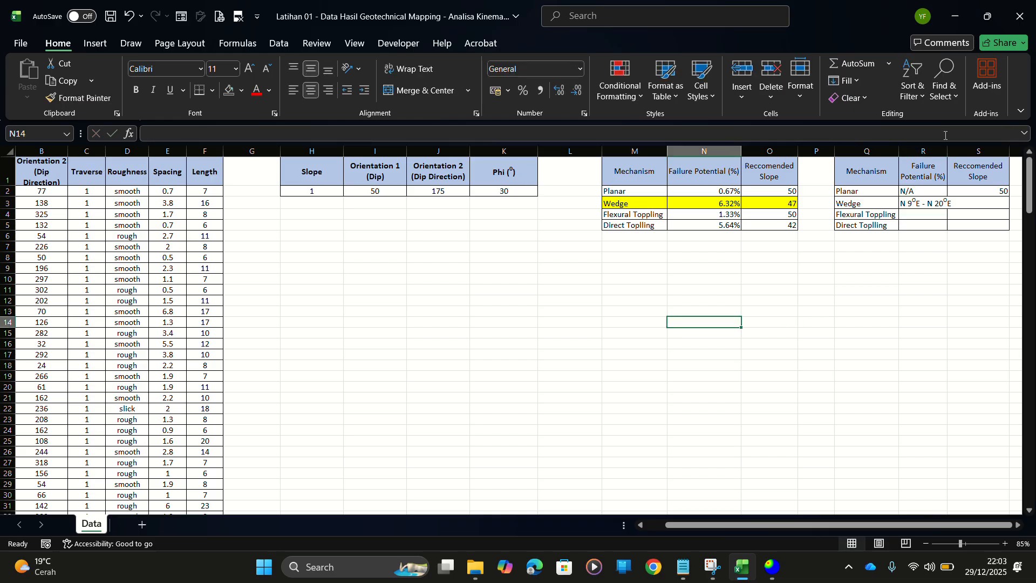
Widen column R slightly to fit the Wedge range and clear the Flexural Toppling and Direct Toppling labels in Q4:Q5
{"action": "left_click_drag", "start_coordinate": [948, 151], "coordinate": [954, 151]}
{"action": "left_click", "coordinate": [926, 257]}
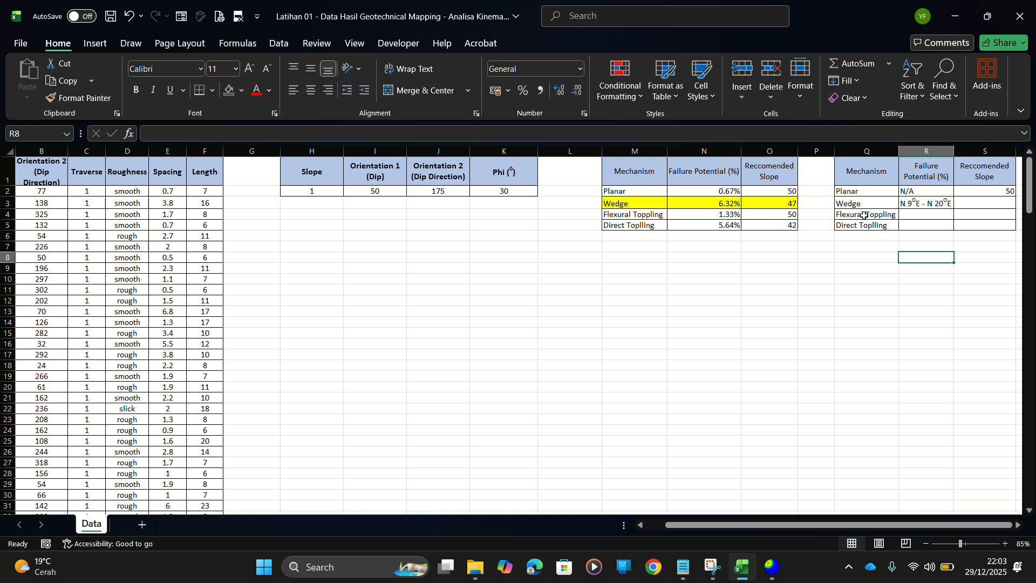
{"action": "left_click_drag", "start_coordinate": [857, 217], "coordinate": [864, 225]}
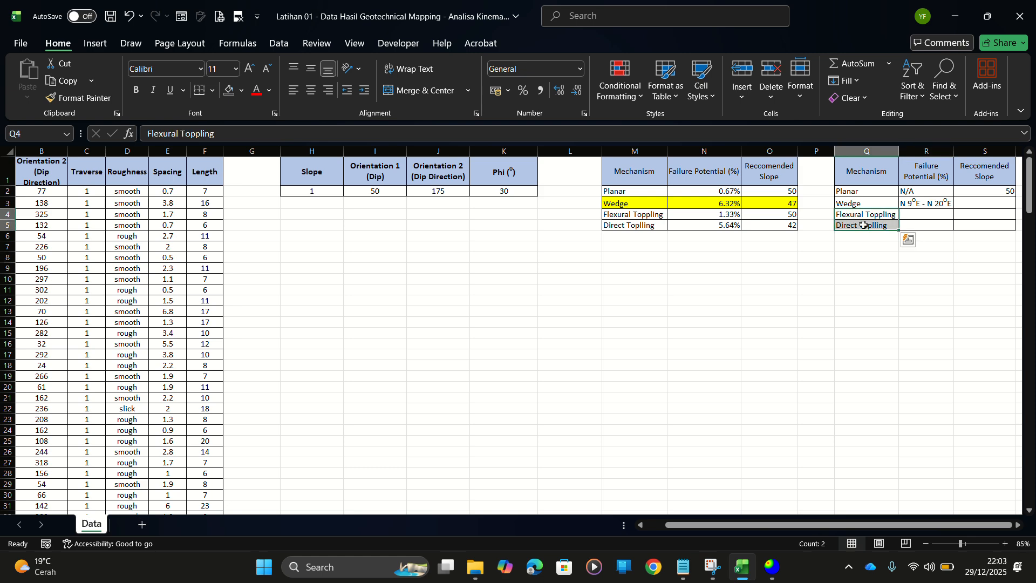
{"action": "left_click", "coordinate": [864, 225]}
Switch to Dips and examine where the wedge sliding curve crosses 5% critical between slope dip directions 30 and 40
{"action": "key", "text": "alt+Tab"}
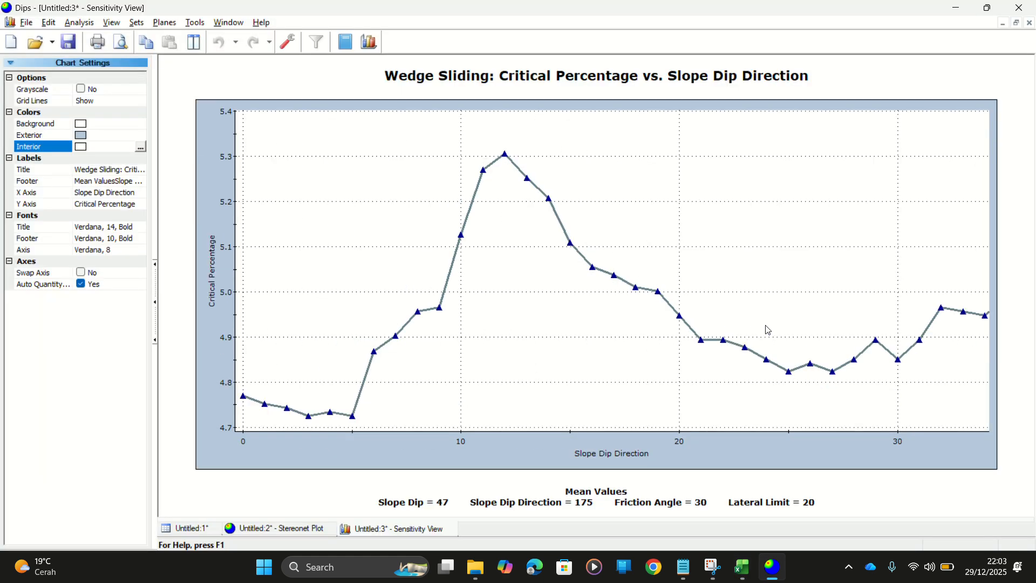
{"action": "scroll", "coordinate": [769, 330], "scroll_direction": "down", "scroll_amount": 4}
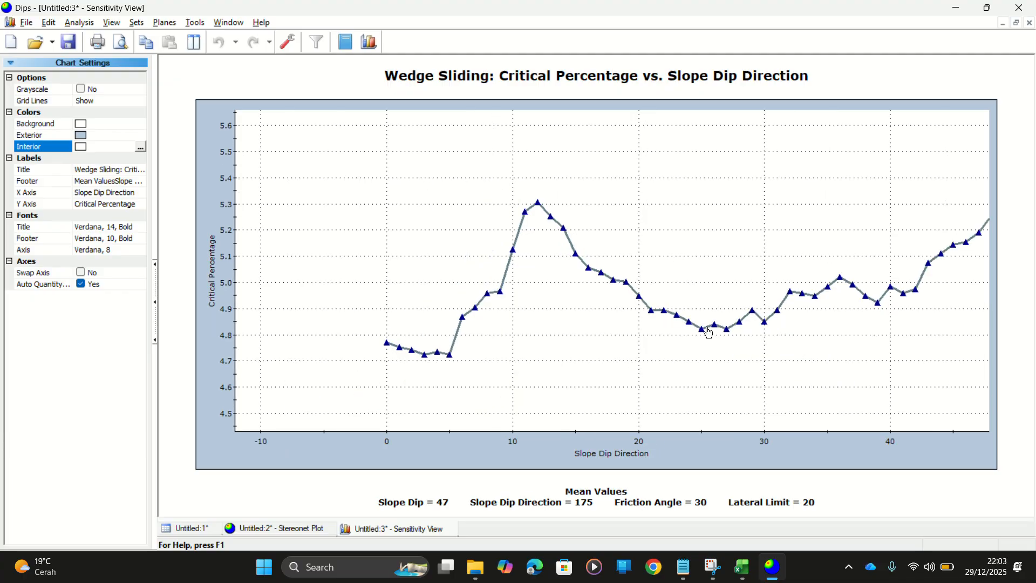
{"action": "scroll", "coordinate": [709, 332], "scroll_direction": "down", "scroll_amount": 3}
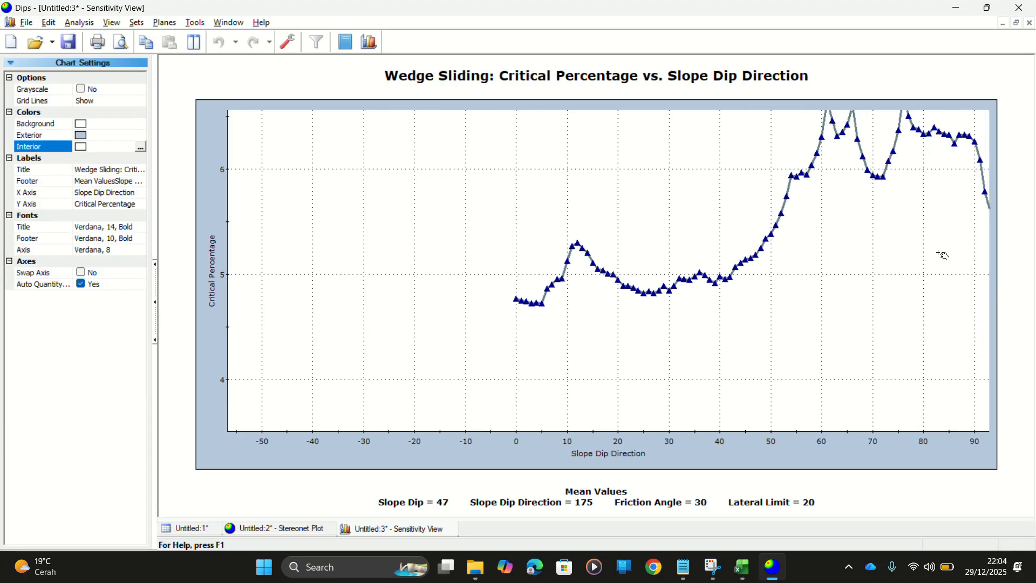
{"action": "left_click_drag", "start_coordinate": [939, 253], "coordinate": [670, 264]}
{"action": "scroll", "coordinate": [479, 264], "scroll_direction": "up", "scroll_amount": 2}
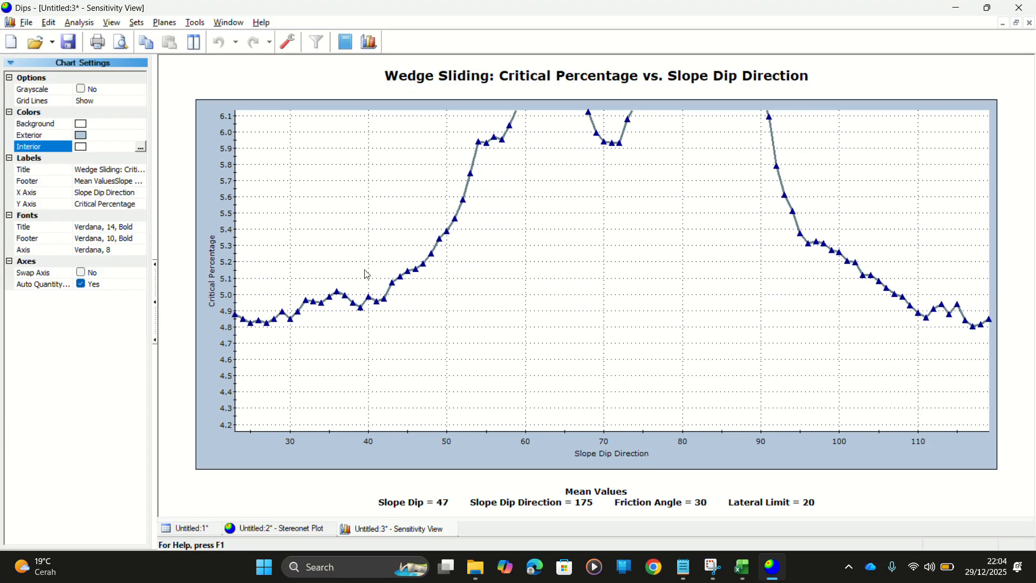
{"action": "scroll", "coordinate": [367, 275], "scroll_direction": "up", "scroll_amount": 2}
{"action": "scroll", "coordinate": [340, 287], "scroll_direction": "up", "scroll_amount": 4}
{"action": "scroll", "coordinate": [340, 286], "scroll_direction": "down", "scroll_amount": 1}
{"action": "left_click_drag", "start_coordinate": [340, 287], "coordinate": [687, 249]}
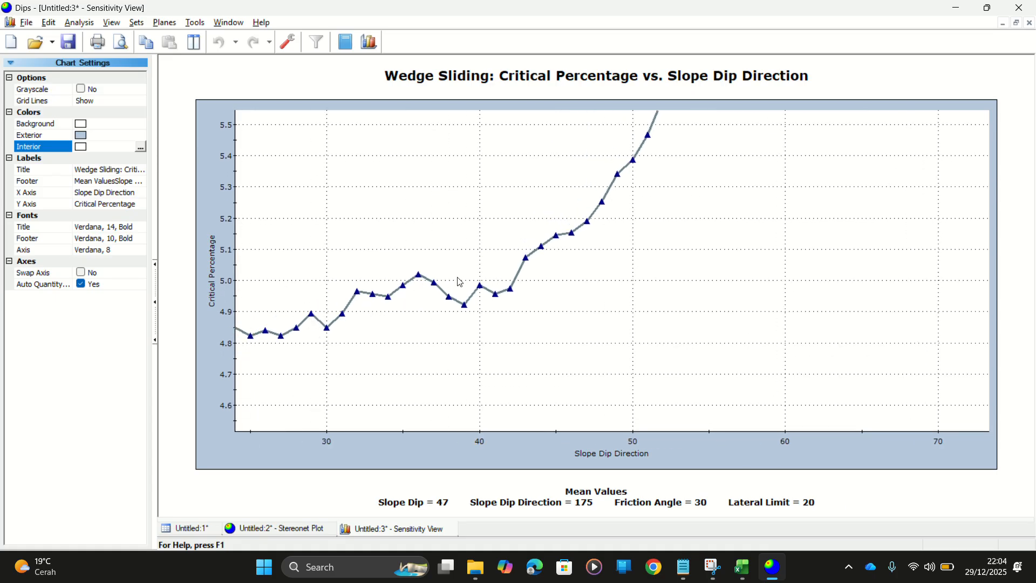
{"action": "scroll", "coordinate": [284, 287], "scroll_direction": "up", "scroll_amount": 1}
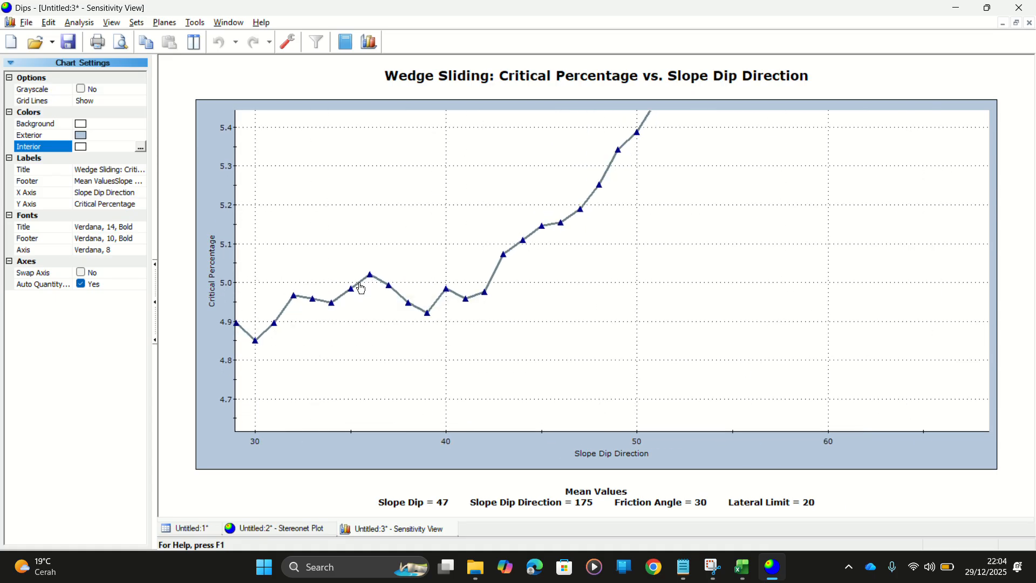
{"action": "scroll", "coordinate": [361, 290], "scroll_direction": "up", "scroll_amount": 1}
{"action": "left_click_drag", "start_coordinate": [343, 259], "coordinate": [532, 249]}
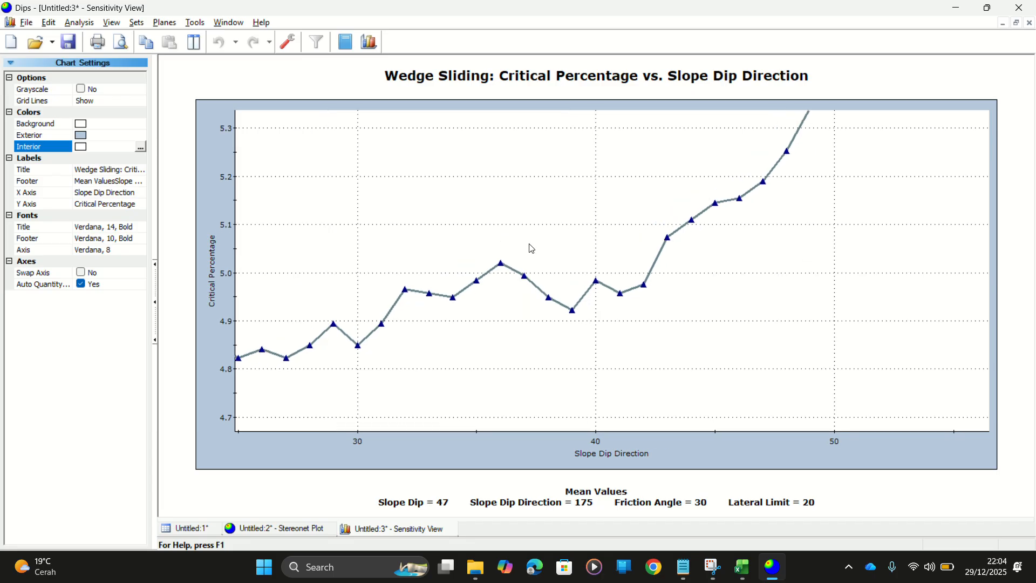
{"action": "mouse_move", "coordinate": [482, 291]}
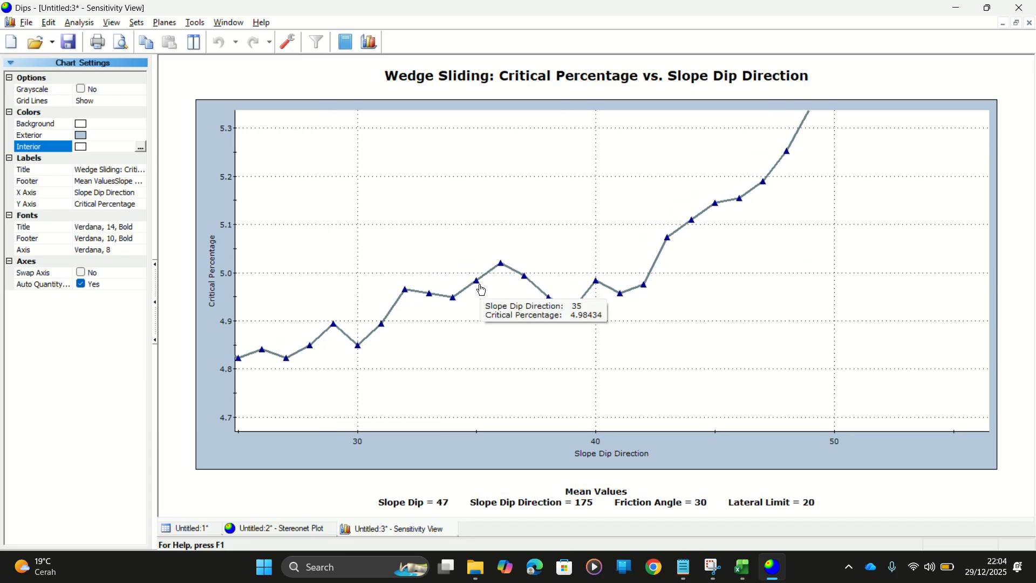
{"action": "mouse_move", "coordinate": [528, 281]}
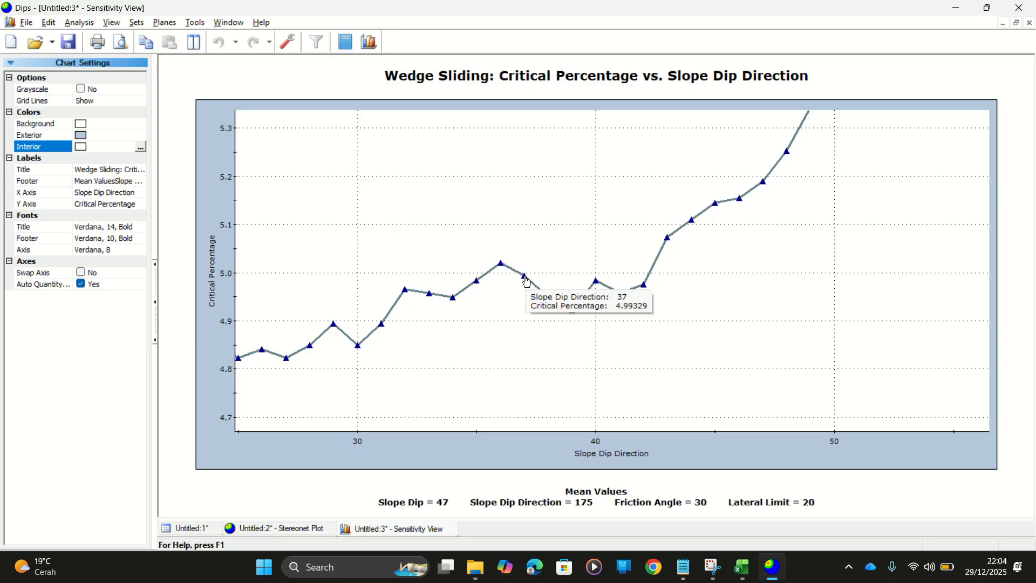
Switch to Excel and copy the Wedge direction range from R3 into R4
{"action": "key", "text": "alt+Tab"}
{"action": "left_click", "coordinate": [917, 202]}
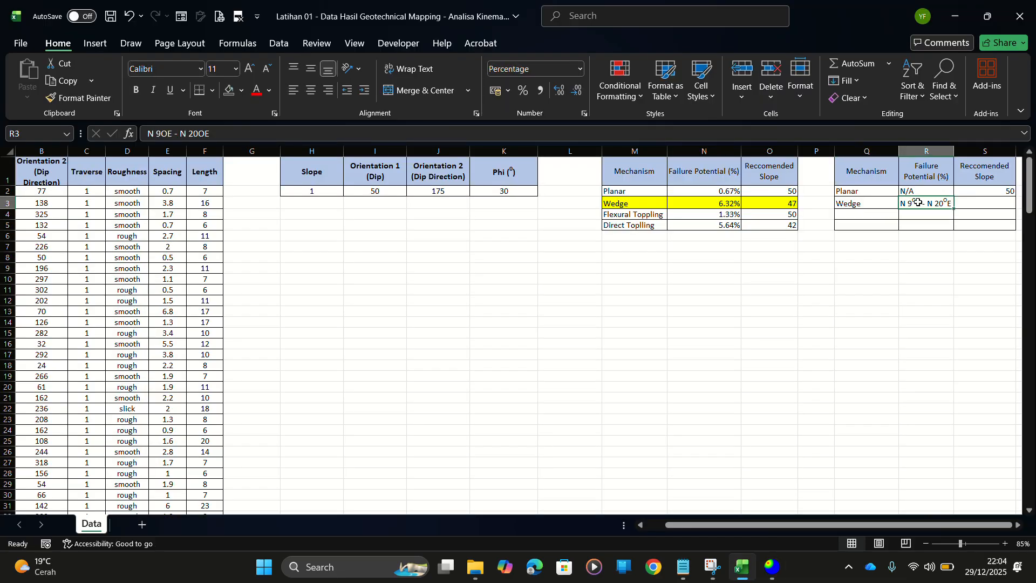
{"action": "key", "text": "ctrl+c"}
{"action": "key", "text": "Down"}
{"action": "key", "text": "ctrl+v"}
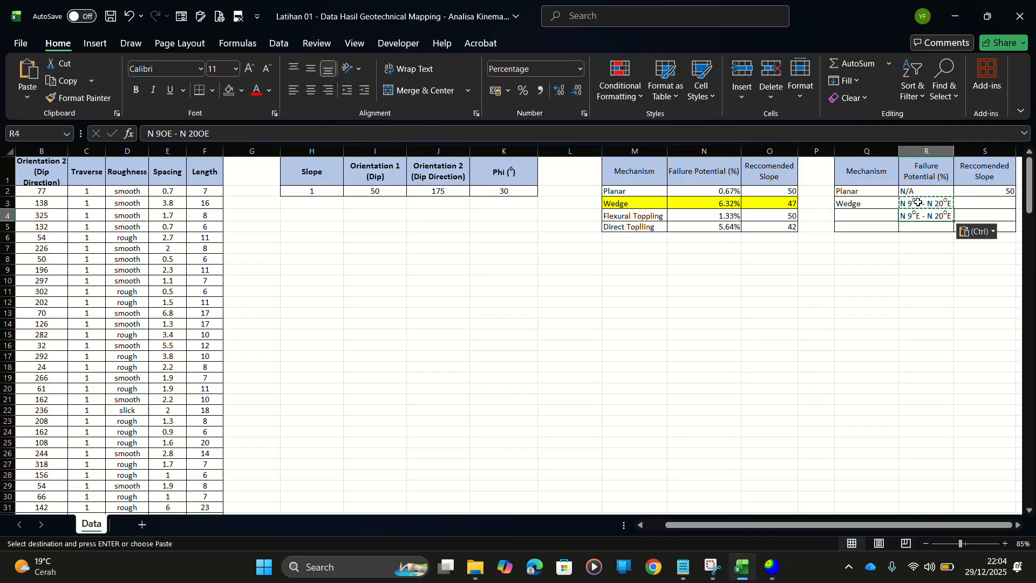
Change the direction range in R4 to N 35°E - N 37°E
{"action": "left_click", "coordinate": [159, 134]}
{"action": "key", "text": "BackSpace"}
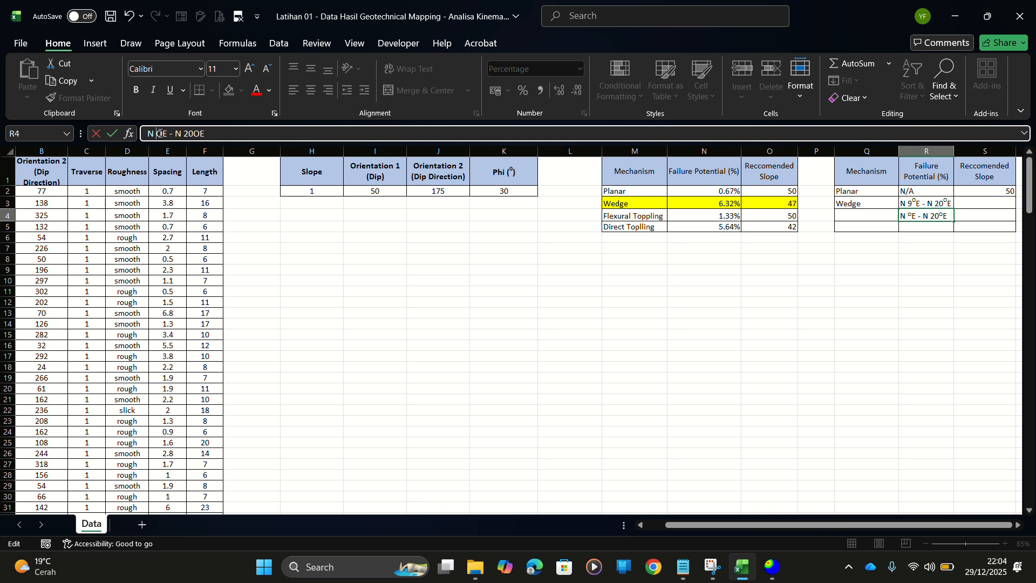
{"action": "type", "text": "35"}
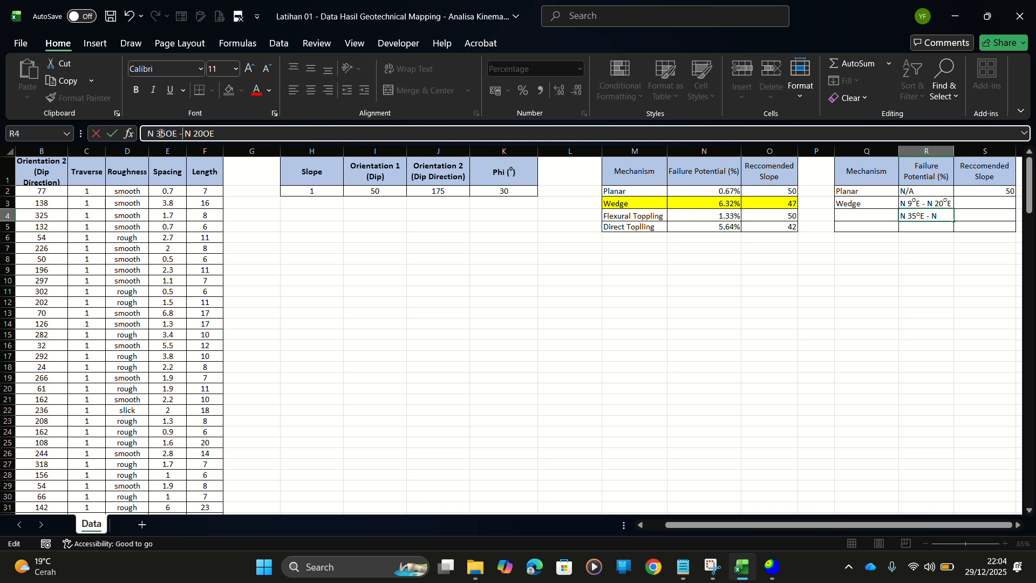
{"action": "key", "text": "End"}
{"action": "key", "text": "BackSpace"}
{"action": "key", "text": "BackSpace"}
{"action": "type", "text": "37"}
{"action": "left_click", "coordinate": [866, 409]}
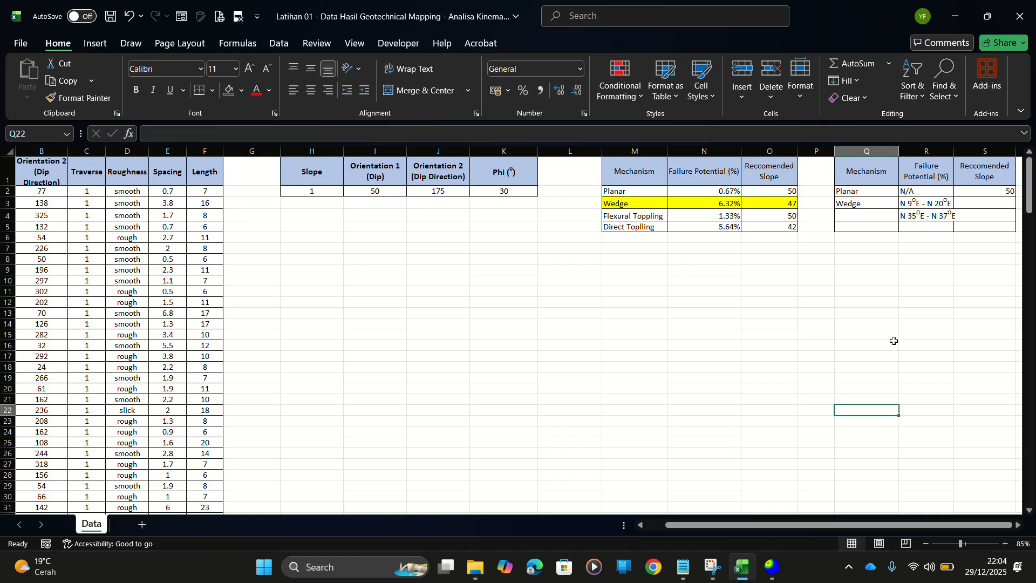
Switch to Dips and examine where the wedge sliding curve crosses 5% critical between slope dip directions 40 and 110
{"action": "key", "text": "alt+Tab"}
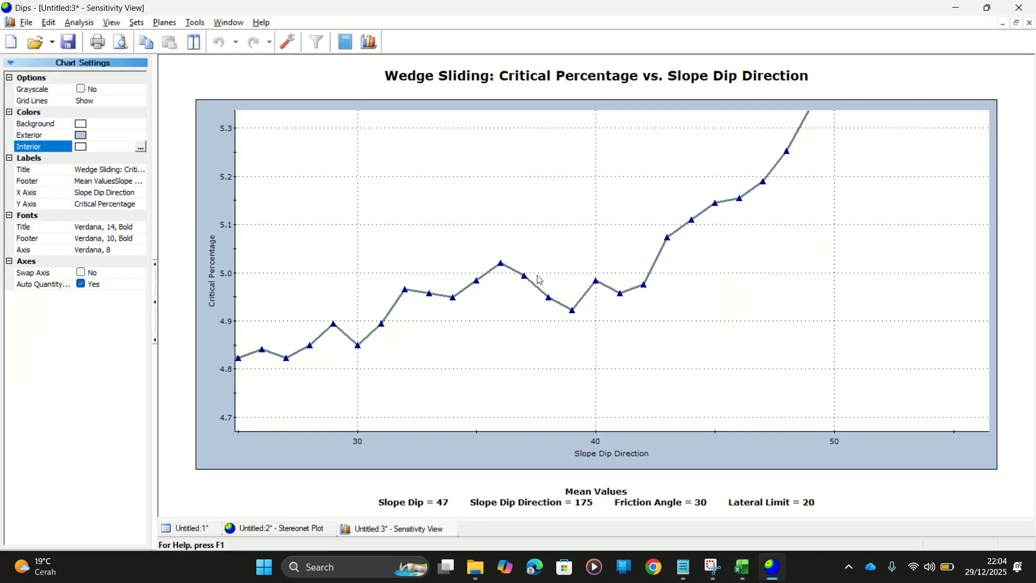
{"action": "mouse_move", "coordinate": [646, 287]}
{"action": "scroll", "coordinate": [747, 292], "scroll_direction": "down", "scroll_amount": 2}
{"action": "scroll", "coordinate": [745, 289], "scroll_direction": "down", "scroll_amount": 5}
{"action": "left_click_drag", "start_coordinate": [745, 284], "coordinate": [363, 280]}
{"action": "scroll", "coordinate": [694, 279], "scroll_direction": "up", "scroll_amount": 3}
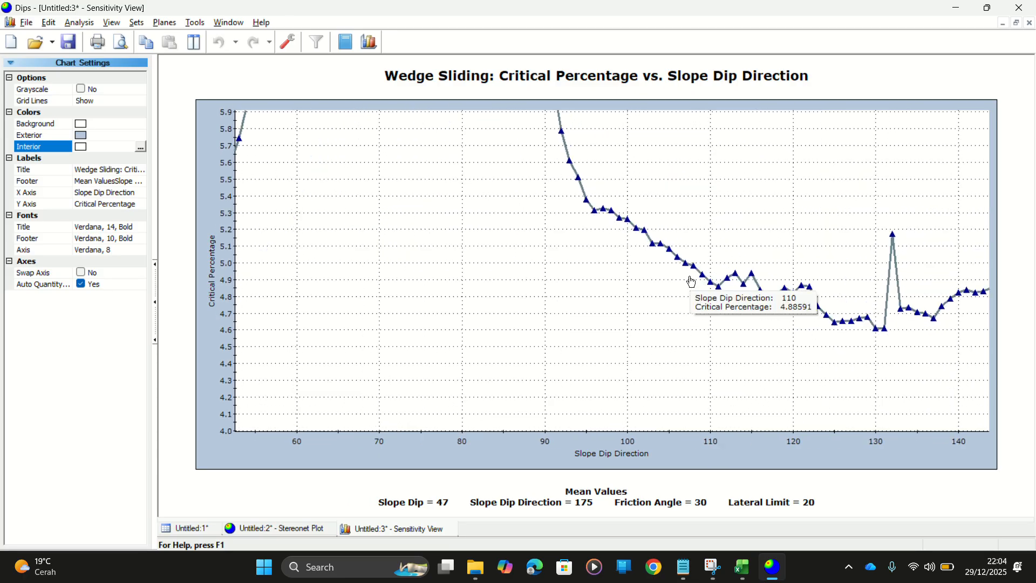
{"action": "scroll", "coordinate": [677, 243], "scroll_direction": "up", "scroll_amount": 2}
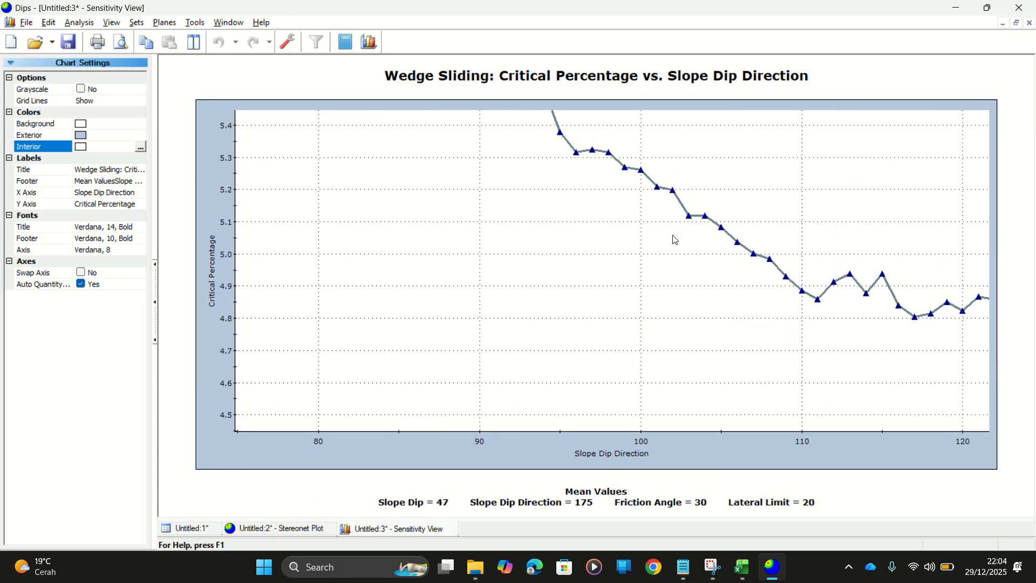
{"action": "left_click_drag", "start_coordinate": [676, 240], "coordinate": [341, 323]}
{"action": "mouse_move", "coordinate": [413, 348]}
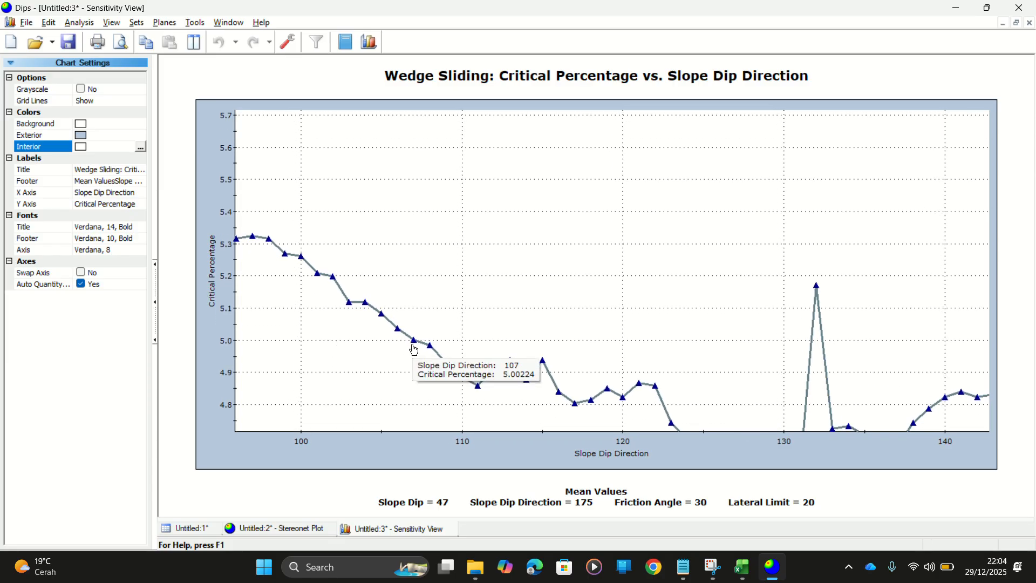
Switch to Excel and copy the direction range from R4 into R5
{"action": "key", "text": "alt+Tab"}
{"action": "key", "text": "ctrl+c"}
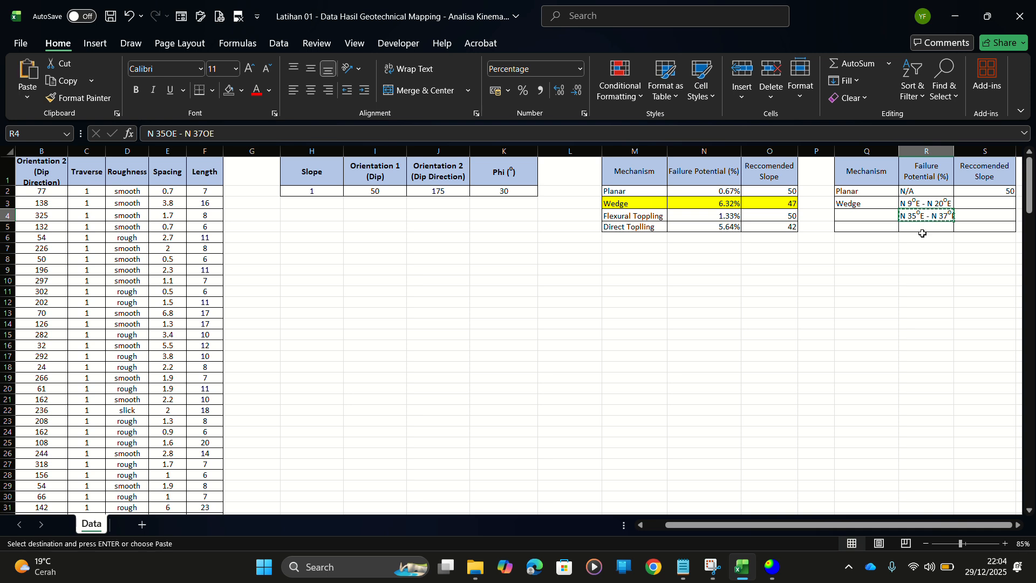
{"action": "left_click", "coordinate": [922, 235]}
{"action": "left_click", "coordinate": [919, 227]}
{"action": "key", "text": "ctrl+v"}
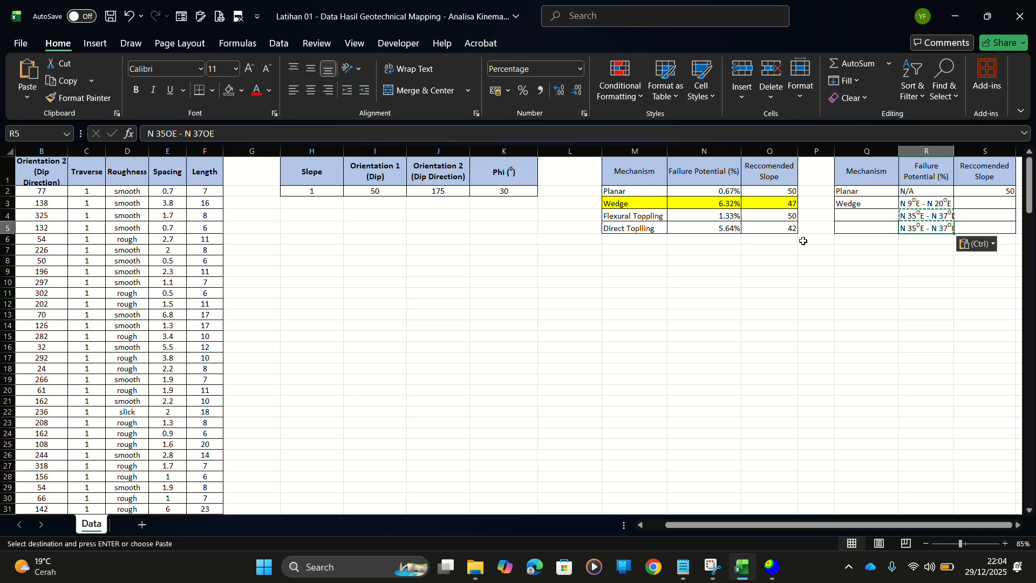
Change the direction range in R5 to N 42°E - N 107°E
{"action": "left_click", "coordinate": [157, 133]}
{"action": "key", "text": "Delete"}
{"action": "key", "text": "BackSpace"}
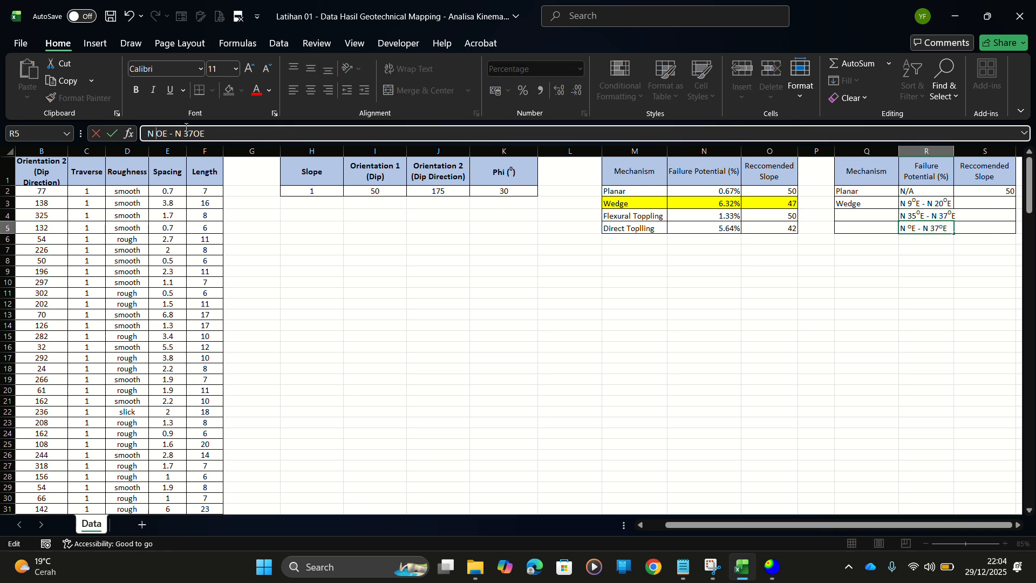
{"action": "type", "text": "42"}
{"action": "left_click", "coordinate": [191, 135]}
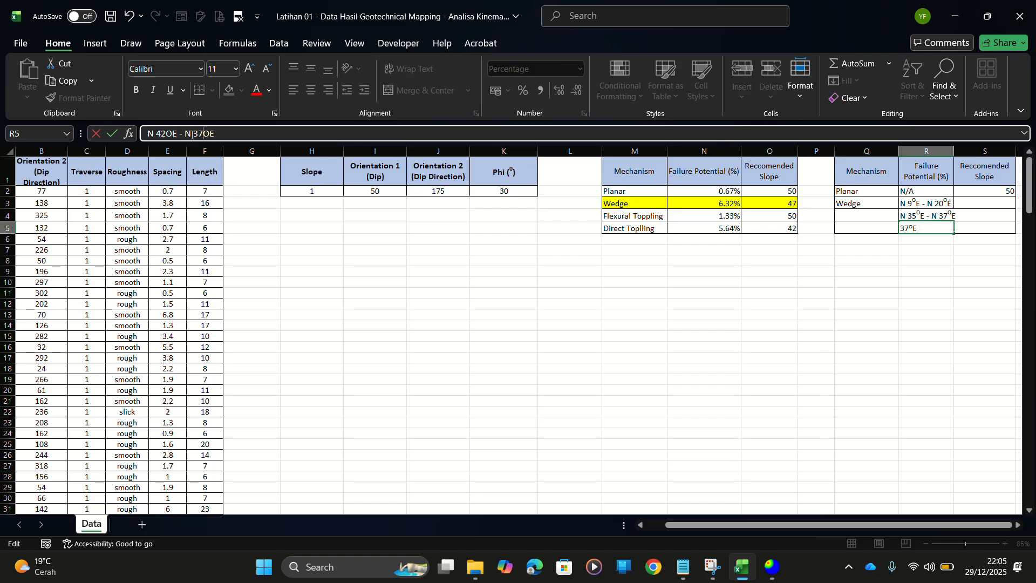
{"action": "key", "text": "Delete"}
{"action": "key", "text": "Delete"}
{"action": "type", "text": "107"}
{"action": "key", "text": "Return"}
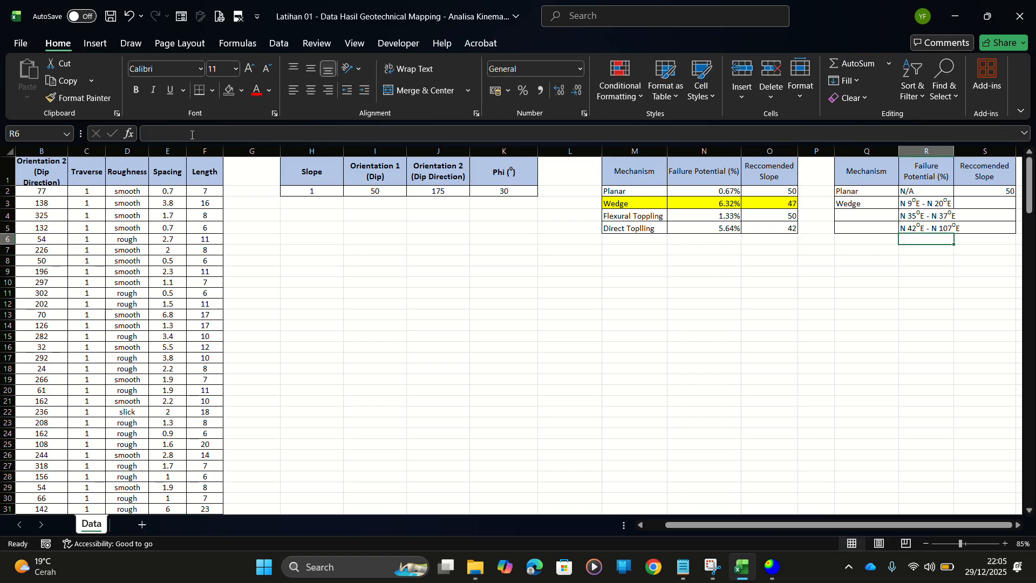
Switch to Dips and examine the wedge sliding curve's peaks above 5% critical between slope dip directions 110 and 170
{"action": "key", "text": "alt+Tab"}
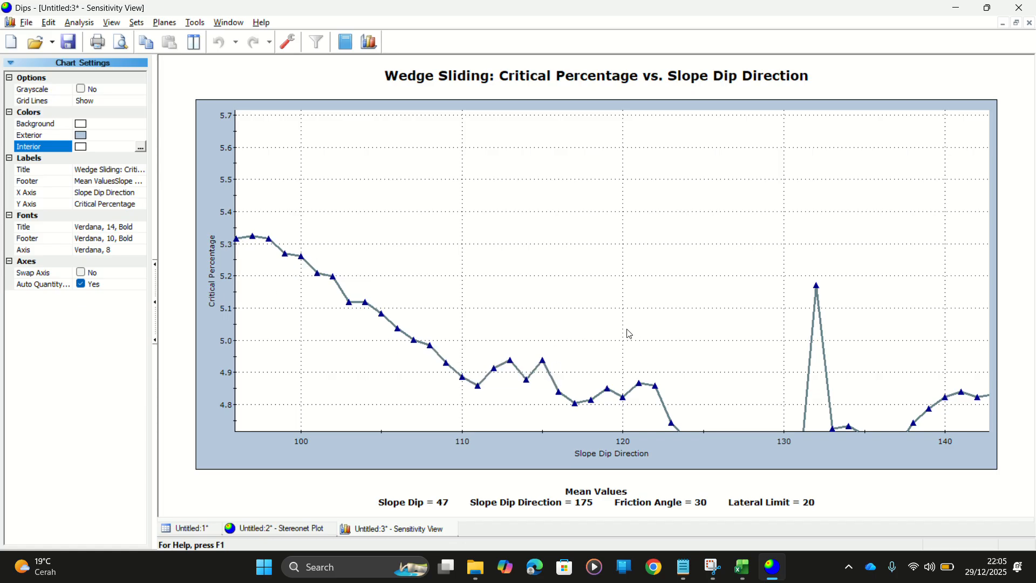
{"action": "left_click_drag", "start_coordinate": [625, 317], "coordinate": [363, 290]}
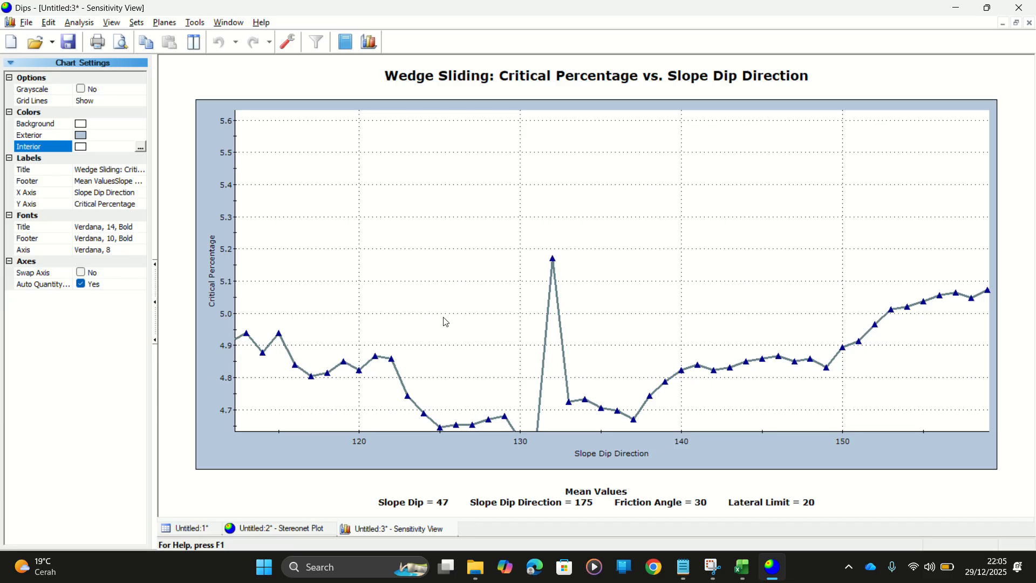
{"action": "left_click_drag", "start_coordinate": [445, 322], "coordinate": [253, 288]}
{"action": "mouse_move", "coordinate": [363, 230]}
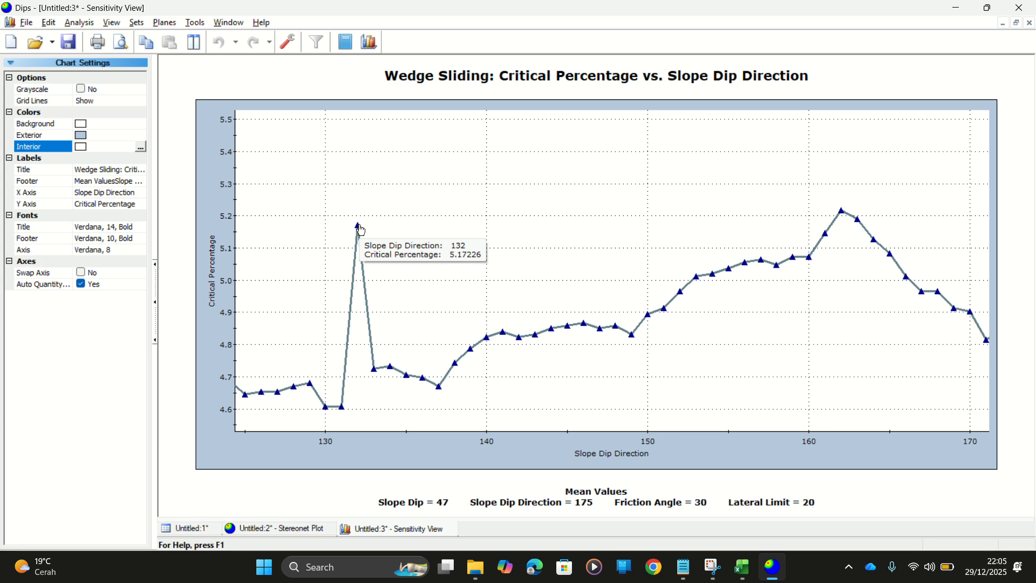
{"action": "mouse_move", "coordinate": [374, 380]}
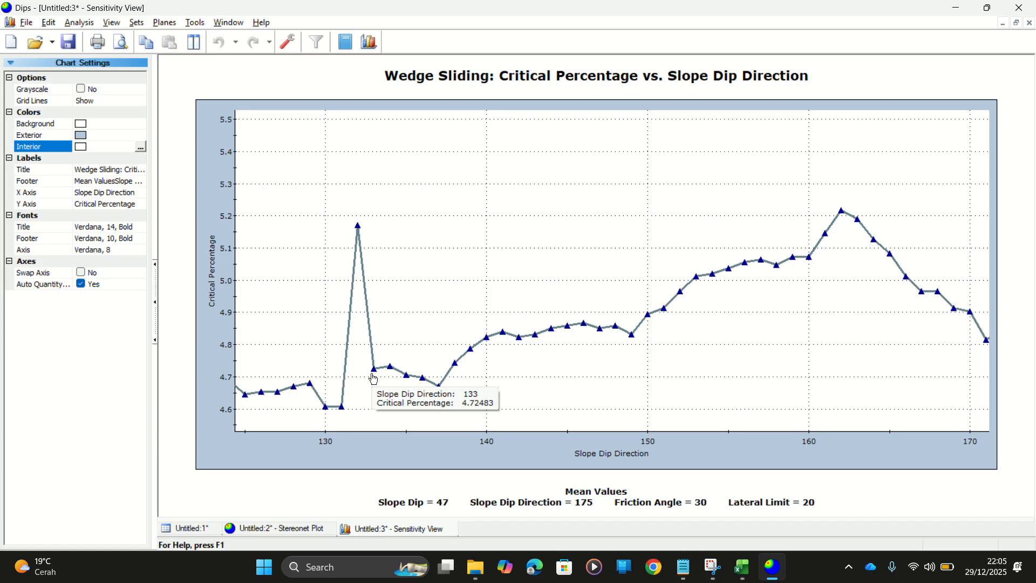
{"action": "left_click_drag", "start_coordinate": [669, 308], "coordinate": [332, 321]}
{"action": "mouse_move", "coordinate": [289, 308]}
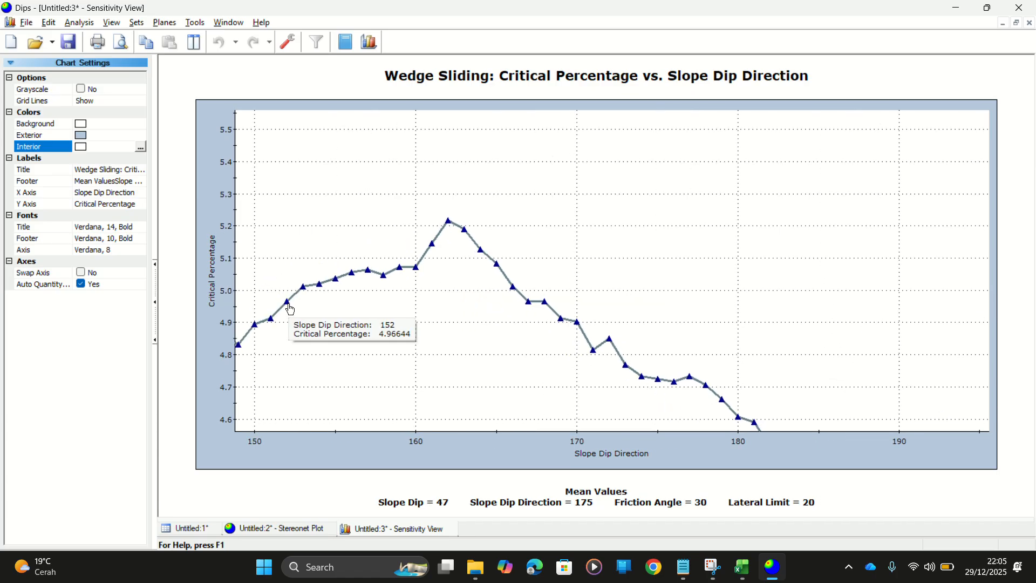
{"action": "mouse_move", "coordinate": [529, 307]}
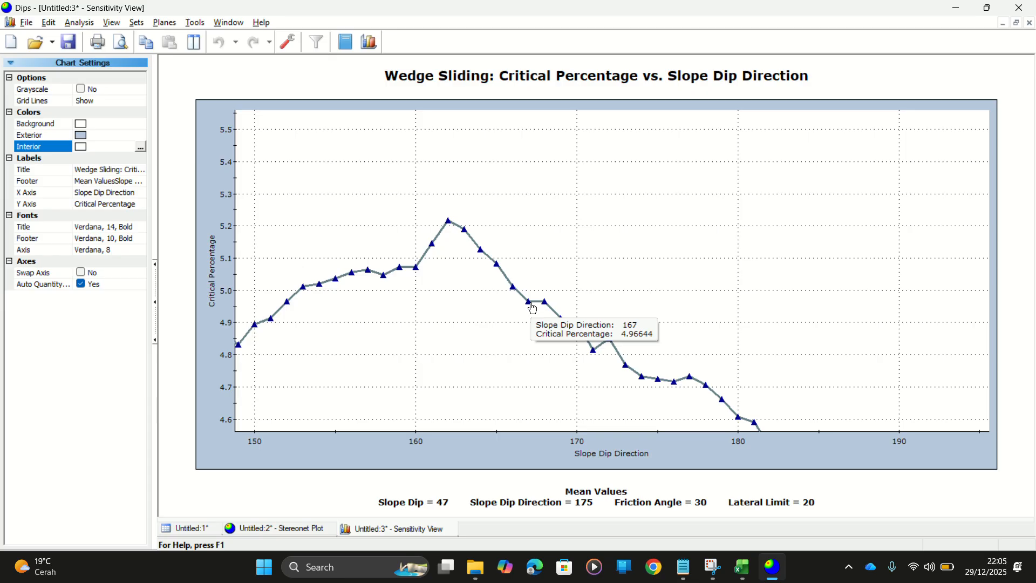
Switch to Excel and copy the direction range from R5 into R6
{"action": "key", "text": "alt+Tab"}
{"action": "left_click", "coordinate": [922, 227]}
{"action": "key", "text": "ctrl+c"}
{"action": "left_click", "coordinate": [926, 248]}
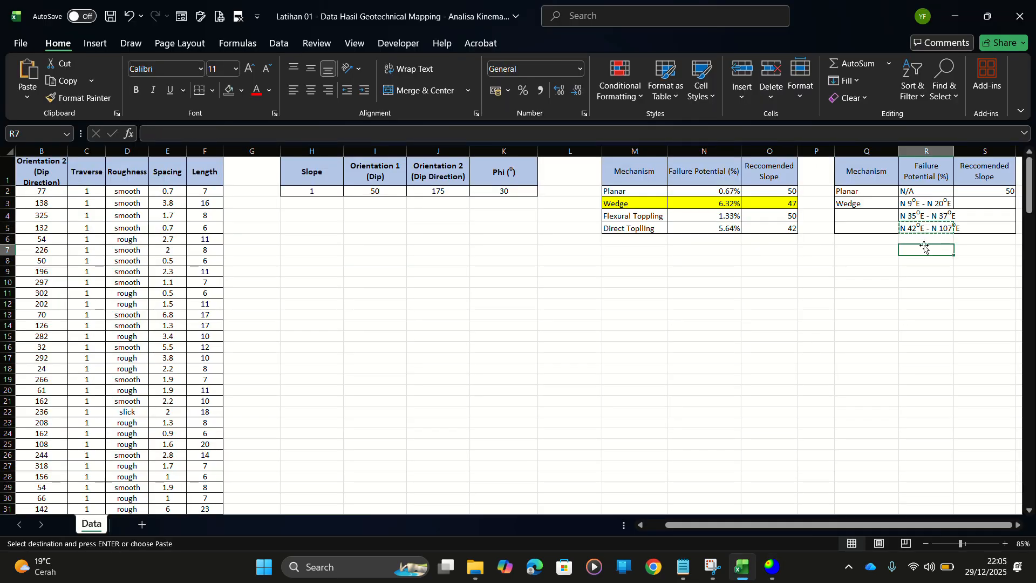
{"action": "left_click", "coordinate": [924, 240]}
{"action": "key", "text": "ctrl+v"}
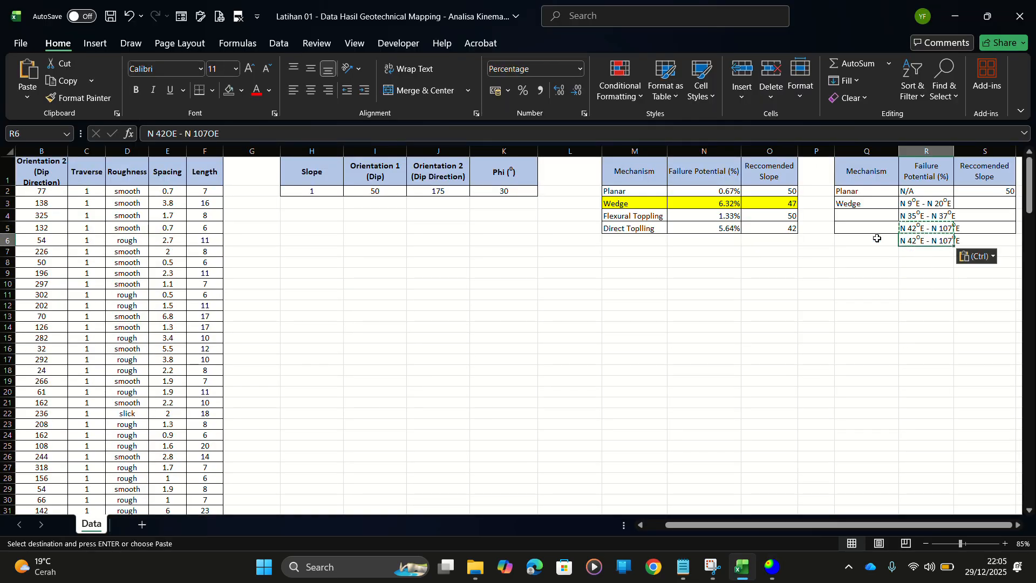
Change the direction range in R6 to N 152°E - N 167°E
{"action": "left_click", "coordinate": [166, 134]}
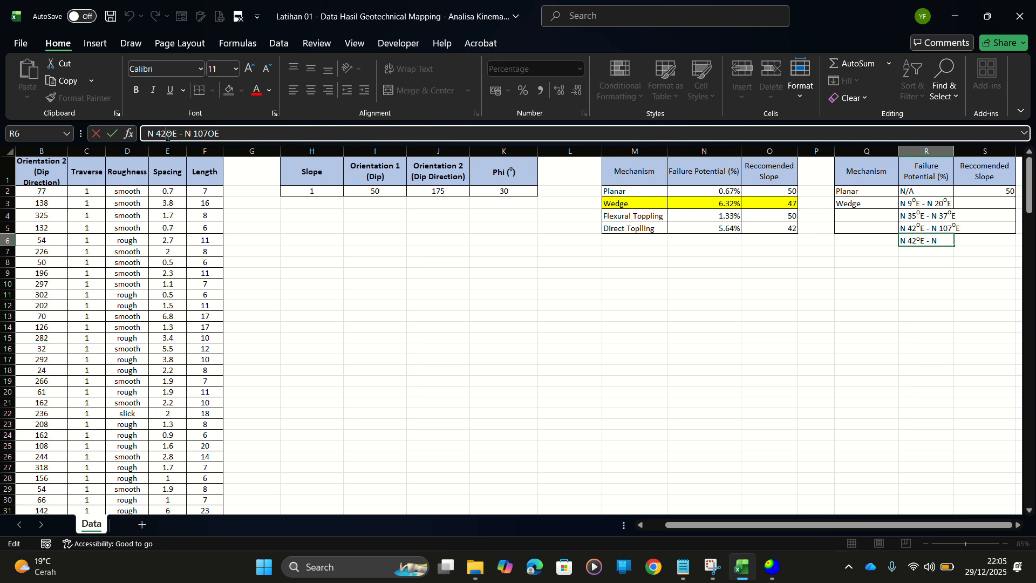
{"action": "key", "text": "BackSpace"}
{"action": "type", "text": "152"}
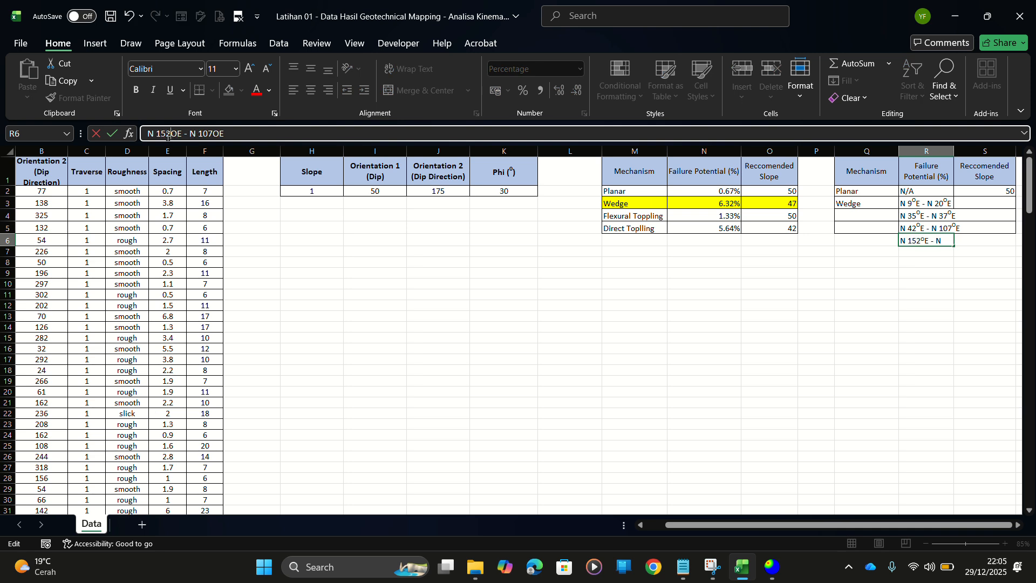
{"action": "key", "text": "Right"}
{"action": "key", "text": "Right"}
{"action": "key", "text": "Right"}
{"action": "key", "text": "Right"}
{"action": "key", "text": "BackSpace"}
{"action": "type", "text": "67"}
{"action": "key", "text": "BackSpace"}
{"action": "key", "text": "Return"}
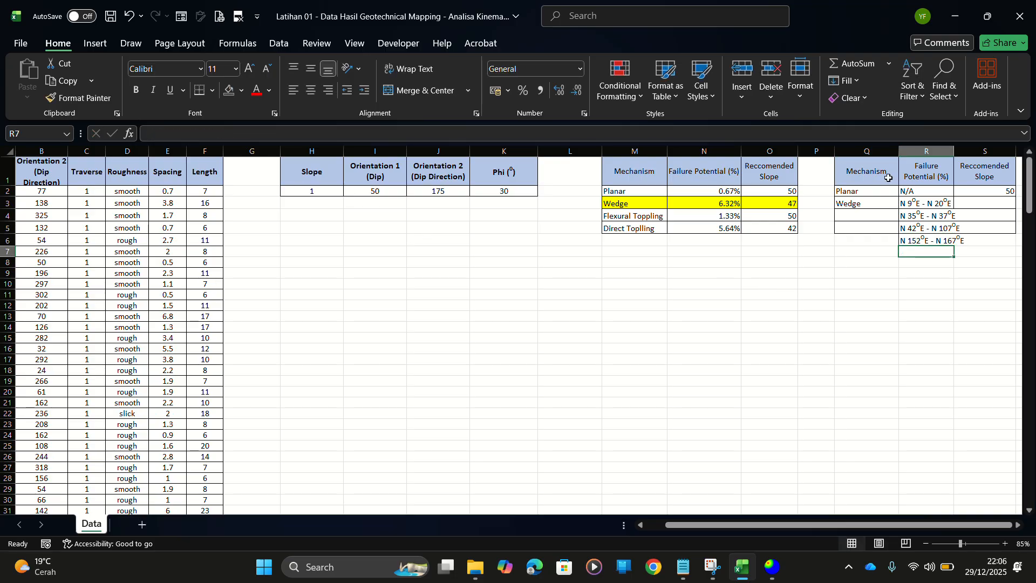
{"action": "left_click", "coordinate": [933, 394]}
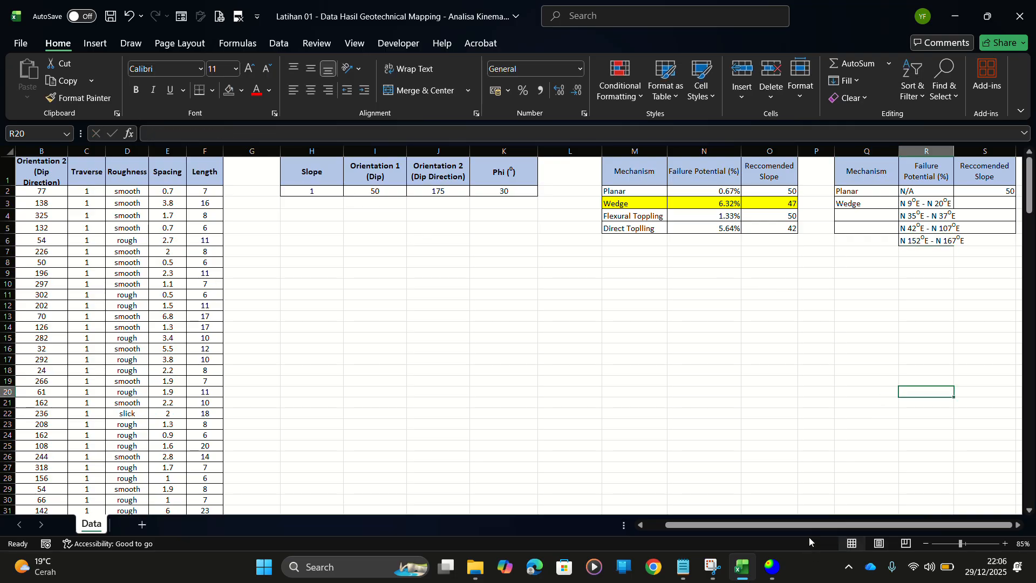
{"action": "left_click", "coordinate": [932, 359]}
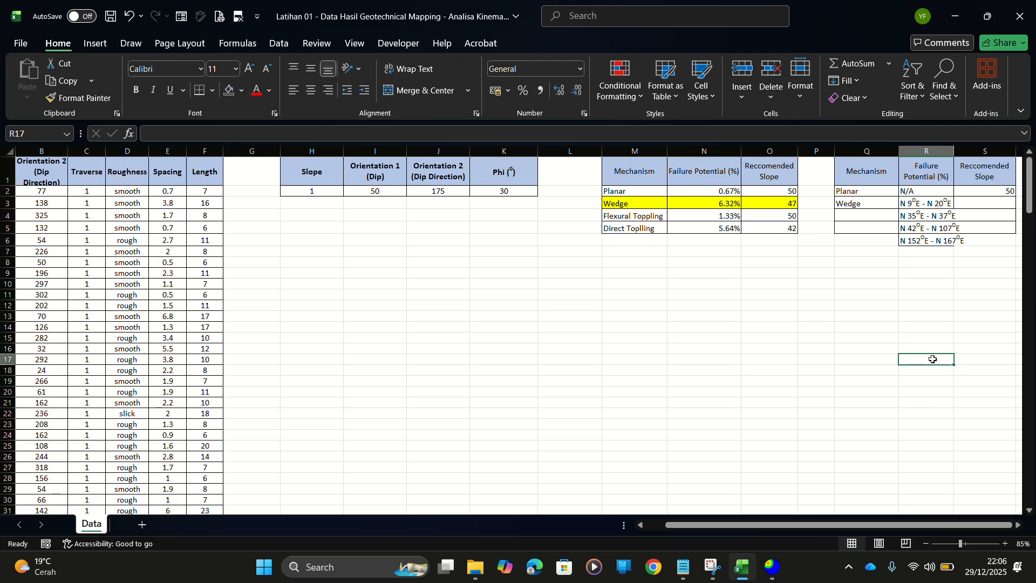
Merge and center the Wedge mechanism cells Q3:Q6 into one cell
{"action": "left_click", "coordinate": [1017, 525]}
{"action": "left_click", "coordinate": [965, 329]}
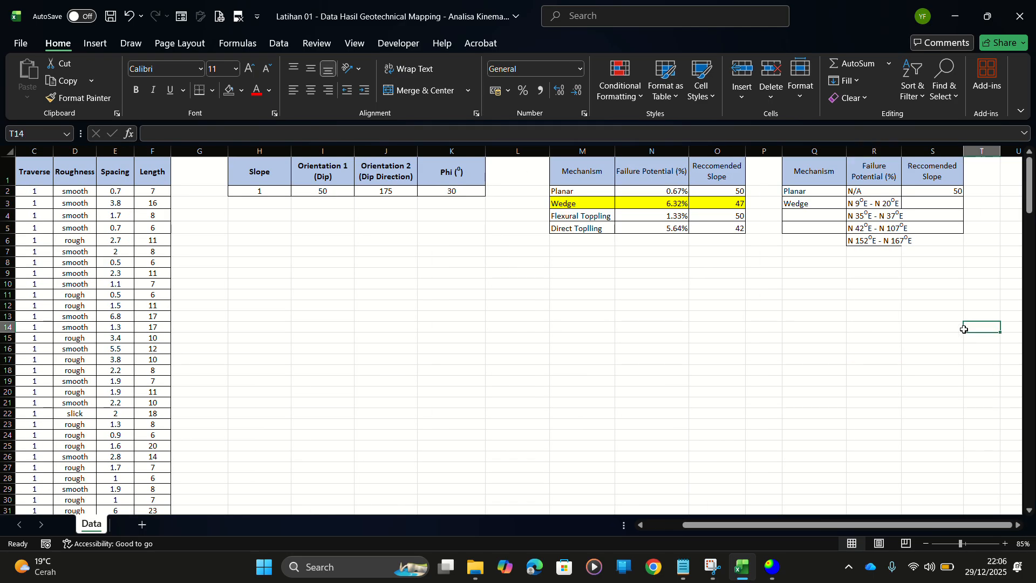
{"action": "left_click", "coordinate": [946, 272]}
{"action": "left_click_drag", "start_coordinate": [814, 203], "coordinate": [814, 242]}
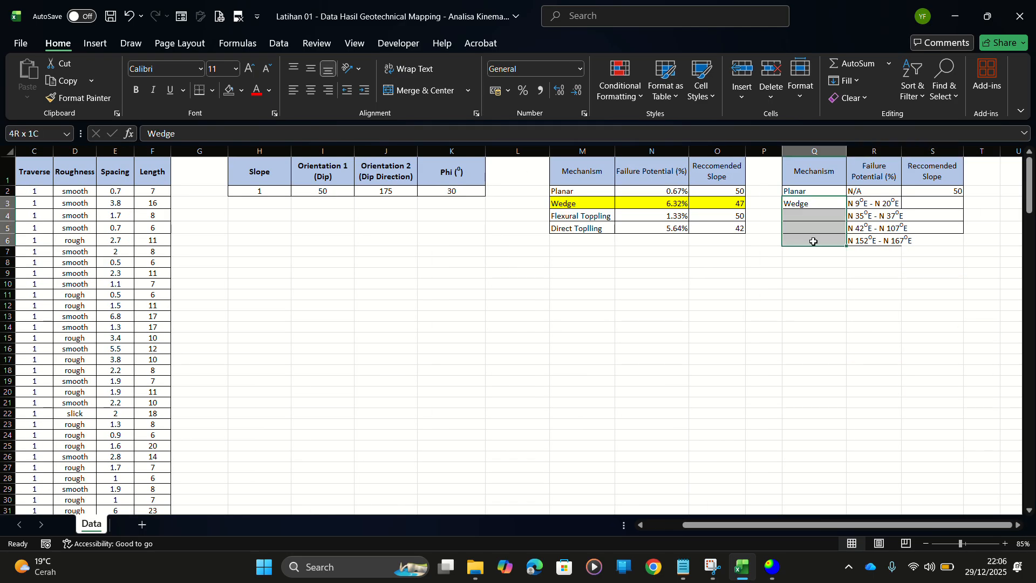
{"action": "left_click", "coordinate": [421, 92]}
{"action": "left_click", "coordinate": [874, 327]}
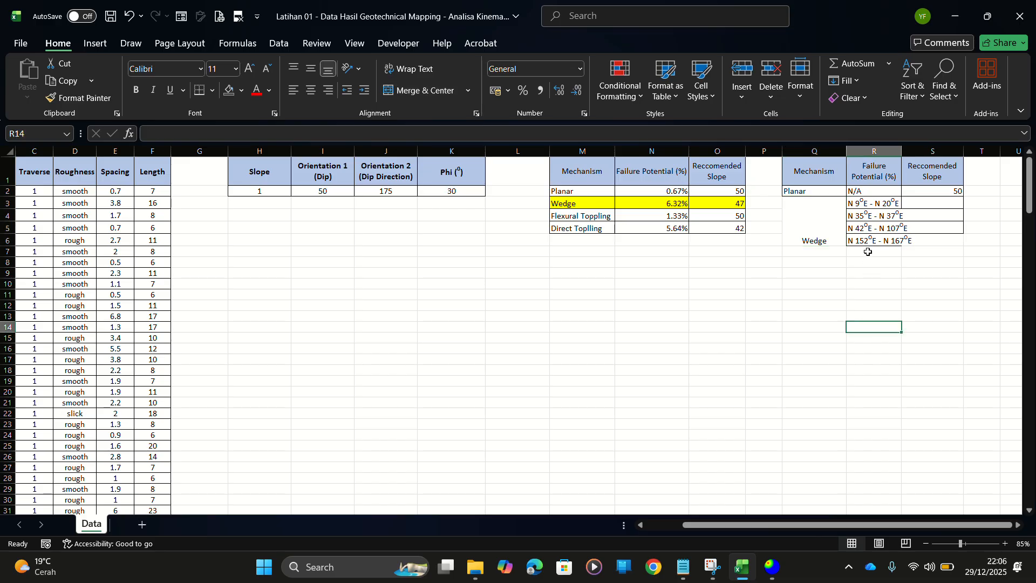
Apply all borders to the wedge rows Q3:S6 of the direction range table
{"action": "left_click", "coordinate": [825, 214]}
{"action": "left_click_drag", "start_coordinate": [862, 298], "coordinate": [863, 315]}
{"action": "left_click_drag", "start_coordinate": [816, 228], "coordinate": [924, 217]}
{"action": "left_click", "coordinate": [212, 90]}
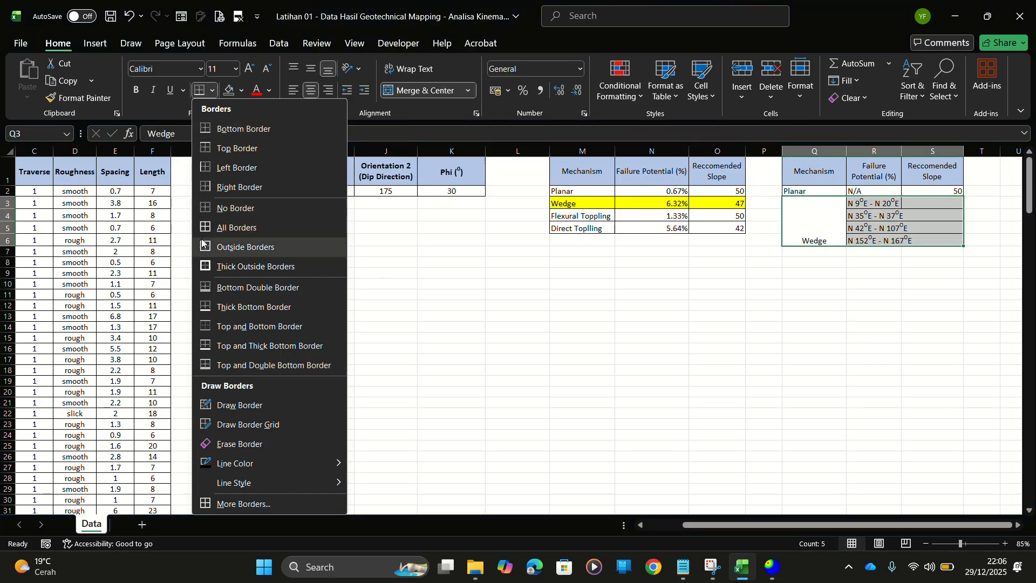
{"action": "left_click", "coordinate": [213, 227]}
{"action": "left_click", "coordinate": [819, 296]}
Middle-align the merged Wedge label vertically and widen column R to fit the direction ranges
{"action": "left_click", "coordinate": [814, 207]}
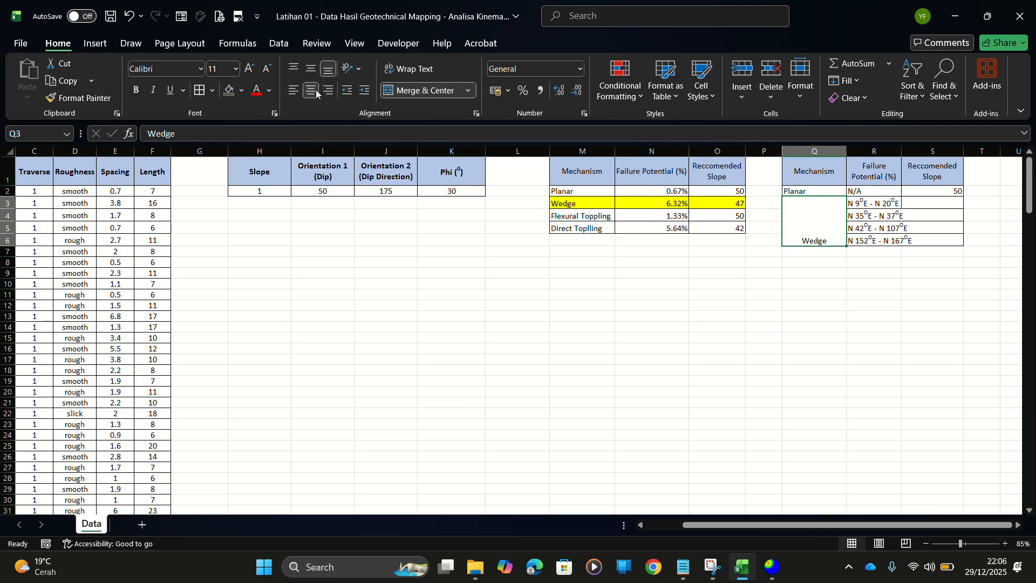
{"action": "left_click", "coordinate": [311, 68]}
{"action": "left_click", "coordinate": [645, 295]}
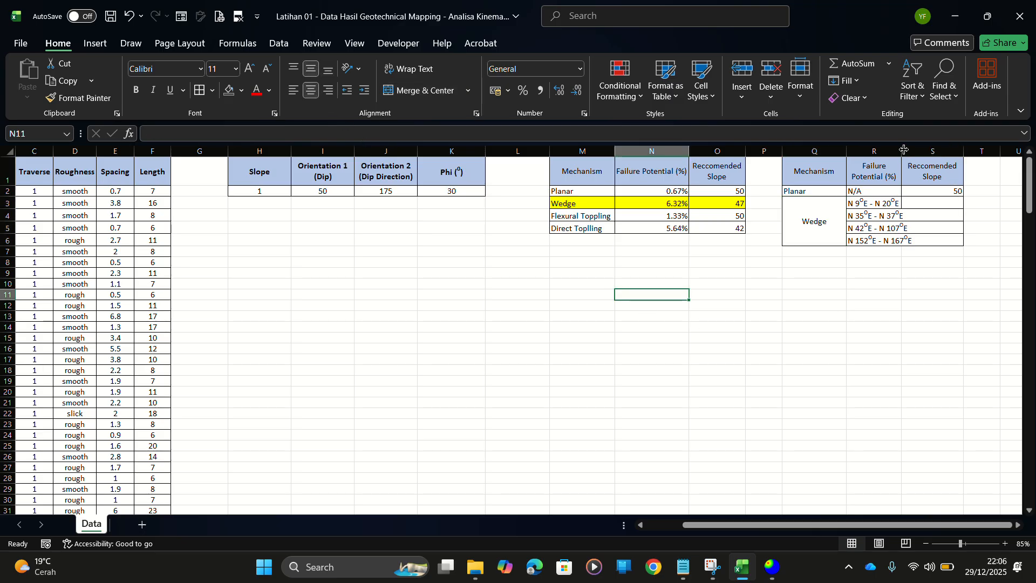
{"action": "left_click_drag", "start_coordinate": [904, 149], "coordinate": [943, 150]}
{"action": "left_click", "coordinate": [914, 306]}
Switch to Dips and examine where the wedge sliding curve crosses 5% critical between slope dip directions 330 and 360
{"action": "key", "text": "alt+Tab"}
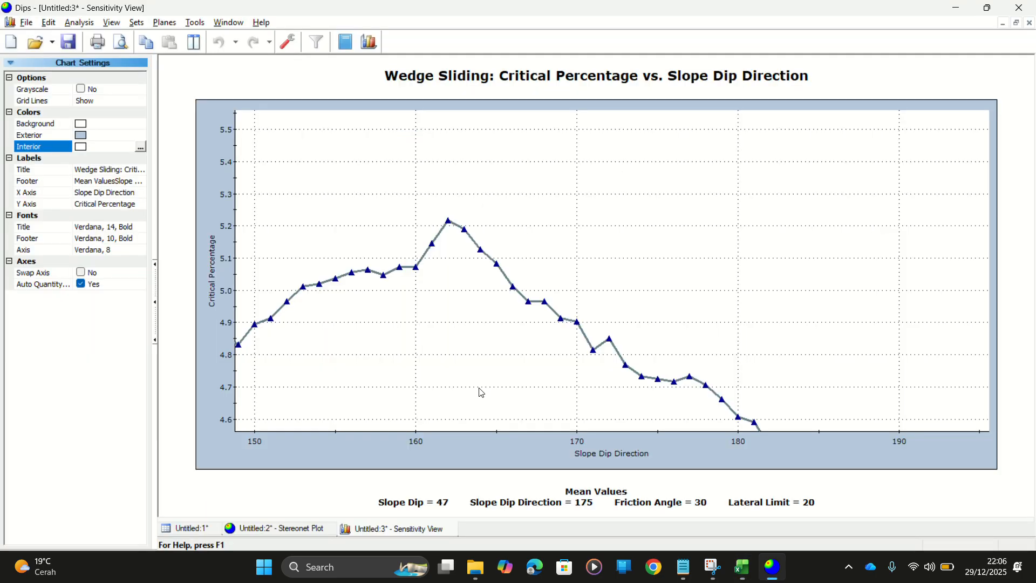
{"action": "scroll", "coordinate": [270, 306], "scroll_direction": "down", "scroll_amount": 9}
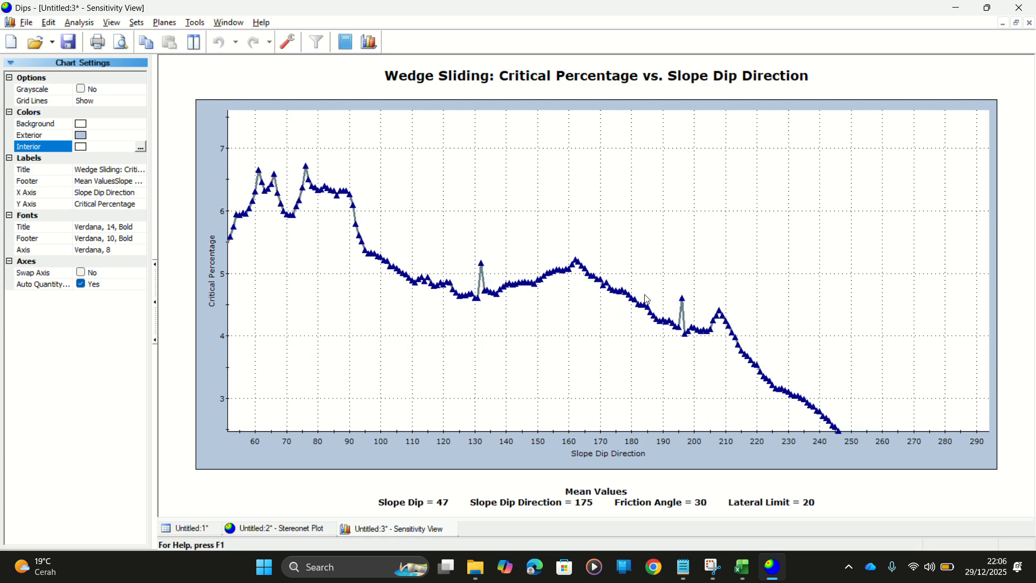
{"action": "scroll", "coordinate": [834, 289], "scroll_direction": "down", "scroll_amount": 3}
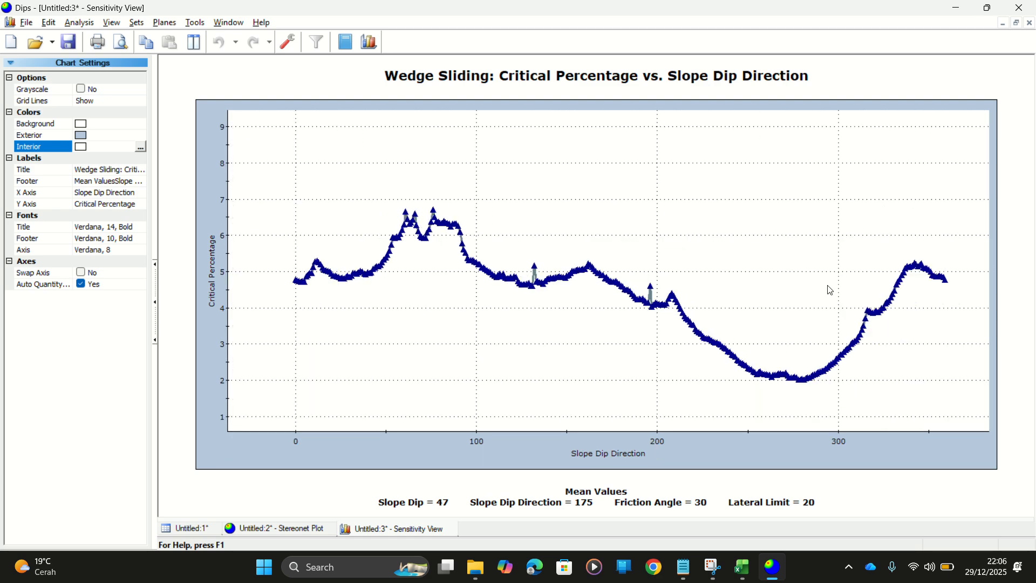
{"action": "scroll", "coordinate": [831, 290], "scroll_direction": "down", "scroll_amount": 2}
{"action": "scroll", "coordinate": [699, 286], "scroll_direction": "up", "scroll_amount": 4}
{"action": "left_click_drag", "start_coordinate": [706, 276], "coordinate": [476, 275]}
{"action": "scroll", "coordinate": [372, 276], "scroll_direction": "up", "scroll_amount": 1}
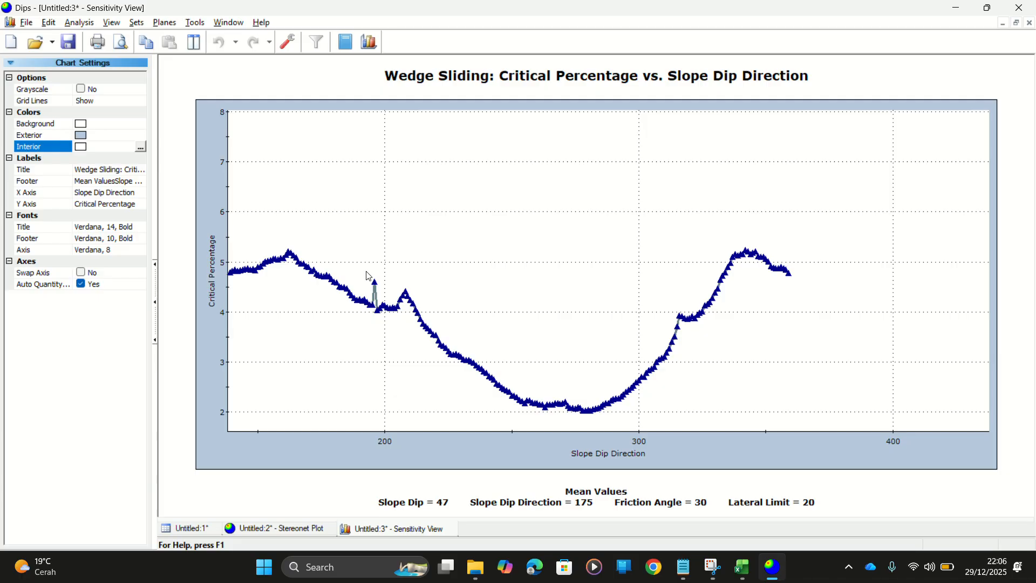
{"action": "scroll", "coordinate": [702, 284], "scroll_direction": "up", "scroll_amount": 6}
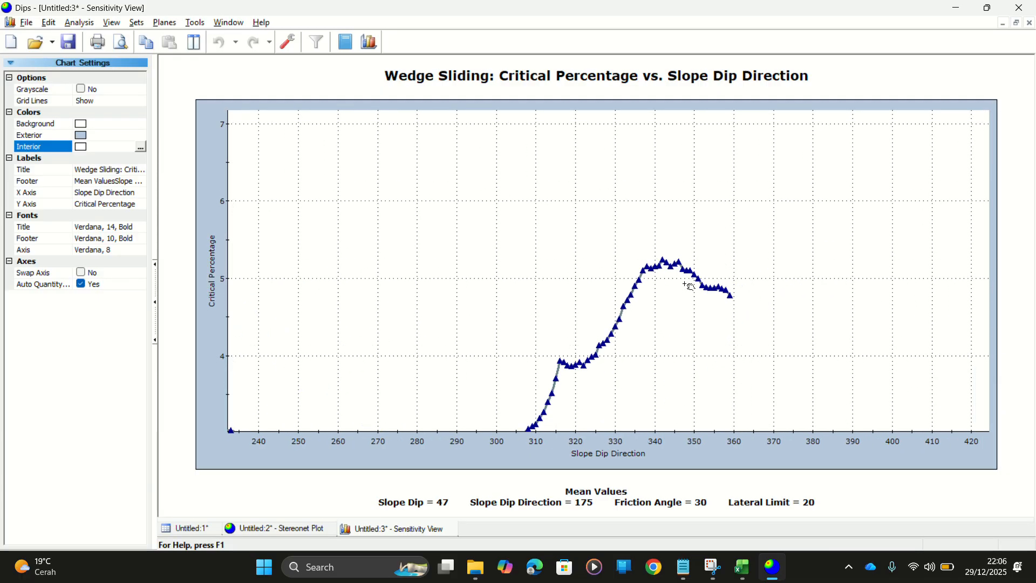
{"action": "scroll", "coordinate": [683, 286], "scroll_direction": "up", "scroll_amount": 3}
{"action": "left_click_drag", "start_coordinate": [736, 277], "coordinate": [598, 324]}
{"action": "scroll", "coordinate": [300, 317], "scroll_direction": "up", "scroll_amount": 2}
{"action": "mouse_move", "coordinate": [396, 361]}
{"action": "scroll", "coordinate": [395, 360], "scroll_direction": "up", "scroll_amount": 1}
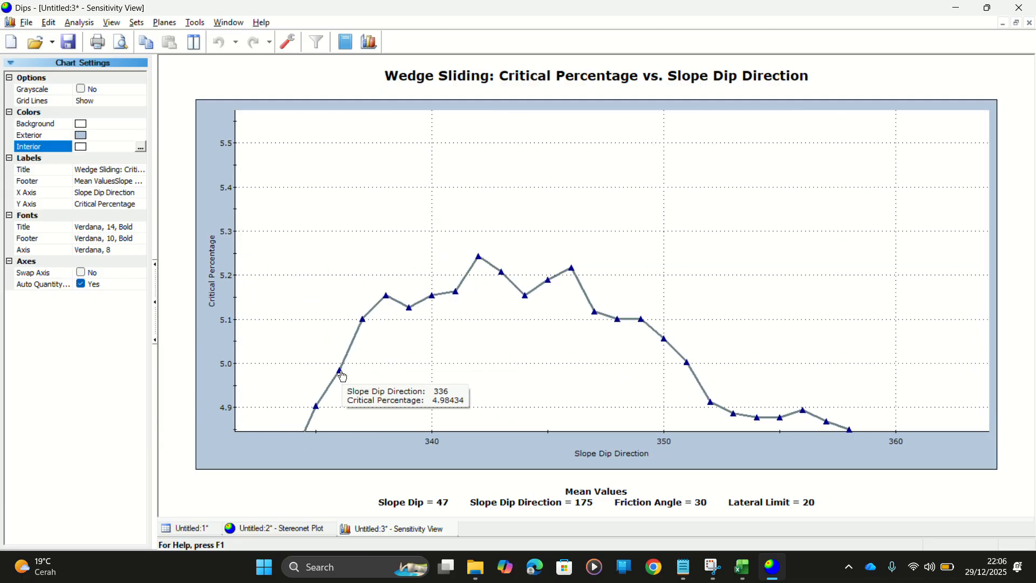
{"action": "mouse_move", "coordinate": [692, 370]}
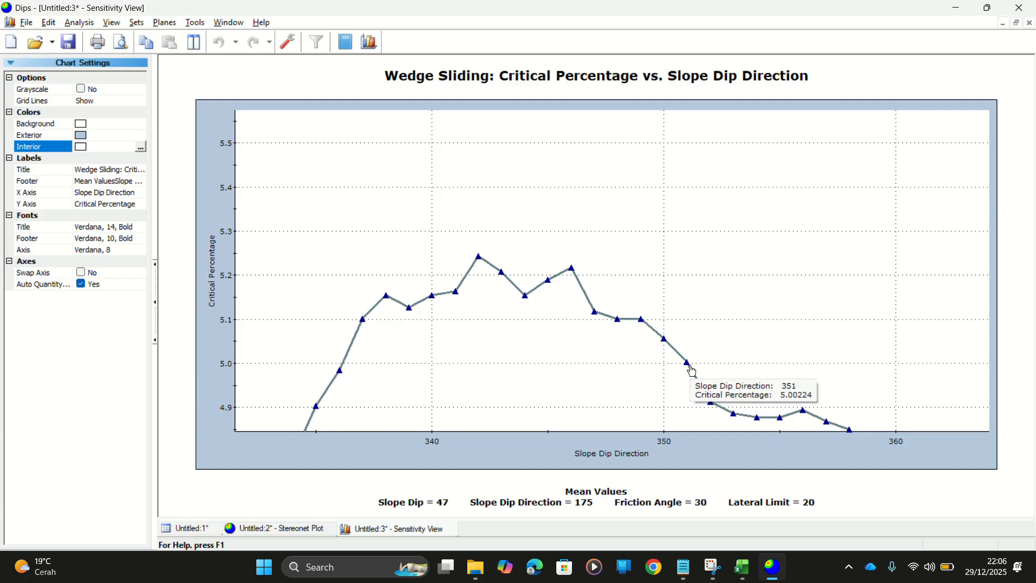
Switch to Excel and copy the direction range from R6 into R7
{"action": "key", "text": "alt+Tab"}
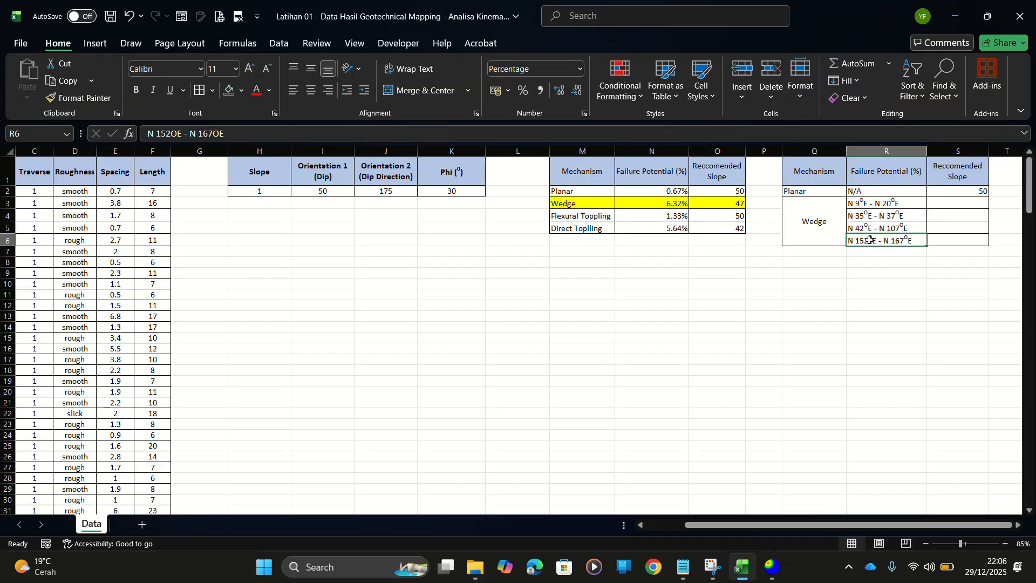
{"action": "key", "text": "ctrl+c"}
{"action": "left_click", "coordinate": [867, 252]}
{"action": "key", "text": "ctrl+v"}
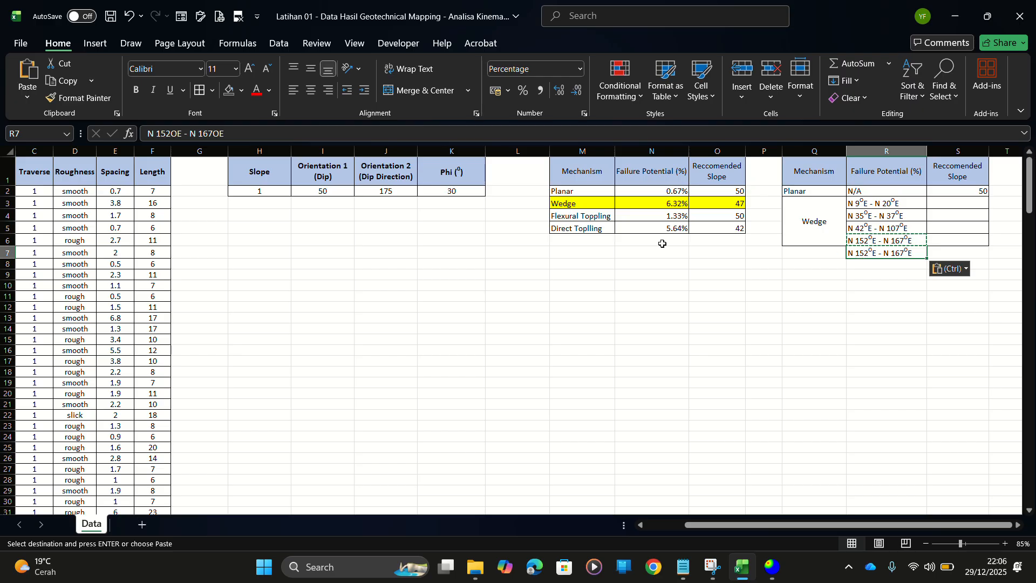
{"action": "left_click", "coordinate": [601, 428]}
{"action": "left_click", "coordinate": [860, 253]}
Change the direction range in R7 to N 336°E - N 351°E
{"action": "left_click", "coordinate": [174, 133]}
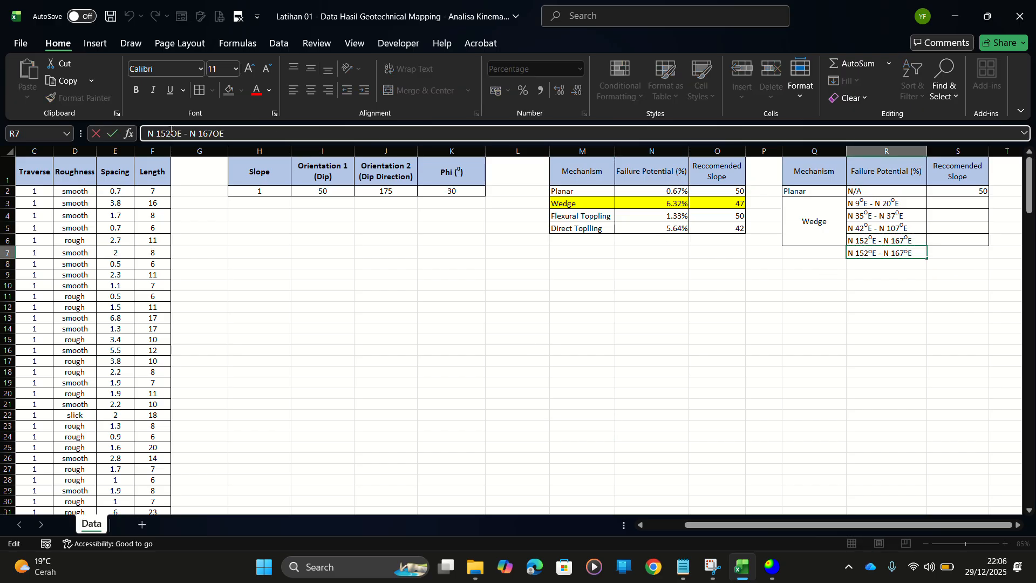
{"action": "left_click_drag", "start_coordinate": [171, 130], "coordinate": [156, 133]}
{"action": "type", "text": "33"}
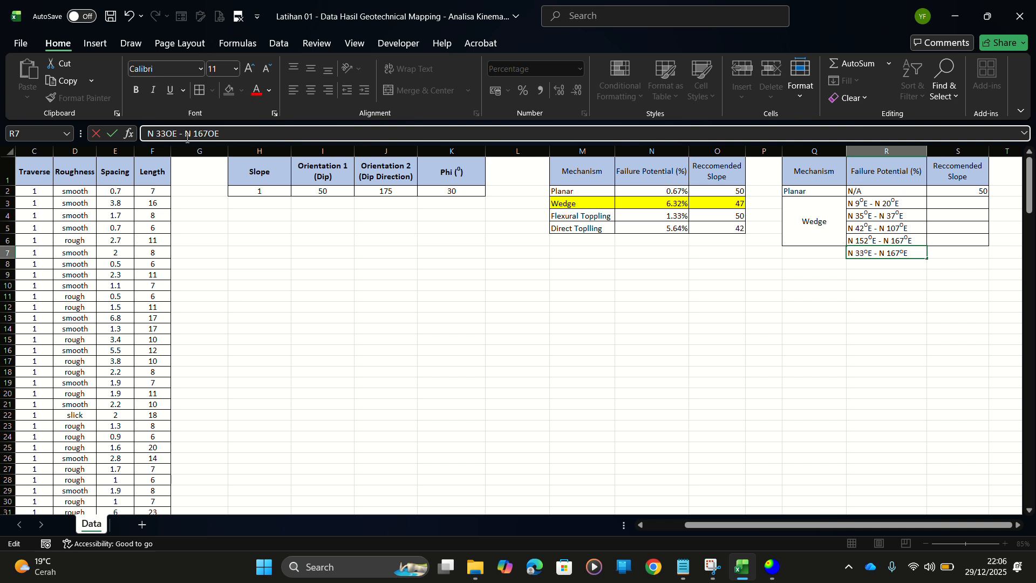
{"action": "type", "text": "6"}
{"action": "key", "text": "BackSpace"}
{"action": "key", "text": "BackSpace"}
{"action": "key", "text": "BackSpace"}
{"action": "type", "text": "351"}
{"action": "left_click", "coordinate": [686, 372]}
{"action": "left_click_drag", "start_coordinate": [693, 372], "coordinate": [718, 372]}
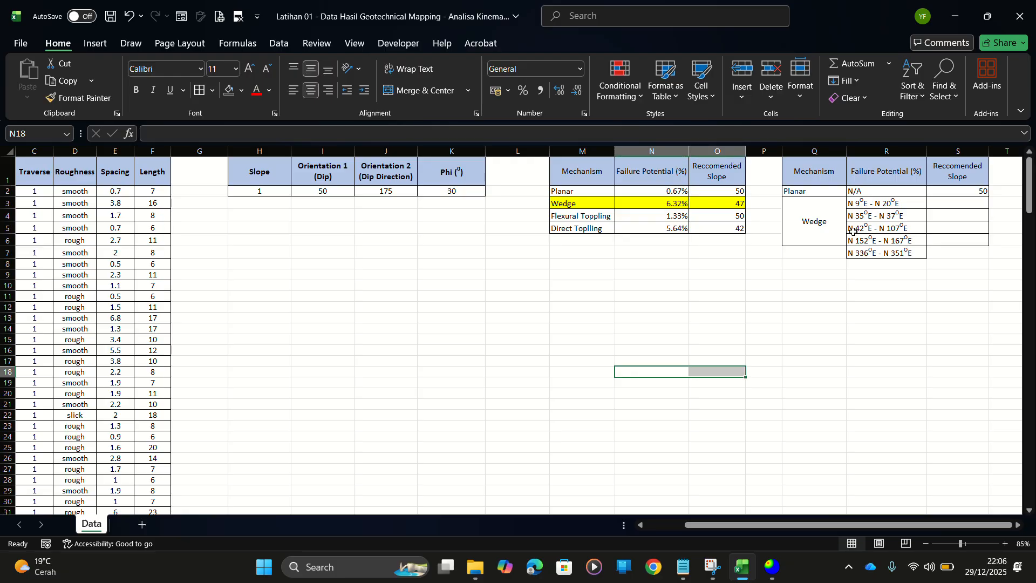
Extend the merged Wedge cell down to row 7 and border the new row through column S
{"action": "left_click", "coordinate": [817, 235]}
{"action": "left_click_drag", "start_coordinate": [820, 244], "coordinate": [944, 231]}
{"action": "left_click", "coordinate": [451, 94]}
{"action": "left_click", "coordinate": [815, 281]}
{"action": "left_click", "coordinate": [764, 361]}
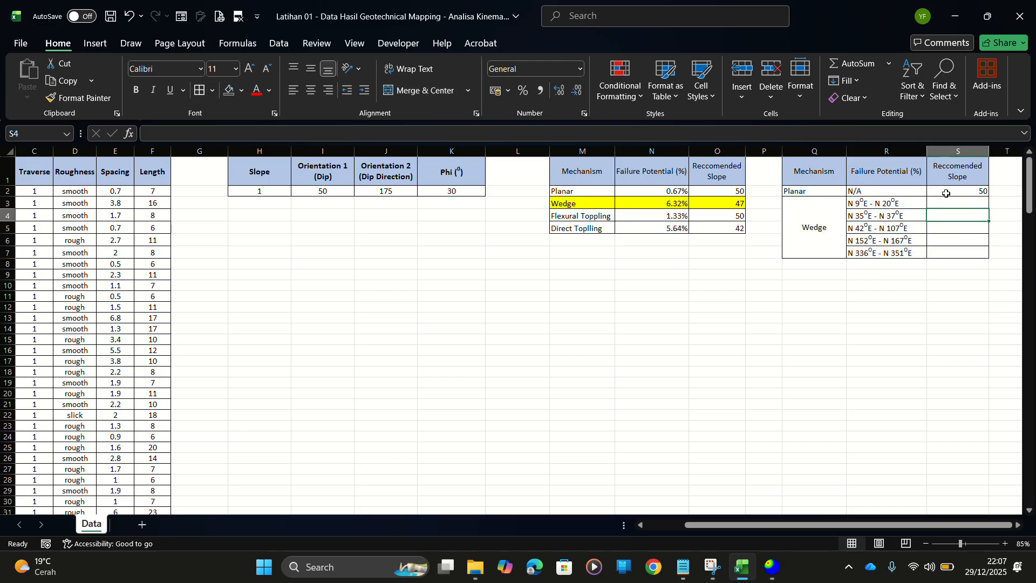
{"action": "left_click_drag", "start_coordinate": [894, 193], "coordinate": [891, 198]}
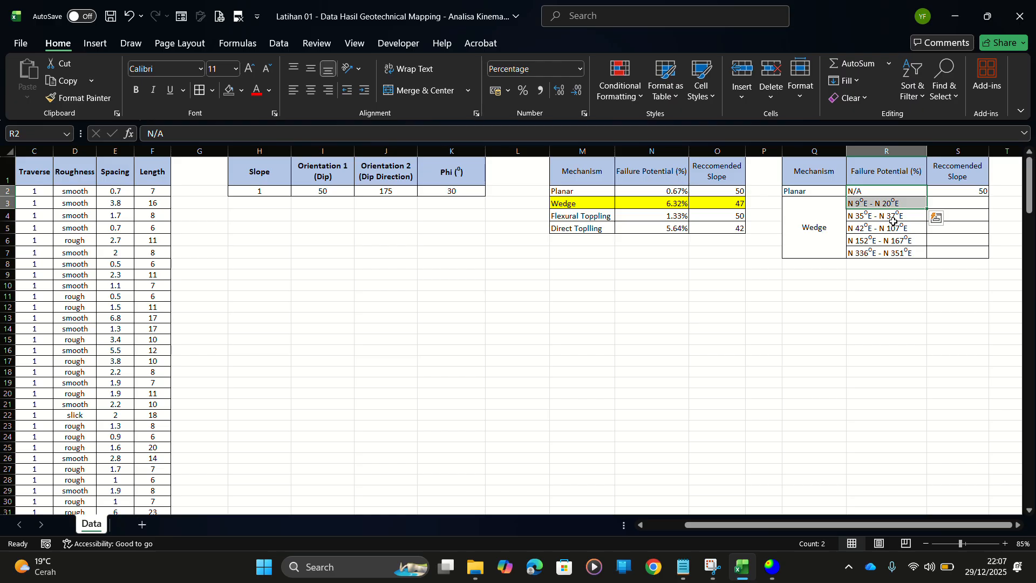
{"action": "left_click", "coordinate": [942, 204]}
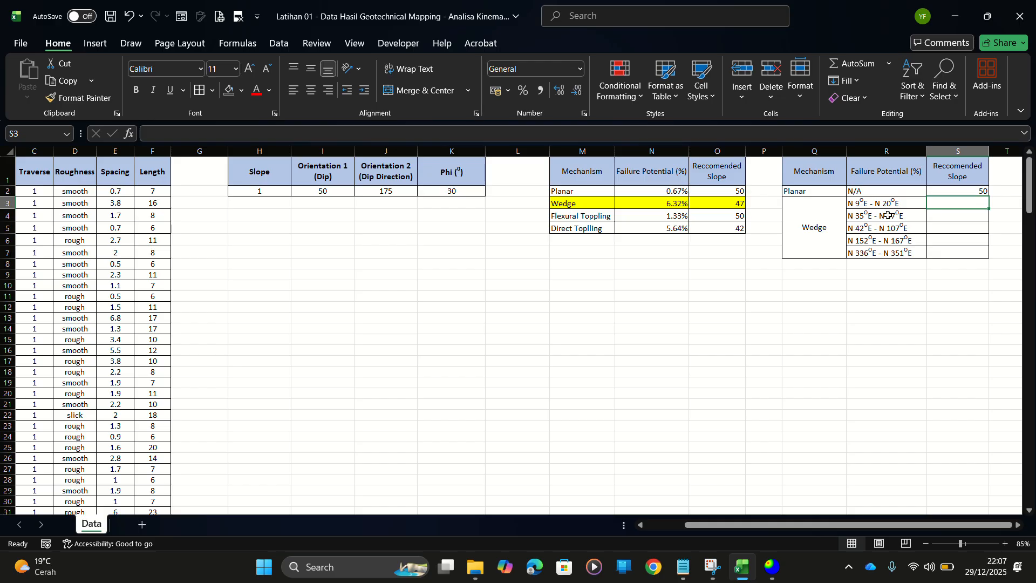
{"action": "left_click", "coordinate": [877, 204]}
Switch to Dips and examine the wedge sliding curve's 5% crossings and peak between slope dip directions 5 and 23
{"action": "key", "text": "alt+Tab"}
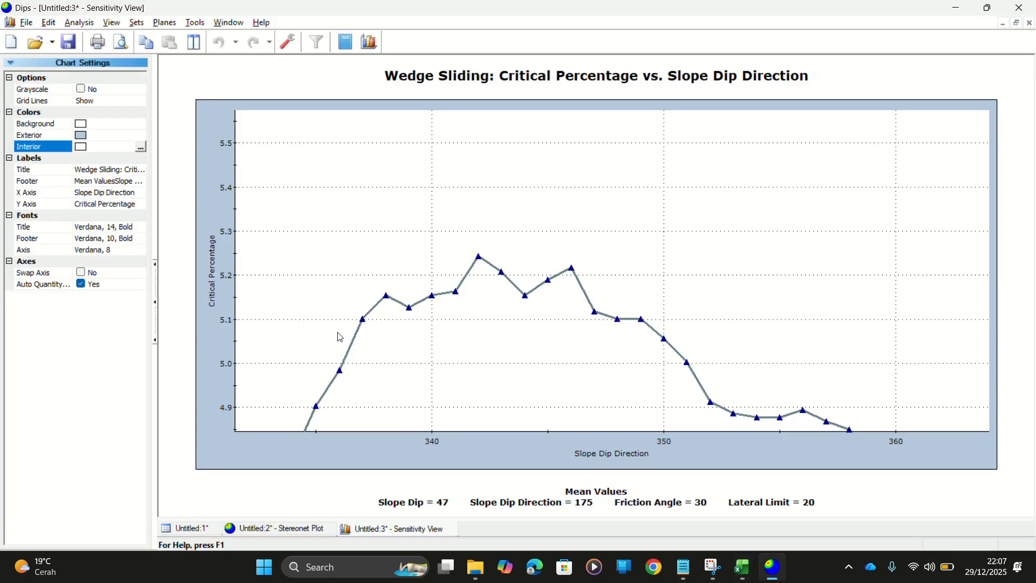
{"action": "scroll", "coordinate": [395, 299], "scroll_direction": "down", "scroll_amount": 8}
{"action": "scroll", "coordinate": [400, 293], "scroll_direction": "down", "scroll_amount": 5}
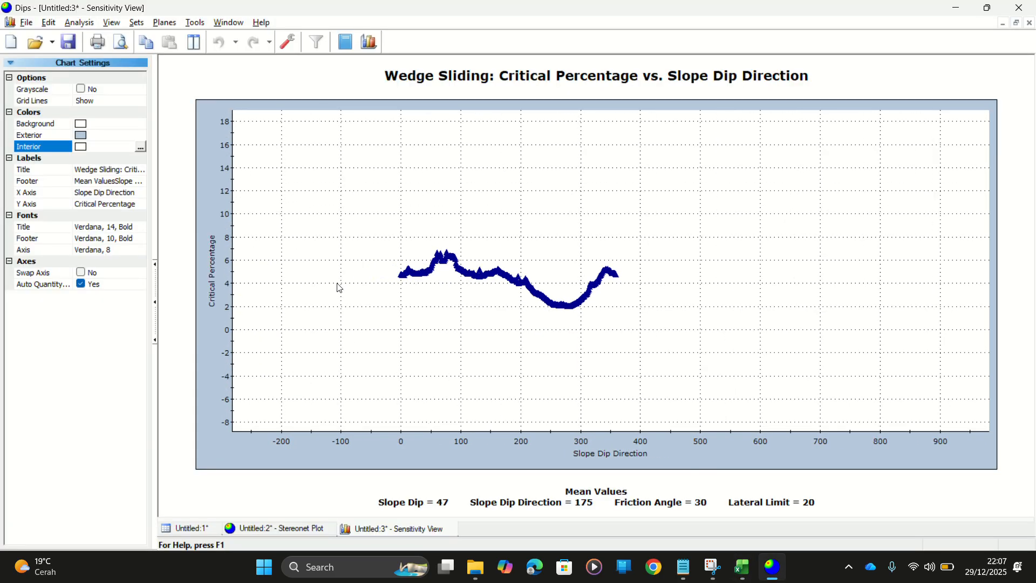
{"action": "scroll", "coordinate": [331, 275], "scroll_direction": "up", "scroll_amount": 3}
{"action": "left_click_drag", "start_coordinate": [331, 275], "coordinate": [971, 219]}
{"action": "scroll", "coordinate": [727, 238], "scroll_direction": "up", "scroll_amount": 5}
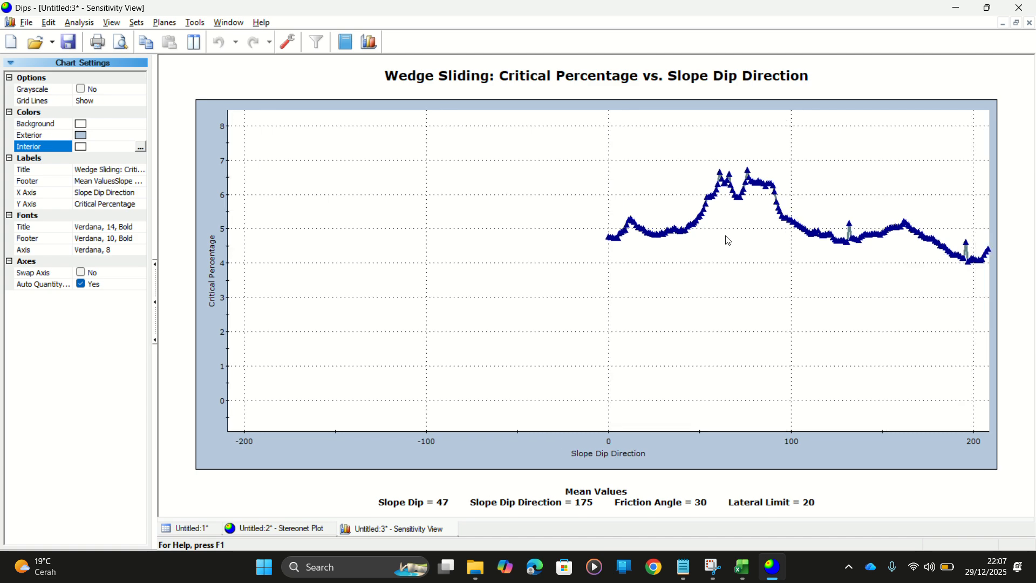
{"action": "mouse_move", "coordinate": [650, 166]}
{"action": "scroll", "coordinate": [592, 231], "scroll_direction": "up", "scroll_amount": 6}
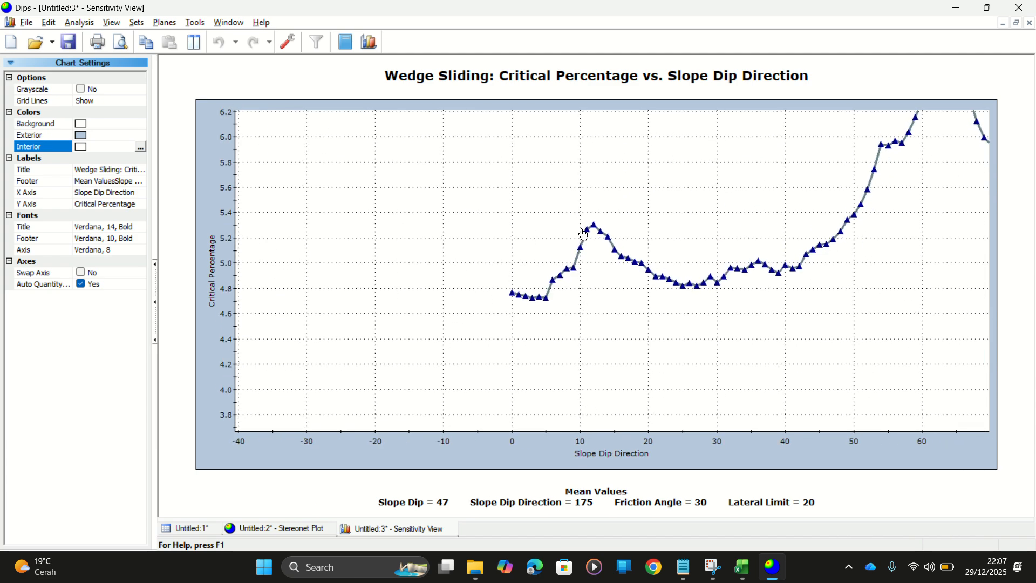
{"action": "scroll", "coordinate": [578, 220], "scroll_direction": "up", "scroll_amount": 2}
{"action": "left_click_drag", "start_coordinate": [513, 206], "coordinate": [542, 261]}
{"action": "scroll", "coordinate": [531, 365], "scroll_direction": "down", "scroll_amount": 1}
{"action": "scroll", "coordinate": [541, 261], "scroll_direction": "up", "scroll_amount": 1}
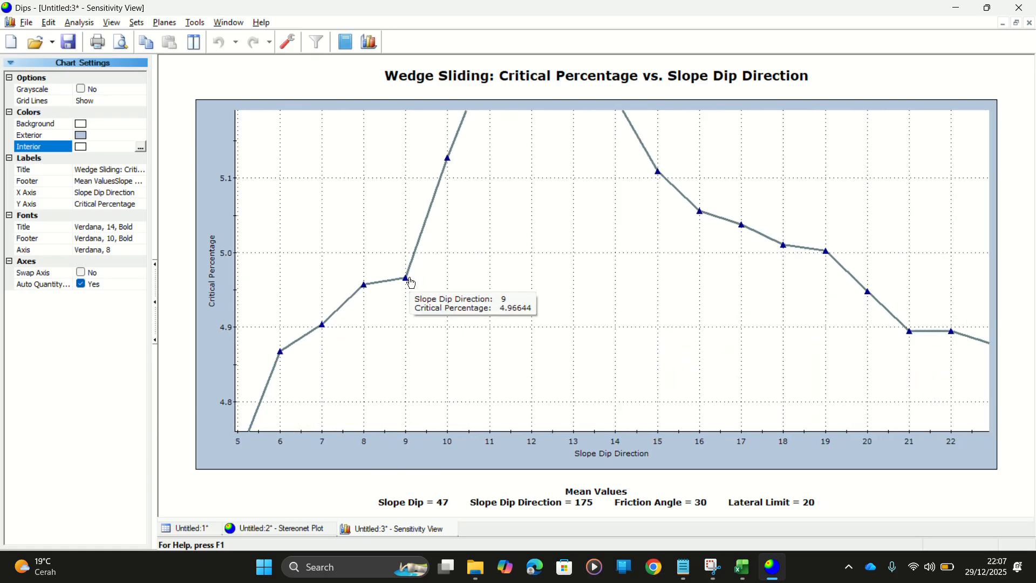
{"action": "mouse_move", "coordinate": [869, 301]}
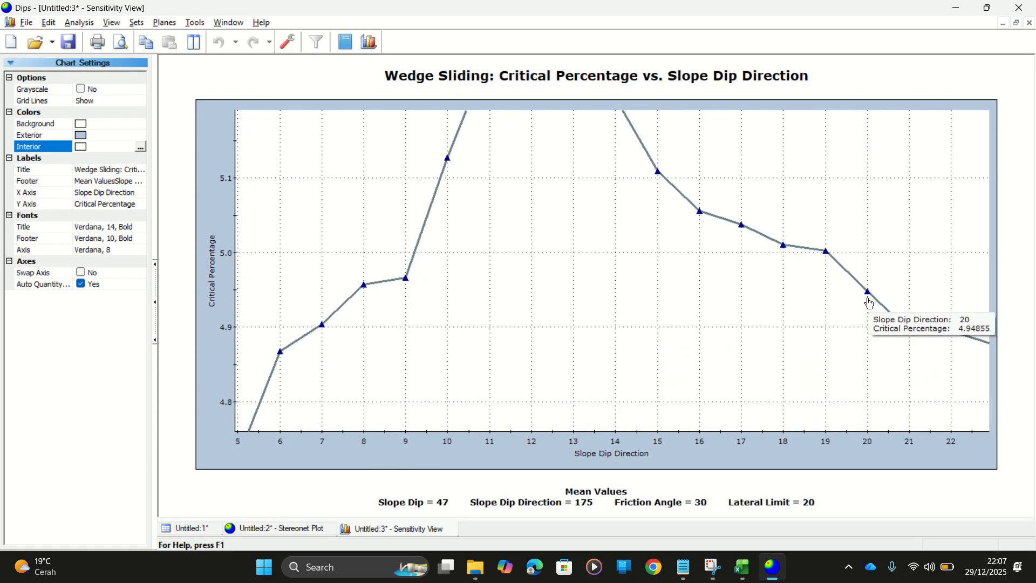
{"action": "left_click_drag", "start_coordinate": [573, 248], "coordinate": [567, 424]}
{"action": "mouse_move", "coordinate": [524, 202]}
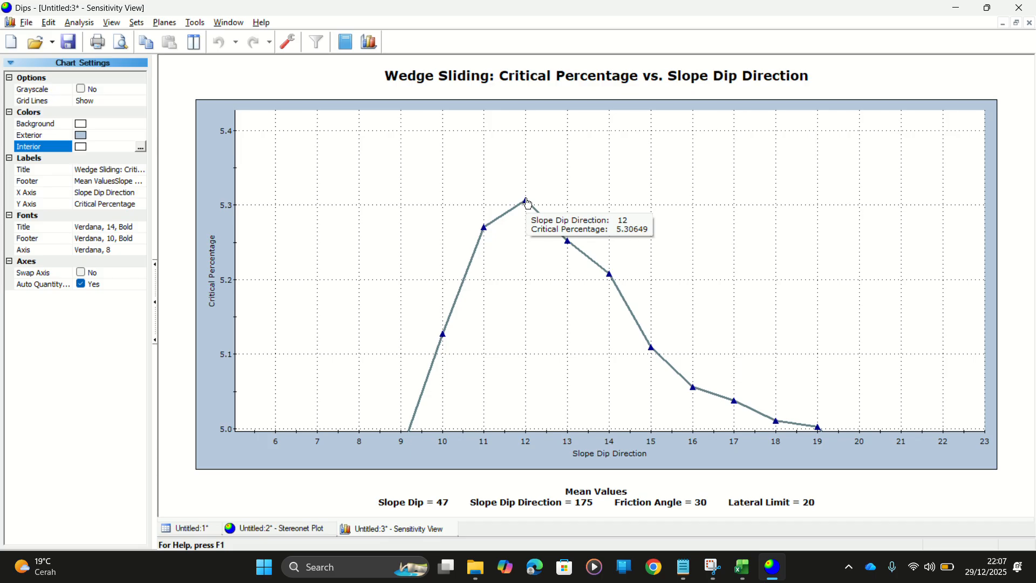
Switch to Excel and enter 12 in T3 as the peak direction for the N 9°E - N 20°E range
{"action": "key", "text": "alt+Tab"}
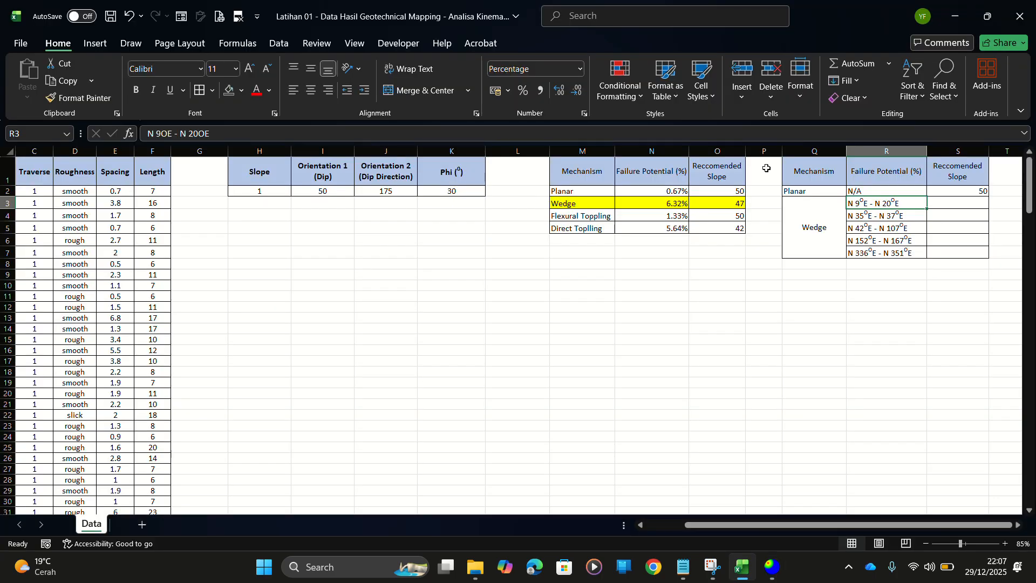
{"action": "left_click", "coordinate": [1012, 205]}
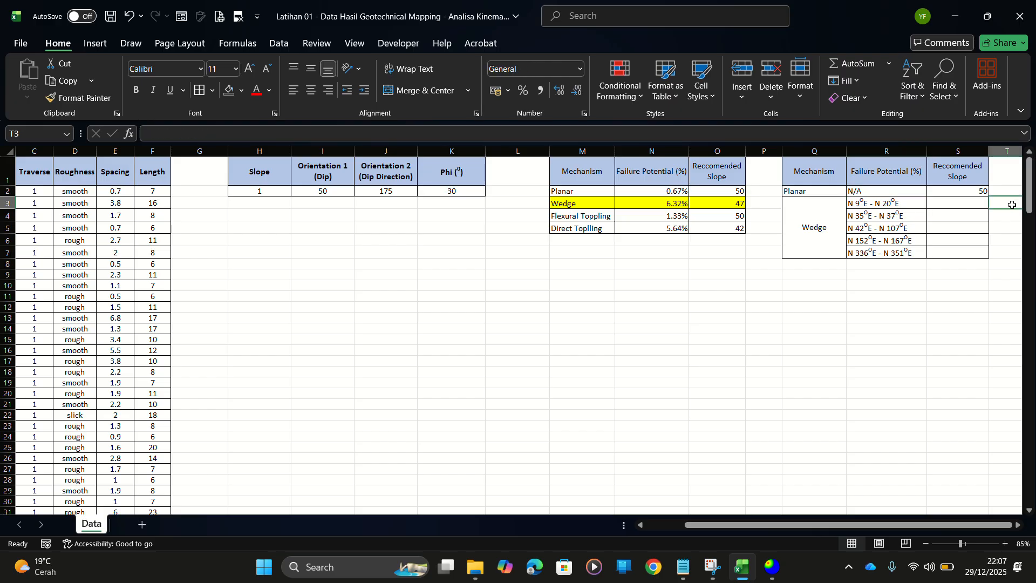
{"action": "type", "text": "12"}
{"action": "left_click", "coordinate": [972, 225]}
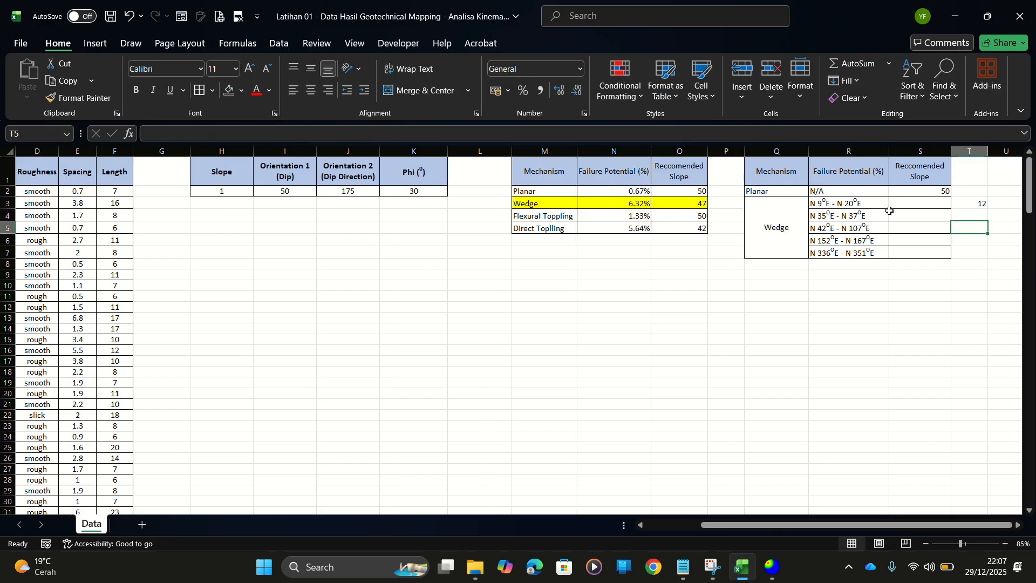
Examine the wedge sliding curve in Dips from slope dip direction 0 to 130 and check the R4 range in Excel
{"action": "key", "text": "alt+Tab"}
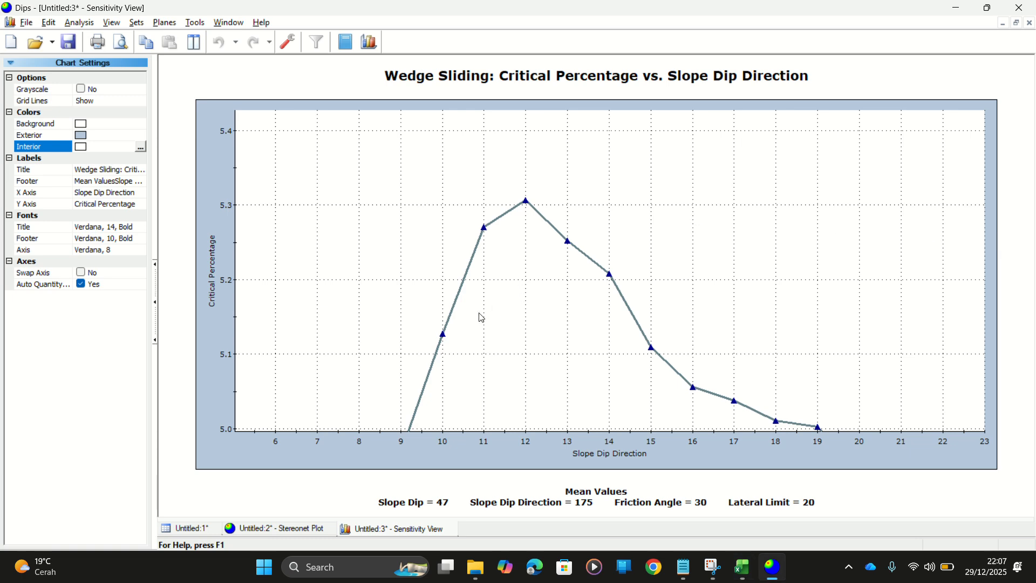
{"action": "scroll", "coordinate": [592, 279], "scroll_direction": "down", "scroll_amount": 11}
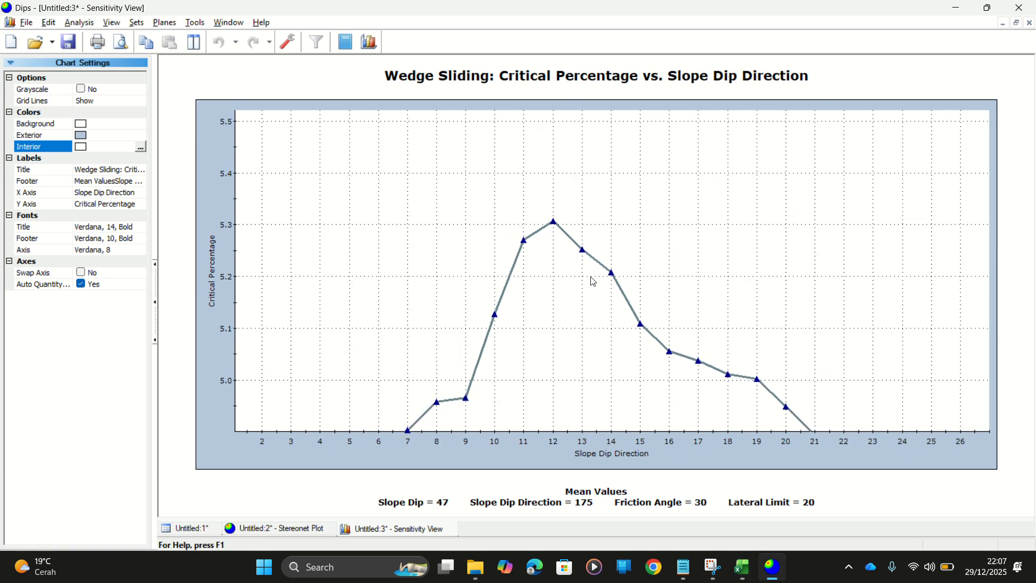
{"action": "scroll", "coordinate": [594, 277], "scroll_direction": "up", "scroll_amount": 3}
{"action": "left_click_drag", "start_coordinate": [677, 247], "coordinate": [282, 250]}
{"action": "left_click_drag", "start_coordinate": [738, 175], "coordinate": [631, 283]}
{"action": "scroll", "coordinate": [569, 240], "scroll_direction": "down", "scroll_amount": 1}
{"action": "scroll", "coordinate": [572, 241], "scroll_direction": "down", "scroll_amount": 2}
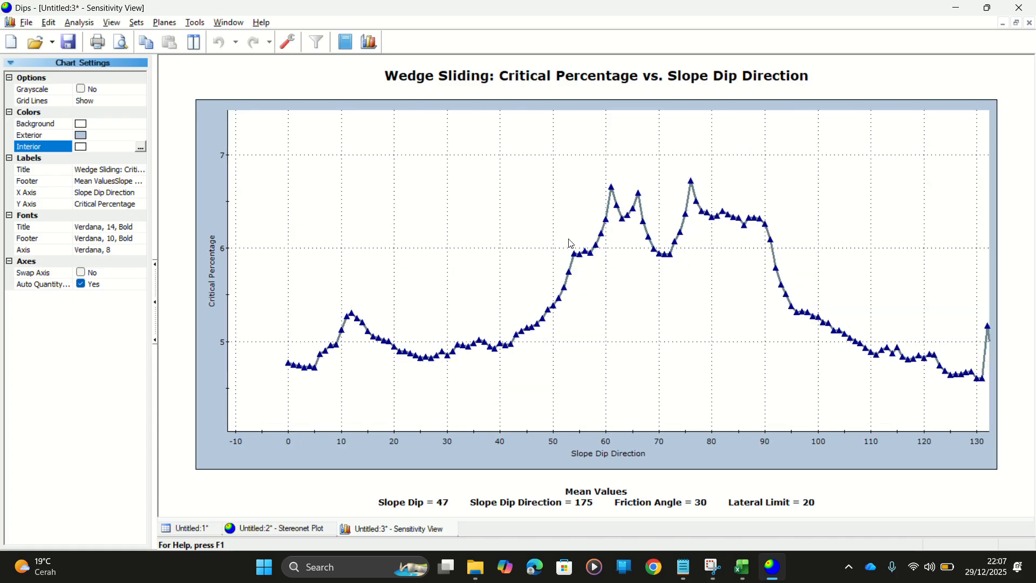
{"action": "scroll", "coordinate": [358, 348], "scroll_direction": "up", "scroll_amount": 1}
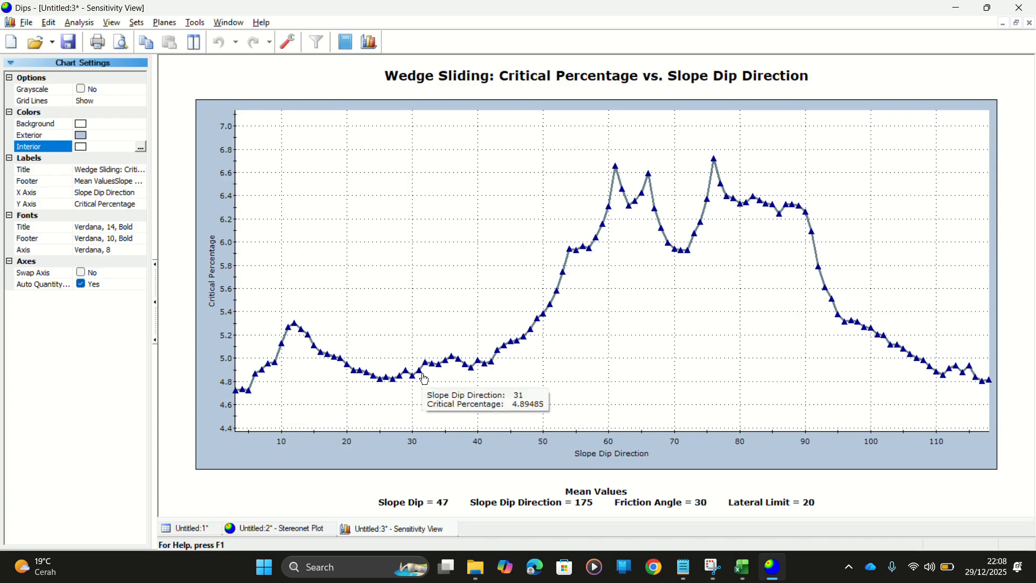
{"action": "scroll", "coordinate": [423, 377], "scroll_direction": "up", "scroll_amount": 1}
{"action": "key", "text": "alt+Tab"}
{"action": "left_click", "coordinate": [846, 211]}
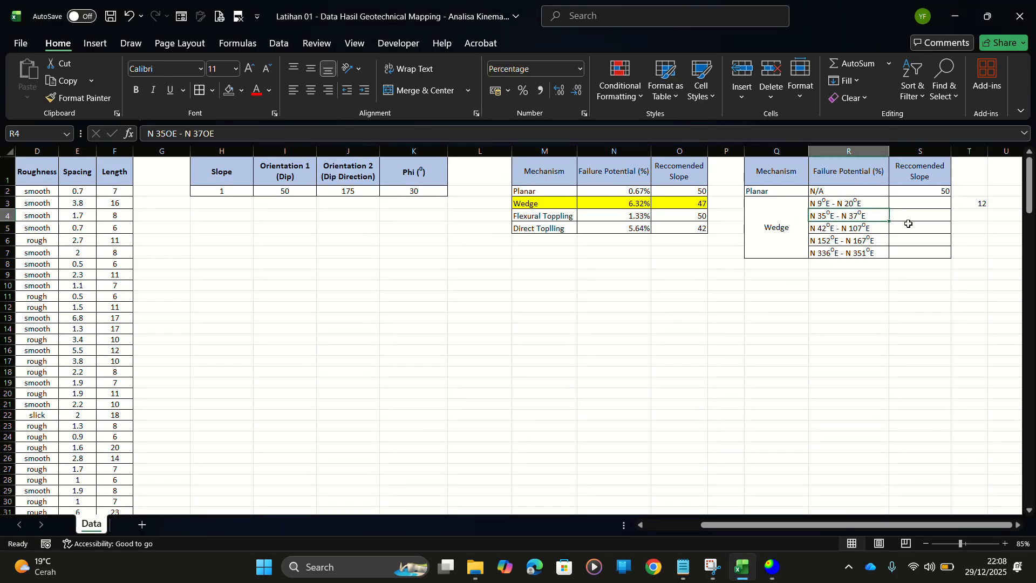
Return to Dips and read the wedge sliding curve's peak between slope dip directions 35 and 37
{"action": "key", "text": "alt+Tab"}
{"action": "left_click_drag", "start_coordinate": [361, 363], "coordinate": [543, 199]}
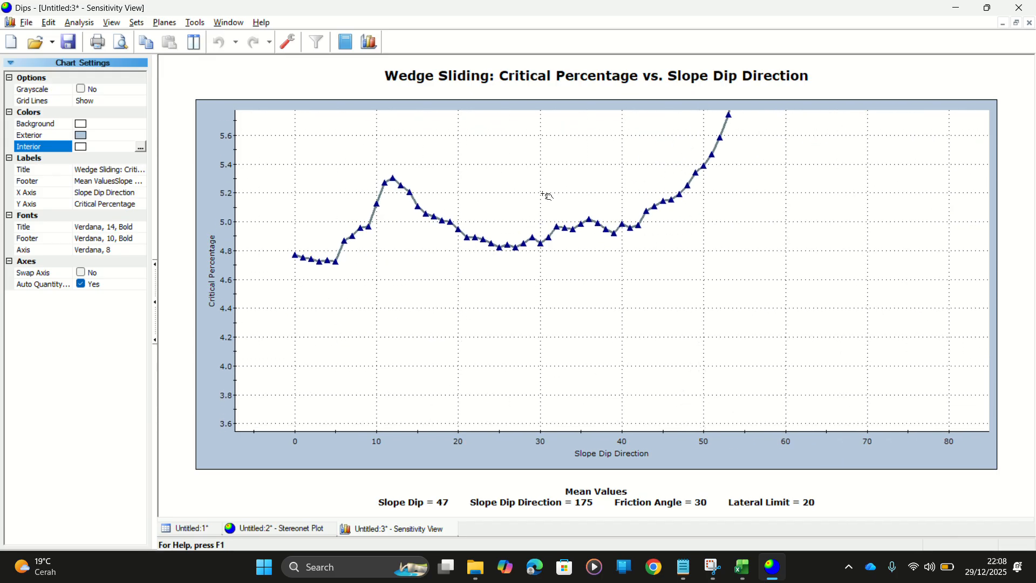
{"action": "scroll", "coordinate": [536, 246], "scroll_direction": "up", "scroll_amount": 3}
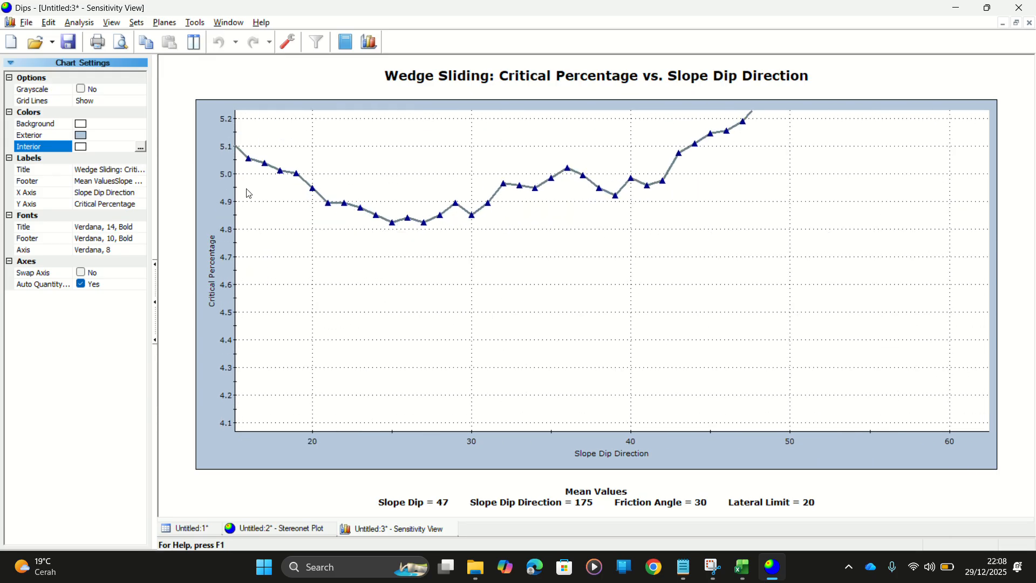
{"action": "scroll", "coordinate": [556, 194], "scroll_direction": "up", "scroll_amount": 4}
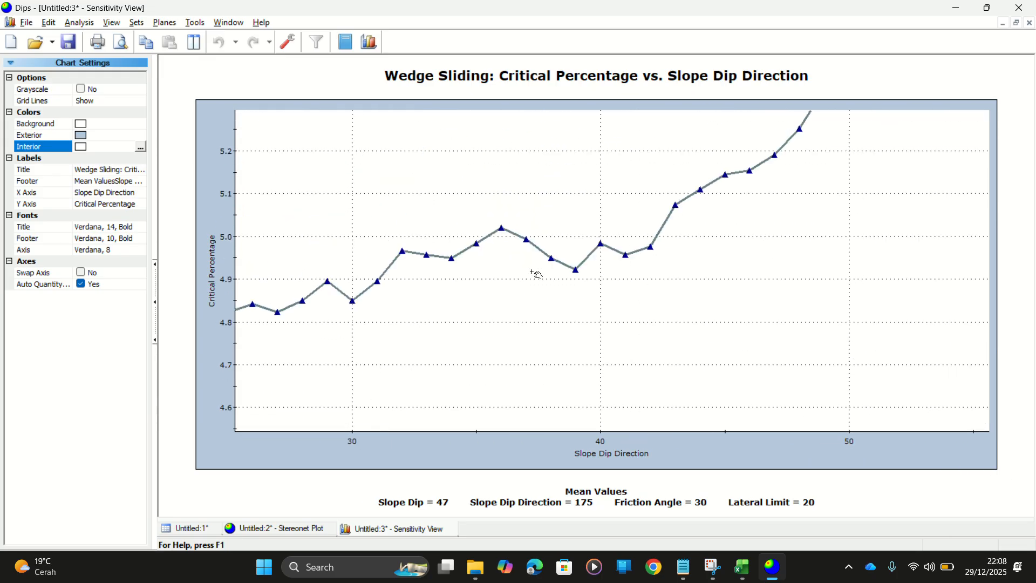
{"action": "scroll", "coordinate": [432, 209], "scroll_direction": "up", "scroll_amount": 1}
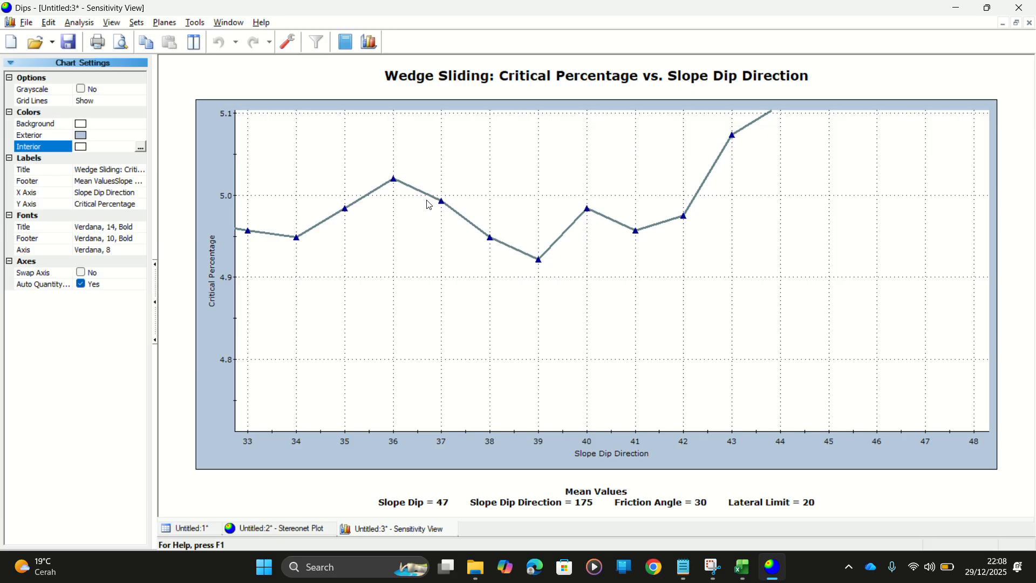
{"action": "mouse_move", "coordinate": [395, 185]}
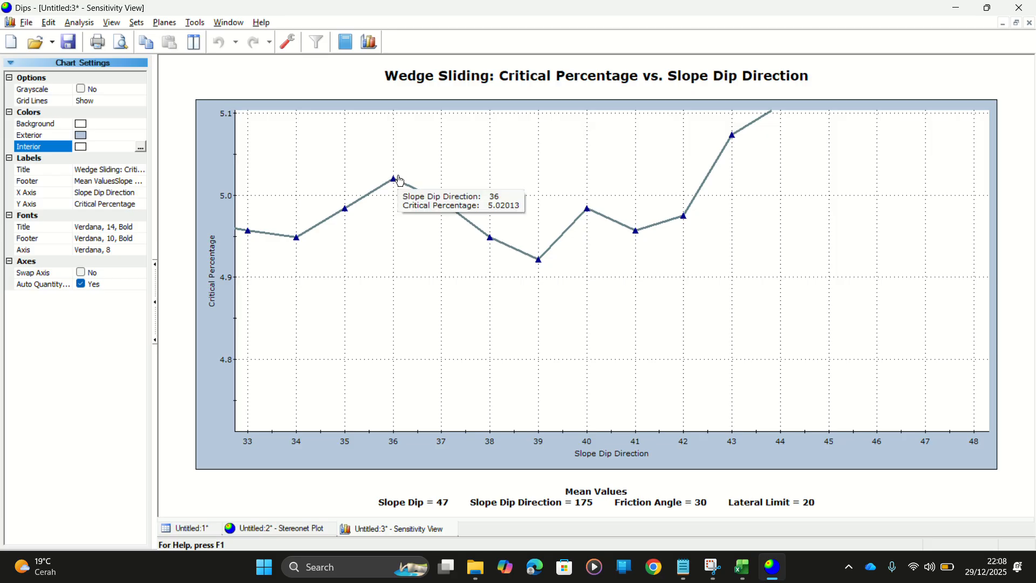
Switch to Excel and enter 36 in T4 as the peak direction for the N 35°E - N 37°E range
{"action": "key", "text": "alt+Tab"}
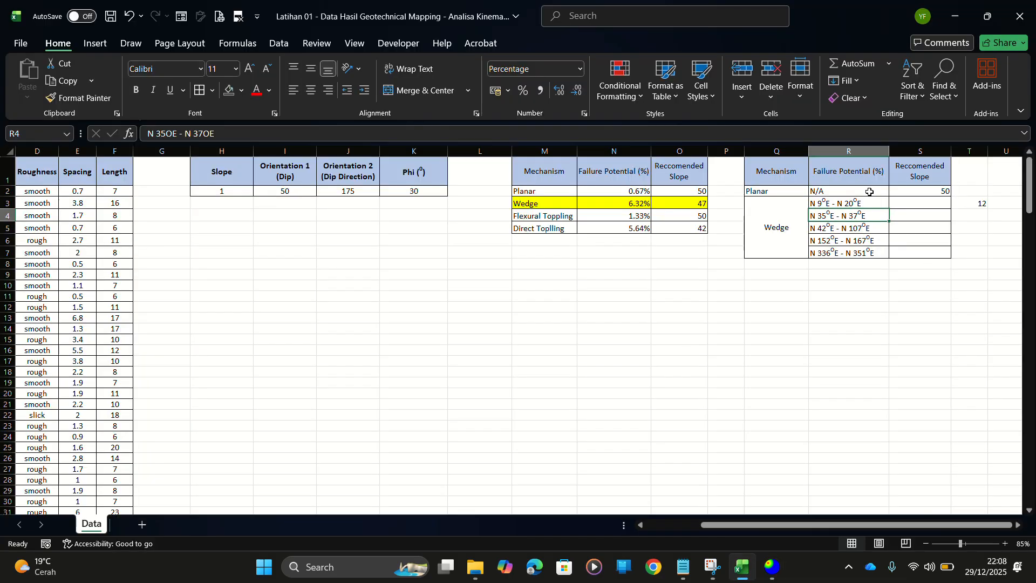
{"action": "left_click", "coordinate": [819, 348]}
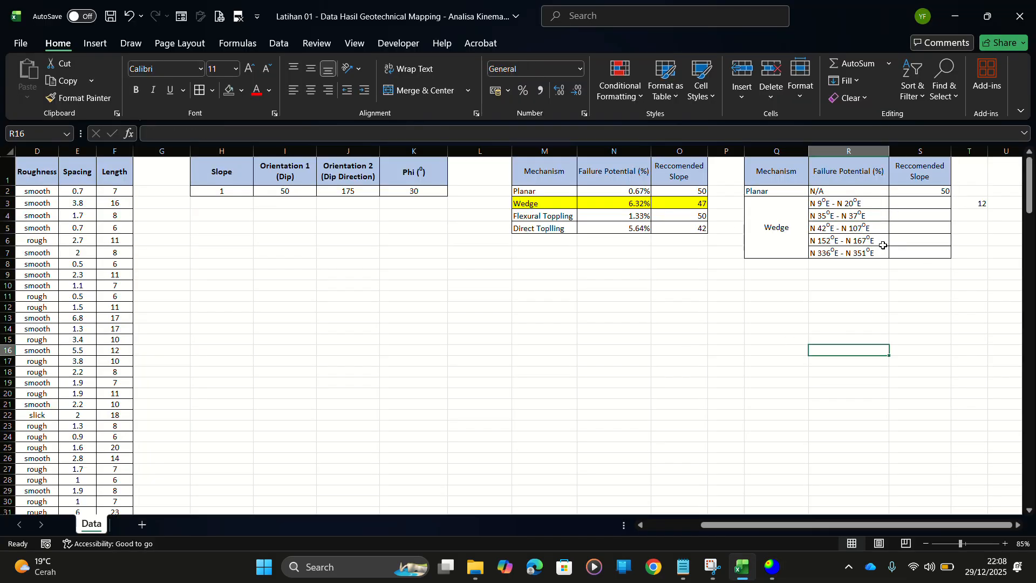
{"action": "left_click", "coordinate": [882, 217]}
{"action": "left_click", "coordinate": [943, 216]}
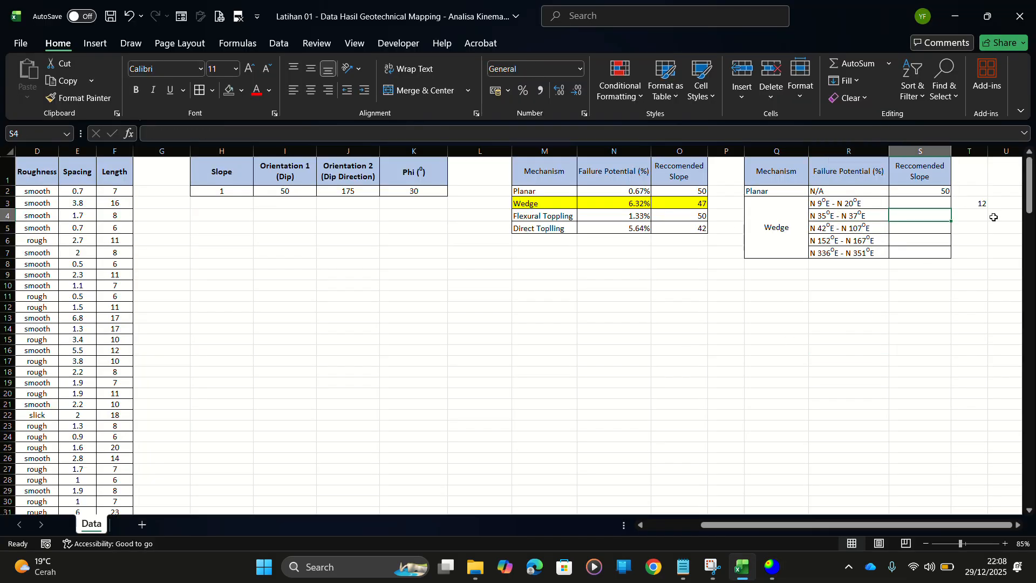
{"action": "left_click", "coordinate": [981, 218]}
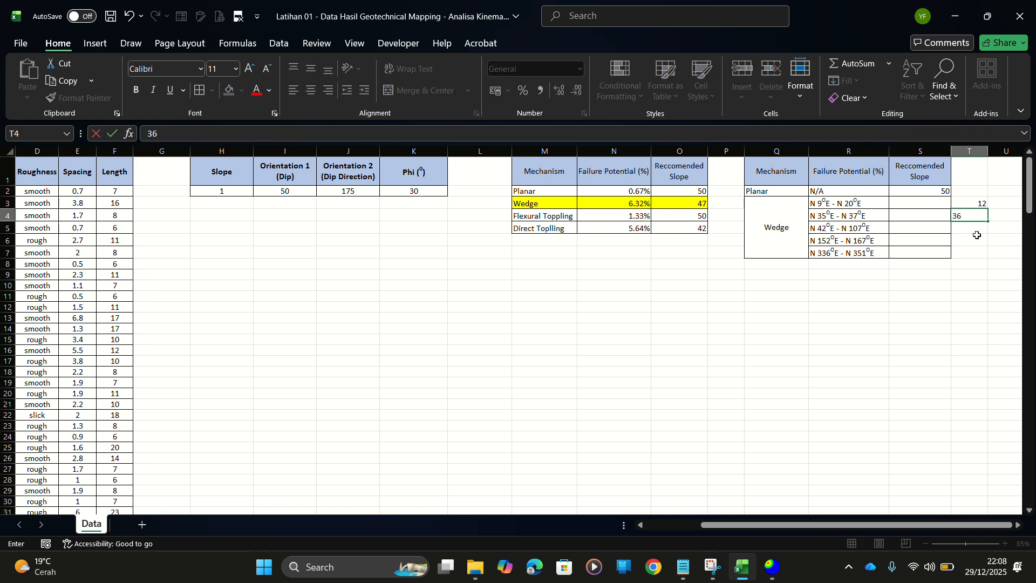
Switch to Dips and read the wedge sliding curve's highest point between slope dip directions 42 and 107
{"action": "key", "text": "alt+Tab"}
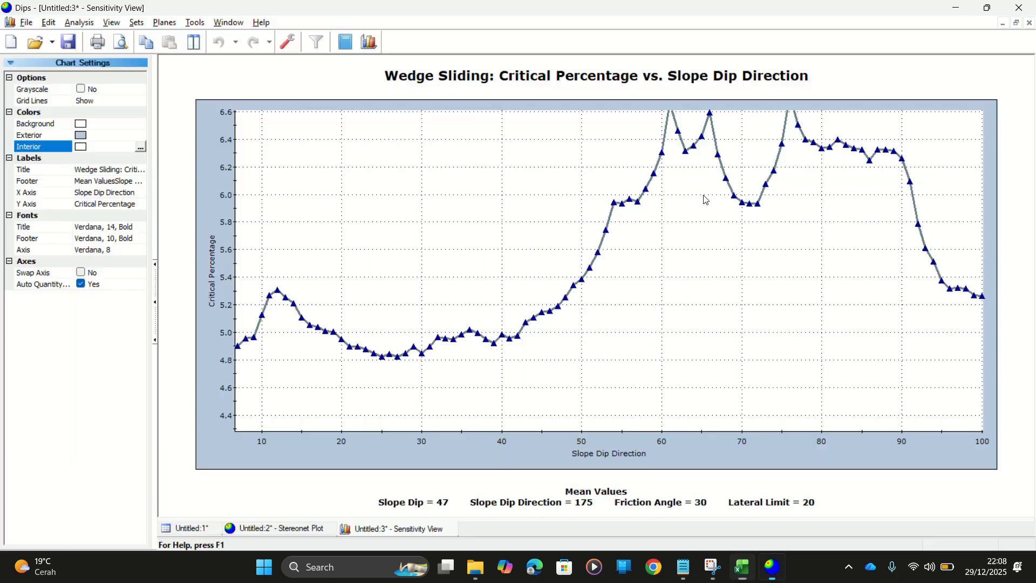
{"action": "left_click_drag", "start_coordinate": [723, 210], "coordinate": [676, 344]}
{"action": "scroll", "coordinate": [630, 275], "scroll_direction": "up", "scroll_amount": 5}
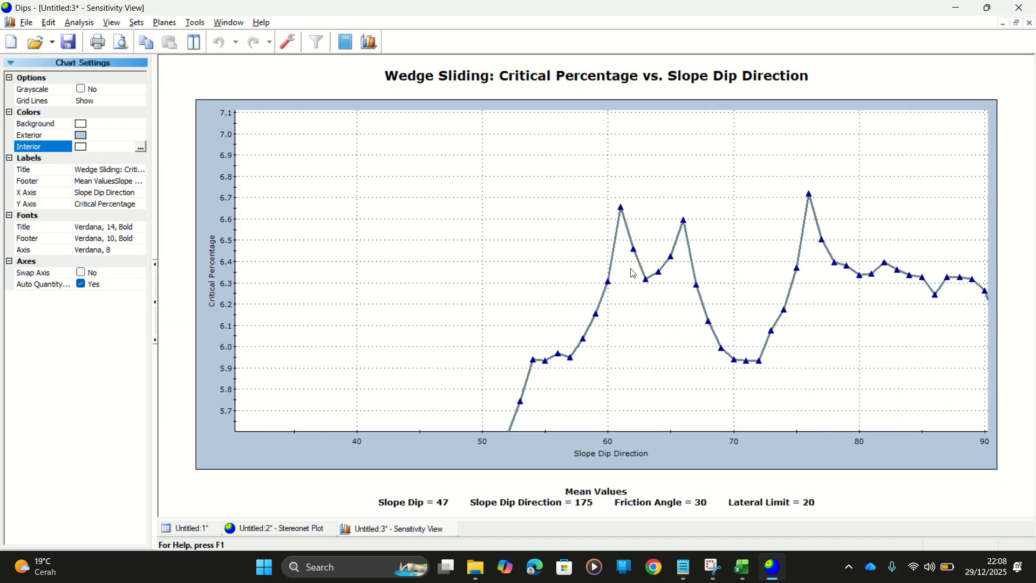
{"action": "left_click_drag", "start_coordinate": [582, 247], "coordinate": [644, 258]}
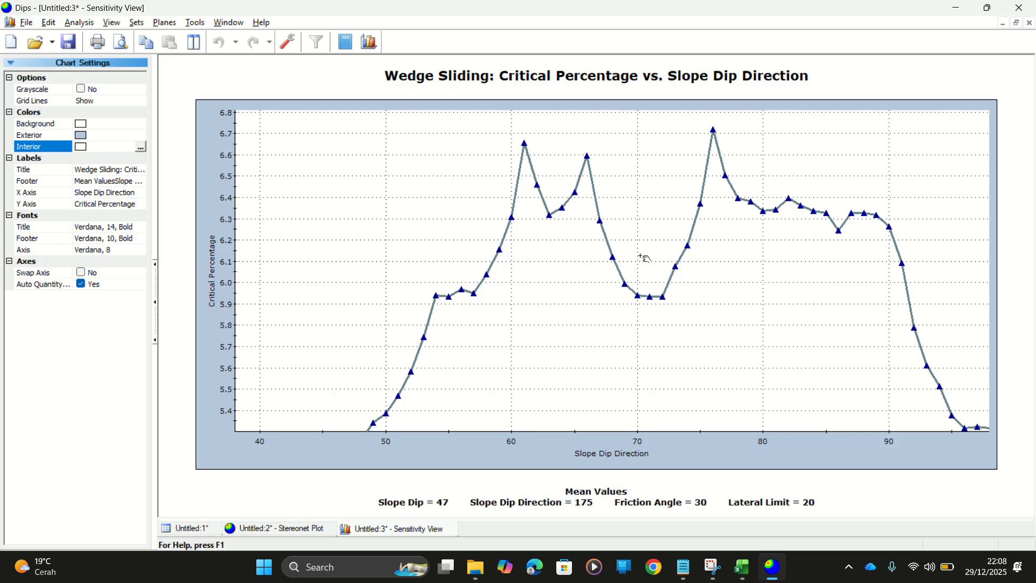
{"action": "scroll", "coordinate": [686, 216], "scroll_direction": "down", "scroll_amount": 5}
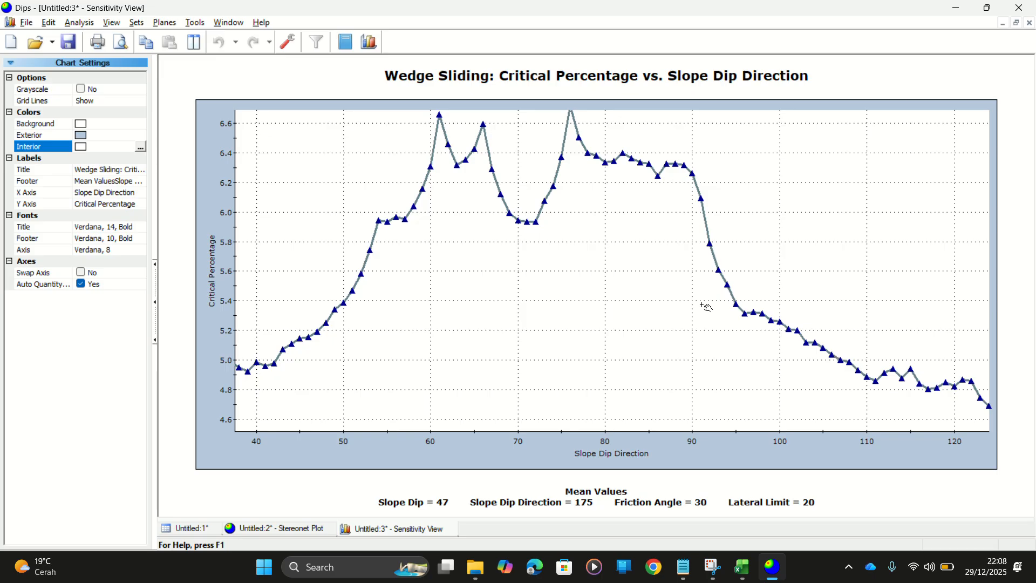
{"action": "left_click_drag", "start_coordinate": [703, 303], "coordinate": [683, 420]}
{"action": "mouse_move", "coordinate": [553, 227]}
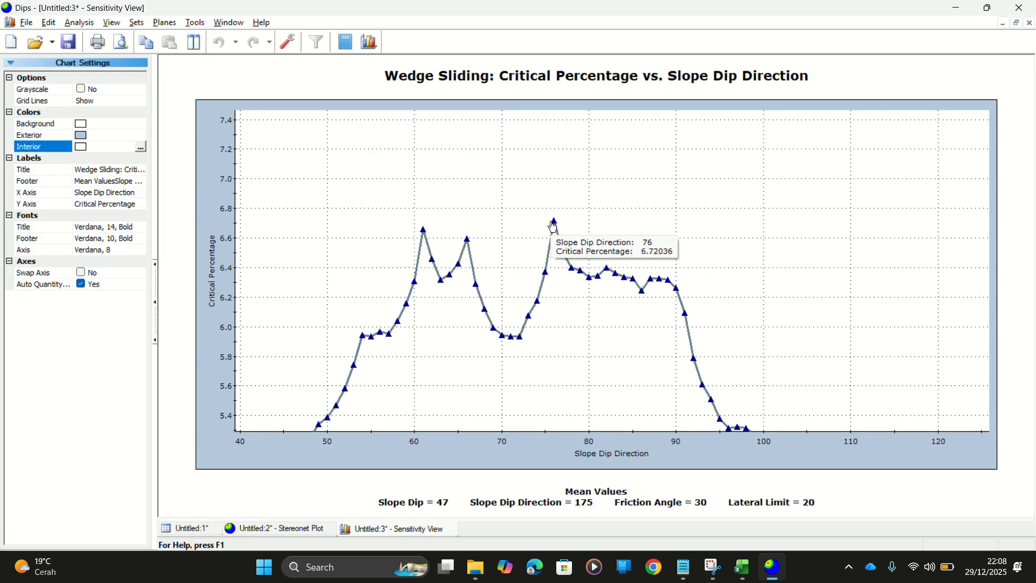
Switch to Excel and enter 76 in T5 as the peak direction for the N 42°E - N 107°E range
{"action": "key", "text": "alt+Tab"}
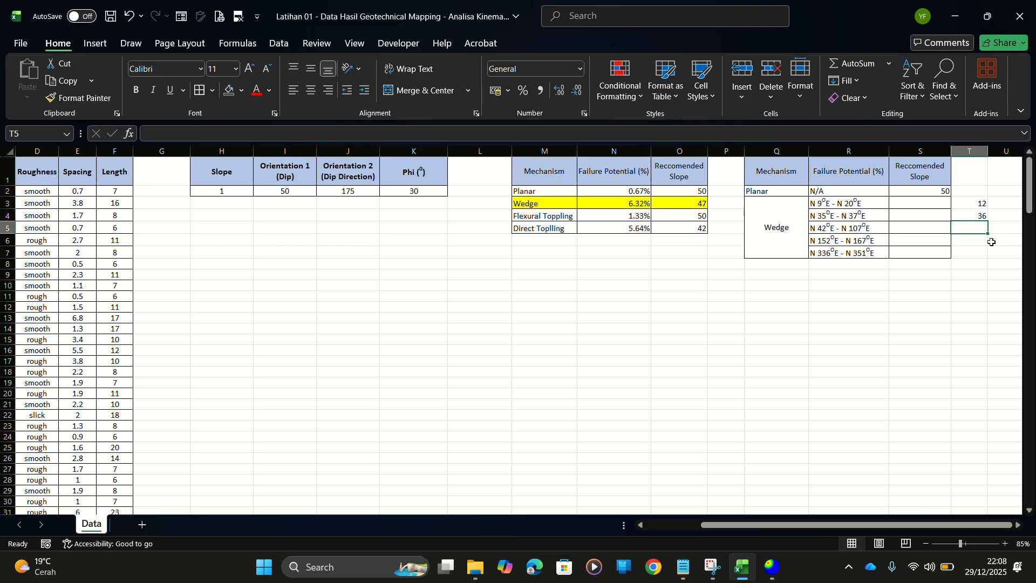
{"action": "type", "text": "76"}
{"action": "key", "text": "Return"}
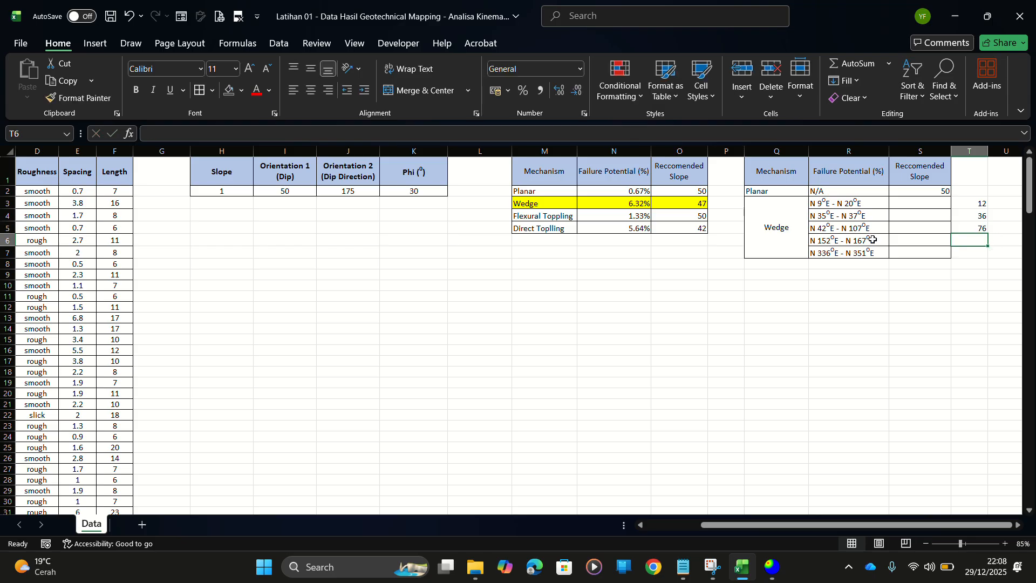
Switch to Dips and examine the wedge sliding curve from slope dip direction 155 to 360
{"action": "key", "text": "alt+Tab"}
{"action": "scroll", "coordinate": [717, 301], "scroll_direction": "down", "scroll_amount": 3}
{"action": "left_click_drag", "start_coordinate": [918, 359], "coordinate": [436, 218]}
{"action": "left_click_drag", "start_coordinate": [715, 249], "coordinate": [378, 253]}
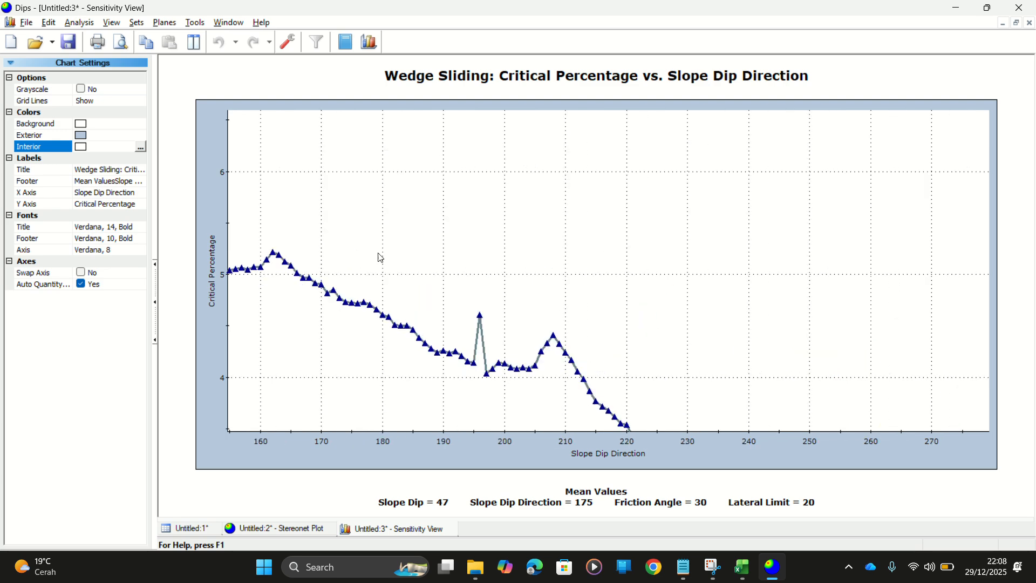
{"action": "left_click_drag", "start_coordinate": [634, 288], "coordinate": [518, 374]}
{"action": "left_click_drag", "start_coordinate": [790, 230], "coordinate": [599, 303]}
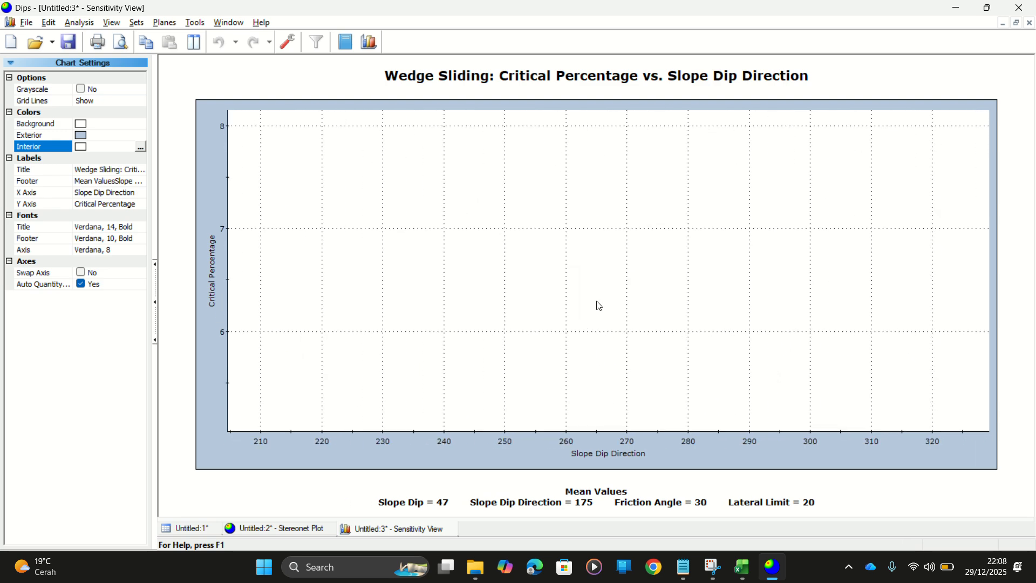
{"action": "left_click_drag", "start_coordinate": [860, 258], "coordinate": [678, 195]}
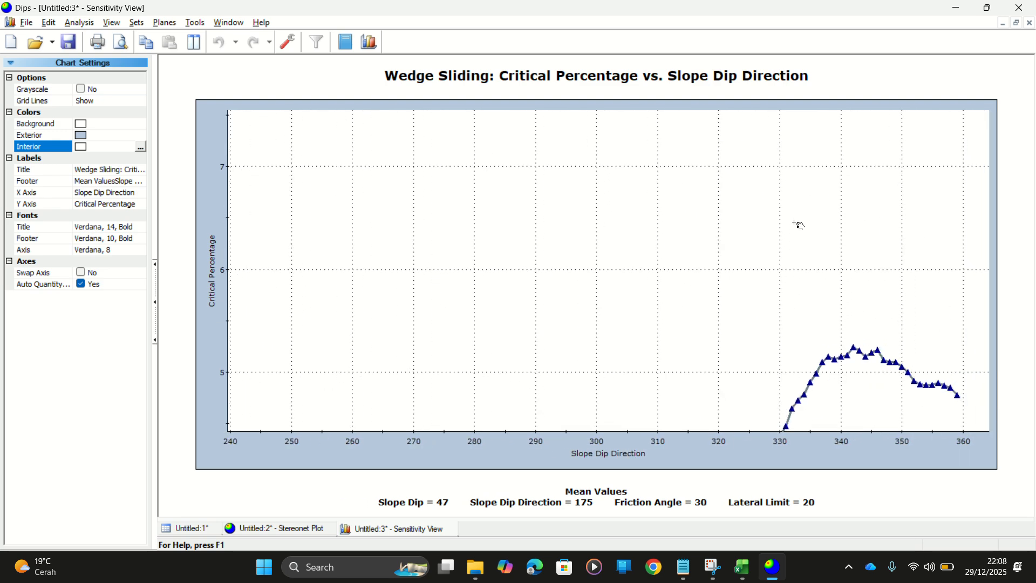
Read the wedge sliding curve's peak between slope dip directions 336 and 351
{"action": "left_click_drag", "start_coordinate": [800, 224], "coordinate": [652, 298]}
{"action": "left_click_drag", "start_coordinate": [813, 302], "coordinate": [711, 321]}
{"action": "scroll", "coordinate": [642, 358], "scroll_direction": "up", "scroll_amount": 2}
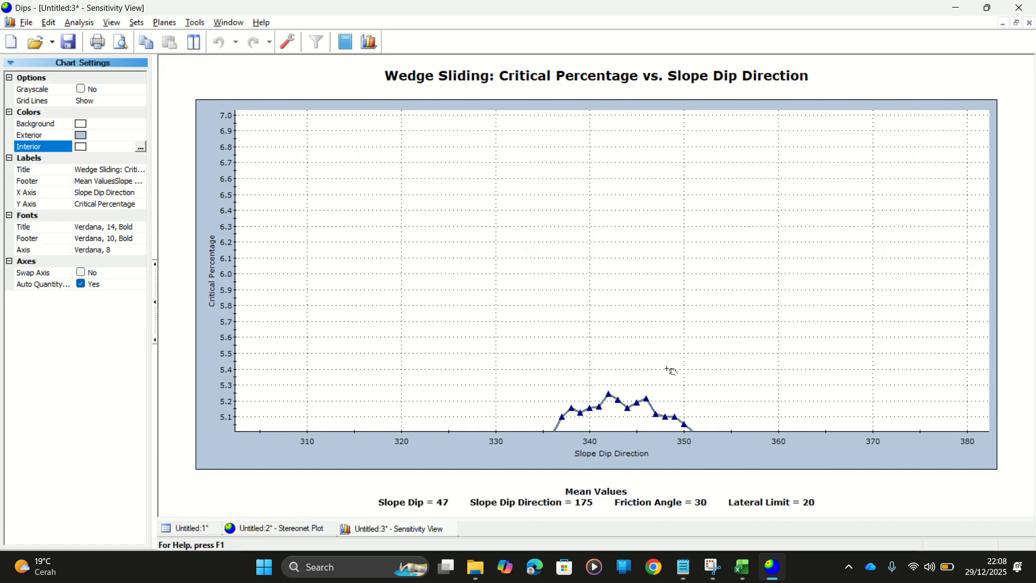
{"action": "left_click_drag", "start_coordinate": [655, 413], "coordinate": [574, 190]}
{"action": "scroll", "coordinate": [574, 190], "scroll_direction": "up", "scroll_amount": 3}
{"action": "left_click_drag", "start_coordinate": [520, 153], "coordinate": [485, 313]}
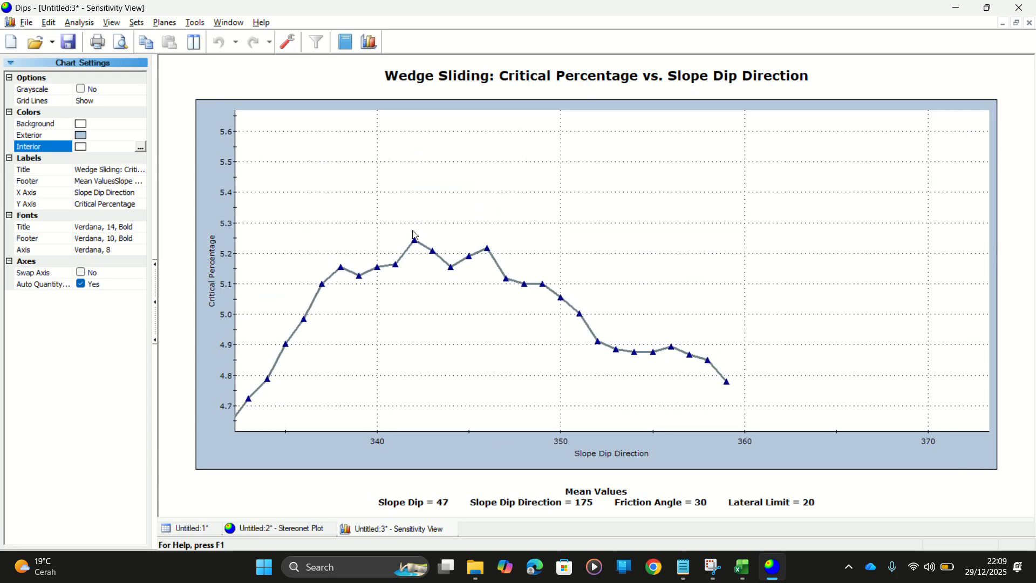
{"action": "scroll", "coordinate": [416, 235], "scroll_direction": "up", "scroll_amount": 2}
{"action": "left_click_drag", "start_coordinate": [414, 233], "coordinate": [531, 289]}
{"action": "mouse_move", "coordinate": [420, 285]}
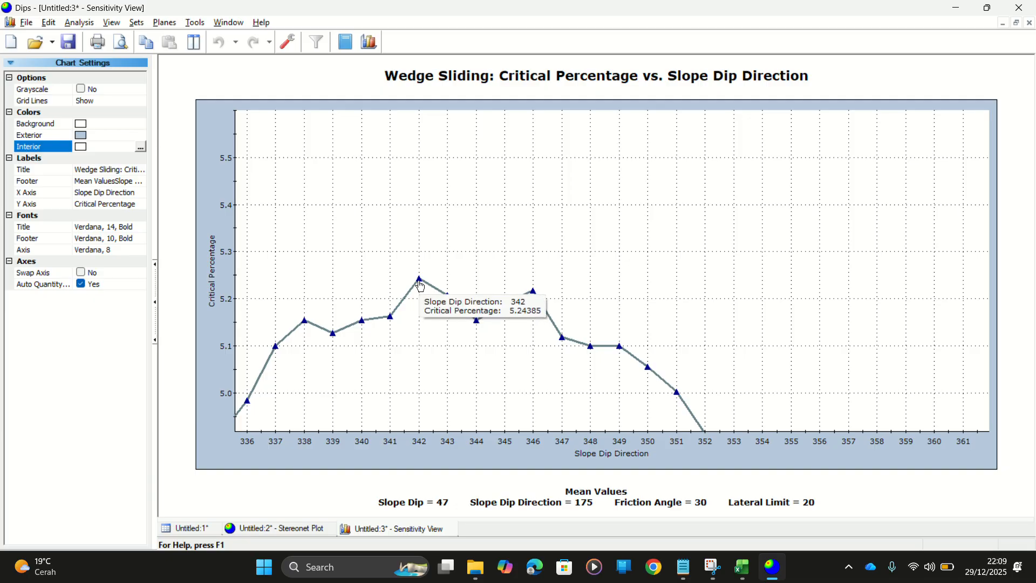
Switch to Excel and enter 342 as a peak direction in T6
{"action": "key", "text": "alt+Tab"}
{"action": "type", "text": "342"}
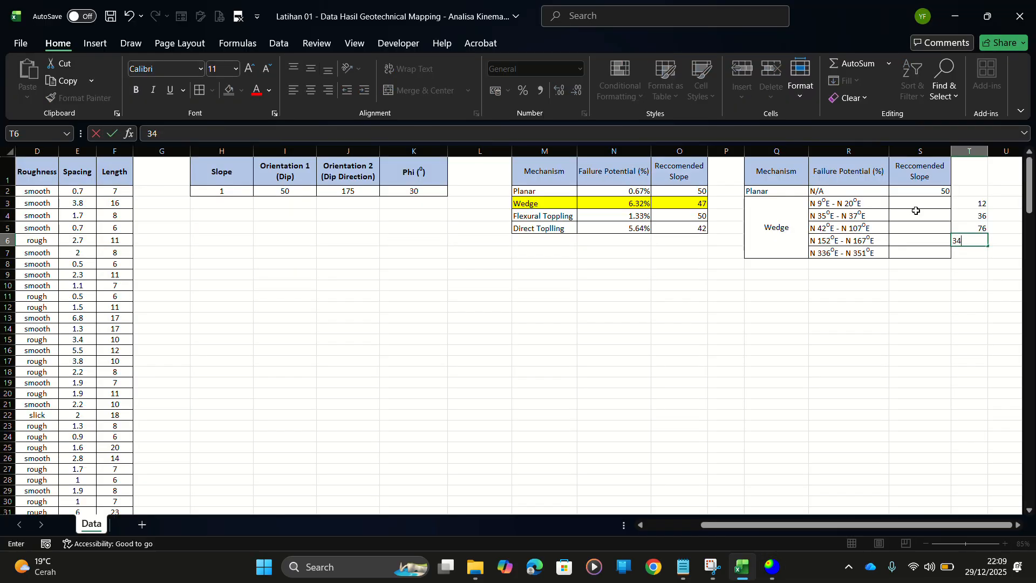
{"action": "key", "text": "Return"}
Check the 336 to 351 peak in Dips, enter 342 in Excel's T7 for that range, and clear T6
{"action": "key", "text": "alt+Tab"}
{"action": "scroll", "coordinate": [802, 325], "scroll_direction": "down", "scroll_amount": 4}
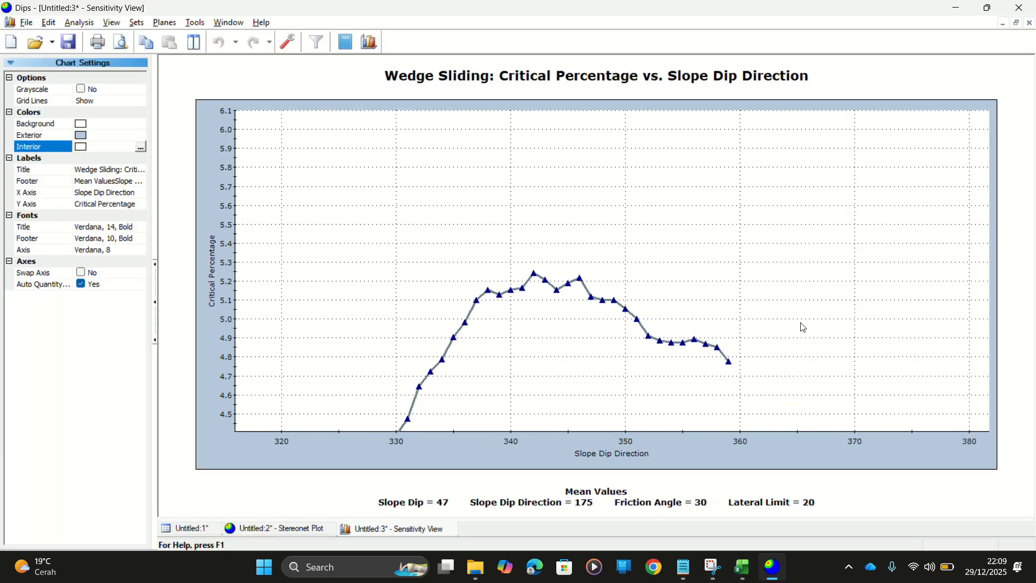
{"action": "left_click_drag", "start_coordinate": [803, 325], "coordinate": [673, 279]}
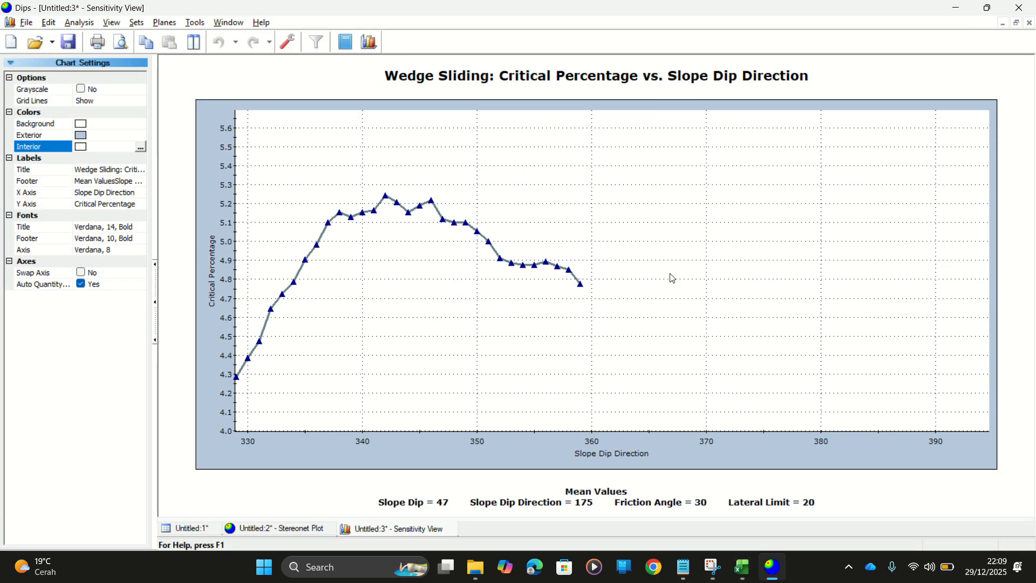
{"action": "key", "text": "alt+Tab"}
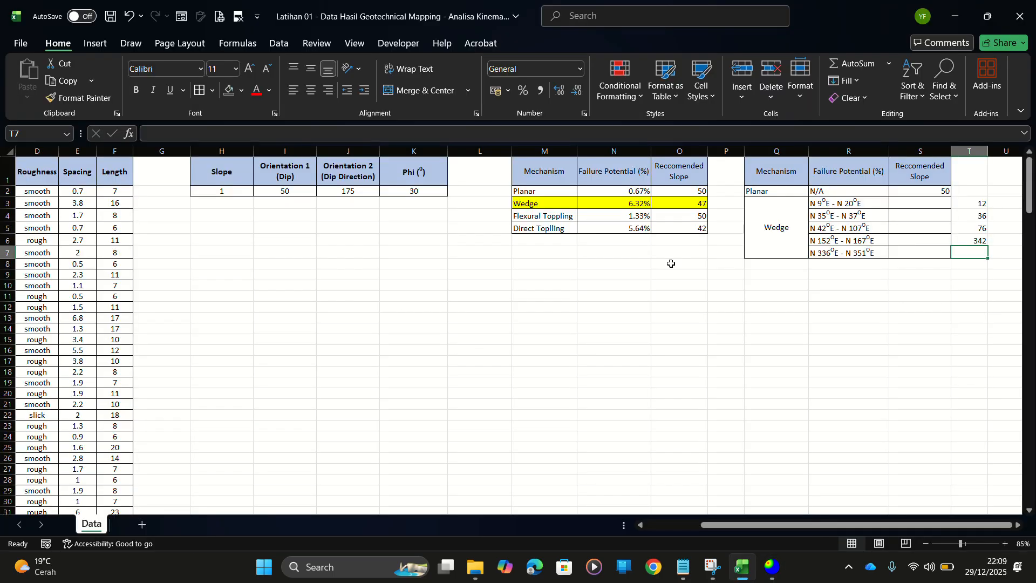
{"action": "type", "text": "342"}
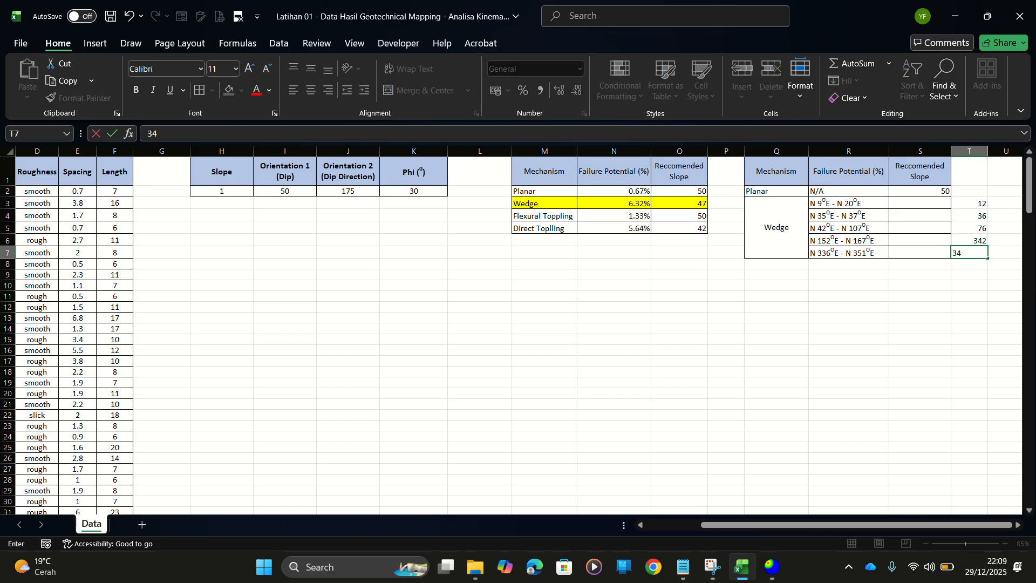
{"action": "left_click", "coordinate": [959, 240]}
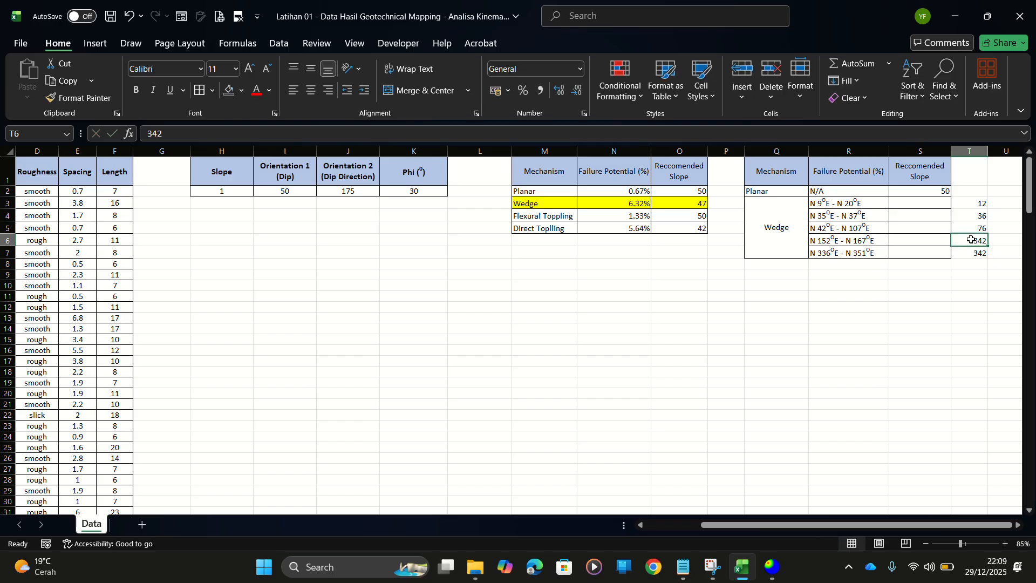
Switch to Dips and trace the wedge sliding curve back from slope dip direction 310 to about 60
{"action": "key", "text": "alt+Tab"}
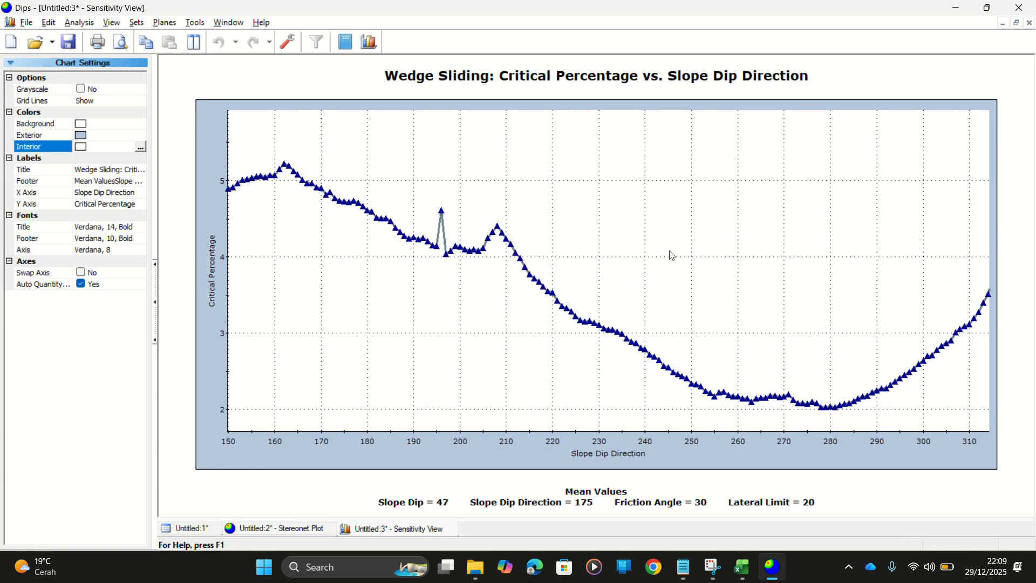
{"action": "left_click_drag", "start_coordinate": [811, 215], "coordinate": [840, 214]}
{"action": "left_click_drag", "start_coordinate": [445, 241], "coordinate": [782, 282]}
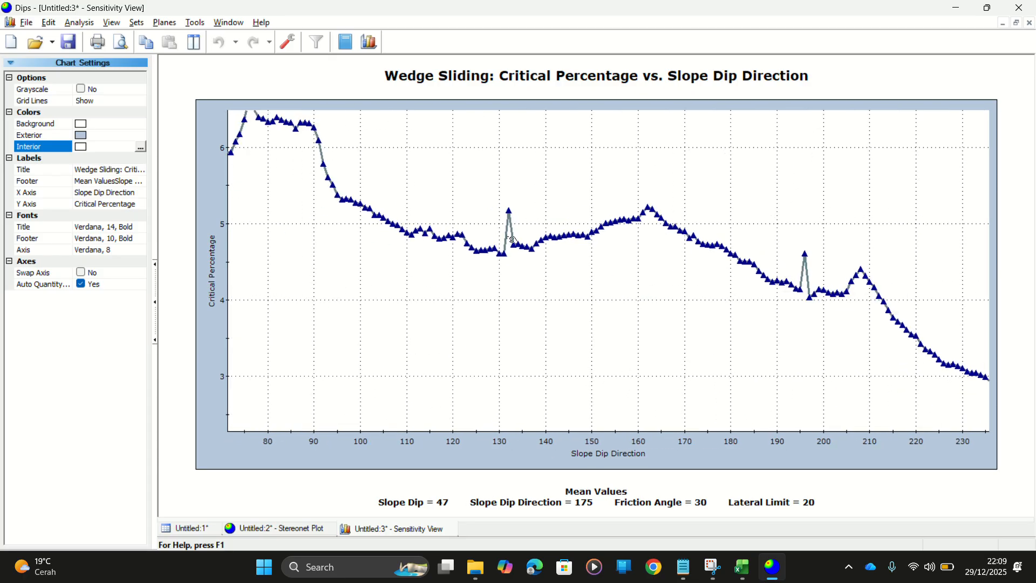
{"action": "left_click_drag", "start_coordinate": [513, 241], "coordinate": [791, 281]}
{"action": "scroll", "coordinate": [570, 140], "scroll_direction": "up", "scroll_amount": 3}
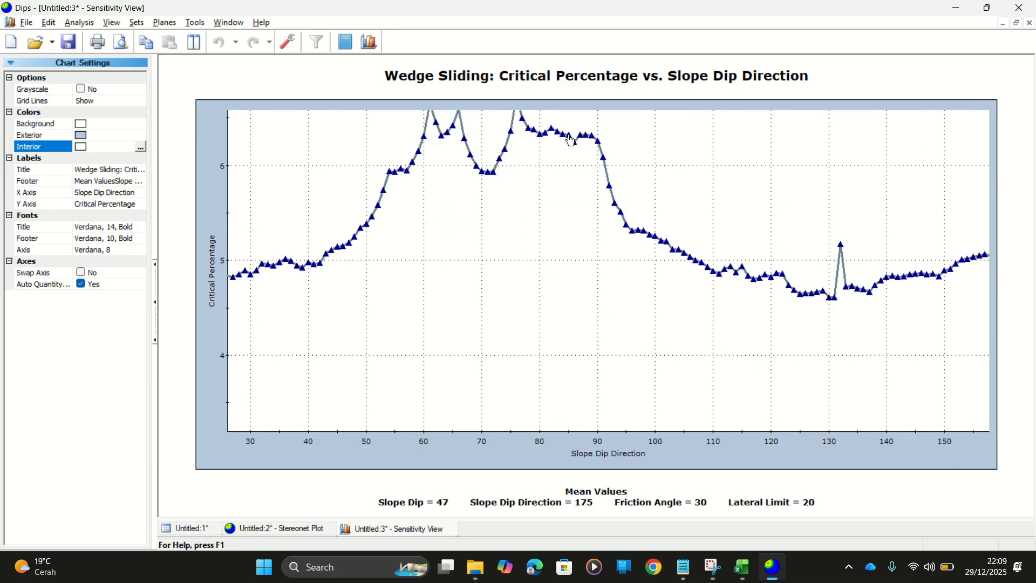
{"action": "left_click_drag", "start_coordinate": [527, 156], "coordinate": [543, 330]}
{"action": "scroll", "coordinate": [445, 247], "scroll_direction": "up", "scroll_amount": 1}
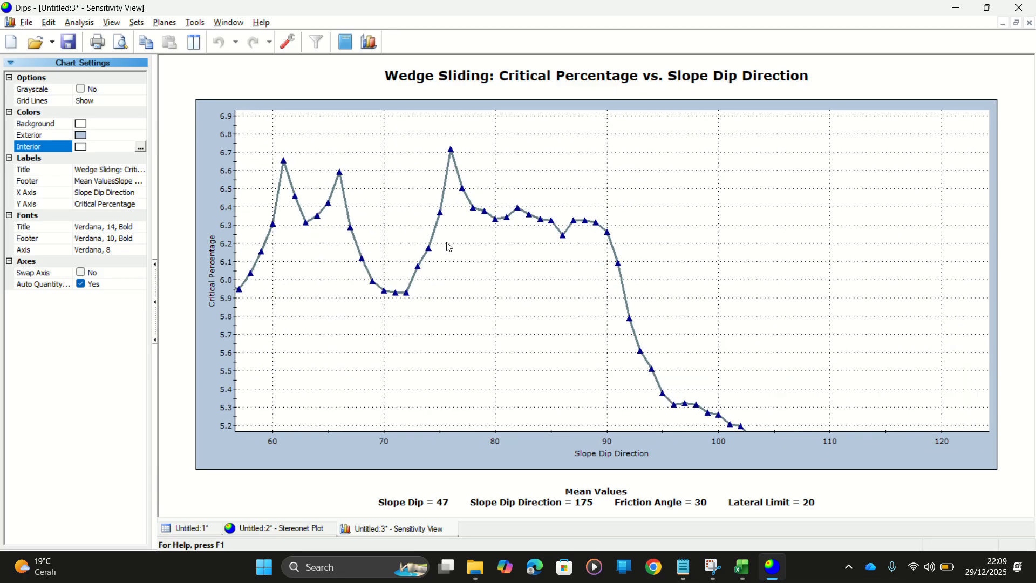
Read the wedge sliding curve's peak between slope dip directions 152 and 167
{"action": "left_click_drag", "start_coordinate": [721, 294], "coordinate": [499, 148]}
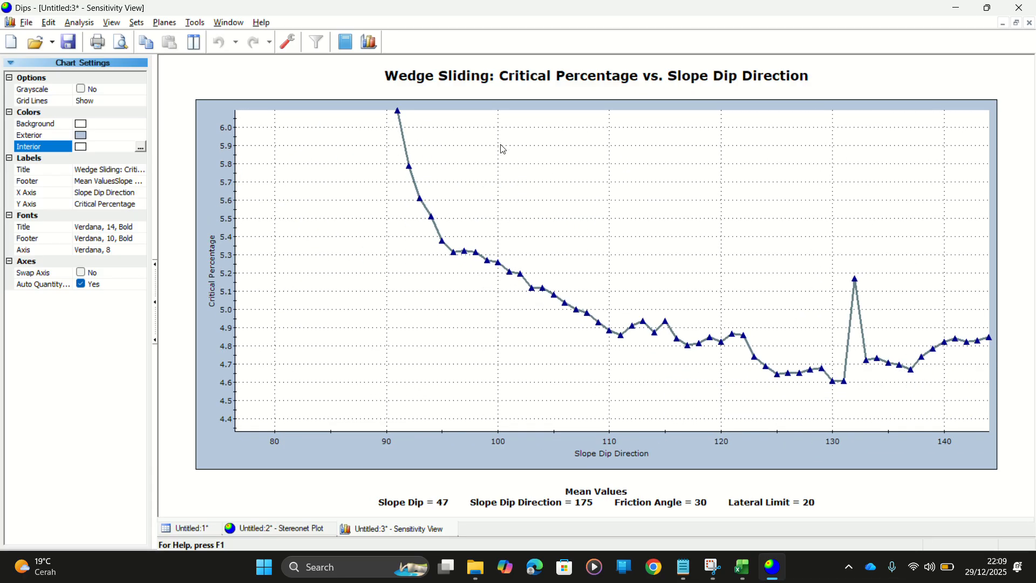
{"action": "left_click_drag", "start_coordinate": [849, 301], "coordinate": [480, 327]}
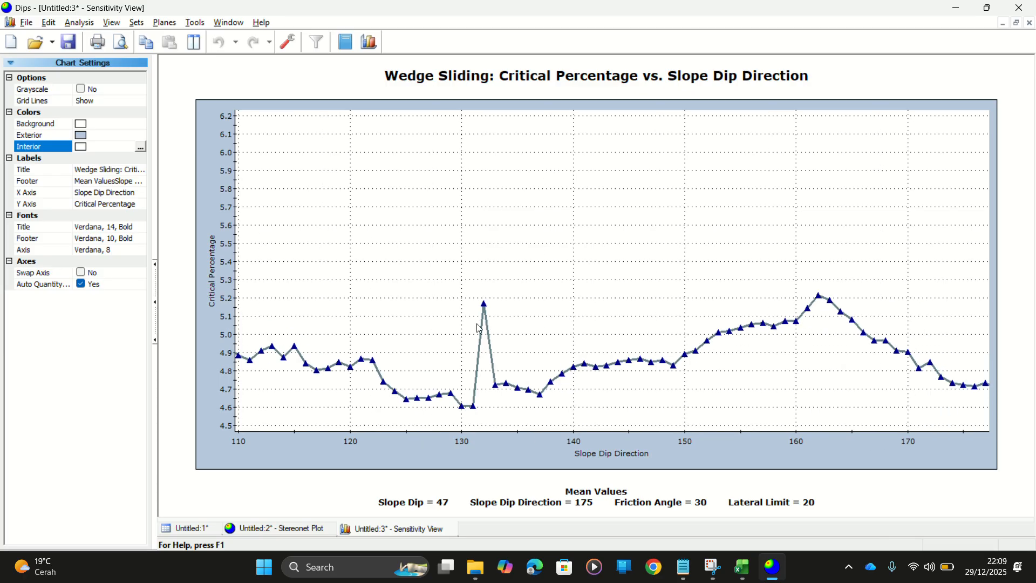
{"action": "left_click_drag", "start_coordinate": [871, 338], "coordinate": [540, 261]}
{"action": "scroll", "coordinate": [647, 332], "scroll_direction": "up", "scroll_amount": 2}
{"action": "scroll", "coordinate": [596, 311], "scroll_direction": "up", "scroll_amount": 2}
{"action": "mouse_move", "coordinate": [248, 360]}
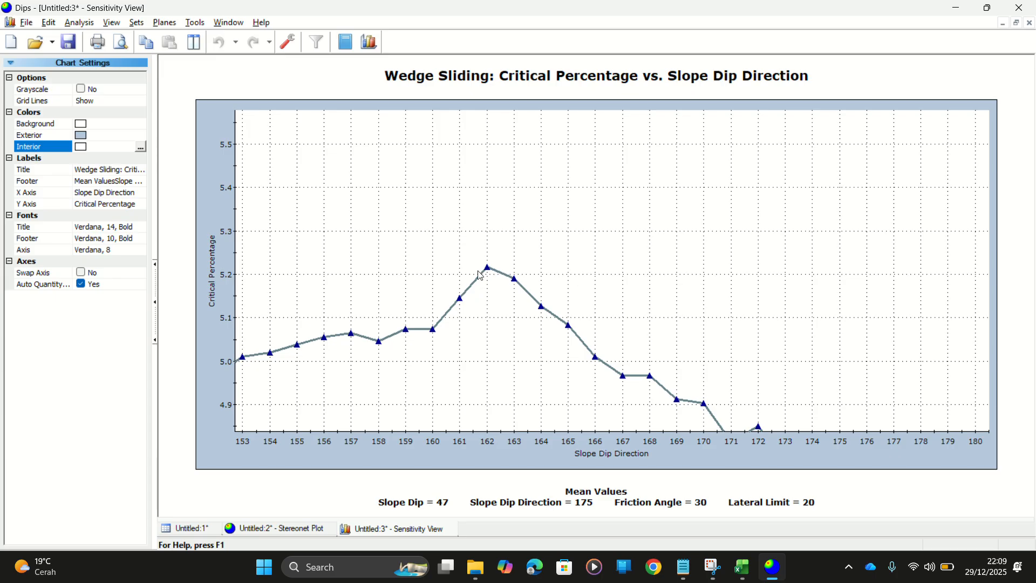
{"action": "mouse_move", "coordinate": [489, 276]}
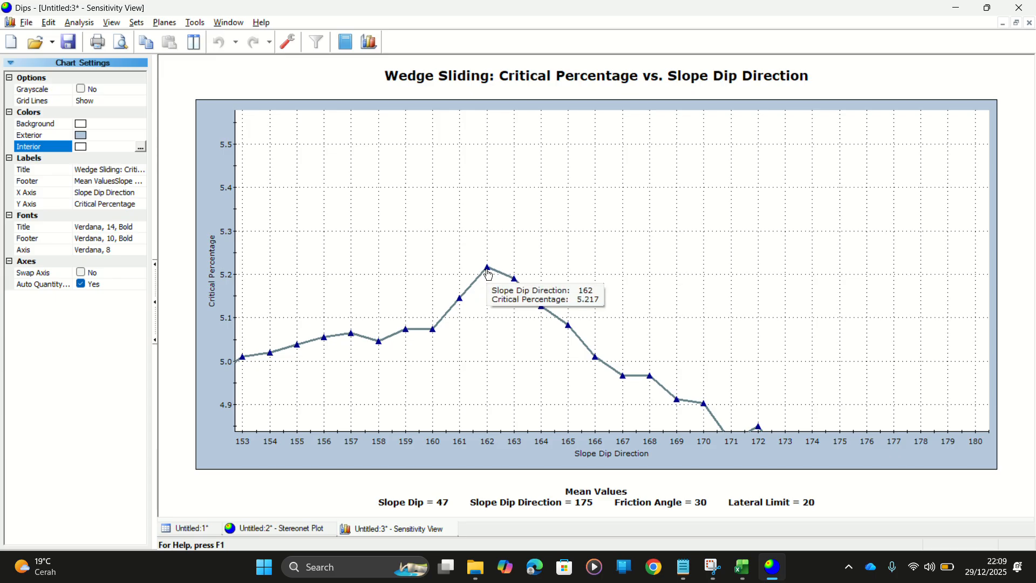
Switch to Excel and enter 162 in T6 as the peak direction for the N 152°E - N 167°E range
{"action": "key", "text": "alt+Tab"}
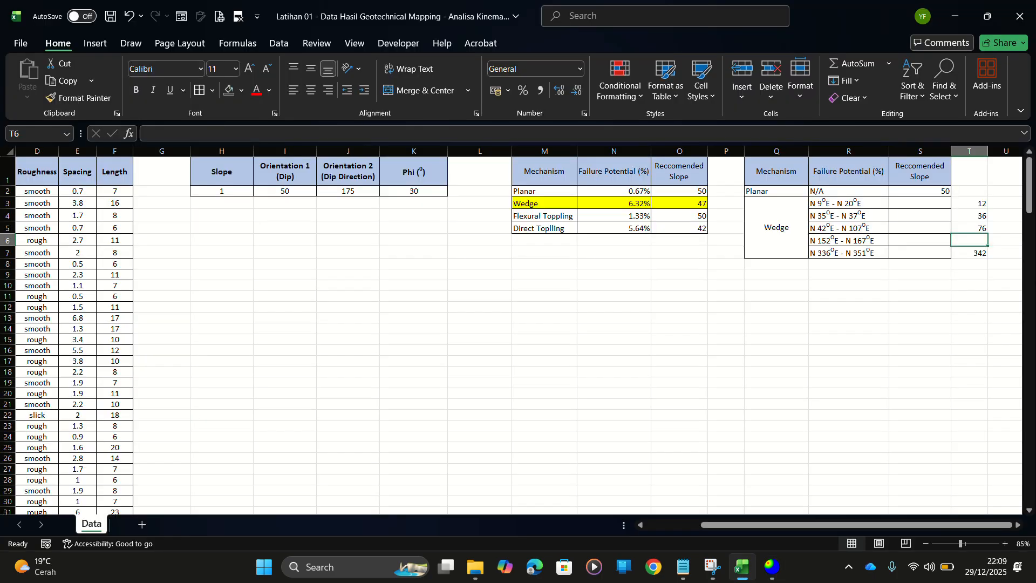
{"action": "type", "text": "162"}
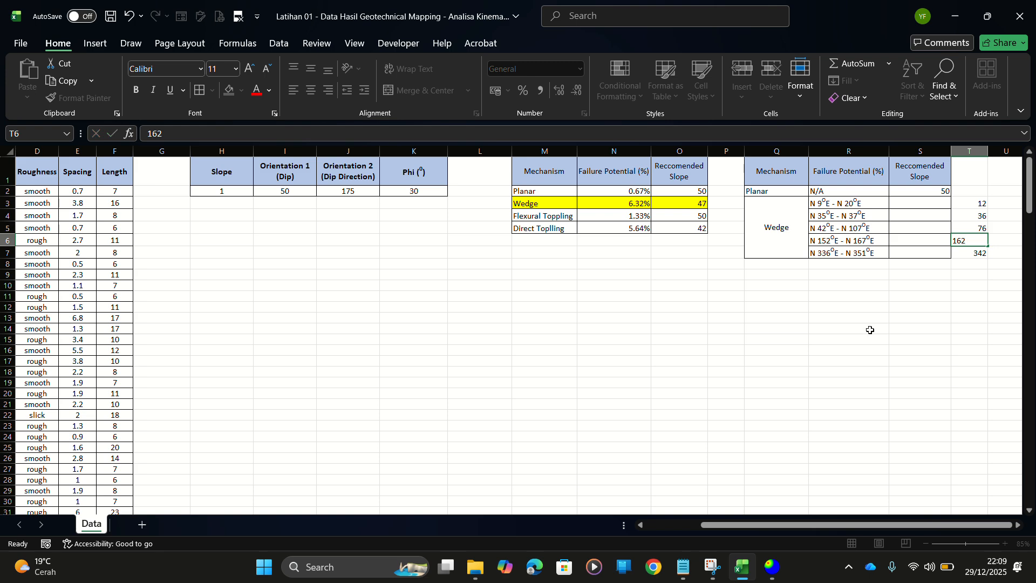
{"action": "left_click", "coordinate": [870, 330]}
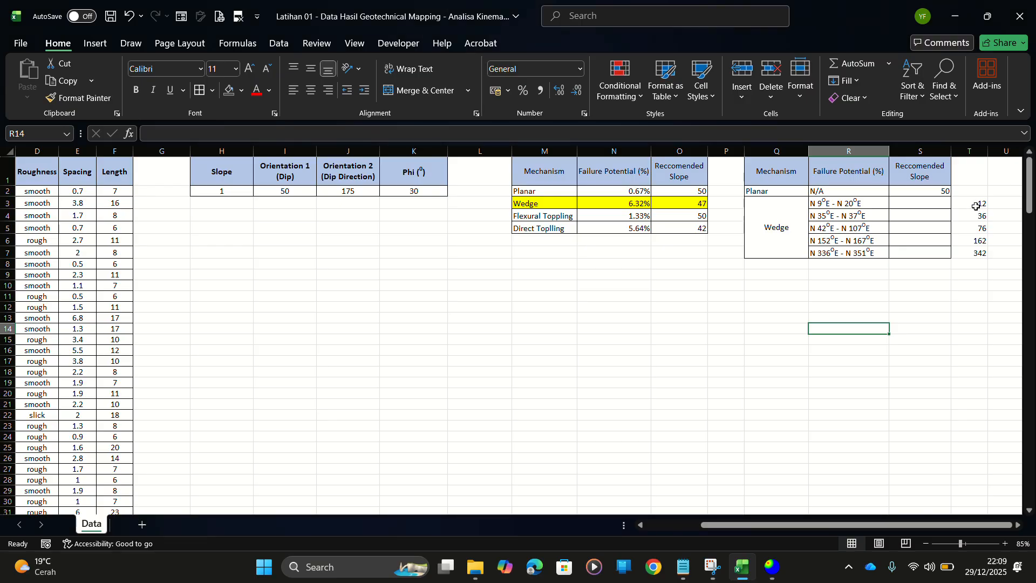
Review the peak directions in T3:T7 against the wedge failure ranges in column R
{"action": "left_click_drag", "start_coordinate": [980, 206], "coordinate": [974, 252]}
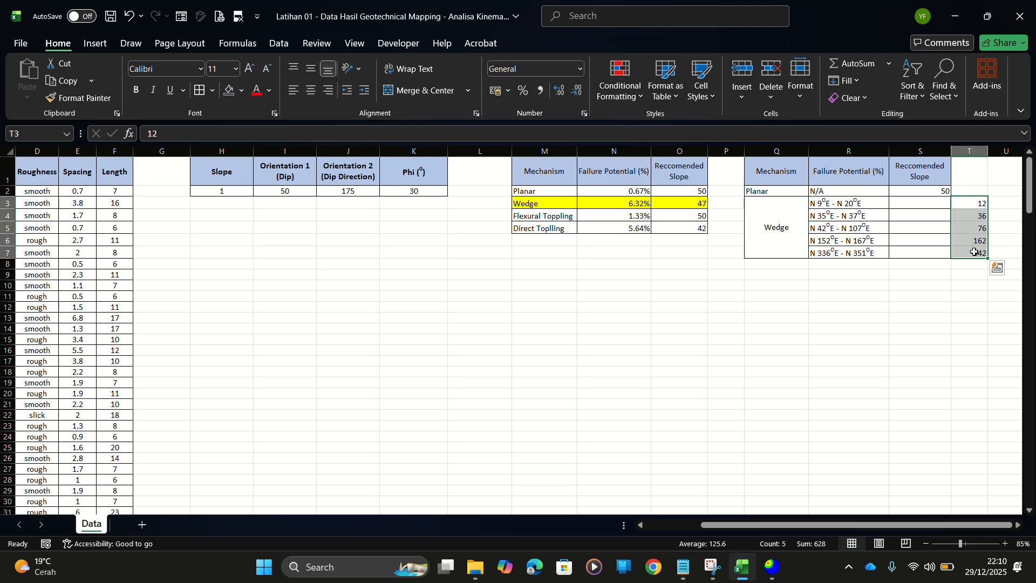
{"action": "left_click", "coordinate": [979, 206]}
{"action": "left_click", "coordinate": [978, 218]}
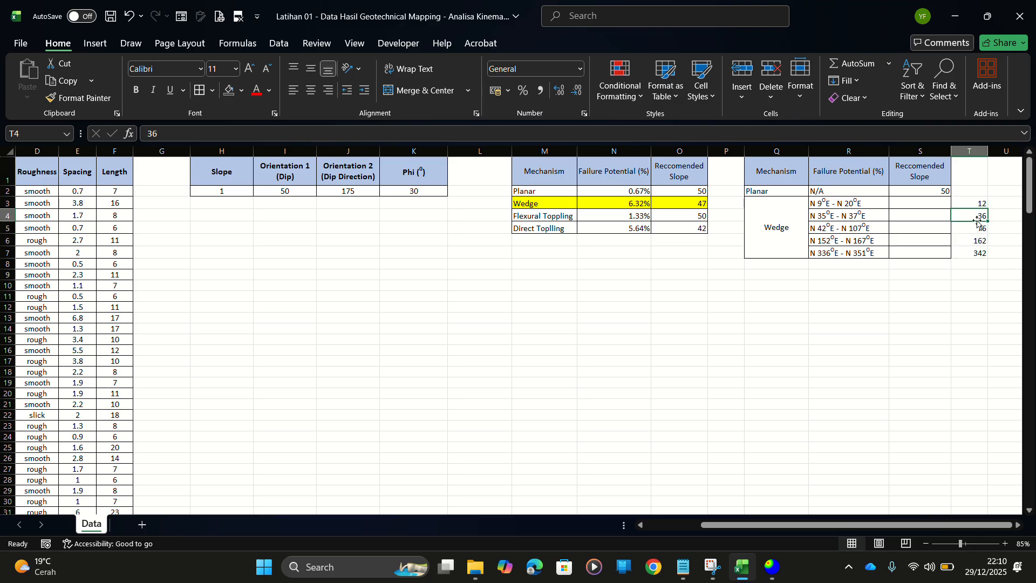
{"action": "left_click", "coordinate": [980, 252]}
{"action": "left_click", "coordinate": [848, 205]}
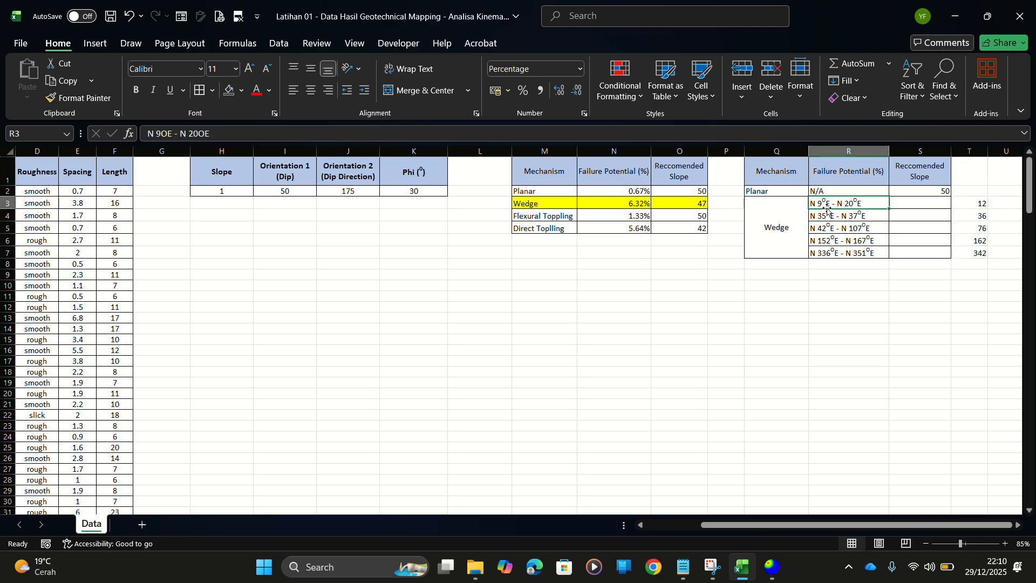
{"action": "left_click", "coordinate": [838, 226]}
{"action": "left_click", "coordinate": [963, 206]}
Switch to Dips, close the sensitivity chart and keep Wedge Sliding as the kinematic failure mode
{"action": "key", "text": "alt+Tab"}
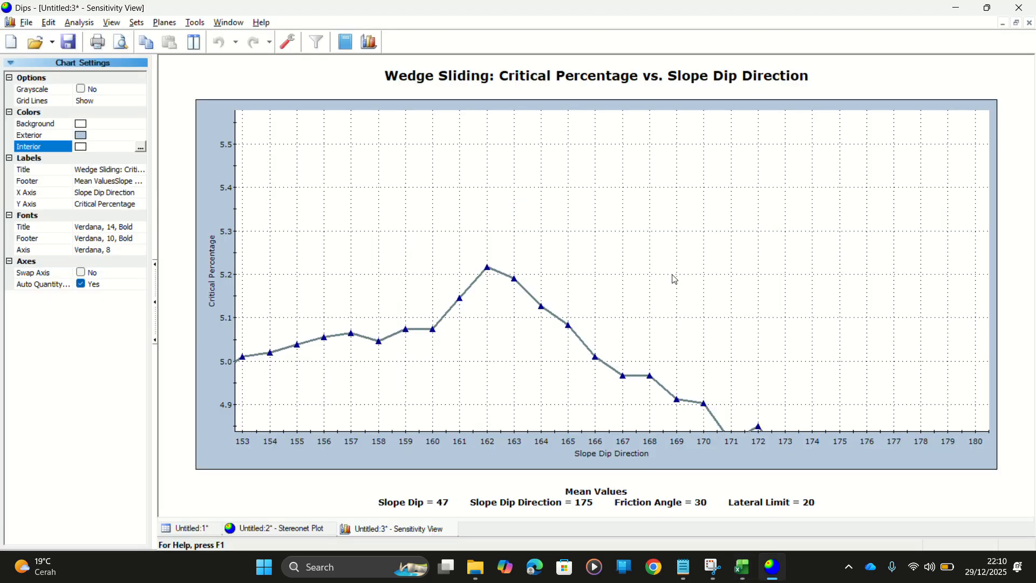
{"action": "left_click", "coordinate": [1030, 23]}
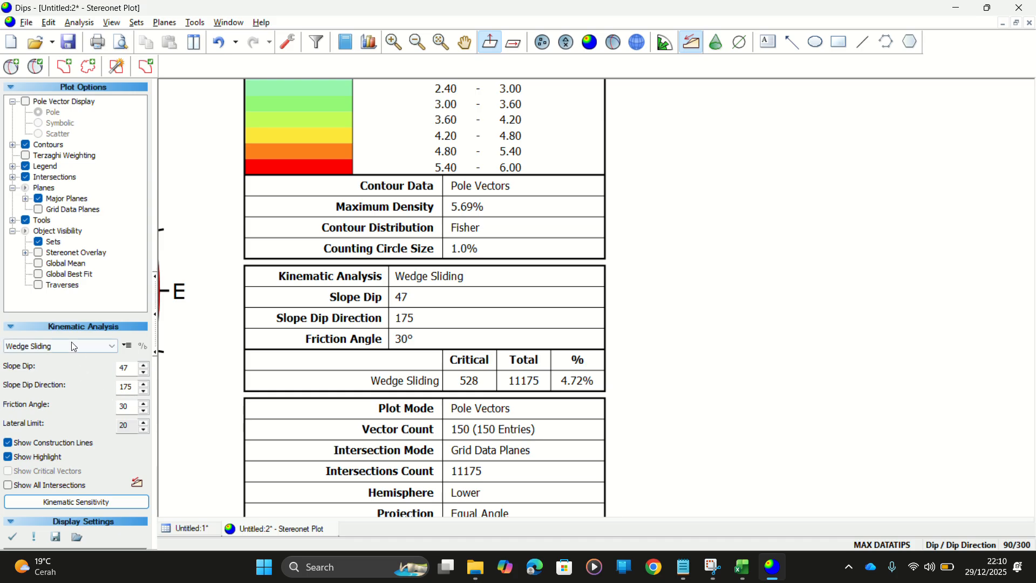
{"action": "left_click", "coordinate": [36, 346]}
{"action": "left_click", "coordinate": [37, 375]}
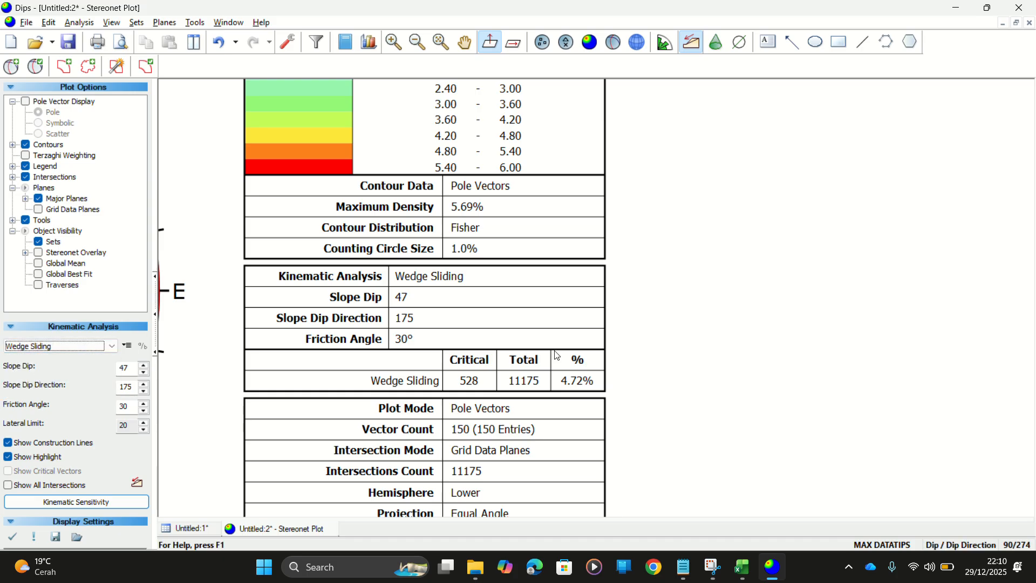
Check the N 9°E - N 20°E peak direction in Excel and set the slope dip direction in Dips to 12
{"action": "key", "text": "alt+Tab"}
{"action": "left_click", "coordinate": [836, 207]}
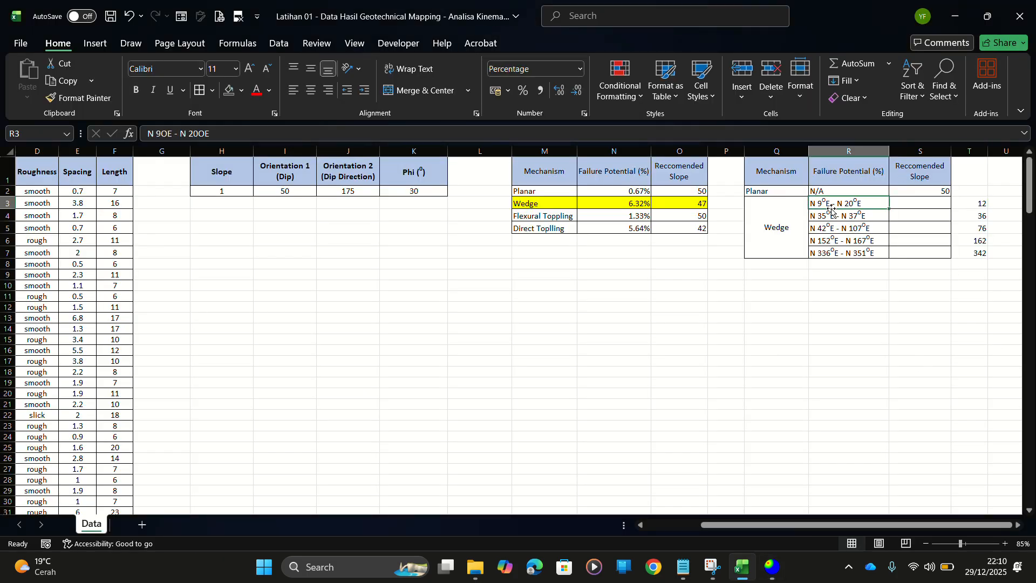
{"action": "left_click", "coordinate": [975, 206]}
{"action": "key", "text": "alt+Tab"}
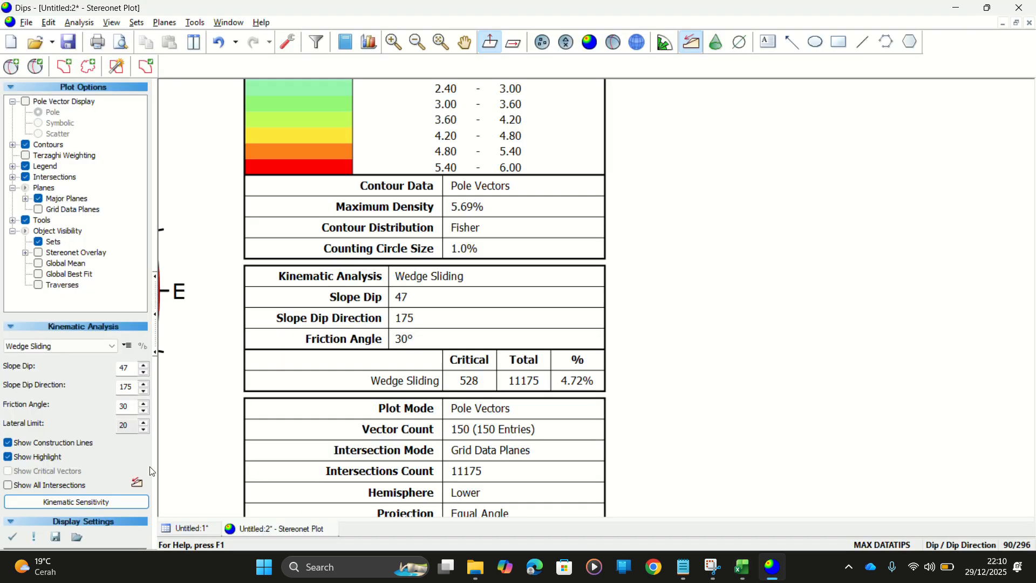
{"action": "double_click", "coordinate": [136, 388]}
{"action": "type", "text": "12"}
Check the recommended wedge slope in Excel's O3 and return to the Dips stereonet
{"action": "key", "text": "alt+Tab"}
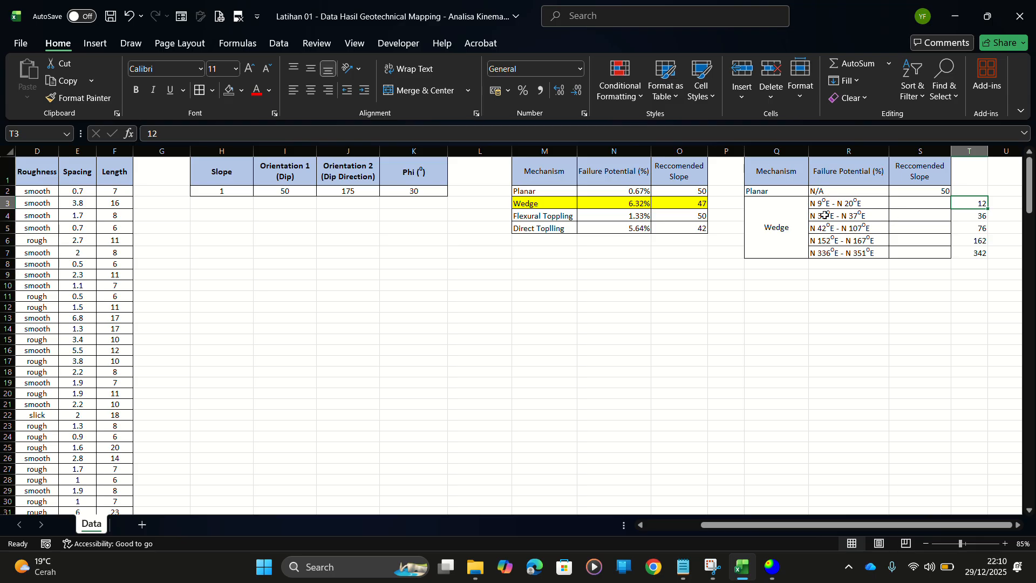
{"action": "left_click", "coordinate": [684, 203]}
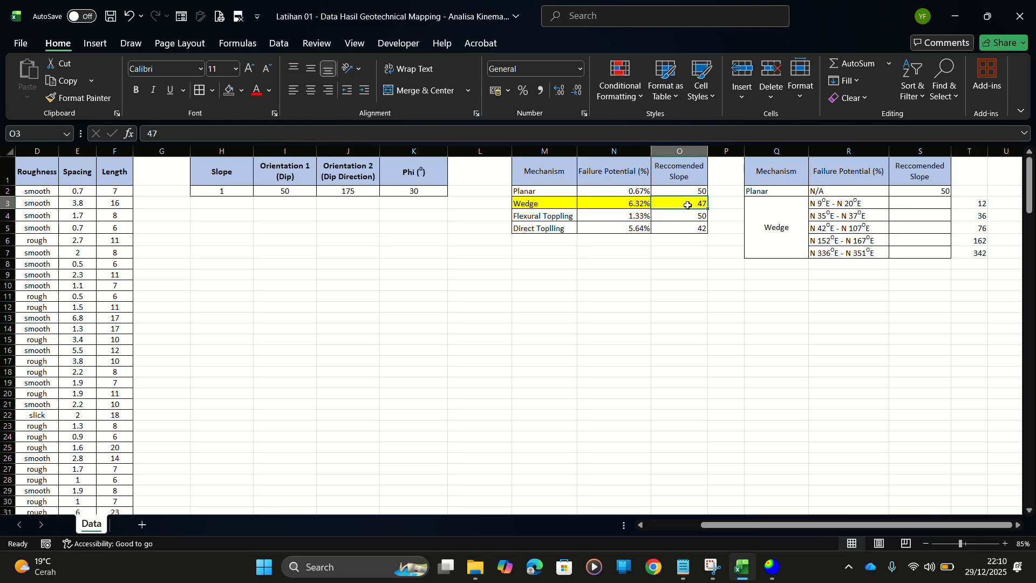
{"action": "key", "text": "alt+Tab"}
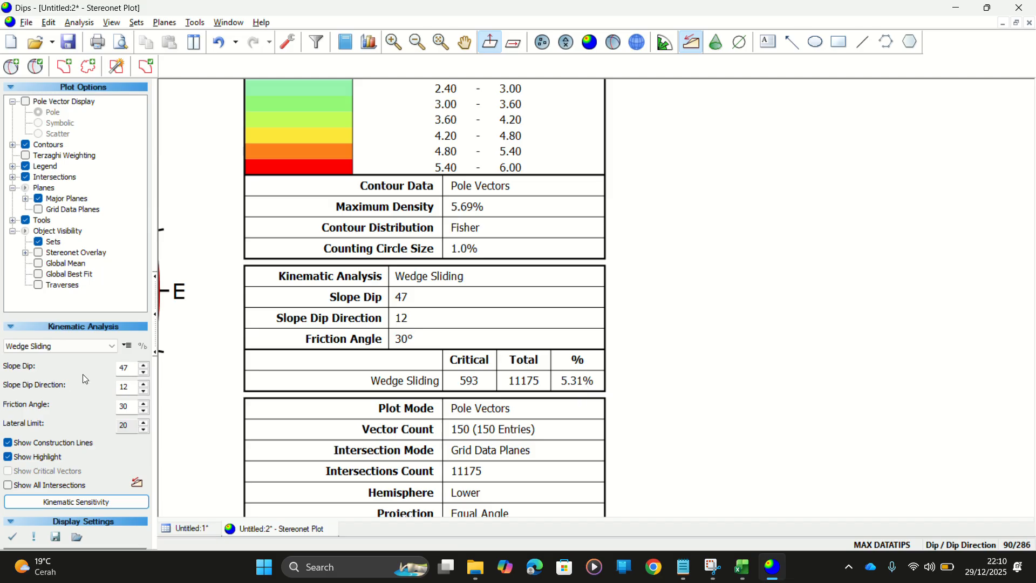
Compare the critical wedge sliding percentage at slope dips of 45 and 47, finishing with 45
{"action": "double_click", "coordinate": [127, 366]}
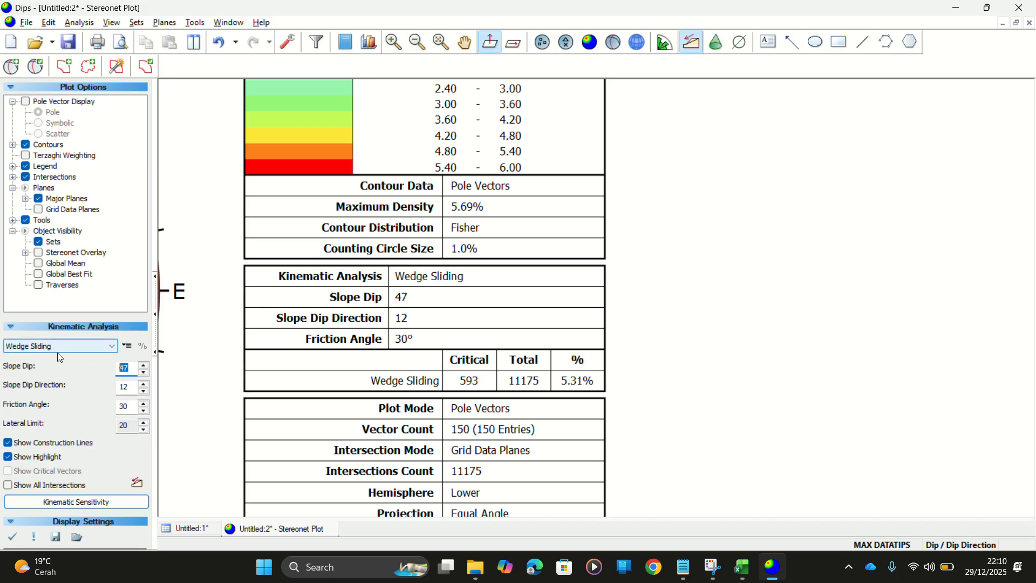
{"action": "type", "text": "45"}
{"action": "key", "text": "Return"}
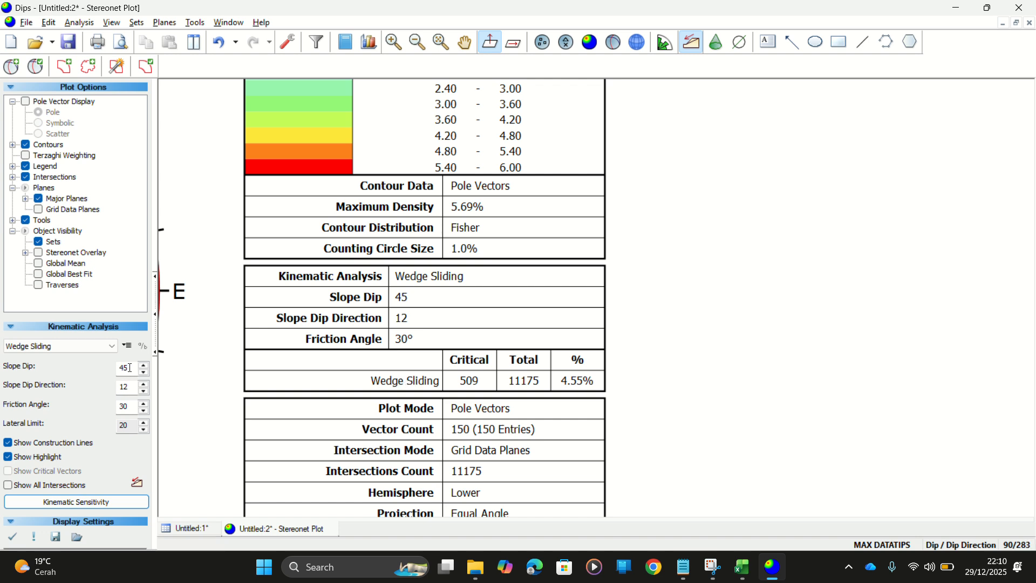
{"action": "left_click_drag", "start_coordinate": [132, 367], "coordinate": [108, 367]}
{"action": "key", "text": "Return"}
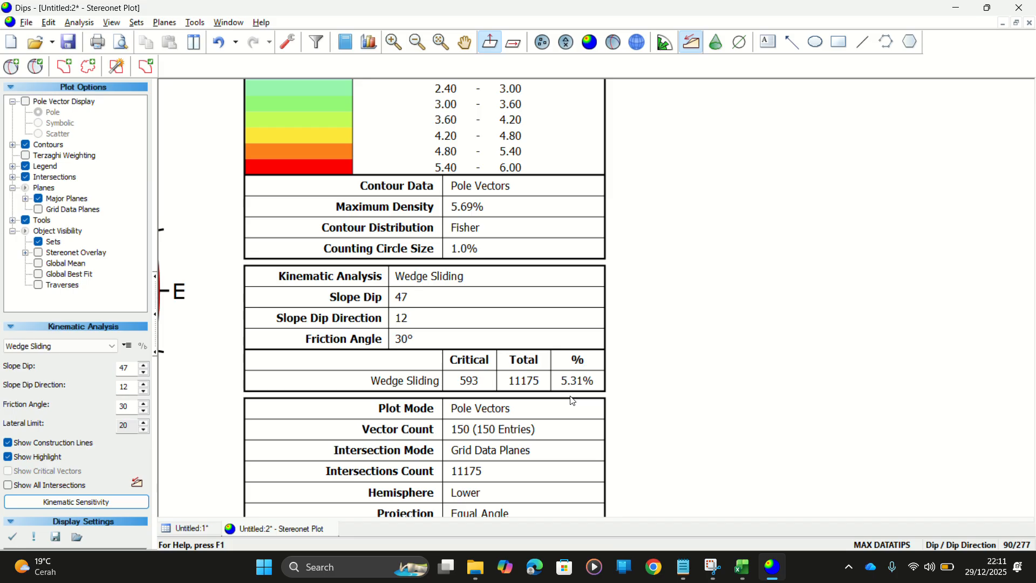
{"action": "left_click_drag", "start_coordinate": [131, 368], "coordinate": [64, 360]}
{"action": "type", "text": "45"}
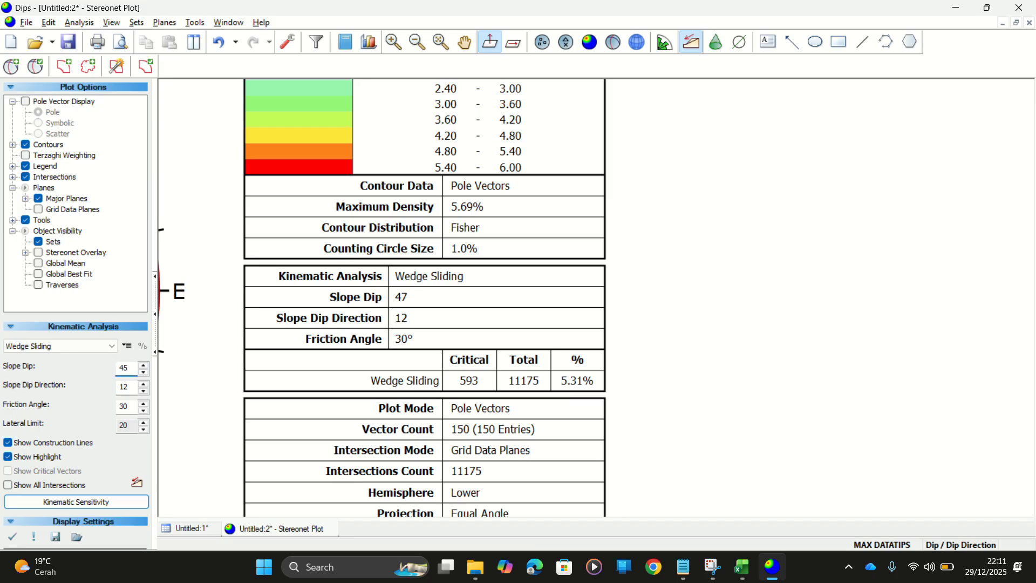
{"action": "key", "text": "Return"}
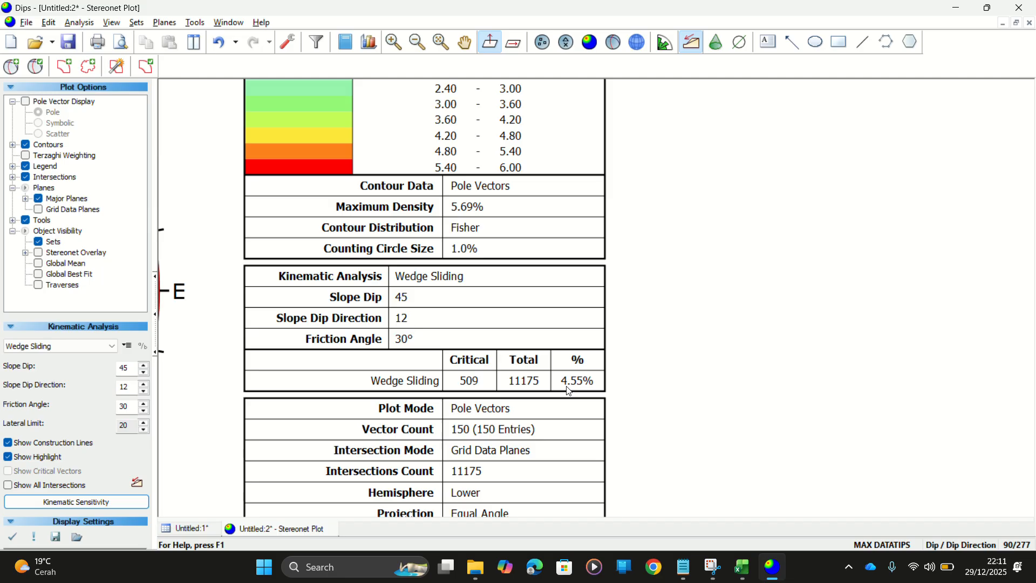
Set the slope dip to 30 for the wedge sliding analysis
{"action": "left_click_drag", "start_coordinate": [131, 368], "coordinate": [2, 373]}
{"action": "type", "text": "30"}
{"action": "key", "text": "Return"}
{"action": "double_click", "coordinate": [125, 369]}
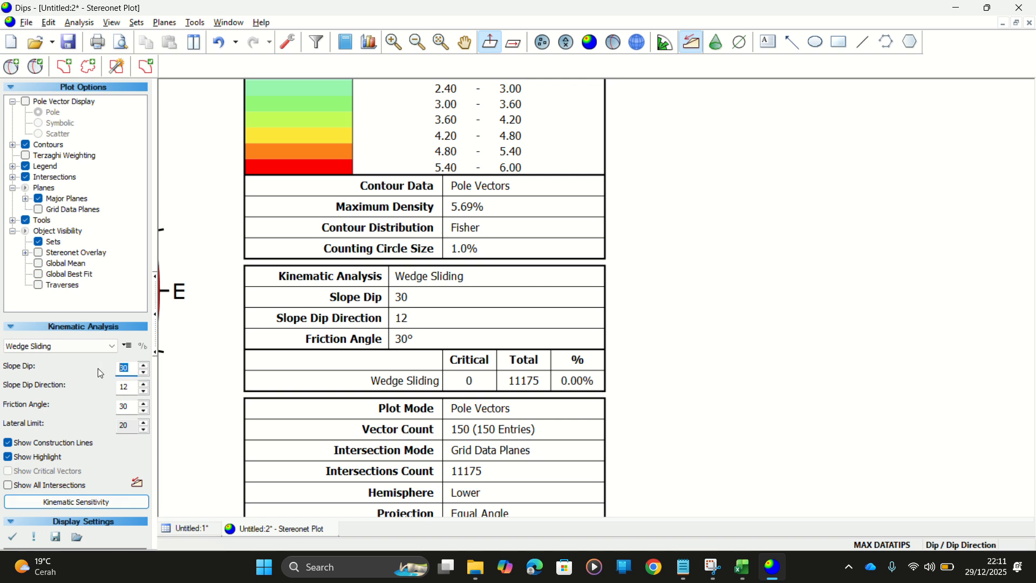
Run a wedge sliding kinematic sensitivity for slope dips from 0 to 50 at slope dip direction 12
{"action": "left_click", "coordinate": [102, 503]}
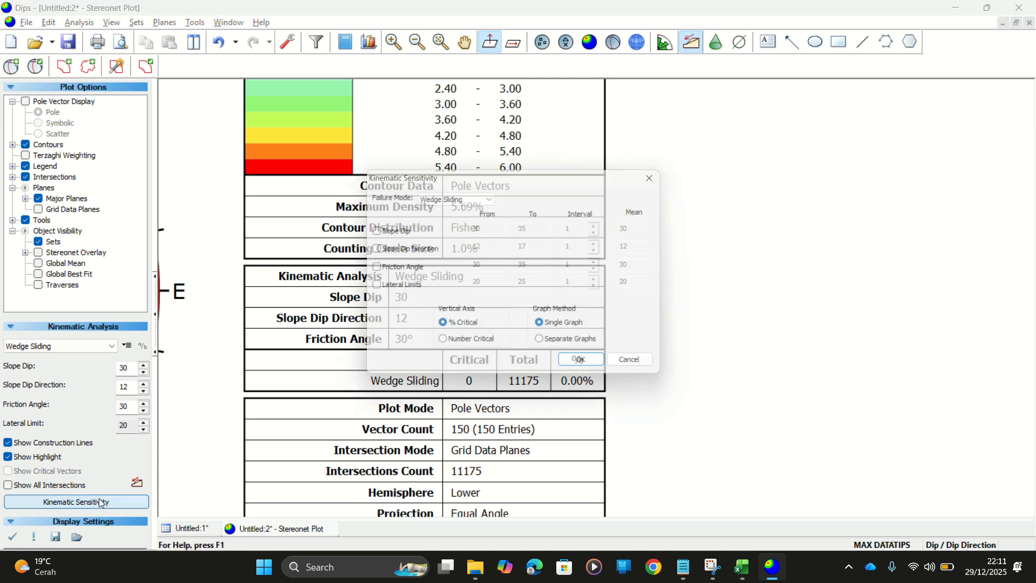
{"action": "left_click", "coordinate": [388, 230]}
{"action": "double_click", "coordinate": [488, 228]}
{"action": "type", "text": "0"}
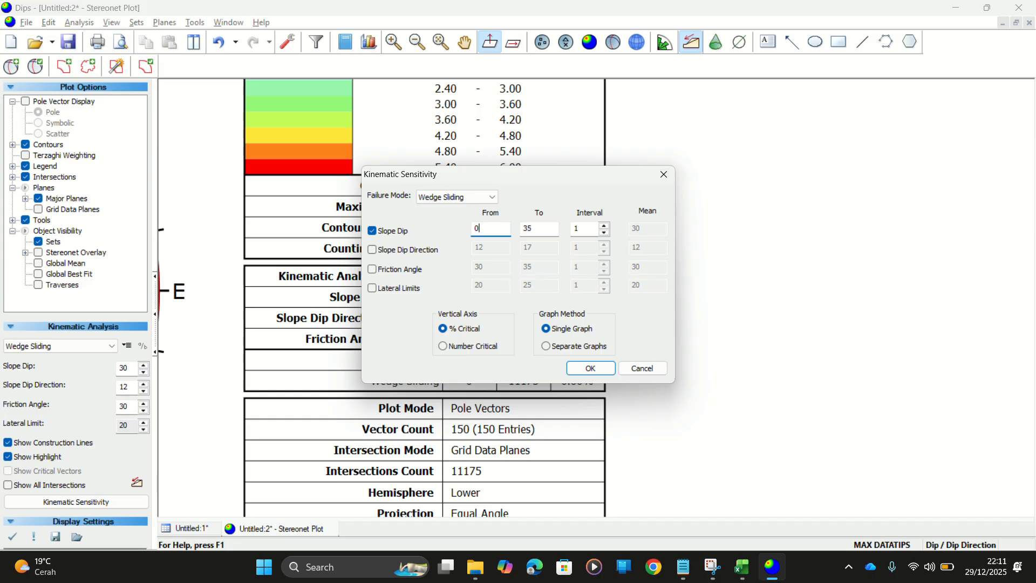
{"action": "key", "text": "Tab"}
{"action": "type", "text": "50"}
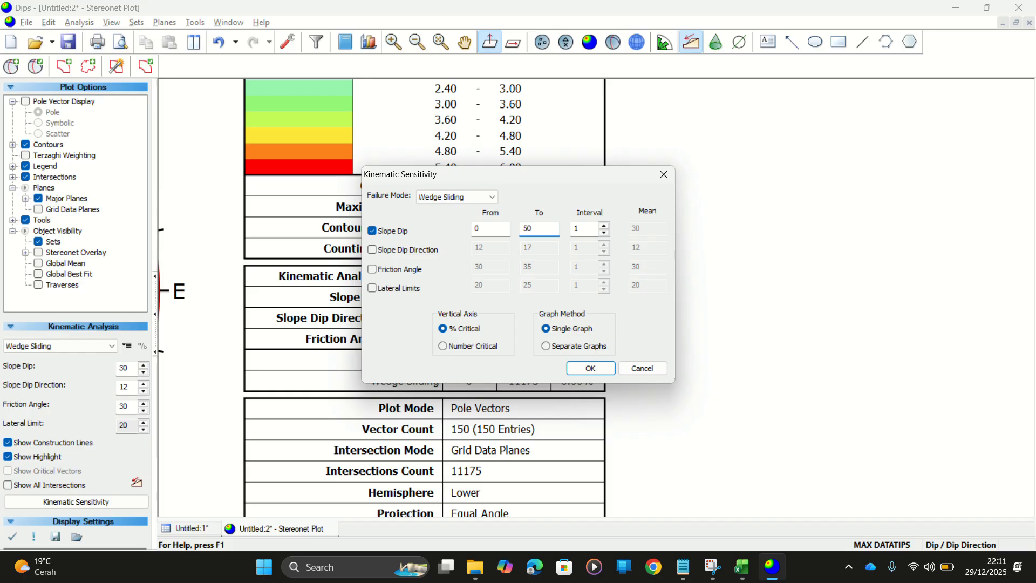
{"action": "left_click", "coordinate": [599, 370]}
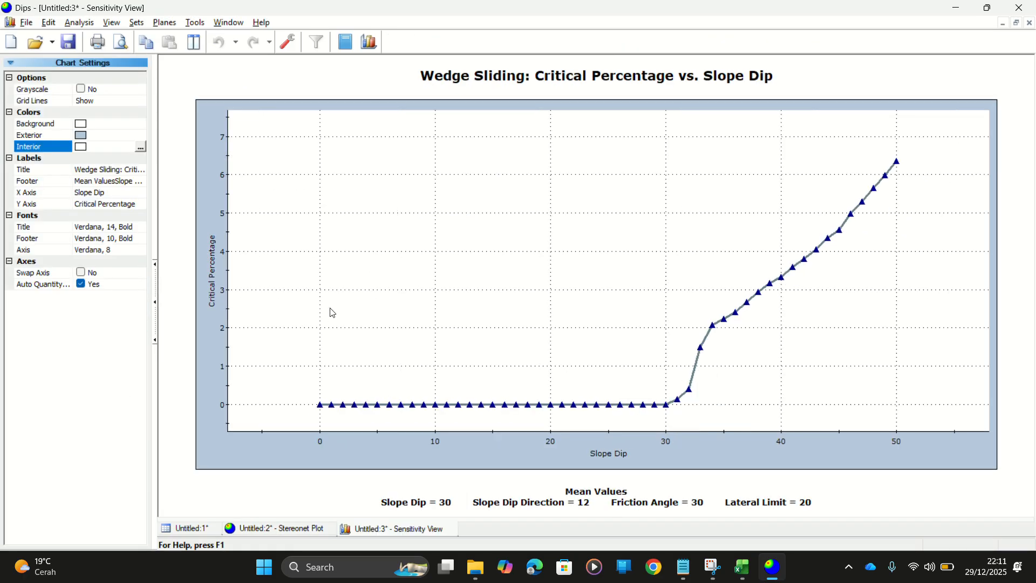
Examine the critical percentage at slope dips of 45 and 46 on the sensitivity chart for dip direction 12
{"action": "scroll", "coordinate": [795, 204], "scroll_direction": "up", "scroll_amount": 2}
{"action": "scroll", "coordinate": [795, 206], "scroll_direction": "up", "scroll_amount": 2}
{"action": "left_click_drag", "start_coordinate": [799, 264], "coordinate": [323, 333]}
{"action": "scroll", "coordinate": [701, 309], "scroll_direction": "up", "scroll_amount": 6}
{"action": "scroll", "coordinate": [643, 299], "scroll_direction": "up", "scroll_amount": 1}
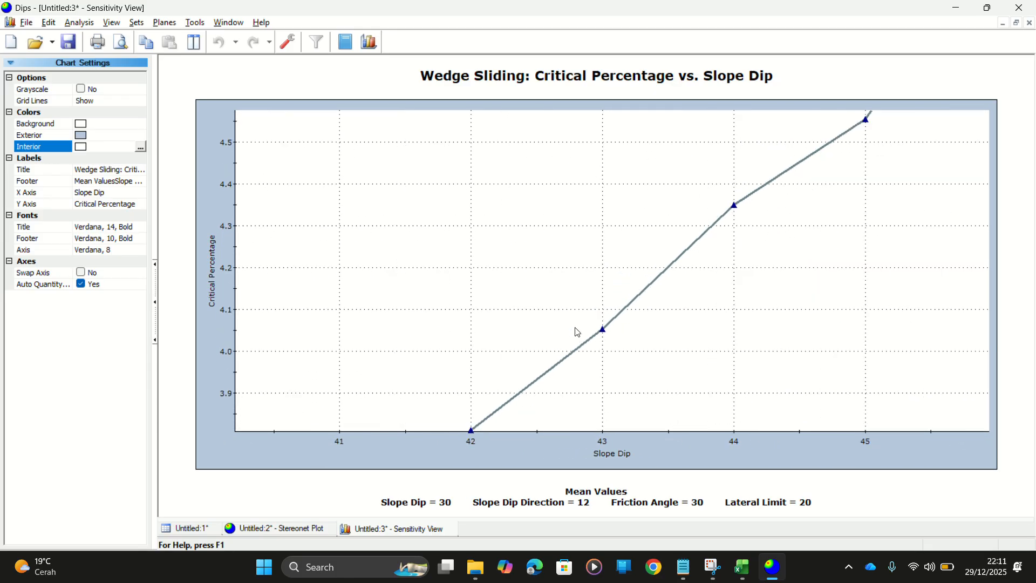
{"action": "scroll", "coordinate": [576, 328], "scroll_direction": "up", "scroll_amount": 2}
{"action": "left_click_drag", "start_coordinate": [686, 165], "coordinate": [461, 333]}
{"action": "left_click_drag", "start_coordinate": [689, 232], "coordinate": [554, 456]}
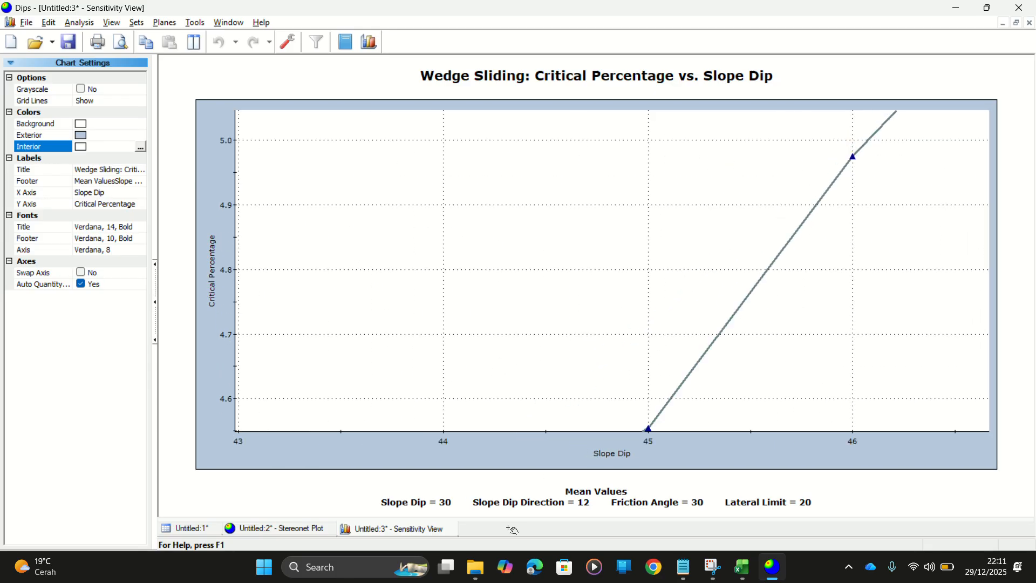
{"action": "left_click_drag", "start_coordinate": [752, 169], "coordinate": [355, 357]}
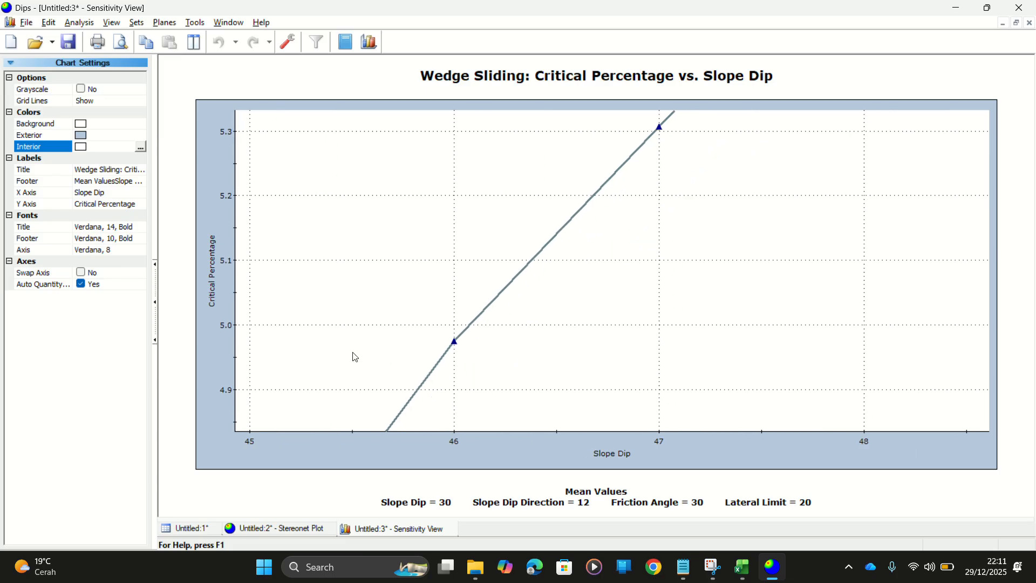
{"action": "mouse_move", "coordinate": [456, 348]}
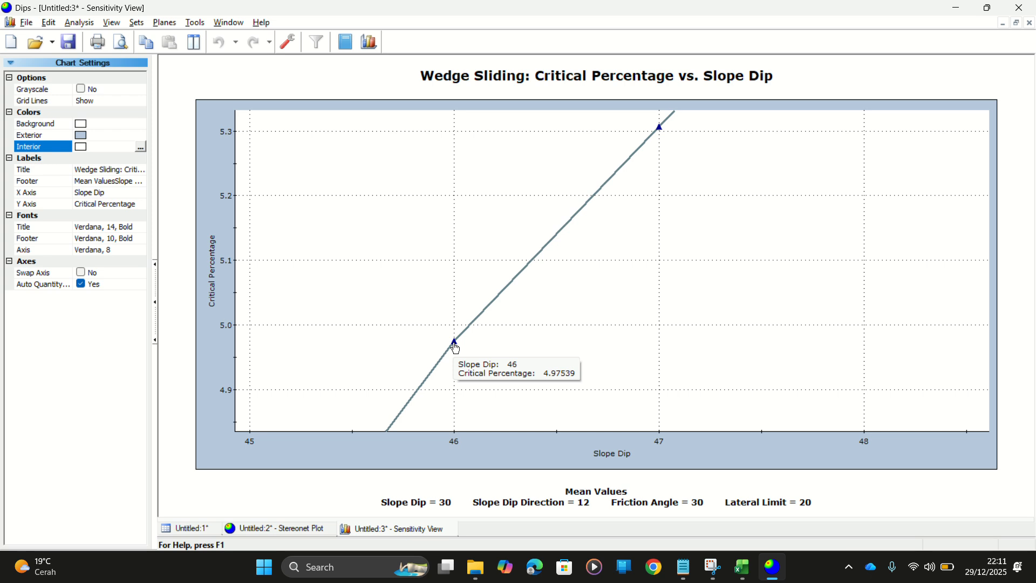
{"action": "scroll", "coordinate": [454, 347], "scroll_direction": "down", "scroll_amount": 1}
{"action": "left_click_drag", "start_coordinate": [453, 345], "coordinate": [487, 203]}
{"action": "mouse_move", "coordinate": [487, 203]}
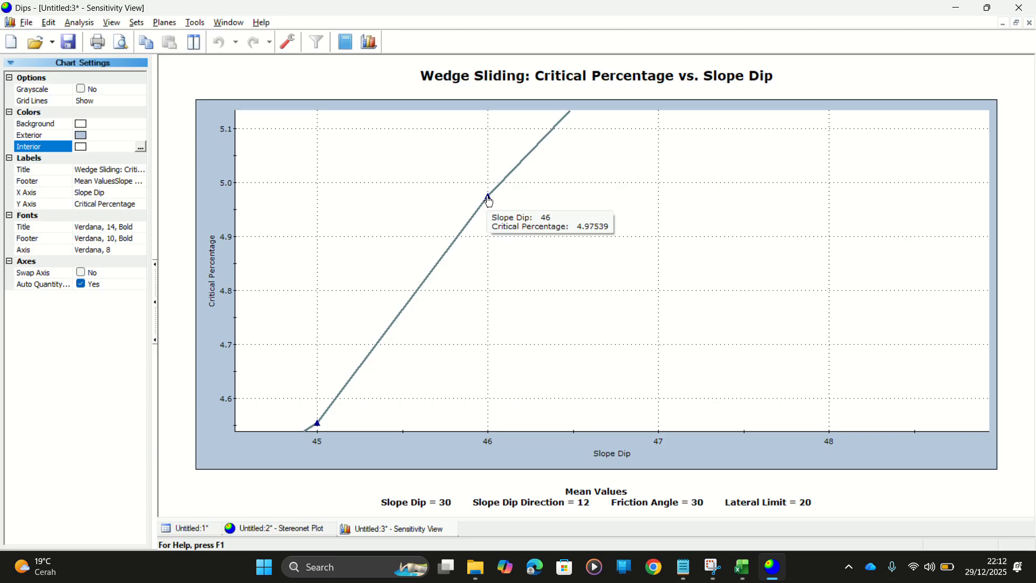
{"action": "mouse_move", "coordinate": [318, 426]}
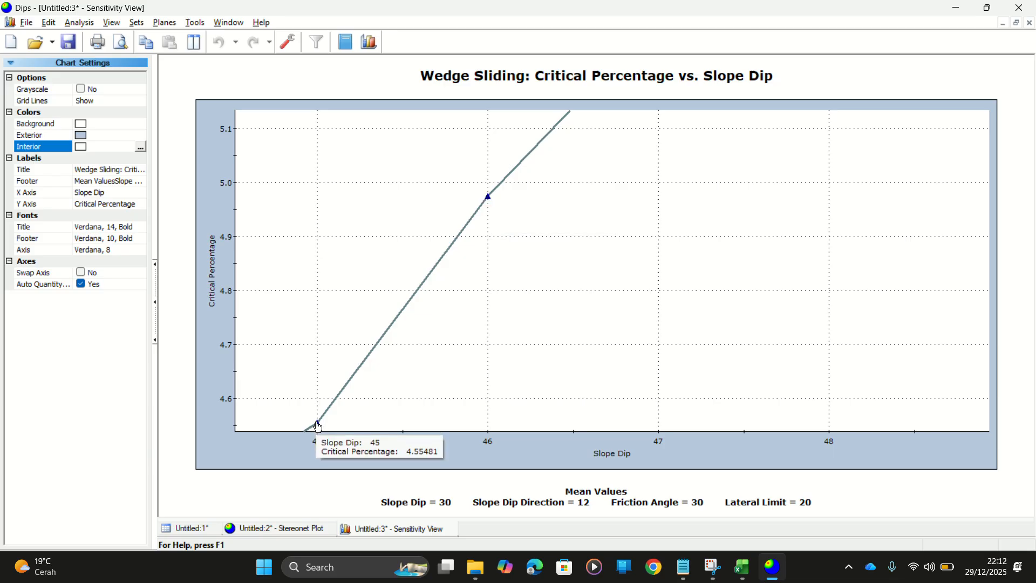
{"action": "scroll", "coordinate": [627, 259], "scroll_direction": "down", "scroll_amount": 2}
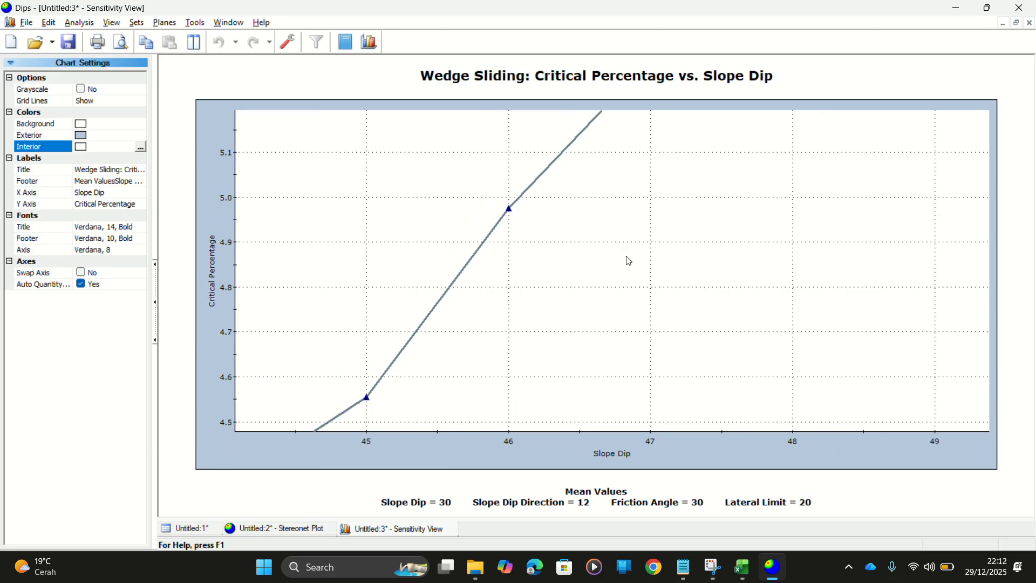
Switch to Excel and enter 45 as the recommended slope for the N 9°E - N 20°E wedge range
{"action": "key", "text": "alt+Tab"}
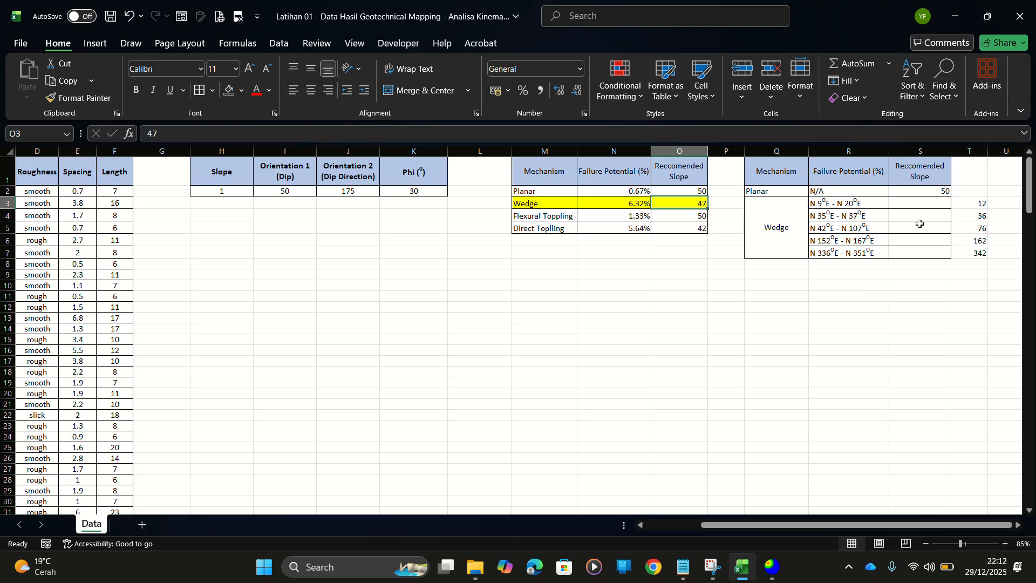
{"action": "left_click", "coordinate": [916, 203]}
{"action": "double_click", "coordinate": [916, 204]}
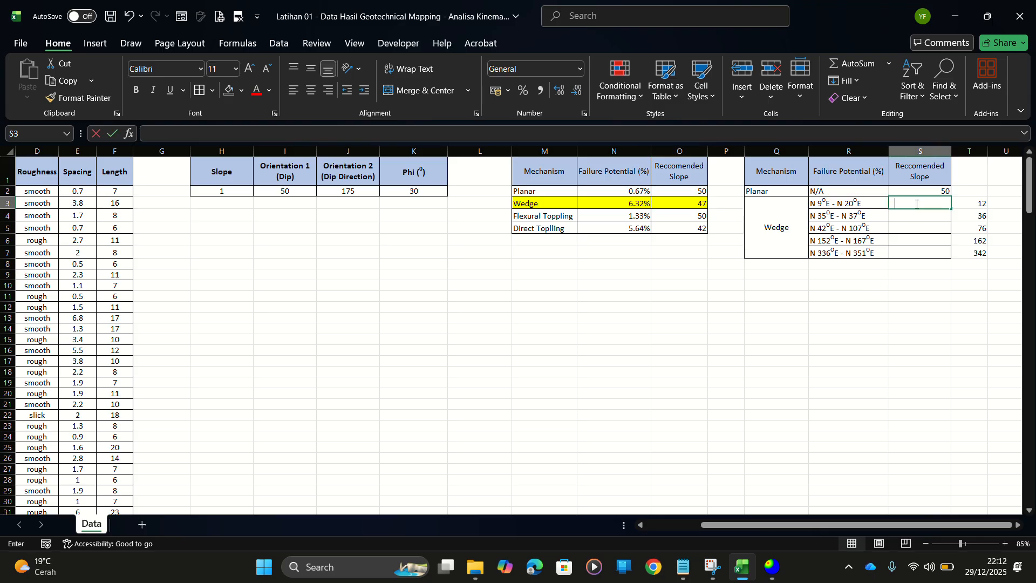
{"action": "type", "text": "45"}
{"action": "left_click", "coordinate": [916, 217]}
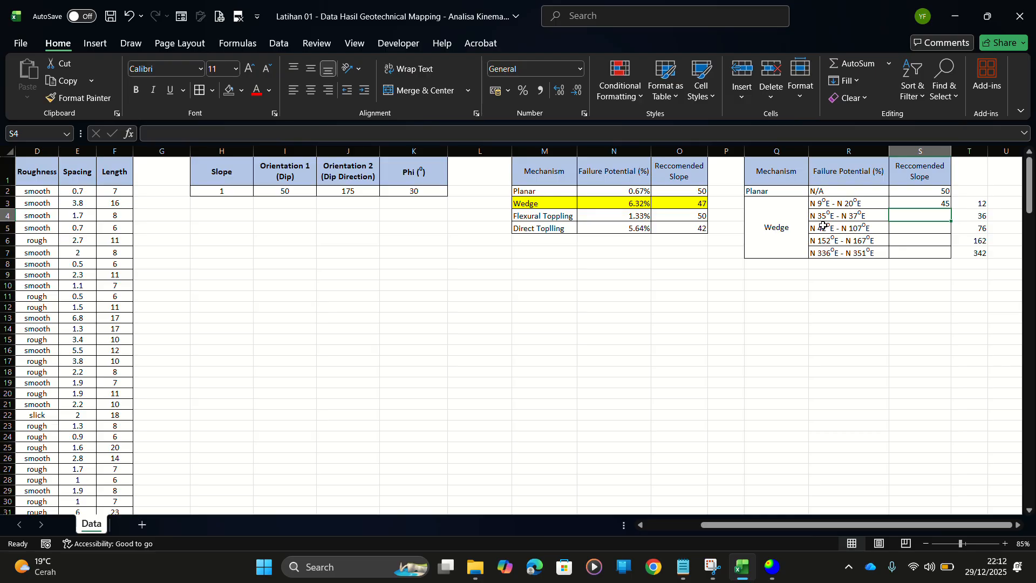
Check the N 35°E - N 37°E peak direction in Excel, then in Dips replace the sensitivity chart view with the stereonet at slope dip direction 36
{"action": "left_click", "coordinate": [990, 217]}
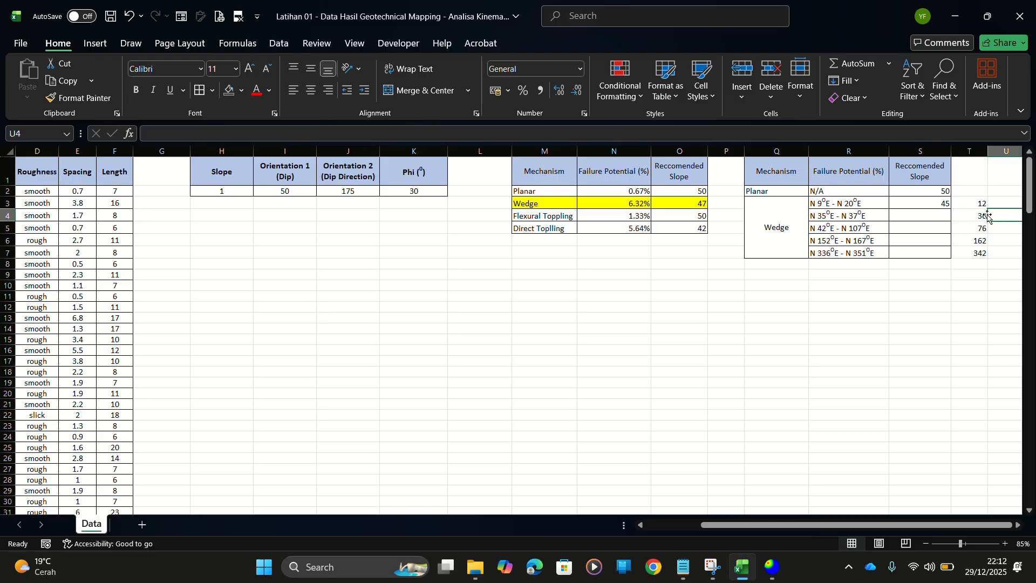
{"action": "left_click", "coordinate": [982, 217]}
{"action": "key", "text": "alt+Tab"}
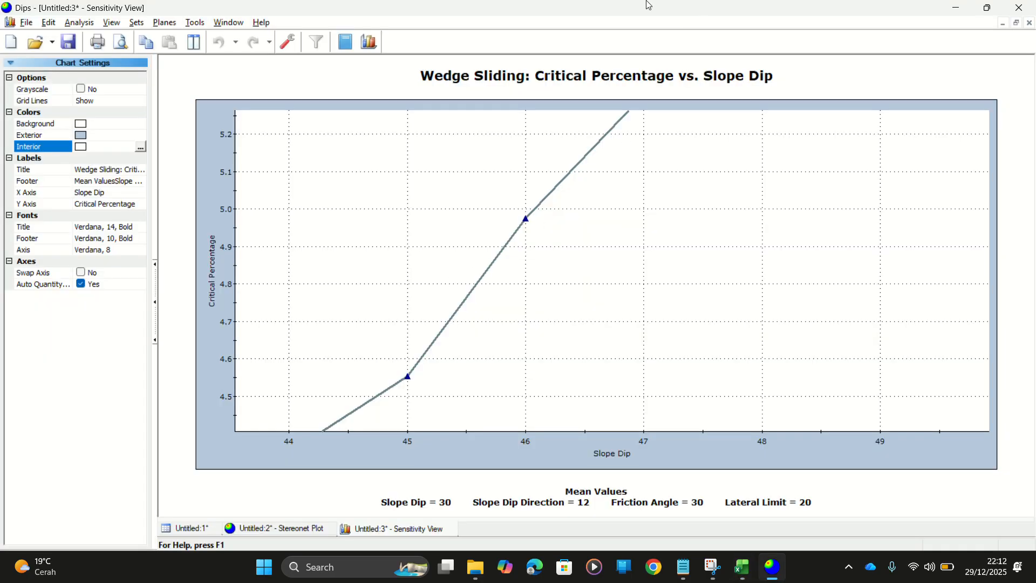
{"action": "left_click", "coordinate": [452, 529]}
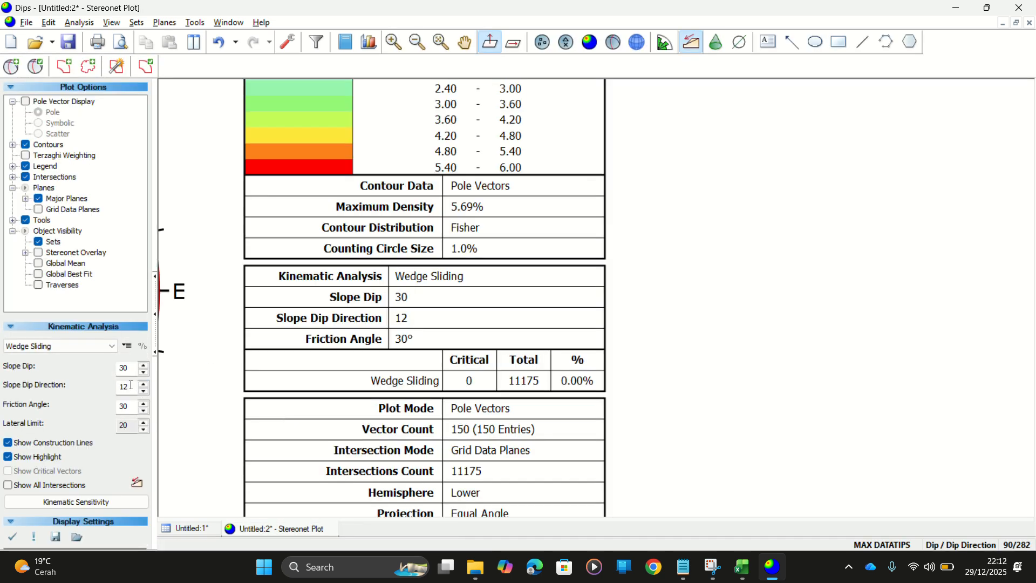
{"action": "left_click_drag", "start_coordinate": [131, 369], "coordinate": [3, 372]}
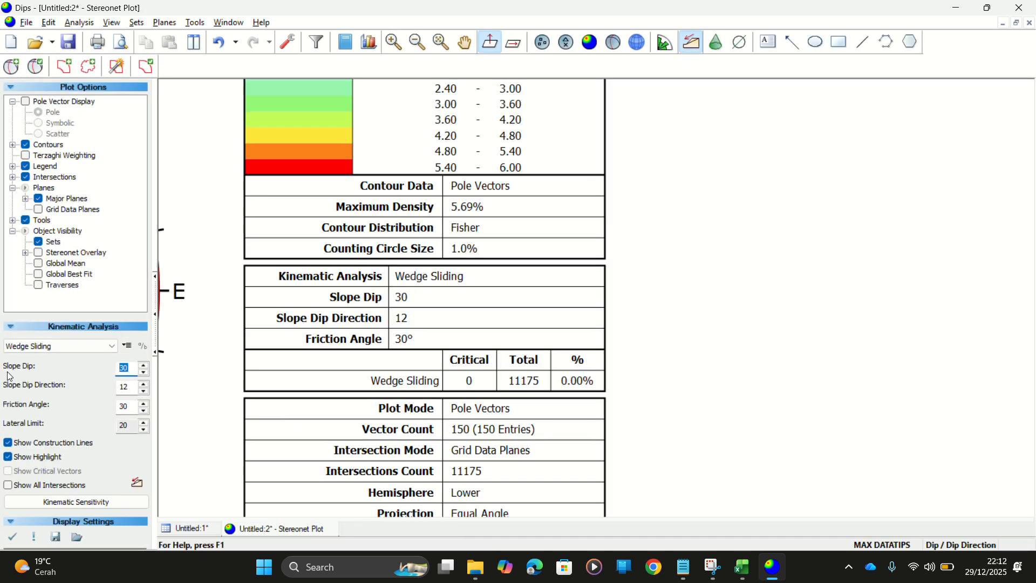
{"action": "left_click_drag", "start_coordinate": [132, 388], "coordinate": [1, 386]}
{"action": "type", "text": "36"}
Run a wedge sliding kinematic sensitivity for slope dips from 0 to 50 at slope dip direction 36
{"action": "left_click", "coordinate": [102, 503]}
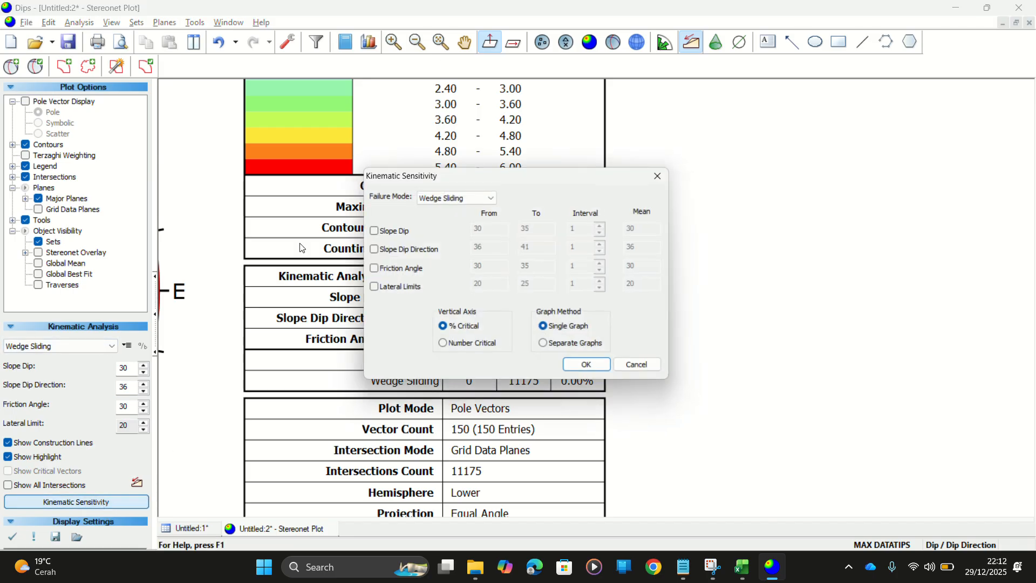
{"action": "left_click", "coordinate": [388, 234]}
{"action": "key", "text": "Tab"}
{"action": "type", "text": "0"}
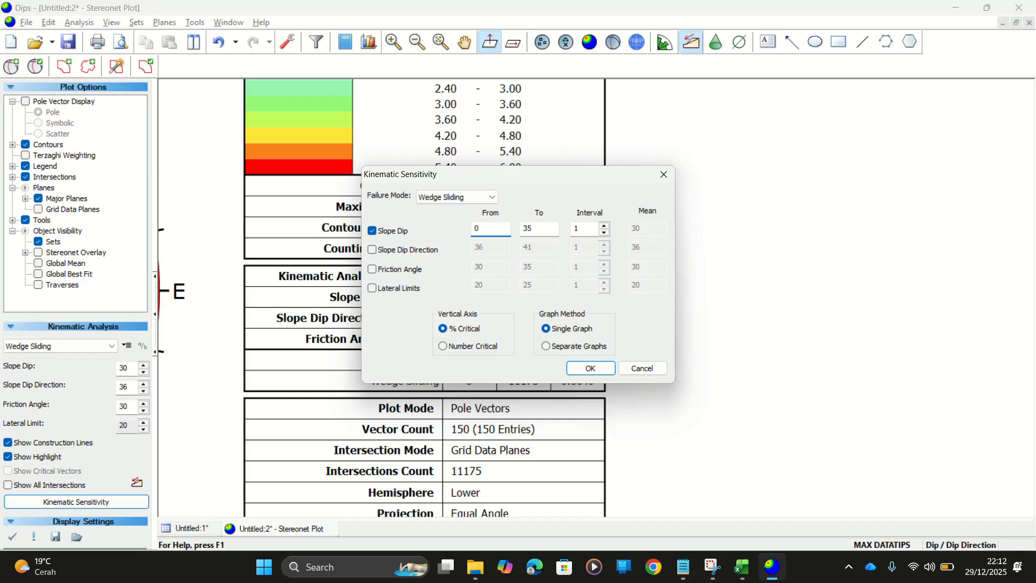
{"action": "key", "text": "Tab"}
{"action": "type", "text": "50"}
{"action": "left_click", "coordinate": [589, 368]}
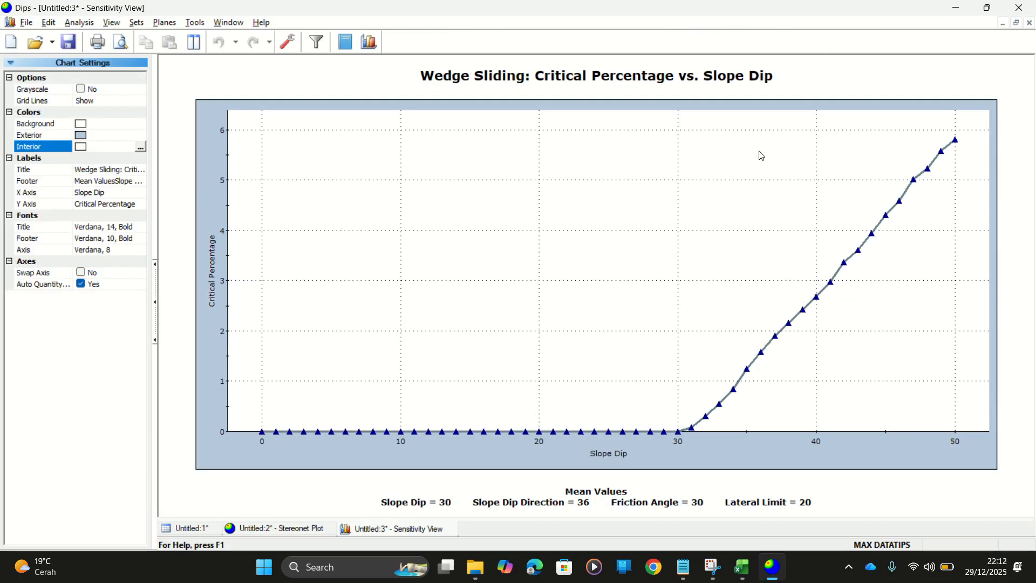
Compare the critical percentage at slope dips of 46 and 47 on the sensitivity chart for dip direction 36
{"action": "left_click_drag", "start_coordinate": [639, 307], "coordinate": [253, 322]}
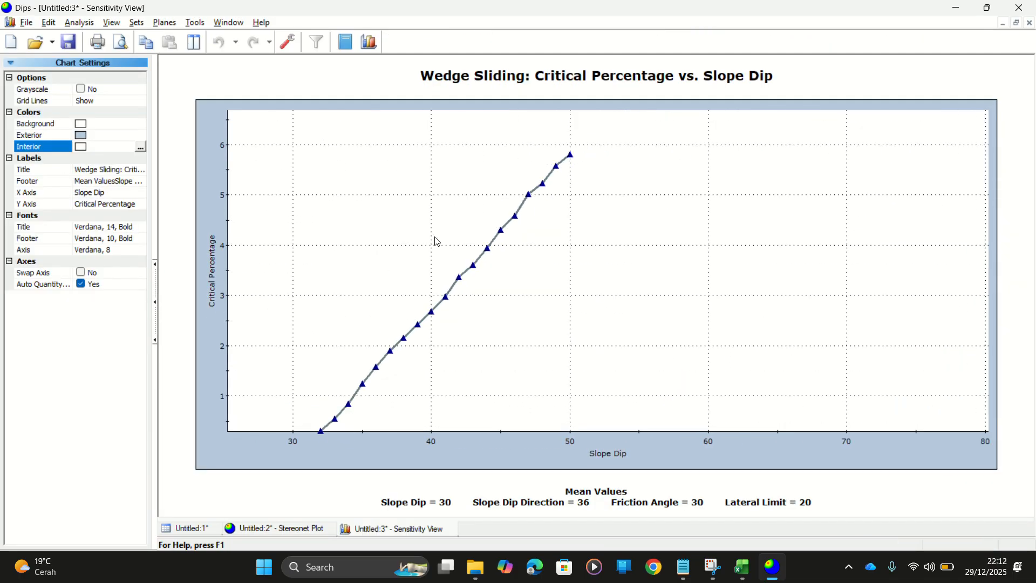
{"action": "scroll", "coordinate": [384, 187], "scroll_direction": "up", "scroll_amount": 4}
{"action": "left_click_drag", "start_coordinate": [387, 191], "coordinate": [671, 407]}
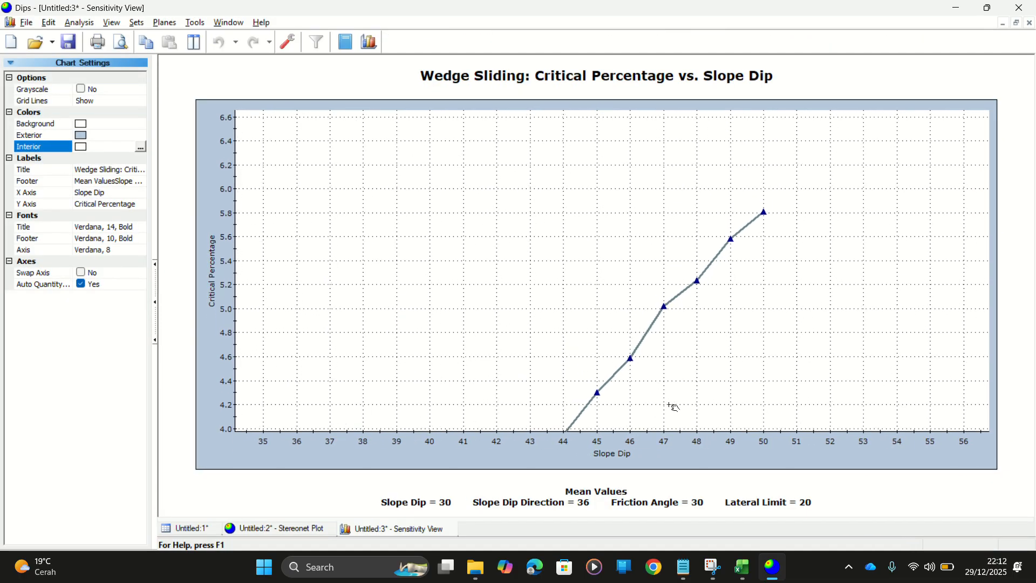
{"action": "scroll", "coordinate": [633, 361], "scroll_direction": "up", "scroll_amount": 2}
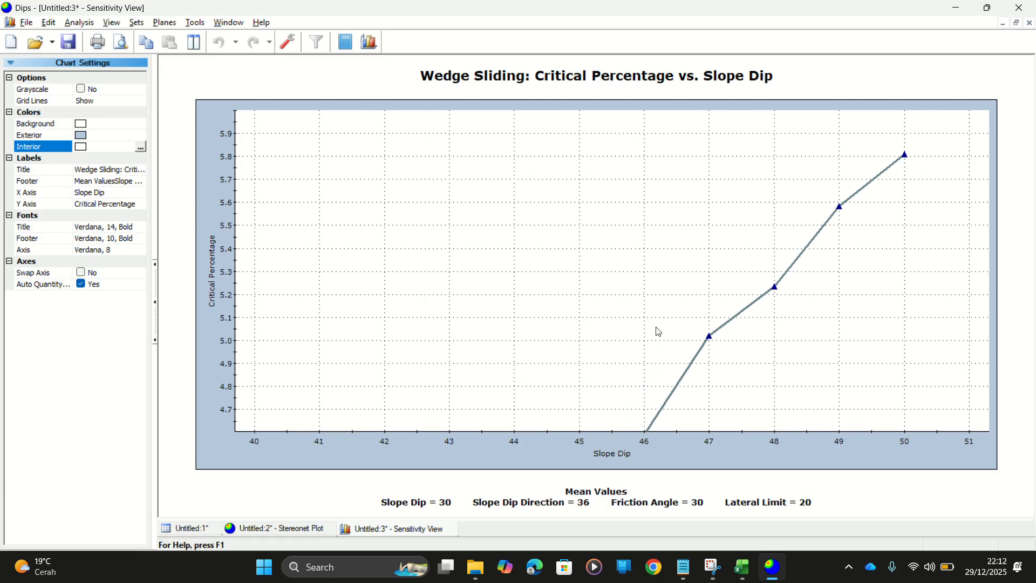
{"action": "mouse_move", "coordinate": [711, 344]}
{"action": "left_click_drag", "start_coordinate": [711, 343], "coordinate": [331, 273]}
{"action": "mouse_move", "coordinate": [317, 268]}
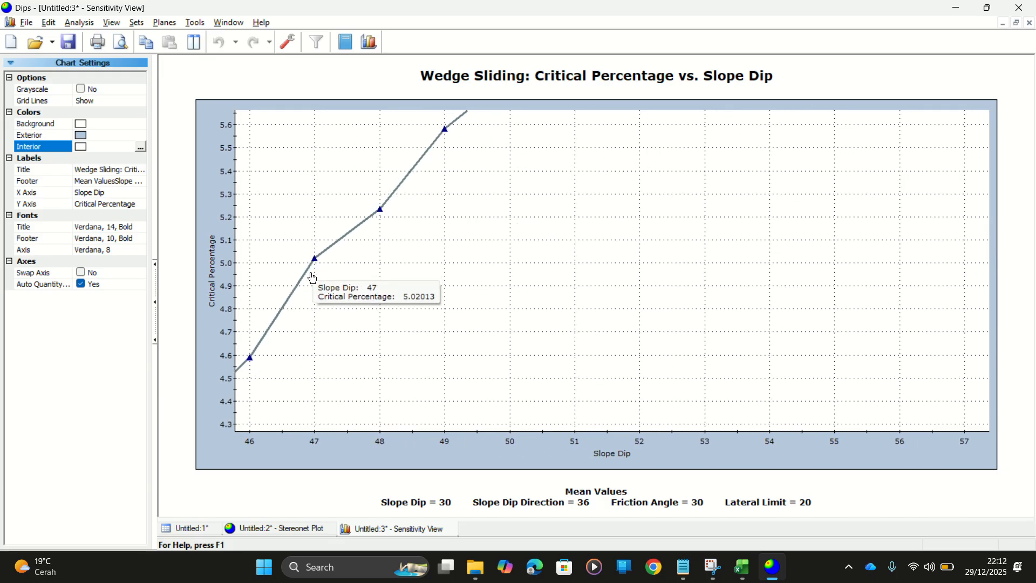
{"action": "left_click_drag", "start_coordinate": [309, 313], "coordinate": [367, 278]}
{"action": "mouse_move", "coordinate": [309, 327]}
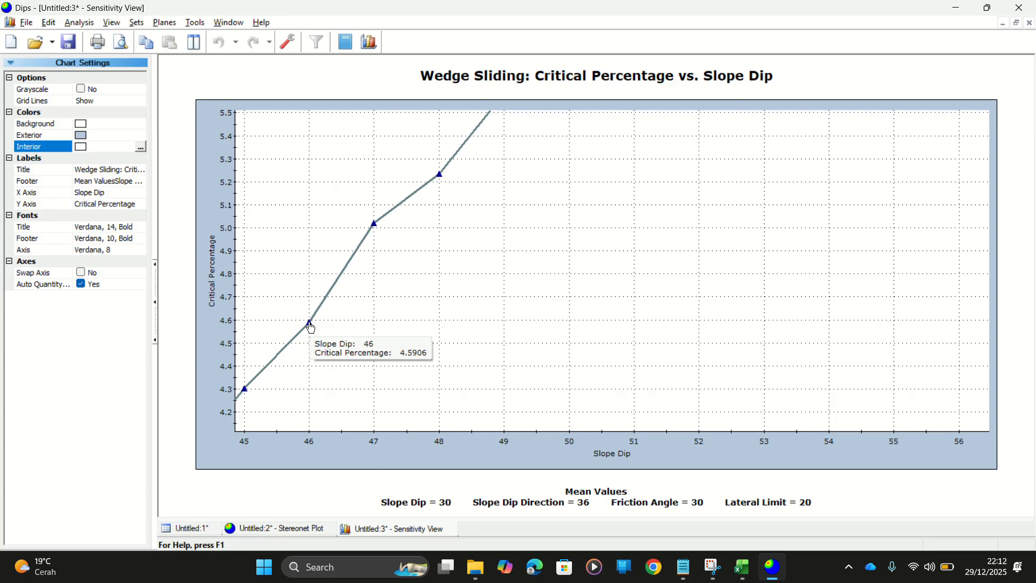
{"action": "mouse_move", "coordinate": [376, 230]}
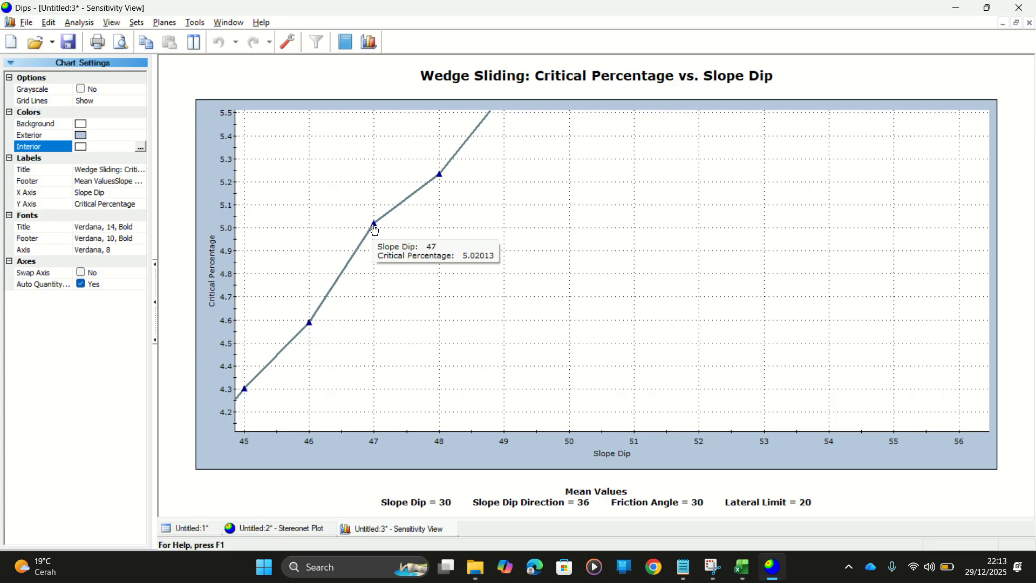
{"action": "mouse_move", "coordinate": [310, 329]}
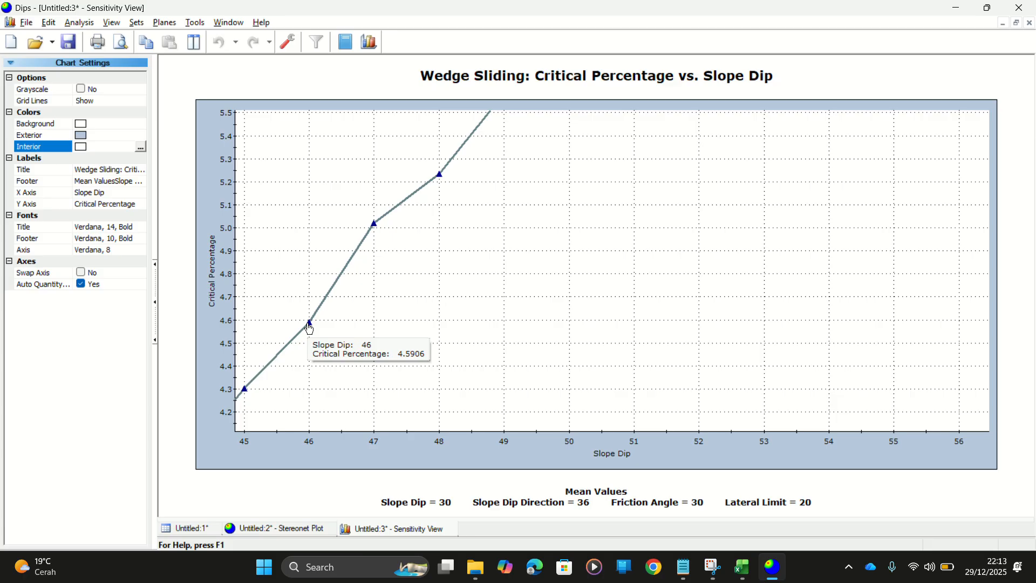
Switch to Excel and enter 46 as the recommended slope for the N 35°E - N 37°E wedge range
{"action": "key", "text": "alt+Tab"}
{"action": "left_click", "coordinate": [934, 215]}
{"action": "type", "text": "46"}
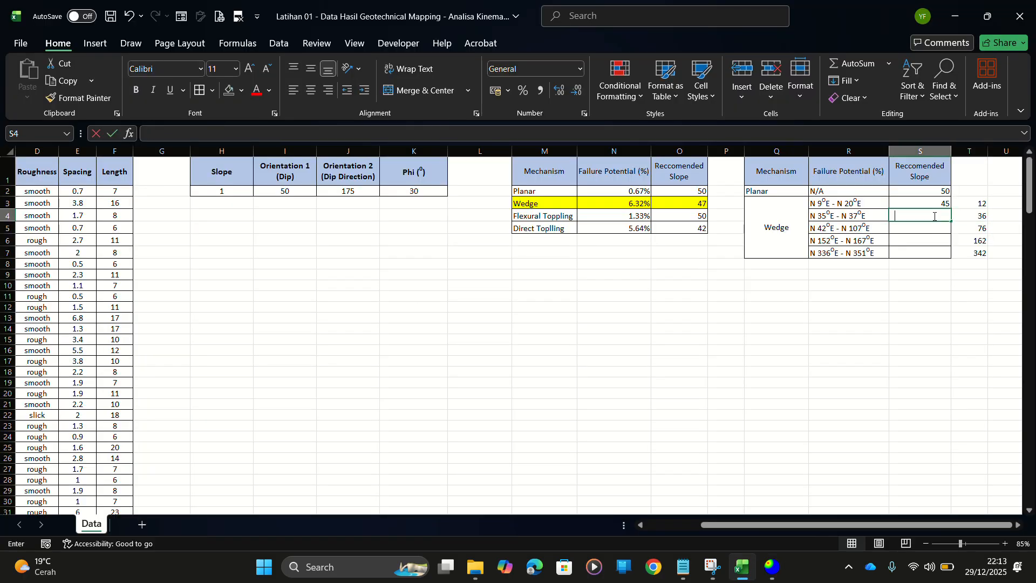
{"action": "key", "text": "Return"}
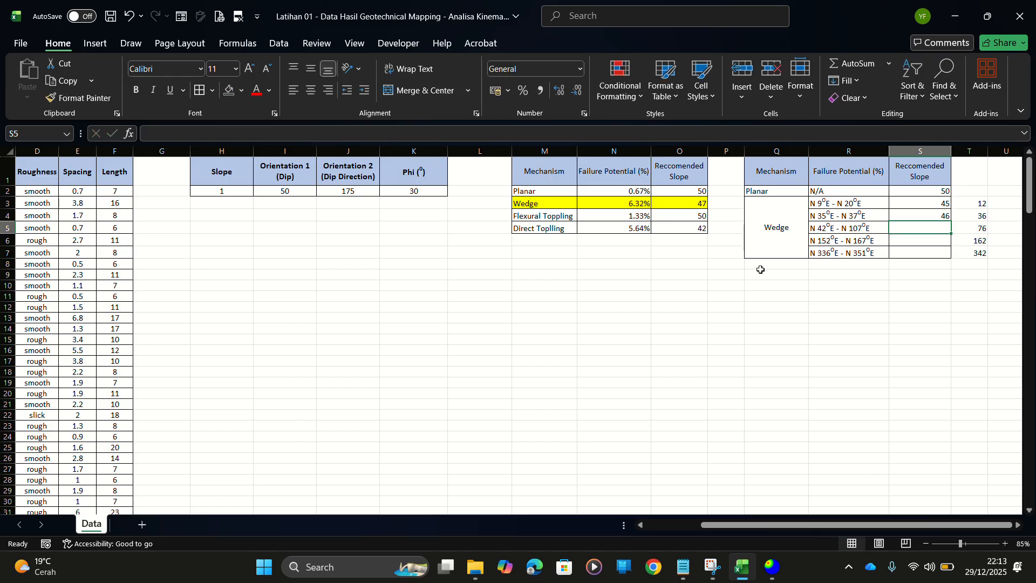
Return to Dips, close the sensitivity chart and set the slope dip direction to 76 for the wedge sliding analysis
{"action": "key", "text": "alt+Tab"}
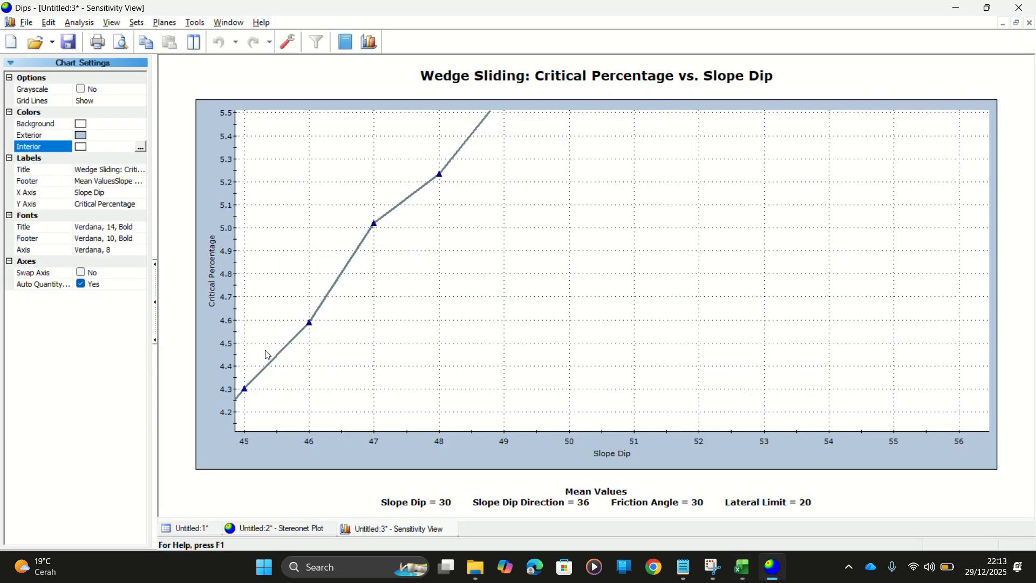
{"action": "left_click", "coordinate": [450, 530]}
{"action": "double_click", "coordinate": [124, 387]}
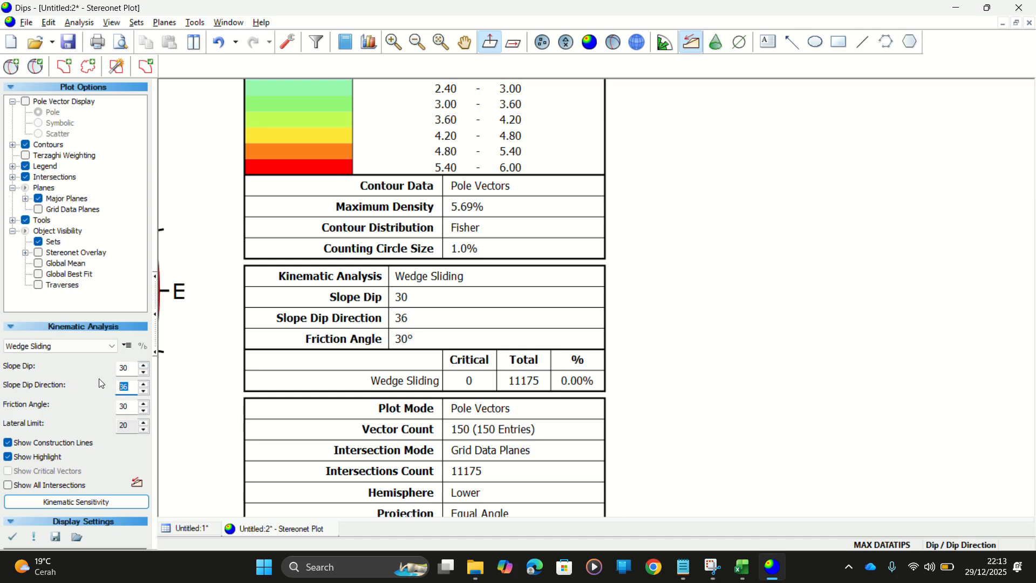
{"action": "double_click", "coordinate": [126, 370]}
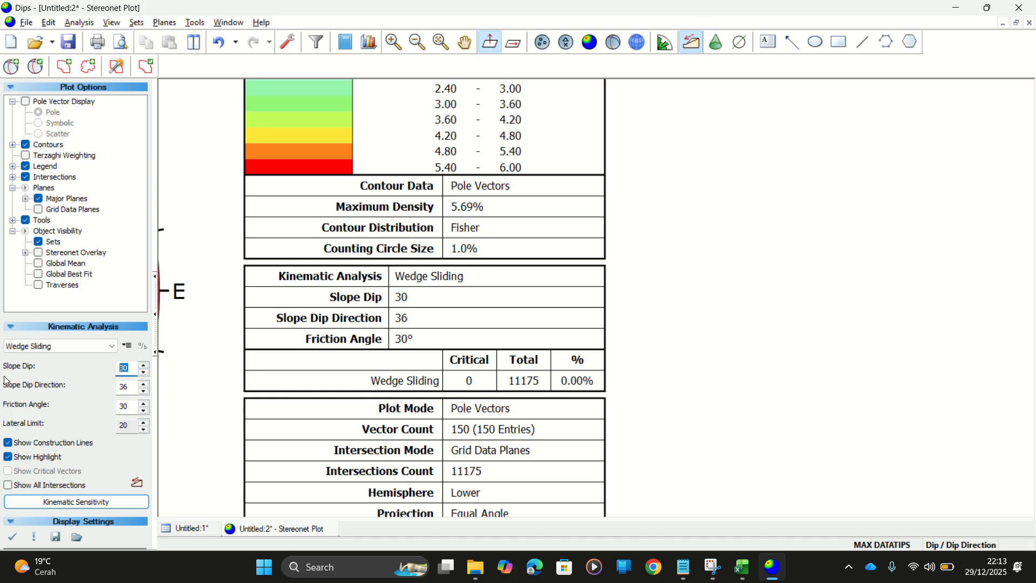
{"action": "double_click", "coordinate": [122, 388]}
{"action": "type", "text": "76"}
Run a wedge sliding kinematic sensitivity for slope dips from 0 to 55 at slope dip direction 76
{"action": "left_click", "coordinate": [75, 502]}
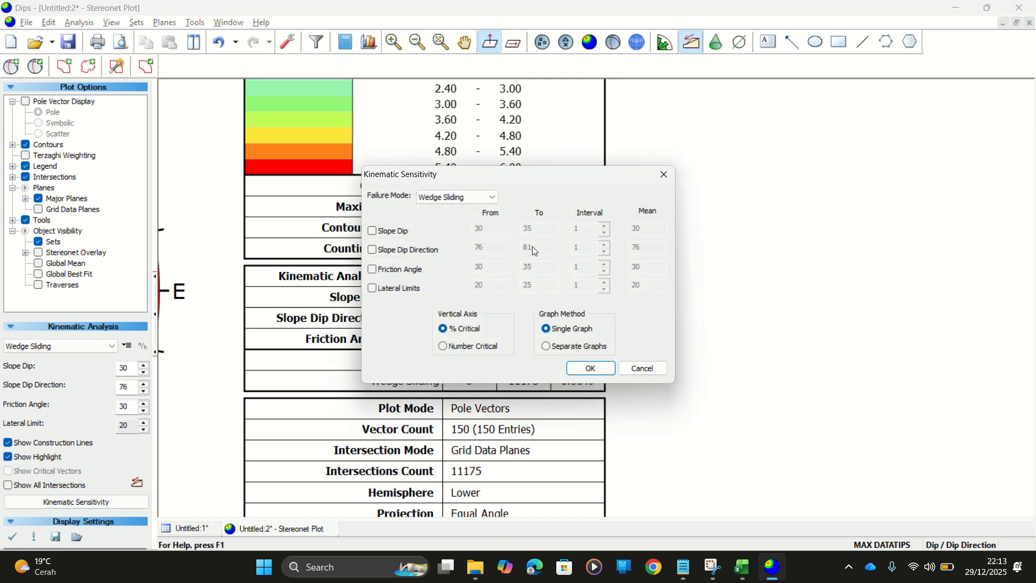
{"action": "left_click", "coordinate": [408, 229]}
{"action": "double_click", "coordinate": [488, 228]}
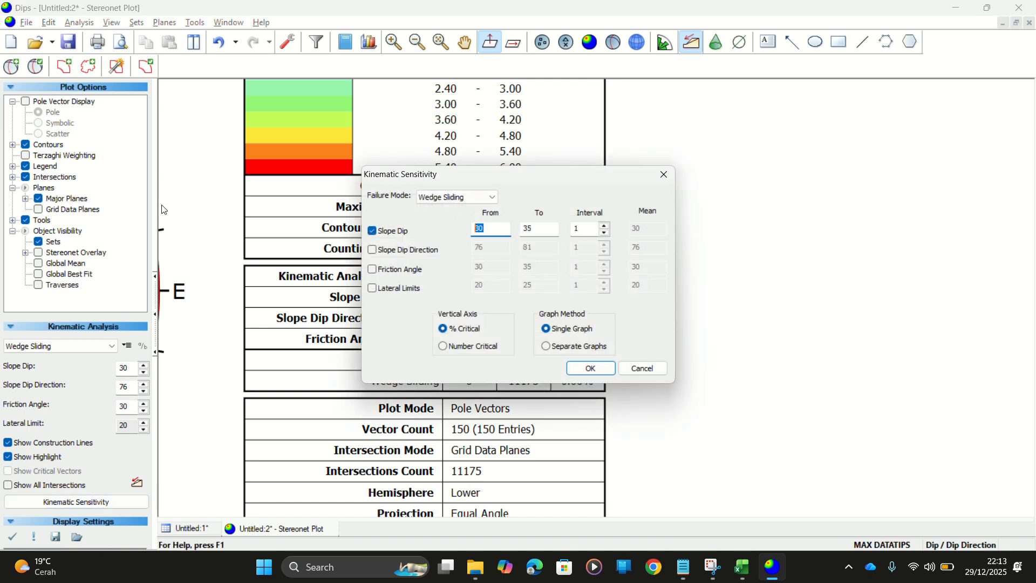
{"action": "type", "text": "0"}
{"action": "double_click", "coordinate": [534, 233]}
{"action": "type", "text": "55"}
{"action": "left_click", "coordinate": [589, 368]}
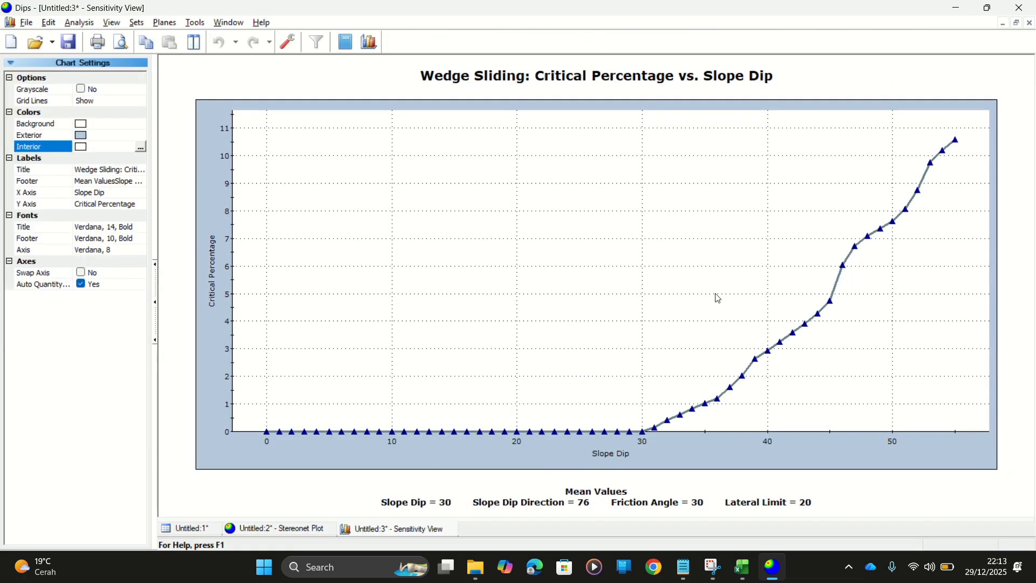
Compare the critical percentage at slope dips of 45, 46 and 47 on the sensitivity chart for dip direction 76
{"action": "scroll", "coordinate": [771, 319], "scroll_direction": "up", "scroll_amount": 8}
{"action": "left_click_drag", "start_coordinate": [755, 317], "coordinate": [185, 250]}
{"action": "left_click_drag", "start_coordinate": [648, 264], "coordinate": [318, 263]}
{"action": "scroll", "coordinate": [467, 281], "scroll_direction": "up", "scroll_amount": 2}
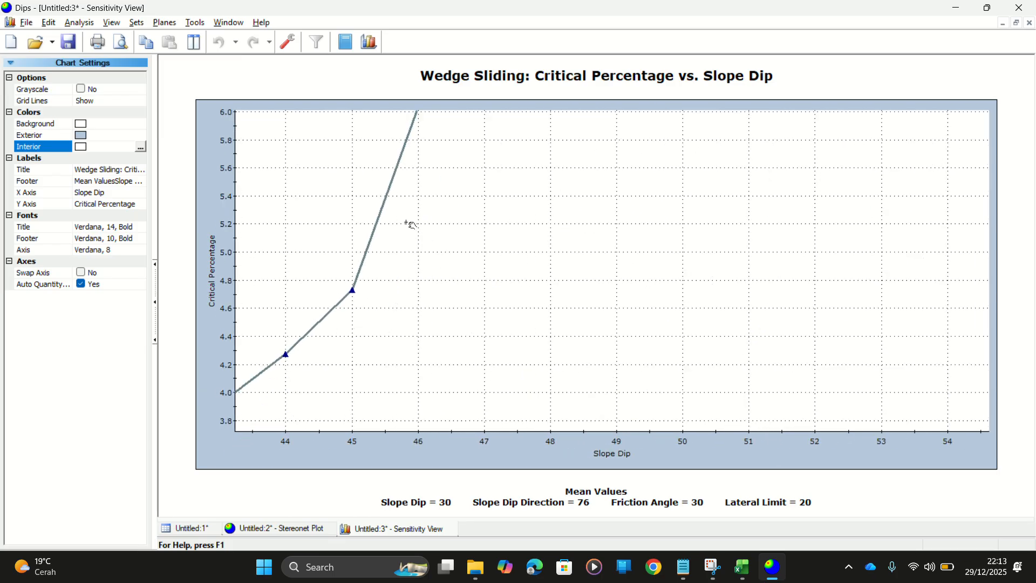
{"action": "left_click_drag", "start_coordinate": [409, 223], "coordinate": [401, 320]}
{"action": "mouse_move", "coordinate": [411, 211]}
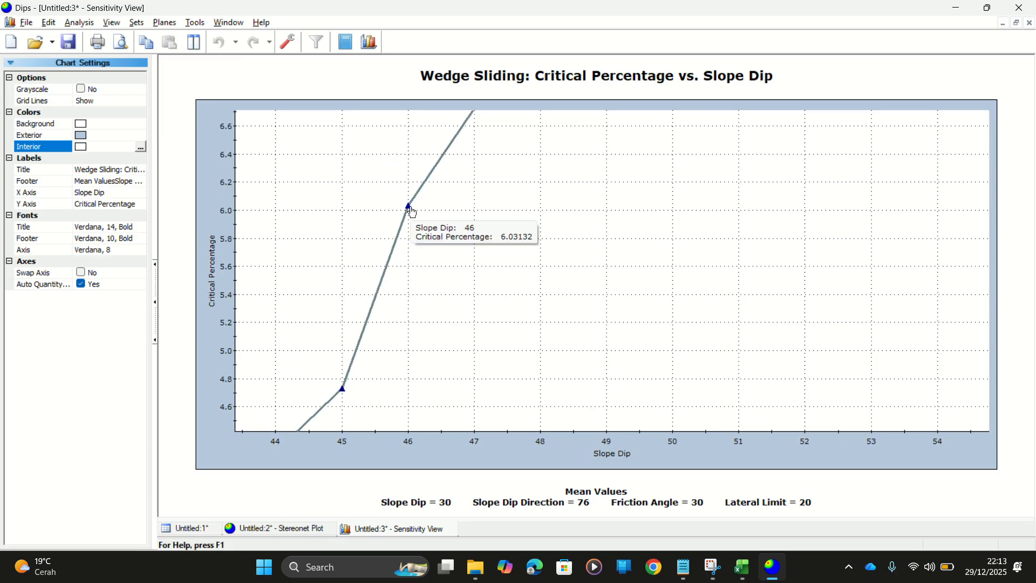
{"action": "scroll", "coordinate": [416, 216], "scroll_direction": "down", "scroll_amount": 2}
{"action": "mouse_move", "coordinate": [511, 166]}
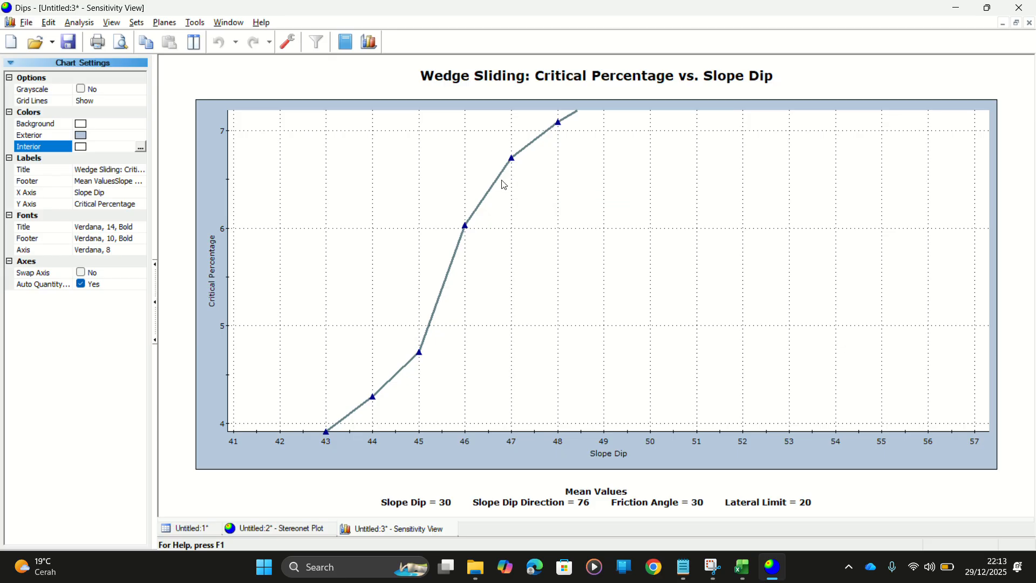
{"action": "scroll", "coordinate": [423, 358], "scroll_direction": "up", "scroll_amount": 2}
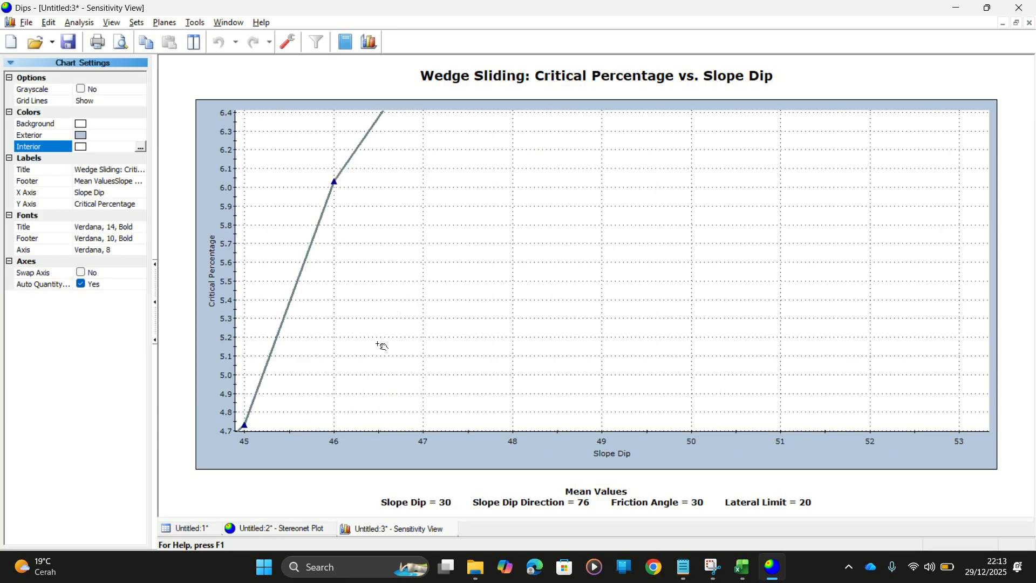
{"action": "left_click_drag", "start_coordinate": [382, 345], "coordinate": [515, 276]}
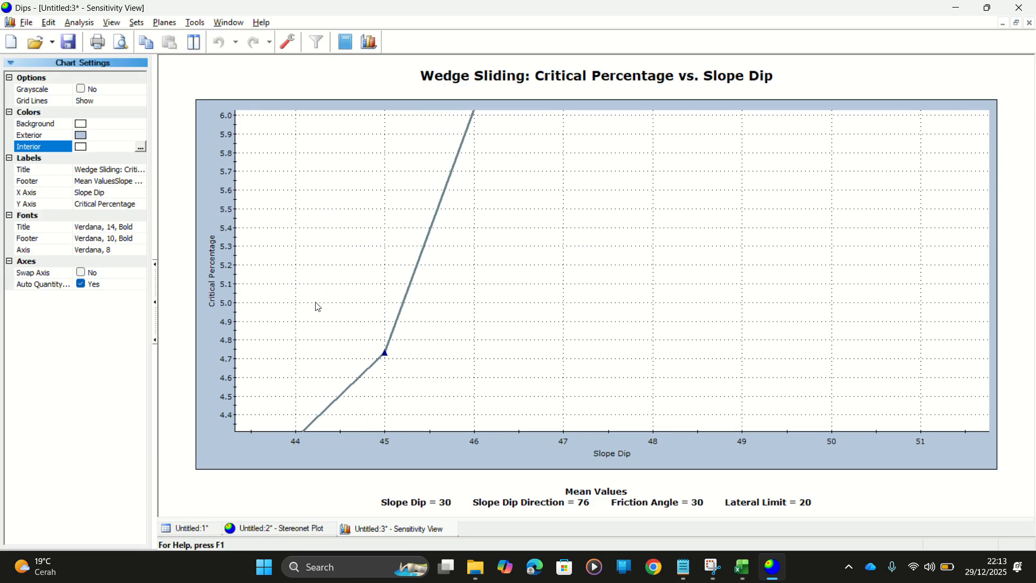
{"action": "mouse_move", "coordinate": [385, 360]}
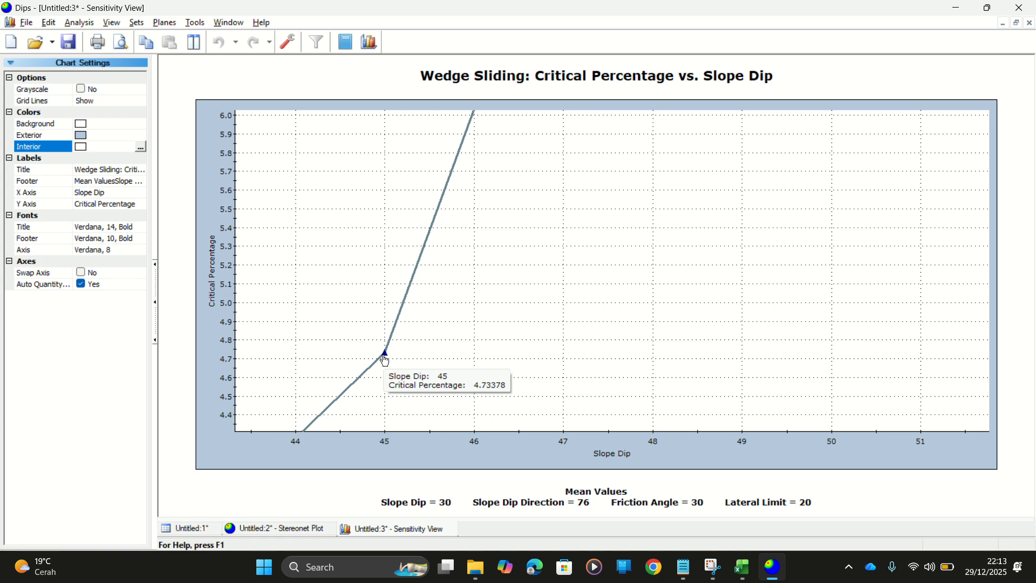
Switch to Excel and enter 45 as the recommended slope for the N 42°E - N 107°E wedge range
{"action": "key", "text": "alt+Tab"}
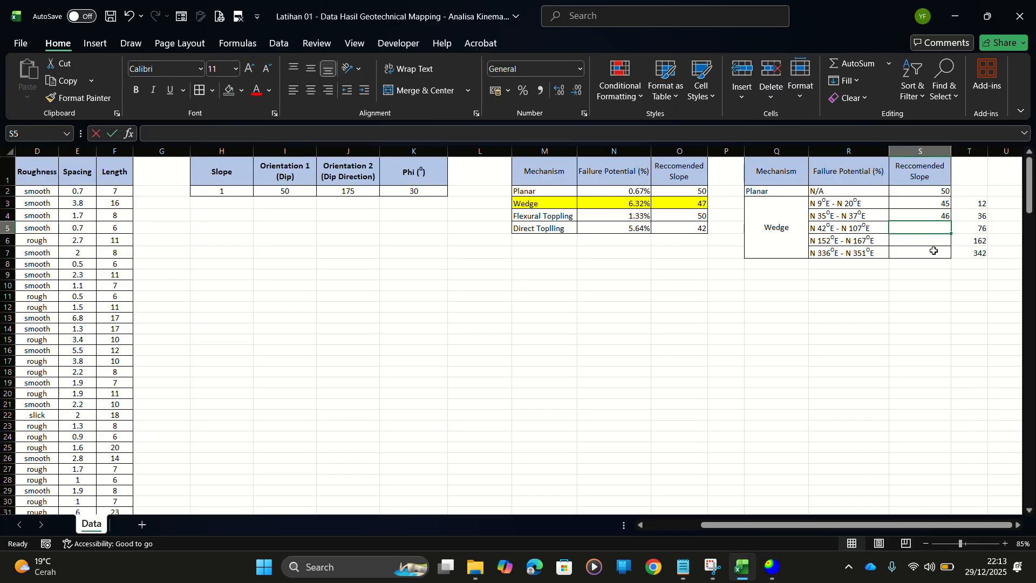
{"action": "type", "text": "45"}
{"action": "left_click", "coordinate": [921, 240]}
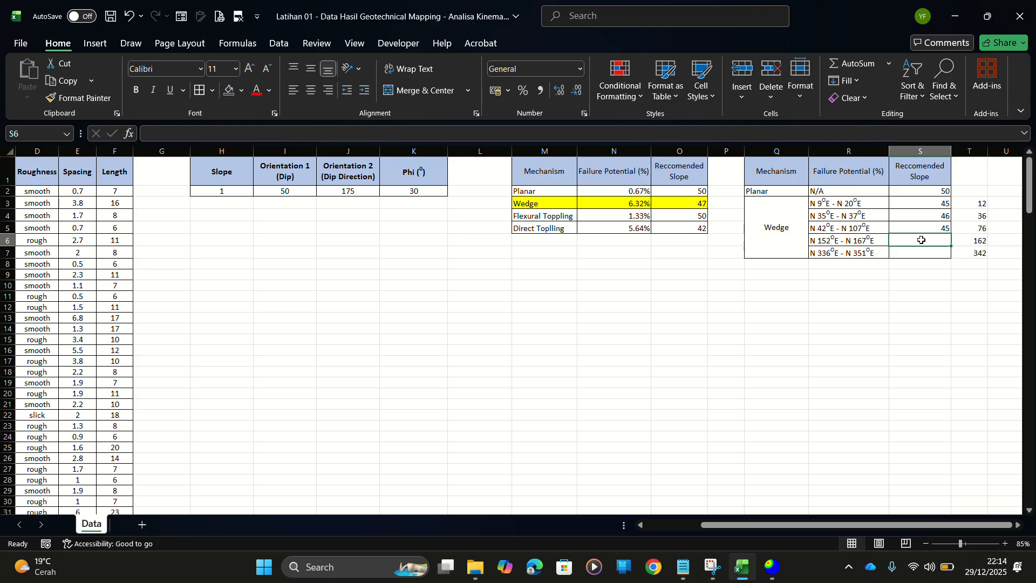
Check the N 152°E - N 167°E peak direction, return to Dips, close the sensitivity chart and set the slope dip direction to 162
{"action": "left_click", "coordinate": [849, 242]}
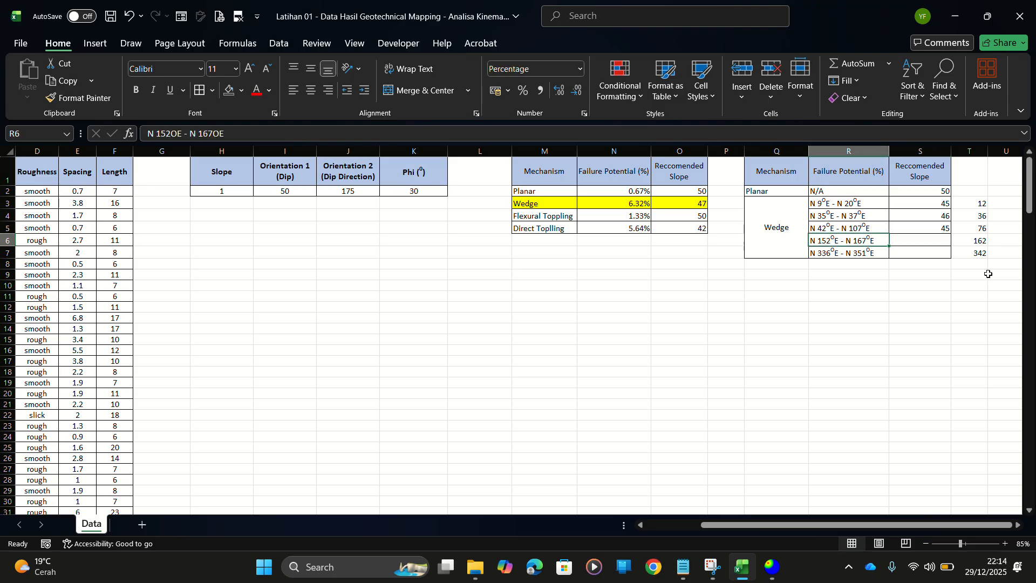
{"action": "left_click", "coordinate": [978, 243]}
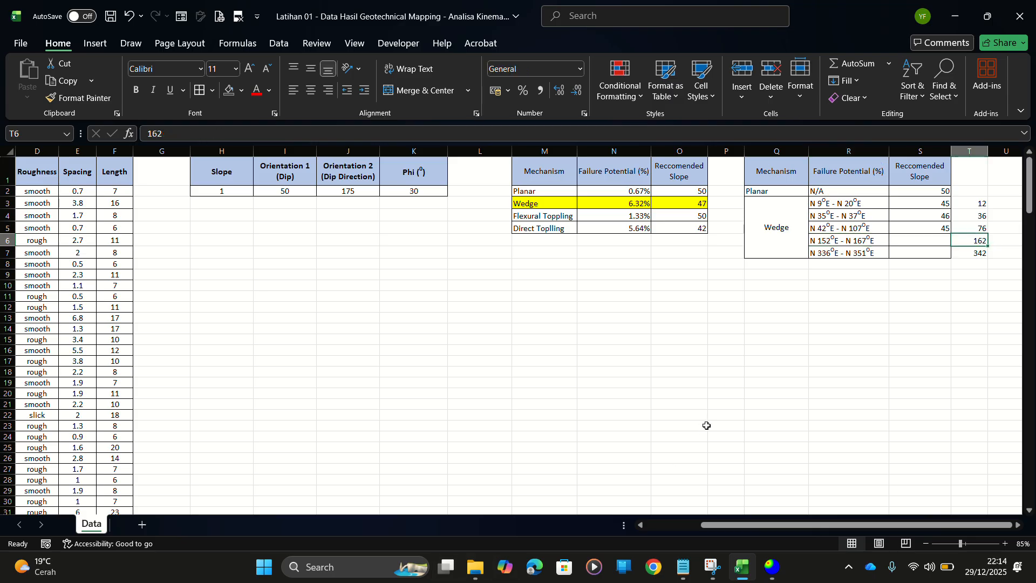
{"action": "key", "text": "alt+Tab"}
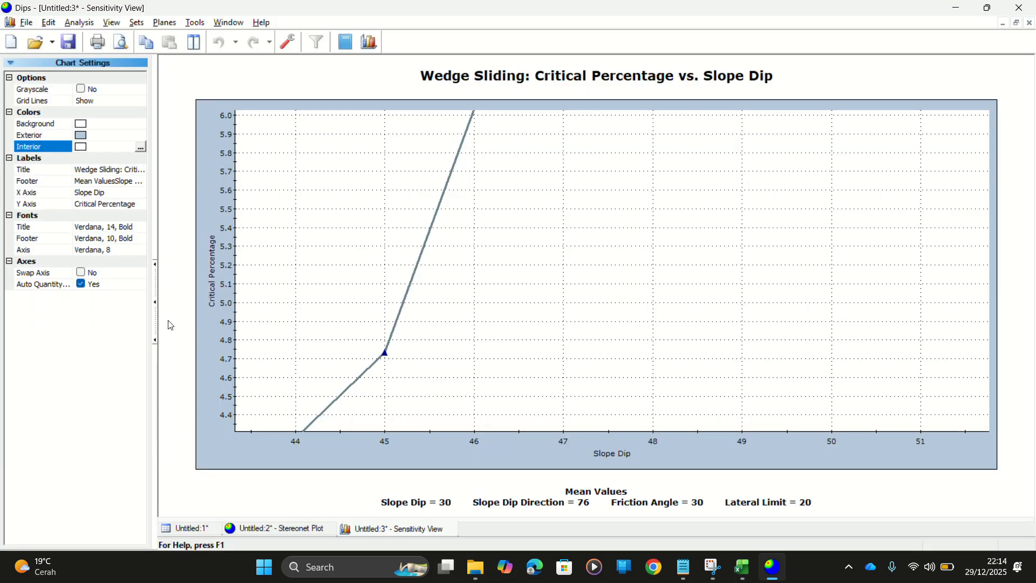
{"action": "left_click", "coordinate": [277, 527]}
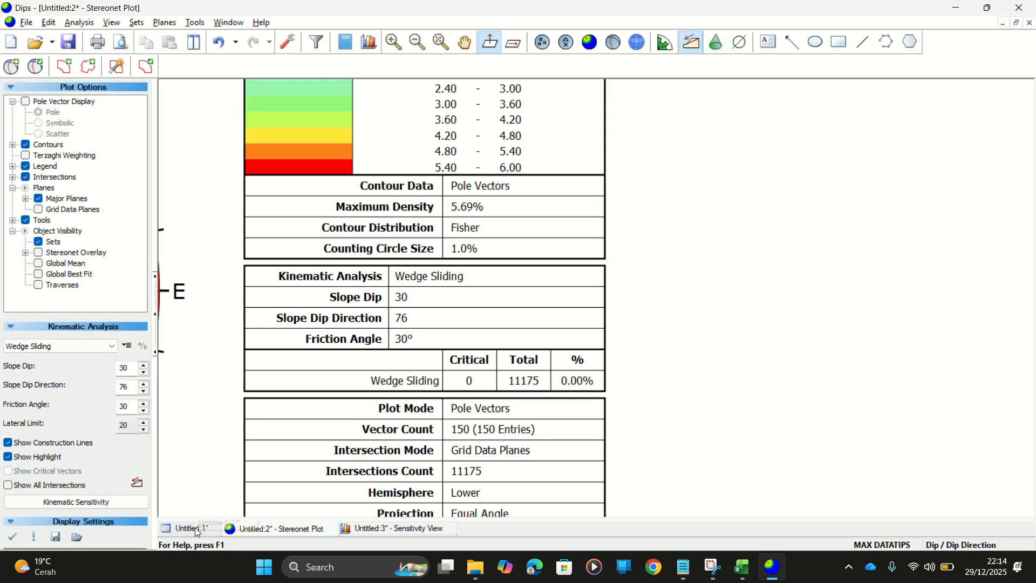
{"action": "left_click", "coordinate": [449, 530]}
{"action": "left_click", "coordinate": [448, 529]}
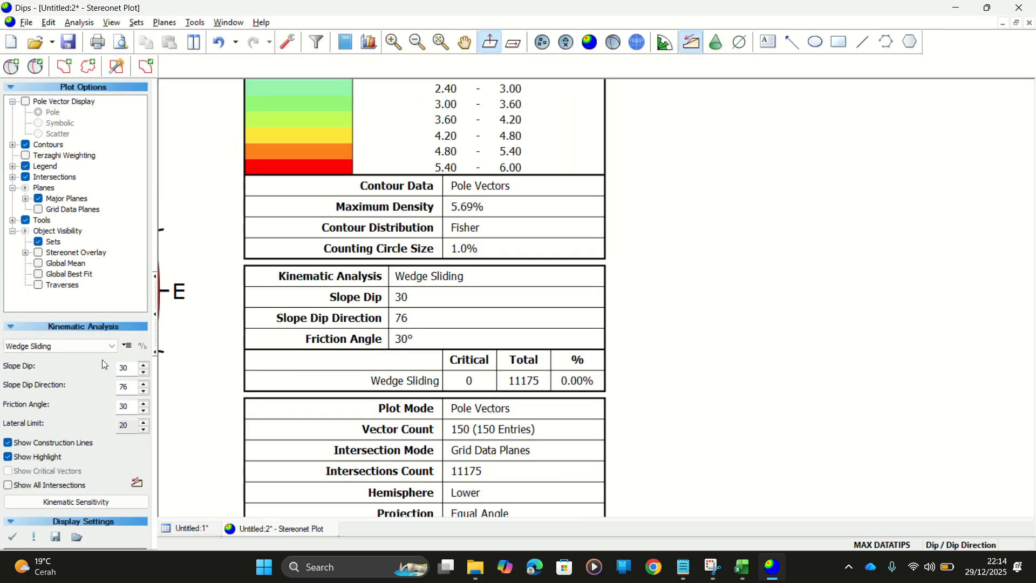
{"action": "left_click", "coordinate": [132, 372]}
{"action": "key", "text": "Tab"}
{"action": "type", "text": "162"}
{"action": "left_click", "coordinate": [265, 423]}
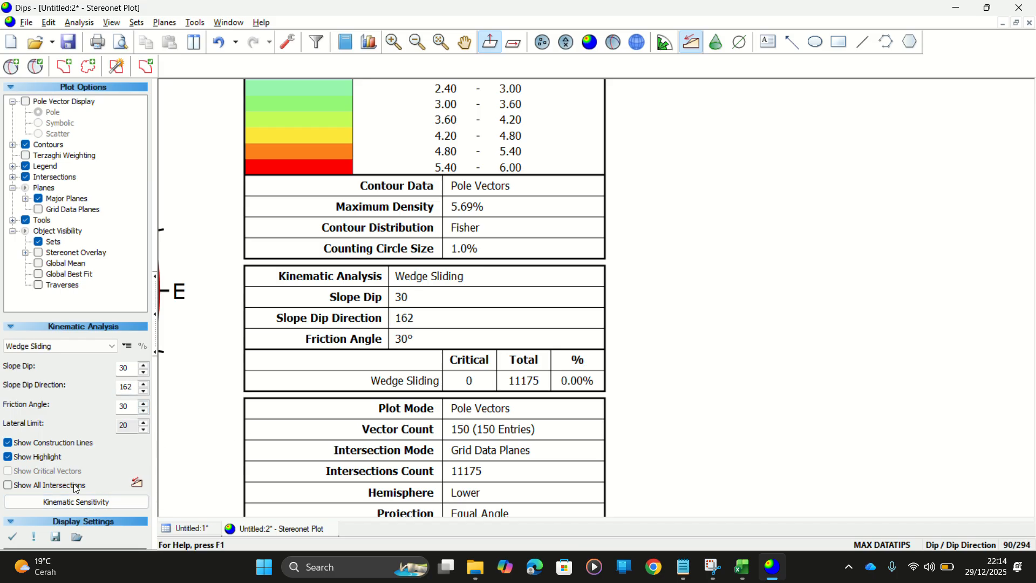
Set the slope dip to 47 for the wedge sliding analysis at dip direction 162
{"action": "left_click", "coordinate": [79, 501]}
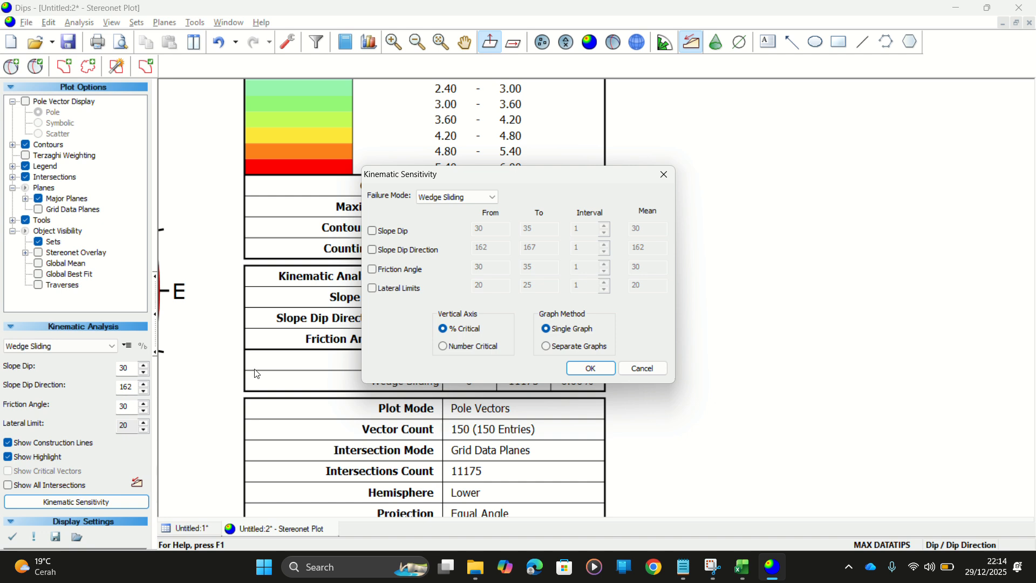
{"action": "left_click", "coordinate": [665, 174]}
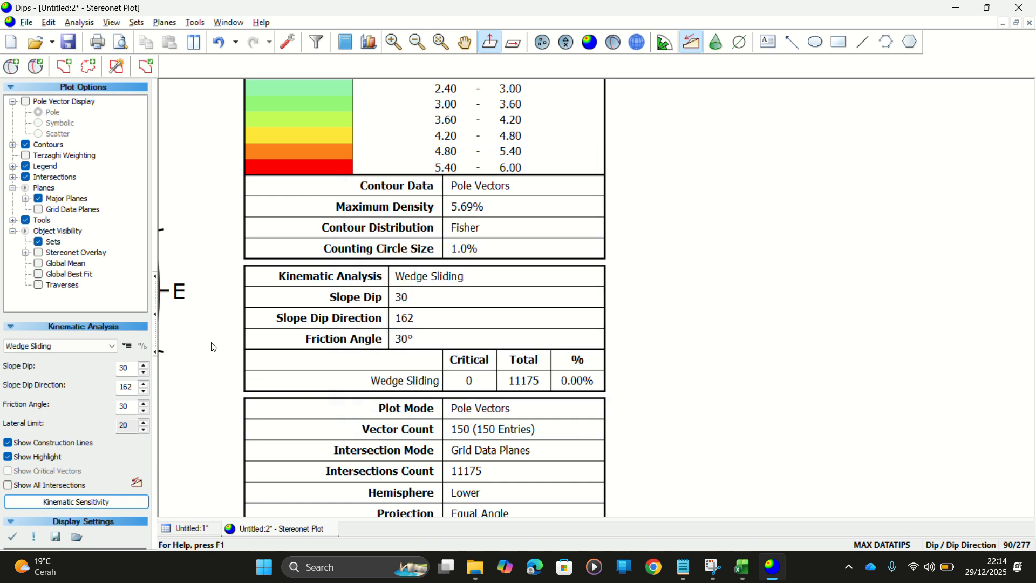
{"action": "double_click", "coordinate": [123, 368]}
{"action": "type", "text": "47"}
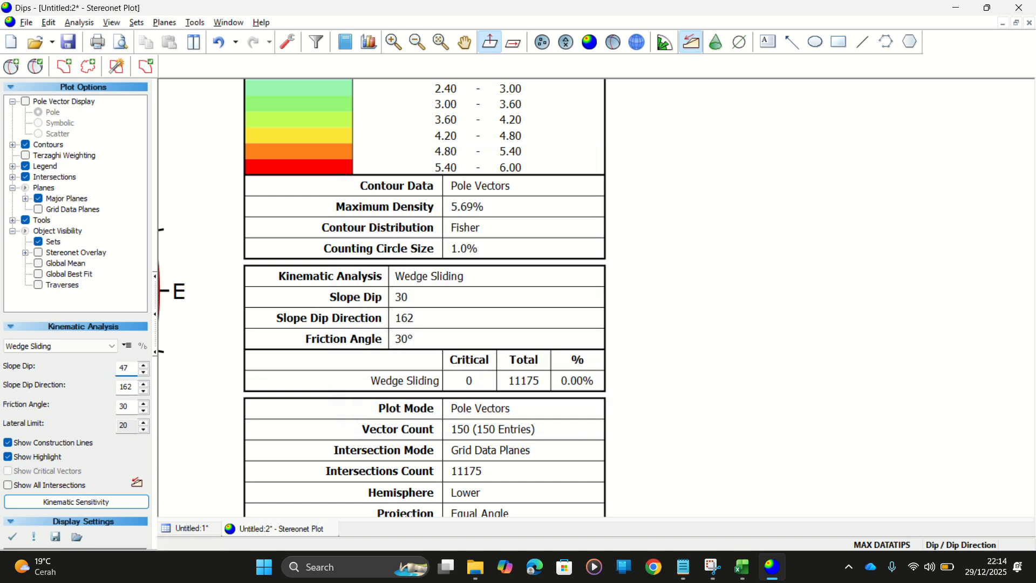
{"action": "key", "text": "Return"}
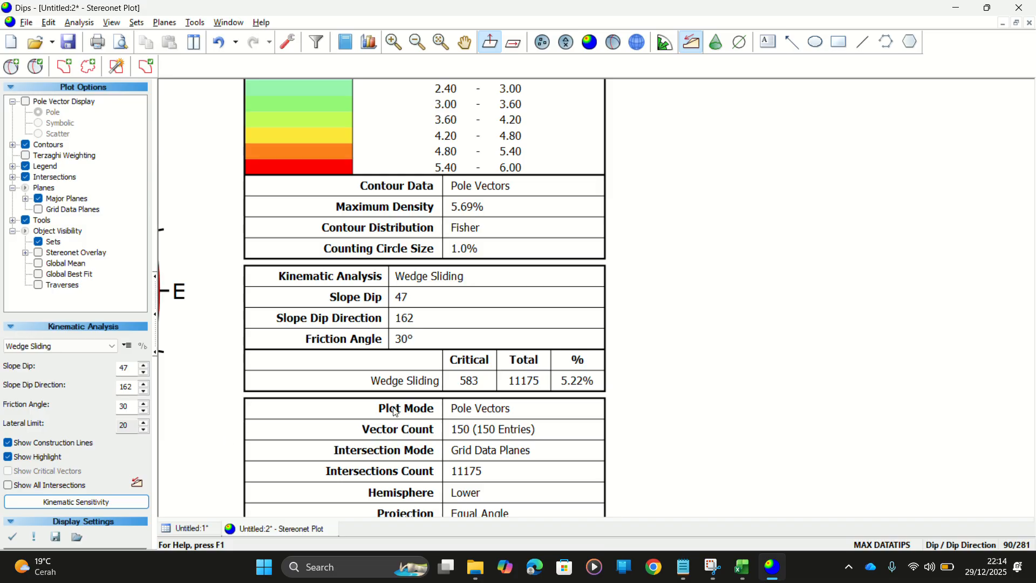
Run a wedge sliding kinematic sensitivity for slope dips from 0 to 52 at slope dip direction 162
{"action": "left_click", "coordinate": [95, 499]}
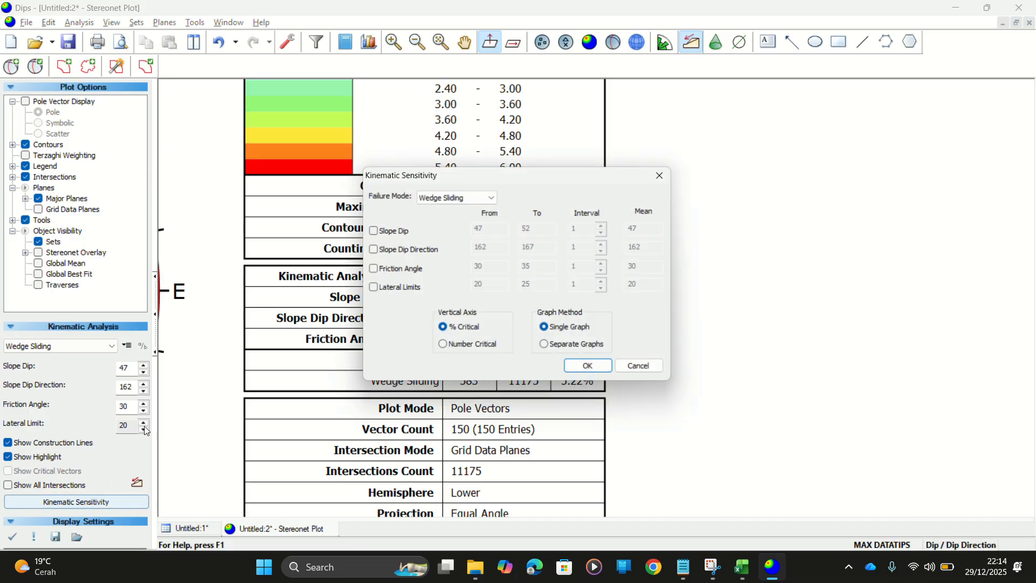
{"action": "left_click", "coordinate": [399, 250]}
{"action": "left_click", "coordinate": [389, 234]}
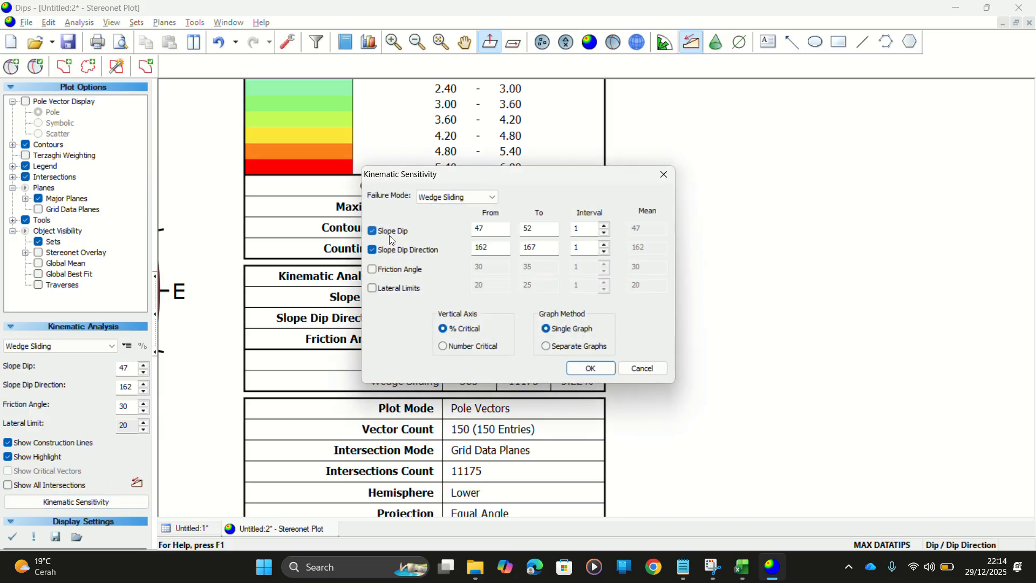
{"action": "left_click", "coordinate": [394, 252]}
{"action": "double_click", "coordinate": [500, 229]}
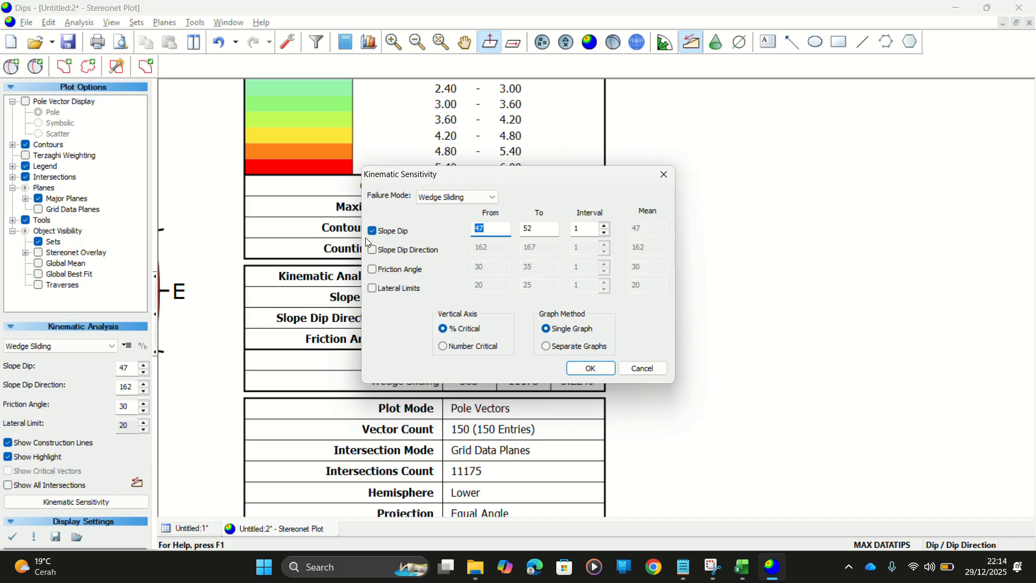
{"action": "type", "text": "0"}
{"action": "left_click", "coordinate": [590, 368]}
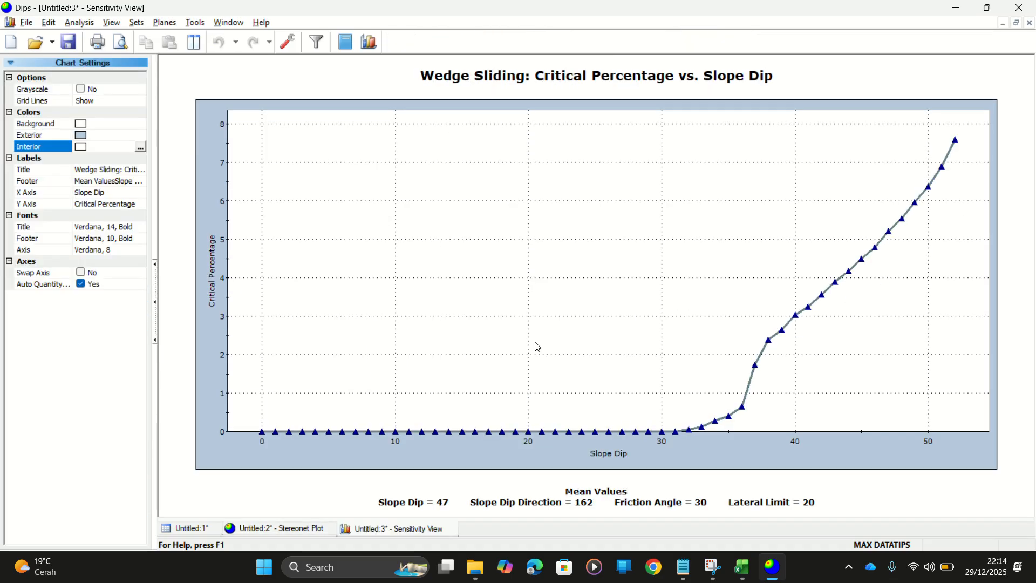
Read the critical percentage at a slope dip of 46 on the sensitivity chart for dip direction 162
{"action": "scroll", "coordinate": [352, 345], "scroll_direction": "up", "scroll_amount": 4}
{"action": "left_click_drag", "start_coordinate": [707, 259], "coordinate": [365, 300]}
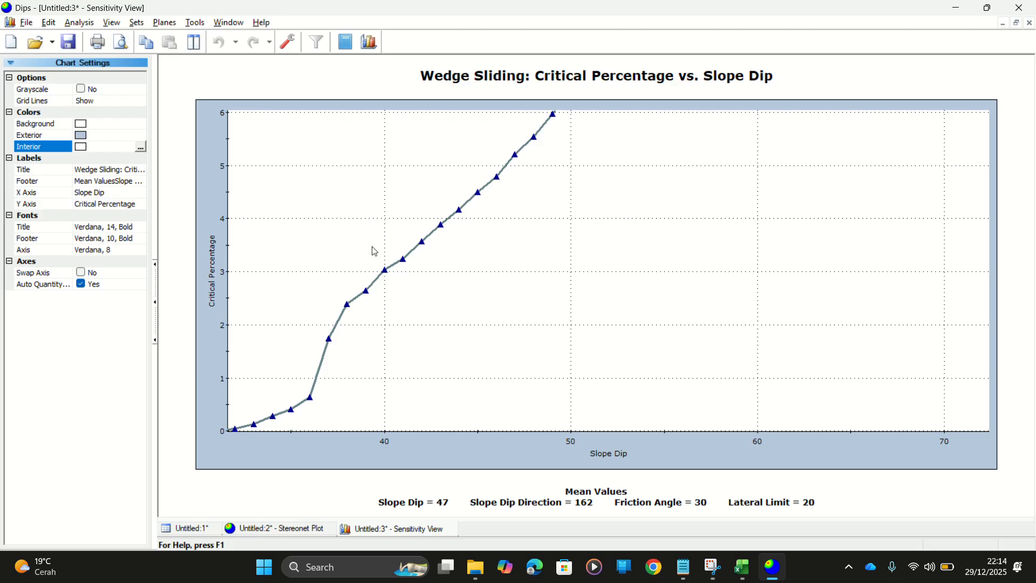
{"action": "scroll", "coordinate": [508, 156], "scroll_direction": "up", "scroll_amount": 2}
{"action": "left_click_drag", "start_coordinate": [476, 157], "coordinate": [451, 321]}
{"action": "mouse_move", "coordinate": [412, 295]}
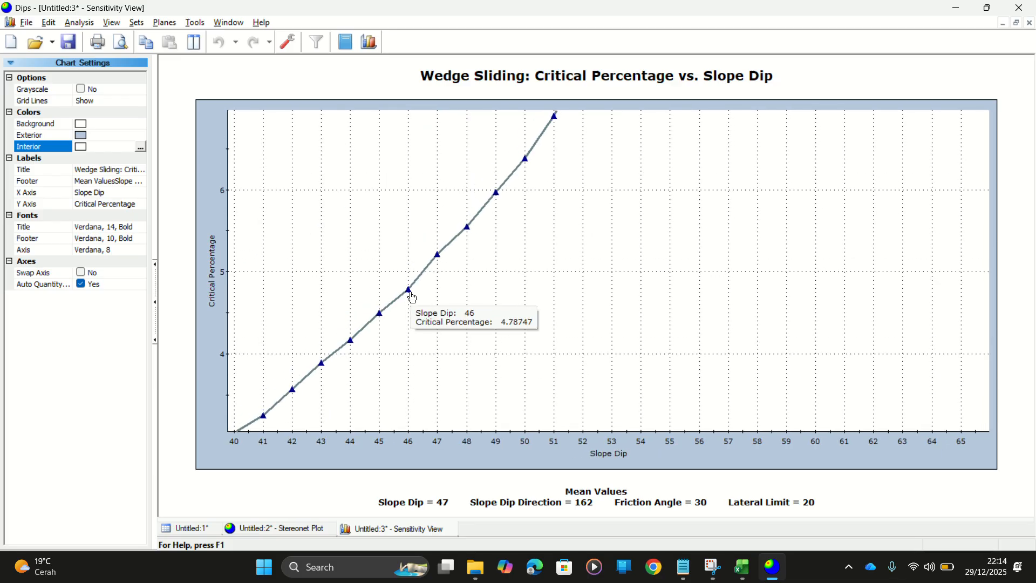
Switch to Excel and enter 46 as the recommended slope for the N 152°E - N 167°E wedge range
{"action": "key", "text": "alt+Tab"}
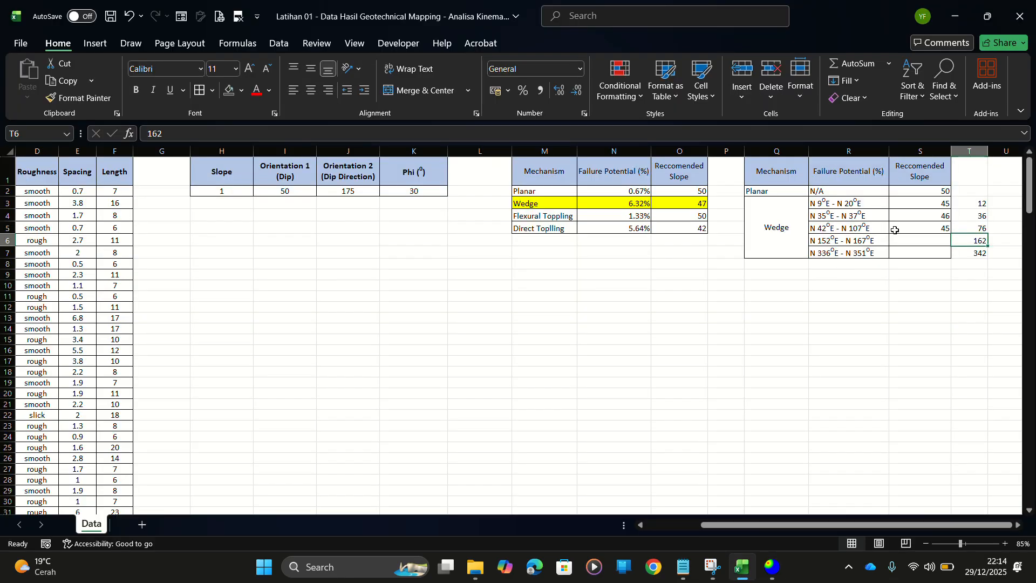
{"action": "left_click", "coordinate": [912, 237]}
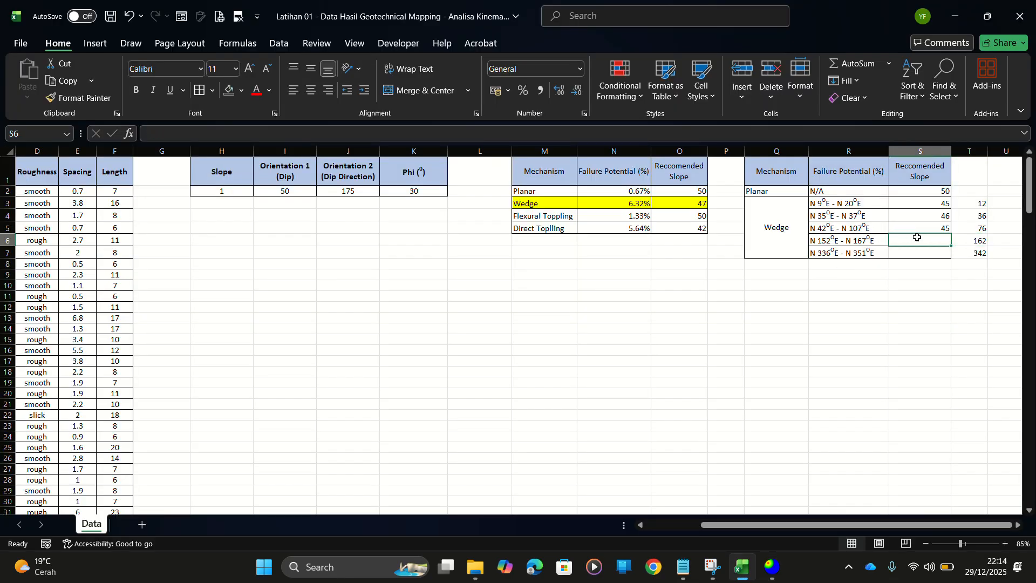
{"action": "type", "text": "46"}
{"action": "key", "text": "Return"}
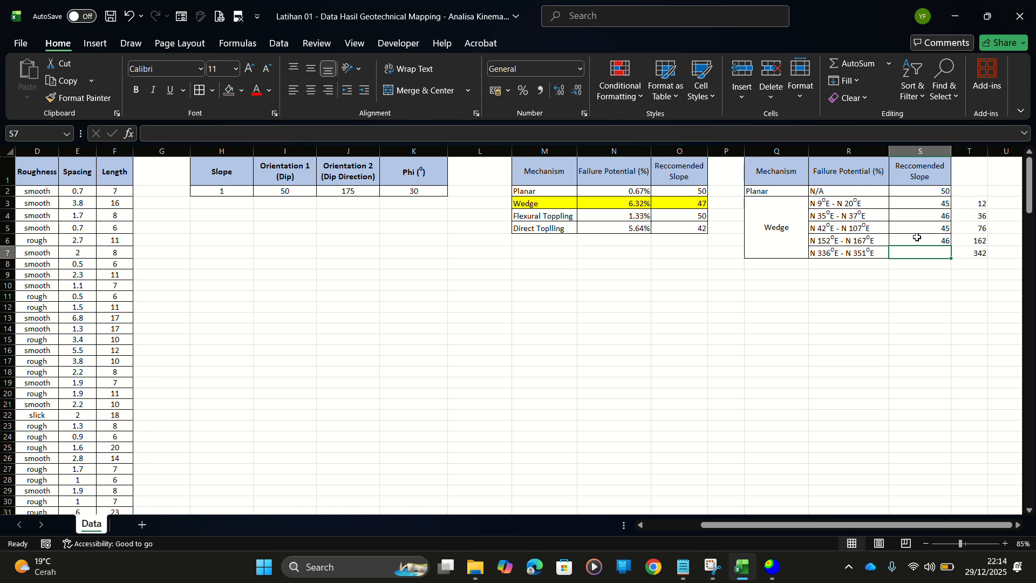
Check the peak direction of the N 336°E - N 351°E range in Excel, then return to Dips and close the sensitivity chart
{"action": "key", "text": "alt+Tab"}
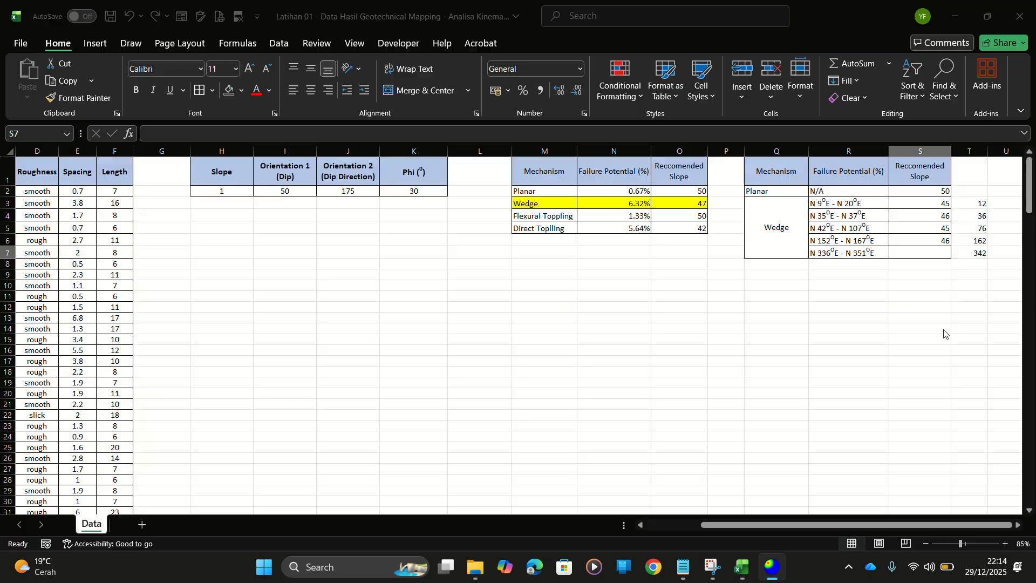
{"action": "left_click", "coordinate": [980, 251]}
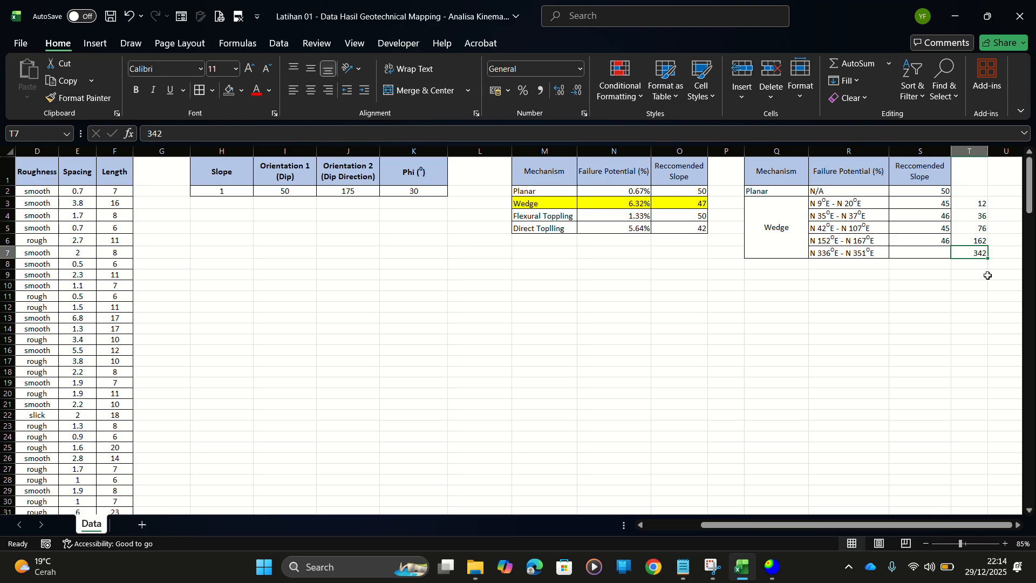
{"action": "key", "text": "alt+Tab"}
{"action": "scroll", "coordinate": [327, 357], "scroll_direction": "down", "scroll_amount": 6}
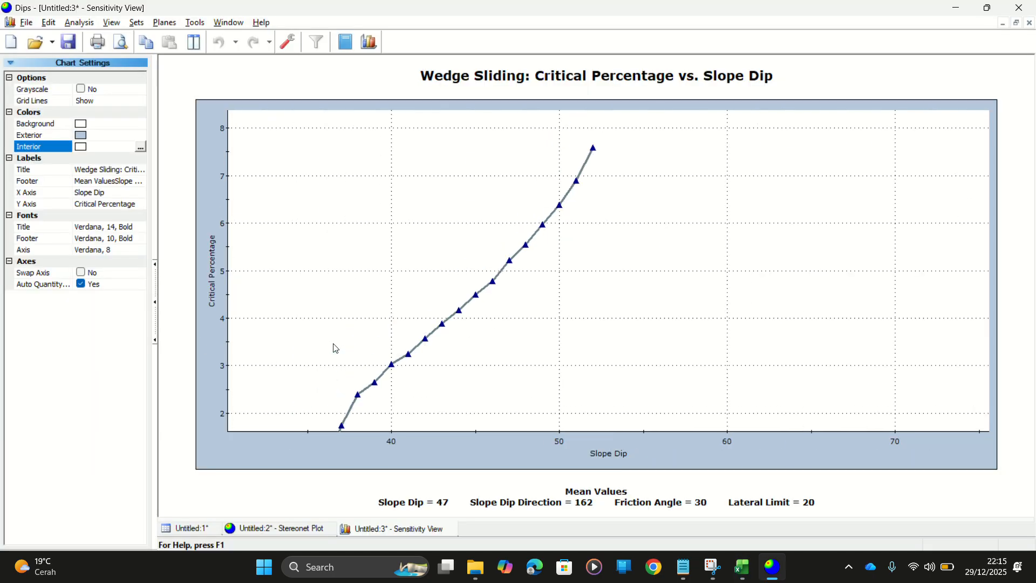
{"action": "left_click_drag", "start_coordinate": [347, 333], "coordinate": [522, 235]}
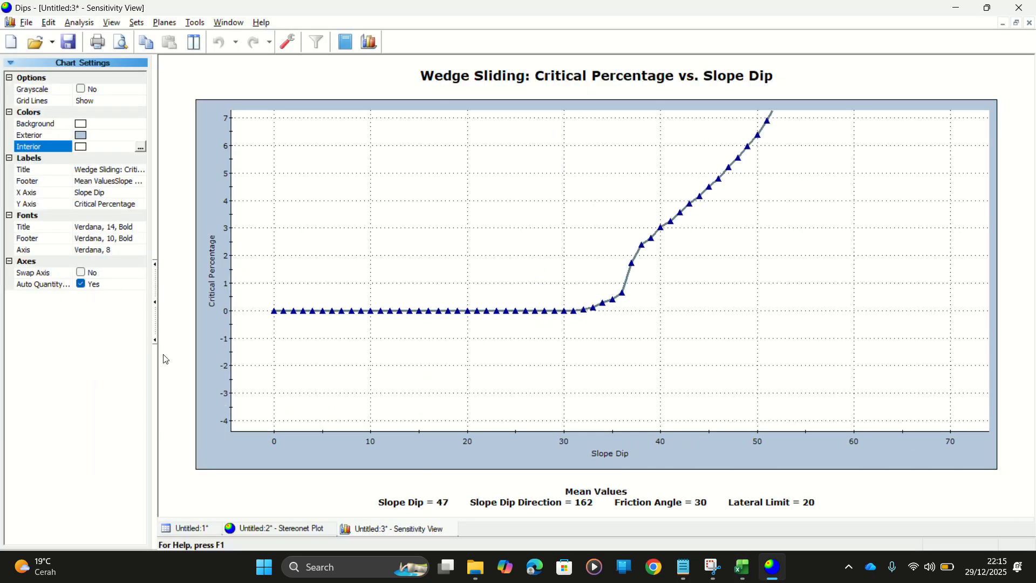
{"action": "left_click", "coordinate": [451, 529]}
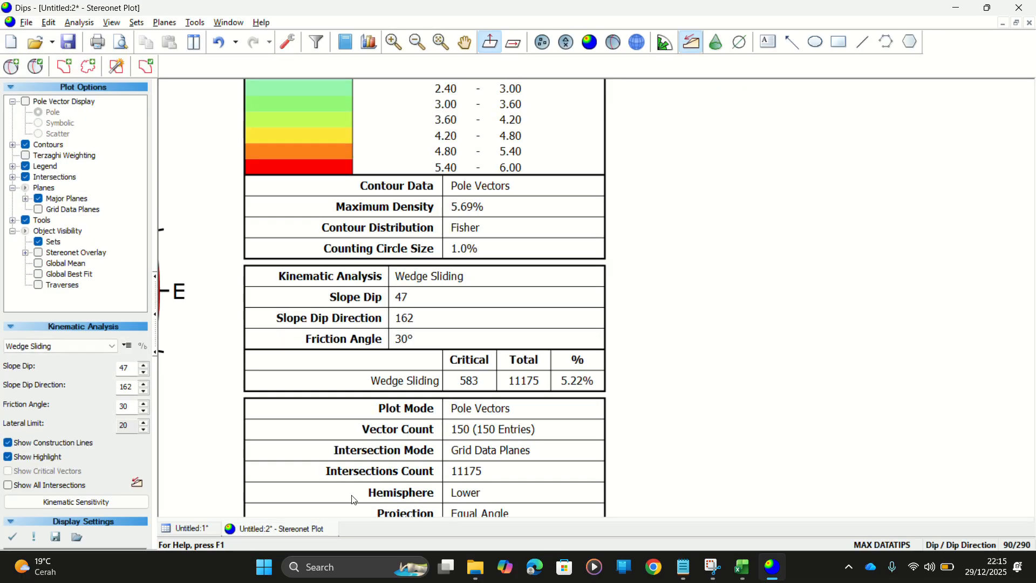
Run a wedge sliding kinematic sensitivity for slope dips from 0 to 52 at slope dip direction 342
{"action": "left_click_drag", "start_coordinate": [132, 388], "coordinate": [56, 395]}
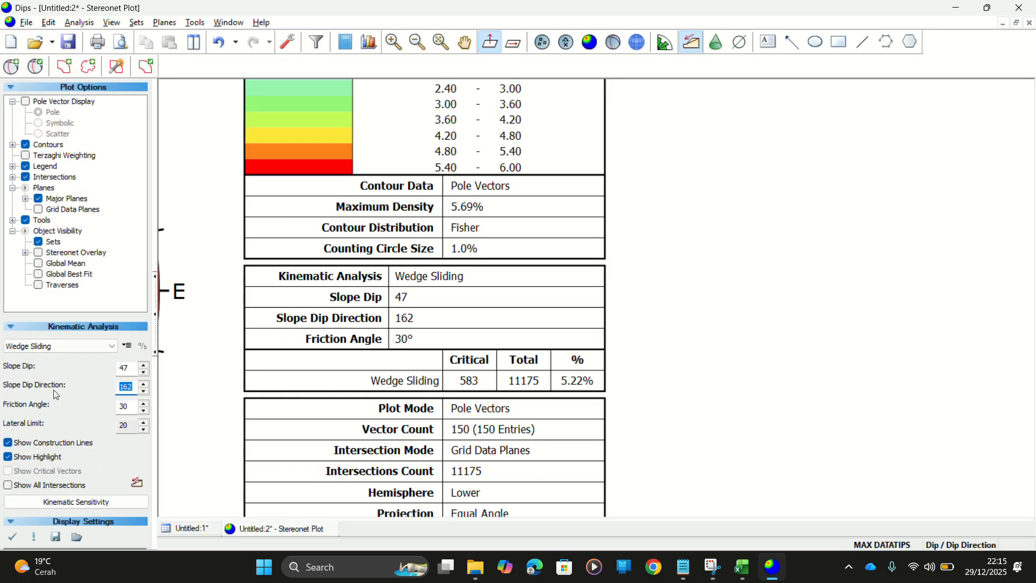
{"action": "type", "text": "342"}
{"action": "left_click", "coordinate": [63, 503]}
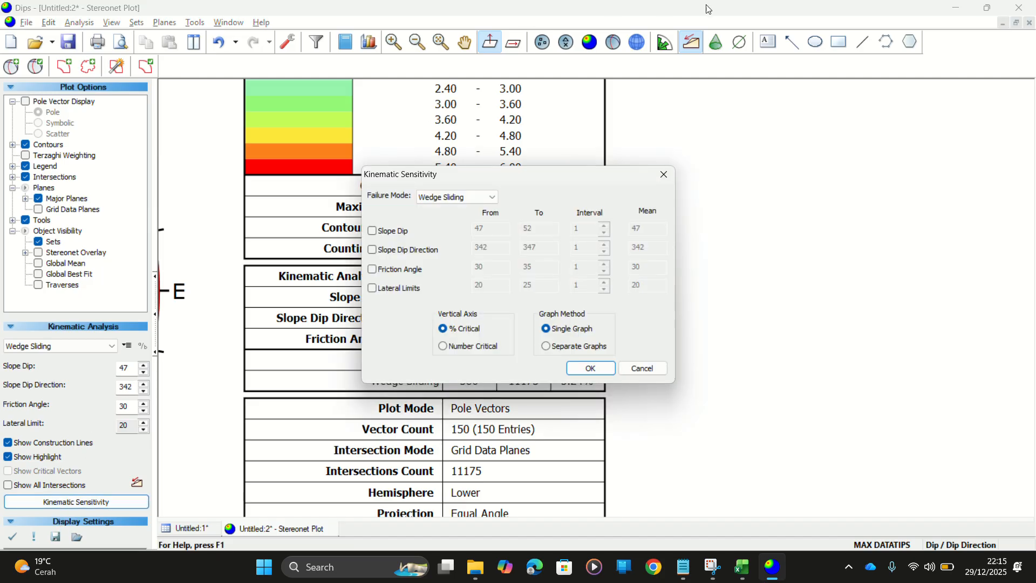
{"action": "left_click", "coordinate": [396, 232]}
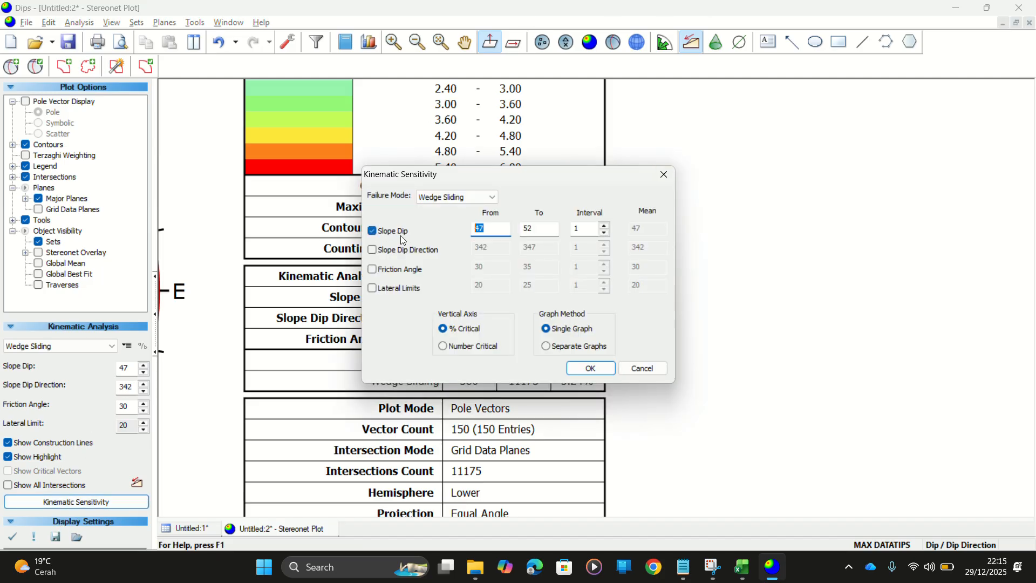
{"action": "type", "text": "0"}
{"action": "key", "text": "Tab"}
{"action": "key", "text": "Return"}
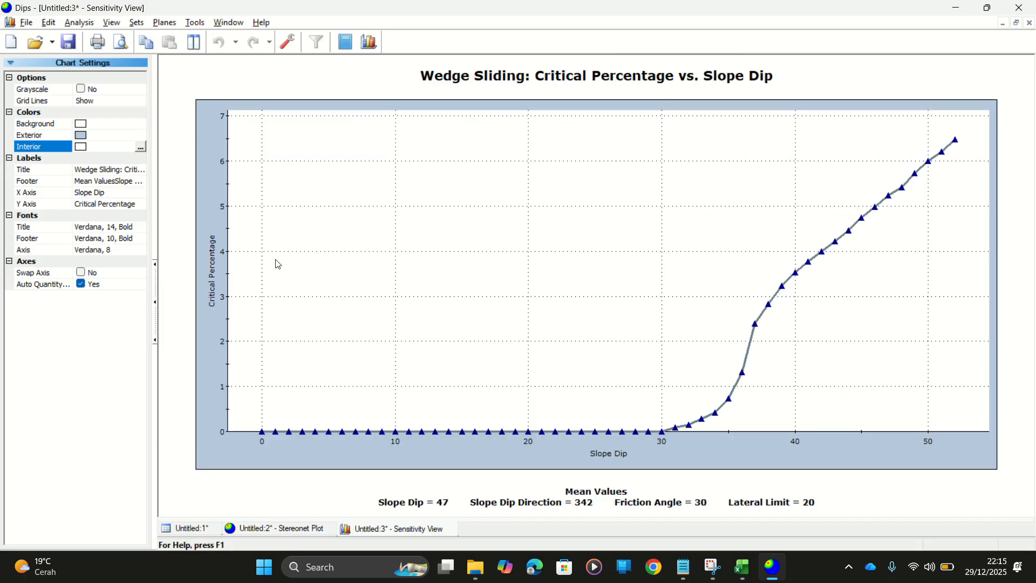
Read the critical percentages at slope dips of 46 and 45 on the sensitivity chart for dip direction 342
{"action": "scroll", "coordinate": [894, 229], "scroll_direction": "up", "scroll_amount": 4}
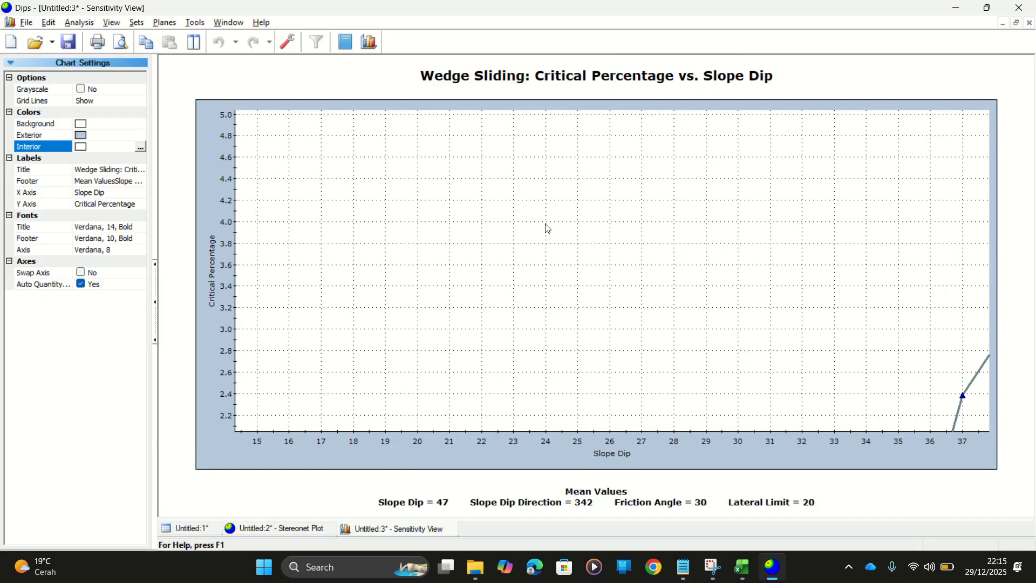
{"action": "scroll", "coordinate": [723, 284], "scroll_direction": "up", "scroll_amount": 1}
{"action": "left_click_drag", "start_coordinate": [723, 286], "coordinate": [374, 160]}
{"action": "left_click_drag", "start_coordinate": [633, 162], "coordinate": [225, 282]}
{"action": "mouse_move", "coordinate": [331, 238]}
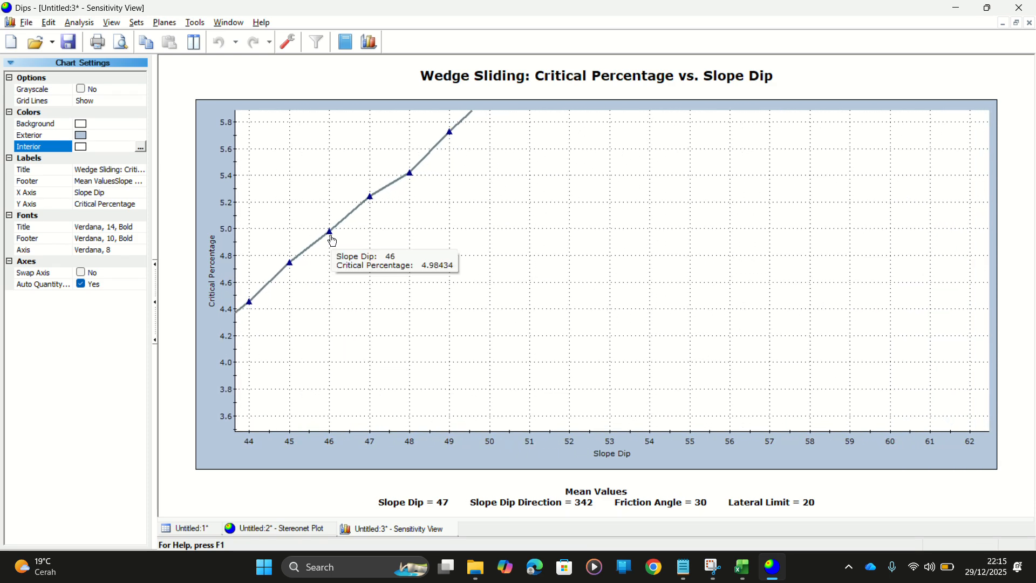
{"action": "scroll", "coordinate": [331, 237], "scroll_direction": "up", "scroll_amount": 1}
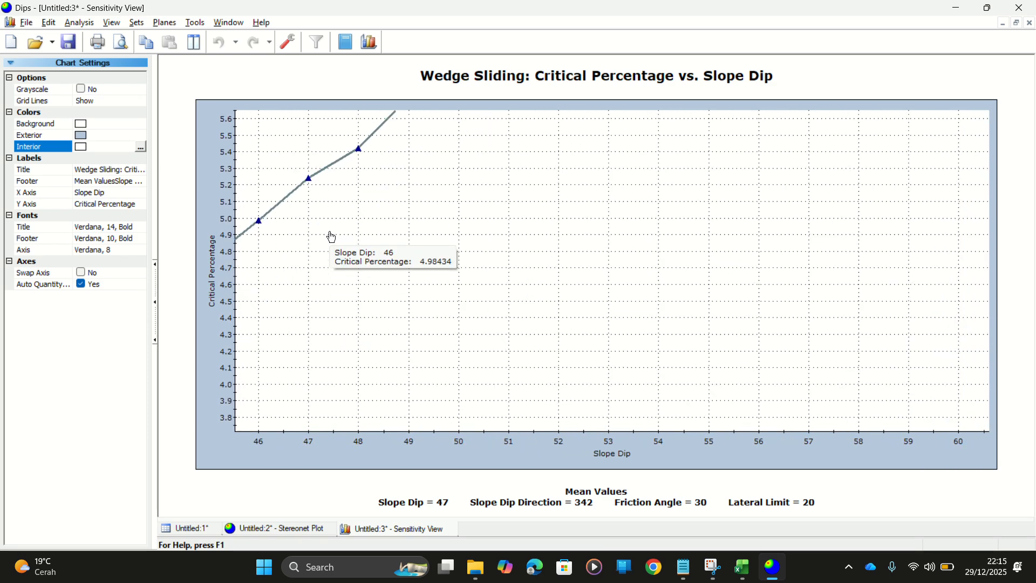
{"action": "scroll", "coordinate": [331, 237], "scroll_direction": "up", "scroll_amount": 1}
{"action": "left_click_drag", "start_coordinate": [307, 218], "coordinate": [657, 276]}
{"action": "mouse_move", "coordinate": [520, 275]}
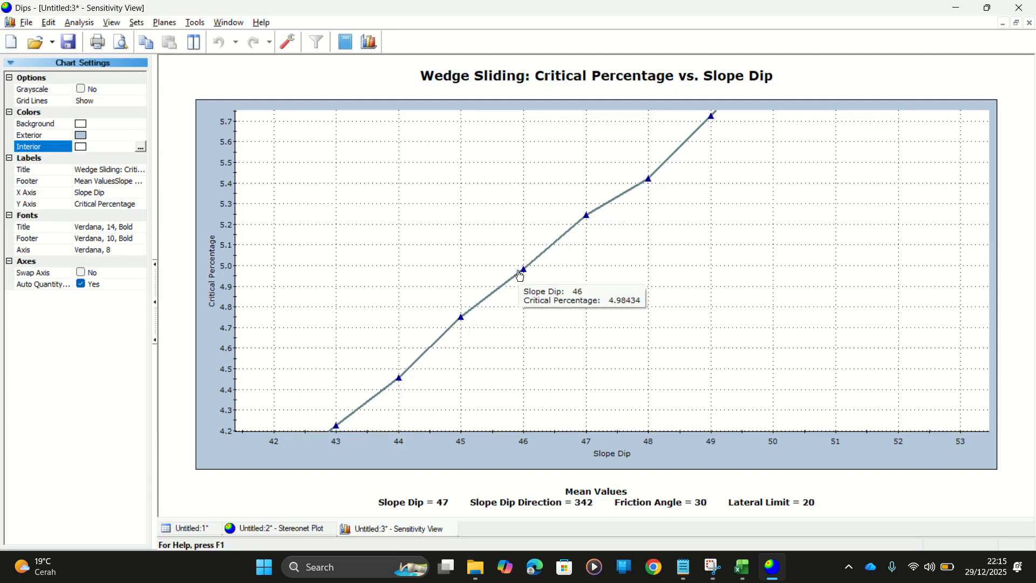
{"action": "scroll", "coordinate": [520, 276], "scroll_direction": "up", "scroll_amount": 3}
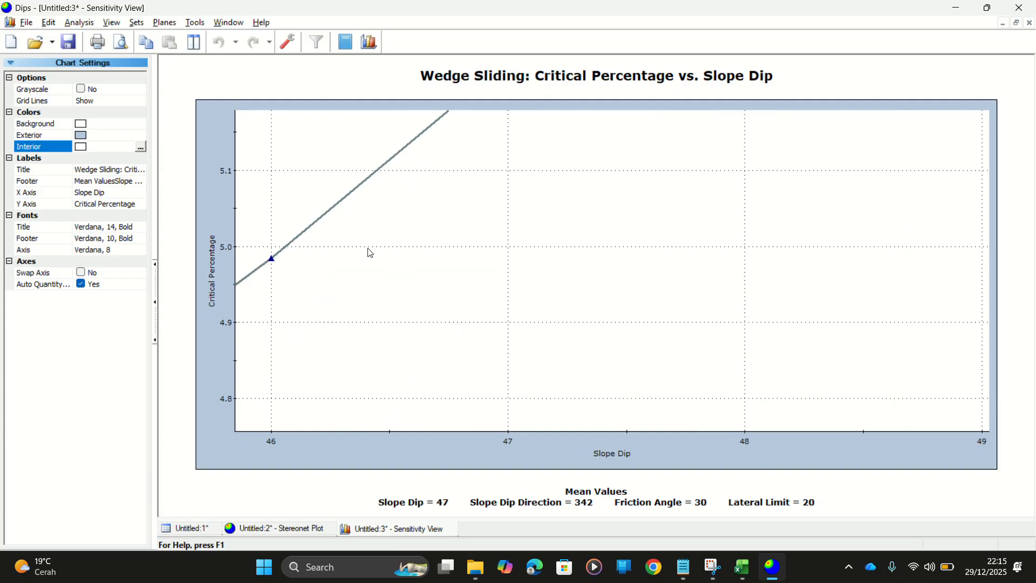
{"action": "left_click_drag", "start_coordinate": [371, 253], "coordinate": [650, 303]}
{"action": "mouse_move", "coordinate": [558, 312]}
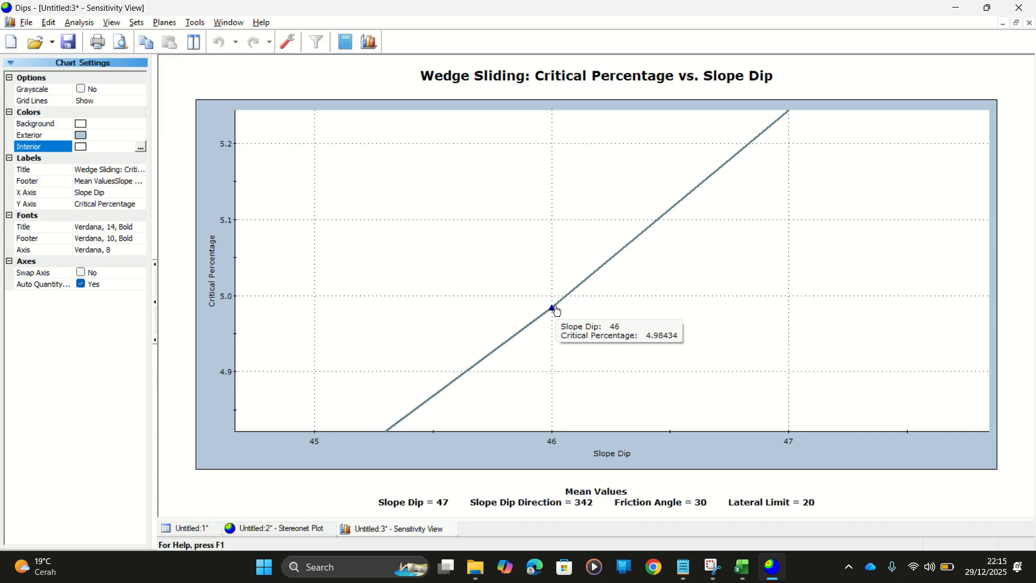
{"action": "scroll", "coordinate": [557, 311], "scroll_direction": "down", "scroll_amount": 1}
{"action": "mouse_move", "coordinate": [467, 279]}
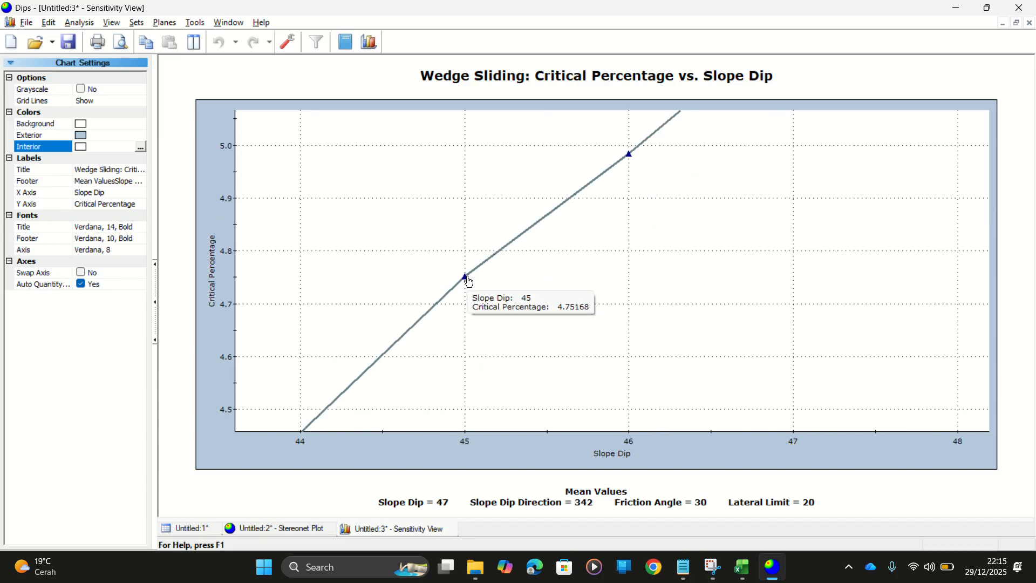
Switch to Excel and enter 45 as the recommended slope for the N 336°E - N 351°E wedge range
{"action": "key", "text": "alt+Tab"}
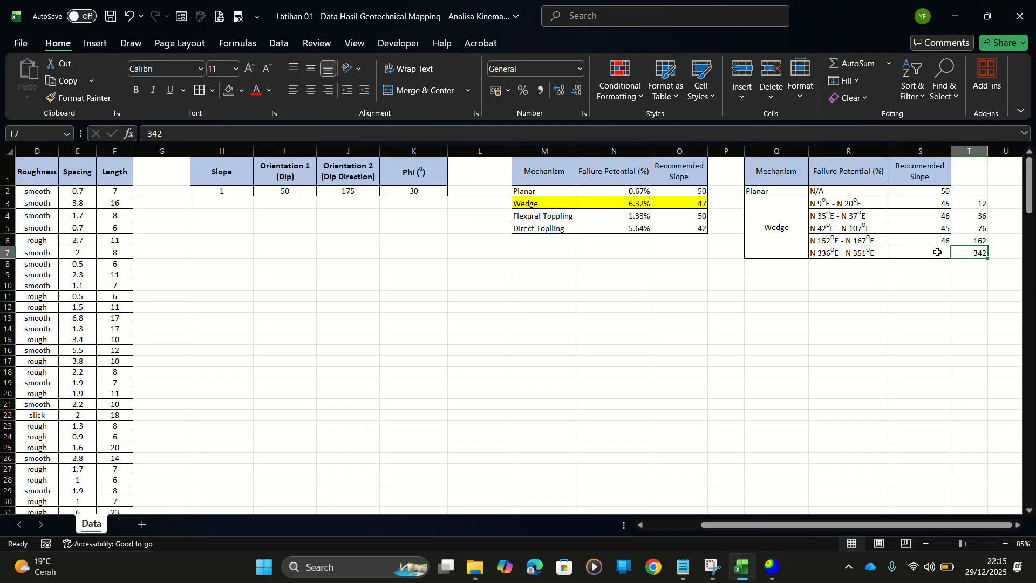
{"action": "left_click", "coordinate": [931, 253]}
{"action": "type", "text": "45"}
{"action": "scroll", "coordinate": [948, 276], "scroll_direction": "down", "scroll_amount": 10}
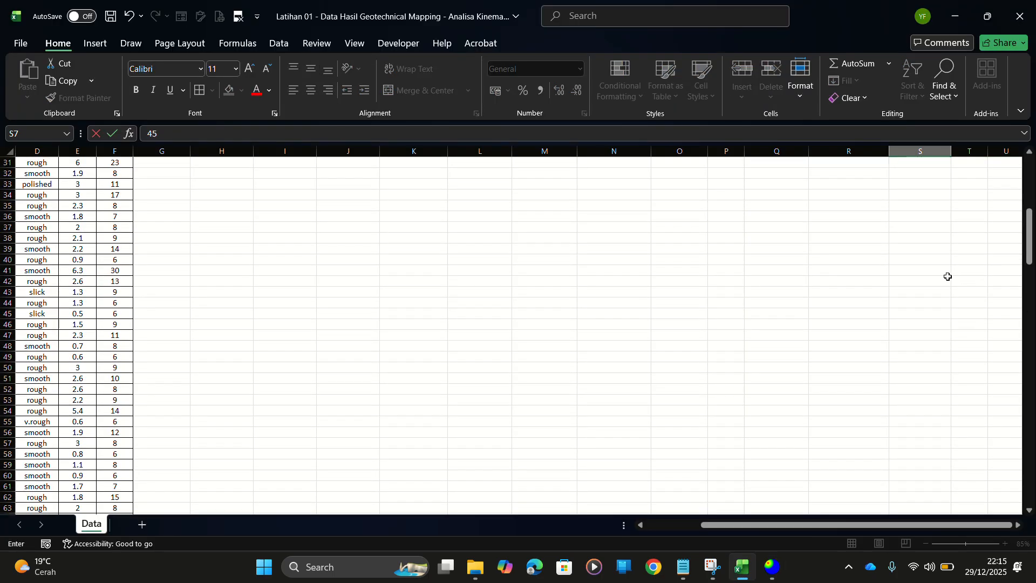
{"action": "left_click", "coordinate": [915, 284]}
{"action": "scroll", "coordinate": [910, 286], "scroll_direction": "down", "scroll_amount": 2}
{"action": "scroll", "coordinate": [909, 290], "scroll_direction": "up", "scroll_amount": 12}
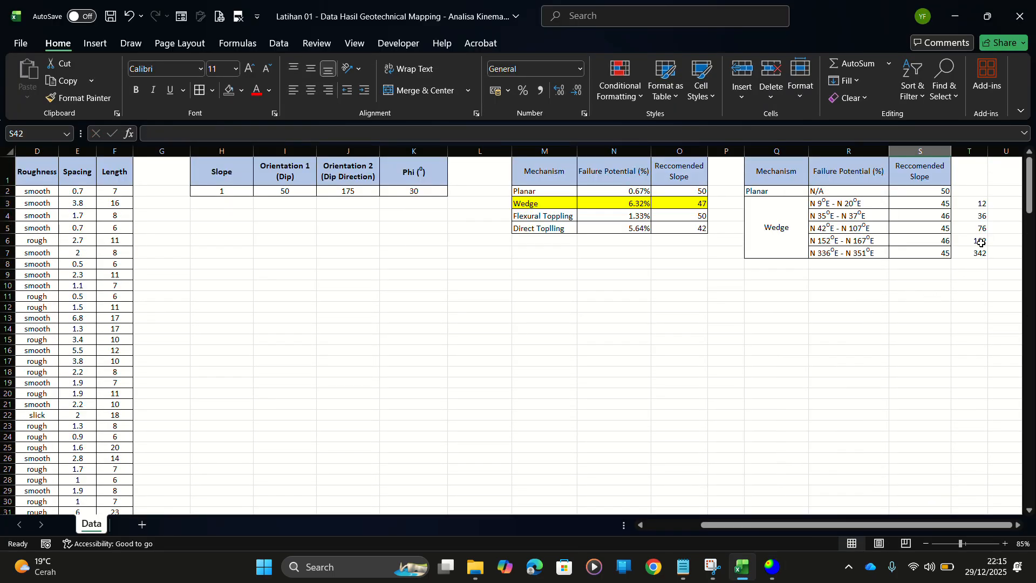
Clear the helper peak directions beside the wedge ranges in T3:U7
{"action": "left_click_drag", "start_coordinate": [1002, 199], "coordinate": [971, 252]}
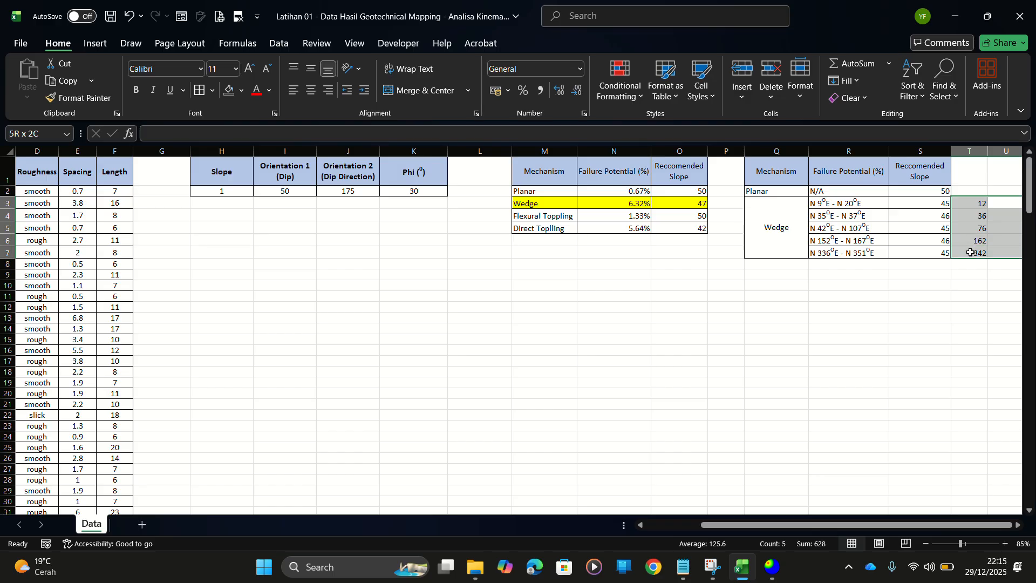
{"action": "key", "text": "Delete"}
{"action": "scroll", "coordinate": [962, 270], "scroll_direction": "right", "scroll_amount": 3}
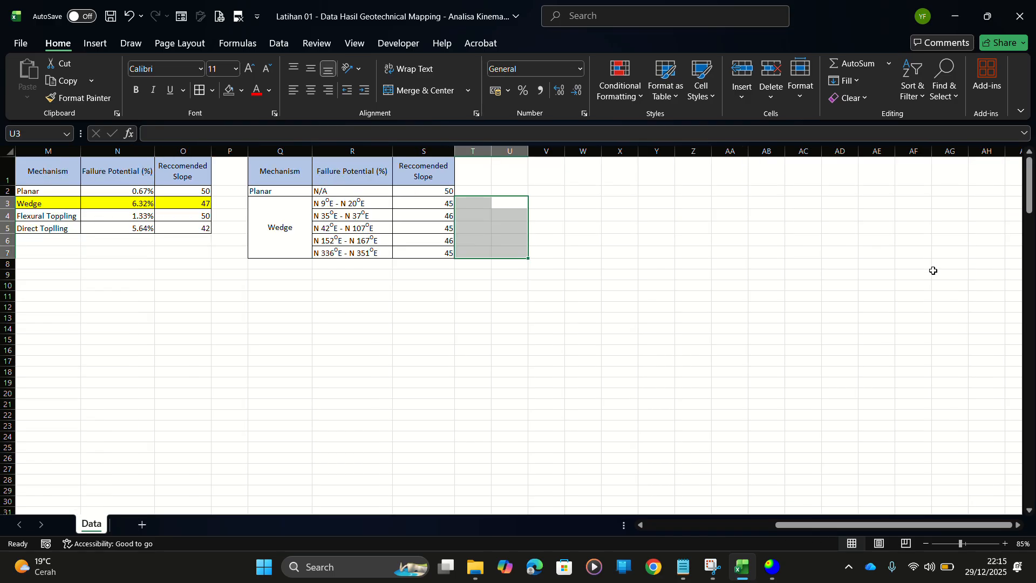
Review the planar entry and the recommended slopes of the wedge ranges in the second mechanism table
{"action": "left_click", "coordinate": [693, 241]}
{"action": "left_click", "coordinate": [279, 234]}
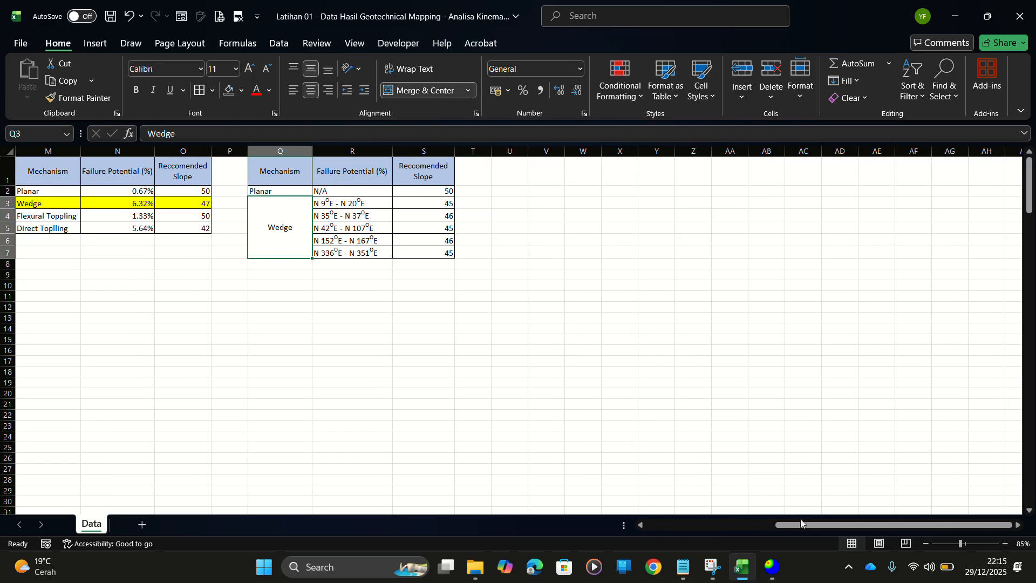
{"action": "left_click_drag", "start_coordinate": [801, 519], "coordinate": [747, 526]}
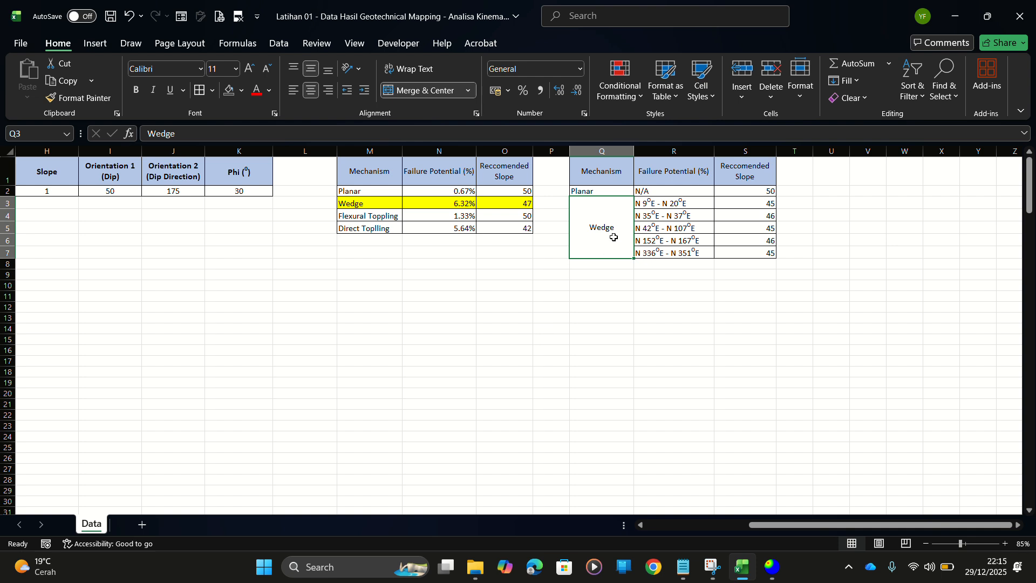
{"action": "left_click_drag", "start_coordinate": [594, 191], "coordinate": [687, 191]}
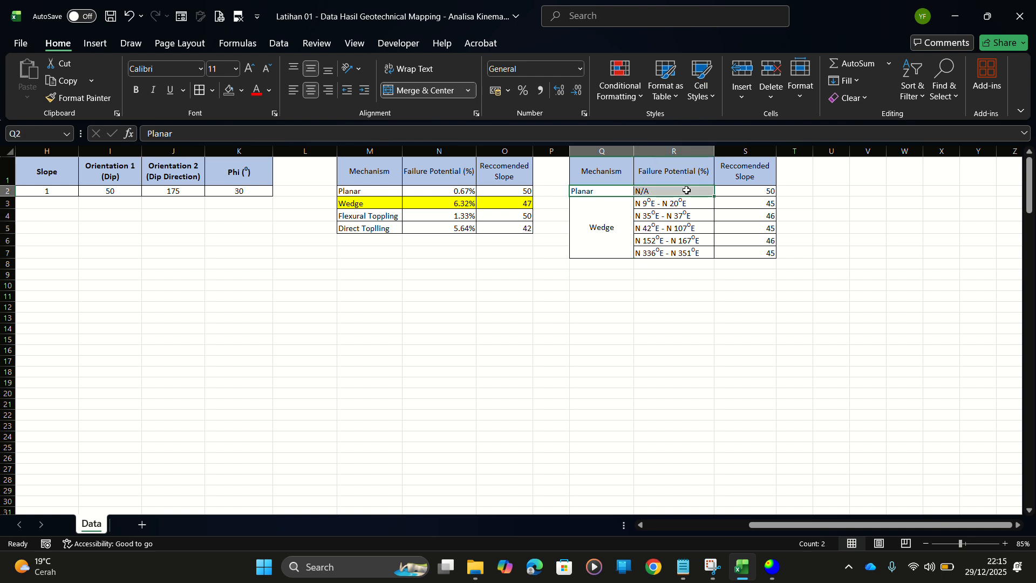
{"action": "left_click", "coordinate": [664, 296]}
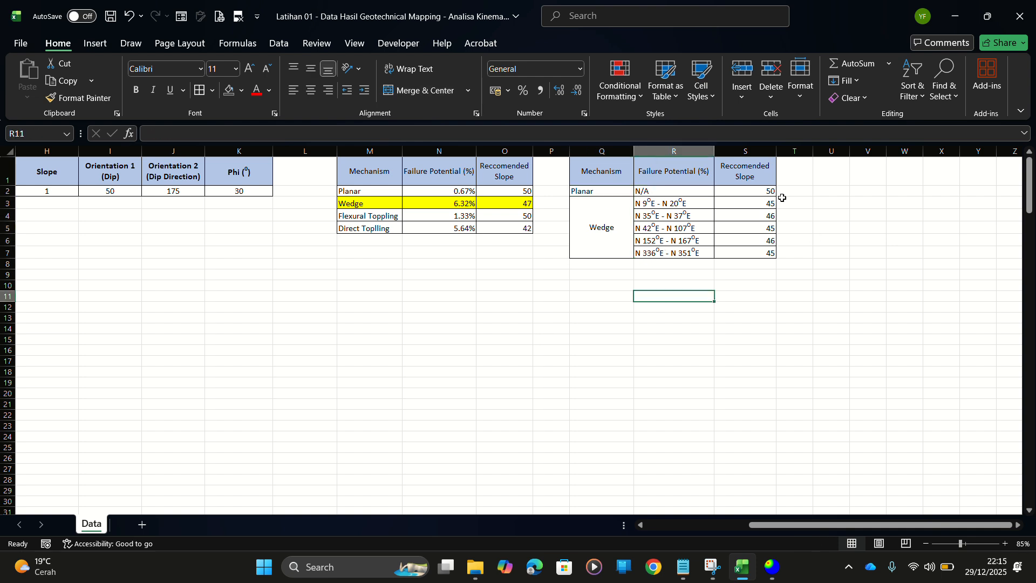
{"action": "left_click_drag", "start_coordinate": [745, 203], "coordinate": [747, 252]}
{"action": "left_click", "coordinate": [745, 339]}
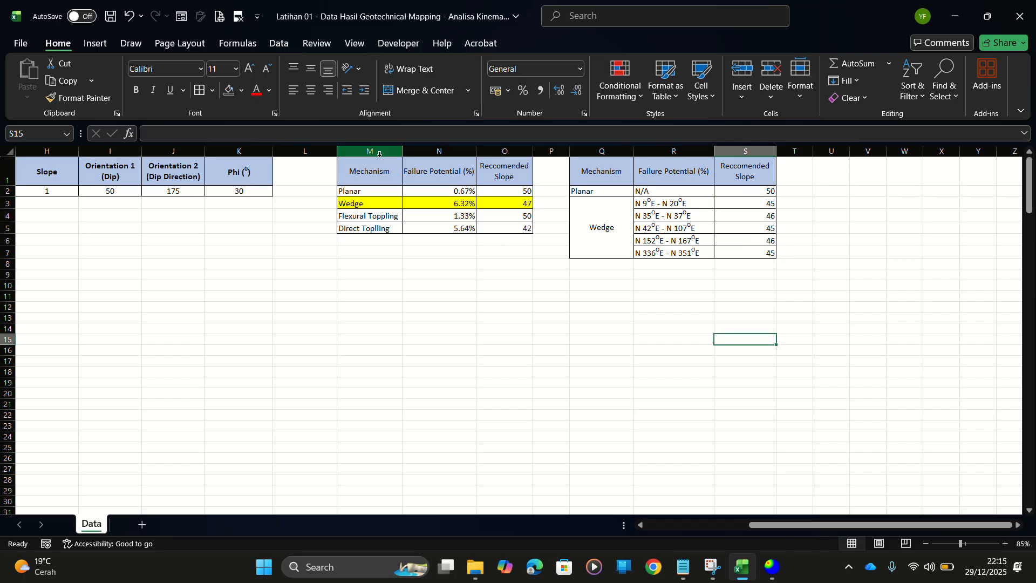
Remove the yellow fill from the Wedge row of the first mechanism table and highlight its Flexural Toppling row in yellow
{"action": "left_click_drag", "start_coordinate": [363, 212], "coordinate": [491, 195]}
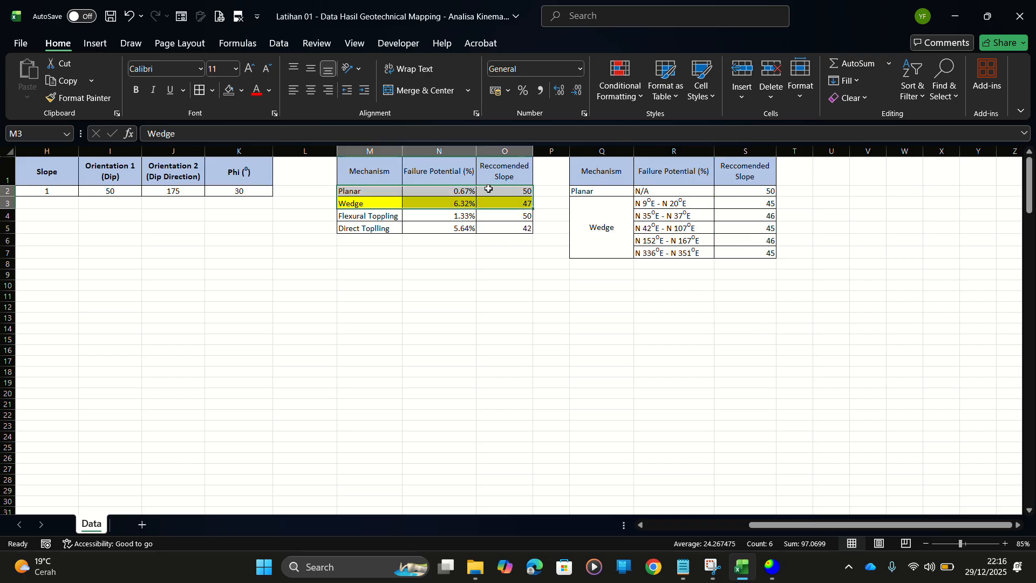
{"action": "left_click", "coordinate": [492, 192]}
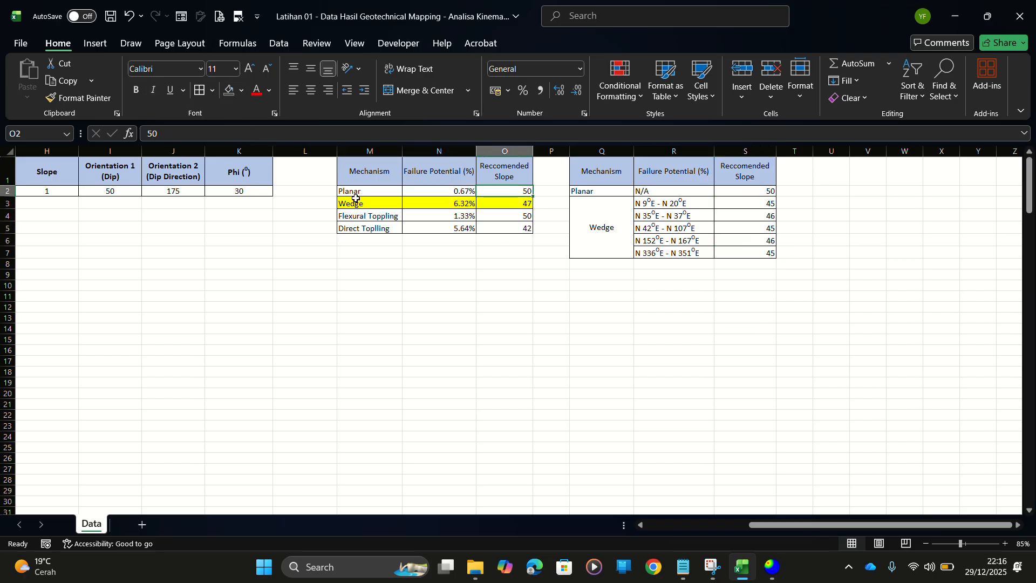
{"action": "left_click_drag", "start_coordinate": [354, 203], "coordinate": [505, 203]}
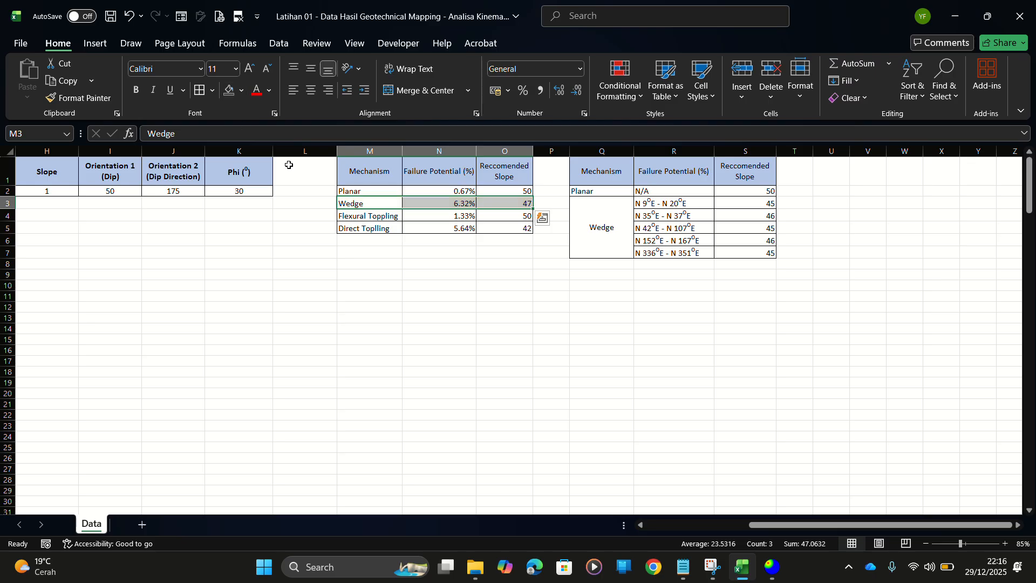
{"action": "left_click_drag", "start_coordinate": [356, 215], "coordinate": [514, 215]}
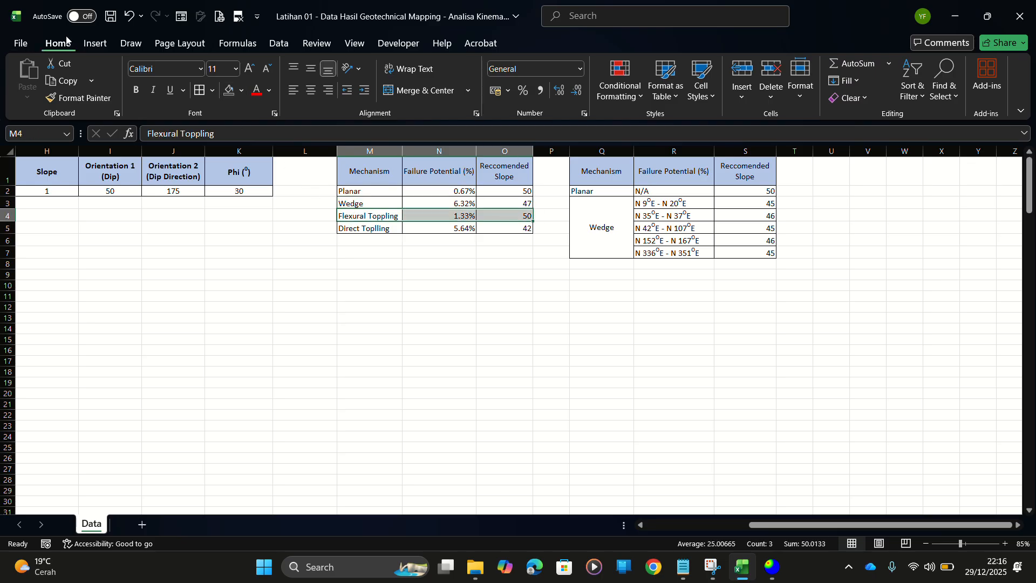
{"action": "left_click", "coordinate": [241, 91]}
{"action": "left_click", "coordinate": [276, 264]}
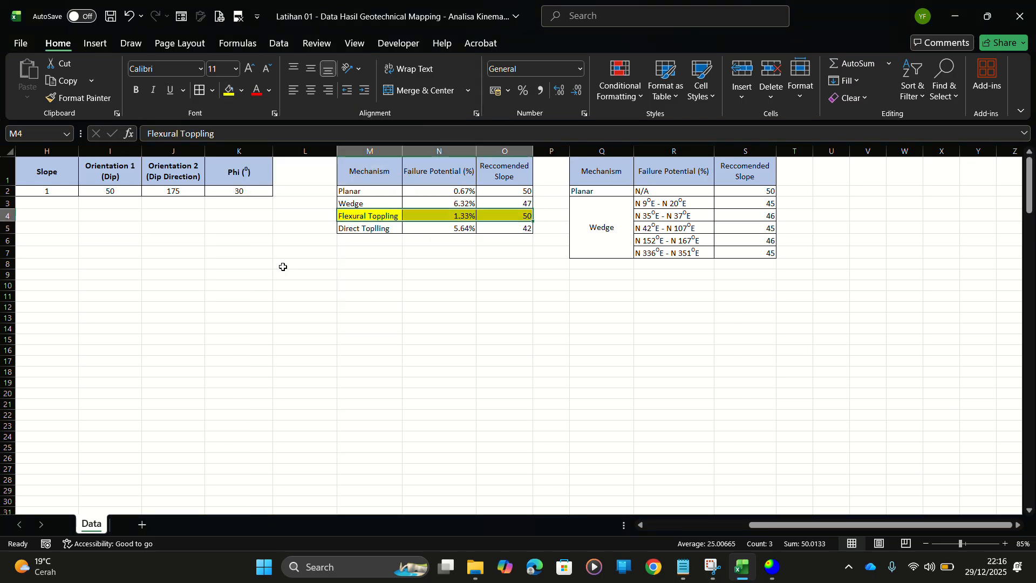
Copy the Flexural Toppling row into the second mechanism table at Q8 and remove the fill from the copy
{"action": "key", "text": "ctrl+c"}
{"action": "left_click", "coordinate": [598, 264]}
{"action": "key", "text": "ctrl+v"}
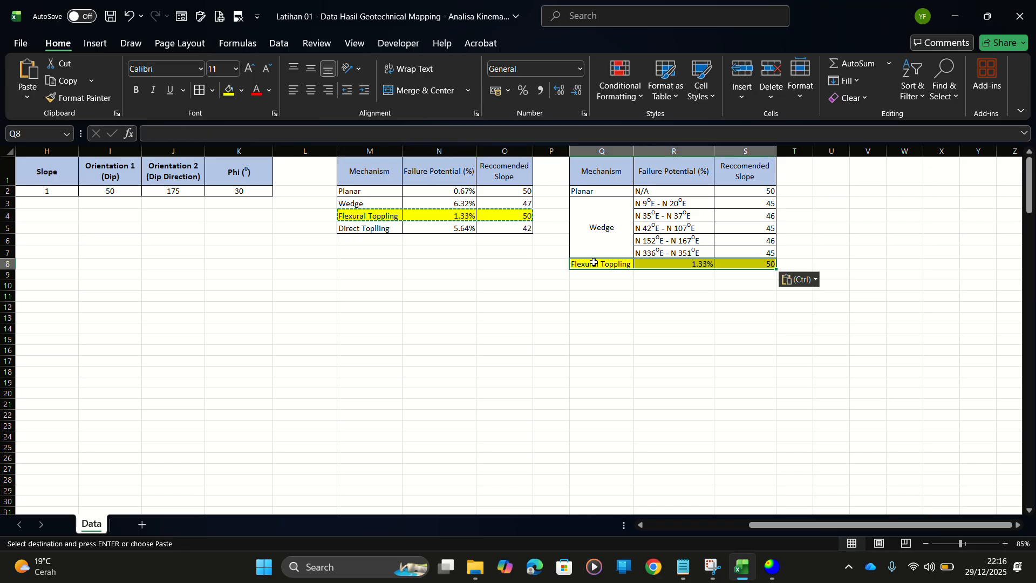
{"action": "left_click", "coordinate": [241, 91]}
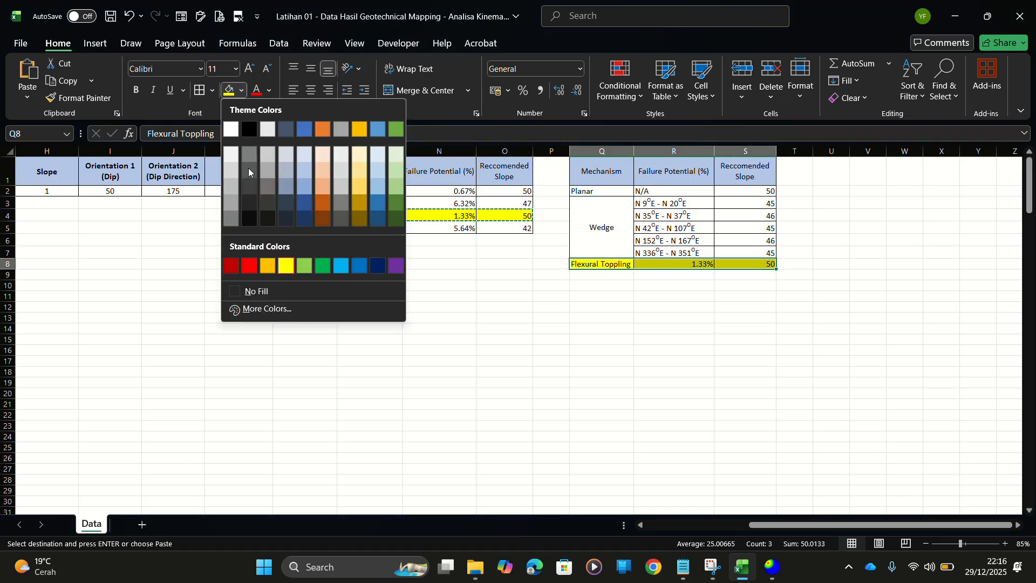
{"action": "left_click", "coordinate": [263, 292]}
{"action": "left_click", "coordinate": [707, 329]}
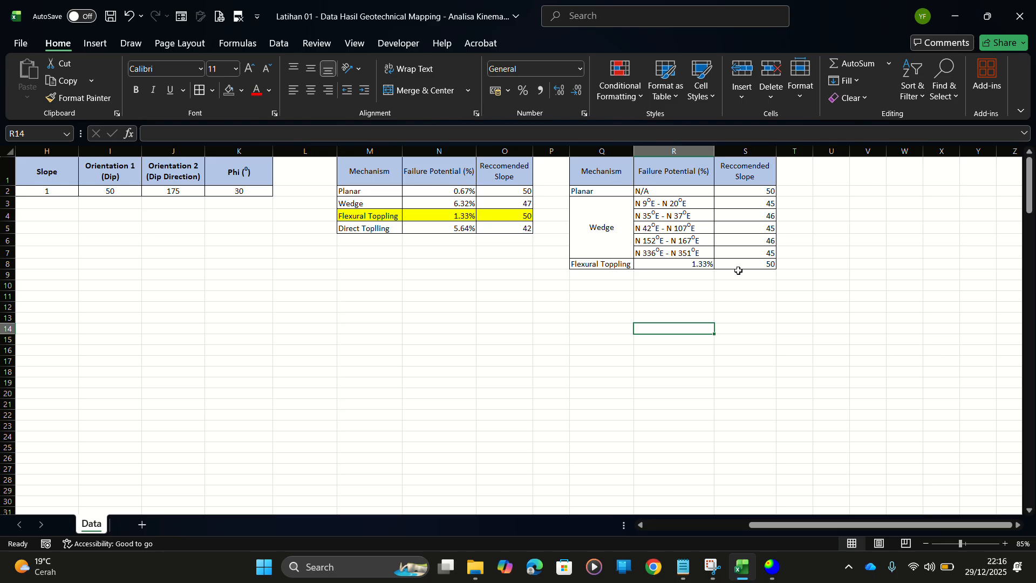
Clear the copied failure potential of Flexural Toppling in R8
{"action": "left_click", "coordinate": [696, 252]}
{"action": "left_click", "coordinate": [697, 264]}
{"action": "key", "text": "Delete"}
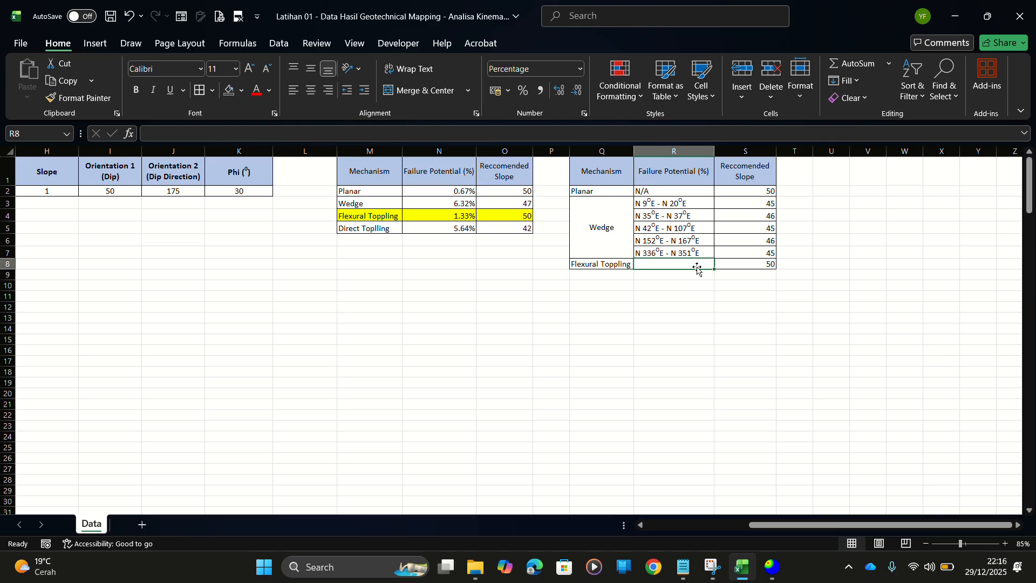
Switch to Dips, close the wedge sensitivity chart and set the slope dip to 50
{"action": "key", "text": "alt+Tab"}
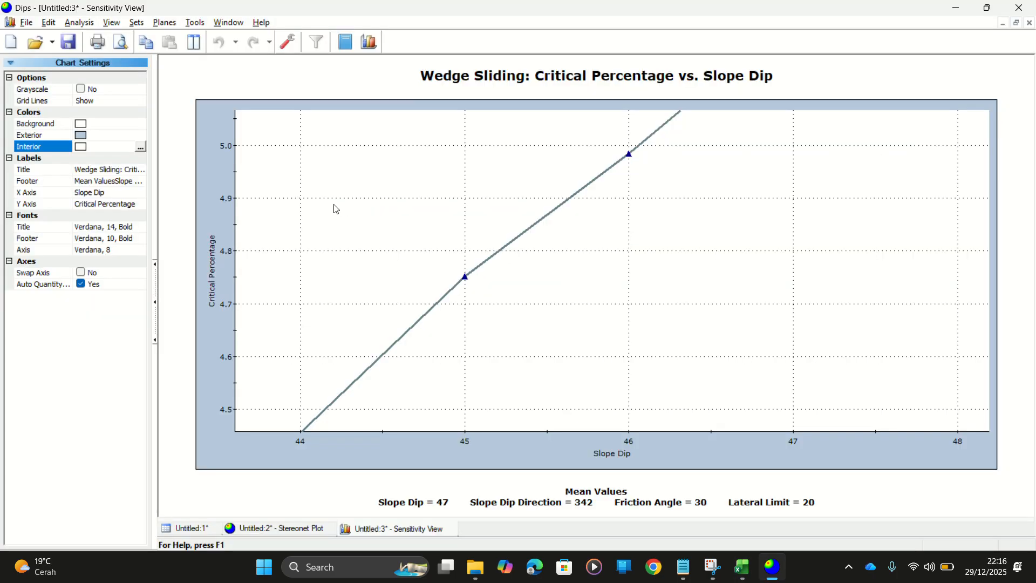
{"action": "left_click", "coordinate": [453, 528]}
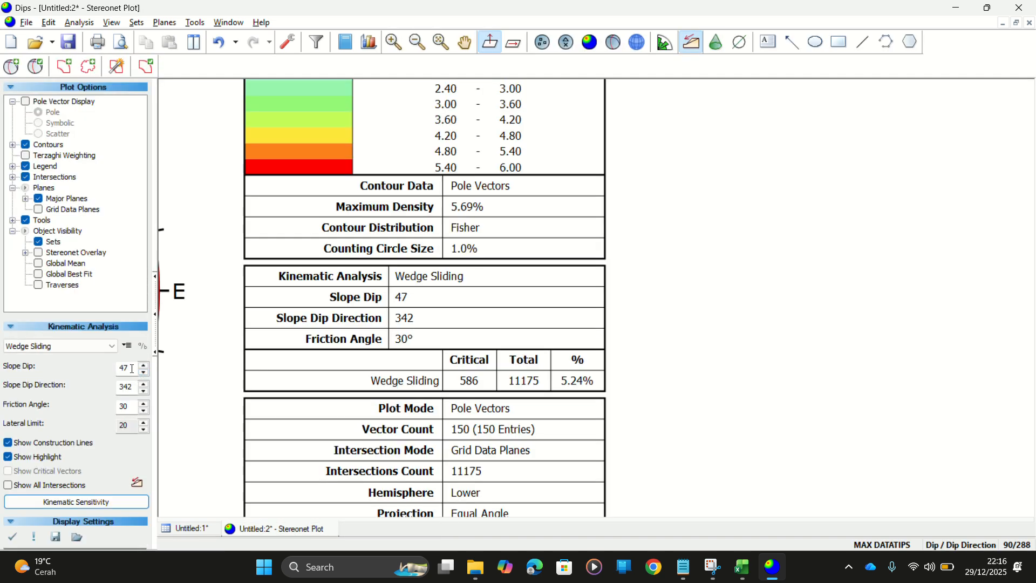
{"action": "left_click_drag", "start_coordinate": [131, 370], "coordinate": [1, 353]}
{"action": "type", "text": "50"}
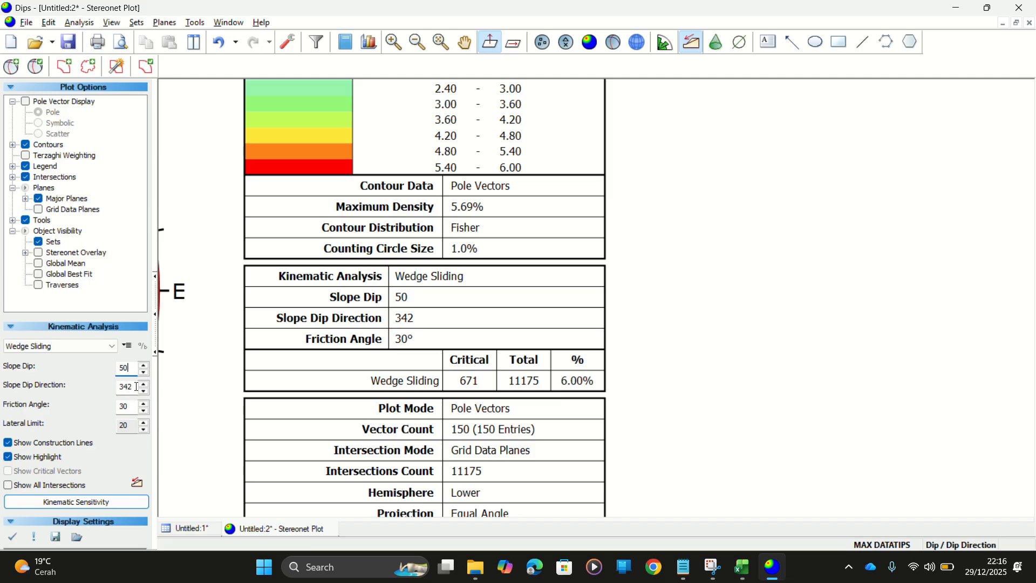
Run a Flexural Toppling kinematic sensitivity analysis varying the slope dip direction from 0 to 359
{"action": "left_click", "coordinate": [86, 345]}
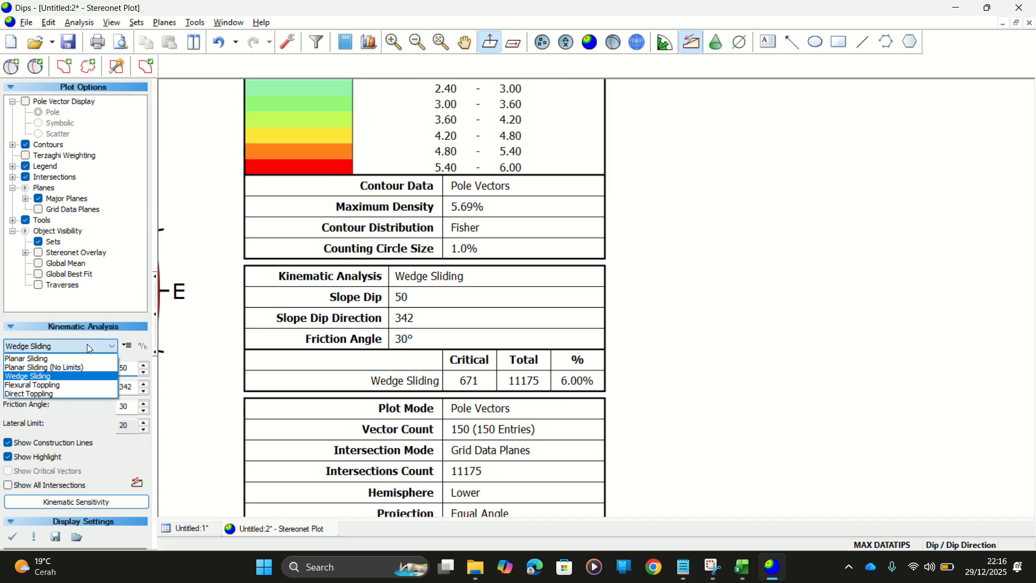
{"action": "left_click", "coordinate": [75, 384]}
{"action": "left_click", "coordinate": [110, 497]}
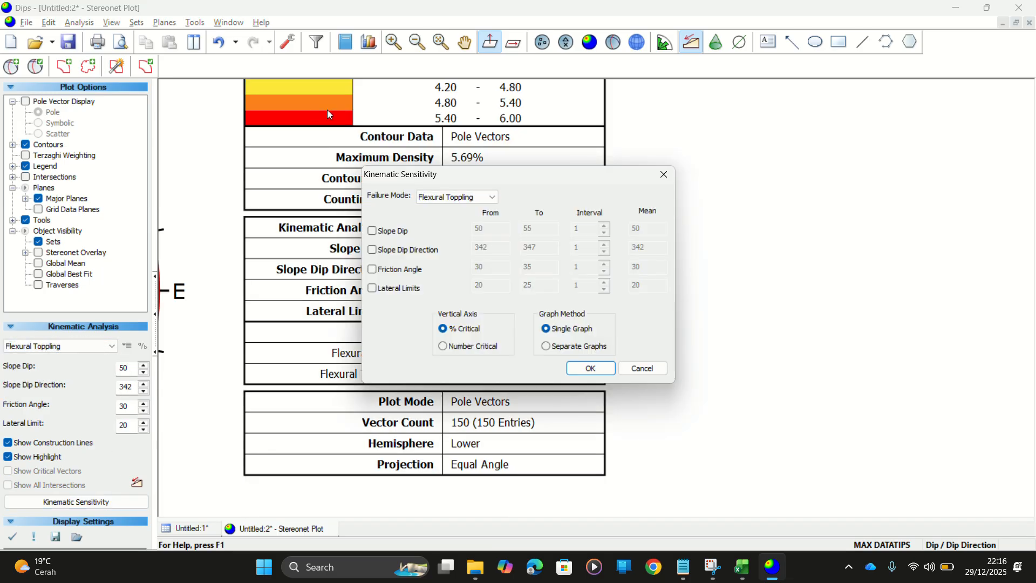
{"action": "left_click", "coordinate": [422, 251]}
{"action": "double_click", "coordinate": [484, 247]}
{"action": "type", "text": "0"}
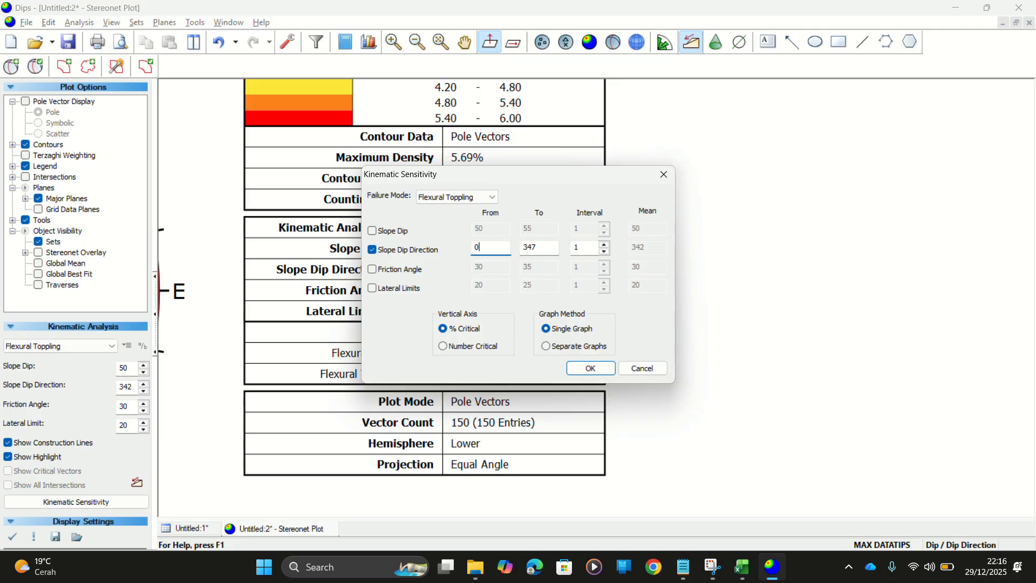
{"action": "double_click", "coordinate": [546, 247]}
{"action": "type", "text": "359"}
{"action": "left_click", "coordinate": [600, 369]}
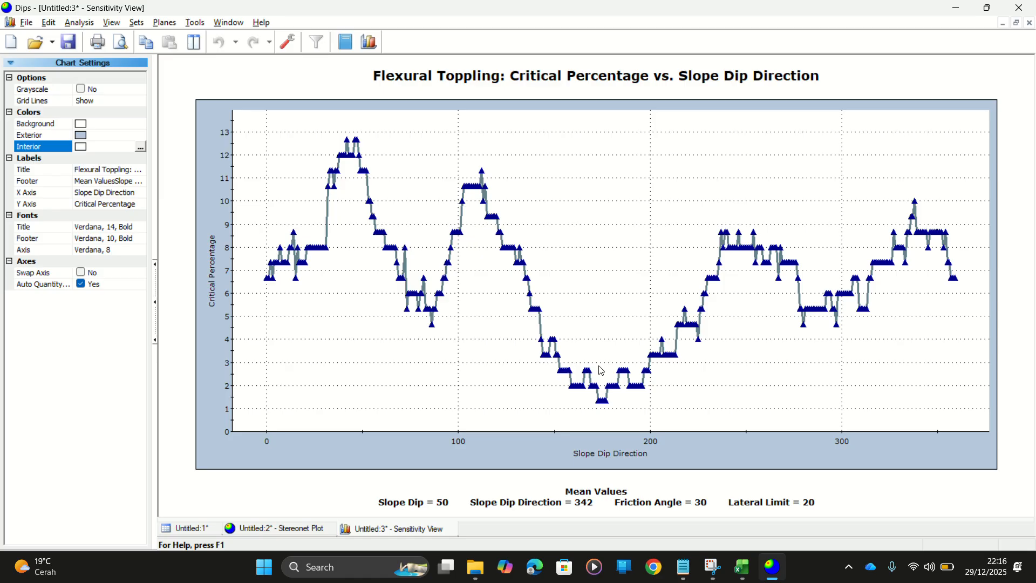
Examine how the flexural toppling critical percentage varies with slope dip direction, from the start of the chart through its first two peaks
{"action": "scroll", "coordinate": [430, 290], "scroll_direction": "up", "scroll_amount": 2}
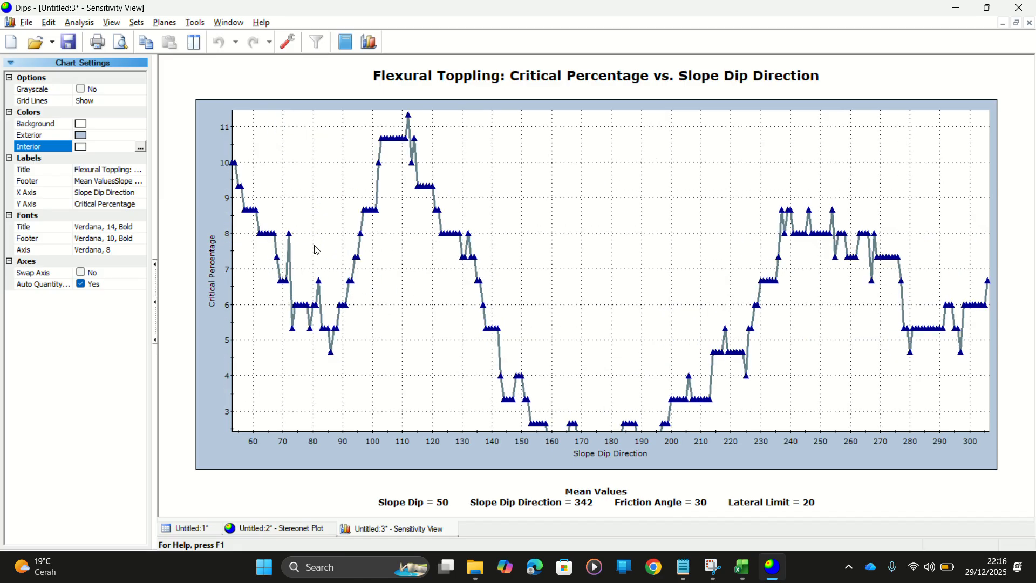
{"action": "mouse_move", "coordinate": [288, 236]}
{"action": "left_click_drag", "start_coordinate": [288, 235], "coordinate": [917, 258]}
{"action": "scroll", "coordinate": [820, 297], "scroll_direction": "up", "scroll_amount": 2}
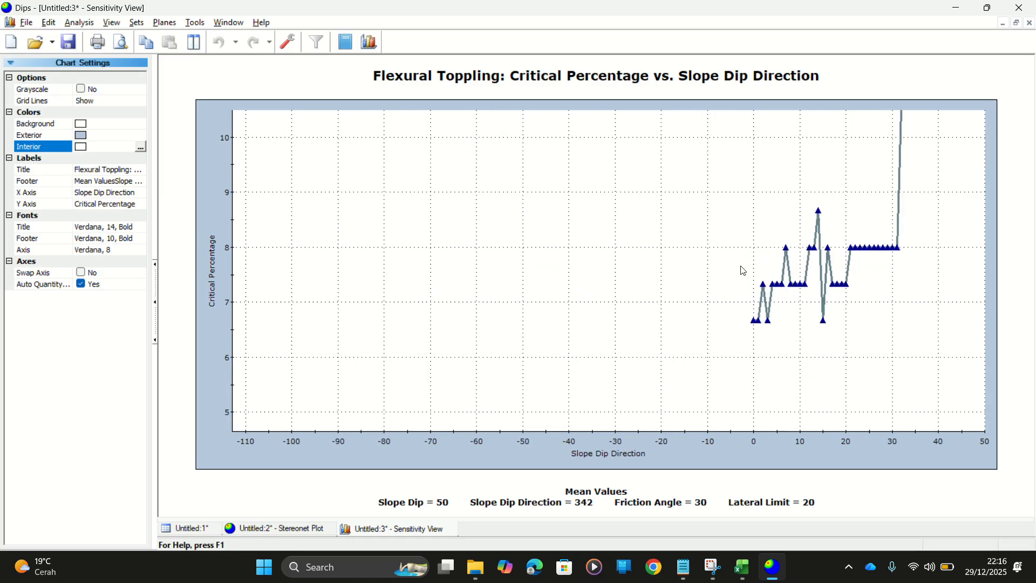
{"action": "scroll", "coordinate": [782, 281], "scroll_direction": "up", "scroll_amount": 1}
{"action": "mouse_move", "coordinate": [807, 285]}
{"action": "scroll", "coordinate": [809, 290], "scroll_direction": "up", "scroll_amount": 1}
{"action": "left_click_drag", "start_coordinate": [809, 289], "coordinate": [627, 47]}
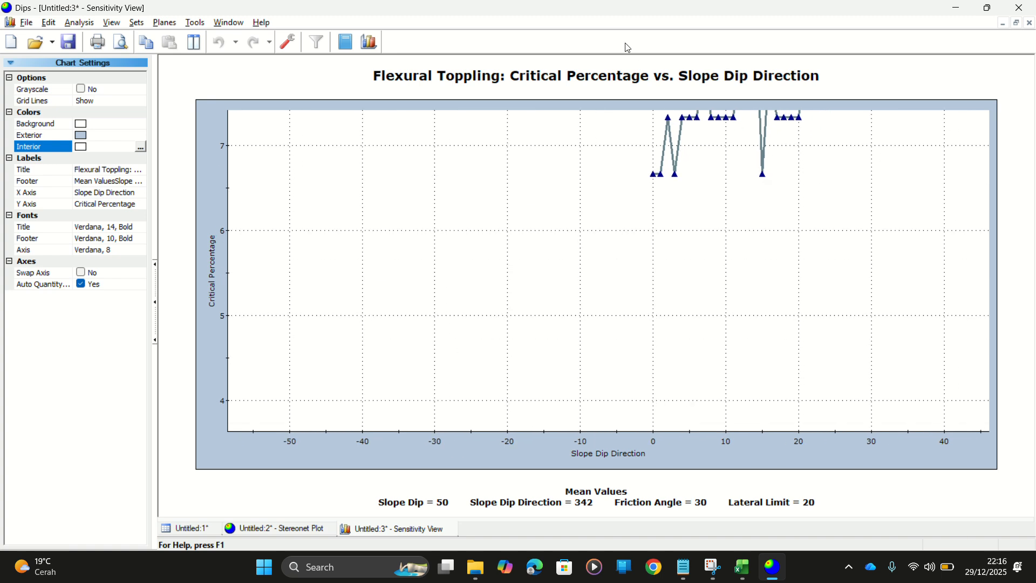
{"action": "scroll", "coordinate": [693, 190], "scroll_direction": "down", "scroll_amount": 1}
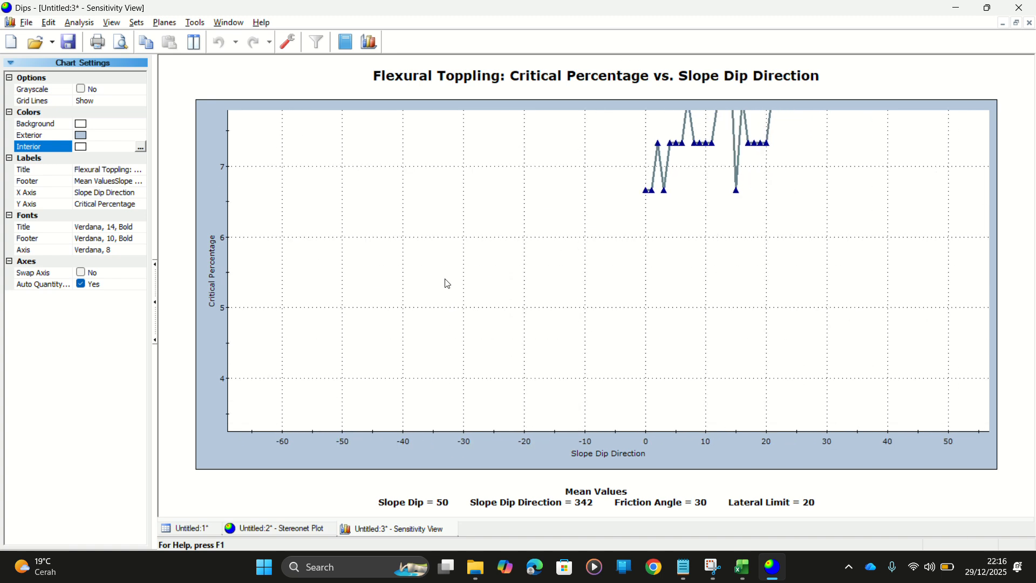
{"action": "left_click_drag", "start_coordinate": [683, 292], "coordinate": [362, 296]}
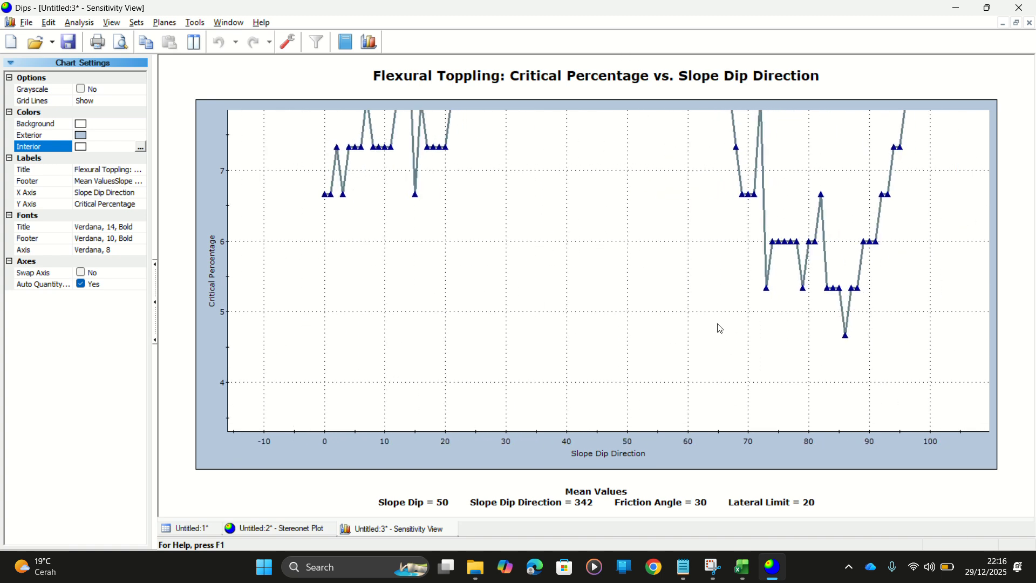
{"action": "left_click_drag", "start_coordinate": [804, 323], "coordinate": [553, 328]}
{"action": "scroll", "coordinate": [636, 317], "scroll_direction": "down", "scroll_amount": 2}
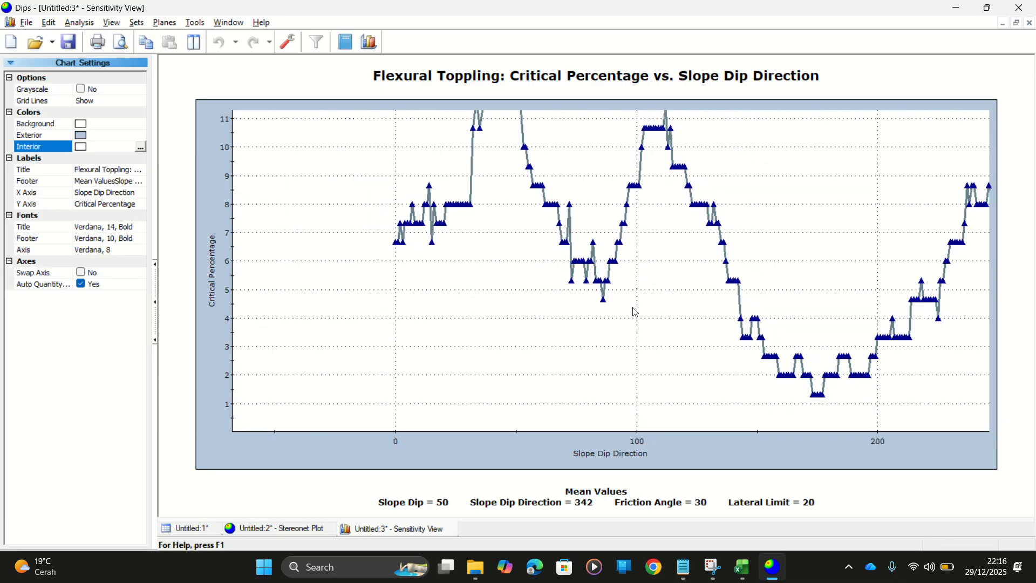
{"action": "scroll", "coordinate": [636, 312], "scroll_direction": "down", "scroll_amount": 2}
{"action": "scroll", "coordinate": [636, 307], "scroll_direction": "down", "scroll_amount": 1}
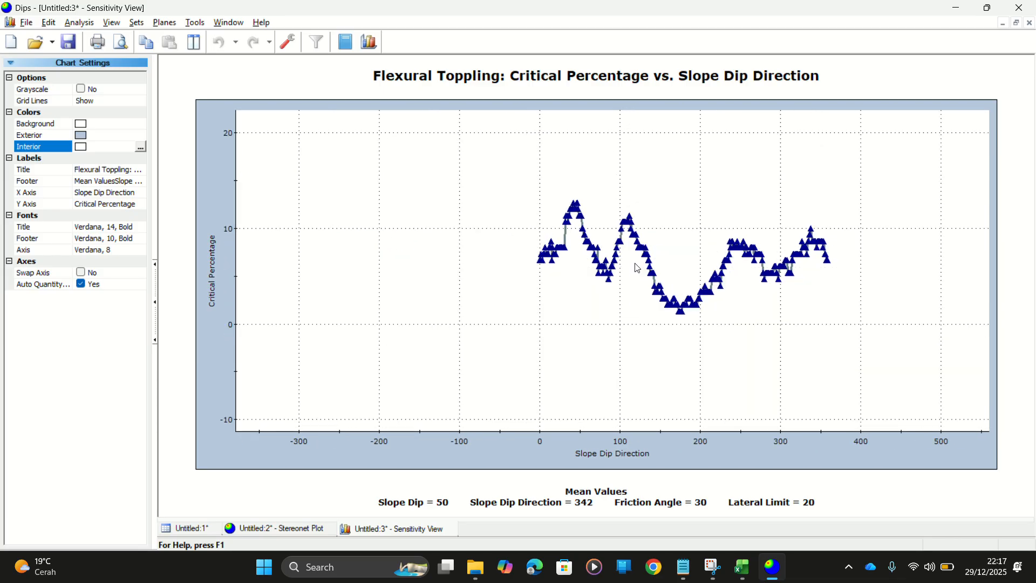
{"action": "scroll", "coordinate": [621, 278], "scroll_direction": "up", "scroll_amount": 1}
{"action": "scroll", "coordinate": [582, 303], "scroll_direction": "up", "scroll_amount": 1}
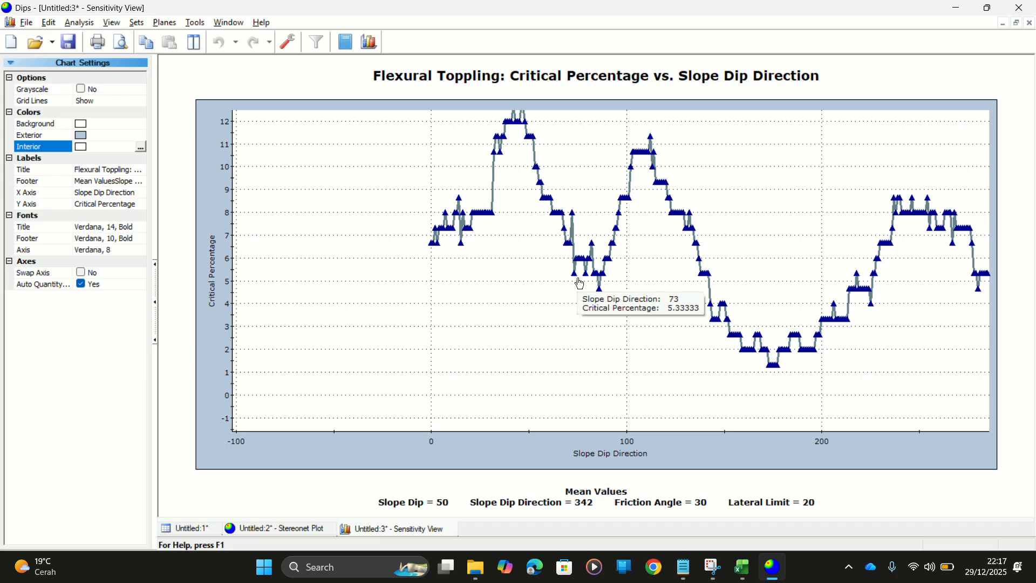
Check the Flexural Toppling row and the slope orientation in the Excel sheet against the peaks of the sensitivity chart
{"action": "key", "text": "alt+Tab"}
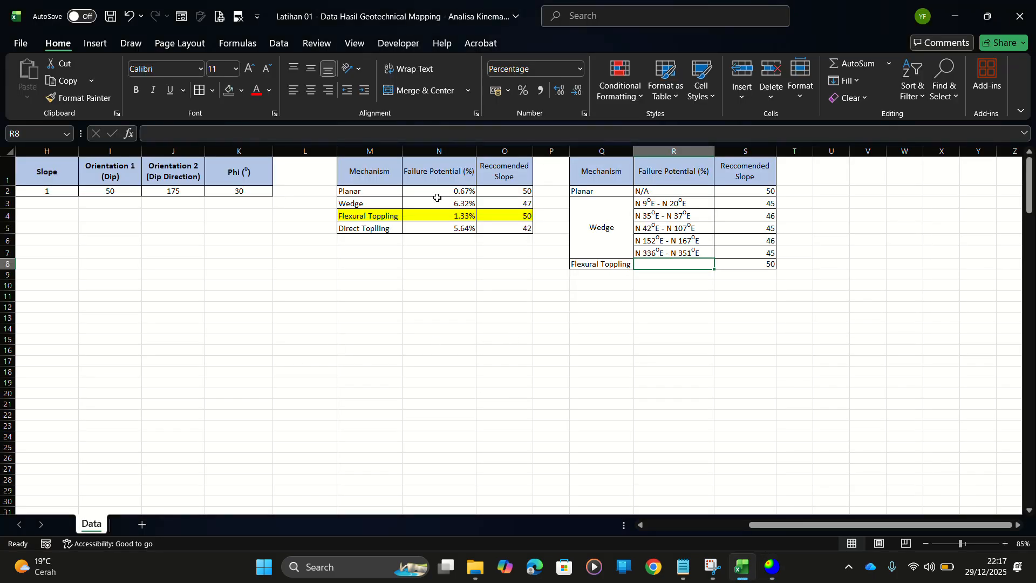
{"action": "left_click", "coordinate": [497, 216]}
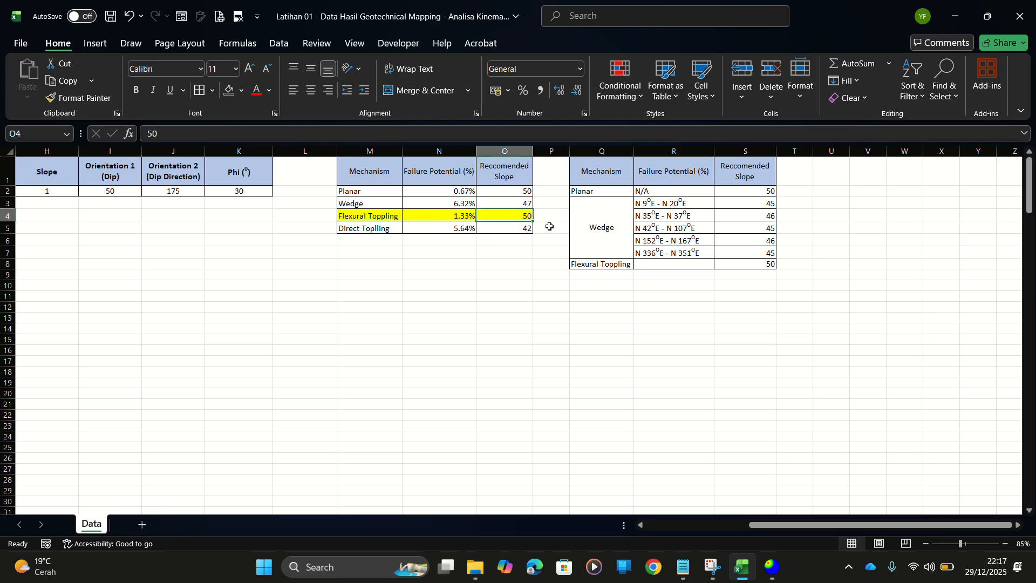
{"action": "key", "text": "alt+Tab"}
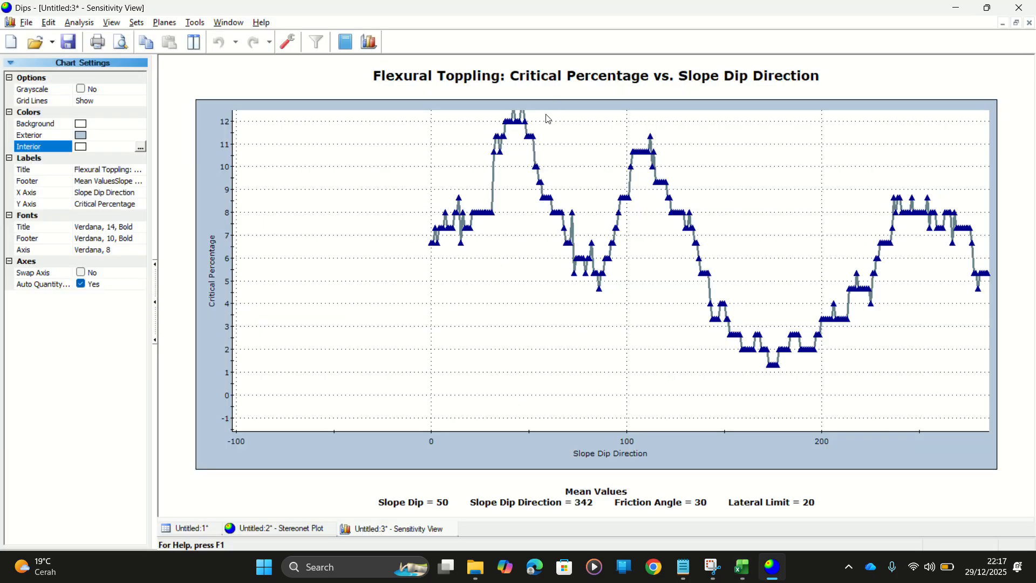
{"action": "scroll", "coordinate": [499, 250], "scroll_direction": "up", "scroll_amount": 1}
{"action": "scroll", "coordinate": [498, 250], "scroll_direction": "up", "scroll_amount": 1}
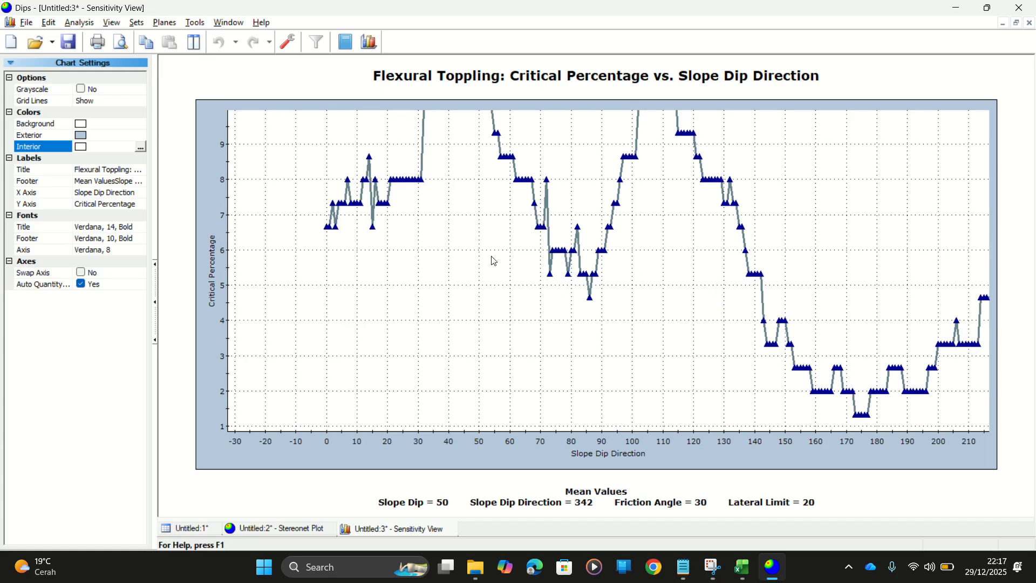
{"action": "left_click_drag", "start_coordinate": [494, 261], "coordinate": [454, 354]}
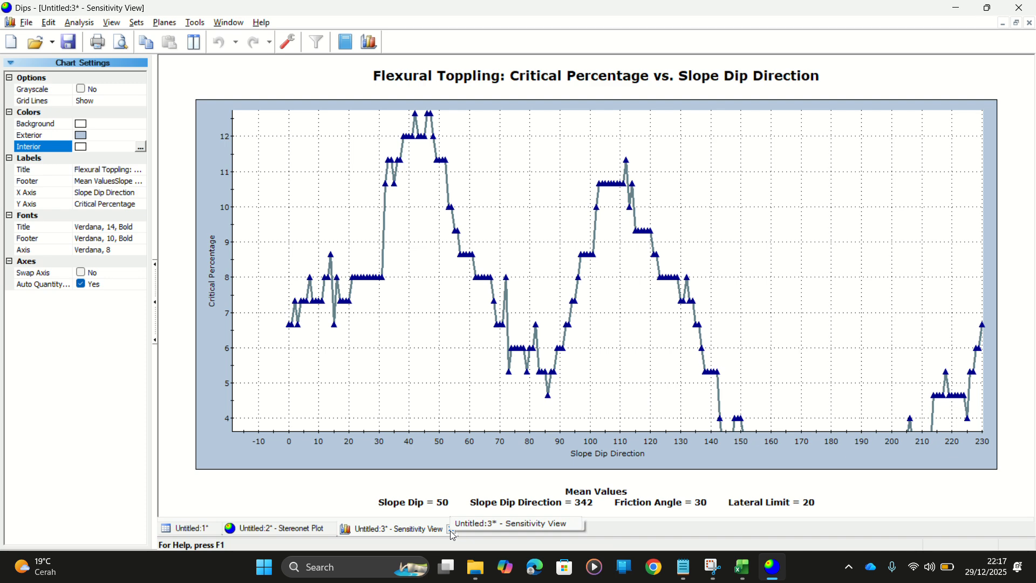
{"action": "left_click_drag", "start_coordinate": [719, 410], "coordinate": [508, 257]}
{"action": "key", "text": "alt+Tab"}
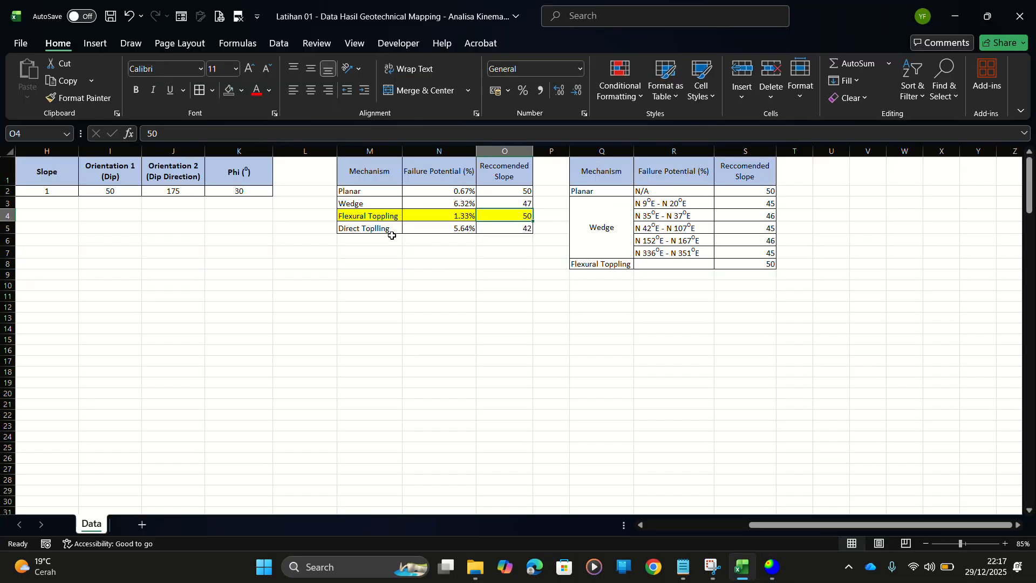
{"action": "left_click", "coordinate": [415, 217]}
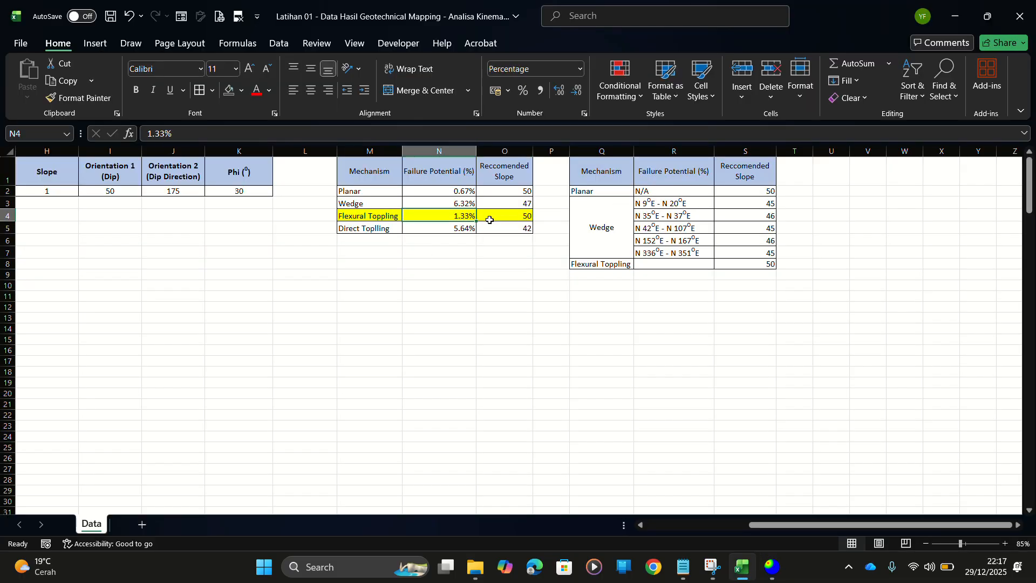
{"action": "left_click_drag", "start_coordinate": [174, 193], "coordinate": [95, 192]}
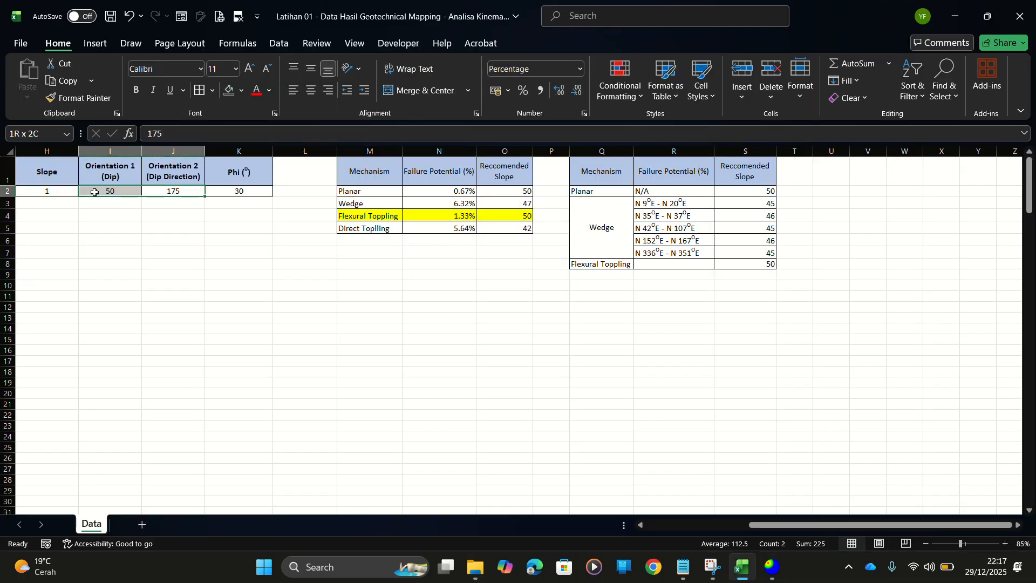
{"action": "key", "text": "alt+Tab"}
Examine the low section of the flexural toppling curve around the sheet's slope dip direction and its falling flank near 140
{"action": "mouse_move", "coordinate": [542, 340]}
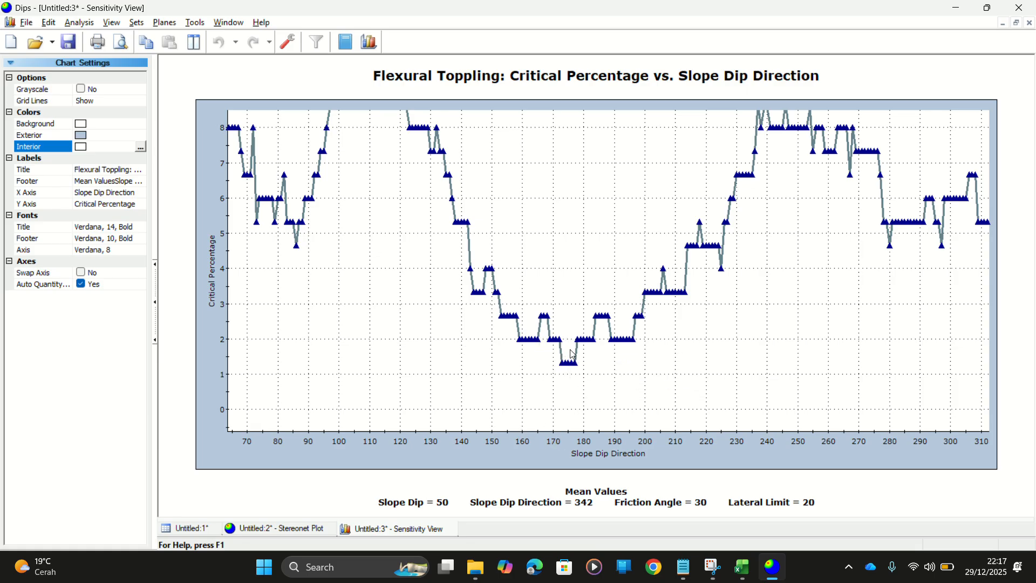
{"action": "scroll", "coordinate": [785, 265], "scroll_direction": "down", "scroll_amount": 5}
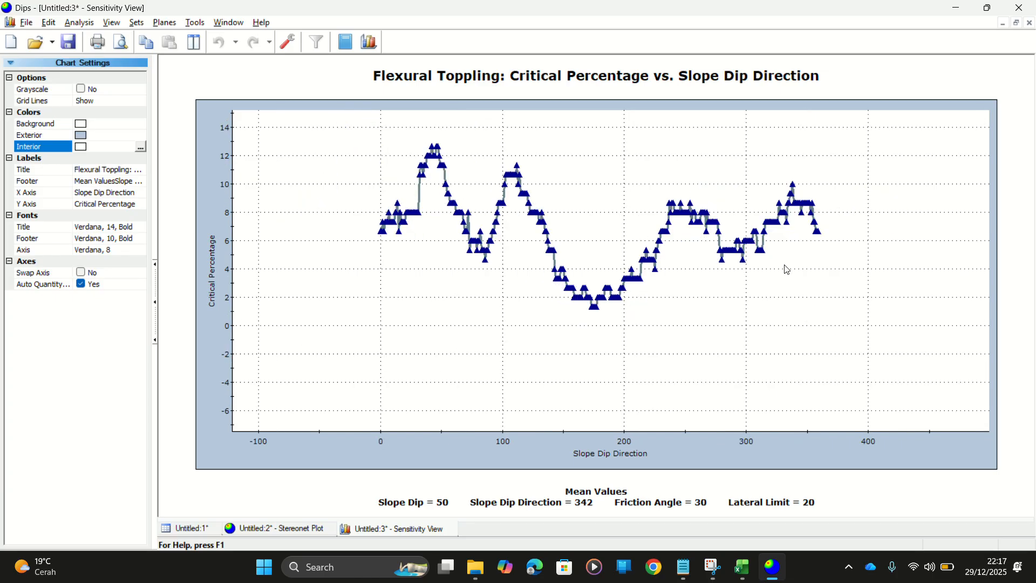
{"action": "scroll", "coordinate": [488, 231], "scroll_direction": "up", "scroll_amount": 5}
{"action": "scroll", "coordinate": [377, 241], "scroll_direction": "up", "scroll_amount": 5}
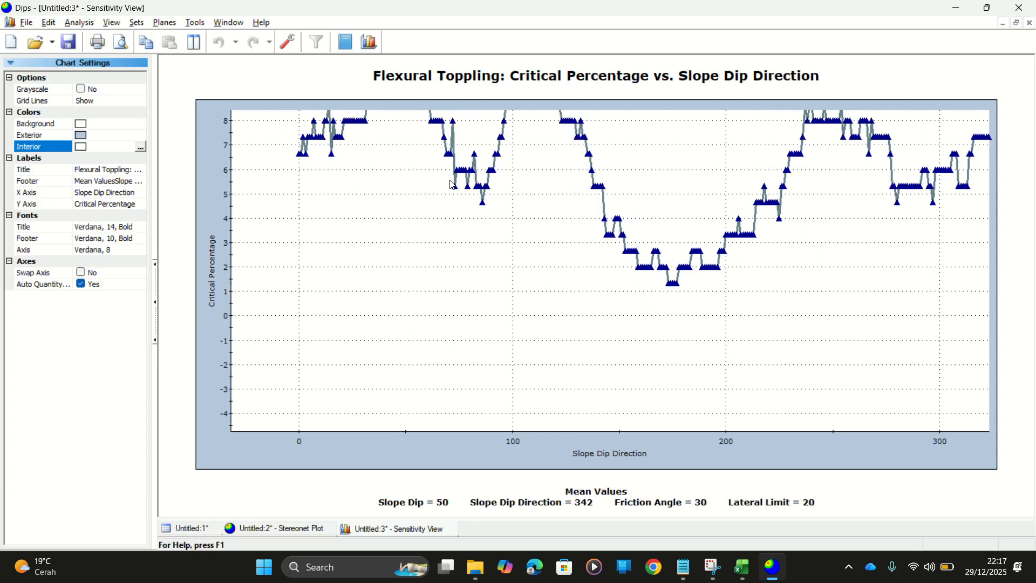
{"action": "scroll", "coordinate": [384, 243], "scroll_direction": "up", "scroll_amount": 1}
{"action": "scroll", "coordinate": [492, 233], "scroll_direction": "down", "scroll_amount": 1}
{"action": "left_click_drag", "start_coordinate": [495, 235], "coordinate": [382, 442]}
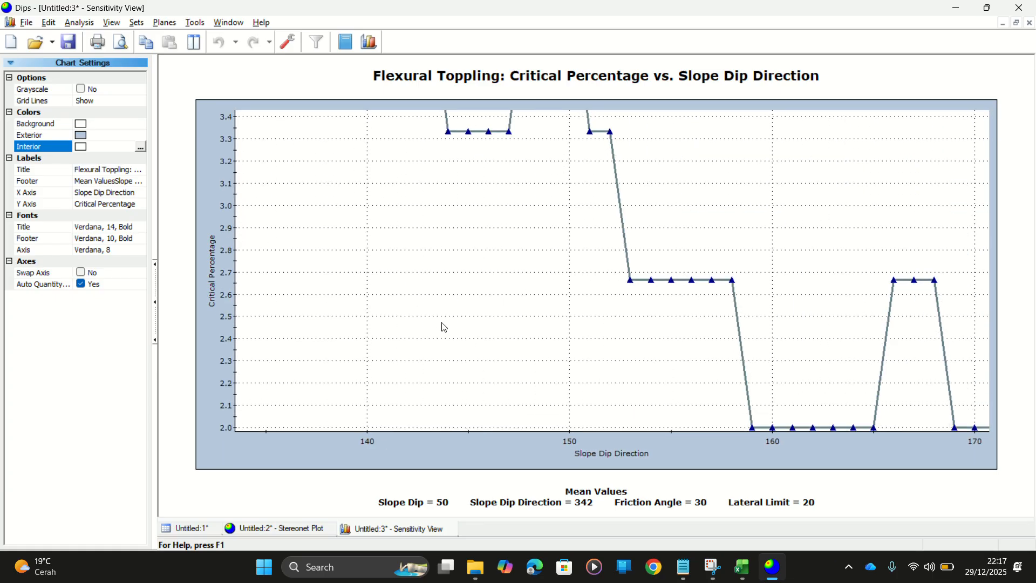
{"action": "left_click_drag", "start_coordinate": [562, 206], "coordinate": [492, 373]}
{"action": "left_click_drag", "start_coordinate": [475, 237], "coordinate": [423, 415]}
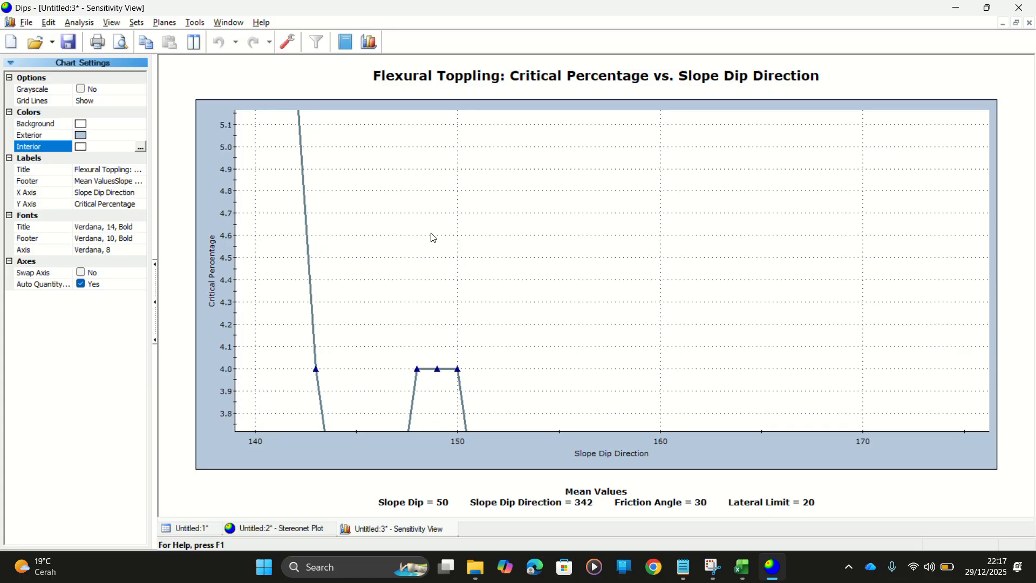
{"action": "left_click_drag", "start_coordinate": [430, 161], "coordinate": [741, 228]}
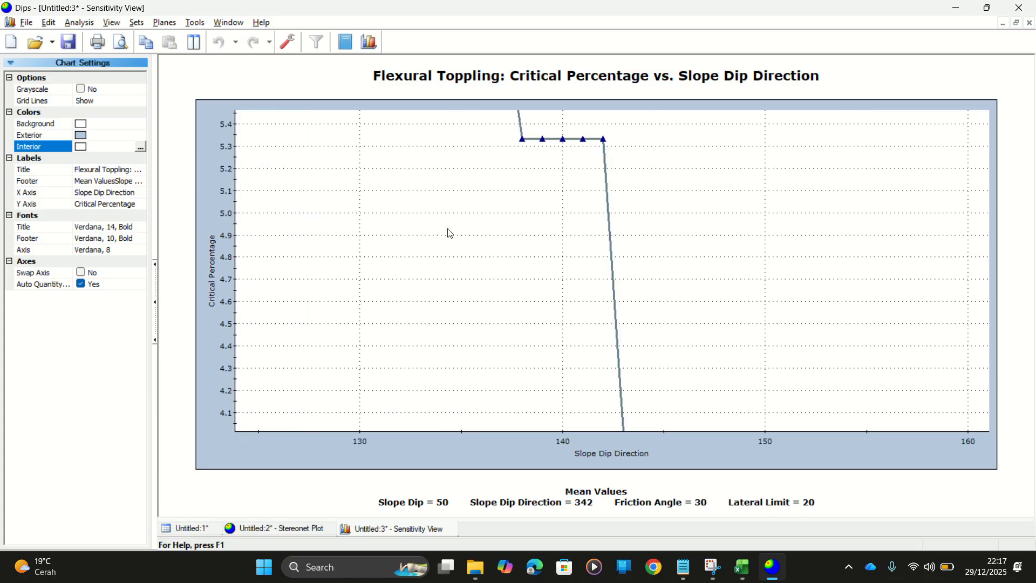
{"action": "scroll", "coordinate": [432, 232], "scroll_direction": "down", "scroll_amount": 3}
{"action": "scroll", "coordinate": [435, 236], "scroll_direction": "down", "scroll_amount": 3}
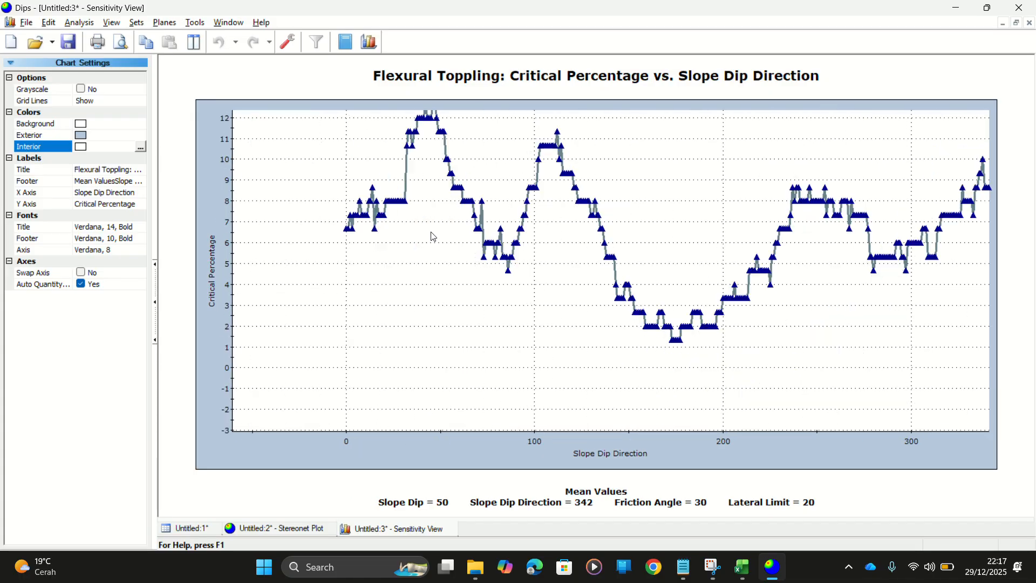
Examine the start of the flexural toppling curve and the trough between its first two peaks
{"action": "scroll", "coordinate": [434, 237], "scroll_direction": "up", "scroll_amount": 3}
{"action": "mouse_move", "coordinate": [407, 271]}
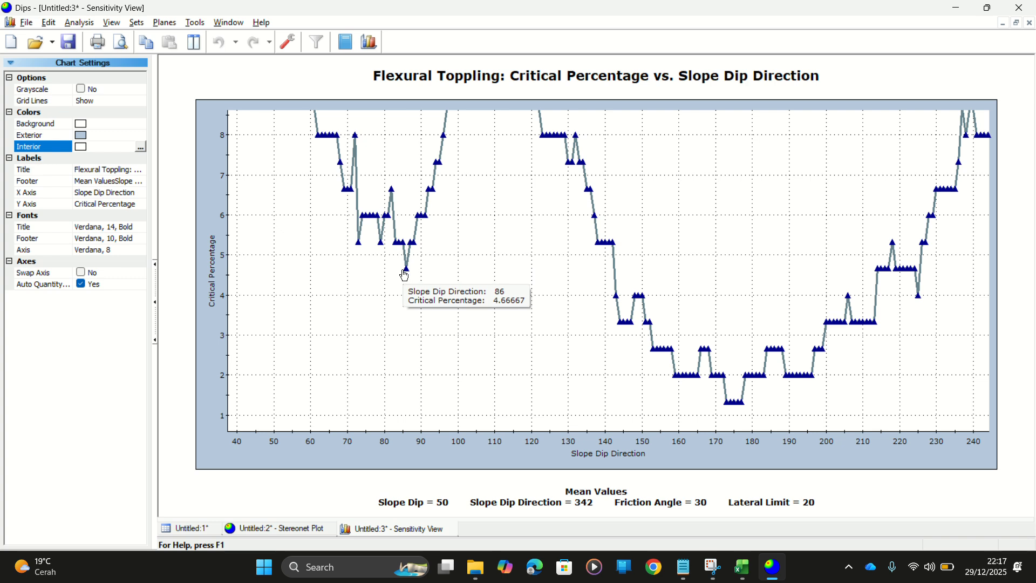
{"action": "scroll", "coordinate": [408, 271], "scroll_direction": "up", "scroll_amount": 1}
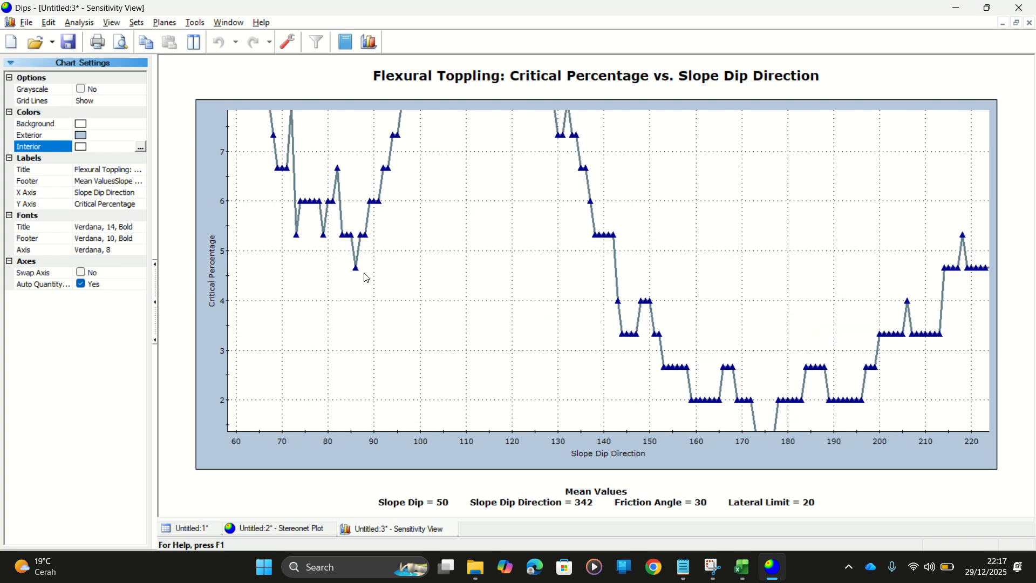
{"action": "scroll", "coordinate": [362, 275], "scroll_direction": "up", "scroll_amount": 1}
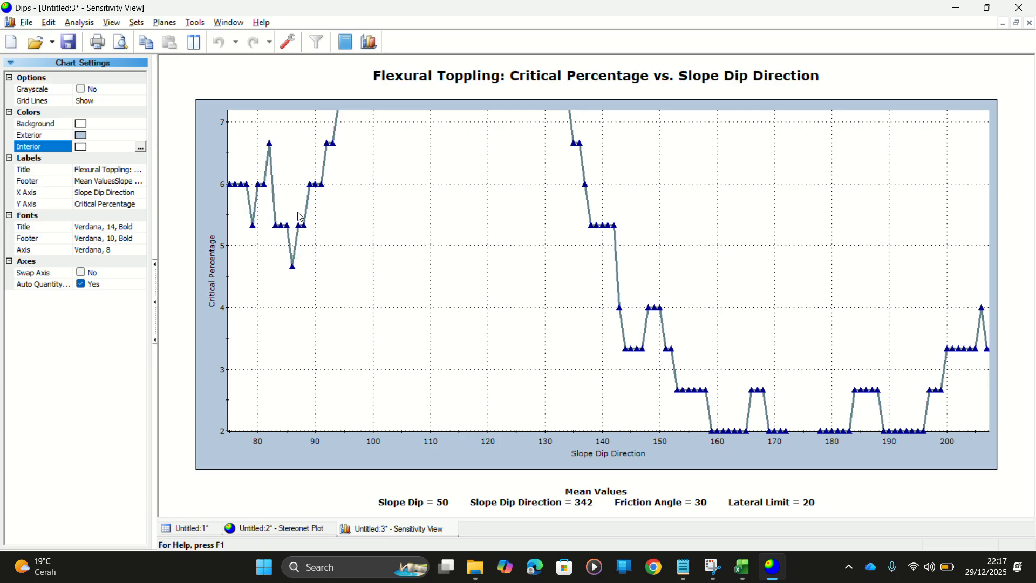
{"action": "scroll", "coordinate": [362, 236], "scroll_direction": "down", "scroll_amount": 2}
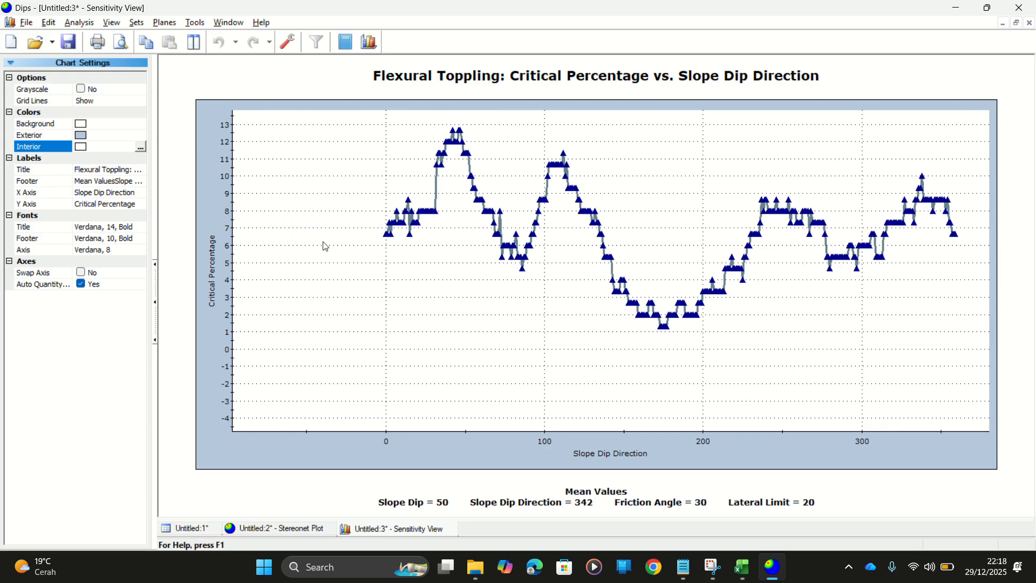
{"action": "scroll", "coordinate": [455, 241], "scroll_direction": "up", "scroll_amount": 1}
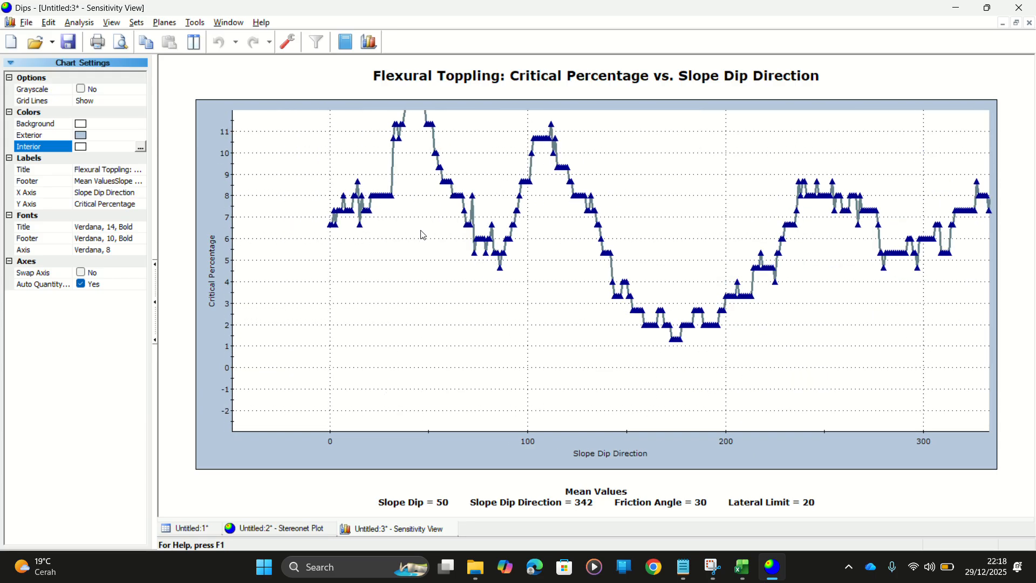
{"action": "mouse_move", "coordinate": [332, 232]}
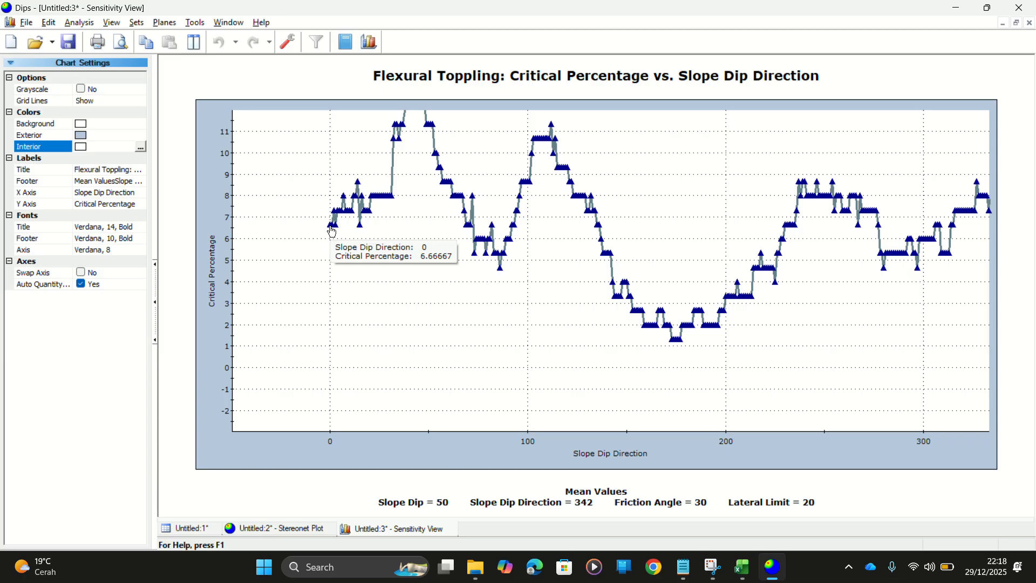
{"action": "mouse_move", "coordinate": [469, 233]}
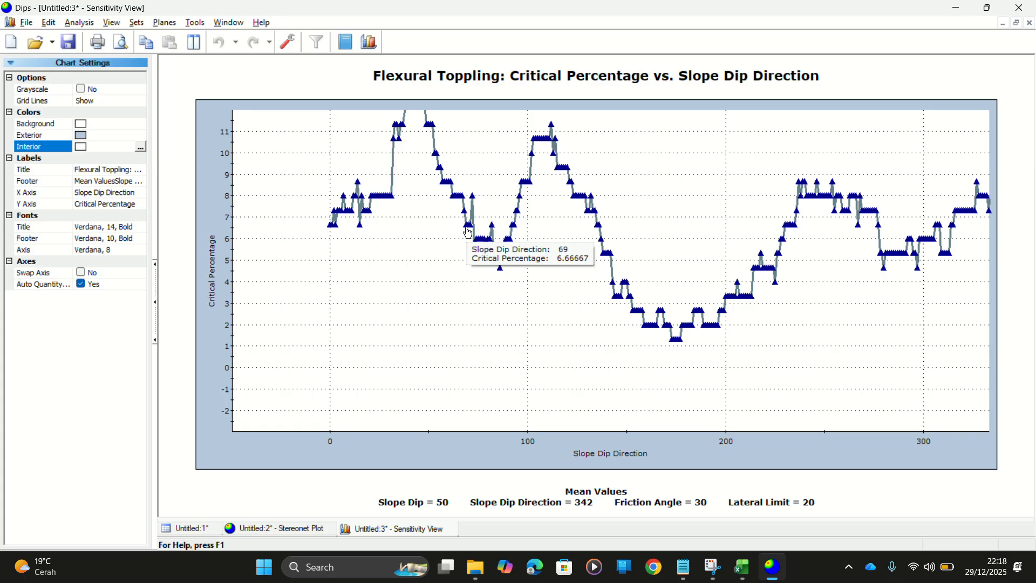
{"action": "scroll", "coordinate": [469, 233], "scroll_direction": "up", "scroll_amount": 2}
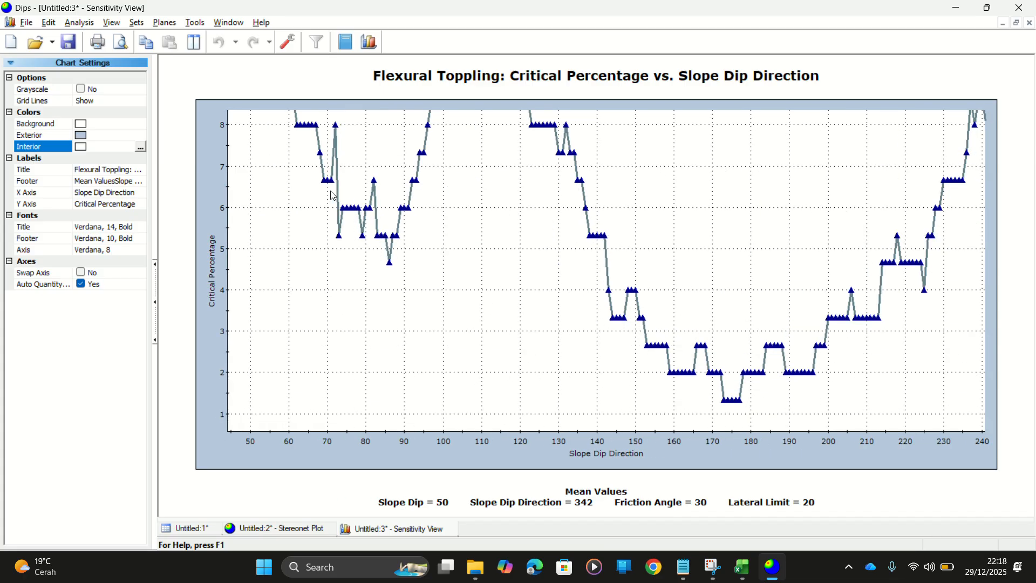
{"action": "mouse_move", "coordinate": [332, 193]}
{"action": "scroll", "coordinate": [295, 246], "scroll_direction": "down", "scroll_amount": 5}
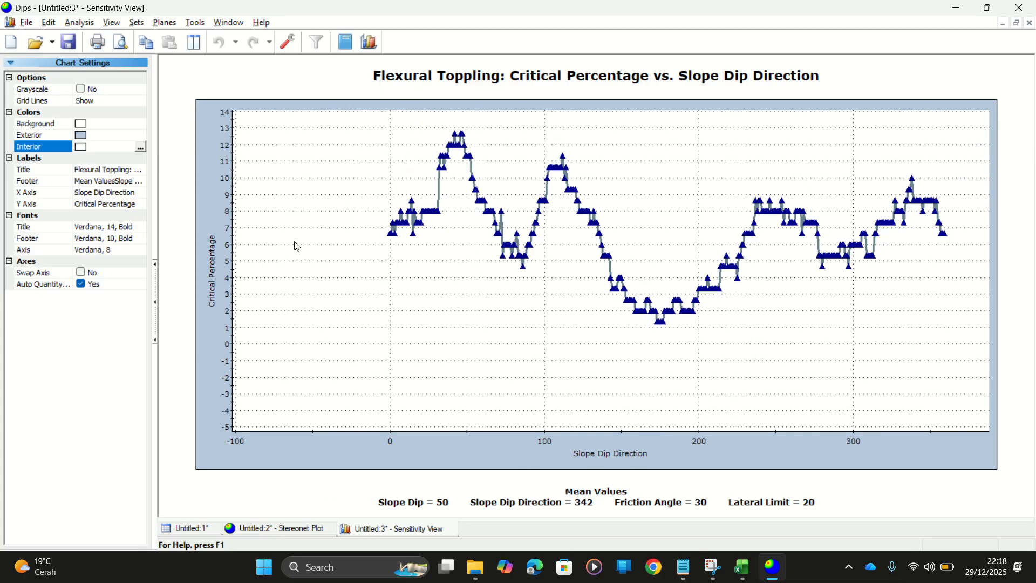
{"action": "scroll", "coordinate": [525, 264], "scroll_direction": "up", "scroll_amount": 1}
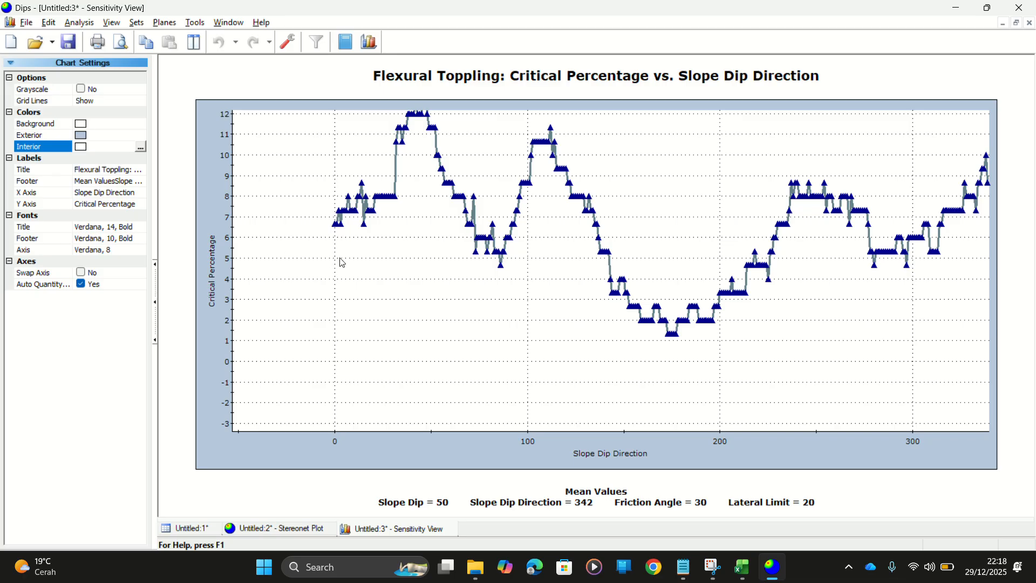
{"action": "mouse_move", "coordinate": [504, 265]}
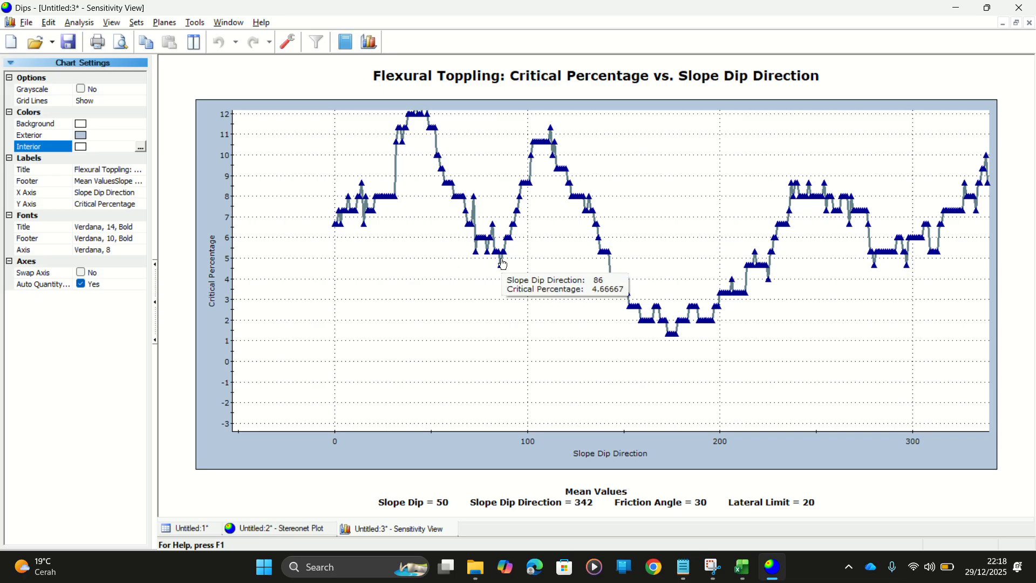
{"action": "scroll", "coordinate": [502, 262], "scroll_direction": "up", "scroll_amount": 1}
{"action": "scroll", "coordinate": [484, 258], "scroll_direction": "down", "scroll_amount": 2}
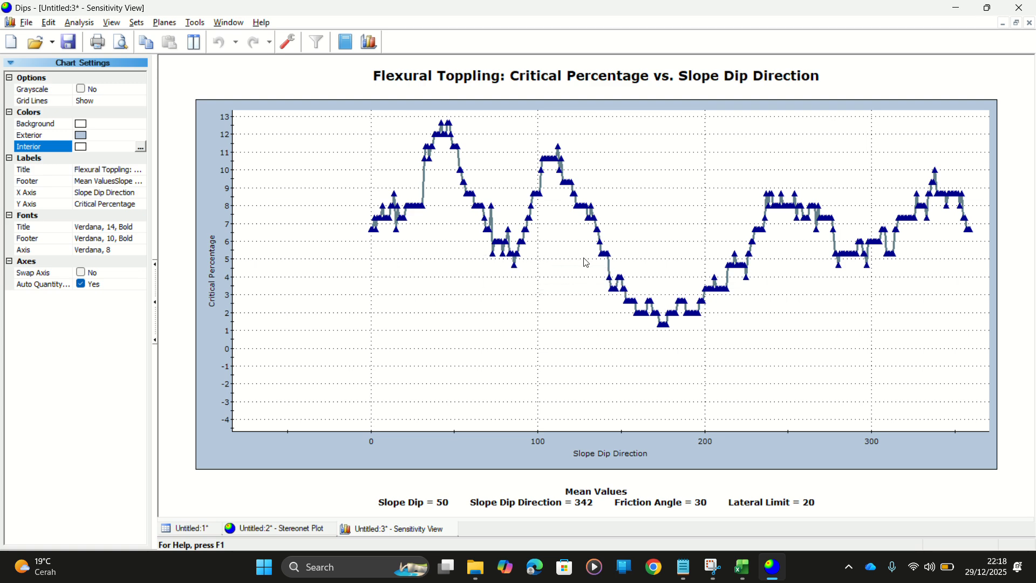
Read the slope dip direction at the points where the curve drops steeply after its second peak
{"action": "mouse_move", "coordinate": [612, 264]}
{"action": "scroll", "coordinate": [614, 263], "scroll_direction": "up", "scroll_amount": 1}
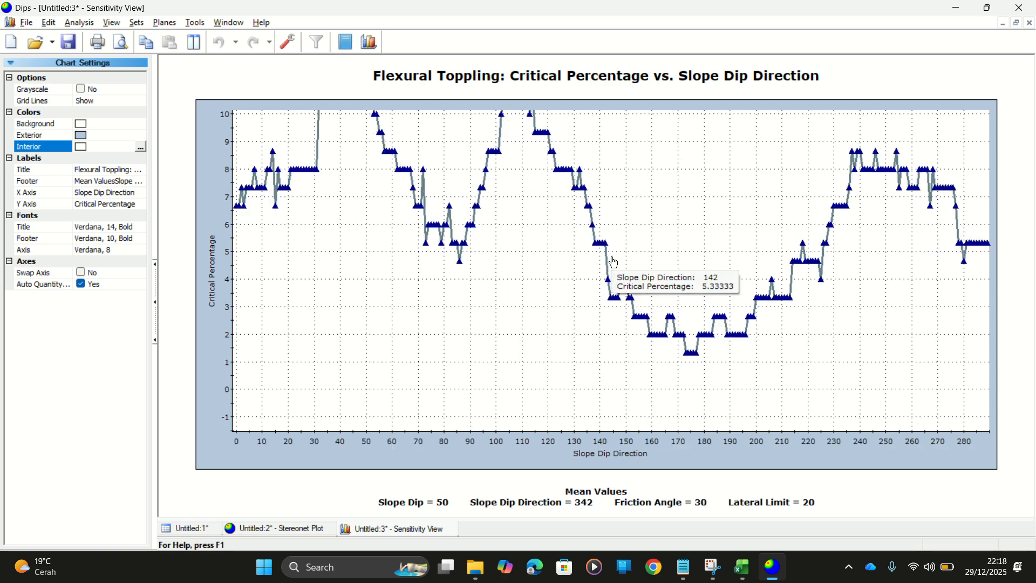
{"action": "scroll", "coordinate": [614, 263], "scroll_direction": "up", "scroll_amount": 2}
{"action": "mouse_move", "coordinate": [590, 171]}
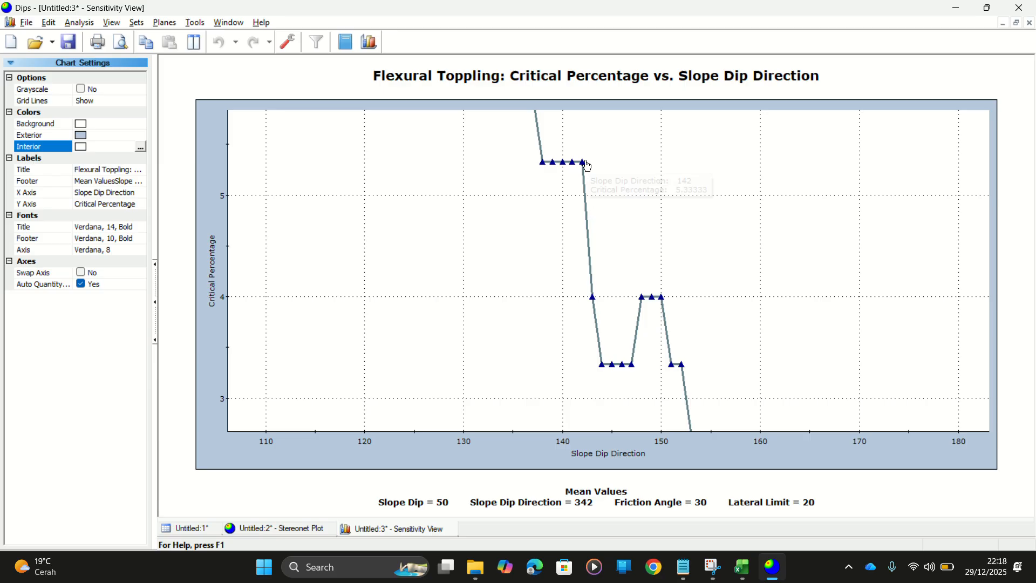
{"action": "mouse_move", "coordinate": [595, 303]}
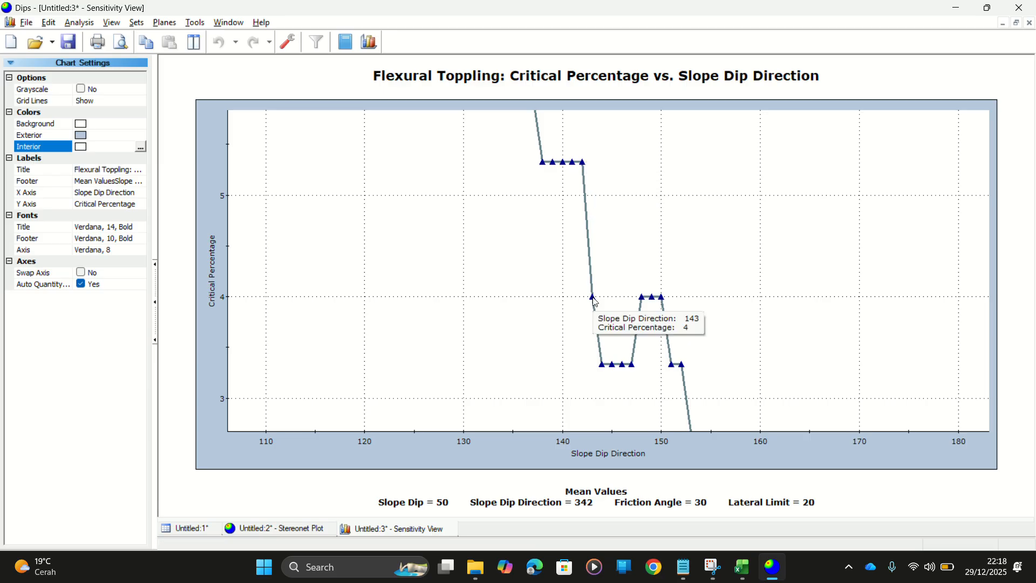
Switch to Excel and copy the last Wedge direction range into the Flexural Toppling failure potential cell
{"action": "key", "text": "alt+Tab"}
{"action": "left_click", "coordinate": [691, 284]}
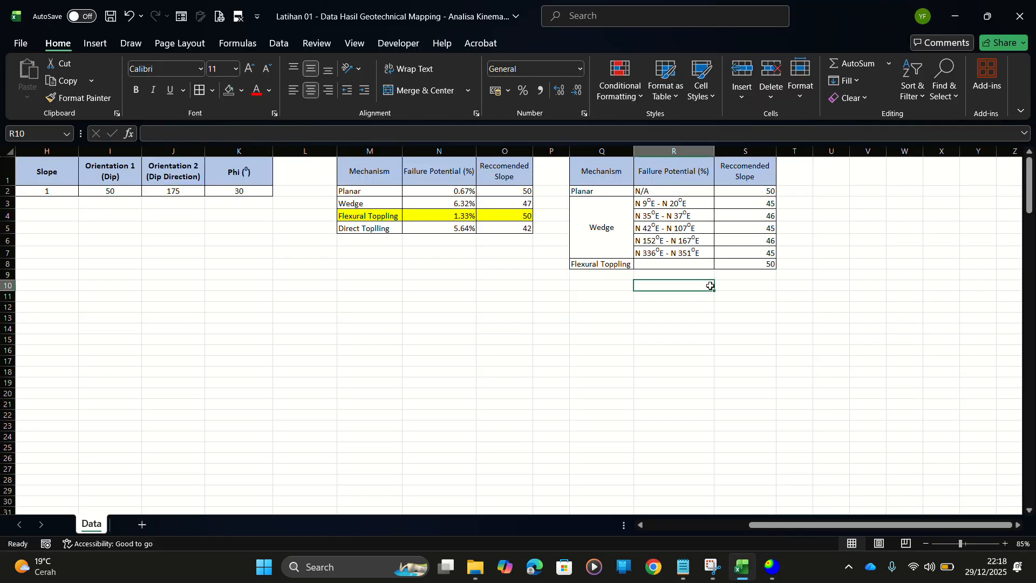
{"action": "left_click", "coordinate": [670, 251]}
{"action": "key", "text": "ctrl+c"}
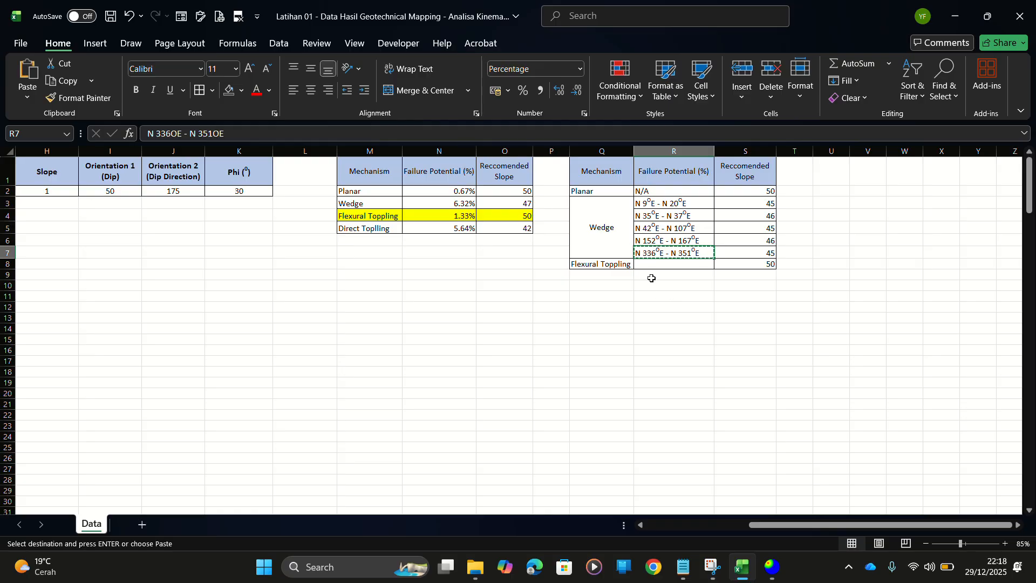
{"action": "left_click", "coordinate": [658, 264]}
{"action": "key", "text": "ctrl+v"}
{"action": "left_click", "coordinate": [646, 414]}
{"action": "left_click", "coordinate": [667, 252]}
{"action": "left_click", "coordinate": [665, 264]}
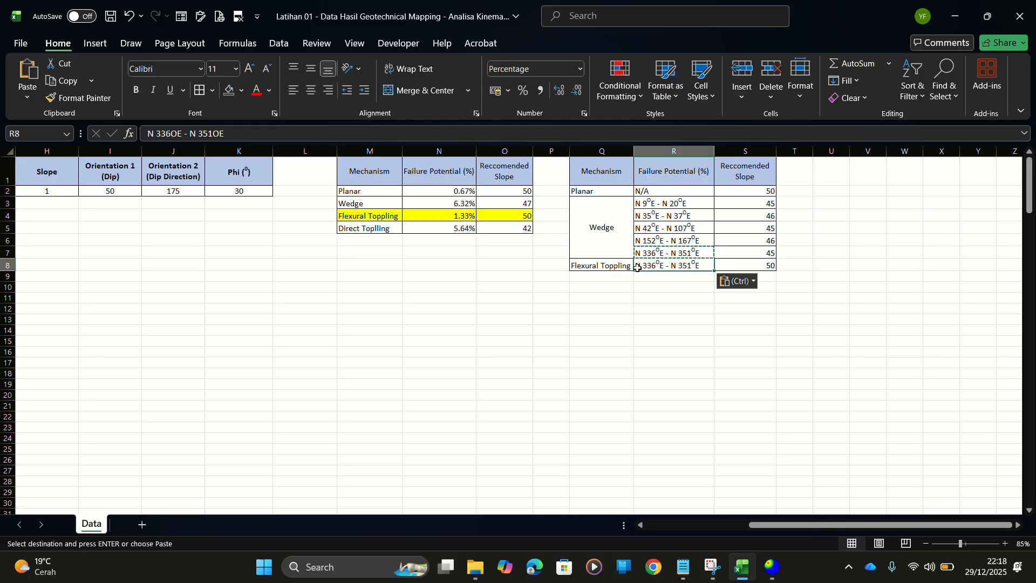
Change the Flexural Toppling direction range to N 0°E - N 143°E
{"action": "left_click_drag", "start_coordinate": [171, 133], "coordinate": [157, 133]}
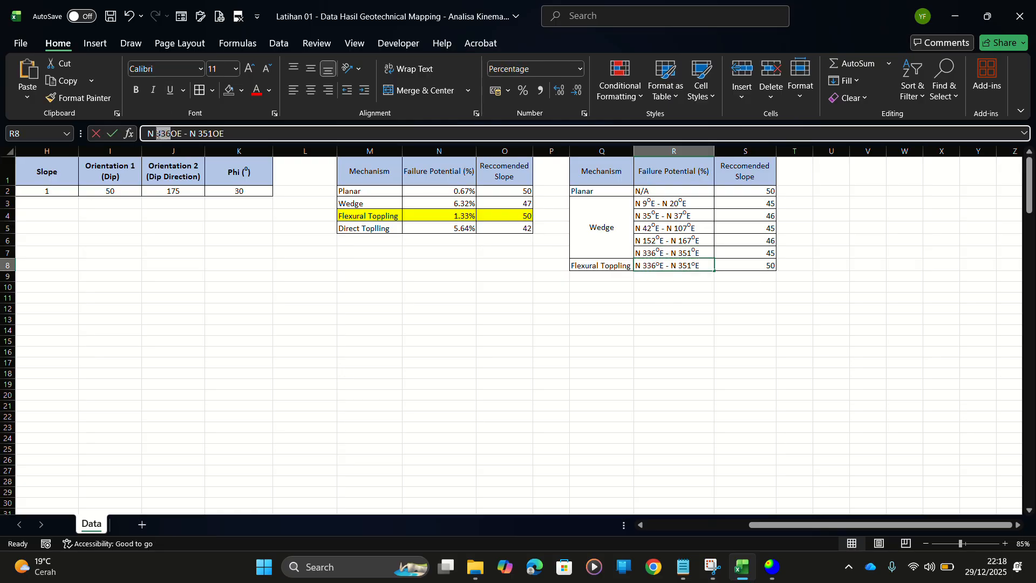
{"action": "type", "text": "0"}
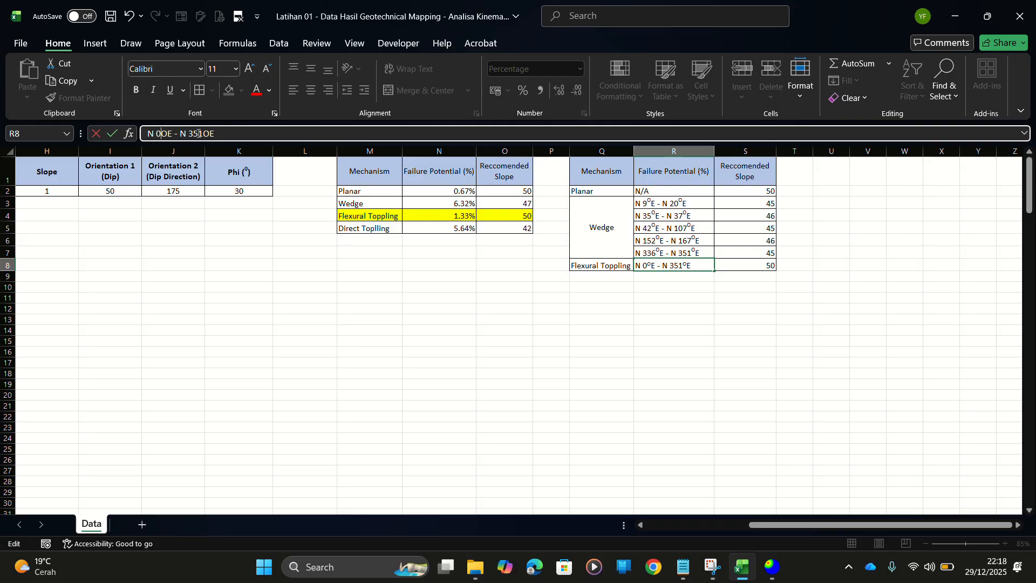
{"action": "left_click_drag", "start_coordinate": [201, 133], "coordinate": [191, 135]}
{"action": "type", "text": "143"}
{"action": "left_click", "coordinate": [551, 426]}
{"action": "left_click", "coordinate": [749, 317]}
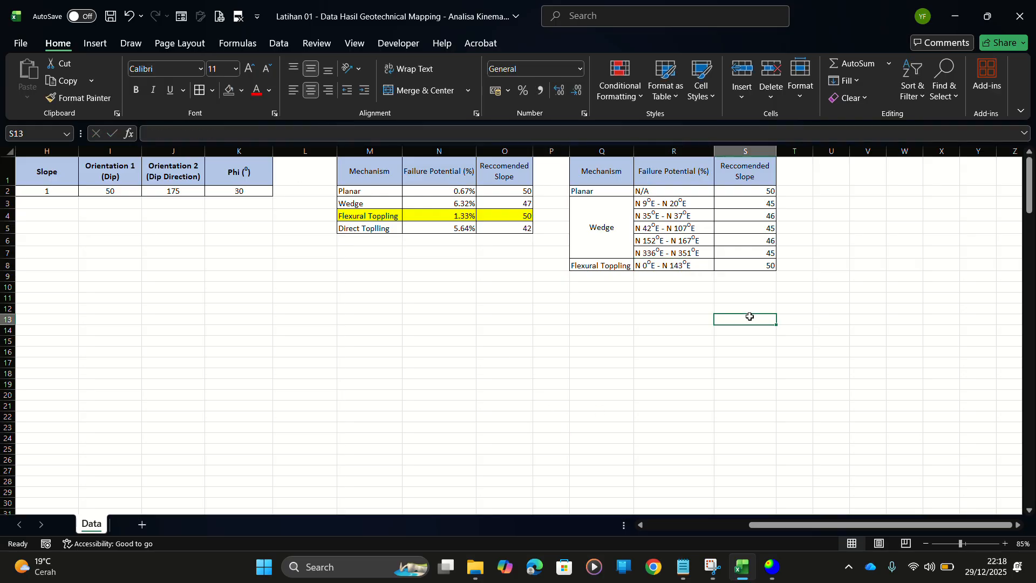
Clear the Flexural Toppling recommended slope and duplicate its direction range into the row below
{"action": "left_click", "coordinate": [754, 266]}
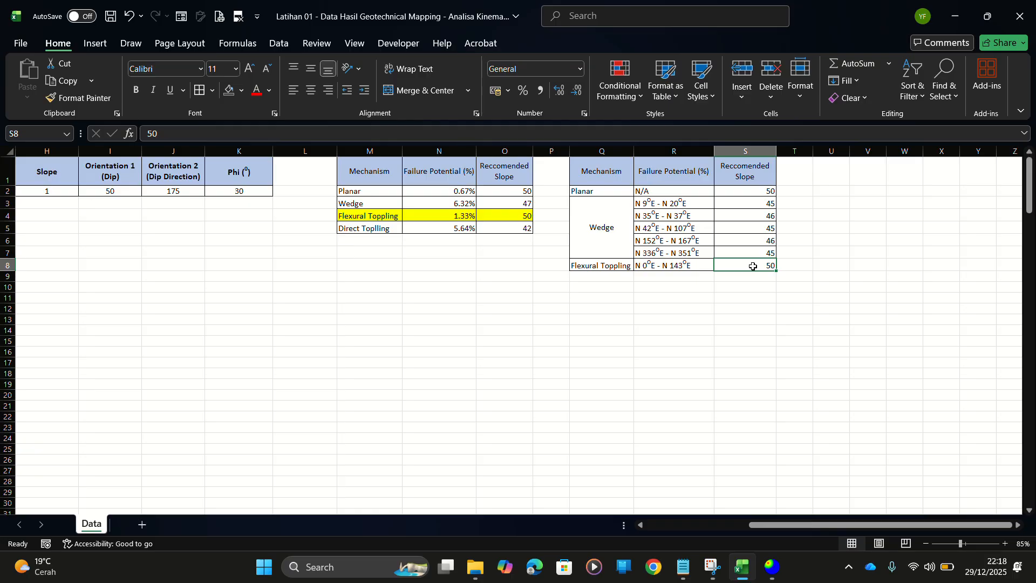
{"action": "key", "text": "Delete"}
{"action": "left_click", "coordinate": [677, 264]}
{"action": "key", "text": "ctrl+c"}
{"action": "left_click", "coordinate": [678, 277]}
{"action": "key", "text": "ctrl+v"}
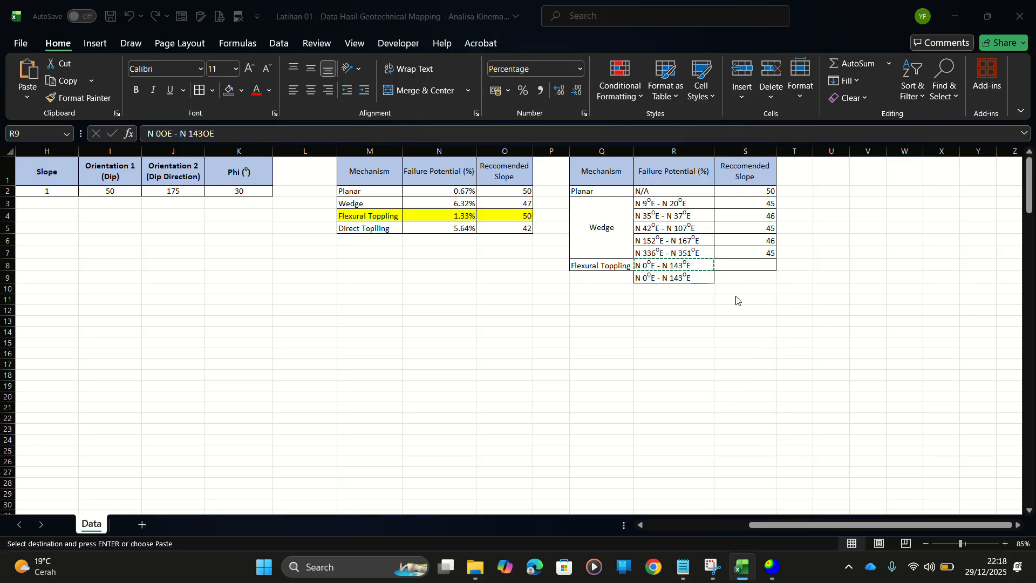
Switch to Dips and read the slope dip directions at the highest points of the first flexural toppling peak
{"action": "key", "text": "alt+Tab"}
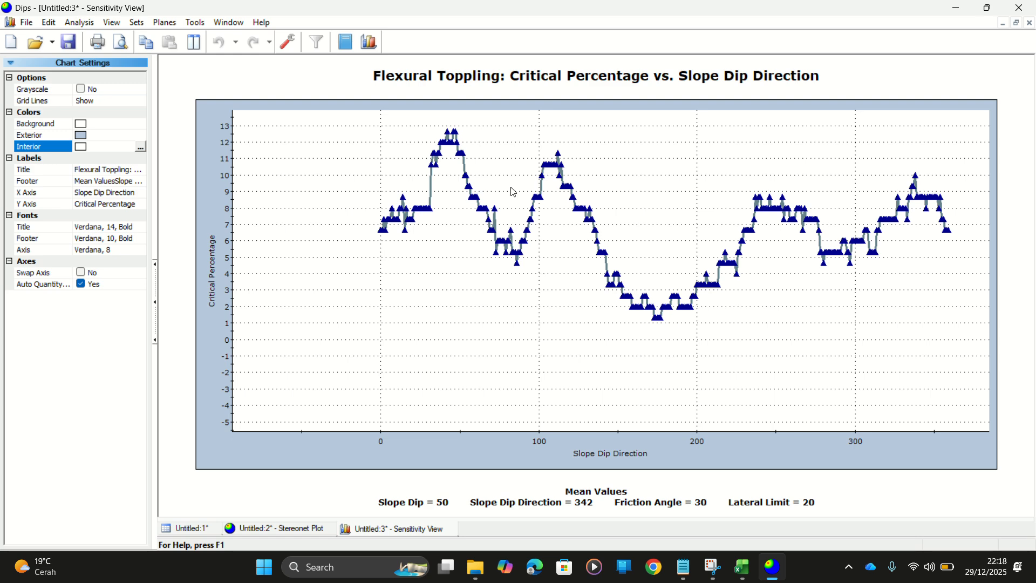
{"action": "scroll", "coordinate": [455, 131], "scroll_direction": "up", "scroll_amount": 2}
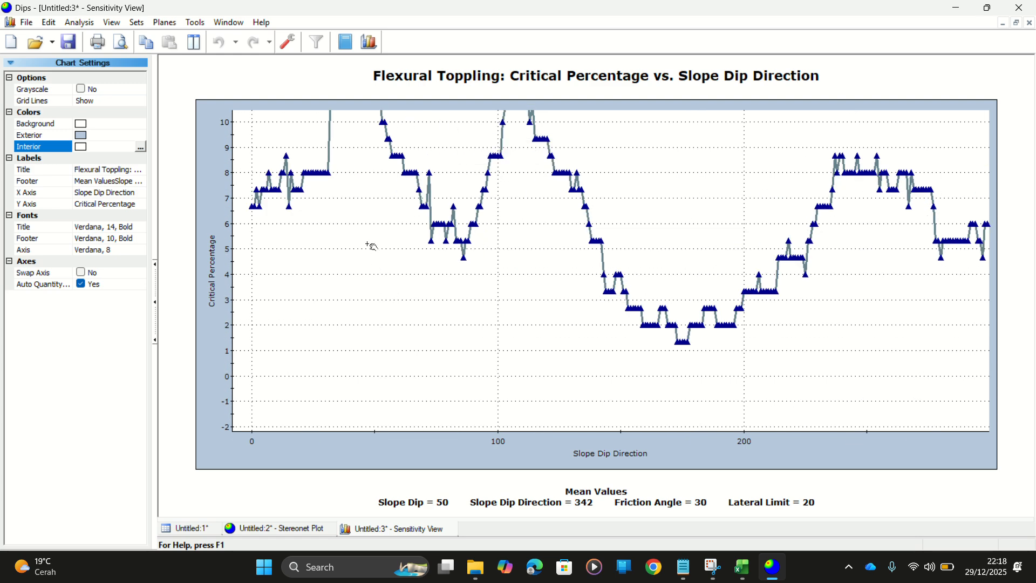
{"action": "scroll", "coordinate": [371, 246], "scroll_direction": "up", "scroll_amount": 3}
{"action": "scroll", "coordinate": [458, 296], "scroll_direction": "up", "scroll_amount": 2}
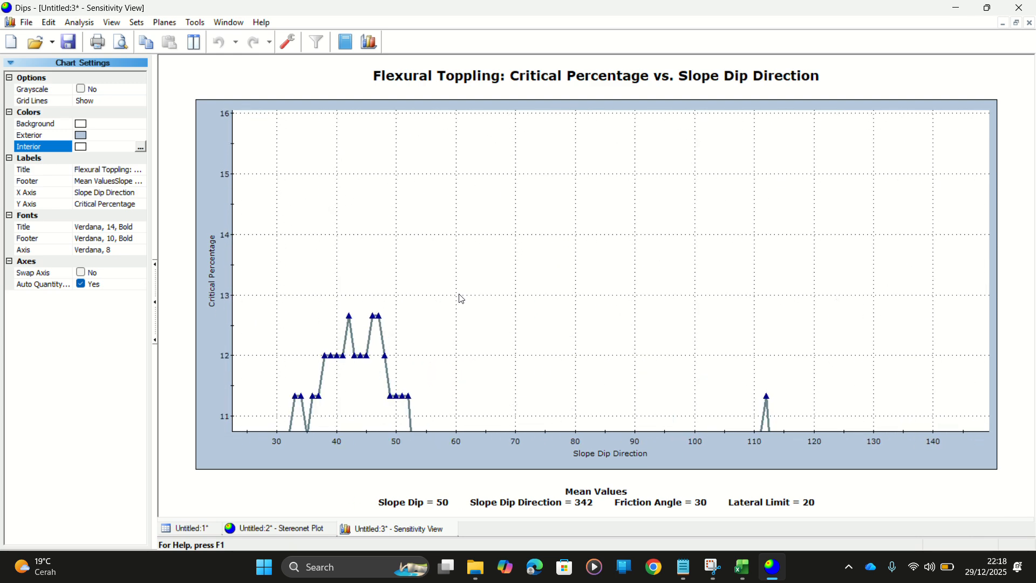
{"action": "scroll", "coordinate": [613, 266], "scroll_direction": "up", "scroll_amount": 3}
{"action": "mouse_move", "coordinate": [537, 257]}
{"action": "scroll", "coordinate": [538, 257], "scroll_direction": "up", "scroll_amount": 3}
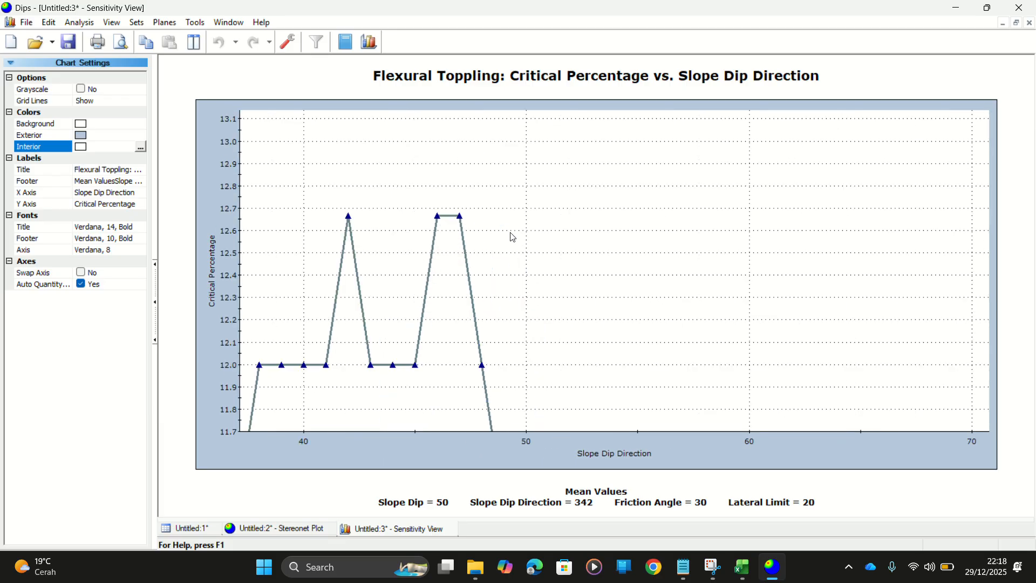
{"action": "mouse_move", "coordinate": [284, 209]}
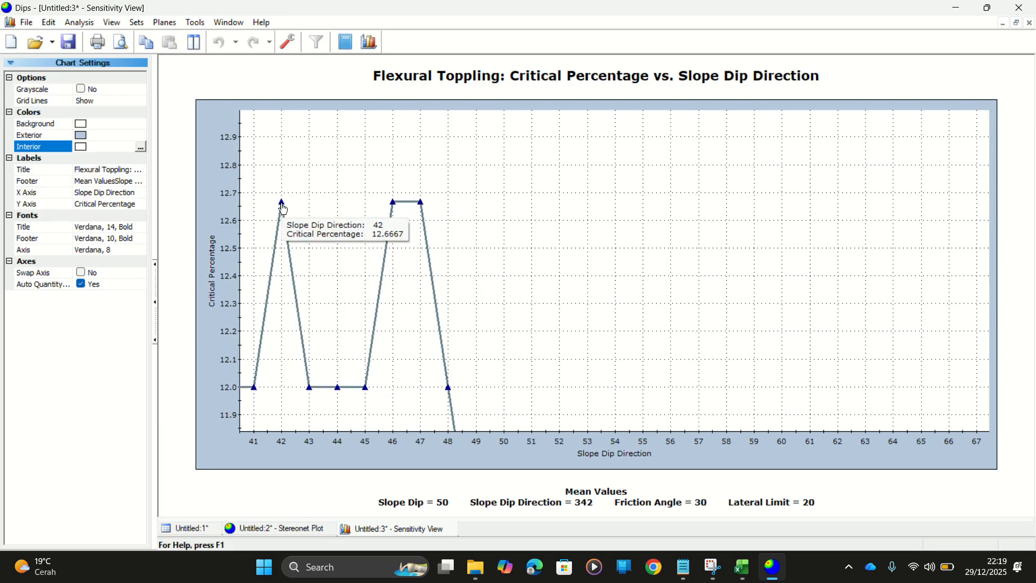
{"action": "mouse_move", "coordinate": [423, 206]}
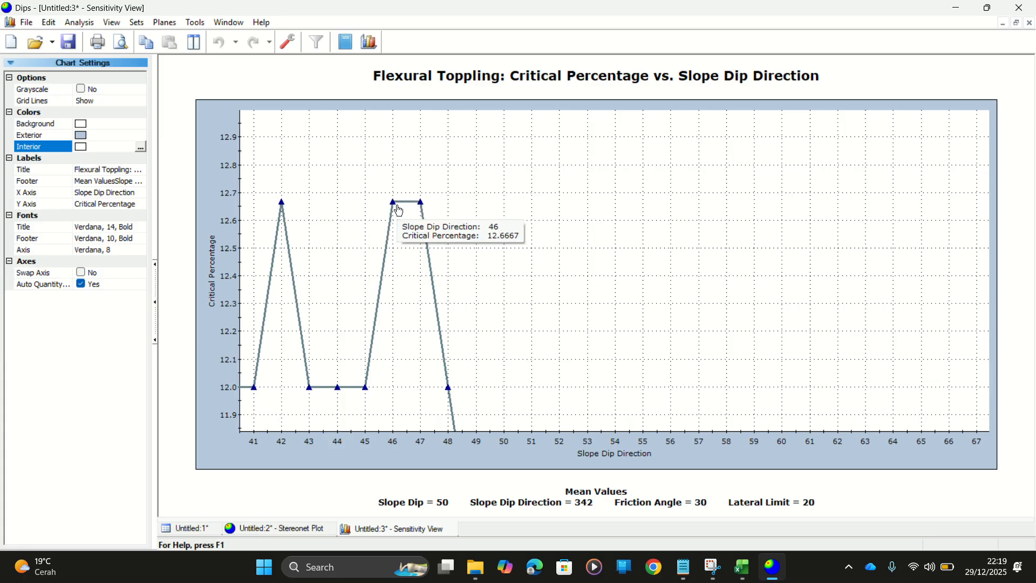
Switch to Excel and note 42 beside the recommended slope cell of the first Flexural Toppling range
{"action": "key", "text": "alt+Tab"}
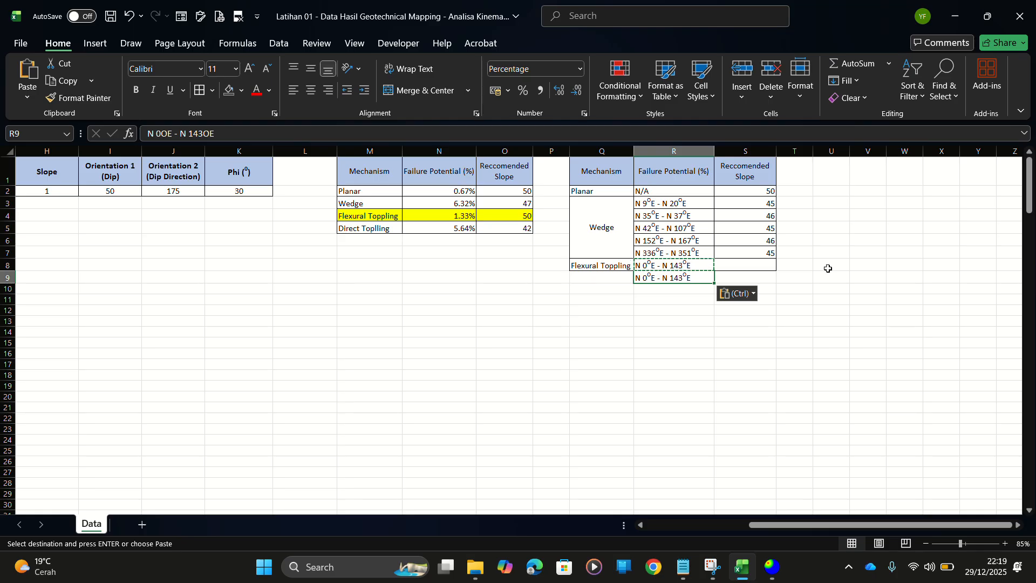
{"action": "left_click", "coordinate": [792, 264]}
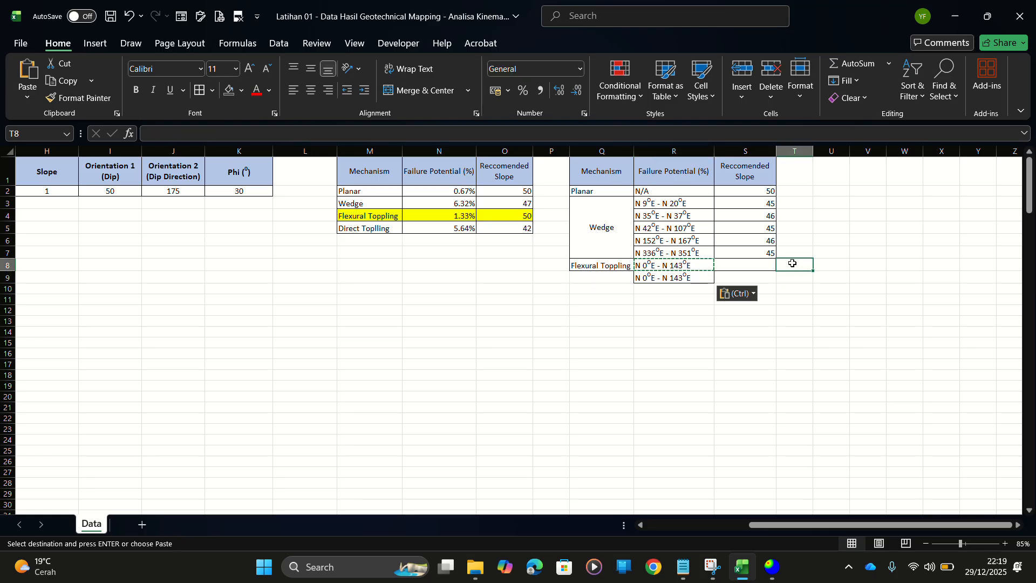
{"action": "type", "text": "42"}
{"action": "left_click", "coordinate": [735, 303]}
Switch to Dips and read the slope dip directions where the second flexural toppling rise begins, around 210 to 220
{"action": "key", "text": "alt+Tab"}
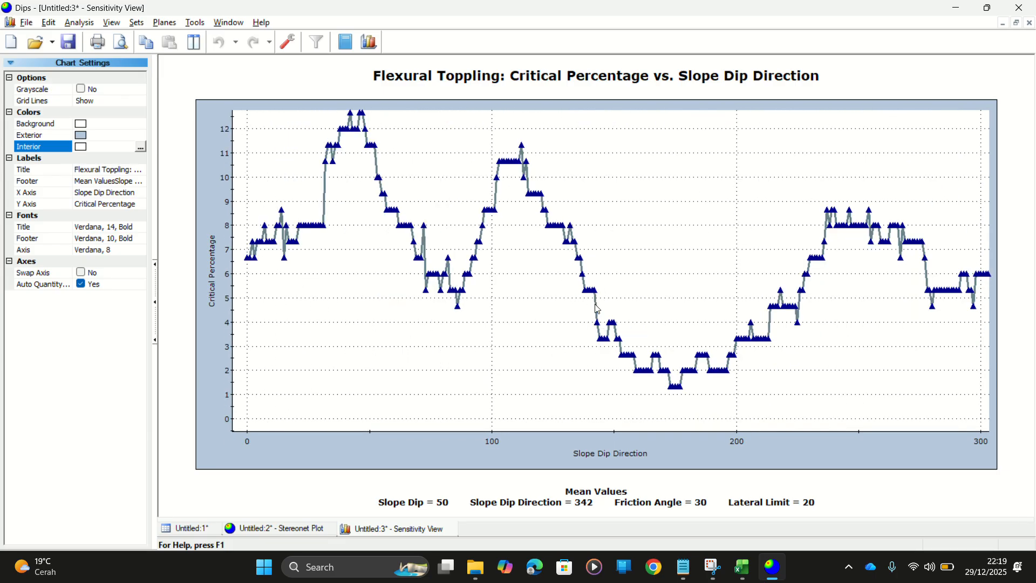
{"action": "mouse_move", "coordinate": [597, 324]}
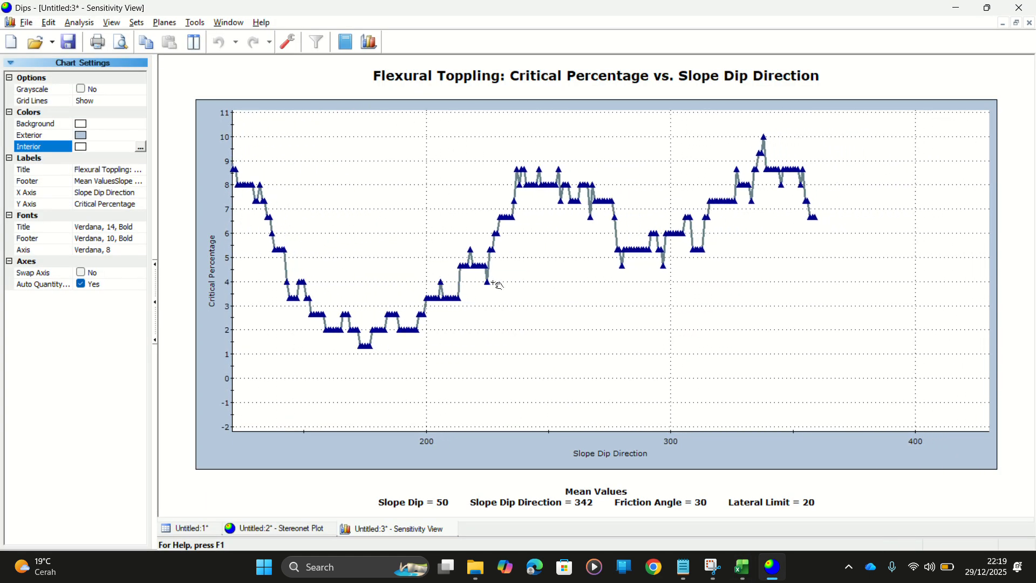
{"action": "scroll", "coordinate": [436, 272], "scroll_direction": "up", "scroll_amount": 5}
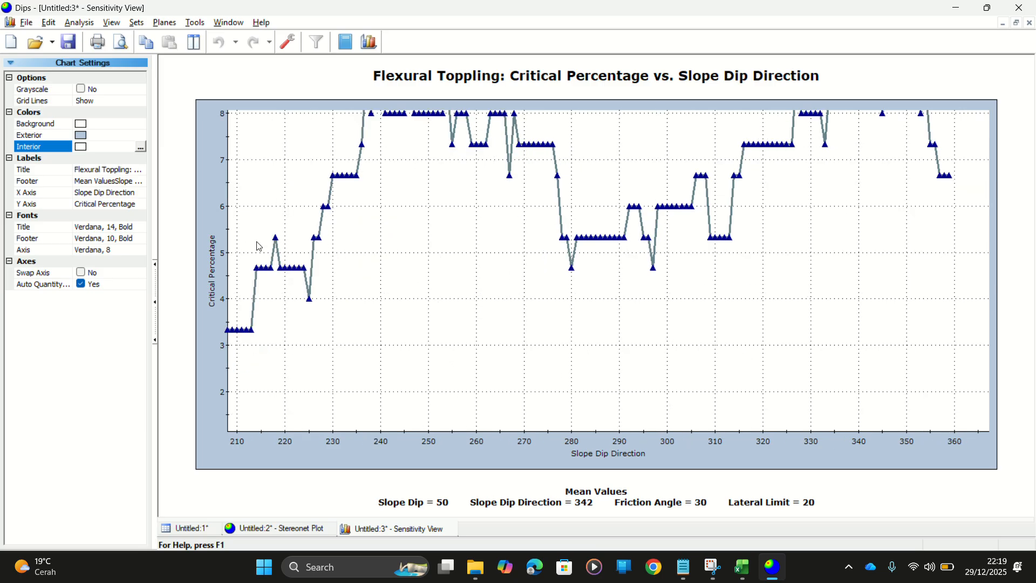
{"action": "left_click_drag", "start_coordinate": [245, 246], "coordinate": [586, 263]}
{"action": "scroll", "coordinate": [392, 257], "scroll_direction": "up", "scroll_amount": 1}
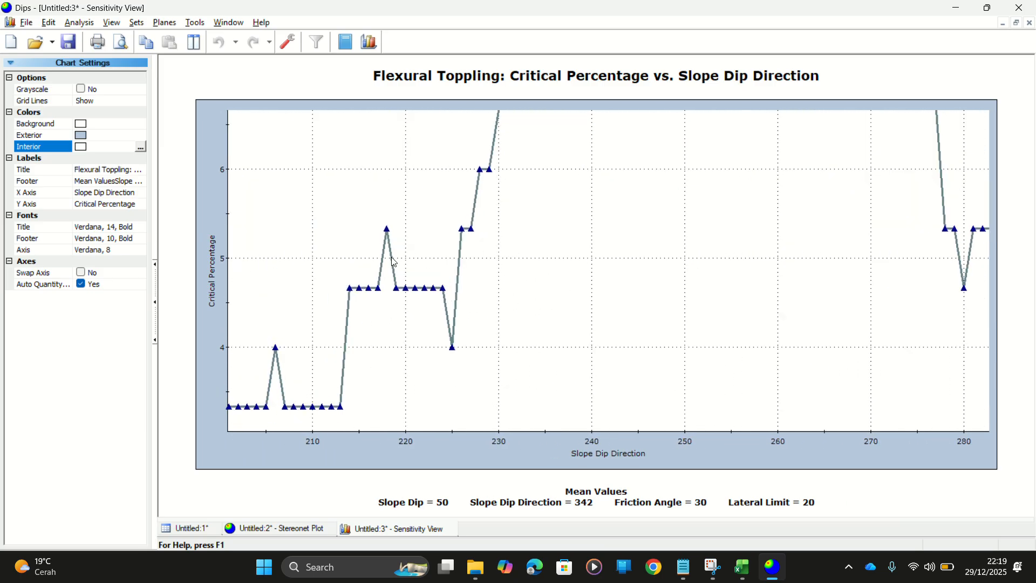
{"action": "left_click_drag", "start_coordinate": [356, 255], "coordinate": [416, 253]}
{"action": "mouse_move", "coordinate": [448, 230]}
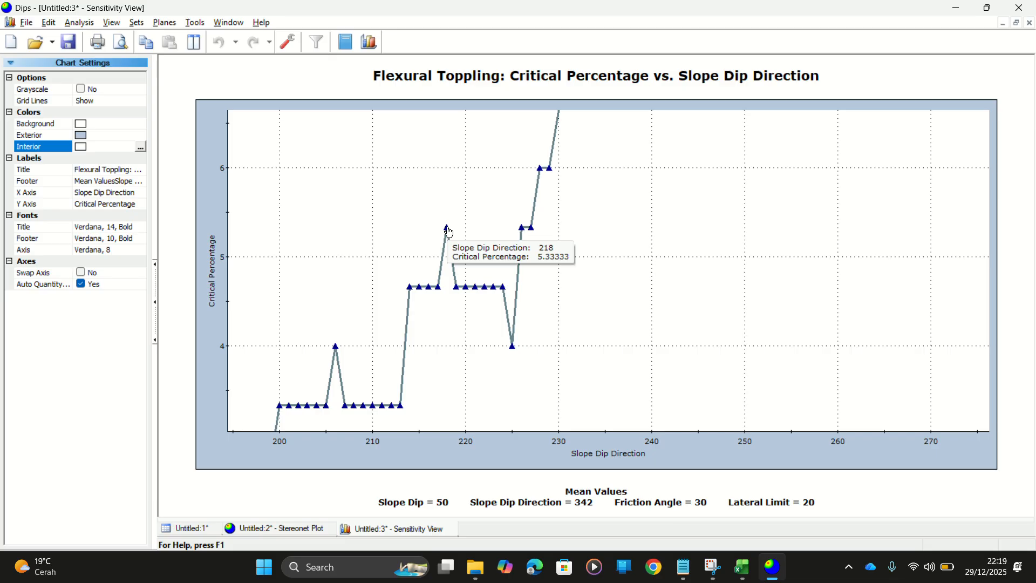
{"action": "mouse_move", "coordinate": [520, 233]}
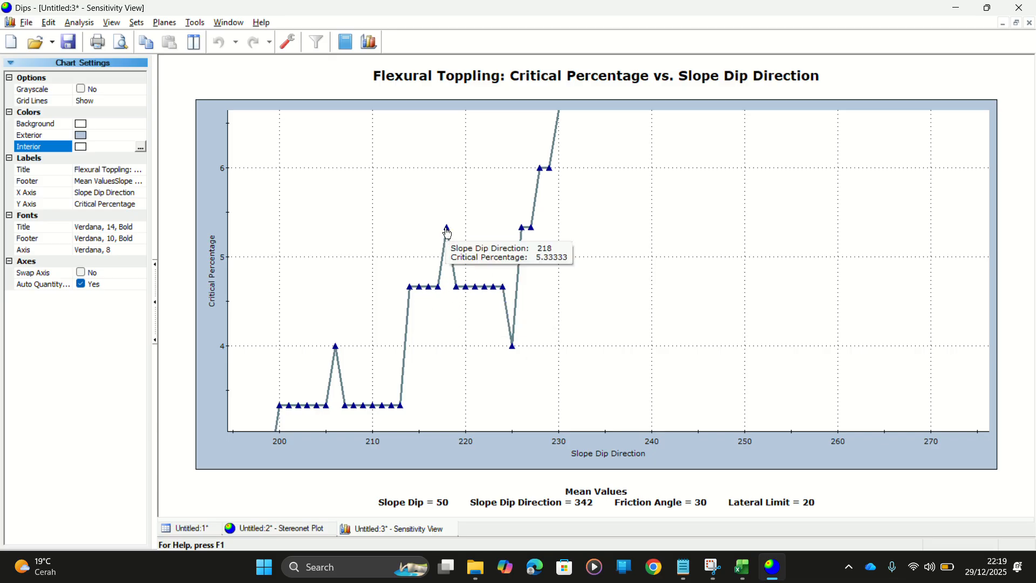
{"action": "mouse_move", "coordinate": [444, 294]}
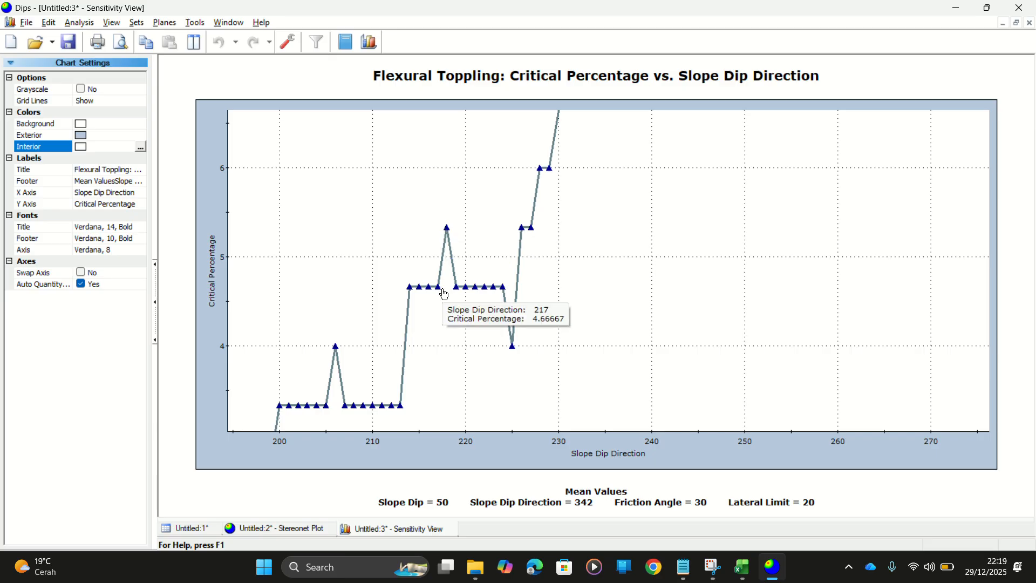
{"action": "scroll", "coordinate": [443, 294], "scroll_direction": "down", "scroll_amount": 3}
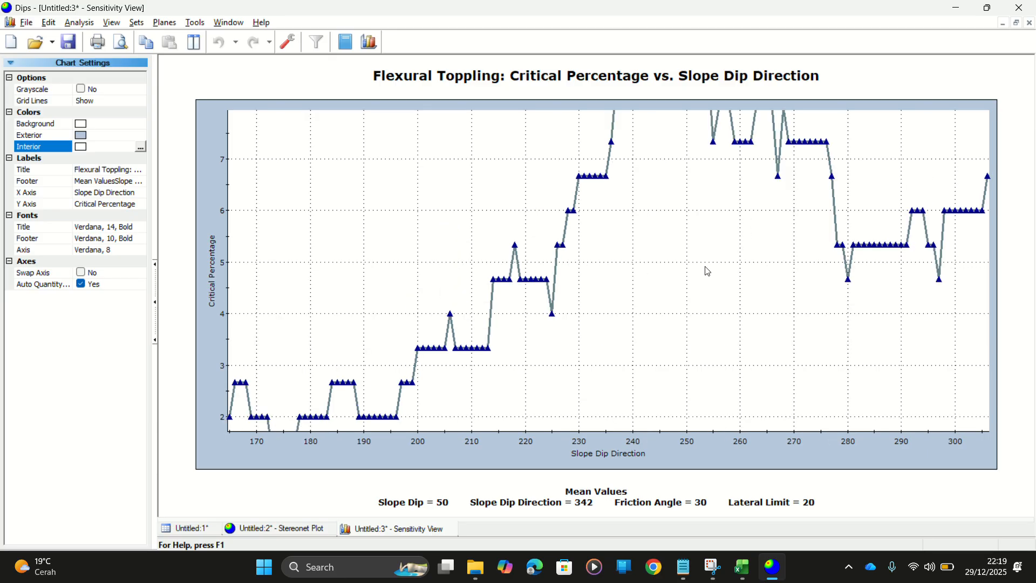
Examine the second flexural toppling range across to the end of the curve and recheck its starting slope dip direction
{"action": "left_click_drag", "start_coordinate": [890, 269], "coordinate": [634, 283]}
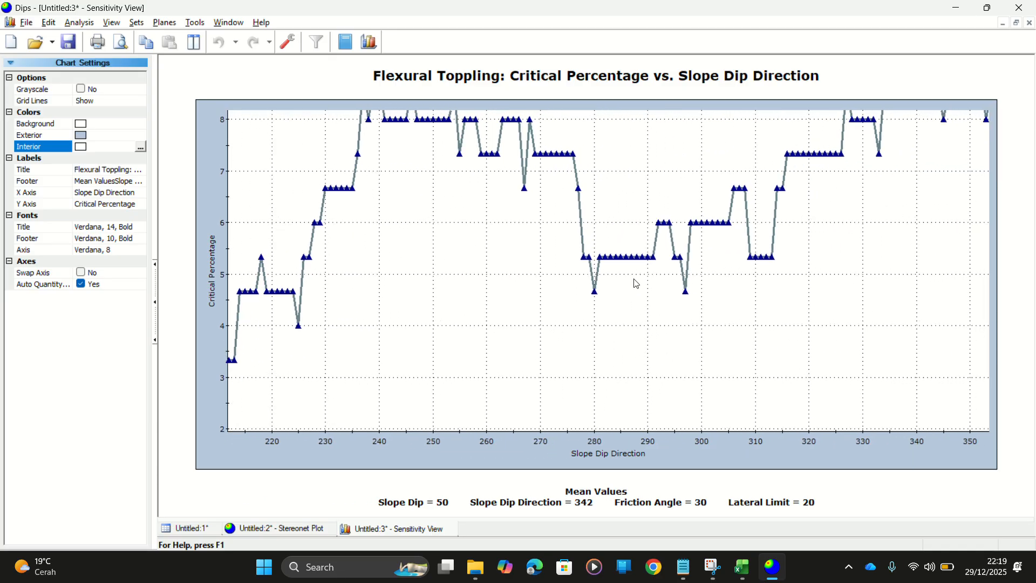
{"action": "scroll", "coordinate": [631, 282], "scroll_direction": "down", "scroll_amount": 4}
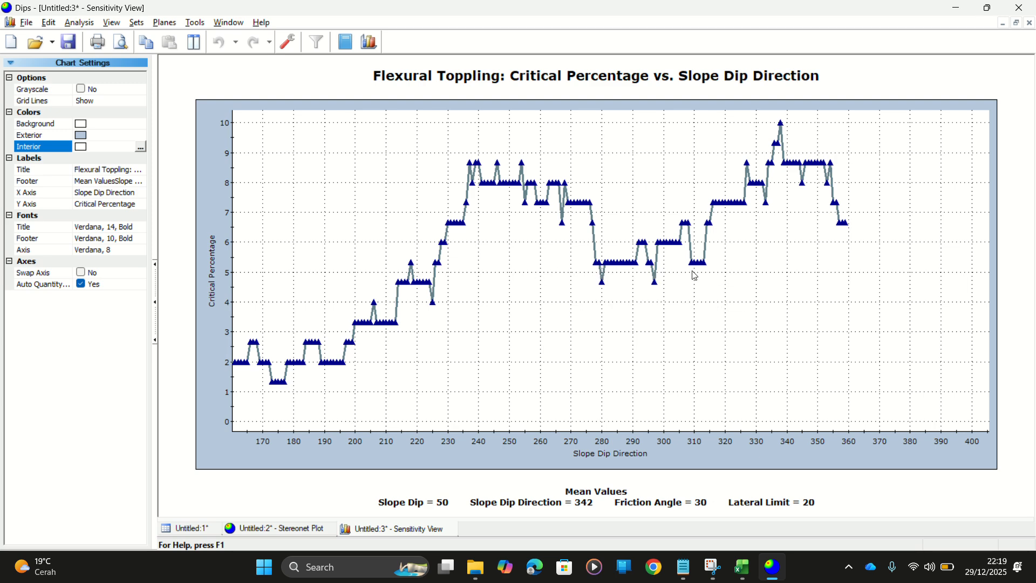
{"action": "scroll", "coordinate": [696, 276], "scroll_direction": "up", "scroll_amount": 2}
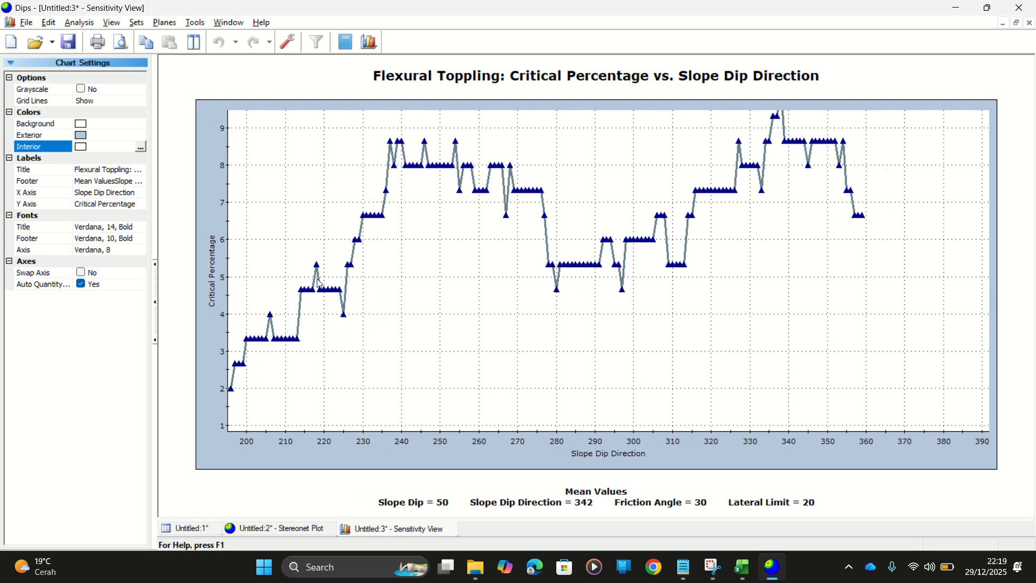
{"action": "scroll", "coordinate": [815, 219], "scroll_direction": "down", "scroll_amount": 2}
{"action": "left_click_drag", "start_coordinate": [811, 221], "coordinate": [668, 238]}
{"action": "scroll", "coordinate": [717, 280], "scroll_direction": "up", "scroll_amount": 2}
{"action": "scroll", "coordinate": [799, 291], "scroll_direction": "up", "scroll_amount": 2}
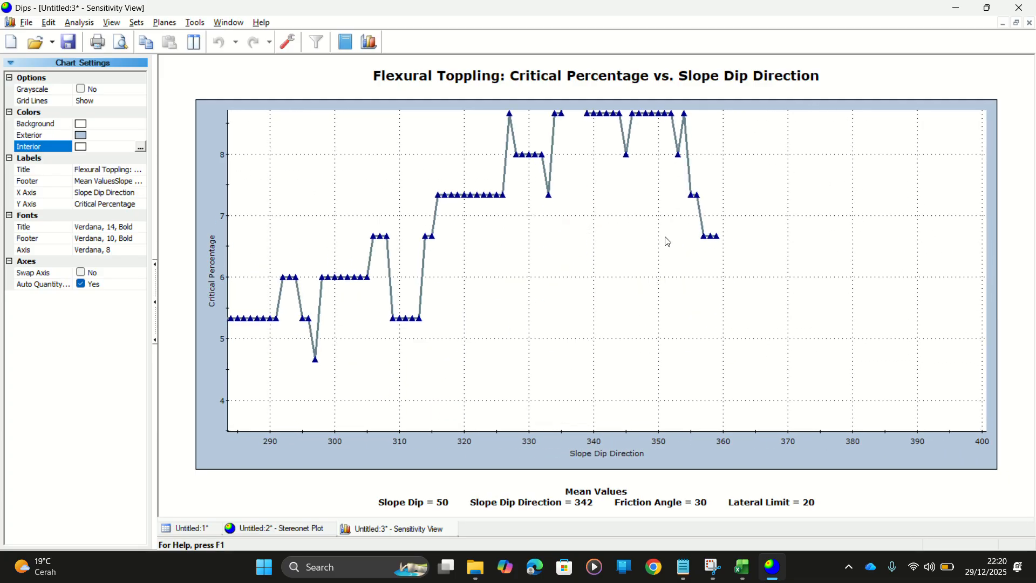
{"action": "scroll", "coordinate": [612, 267], "scroll_direction": "down", "scroll_amount": 1}
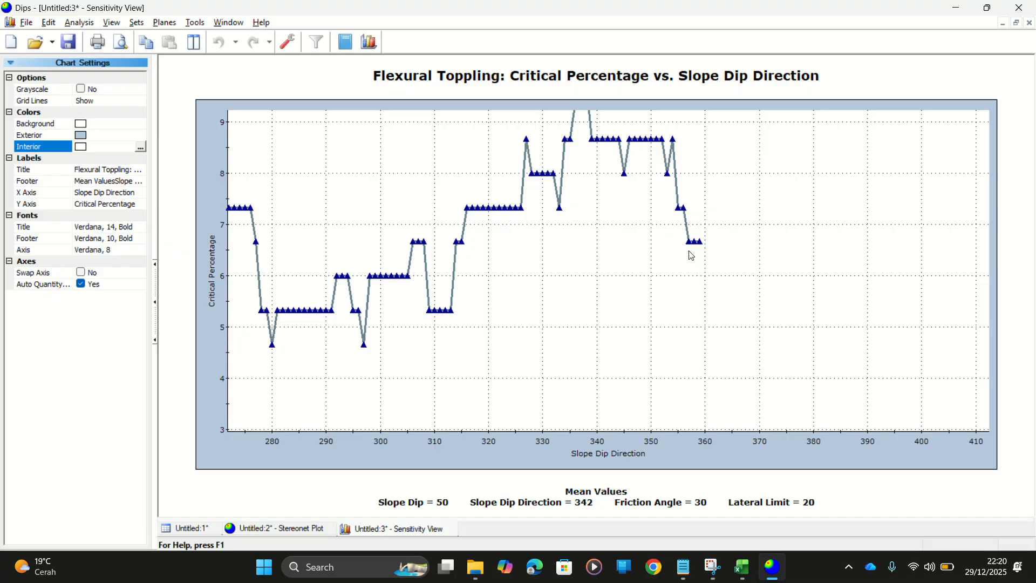
{"action": "scroll", "coordinate": [688, 254], "scroll_direction": "down", "scroll_amount": 3}
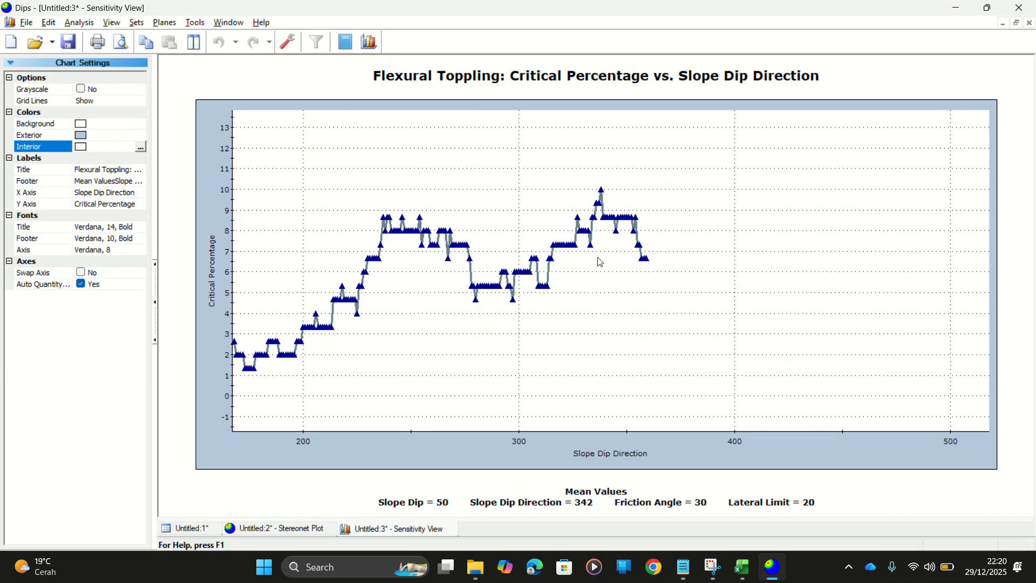
{"action": "scroll", "coordinate": [360, 301], "scroll_direction": "up", "scroll_amount": 1}
{"action": "left_click_drag", "start_coordinate": [354, 299], "coordinate": [364, 258]}
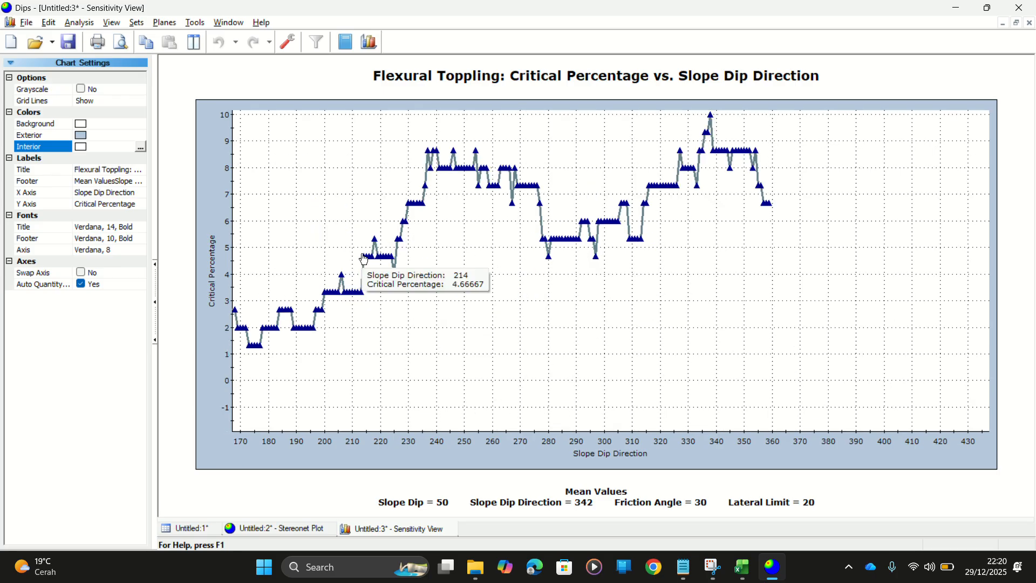
{"action": "scroll", "coordinate": [368, 238], "scroll_direction": "up", "scroll_amount": 2}
{"action": "left_click_drag", "start_coordinate": [323, 225], "coordinate": [489, 232]}
{"action": "scroll", "coordinate": [365, 241], "scroll_direction": "up", "scroll_amount": 1}
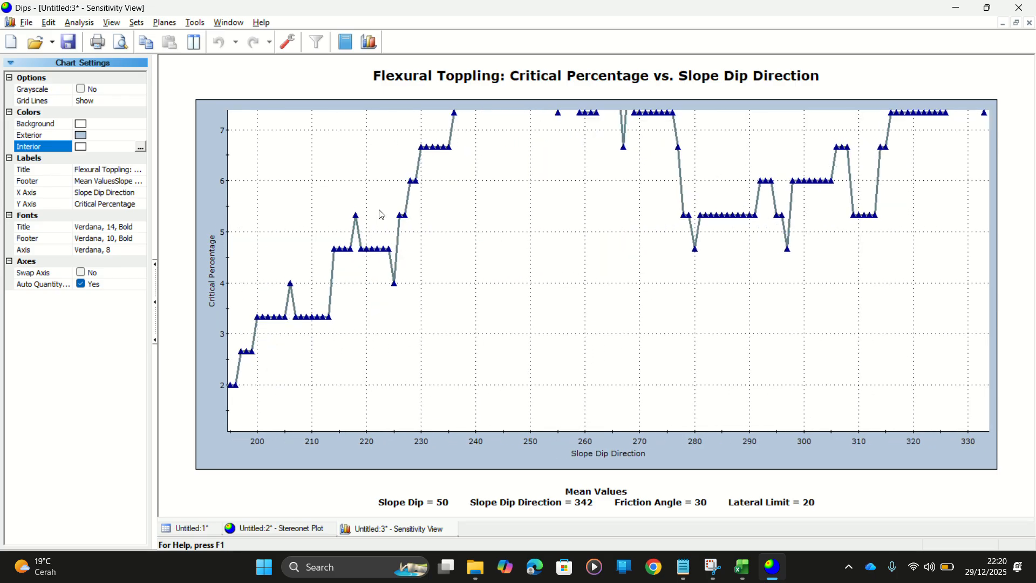
{"action": "mouse_move", "coordinate": [353, 221]}
Switch to Excel and change the second Flexural Toppling direction range to N 217°E - N 359°E
{"action": "key", "text": "alt+Tab"}
{"action": "left_click", "coordinate": [646, 278]}
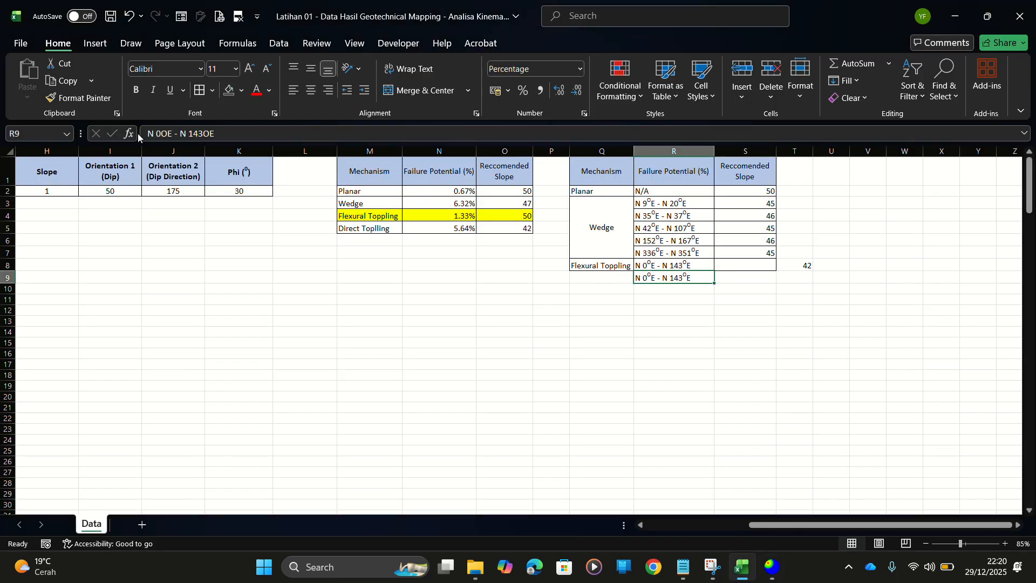
{"action": "left_click_drag", "start_coordinate": [156, 134], "coordinate": [163, 134]}
{"action": "type", "text": "2"}
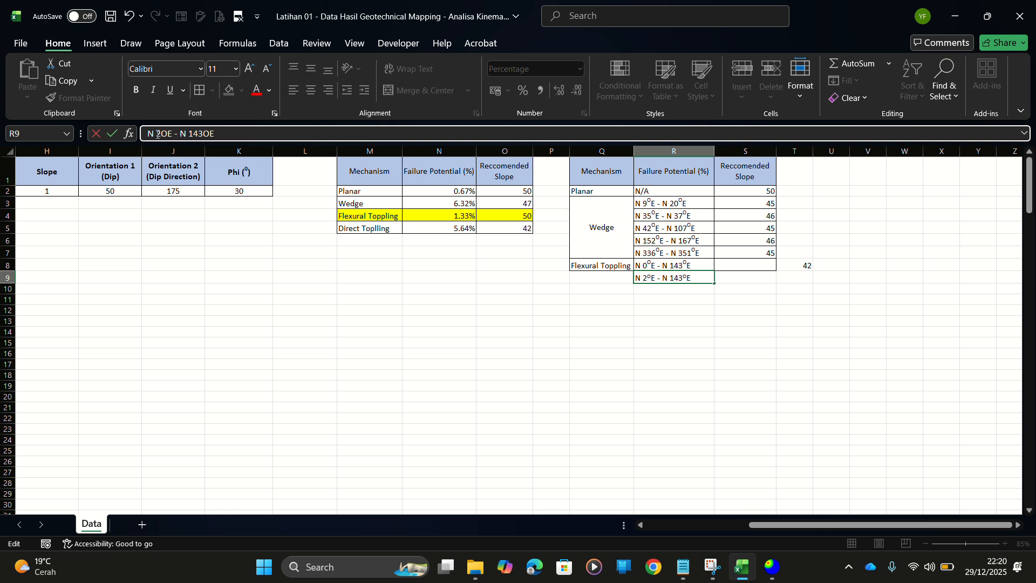
{"action": "type", "text": "17"}
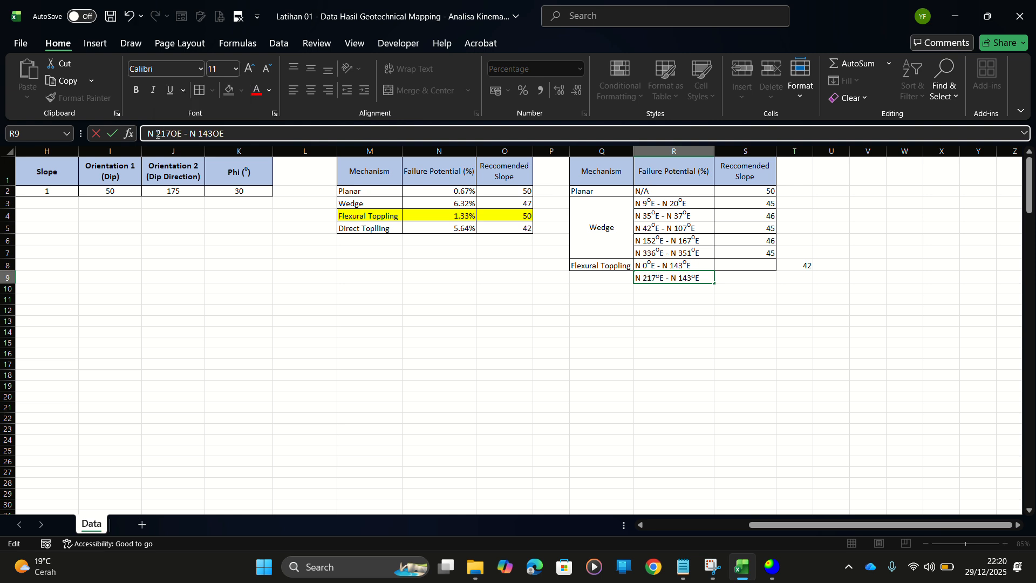
{"action": "key", "text": "BackSpace"}
{"action": "key", "text": "BackSpace"}
{"action": "key", "text": "BackSpace"}
{"action": "type", "text": "359"}
{"action": "key", "text": "Return"}
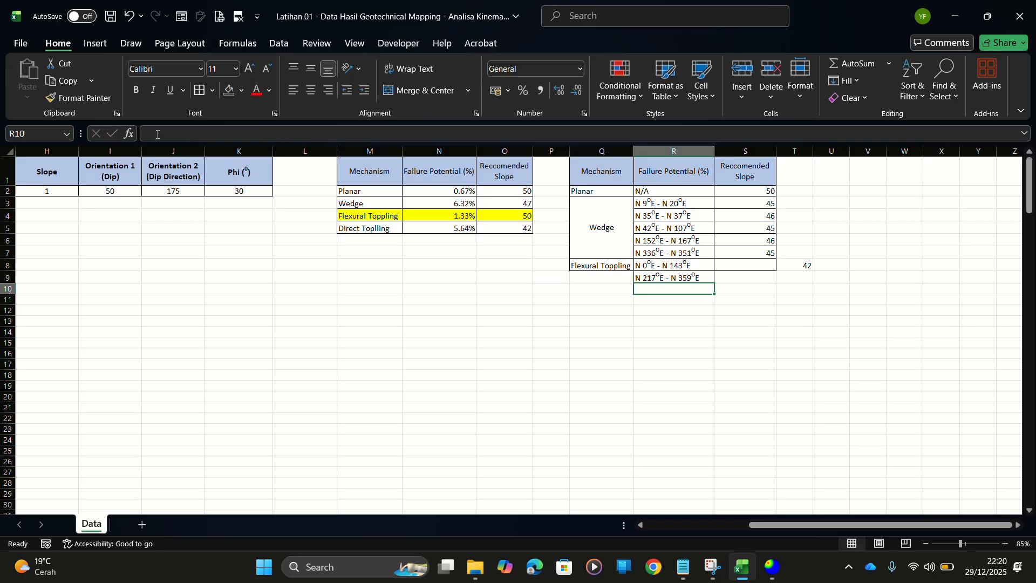
{"action": "left_click", "coordinate": [158, 134]}
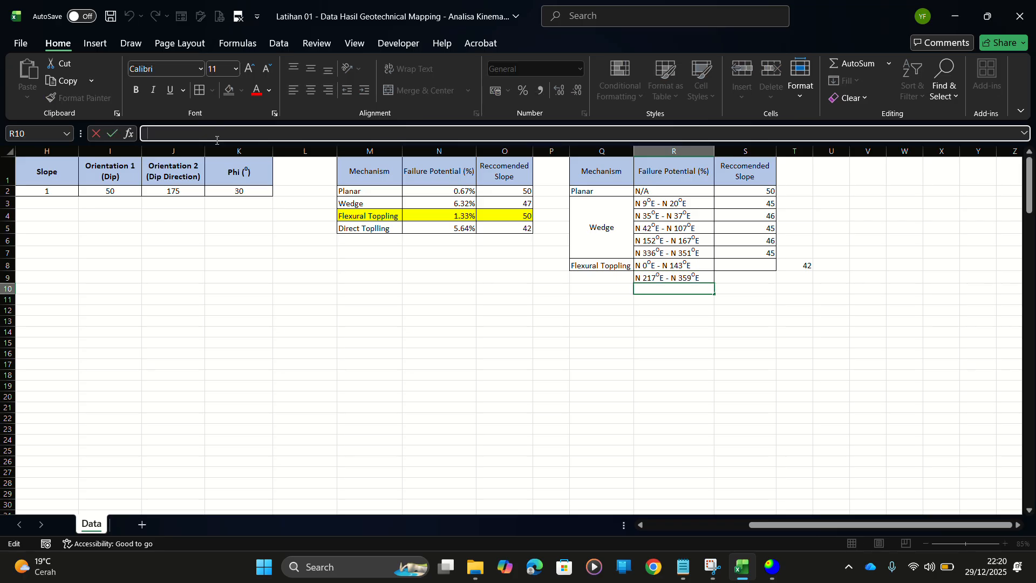
{"action": "left_click", "coordinate": [628, 288]}
{"action": "left_click", "coordinate": [755, 277]}
Switch to Dips and read the slope dip direction at the highest point of the second flexural toppling range
{"action": "key", "text": "alt+Tab"}
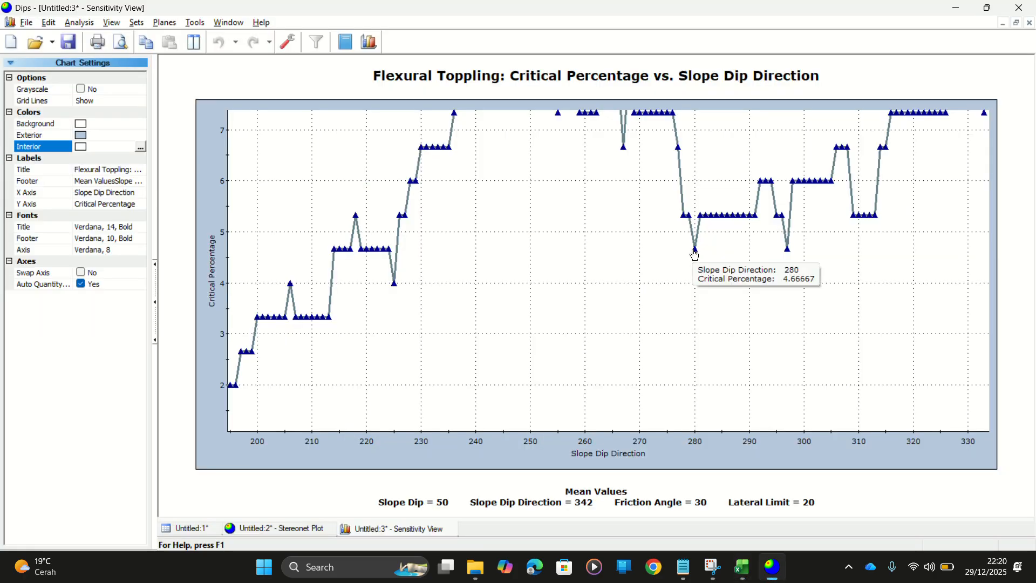
{"action": "key", "text": "alt+Tab"}
{"action": "key", "text": "alt+Tab"}
{"action": "left_click_drag", "start_coordinate": [529, 196], "coordinate": [468, 399]}
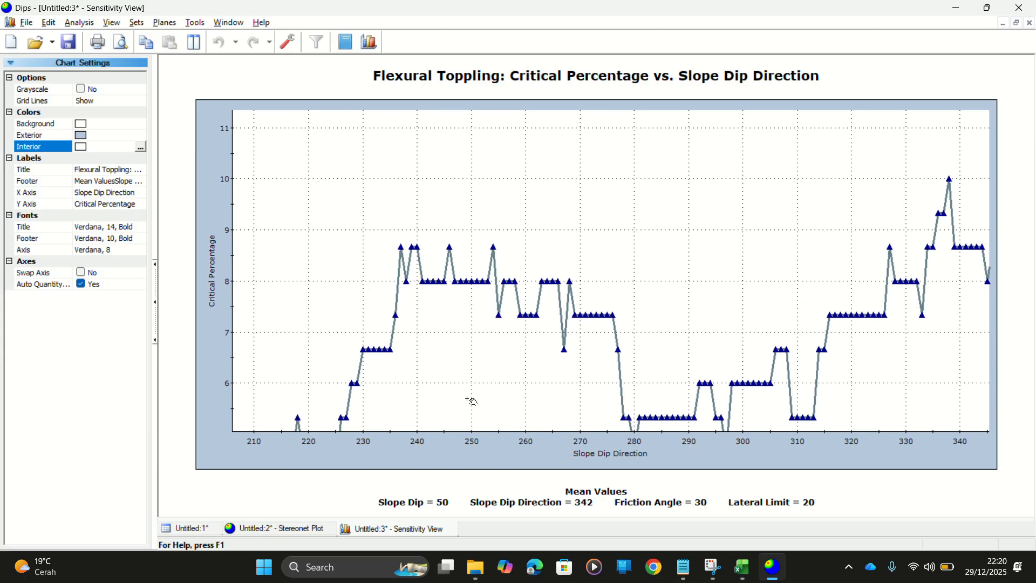
{"action": "scroll", "coordinate": [488, 322], "scroll_direction": "down", "scroll_amount": 5}
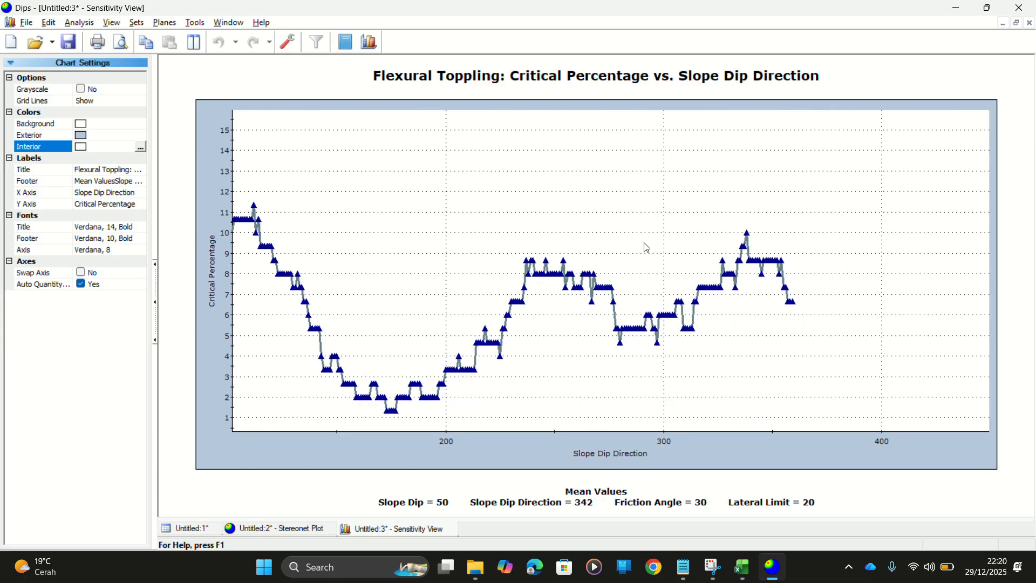
{"action": "scroll", "coordinate": [750, 227], "scroll_direction": "up", "scroll_amount": 3}
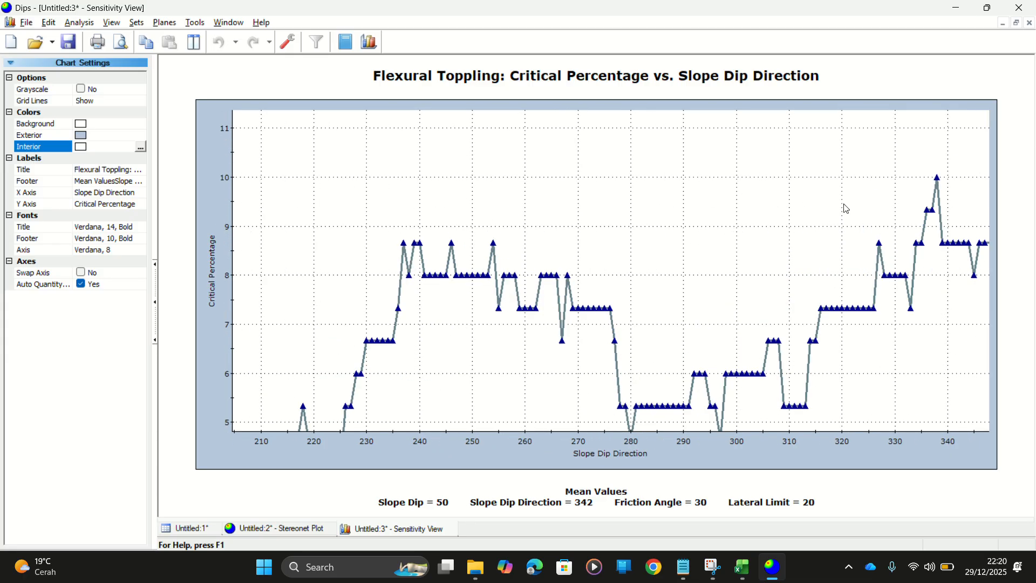
{"action": "left_click_drag", "start_coordinate": [843, 204], "coordinate": [667, 263]}
{"action": "scroll", "coordinate": [712, 229], "scroll_direction": "up", "scroll_amount": 3}
{"action": "mouse_move", "coordinate": [669, 251]}
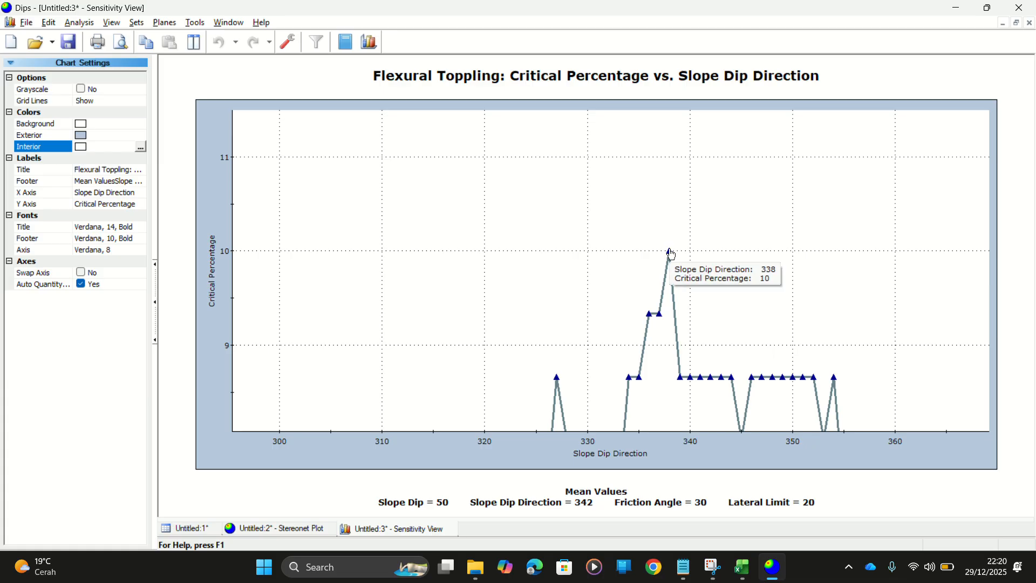
{"action": "scroll", "coordinate": [672, 255], "scroll_direction": "down", "scroll_amount": 2}
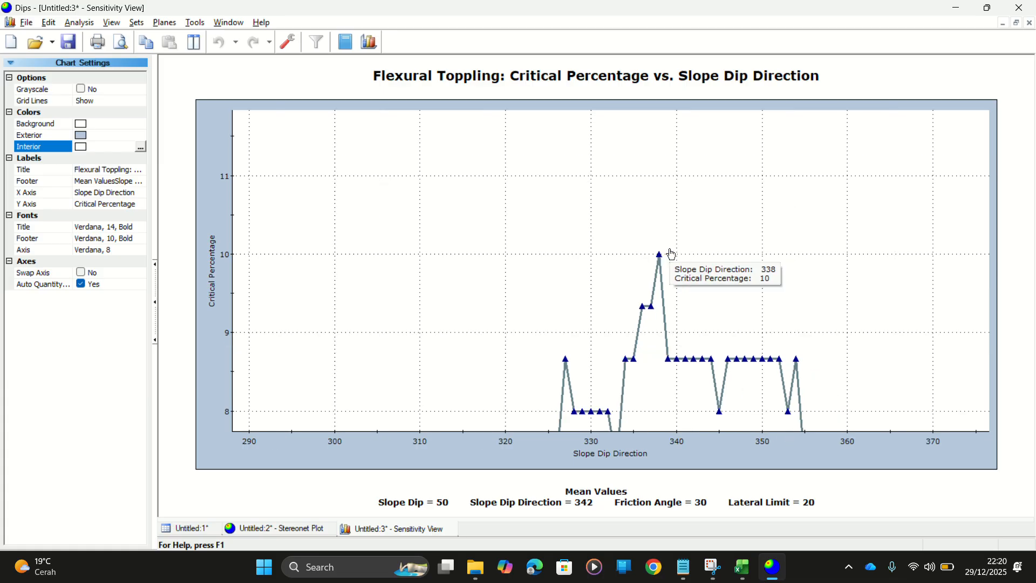
Switch to Excel and note 338 beside the recommended slope cell of the second Flexural Toppling range
{"action": "key", "text": "alt+Tab"}
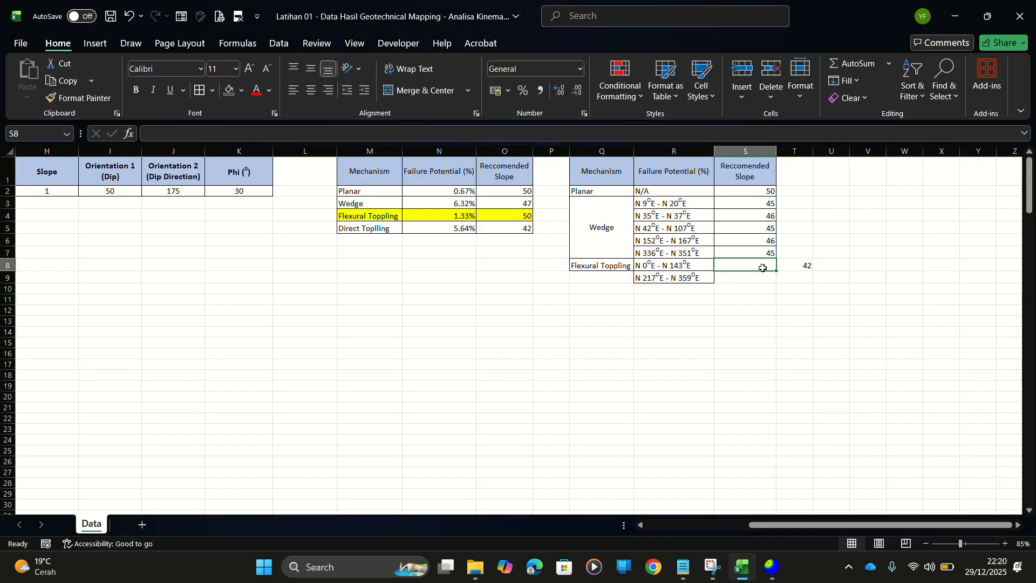
{"action": "left_click", "coordinate": [800, 279]}
{"action": "type", "text": "338"}
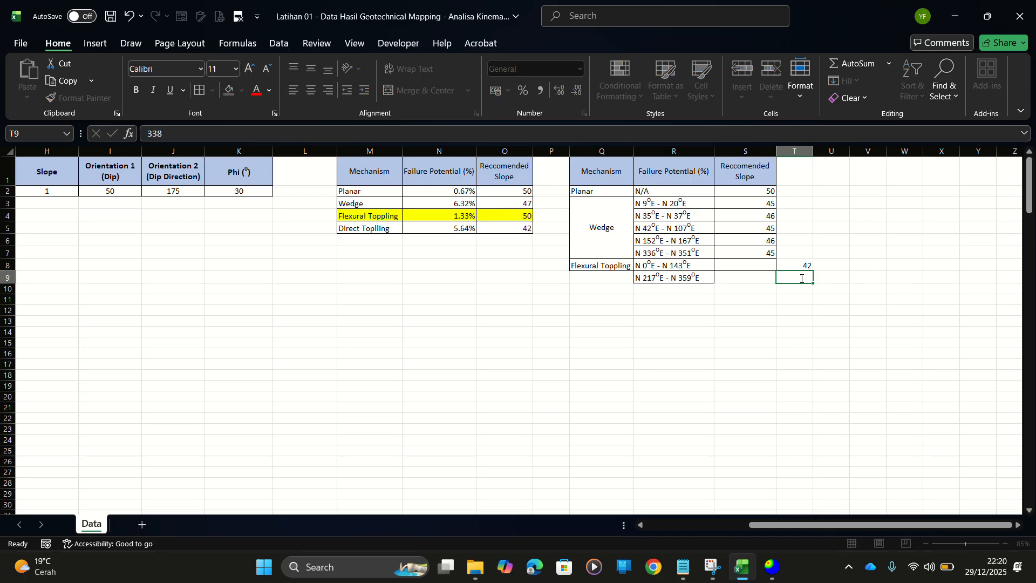
{"action": "key", "text": "Return"}
{"action": "key", "text": "Up"}
{"action": "key", "text": "Left"}
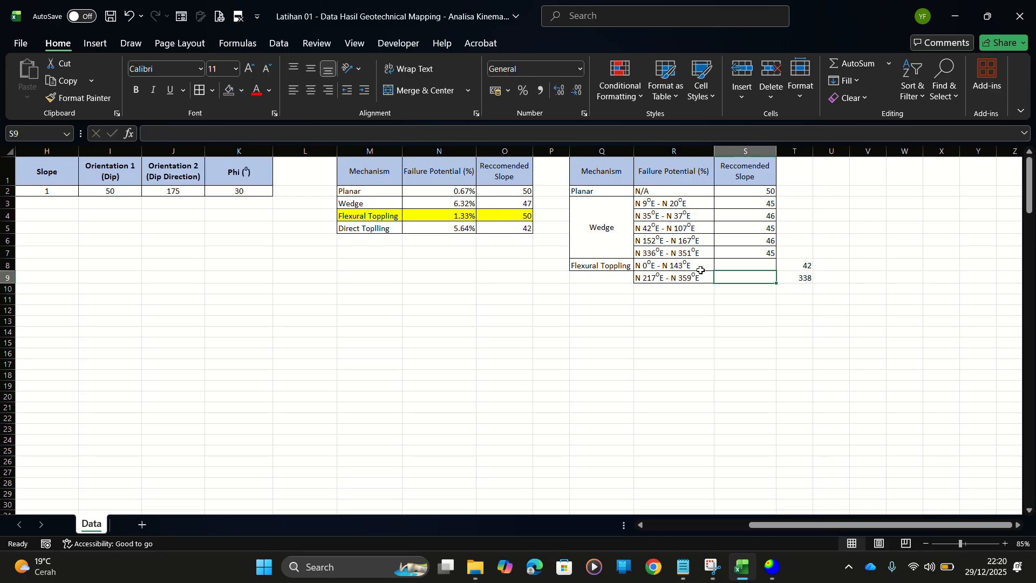
{"action": "left_click", "coordinate": [701, 269]}
Switch to Dips, close the sensitivity chart and run a Flexural Toppling kinematic sensitivity on slope dip only, from 50 to 55 at interval 1
{"action": "key", "text": "alt+Tab"}
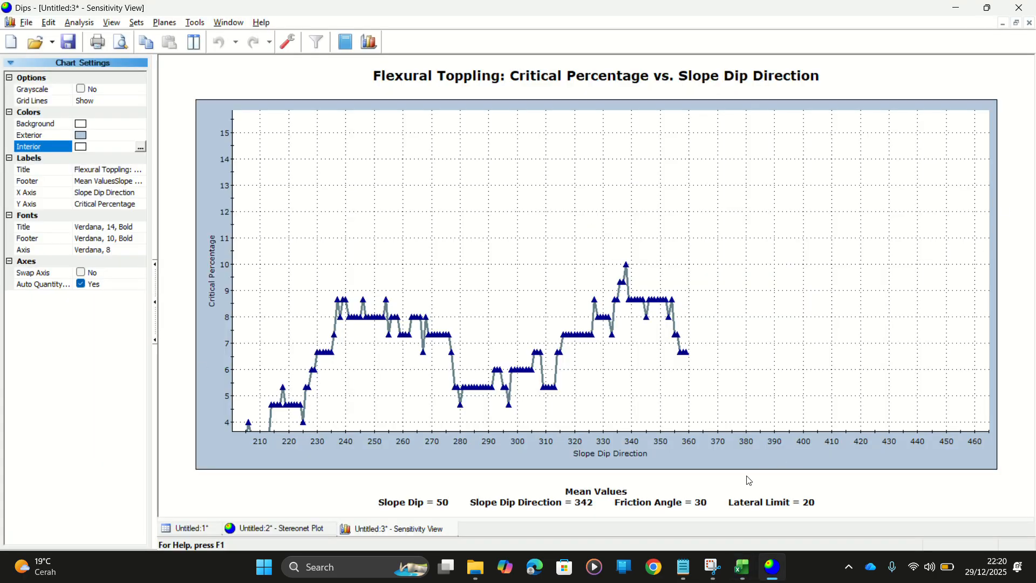
{"action": "left_click", "coordinate": [450, 530]}
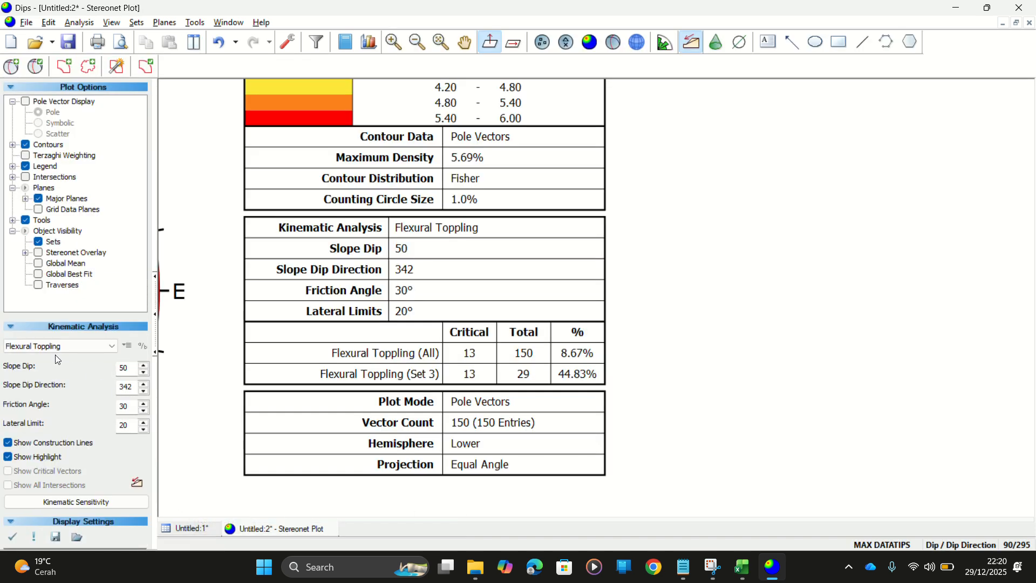
{"action": "left_click", "coordinate": [78, 502]}
{"action": "left_click", "coordinate": [413, 252]}
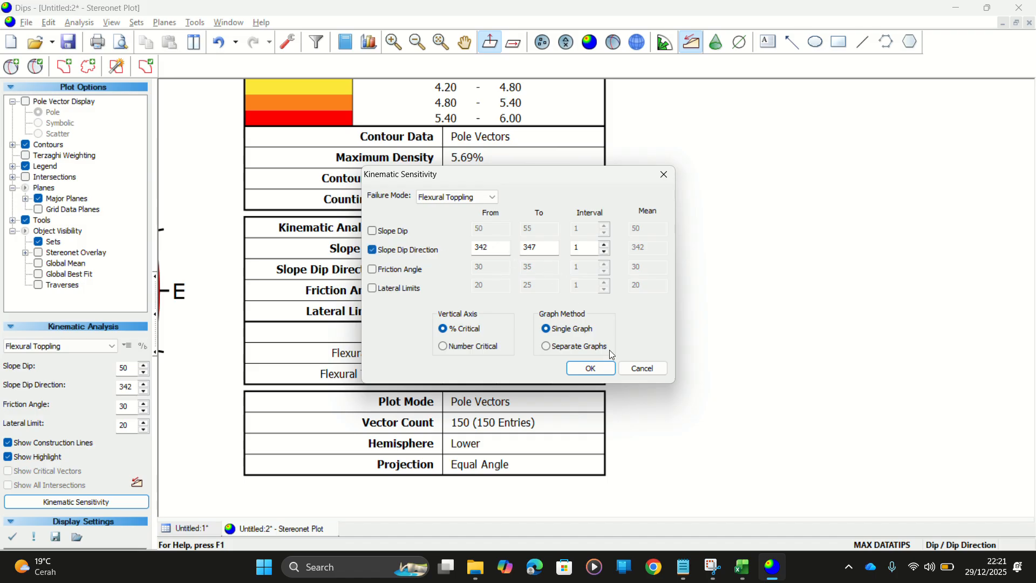
{"action": "left_click", "coordinate": [394, 250]}
{"action": "left_click", "coordinate": [404, 231]}
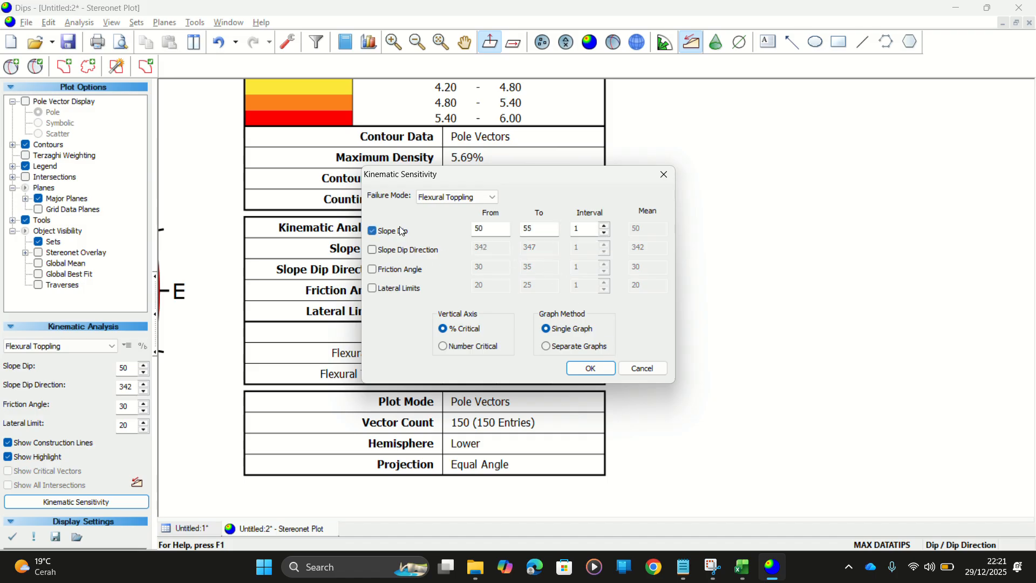
{"action": "left_click", "coordinate": [590, 368]}
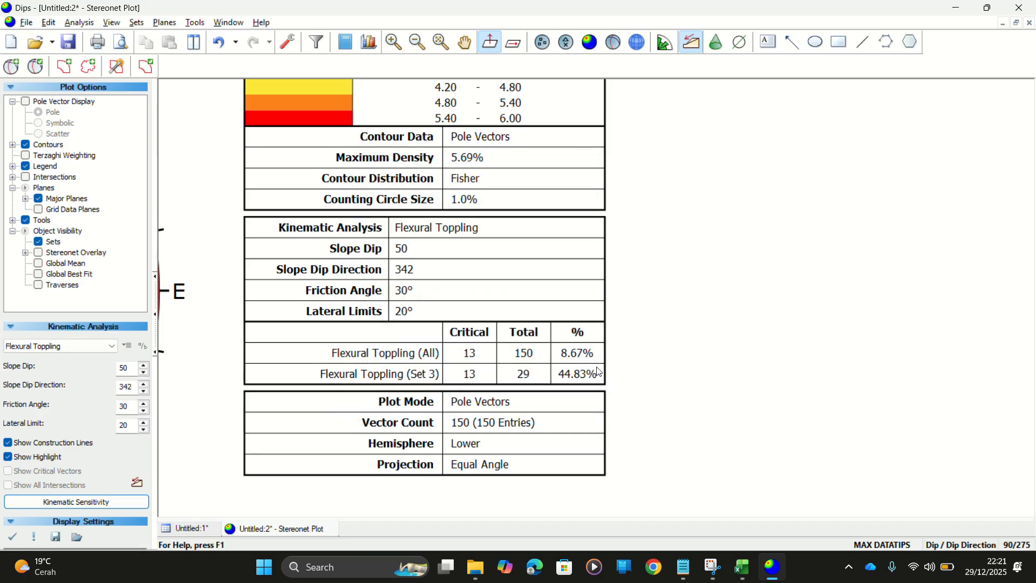
Check in Excel the direction noted for the first Flexural Toppling range, switch back to Dips and set the slope dip direction to 42
{"action": "key", "text": "alt+Tab"}
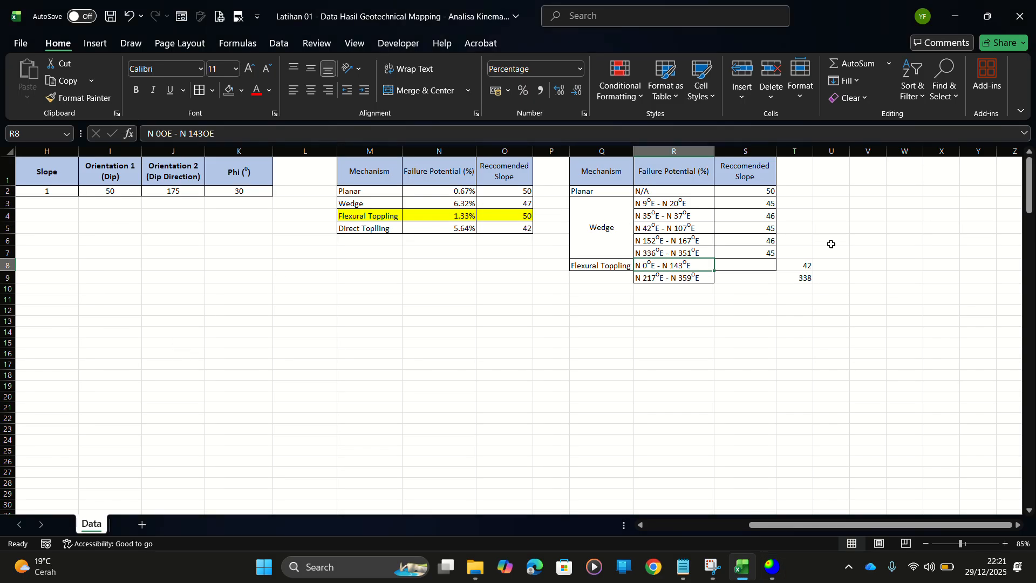
{"action": "left_click", "coordinate": [809, 265]}
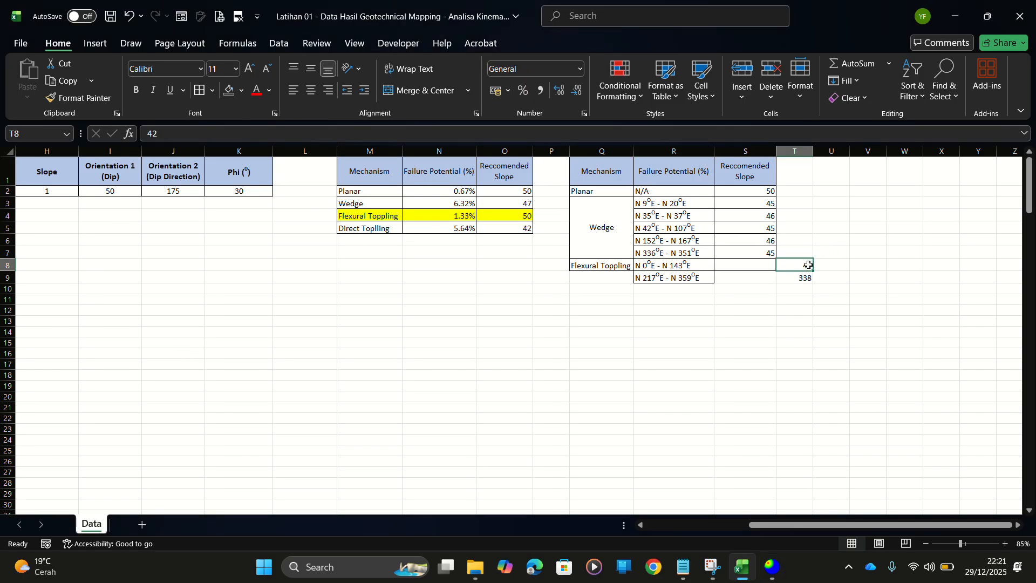
{"action": "key", "text": "alt+Tab"}
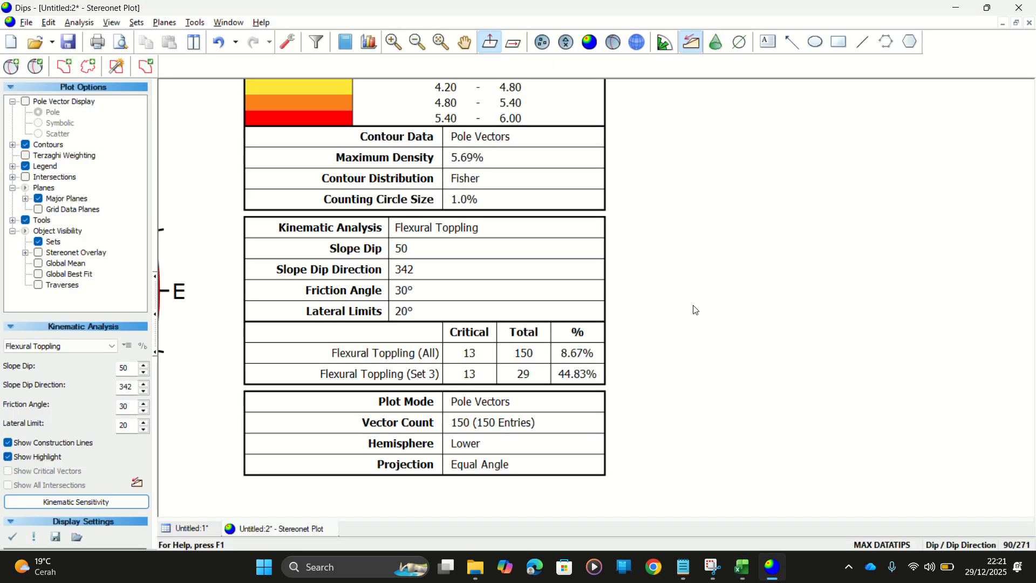
{"action": "double_click", "coordinate": [135, 387]}
{"action": "type", "text": "4"}
Run a Flexural Toppling kinematic sensitivity on slope dip only, from 0 to 55 at interval 1
{"action": "left_click", "coordinate": [76, 502]}
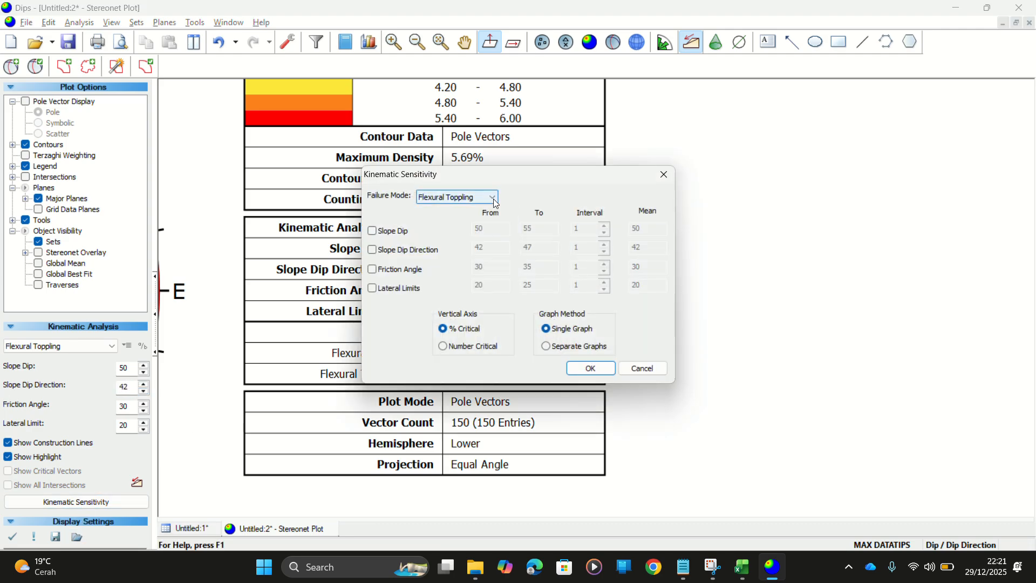
{"action": "left_click", "coordinate": [372, 231]}
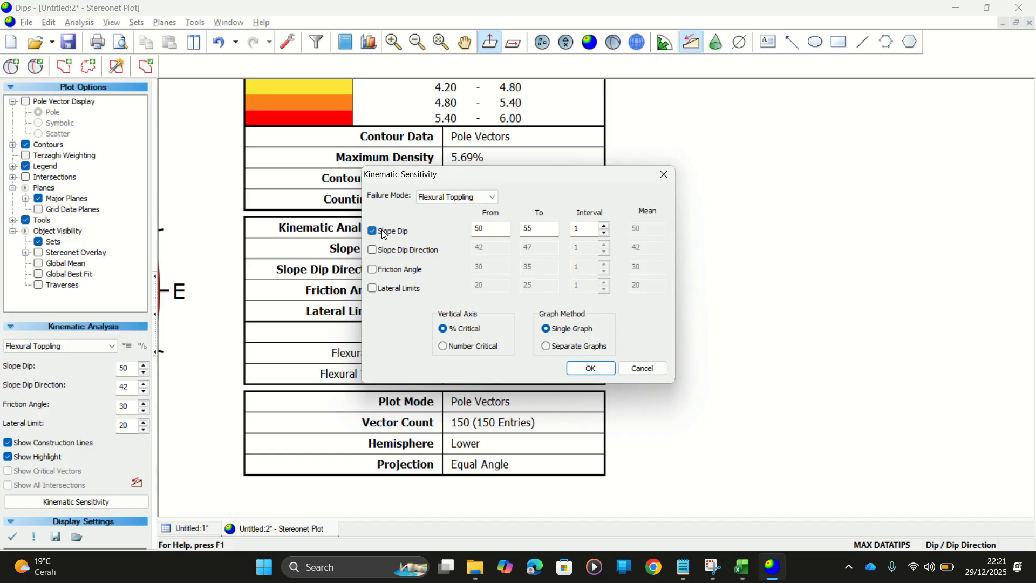
{"action": "left_click", "coordinate": [373, 250]}
{"action": "left_click", "coordinate": [402, 233]}
{"action": "double_click", "coordinate": [492, 251]}
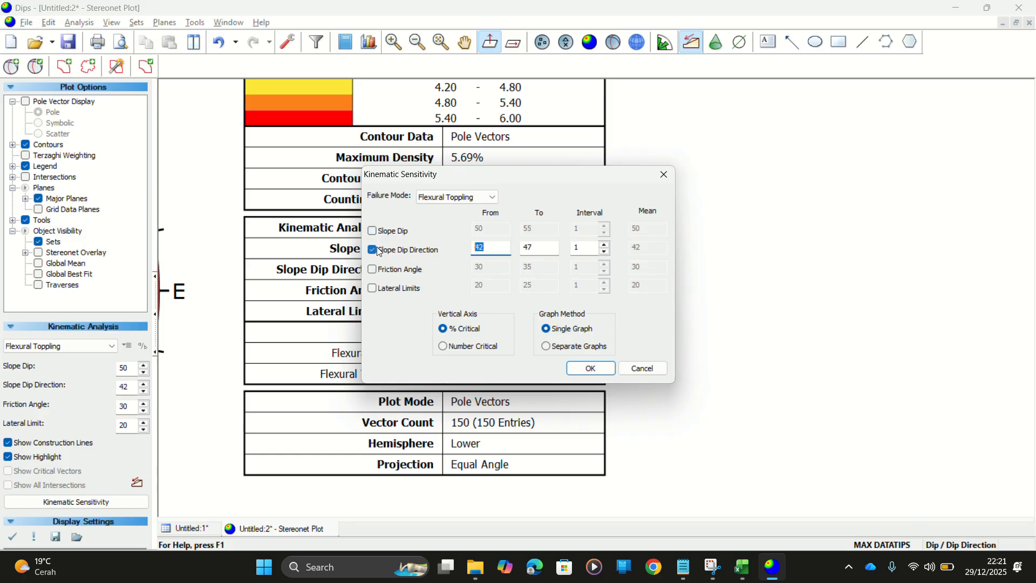
{"action": "type", "text": "0"}
{"action": "left_click", "coordinate": [397, 231]}
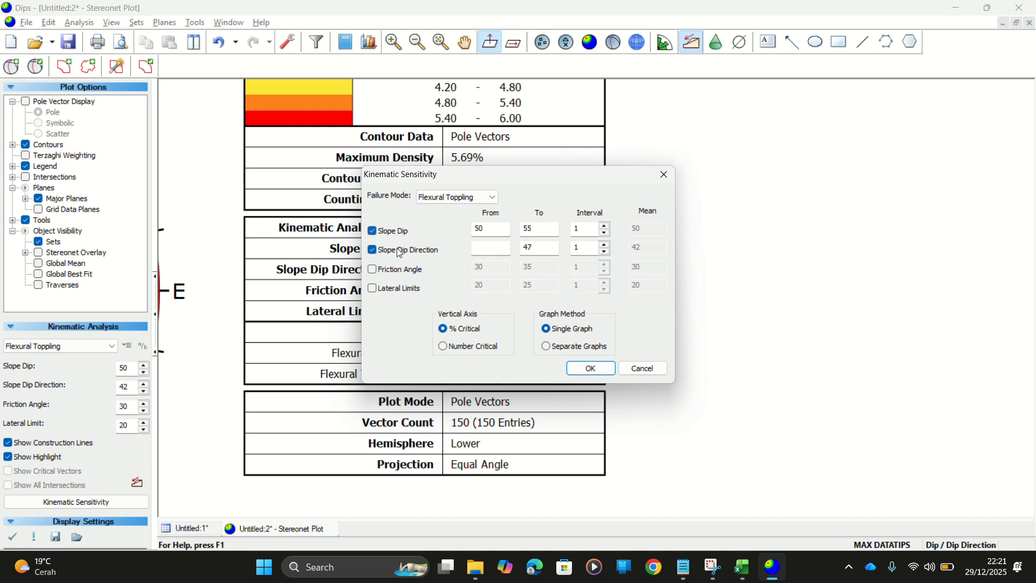
{"action": "double_click", "coordinate": [492, 229]}
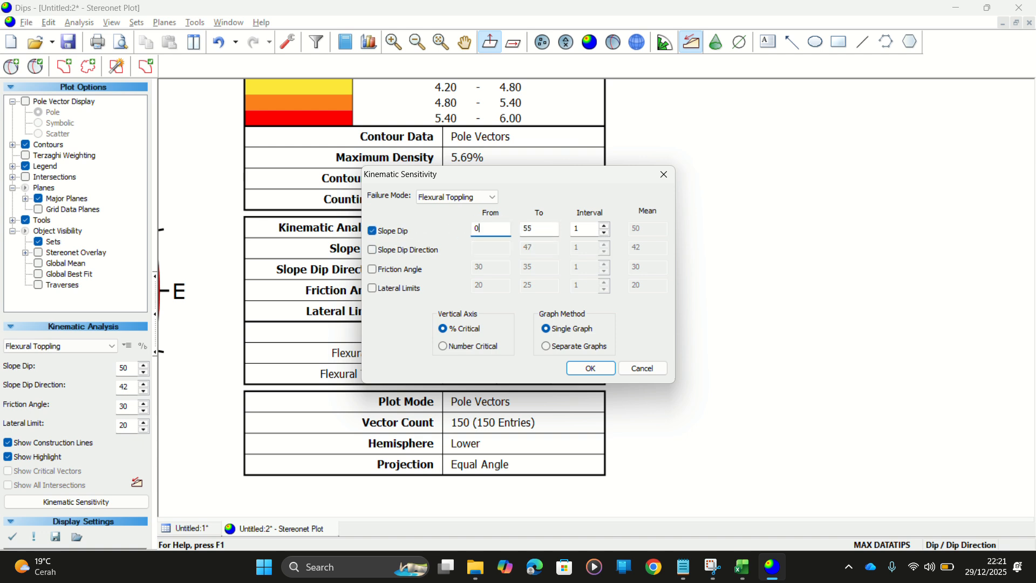
{"action": "double_click", "coordinate": [531, 230]}
{"action": "left_click", "coordinate": [594, 368]}
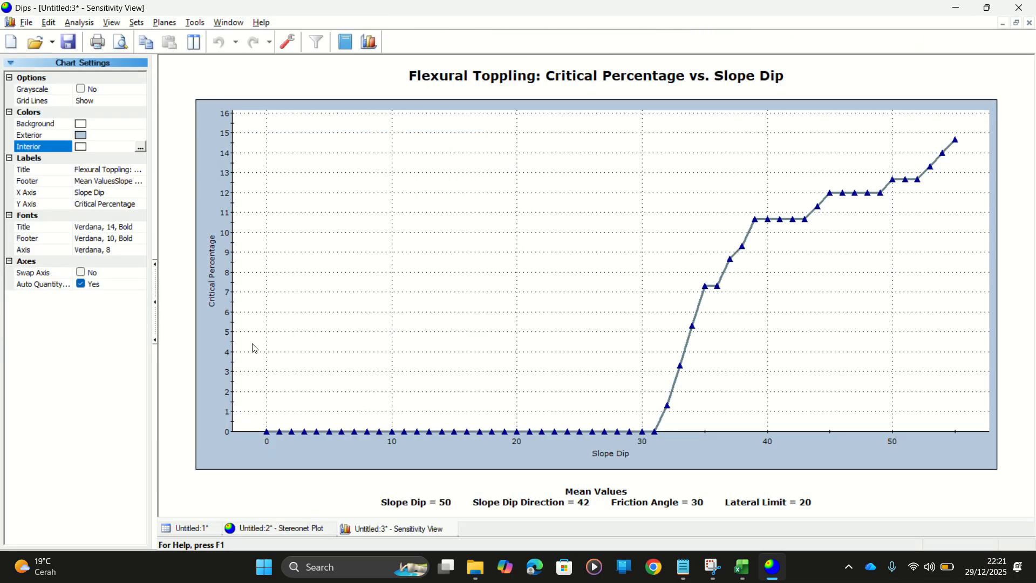
Read the slope dip at the chart points just above and just below 5% critical percentage
{"action": "left_click_drag", "start_coordinate": [679, 226], "coordinate": [652, 205]}
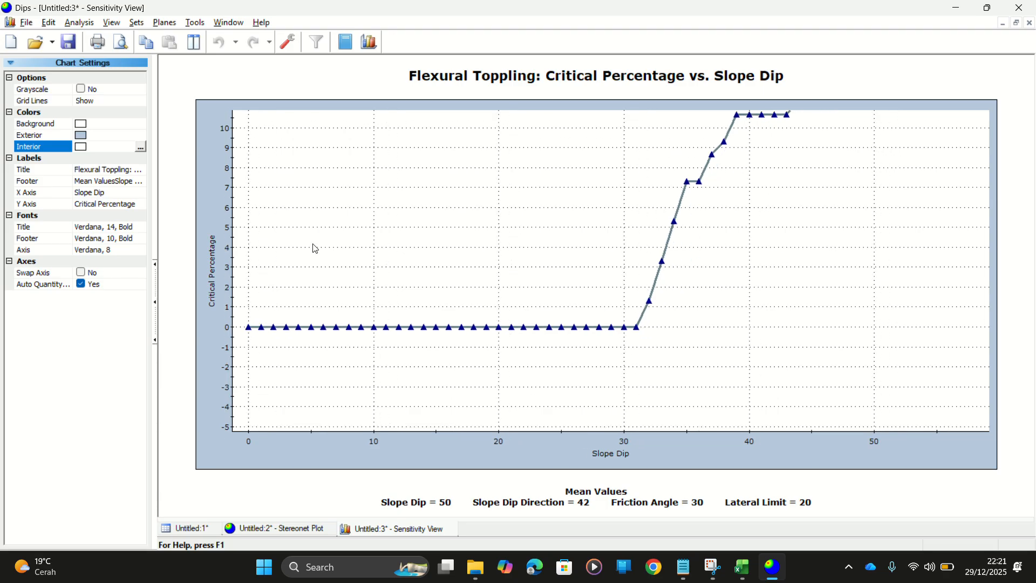
{"action": "scroll", "coordinate": [317, 227], "scroll_direction": "up", "scroll_amount": 5}
{"action": "left_click_drag", "start_coordinate": [418, 179], "coordinate": [323, 270]}
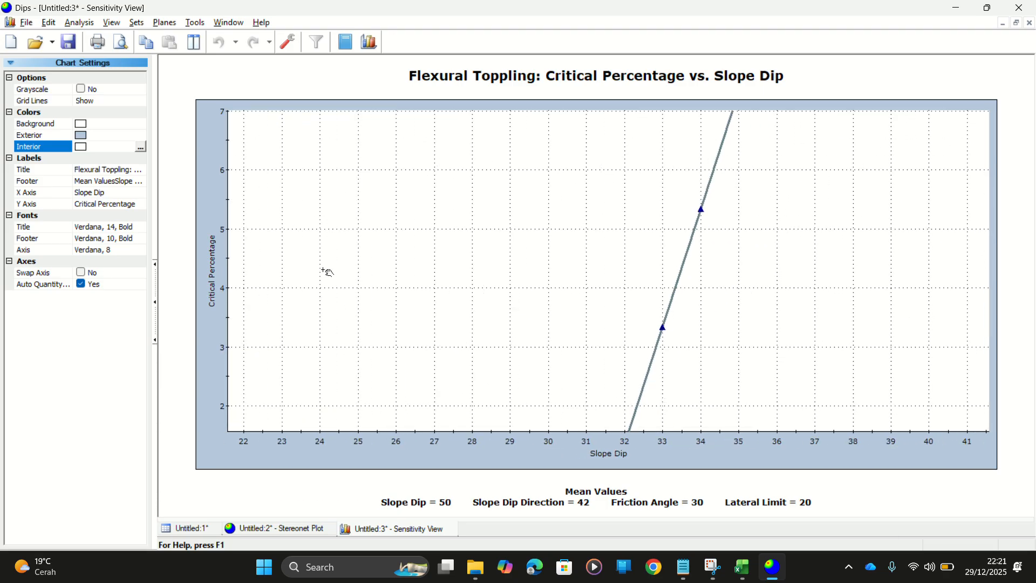
{"action": "mouse_move", "coordinate": [704, 219]}
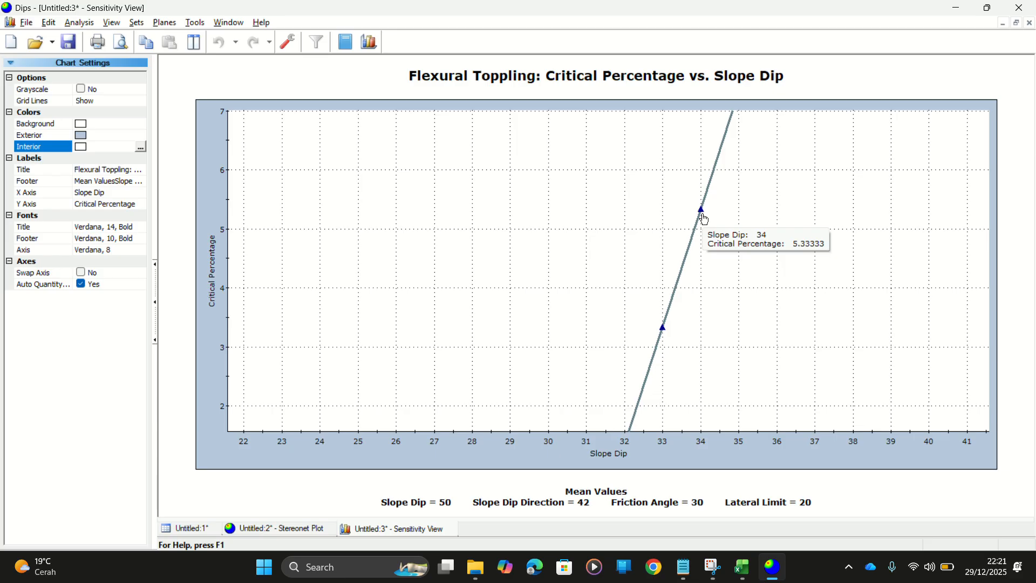
{"action": "mouse_move", "coordinate": [666, 330]}
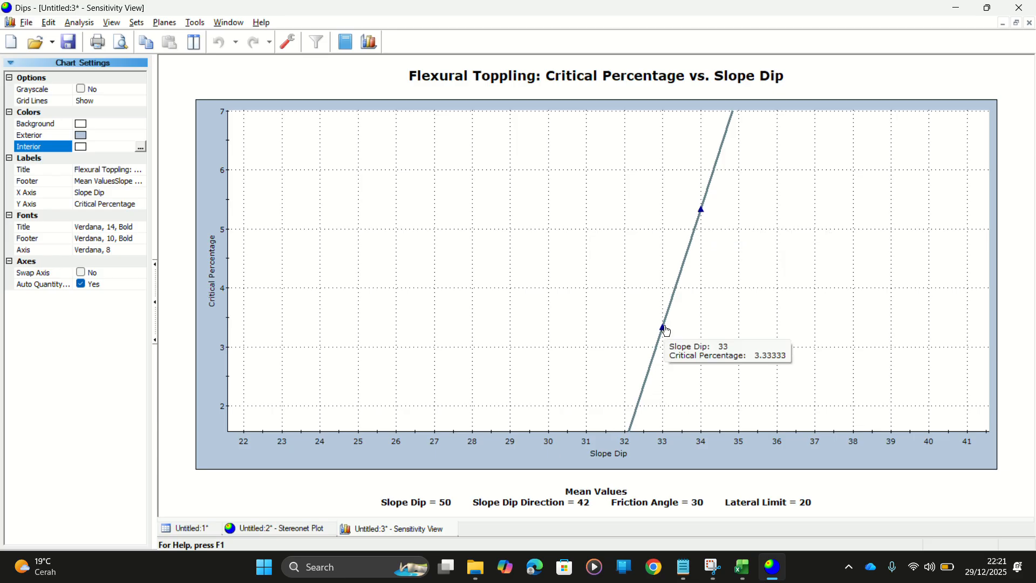
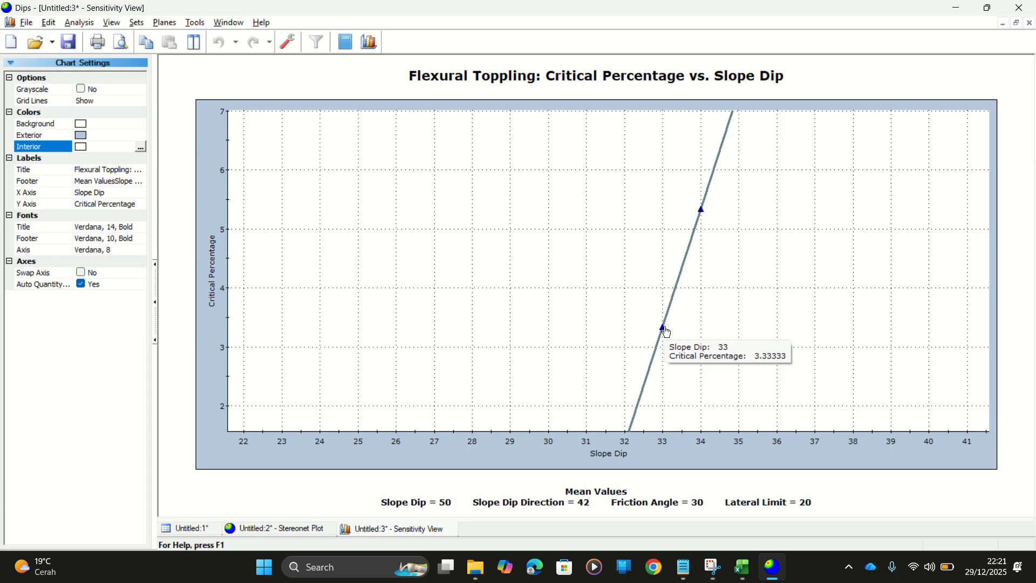
Switch to Excel and enter 33 as the recommended slope for the Flexural Toppling range N 0°E - N 143°E
{"action": "key", "text": "alt+Tab"}
{"action": "left_click", "coordinate": [738, 265]}
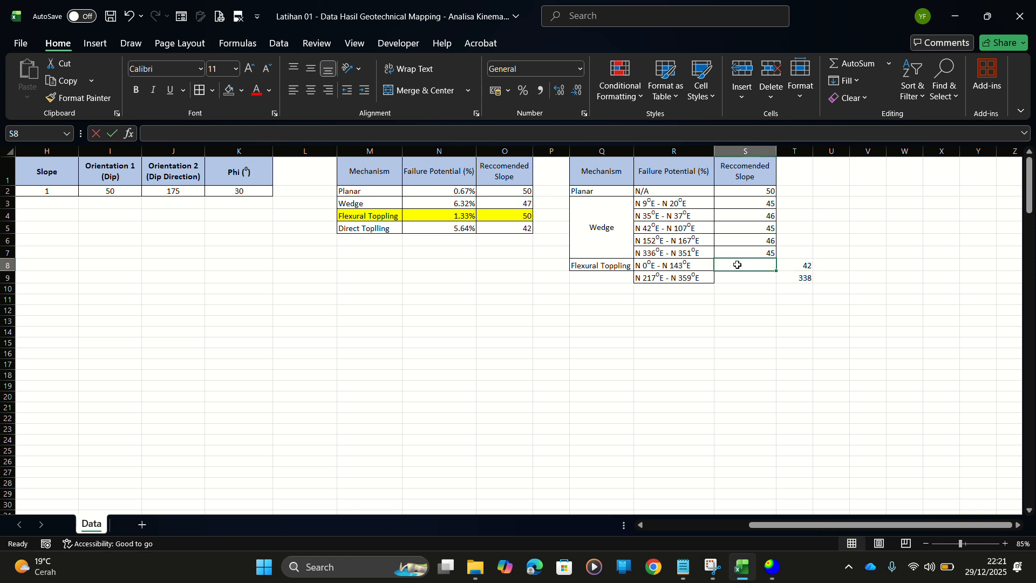
{"action": "type", "text": "33"}
{"action": "key", "text": "Return"}
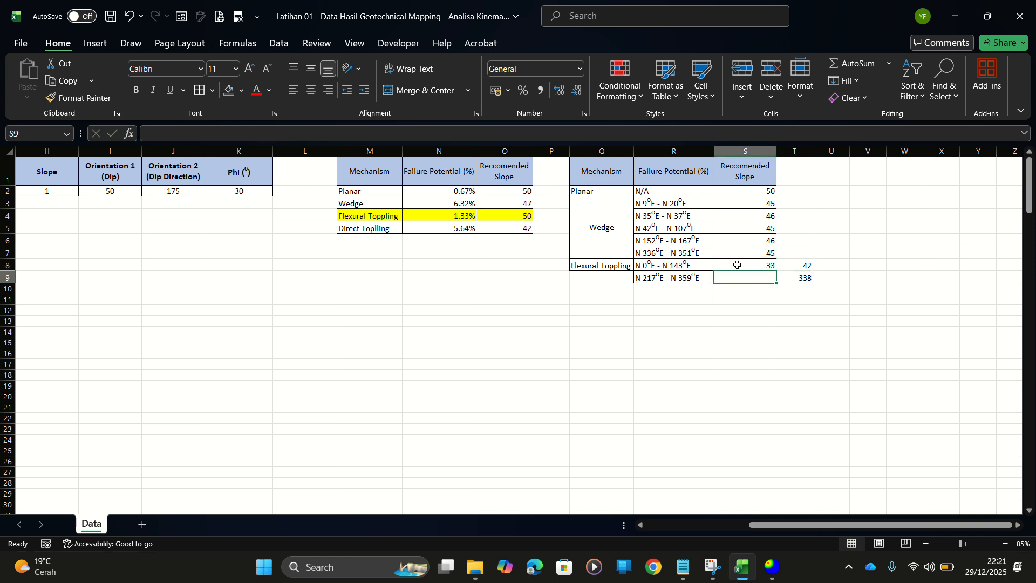
Check the direction noted for the second Flexural Toppling range, switch to Dips, close the sensitivity chart and set the slope dip direction to 338
{"action": "left_click", "coordinate": [672, 292]}
{"action": "left_click", "coordinate": [662, 279]}
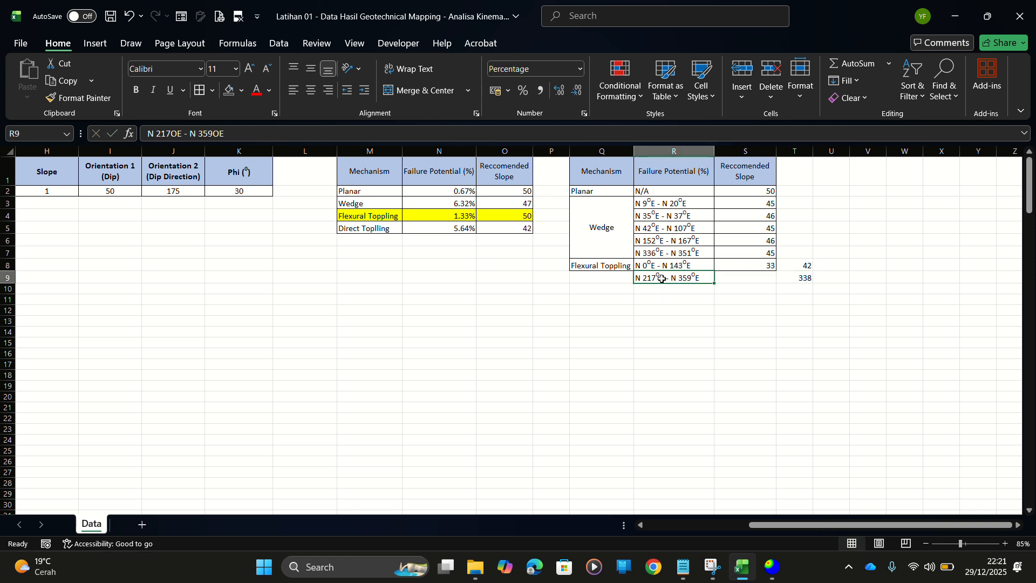
{"action": "key", "text": "alt+Tab"}
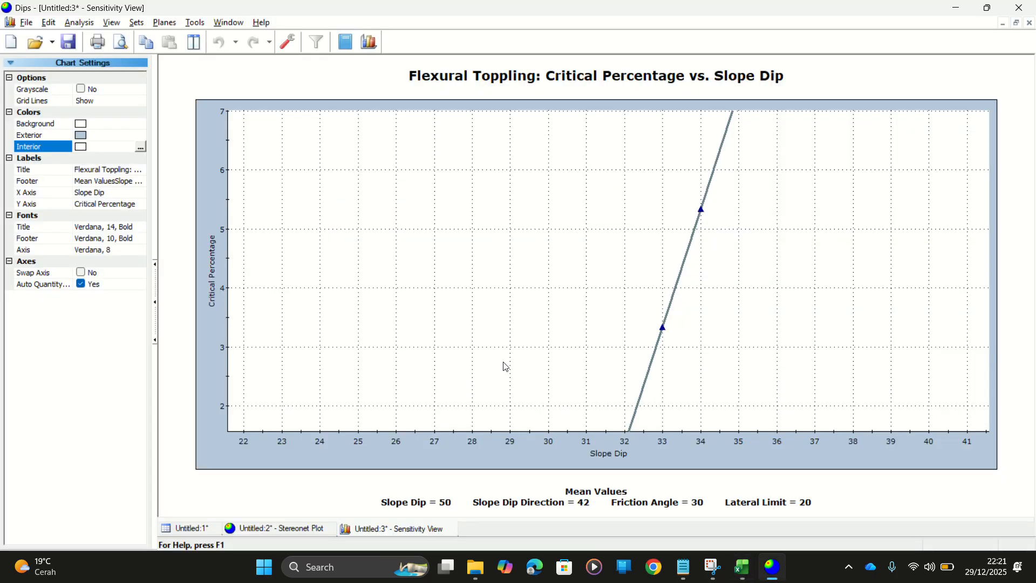
{"action": "key", "text": "alt+Tab"}
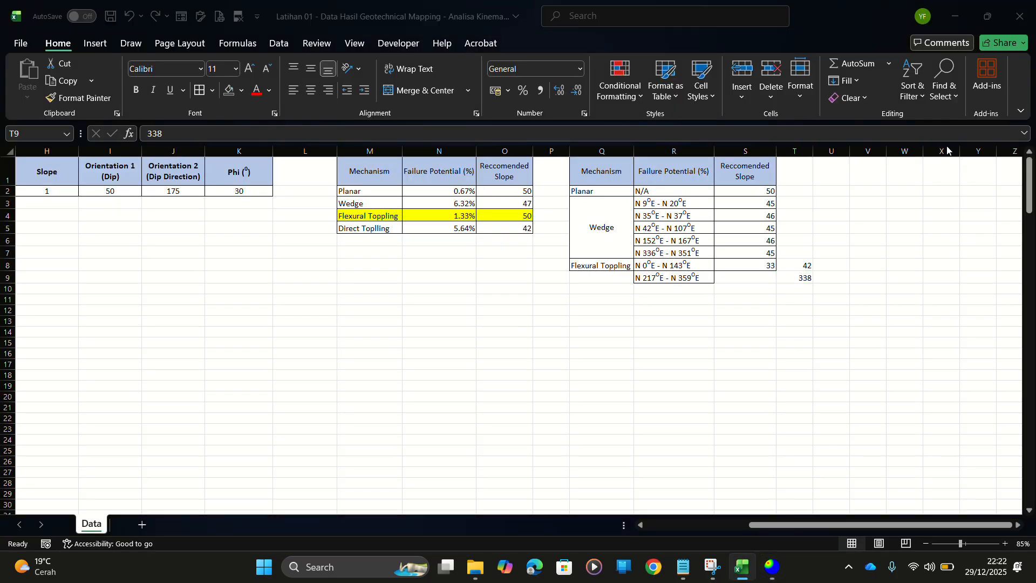
{"action": "key", "text": "alt+Tab"}
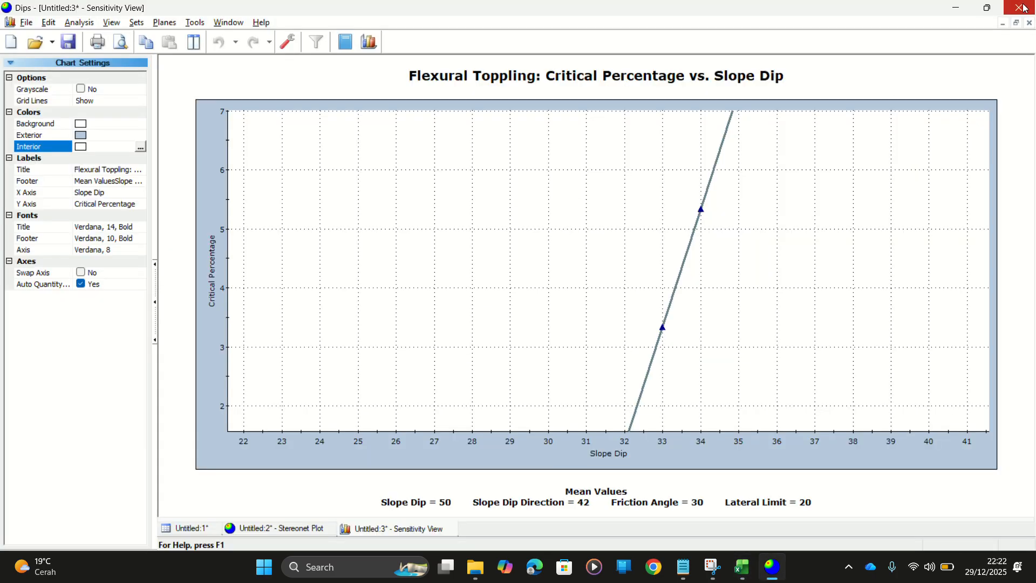
{"action": "left_click", "coordinate": [1031, 24]}
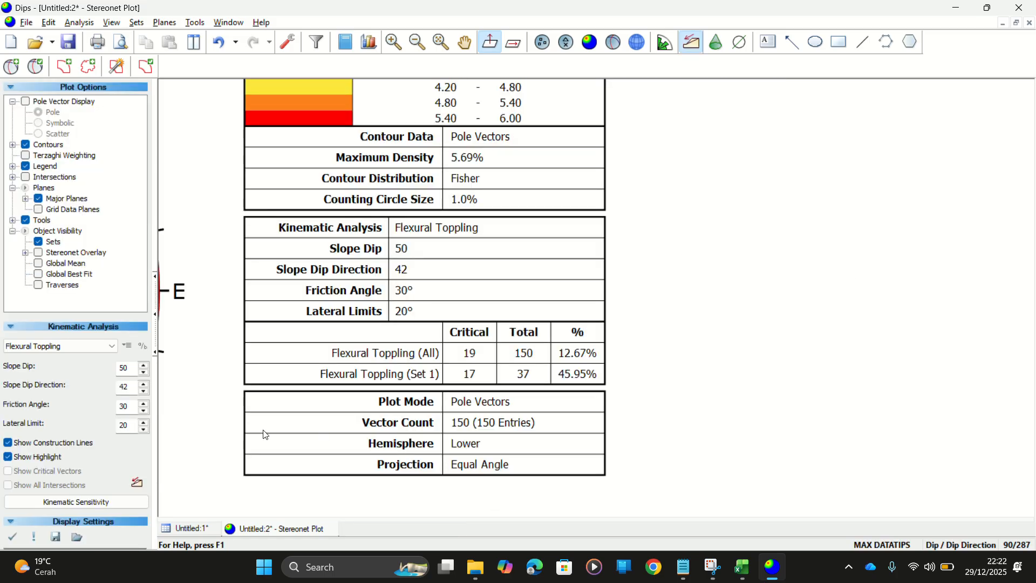
{"action": "double_click", "coordinate": [128, 389]}
{"action": "type", "text": "338"}
Run the Flexural Toppling sensitivity for dip direction 338 on slope dip only, from 0 to 55 at interval 1
{"action": "left_click", "coordinate": [118, 500]}
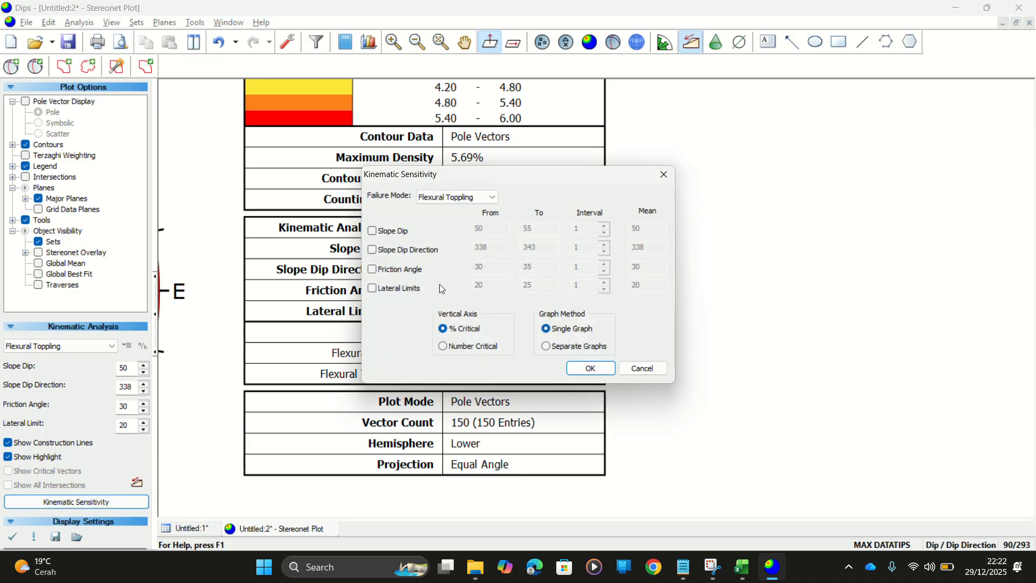
{"action": "left_click", "coordinate": [372, 231]}
{"action": "double_click", "coordinate": [488, 229]}
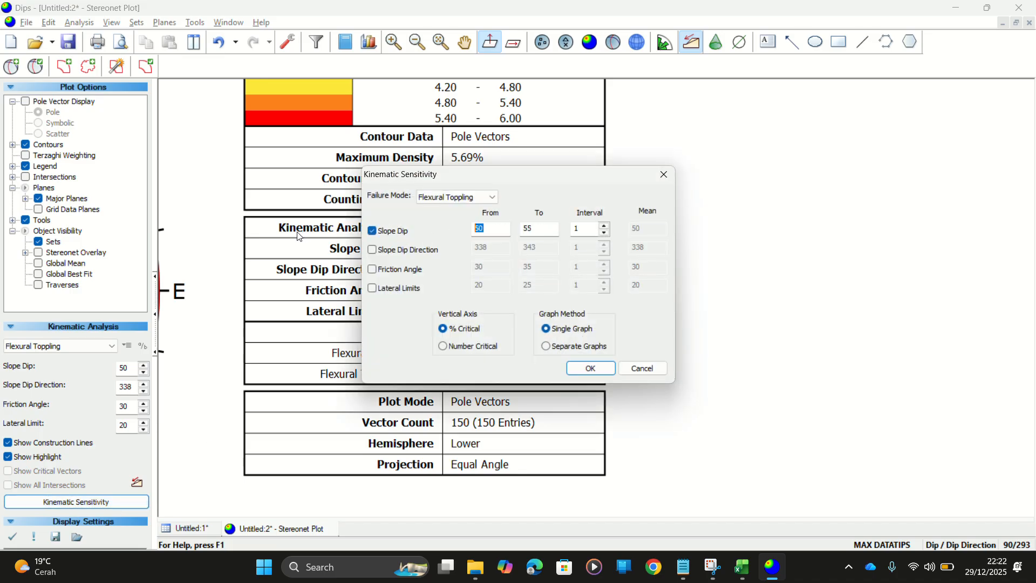
{"action": "type", "text": "0"}
{"action": "key", "text": "Return"}
Examine the chart for dip direction 338 and read the slope dips at the points on either side of 5% critical percentage
{"action": "scroll", "coordinate": [419, 331], "scroll_direction": "up", "scroll_amount": 7}
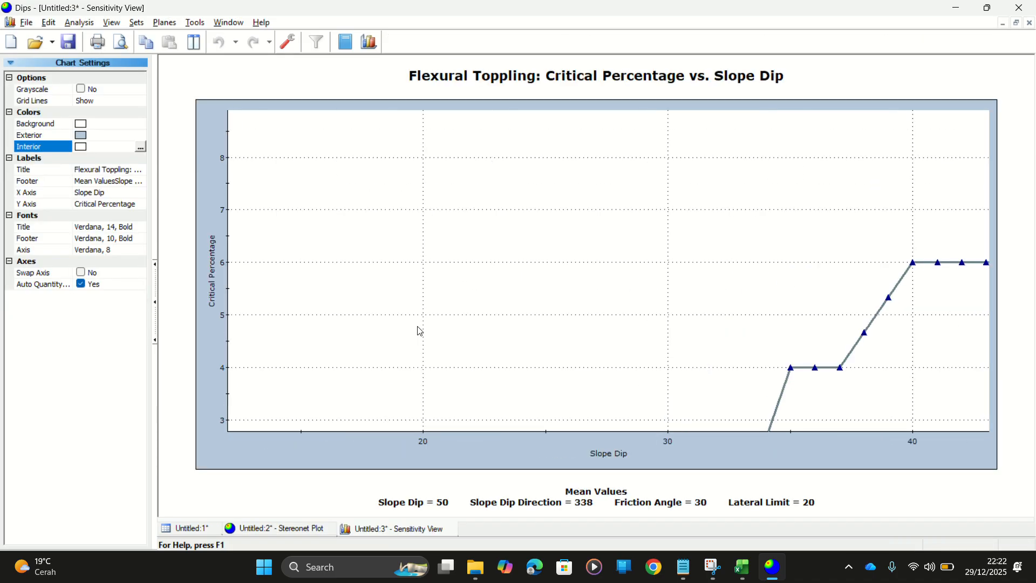
{"action": "left_click_drag", "start_coordinate": [452, 253], "coordinate": [422, 179]}
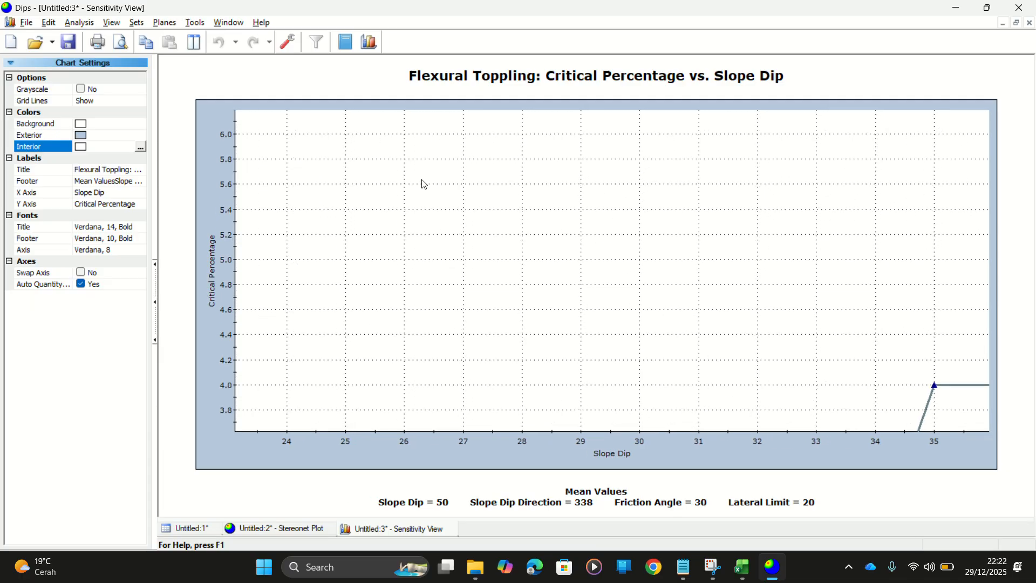
{"action": "left_click_drag", "start_coordinate": [673, 318], "coordinate": [555, 264]}
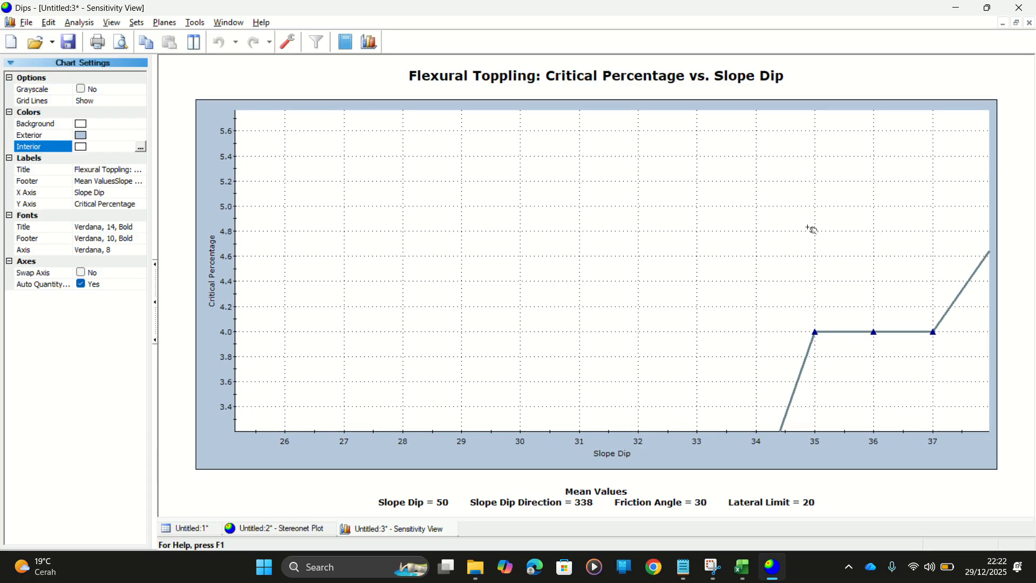
{"action": "left_click_drag", "start_coordinate": [810, 229], "coordinate": [331, 249]}
{"action": "left_click_drag", "start_coordinate": [568, 234], "coordinate": [326, 226]}
{"action": "mouse_move", "coordinate": [348, 195]}
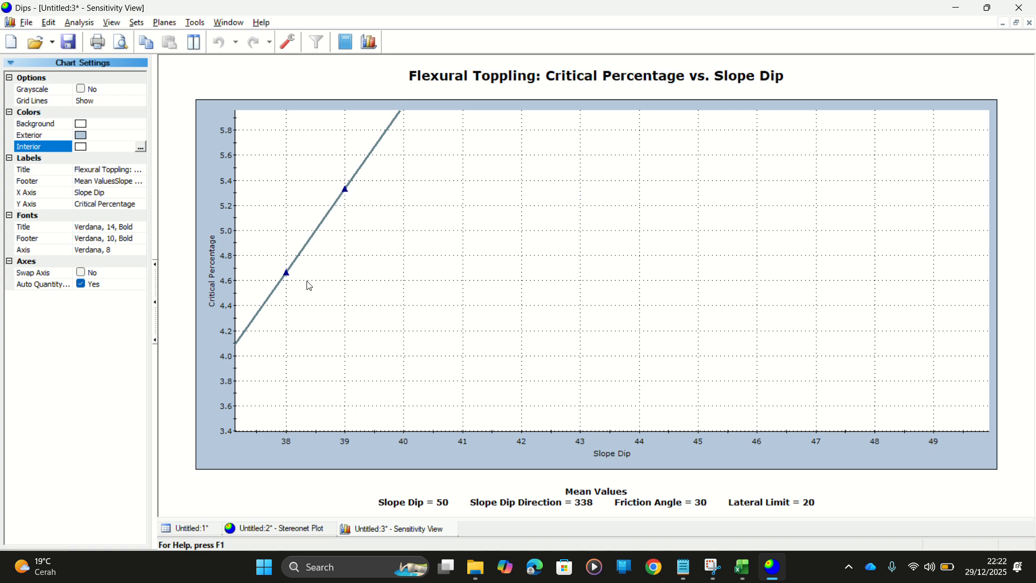
{"action": "mouse_move", "coordinate": [293, 281]}
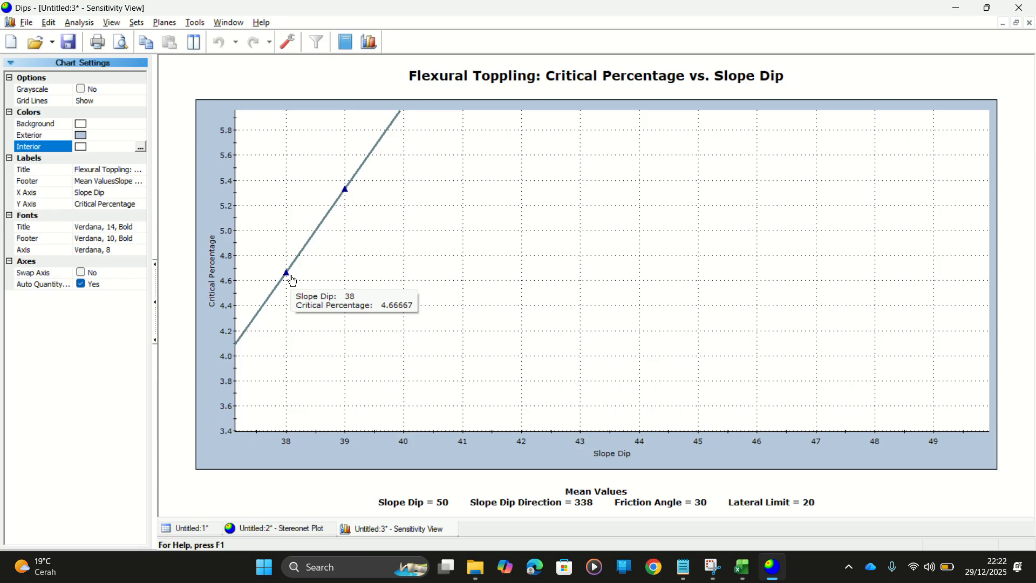
Switch to Excel, enter 38 as the recommended slope for N 217°E - N 359°E and clear the notes 42 and 338 beside the table
{"action": "key", "text": "alt+Tab"}
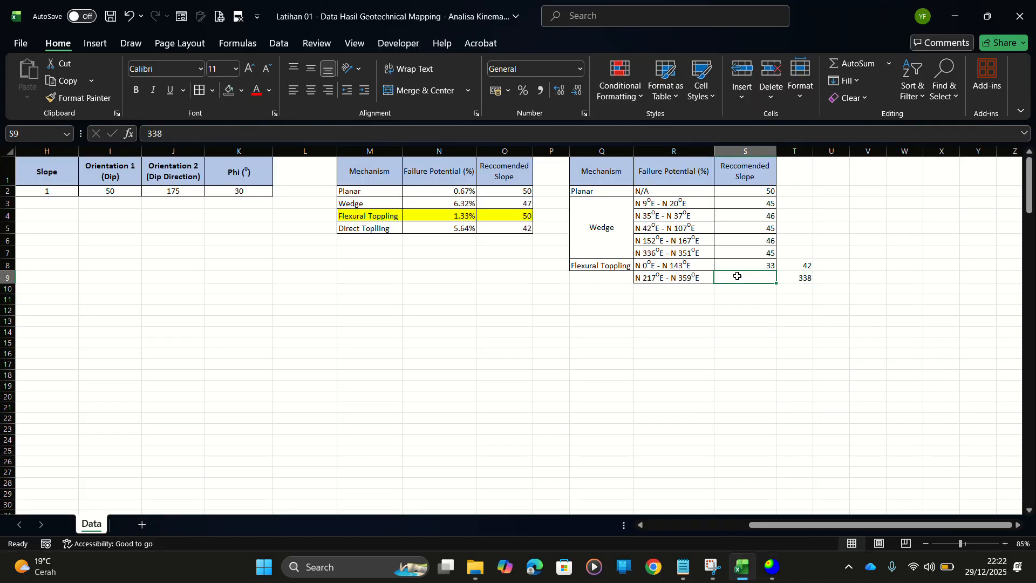
{"action": "type", "text": "38"}
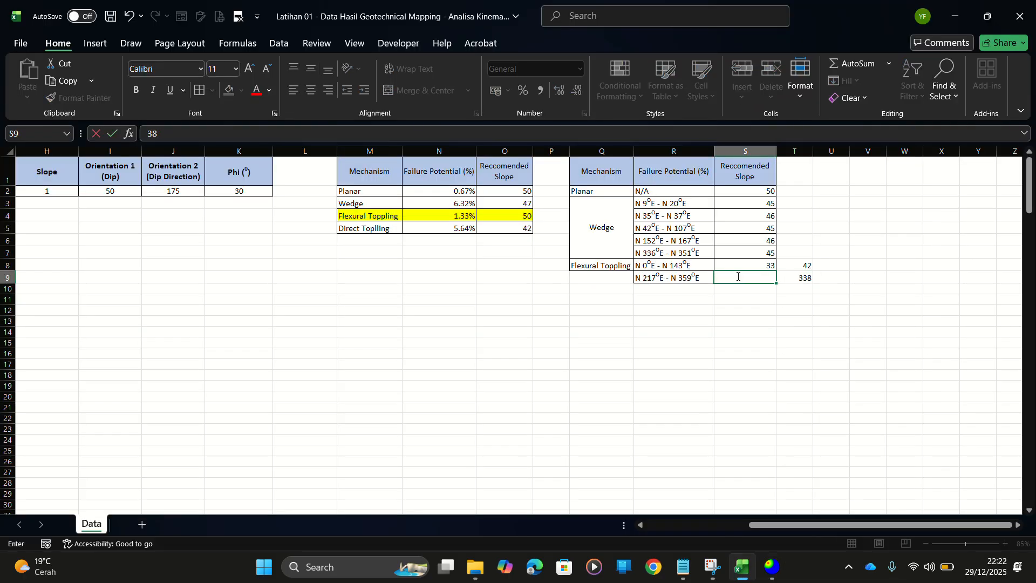
{"action": "key", "text": "Return"}
{"action": "left_click_drag", "start_coordinate": [794, 253], "coordinate": [810, 290]}
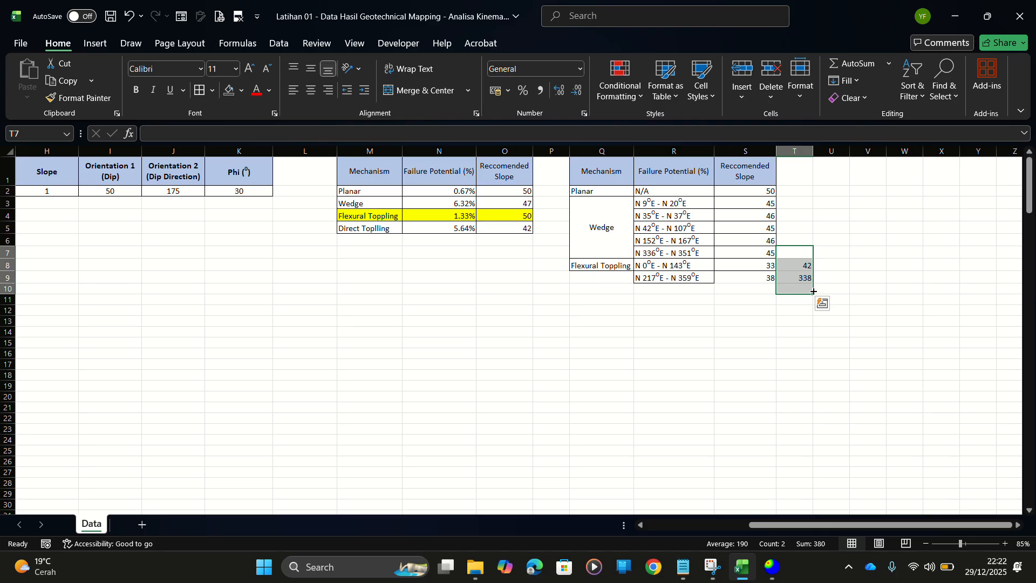
{"action": "key", "text": "Delete"}
Merge and center the Flexural Toppling mechanism cell across its two range rows and middle-align both rows vertically
{"action": "left_click_drag", "start_coordinate": [629, 265], "coordinate": [618, 276]}
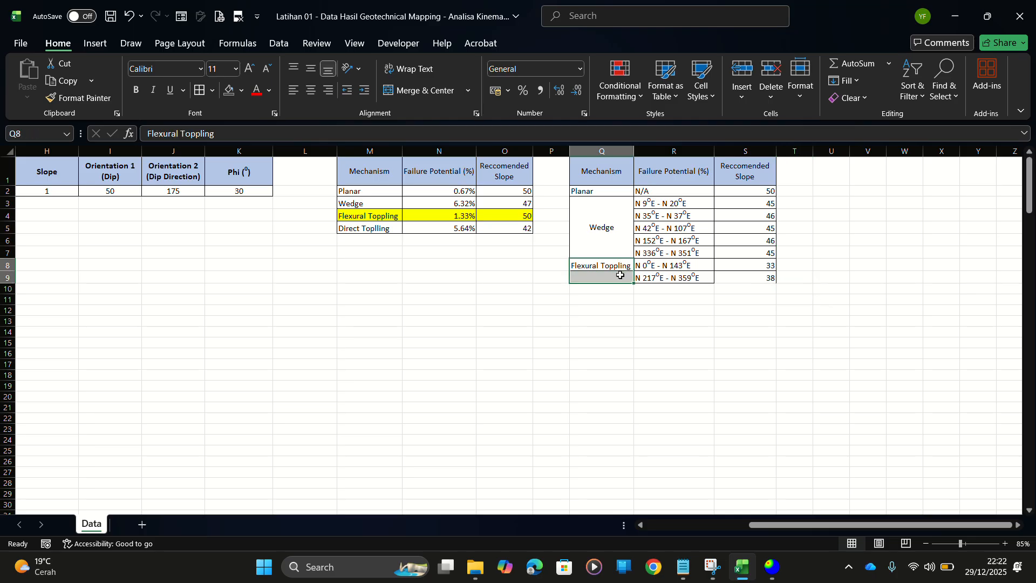
{"action": "left_click", "coordinate": [413, 91]}
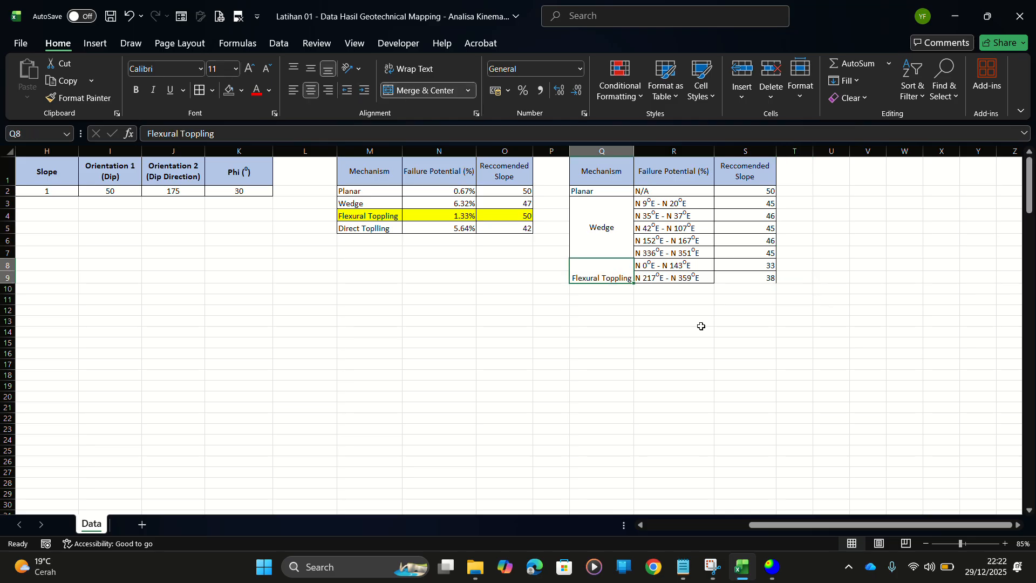
{"action": "left_click_drag", "start_coordinate": [753, 264], "coordinate": [629, 276]}
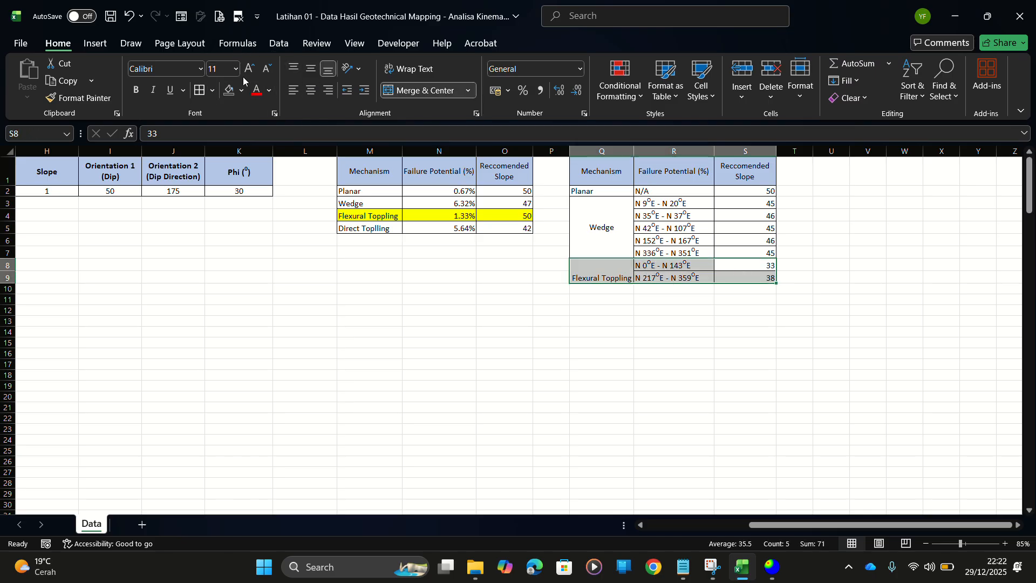
{"action": "left_click", "coordinate": [311, 68]}
{"action": "left_click", "coordinate": [672, 289]}
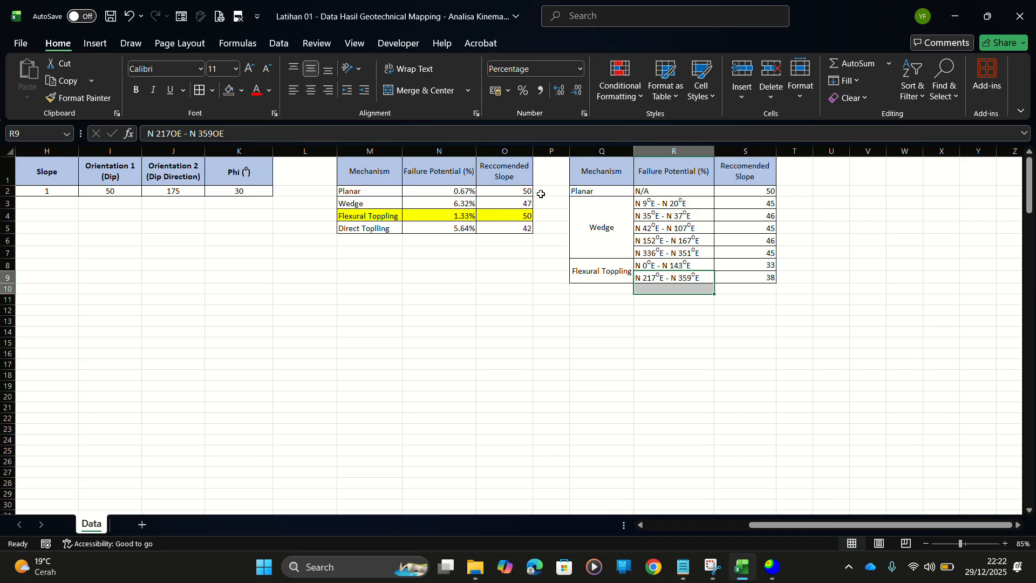
Left-align the Mechanism cells from Planar through Flexural Toppling in the direction-range table
{"action": "left_click_drag", "start_coordinate": [588, 190], "coordinate": [599, 270]}
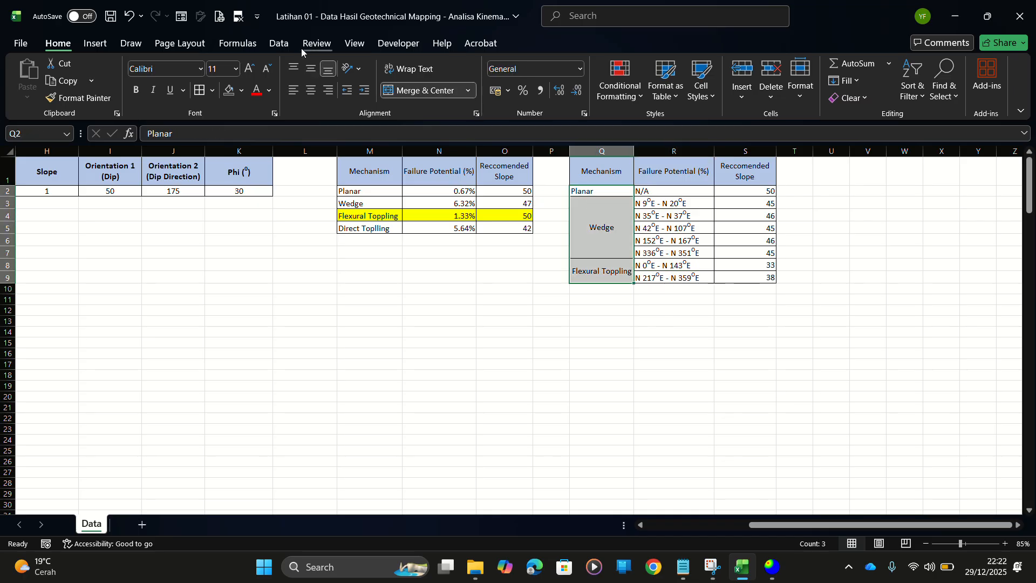
{"action": "left_click", "coordinate": [293, 90]}
{"action": "left_click", "coordinate": [745, 407]}
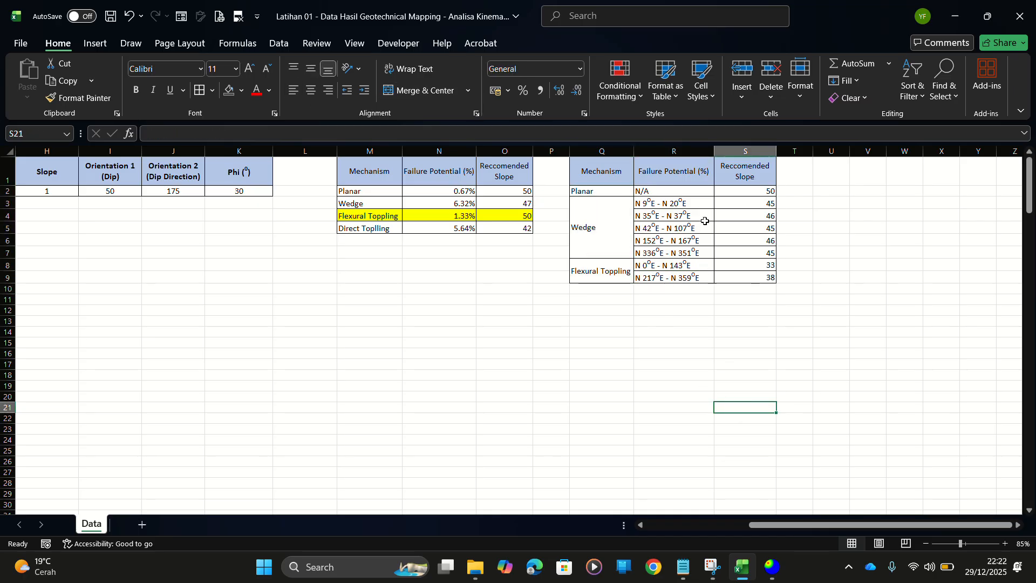
{"action": "scroll", "coordinate": [756, 346], "scroll_direction": "down", "scroll_amount": 2}
{"action": "scroll", "coordinate": [761, 343], "scroll_direction": "up", "scroll_amount": 2}
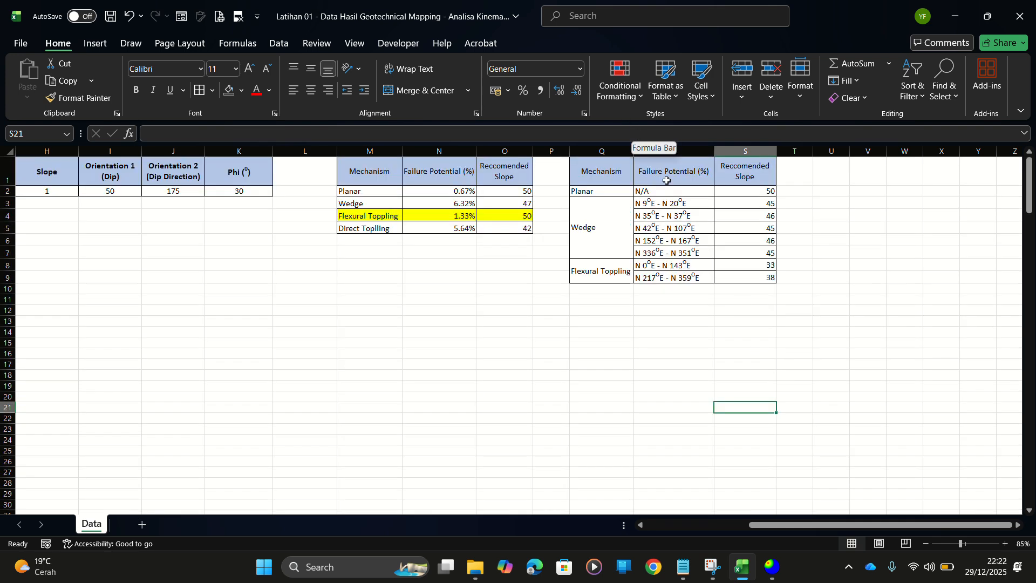
Check the N 217°E - N 359°E recommended slope, switch to Dips, close the sensitivity chart and set the slope dip to 38
{"action": "left_click_drag", "start_coordinate": [742, 277], "coordinate": [701, 277]}
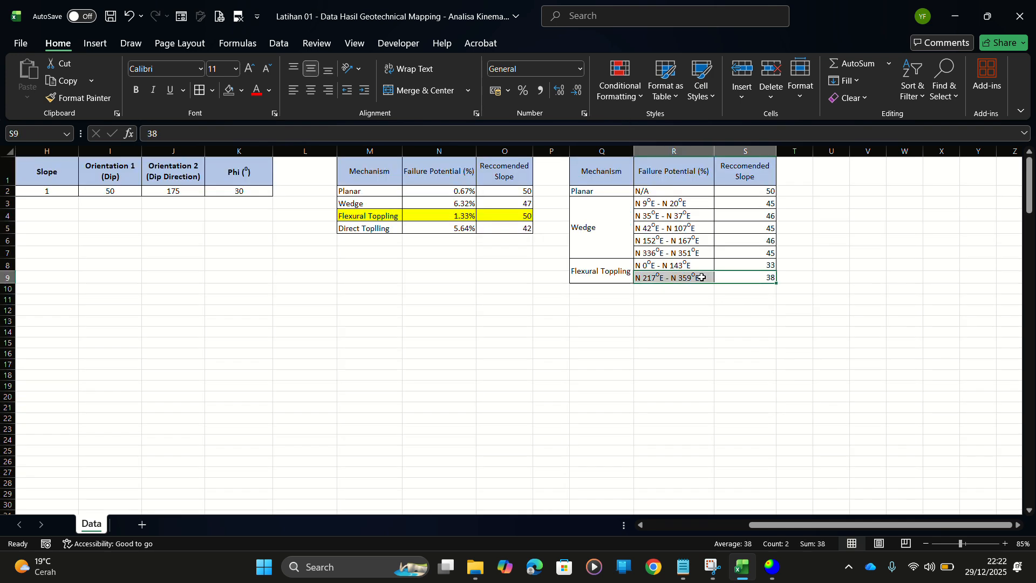
{"action": "left_click", "coordinate": [728, 303]}
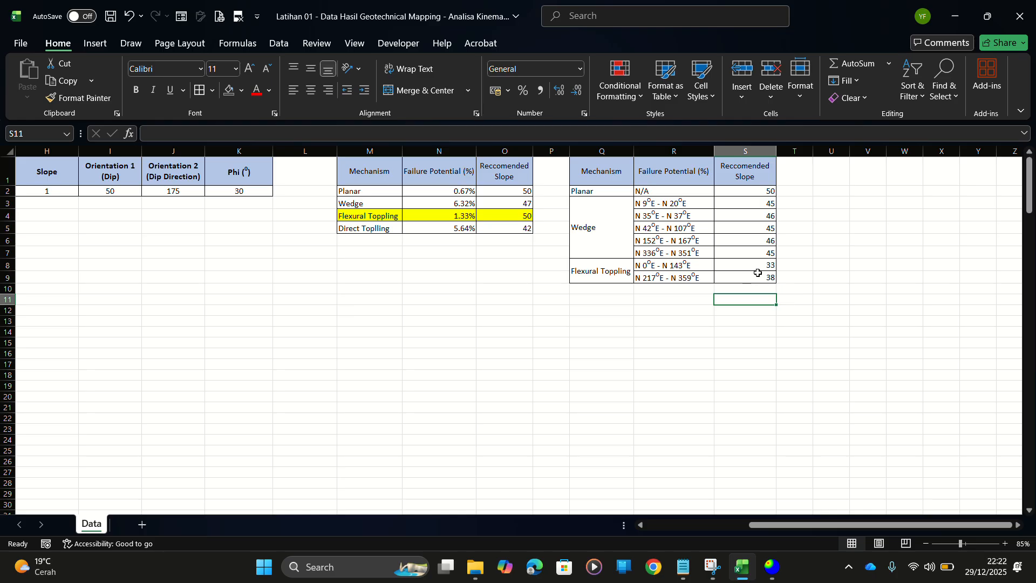
{"action": "left_click", "coordinate": [757, 275]}
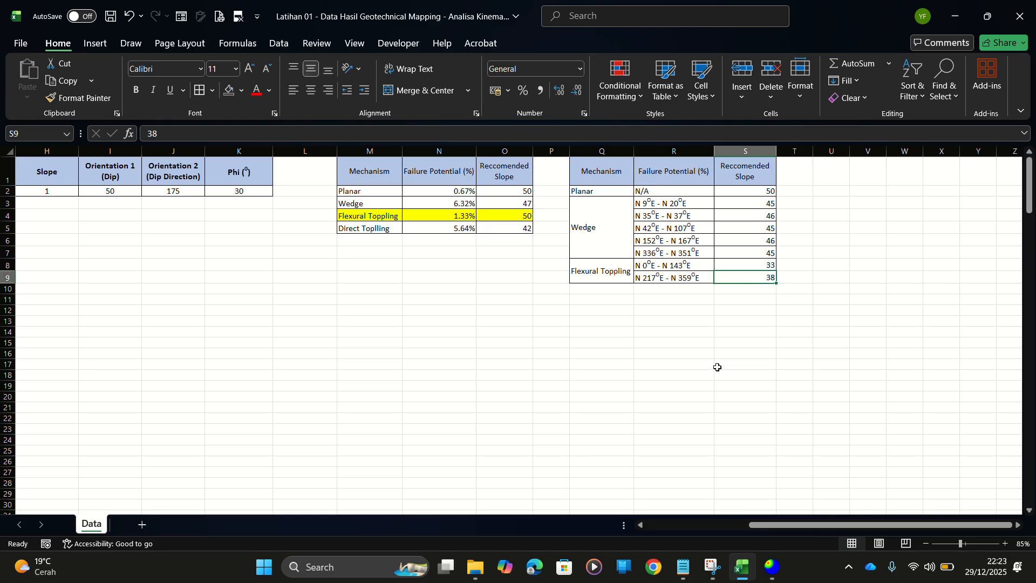
{"action": "key", "text": "alt+Tab"}
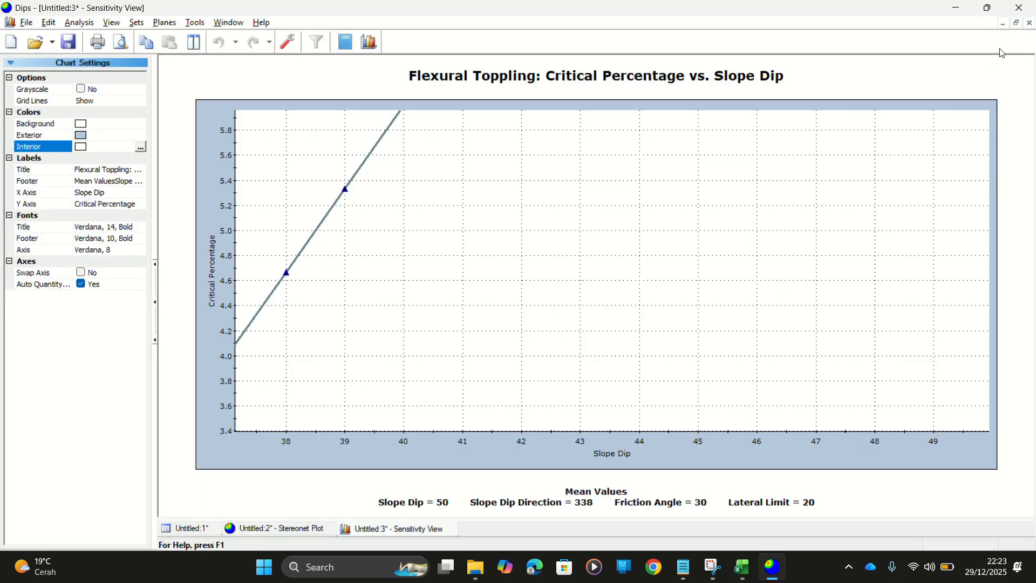
{"action": "left_click", "coordinate": [1029, 23]}
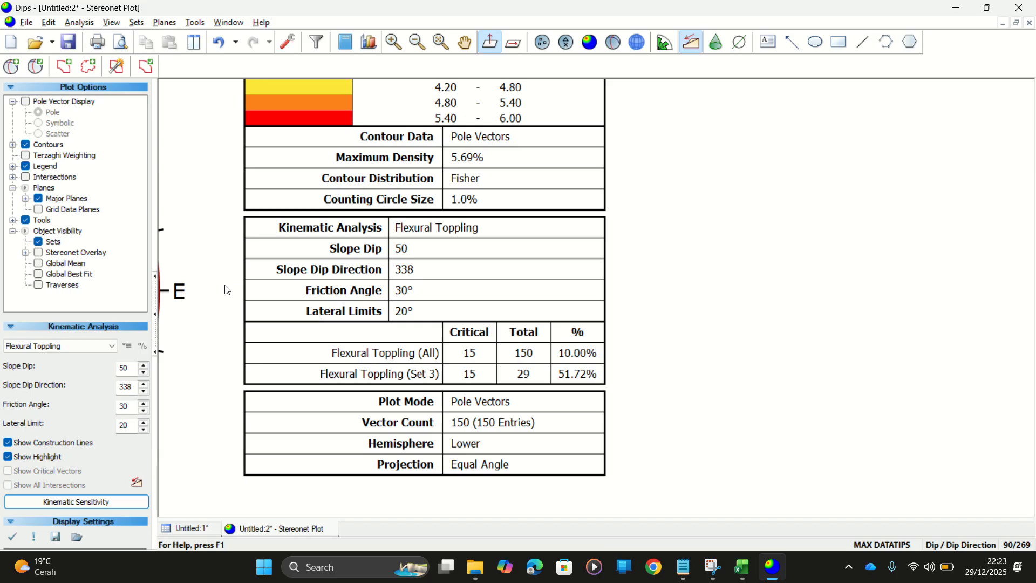
{"action": "double_click", "coordinate": [135, 372]}
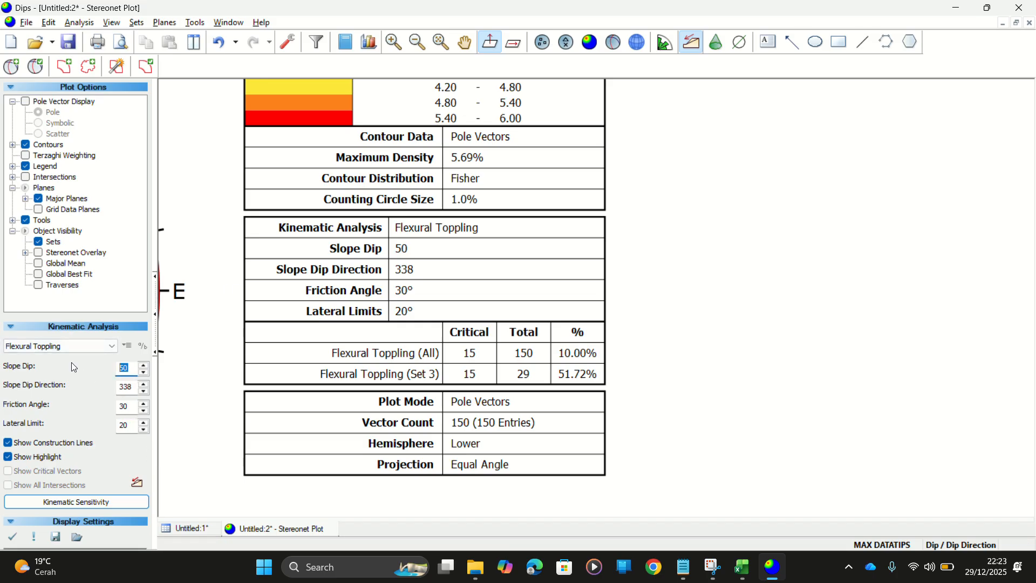
{"action": "type", "text": "38"}
Look up the recommended slope for N 0°E - N 143°E in Excel, return to Dips and set the Flexural Toppling slope dip to 33
{"action": "key", "text": "alt+Tab"}
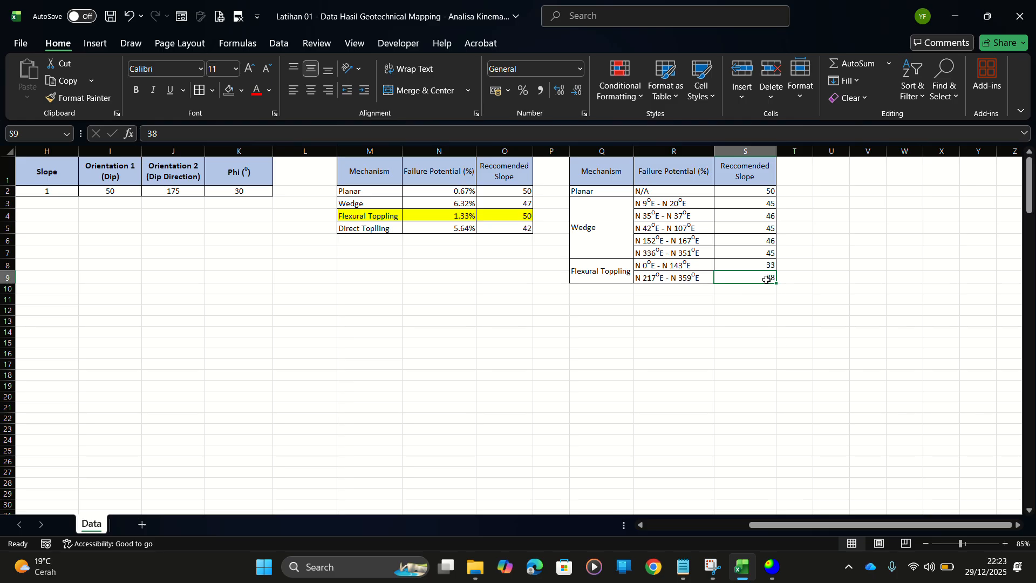
{"action": "left_click", "coordinate": [628, 267]}
{"action": "left_click", "coordinate": [773, 265]}
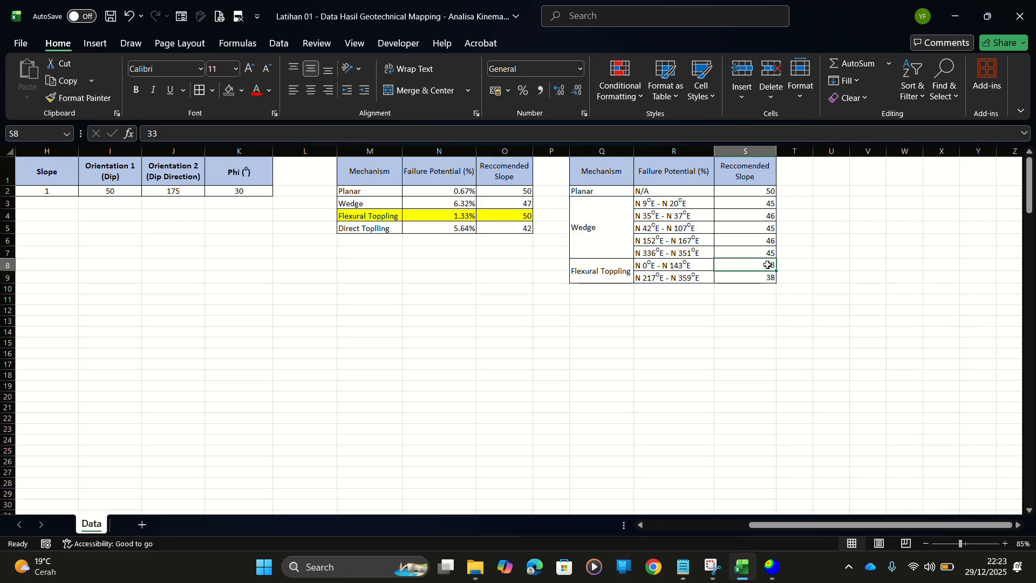
{"action": "key", "text": "alt+Tab"}
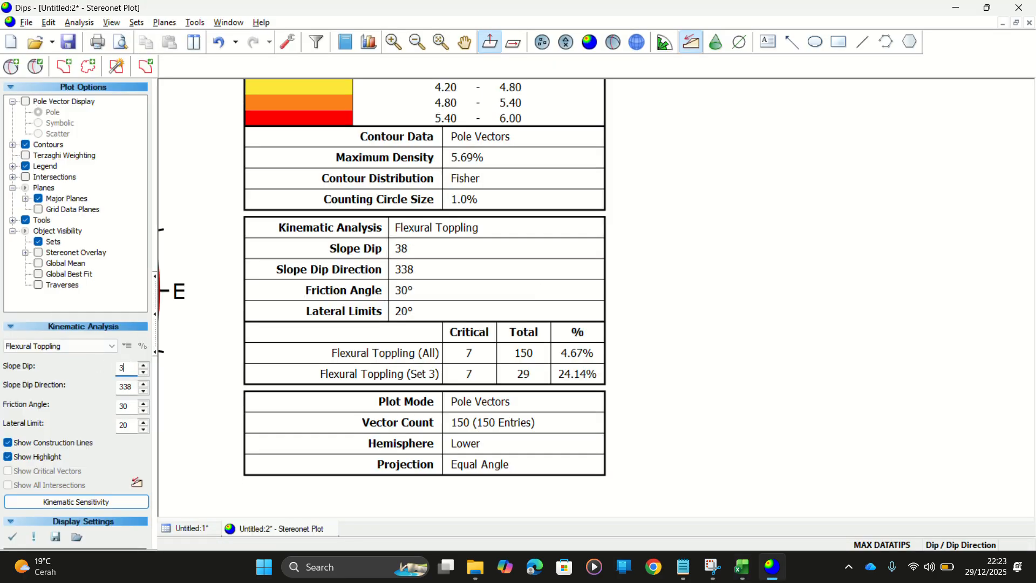
{"action": "left_click", "coordinate": [91, 349]}
{"action": "left_click", "coordinate": [59, 385]}
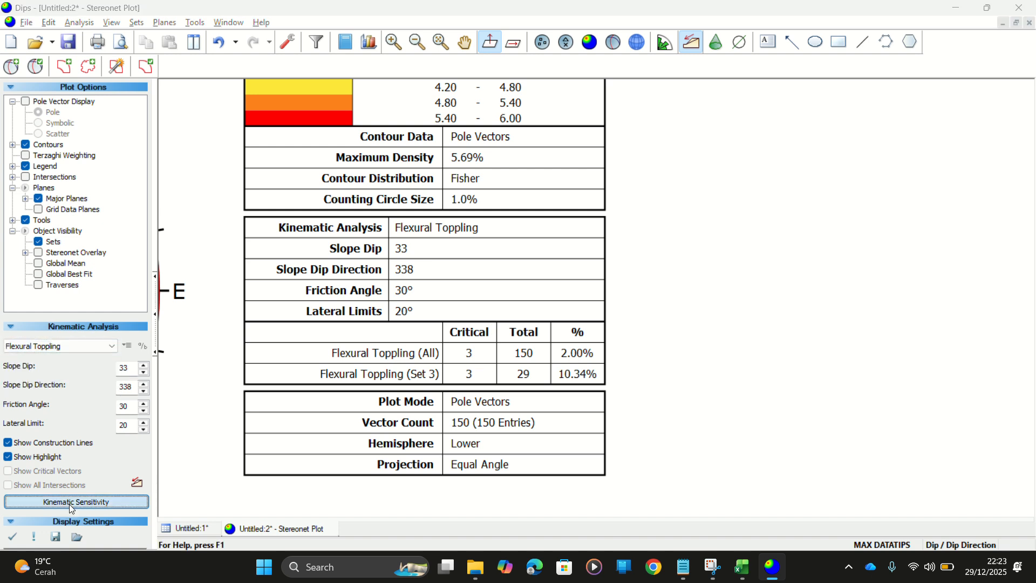
Run a flexural toppling kinematic sensitivity analysis varying the slope dip direction from 0 to 359
{"action": "left_click", "coordinate": [76, 502]}
{"action": "left_click", "coordinate": [372, 250]}
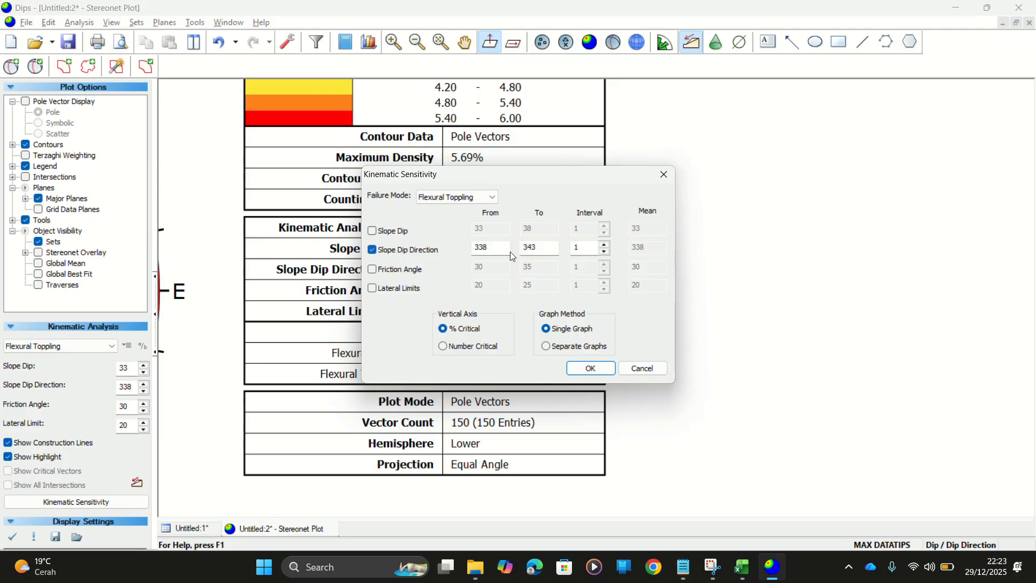
{"action": "double_click", "coordinate": [500, 248]}
{"action": "type", "text": "0"}
{"action": "double_click", "coordinate": [539, 249]}
{"action": "type", "text": "3"}
{"action": "type", "text": "359"}
{"action": "left_click", "coordinate": [597, 369]}
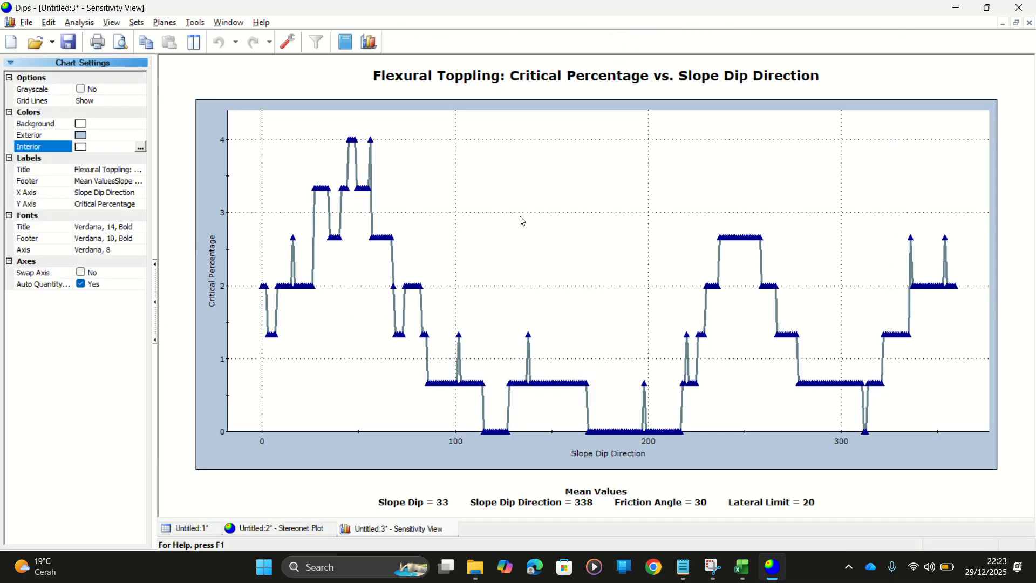
Compare the sensitivity chart's critical percentages with the recommended slope table in Excel, and close the chart
{"action": "scroll", "coordinate": [361, 158], "scroll_direction": "down", "scroll_amount": 2}
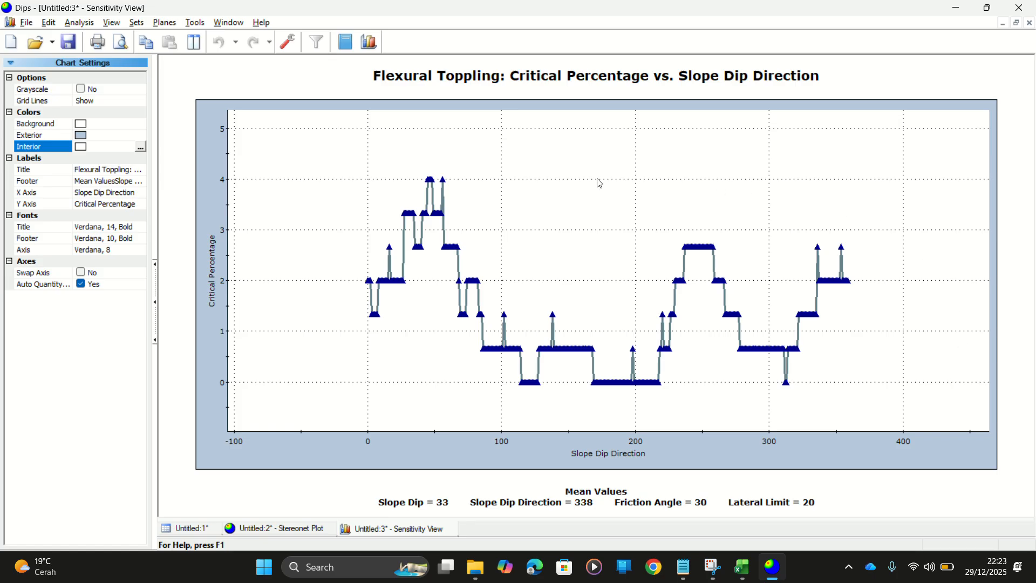
{"action": "key", "text": "alt+Tab"}
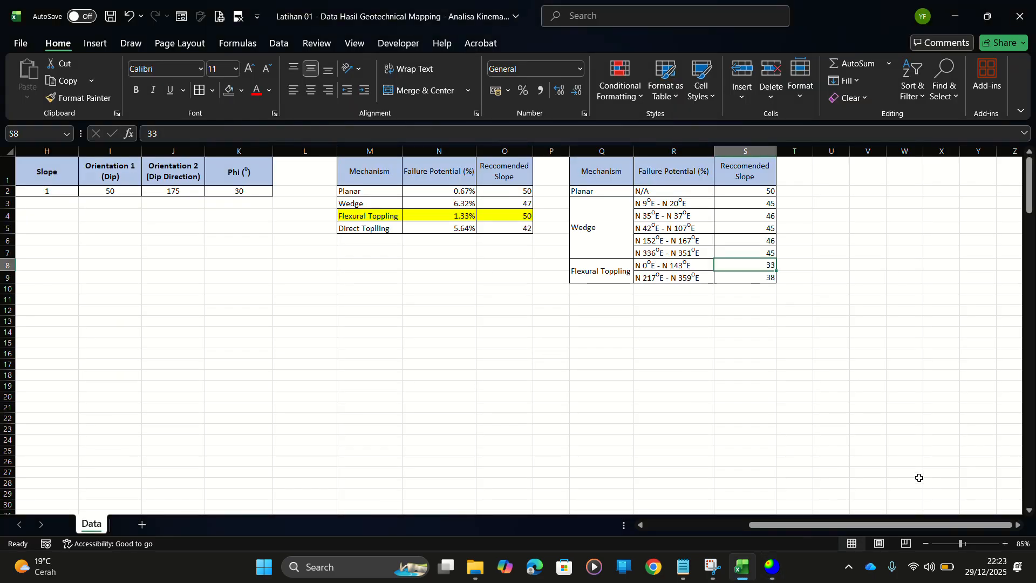
{"action": "key", "text": "alt+Tab"}
{"action": "key", "text": "alt+Tab"}
{"action": "key", "text": "alt+Tab"}
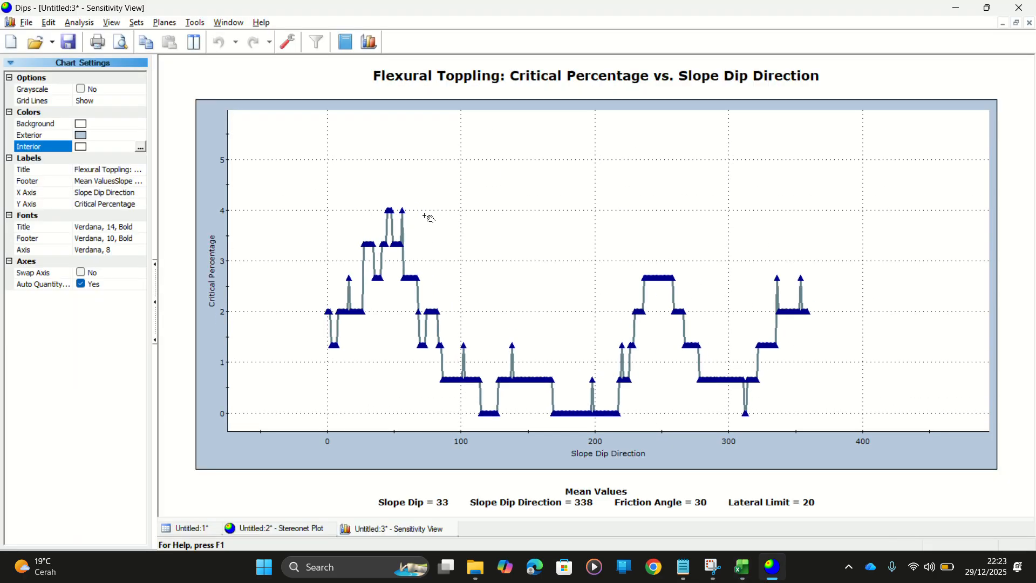
{"action": "mouse_move", "coordinate": [430, 218]}
{"action": "left_mouse_down"}
{"action": "mouse_move", "coordinate": [312, 215]}
{"action": "mouse_move", "coordinate": [451, 171]}
{"action": "mouse_move", "coordinate": [438, 233]}
{"action": "left_mouse_up"}
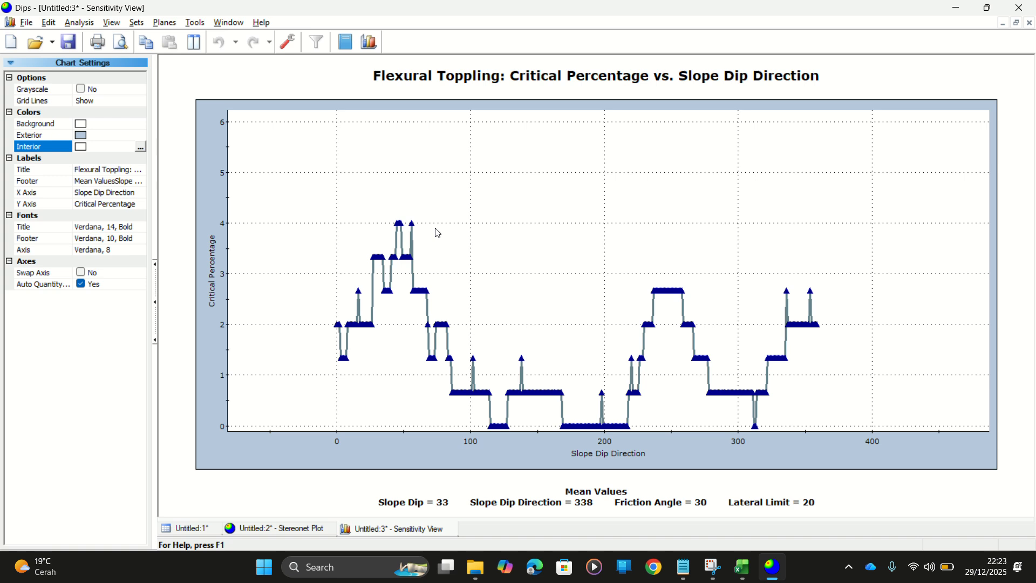
{"action": "left_click", "coordinate": [1031, 23]}
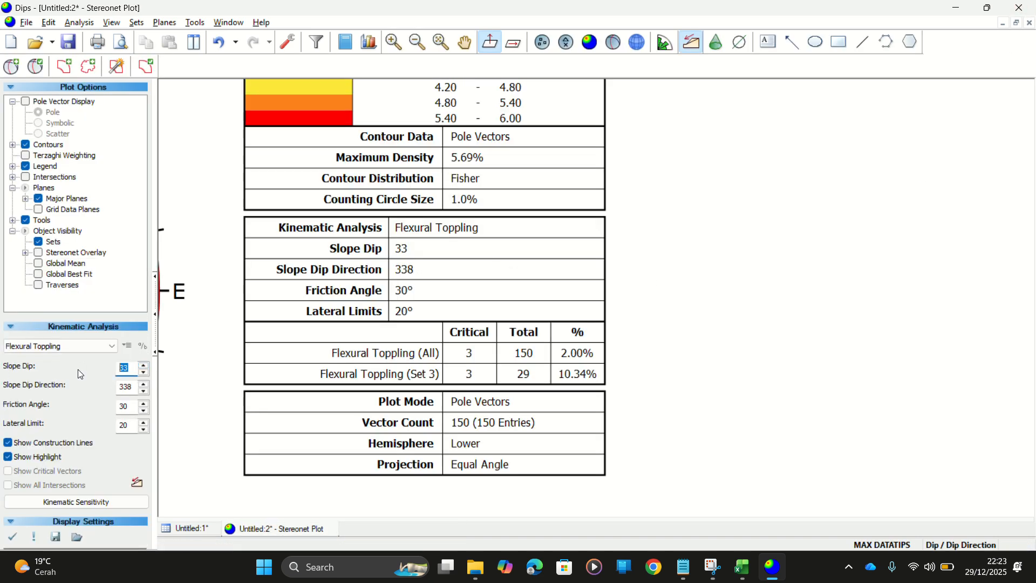
Look up the recommended slope for N 217°E - N 359°E in Excel and set the slope dip to 38 in Dips
{"action": "key", "text": "alt+Tab"}
{"action": "left_click", "coordinate": [769, 275]}
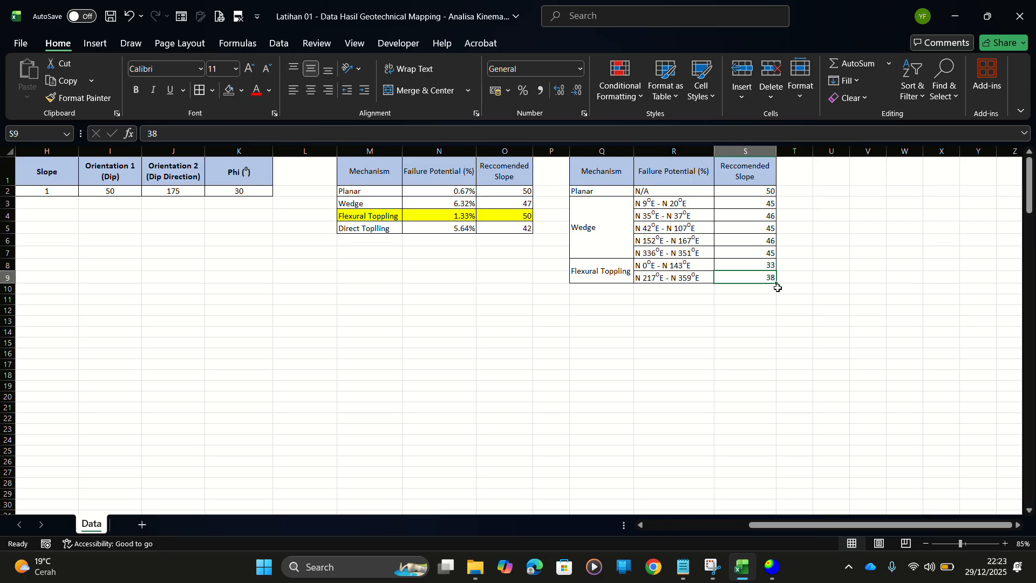
{"action": "key", "text": "alt+Tab"}
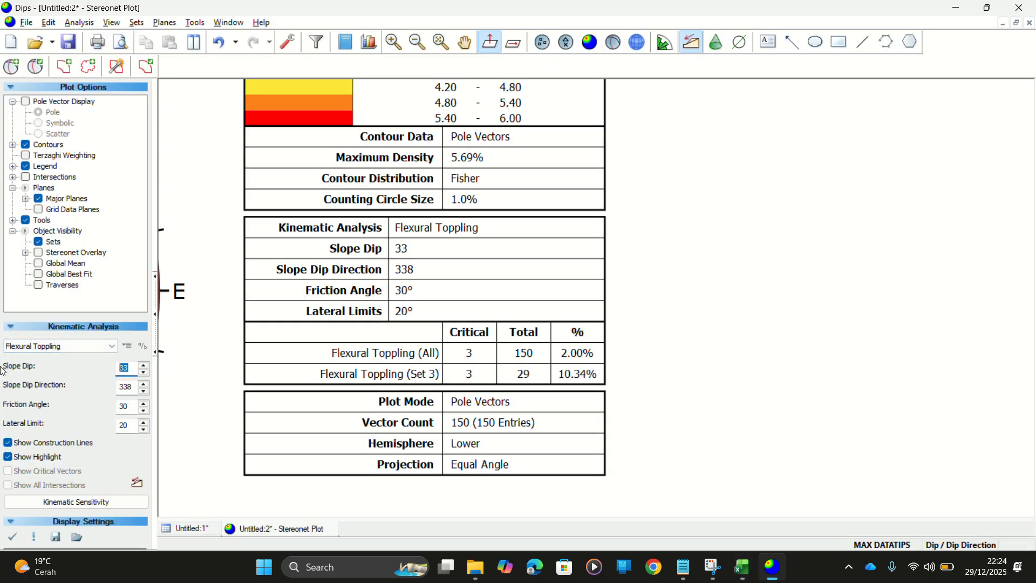
{"action": "type", "text": "38"}
{"action": "key", "text": "Return"}
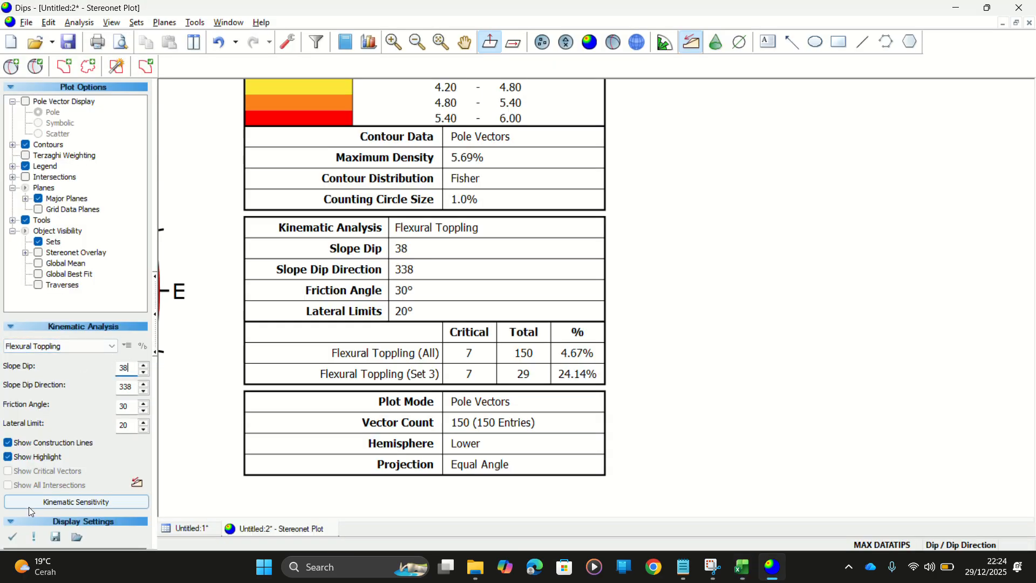
Plot the critical percentage for flexural toppling at this slope dip against slope dip directions from 0 to 359
{"action": "left_click", "coordinate": [29, 507]}
{"action": "left_click", "coordinate": [421, 250]}
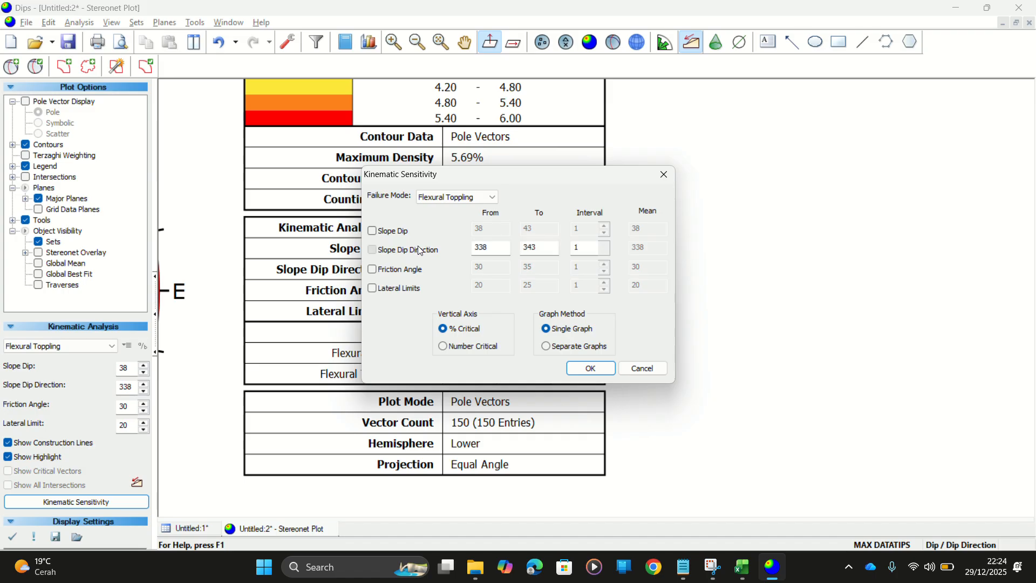
{"action": "double_click", "coordinate": [489, 247]}
{"action": "type", "text": "0"}
{"action": "key", "text": "Tab"}
{"action": "type", "text": "359"}
{"action": "key", "text": "Return"}
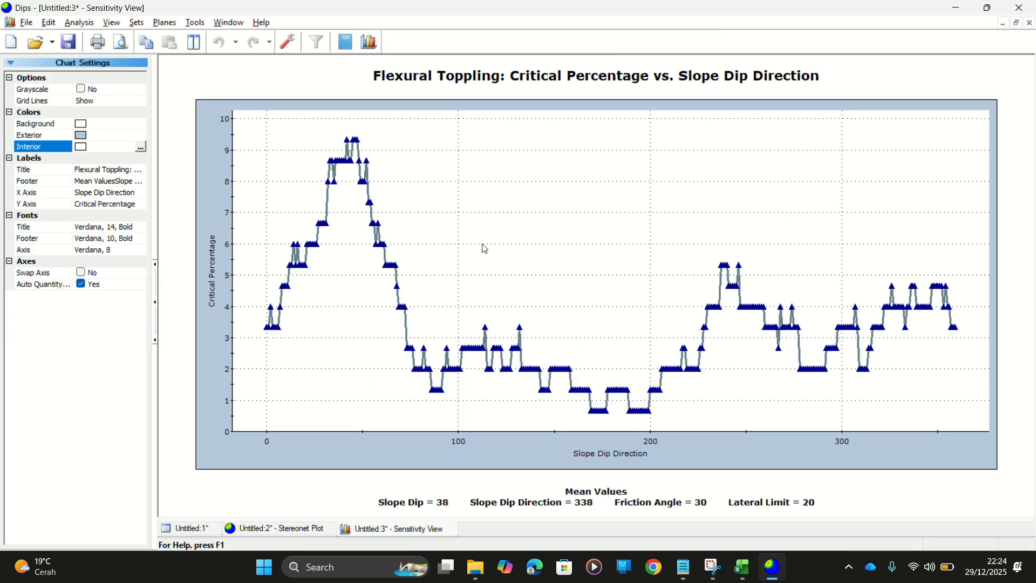
Switch to Excel, enlarge the recommended slope table and select the flexural toppling range N 217°E - N 359°E
{"action": "key", "text": "alt+Tab"}
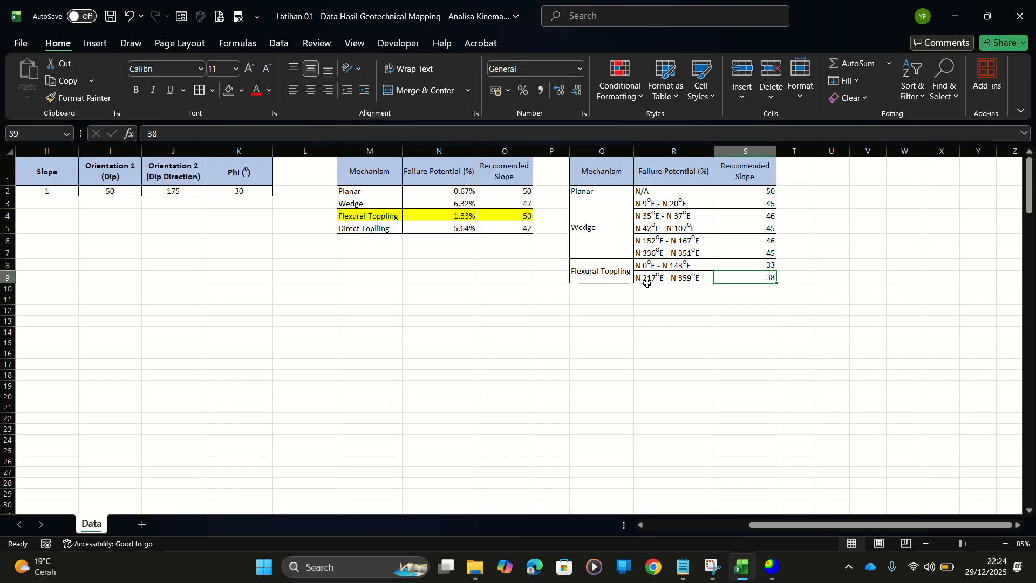
{"action": "scroll", "coordinate": [653, 280], "scroll_direction": "up", "scroll_amount": 5}
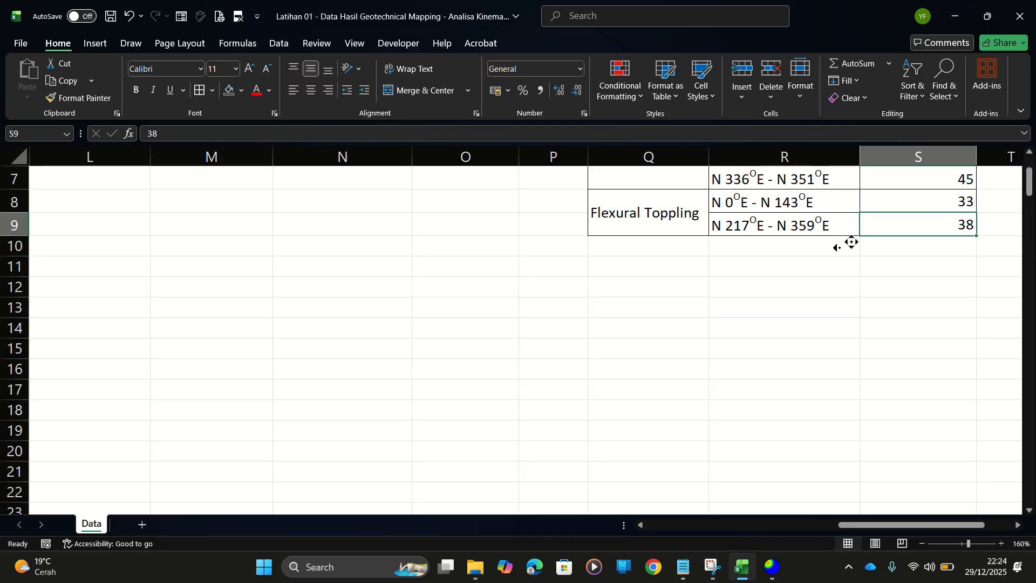
{"action": "scroll", "coordinate": [851, 242], "scroll_direction": "left", "scroll_amount": 2}
{"action": "scroll", "coordinate": [726, 339], "scroll_direction": "up", "scroll_amount": 2}
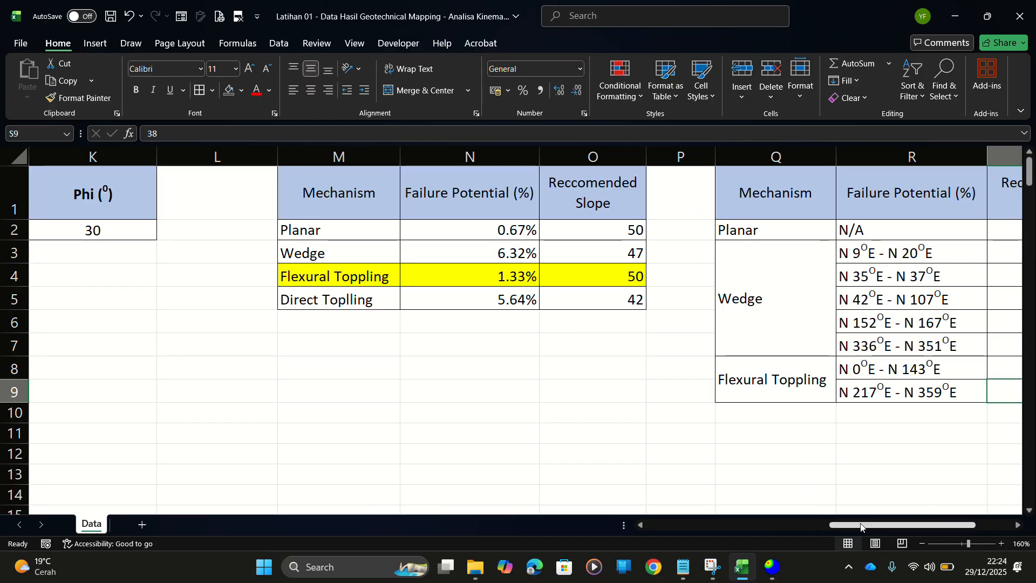
{"action": "left_click_drag", "start_coordinate": [861, 527], "coordinate": [888, 527]}
{"action": "left_click", "coordinate": [696, 395]}
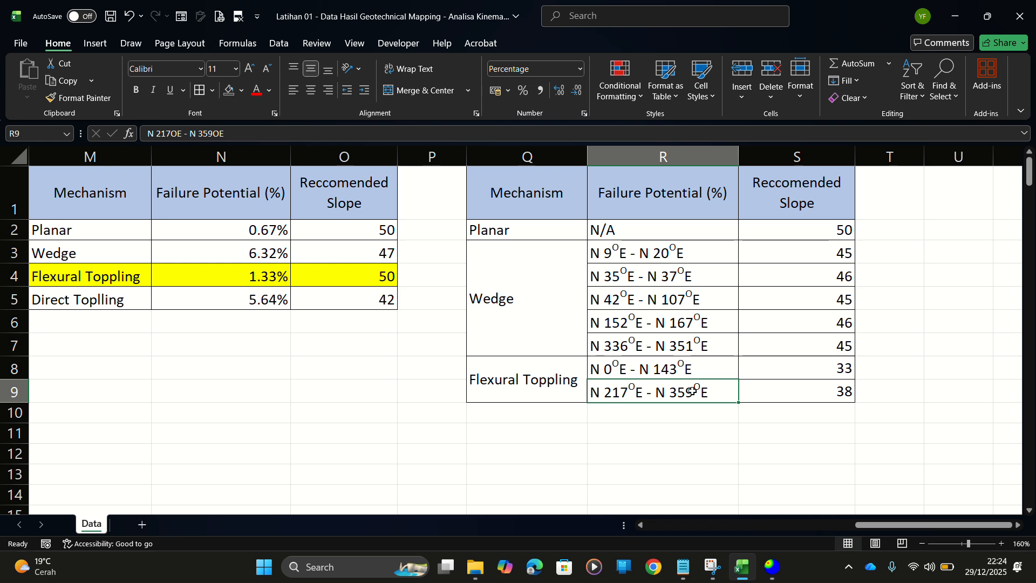
Check the chart's critical percentage peak between dip directions 200 and 300 against the Excel recommendation, and close the chart
{"action": "key", "text": "alt+Tab"}
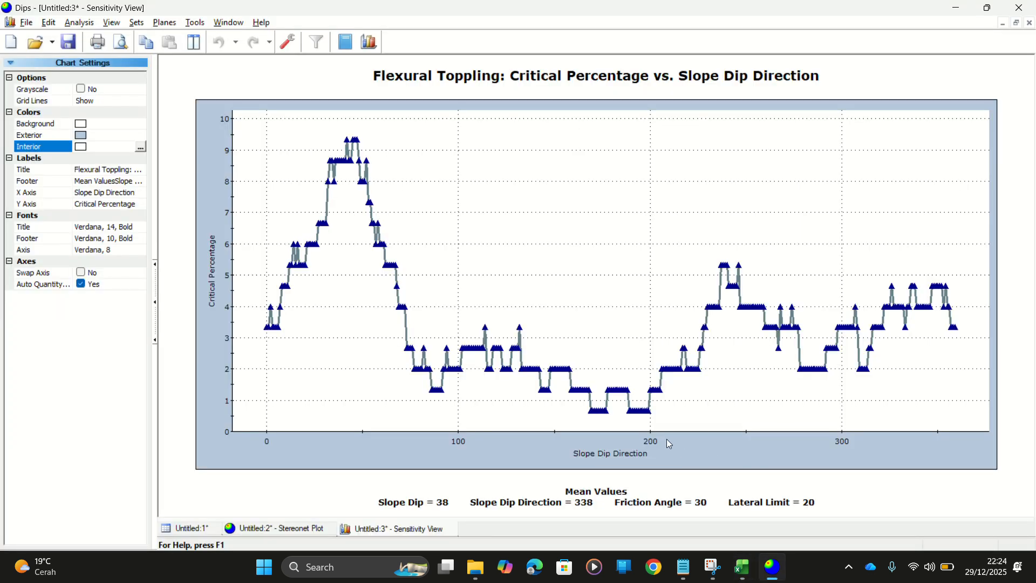
{"action": "mouse_move", "coordinate": [667, 381]}
{"action": "key", "text": "alt+Tab"}
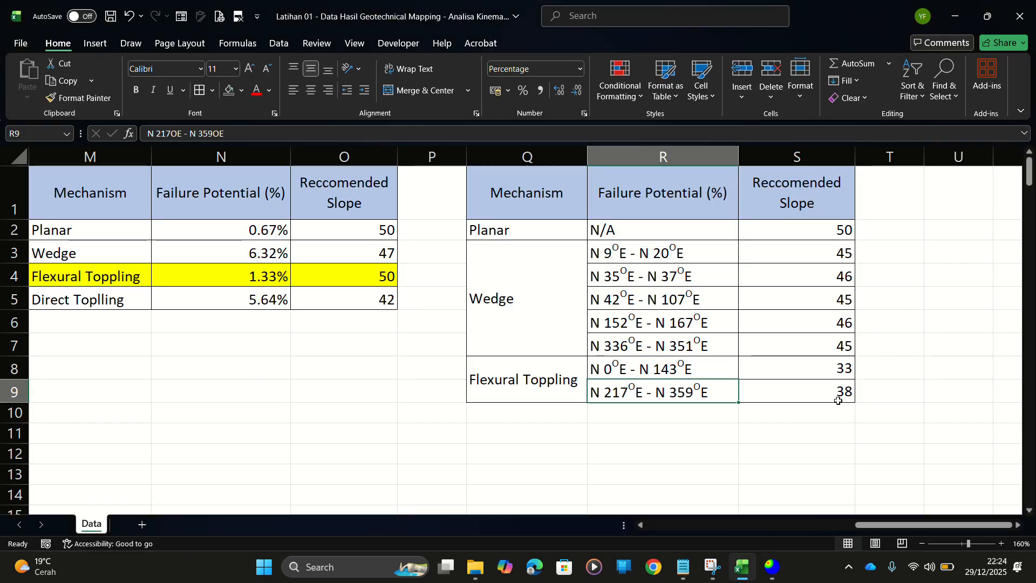
{"action": "key", "text": "alt+Tab"}
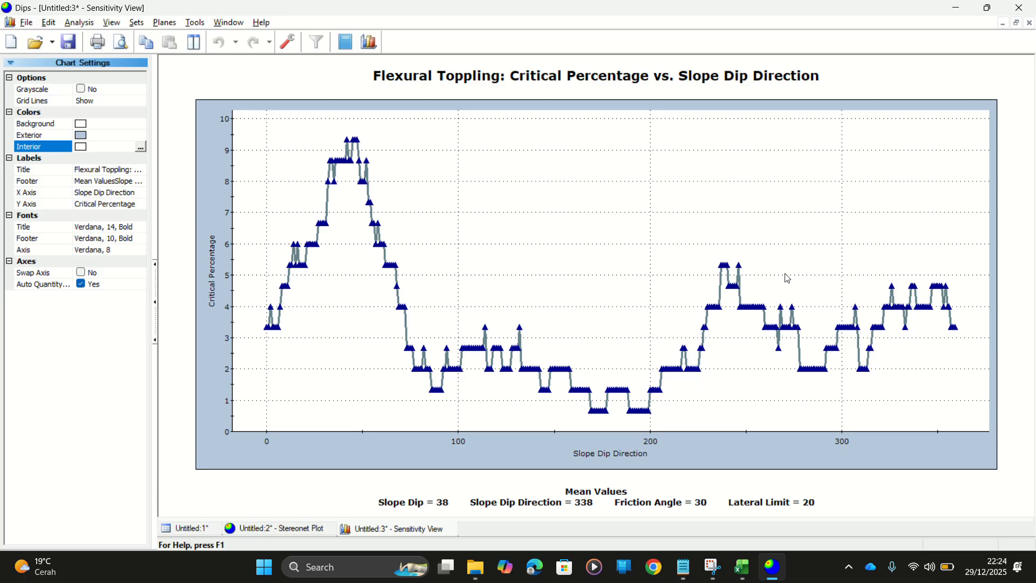
{"action": "mouse_move", "coordinate": [727, 270]}
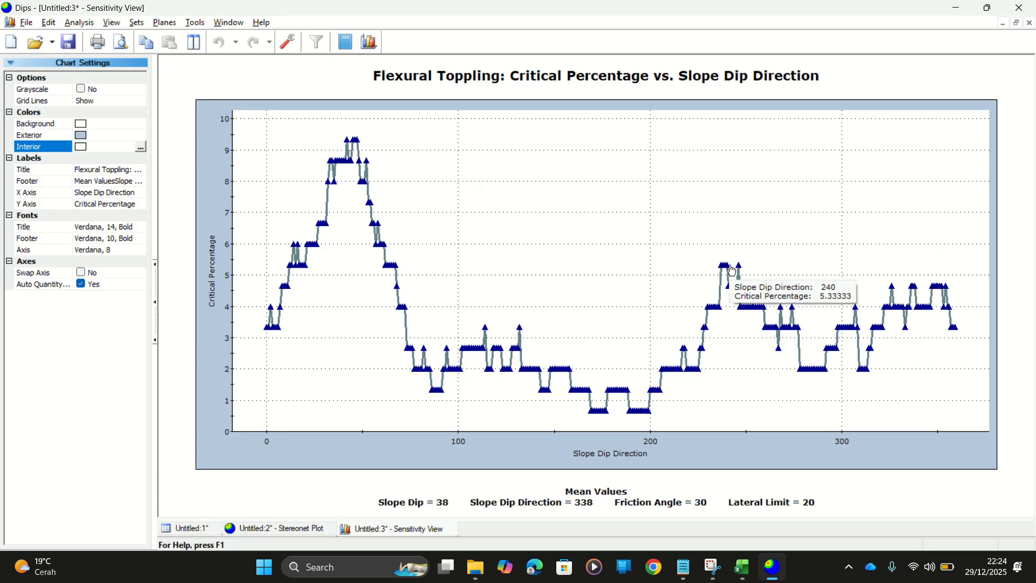
{"action": "key", "text": "alt+Tab"}
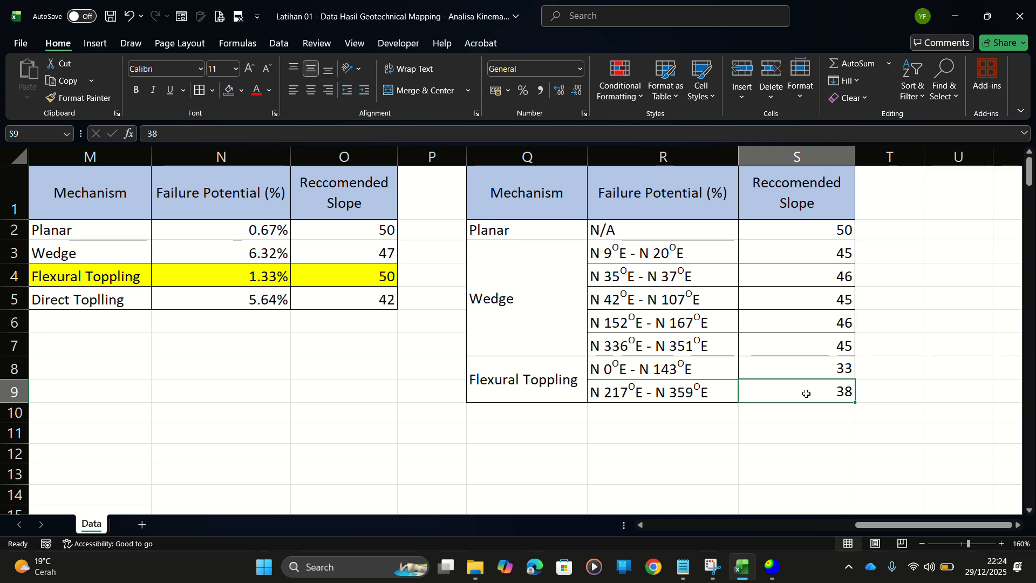
{"action": "key", "text": "alt+Tab"}
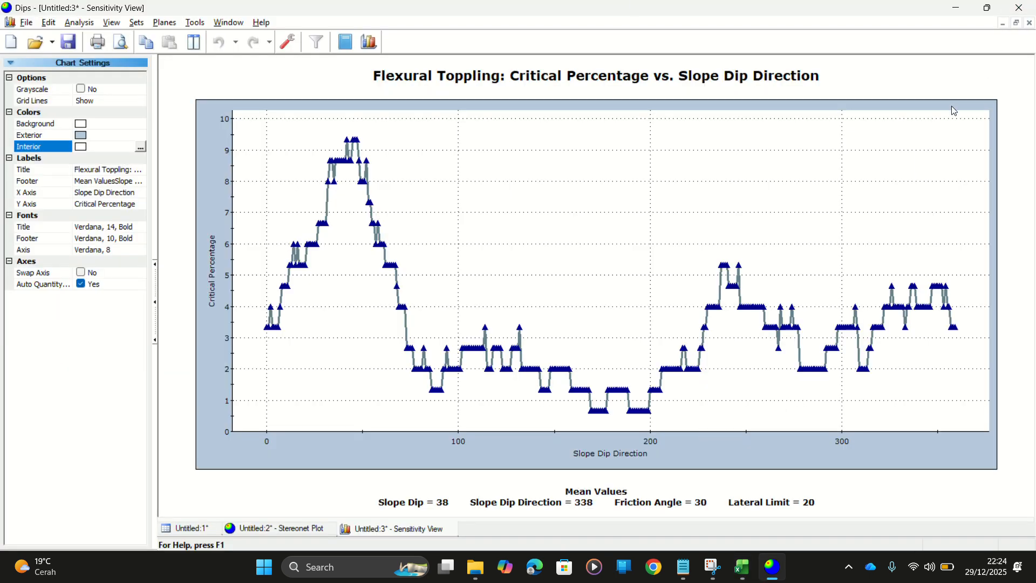
{"action": "left_click", "coordinate": [1030, 25]}
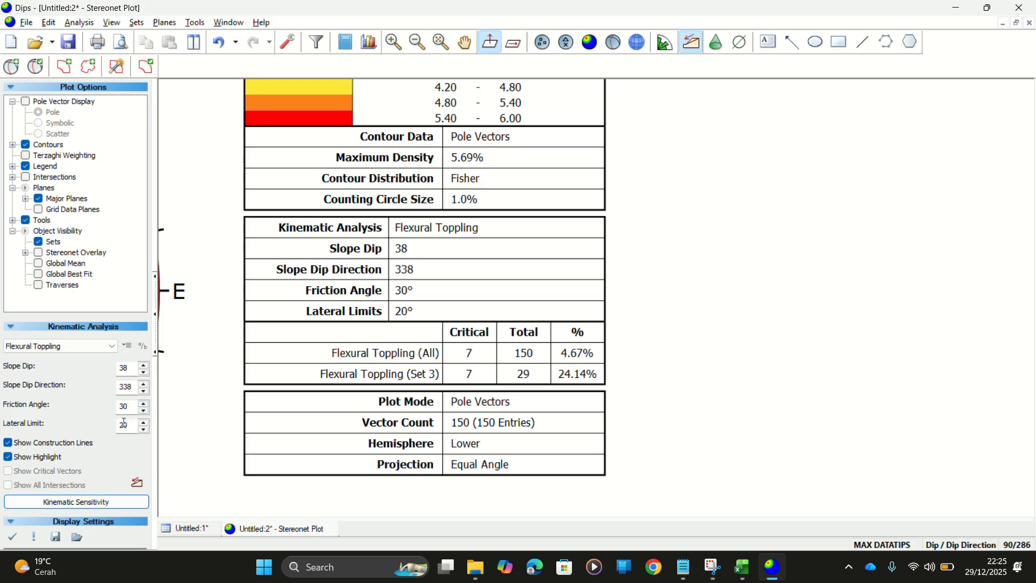
Set the slope dip to 36 and plot flexural toppling sensitivity for slope dip directions 0 to 359
{"action": "left_click_drag", "start_coordinate": [131, 374], "coordinate": [49, 367]}
{"action": "type", "text": "36"}
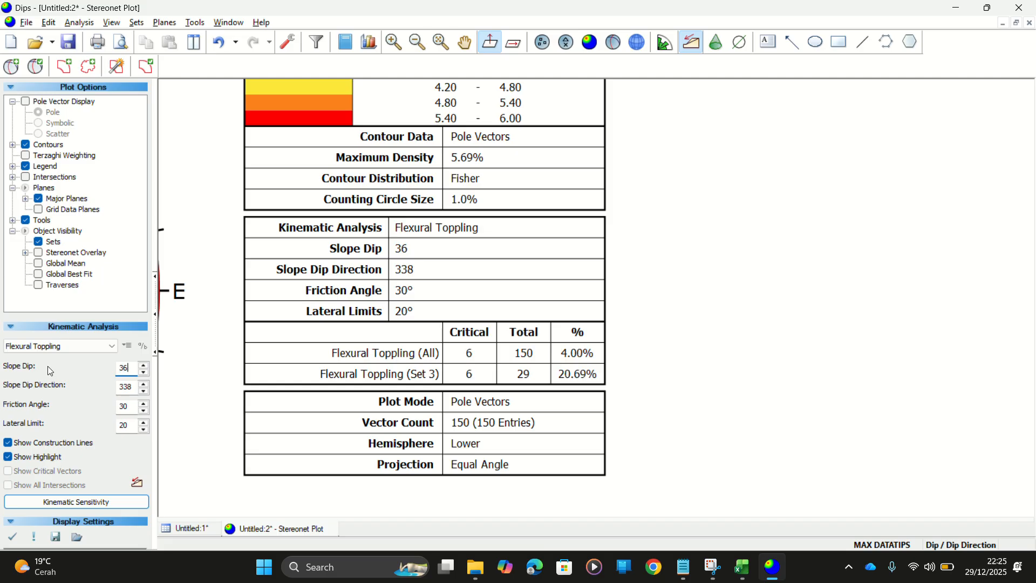
{"action": "left_click", "coordinate": [77, 502]}
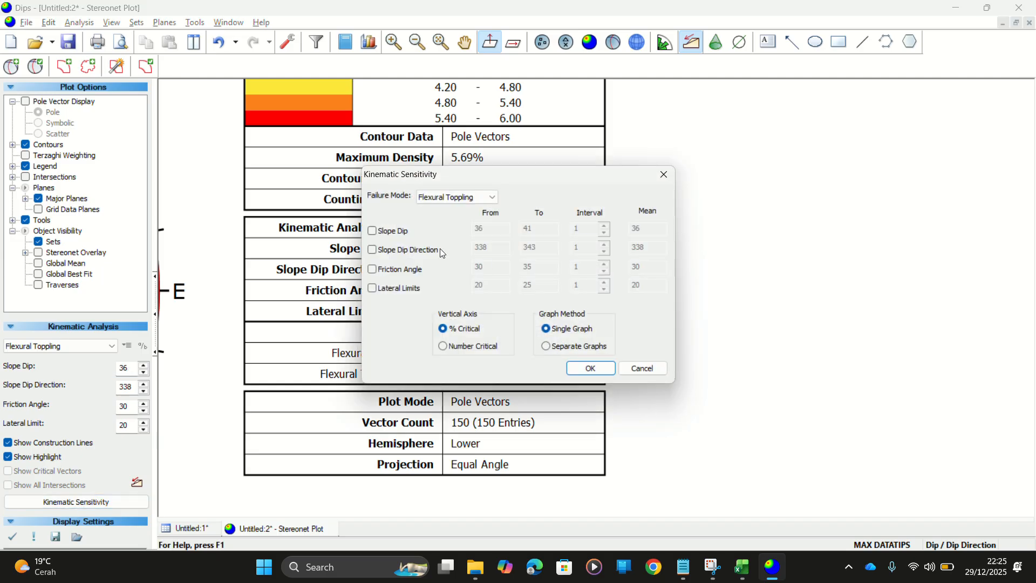
{"action": "left_click", "coordinate": [442, 251]}
{"action": "double_click", "coordinate": [486, 247]}
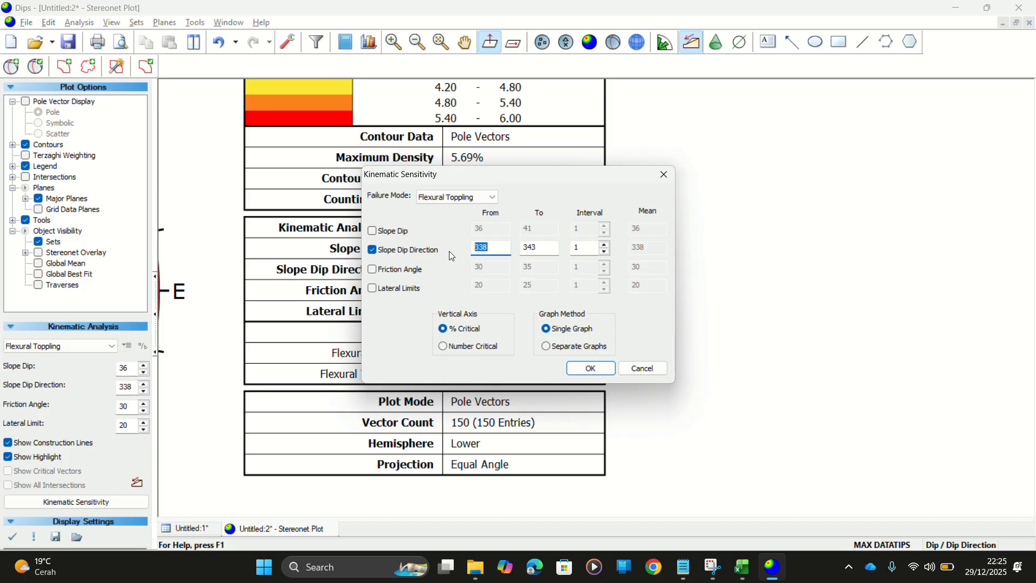
{"action": "type", "text": "0"}
{"action": "double_click", "coordinate": [542, 246]}
{"action": "type", "text": "359"}
{"action": "key", "text": "Return"}
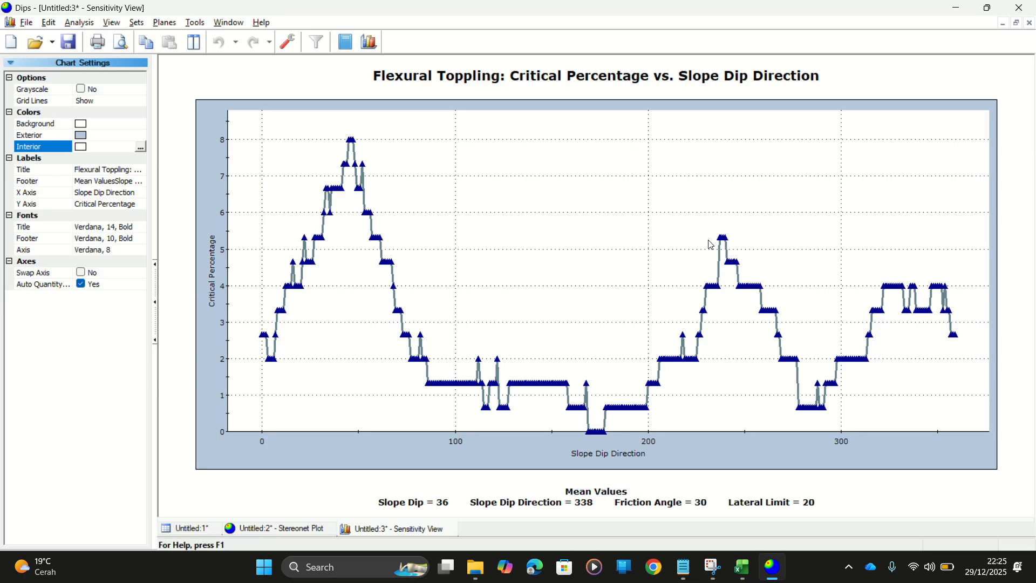
Examine the critical percentage at the sensitivity peak between slope dip directions 200 and 300
{"action": "mouse_move", "coordinate": [723, 244]}
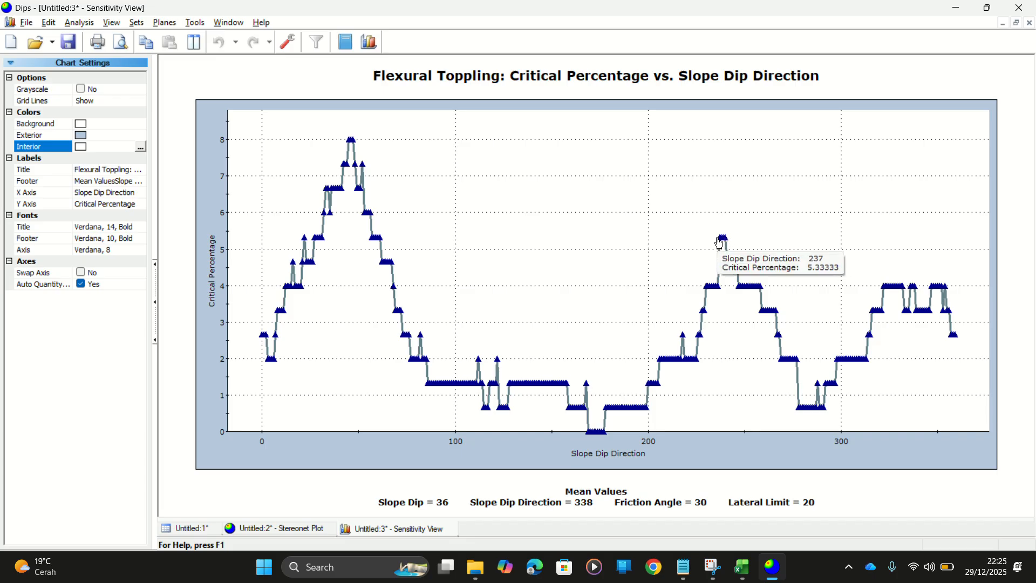
{"action": "key", "text": "alt+Tab"}
{"action": "key", "text": "alt+Tab"}
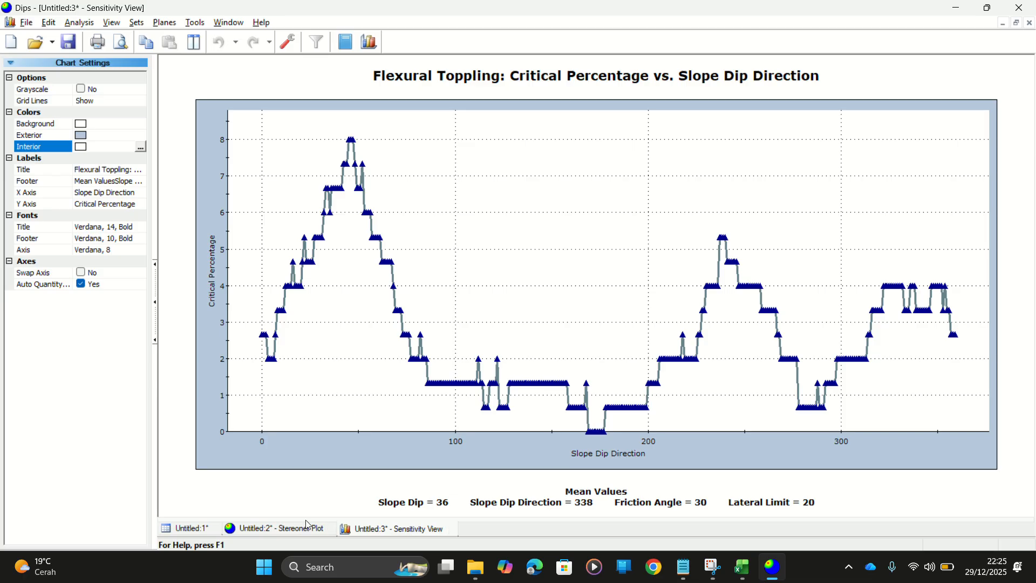
Set the stereonet's slope dip to 34 and plot flexural toppling sensitivity for slope dip directions 0 to 359
{"action": "left_click", "coordinate": [279, 529]}
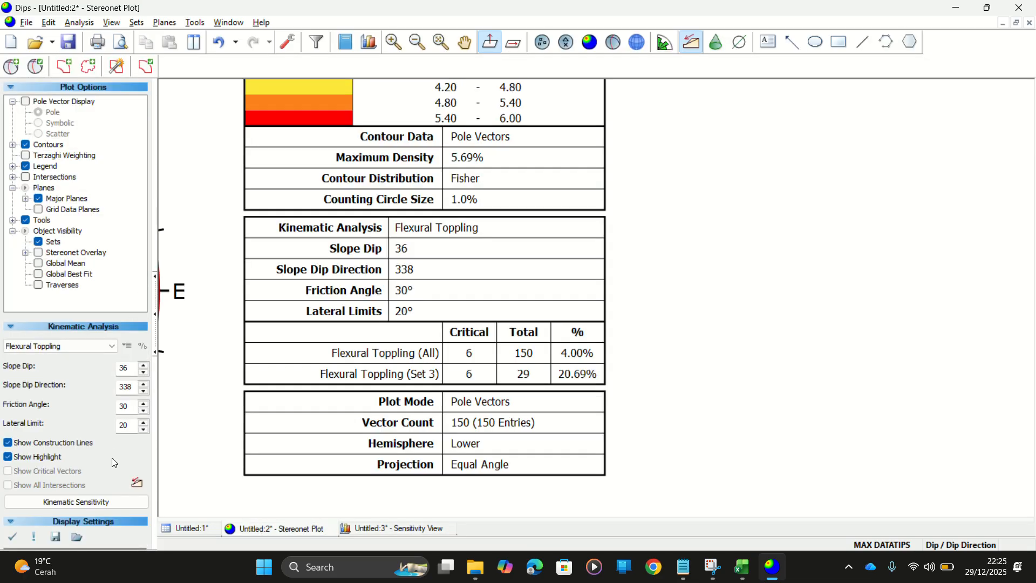
{"action": "double_click", "coordinate": [134, 374]}
{"action": "type", "text": "3"}
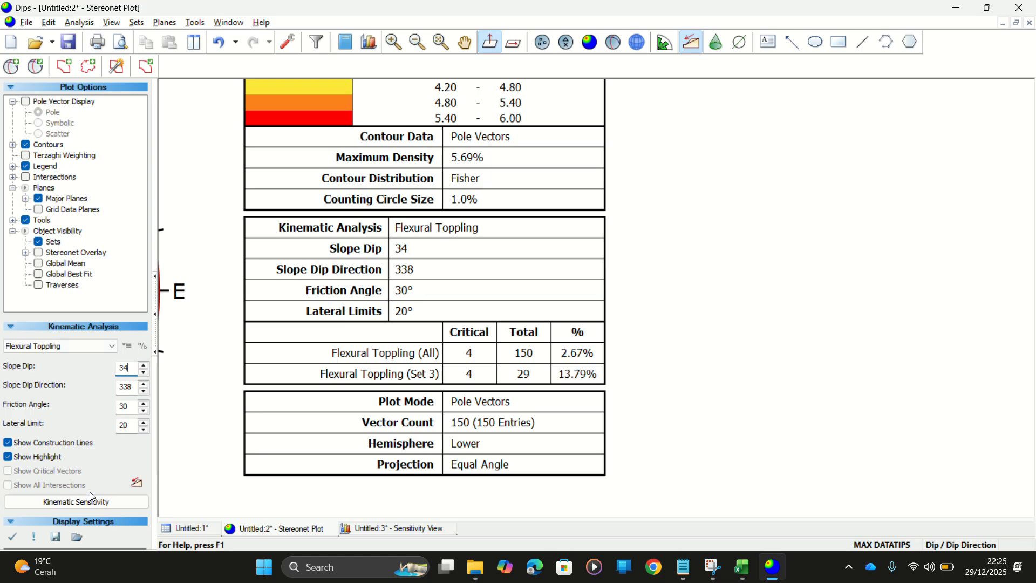
{"action": "left_click", "coordinate": [117, 503]}
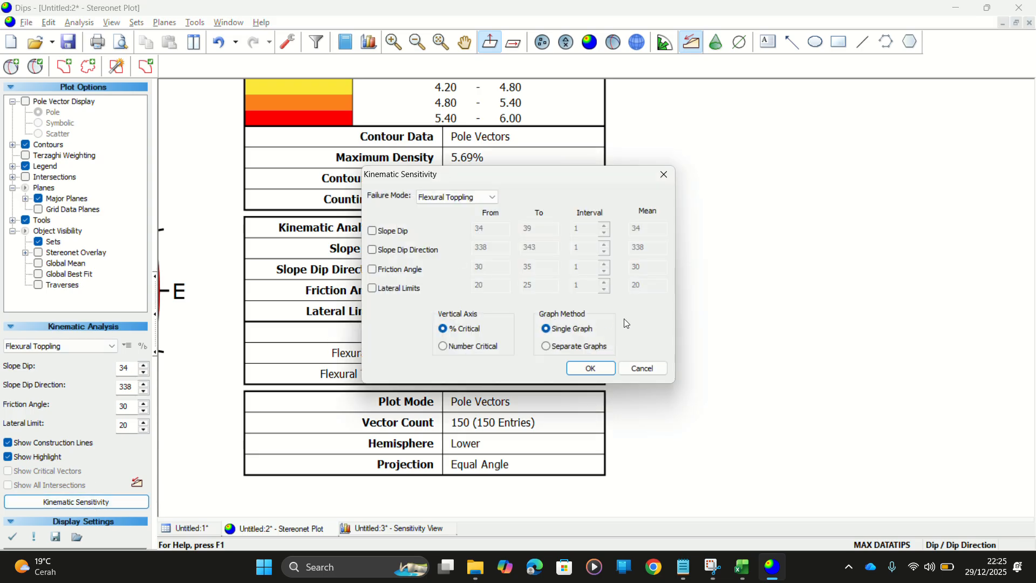
{"action": "left_click", "coordinate": [372, 249]}
{"action": "double_click", "coordinate": [488, 247]}
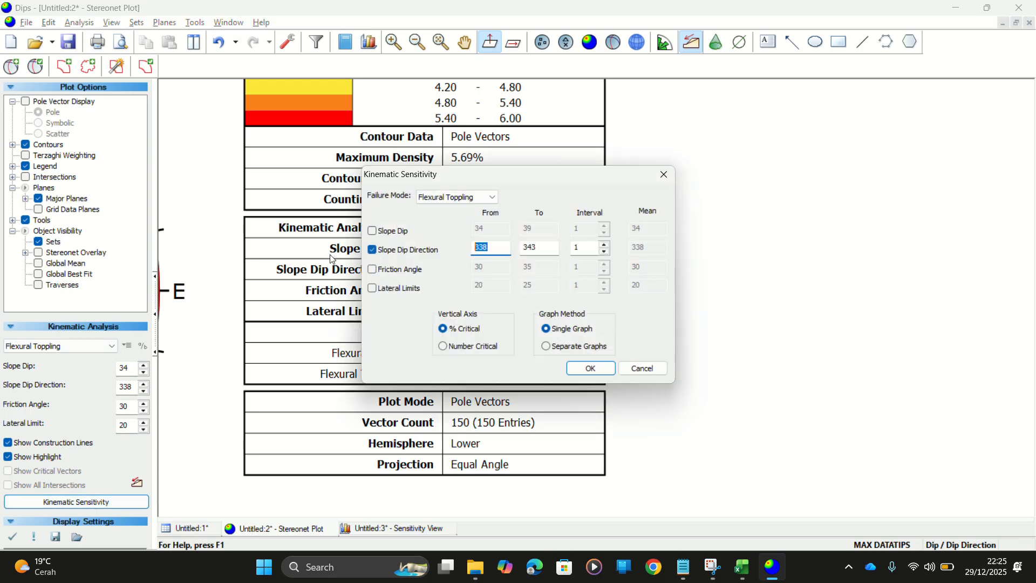
{"action": "type", "text": "0"}
{"action": "key", "text": "Tab"}
{"action": "type", "text": "359"}
{"action": "key", "text": "Return"}
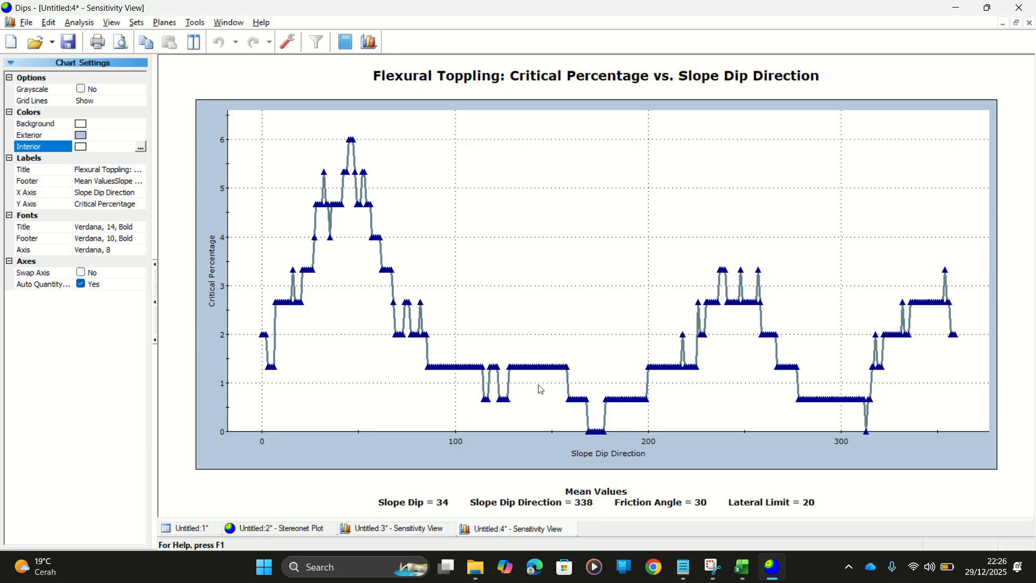
Close both open sensitivity charts and set the stereonet's slope dip to 35 for flexural toppling
{"action": "left_click", "coordinate": [572, 530]}
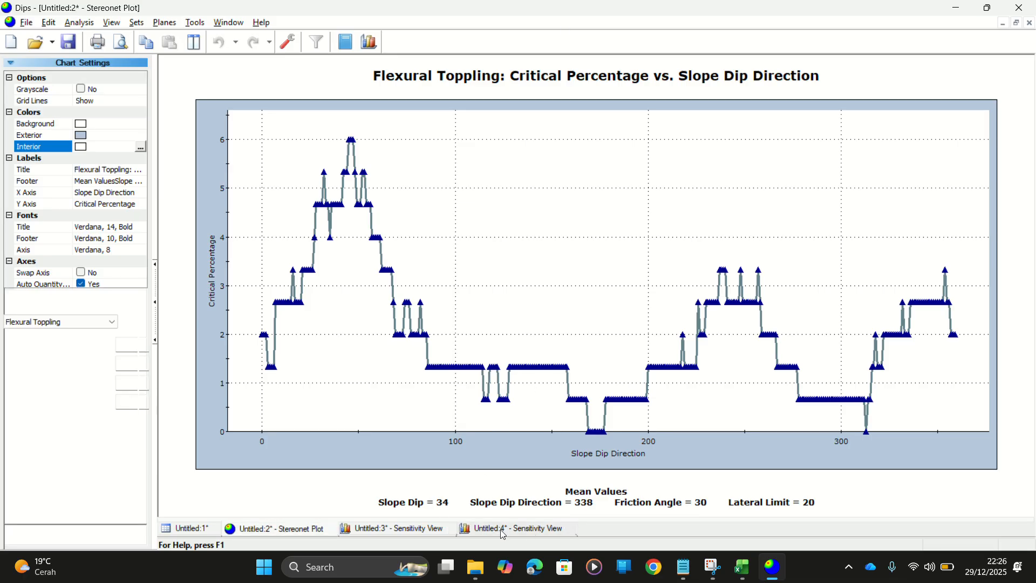
{"action": "left_click", "coordinate": [448, 529]}
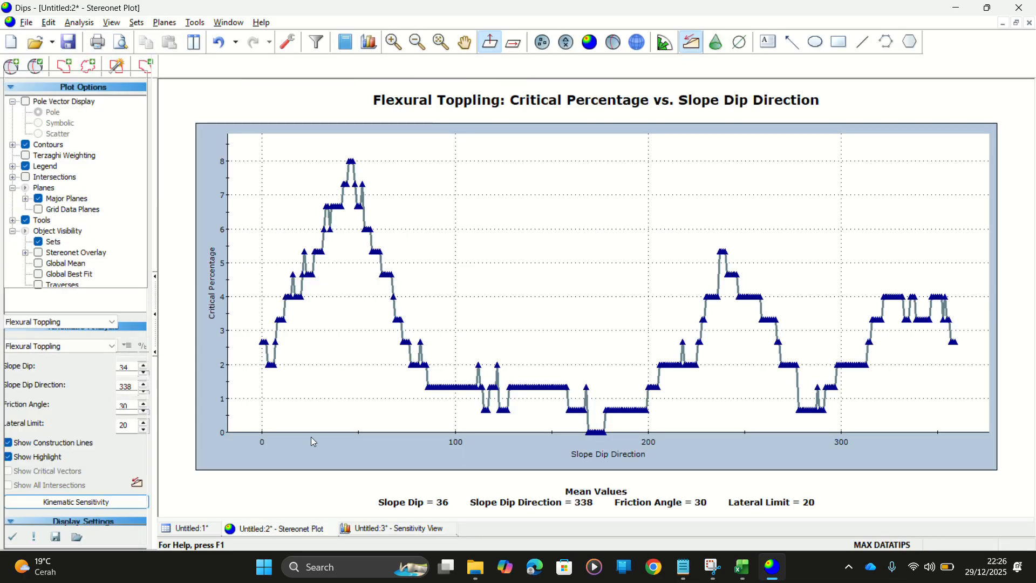
{"action": "left_click", "coordinate": [126, 367]}
{"action": "key", "text": "BackSpace"}
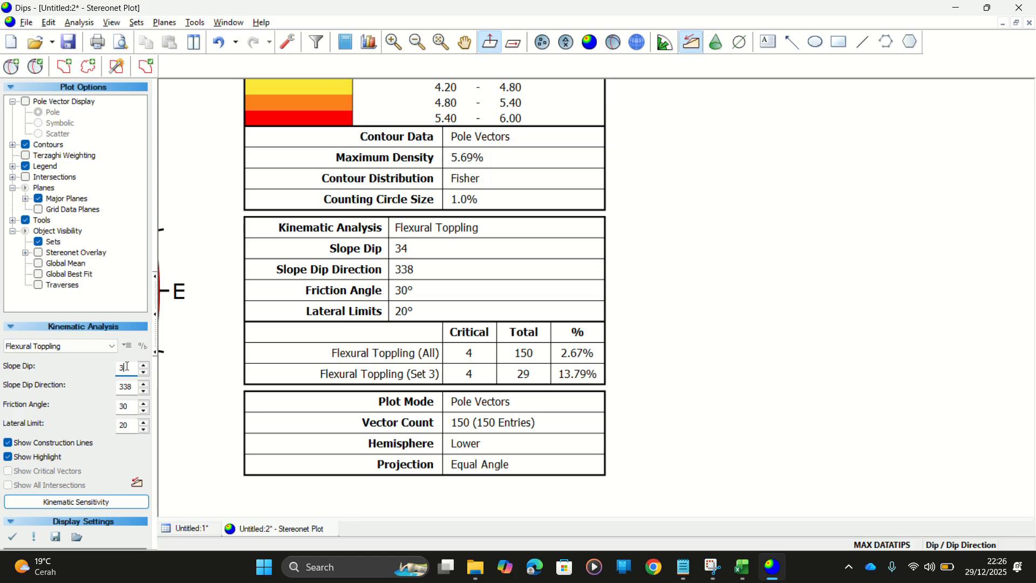
{"action": "type", "text": "5"}
{"action": "key", "text": "Return"}
Plot flexural toppling sensitivity for slope dip directions 0 to 359, review the critical percentage, and close the chart
{"action": "left_click", "coordinate": [100, 500]}
{"action": "left_click", "coordinate": [435, 251]}
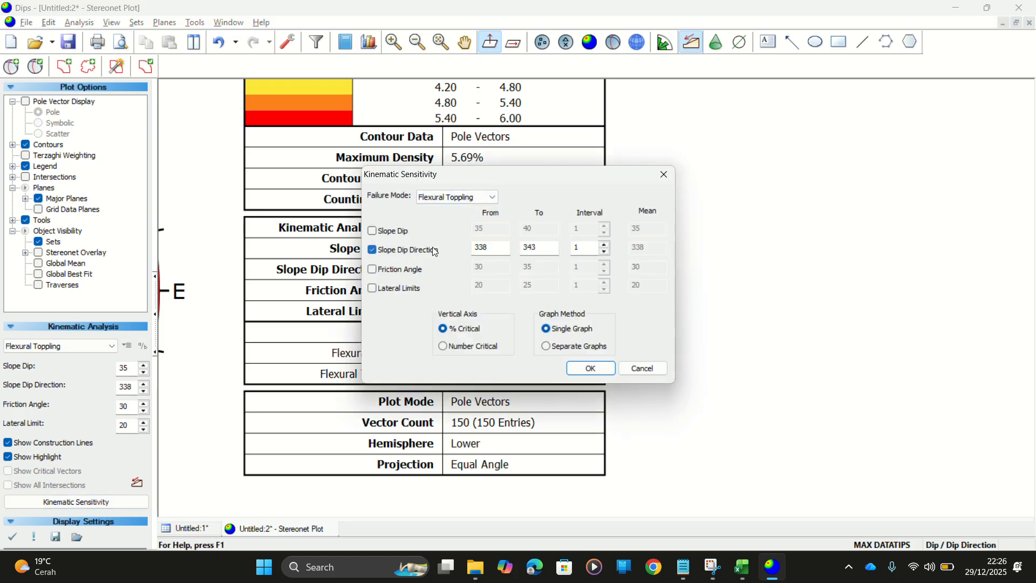
{"action": "double_click", "coordinate": [504, 247]}
{"action": "type", "text": "0"}
{"action": "key", "text": "Tab"}
{"action": "type", "text": "3"}
{"action": "key", "text": "Return"}
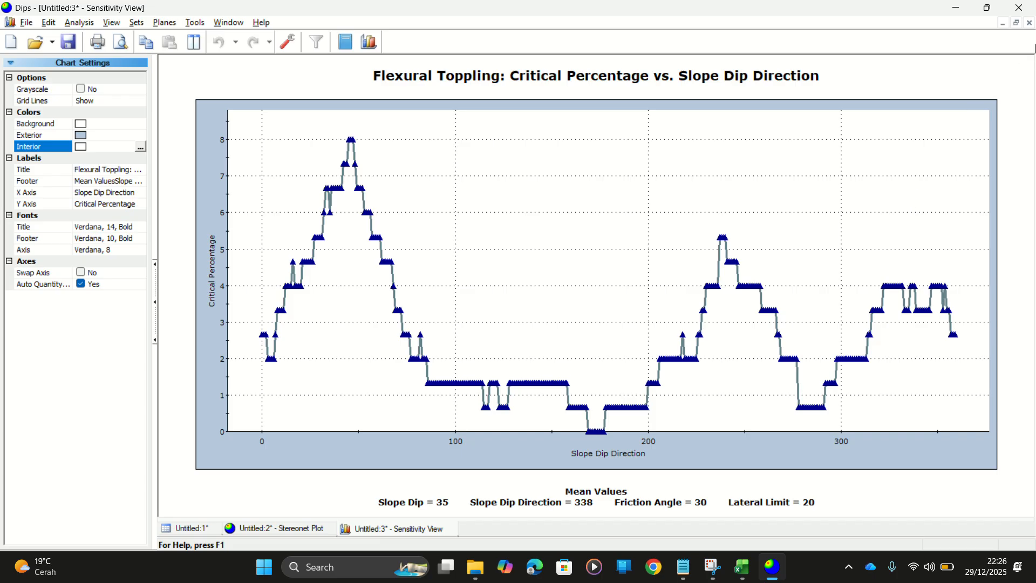
{"action": "left_click", "coordinate": [1030, 22]}
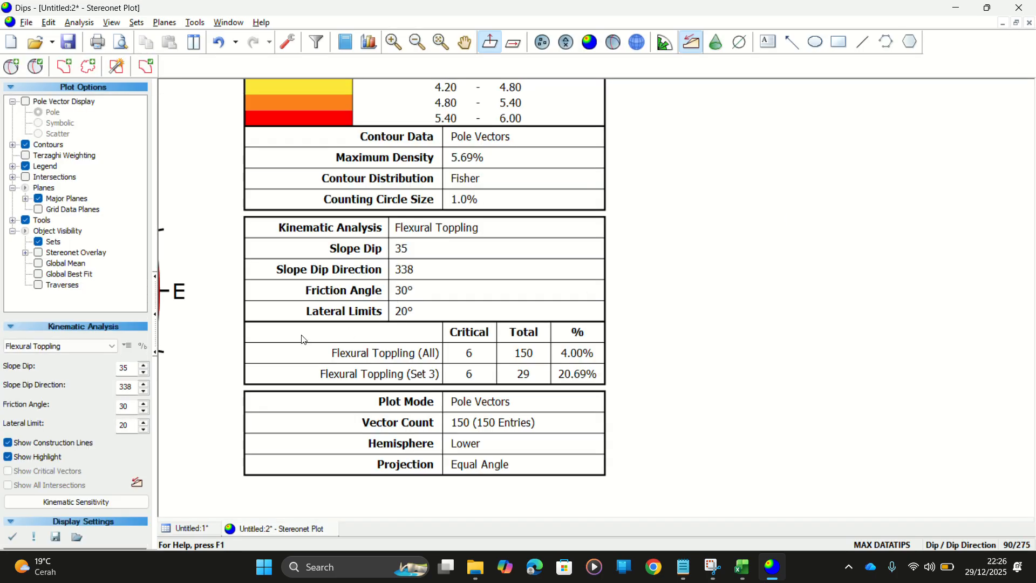
Switch to Excel and set the recommended slope for flexural toppling in the N 217°E - N 359°E range to 34
{"action": "key", "text": "alt+Tab"}
{"action": "left_click", "coordinate": [843, 428]}
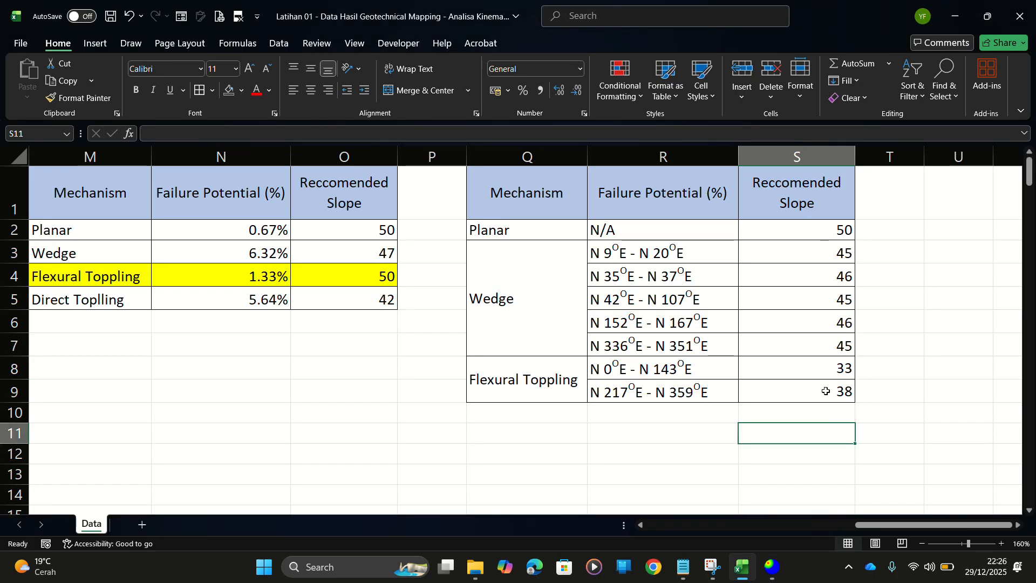
{"action": "left_click", "coordinate": [825, 390]}
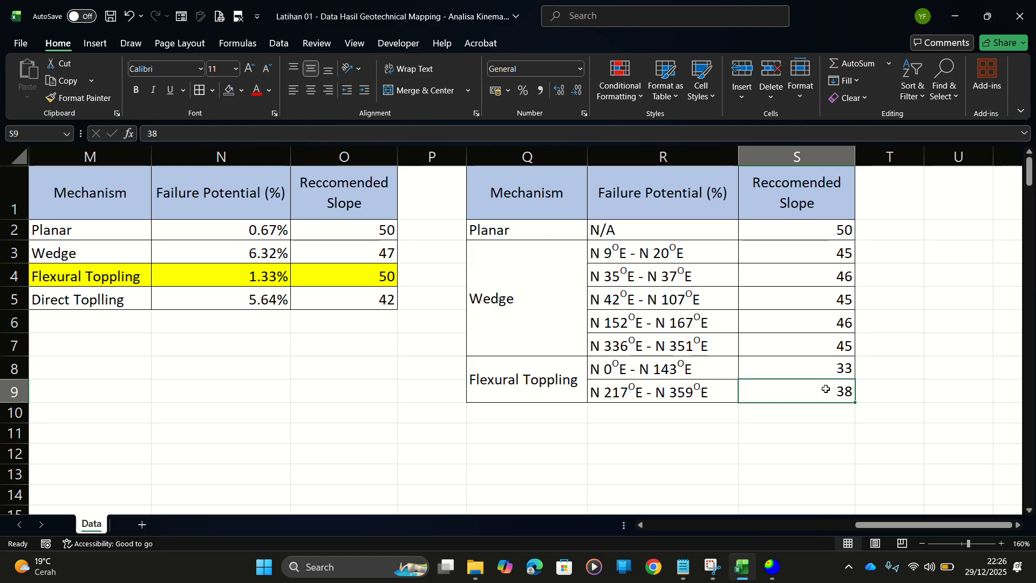
{"action": "type", "text": "34"}
{"action": "left_click", "coordinate": [959, 318]}
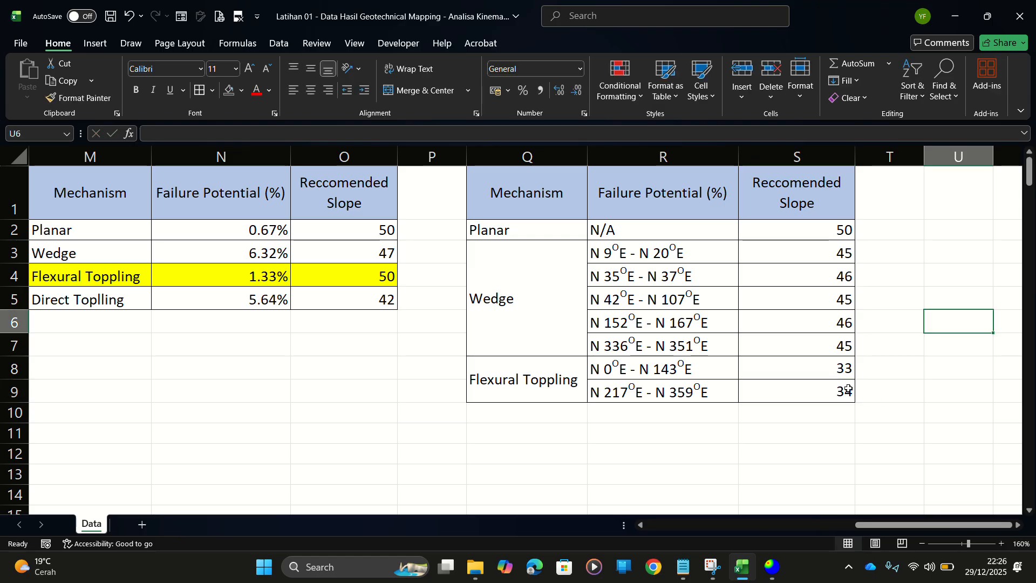
Review the recommended slopes listed for the wedge and flexural toppling direction ranges in the table
{"action": "left_click", "coordinate": [789, 366]}
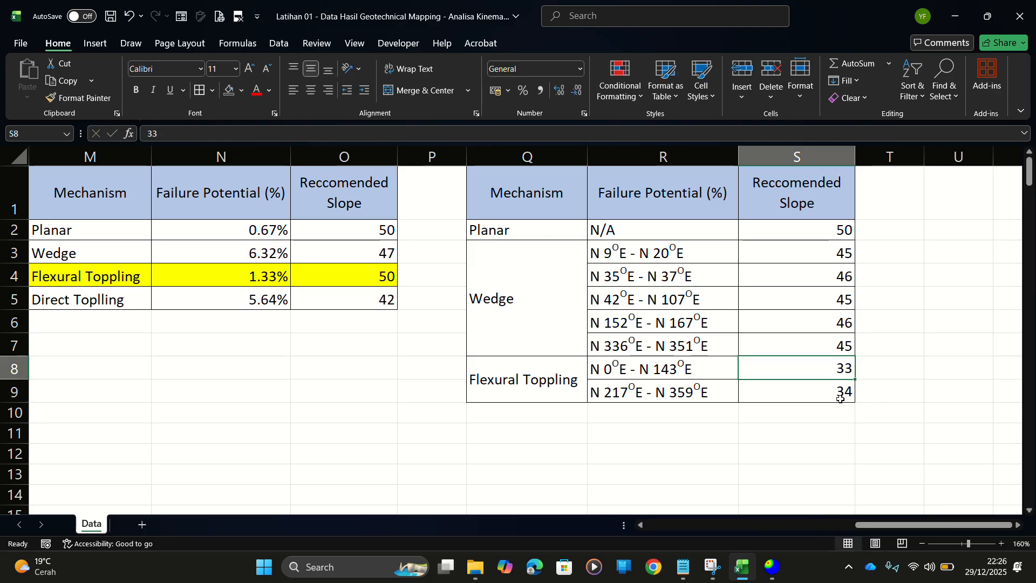
{"action": "left_click", "coordinate": [831, 348]}
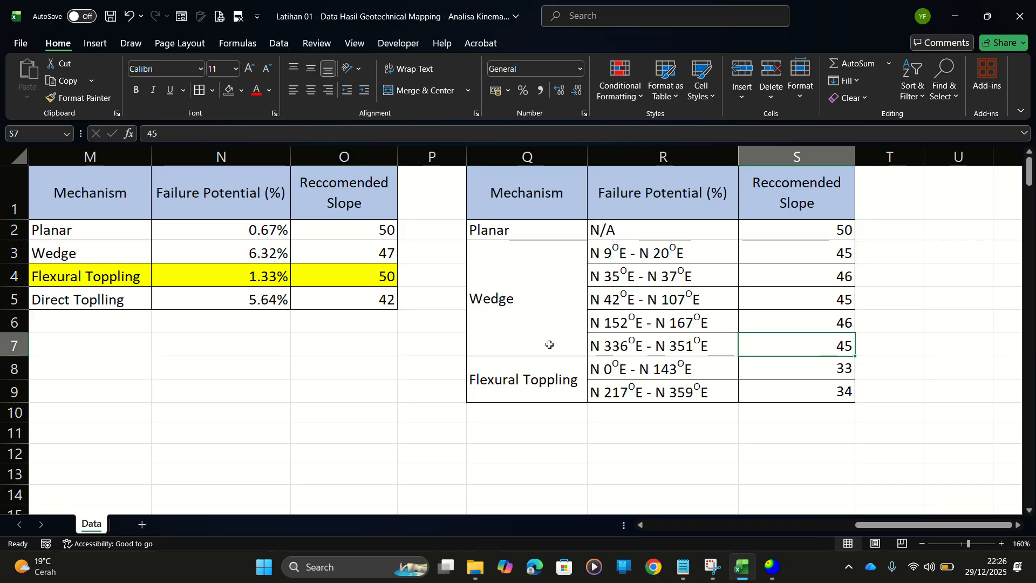
{"action": "scroll", "coordinate": [549, 343], "scroll_direction": "down", "scroll_amount": 1}
{"action": "scroll", "coordinate": [545, 341], "scroll_direction": "up", "scroll_amount": 1}
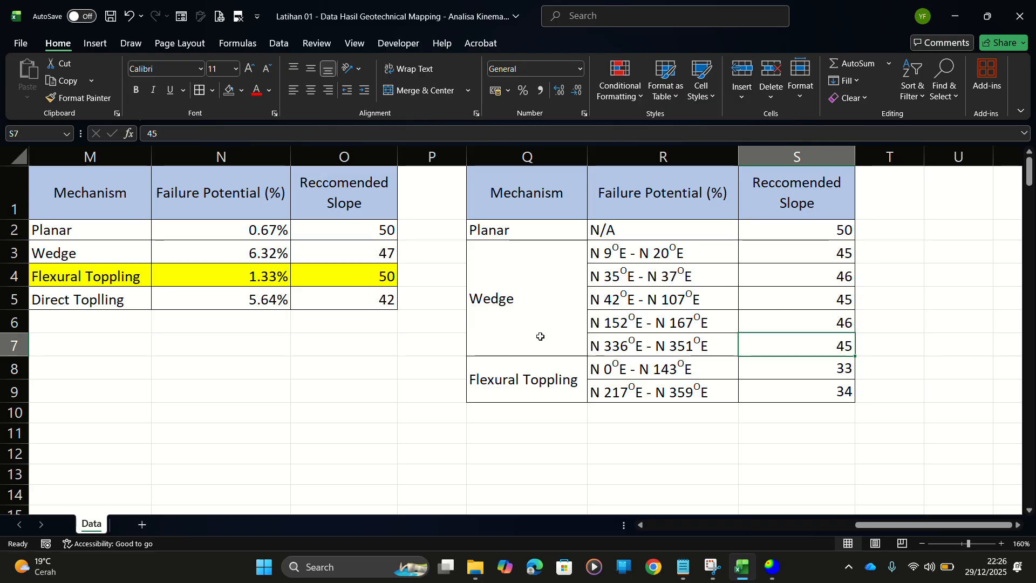
{"action": "left_click", "coordinate": [540, 334]}
{"action": "scroll", "coordinate": [614, 372], "scroll_direction": "down", "scroll_amount": 1}
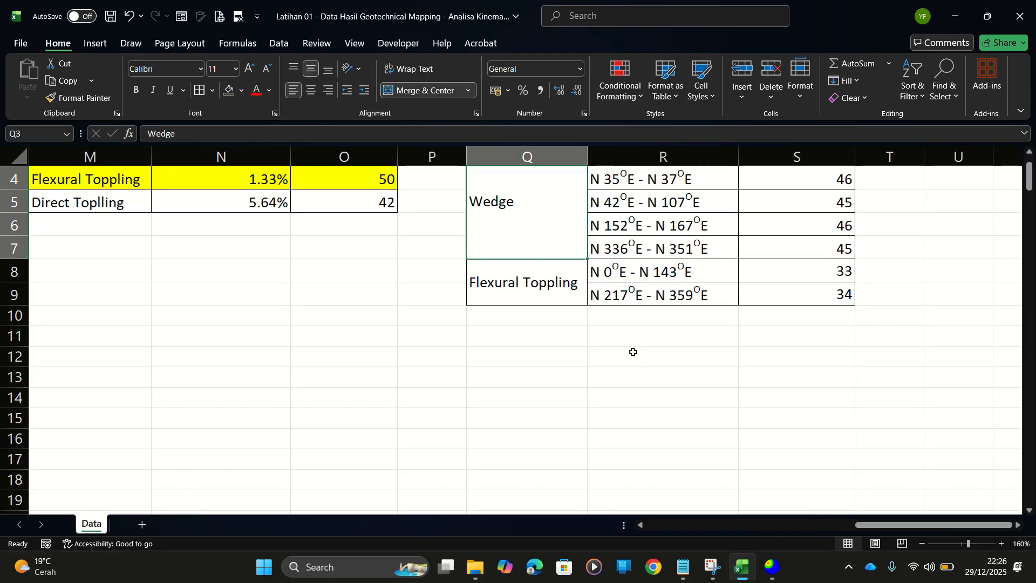
{"action": "scroll", "coordinate": [615, 348], "scroll_direction": "up", "scroll_amount": 1}
{"action": "left_click", "coordinate": [828, 266]}
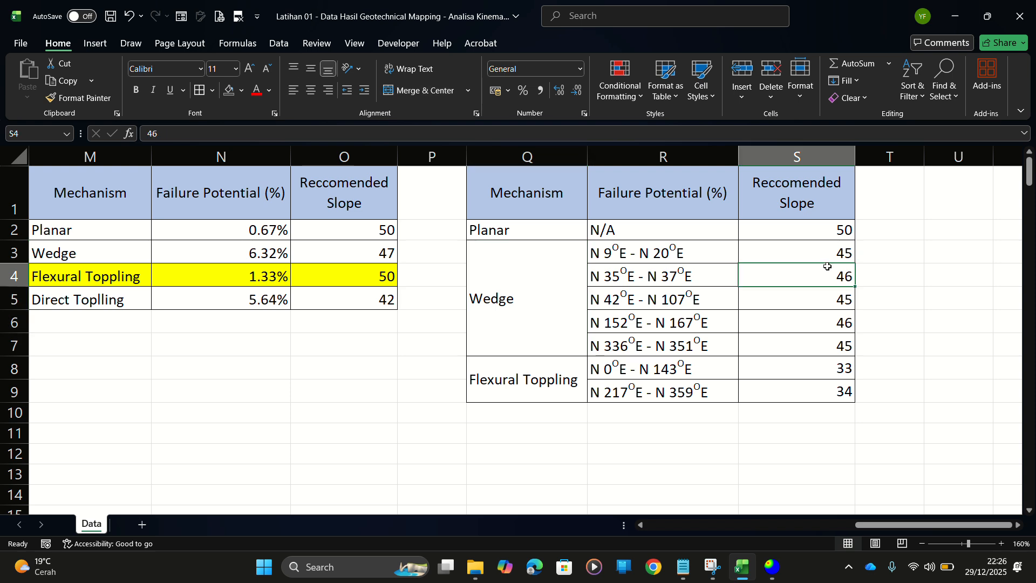
{"action": "left_click", "coordinate": [832, 320]}
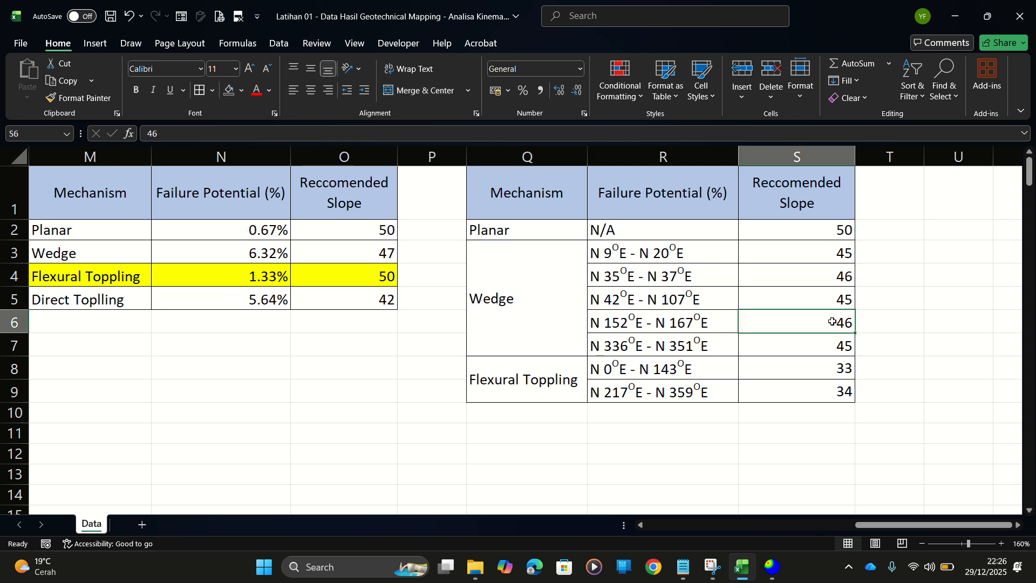
{"action": "scroll", "coordinate": [776, 400], "scroll_direction": "down", "scroll_amount": 1}
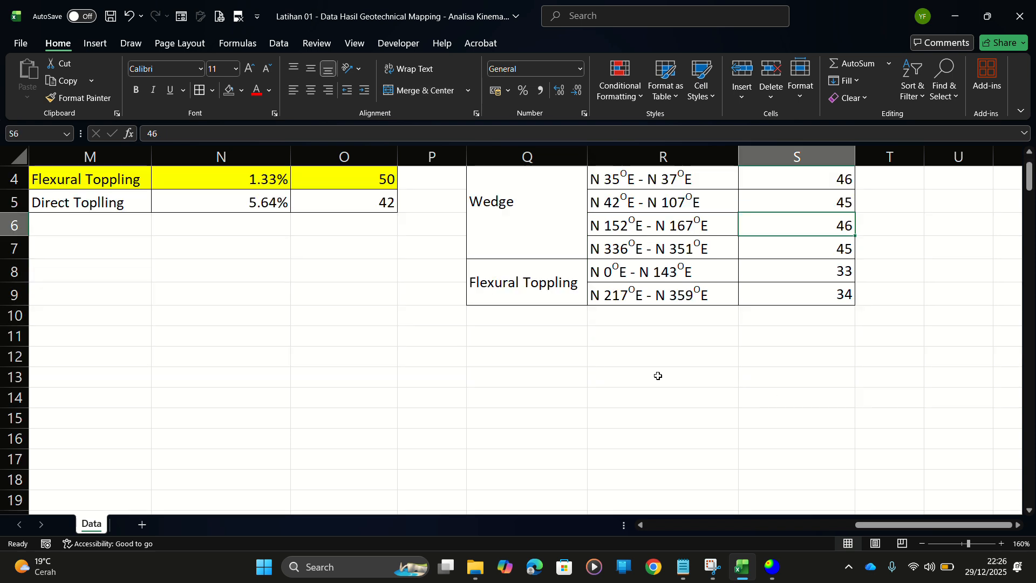
Switch to Dips and set the kinematic analysis failure mode to Direct Toppling
{"action": "key", "text": "alt+Tab"}
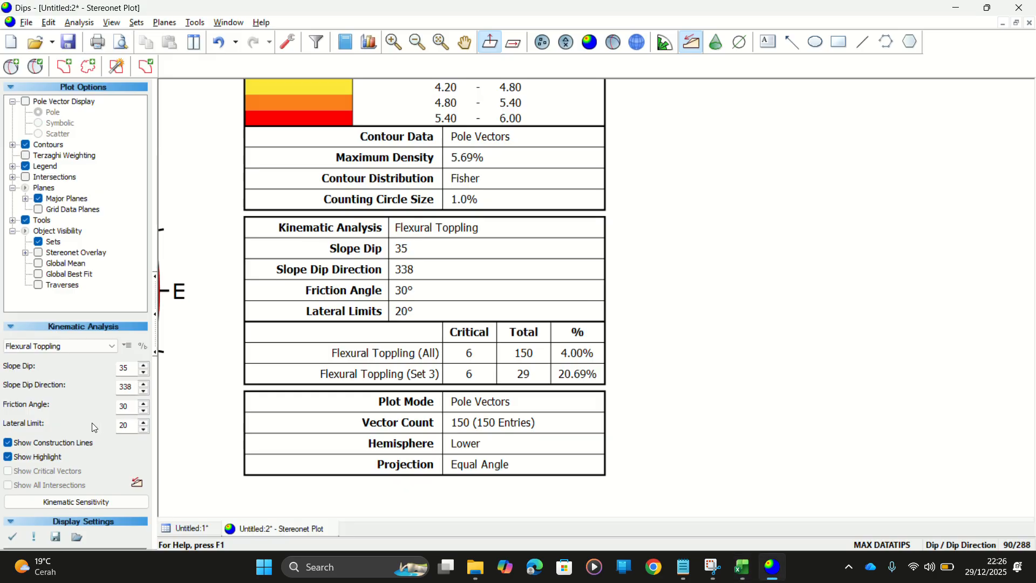
{"action": "left_click", "coordinate": [75, 347]}
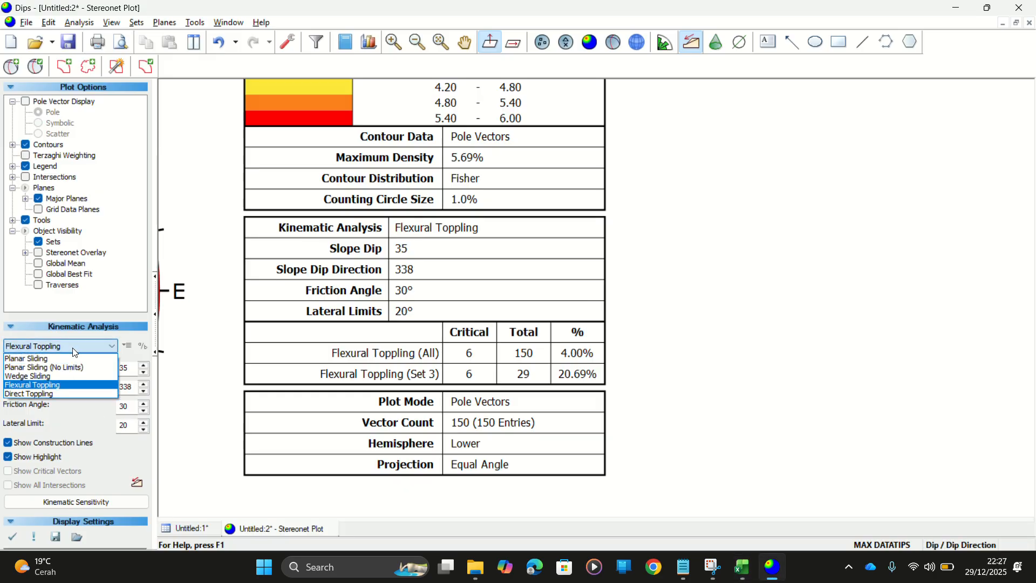
{"action": "left_click", "coordinate": [47, 392]}
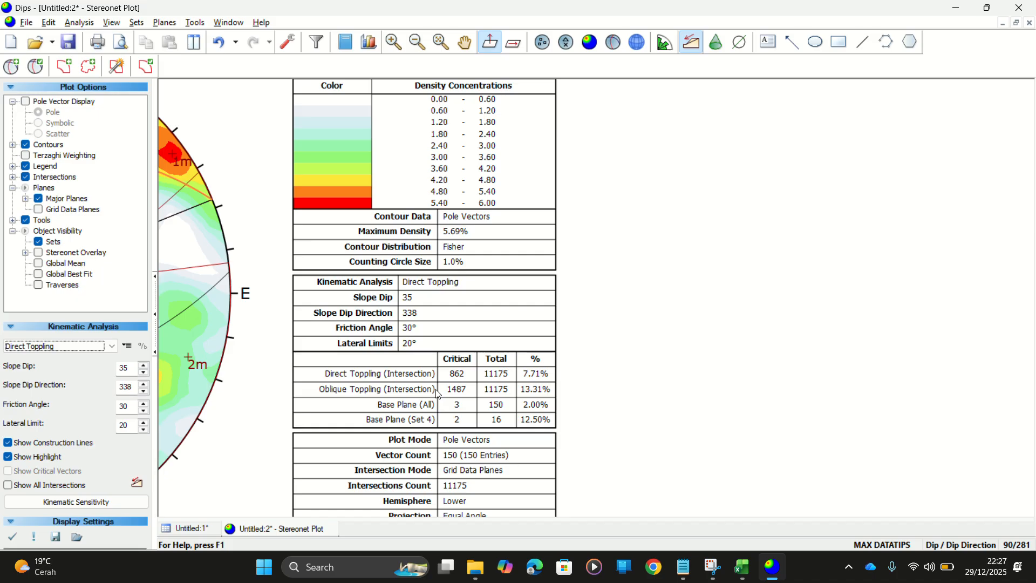
Switch to Excel and remove the yellow fill from the Flexural Toppling row of the first summary table
{"action": "key", "text": "alt+Tab"}
{"action": "left_click", "coordinate": [570, 351]}
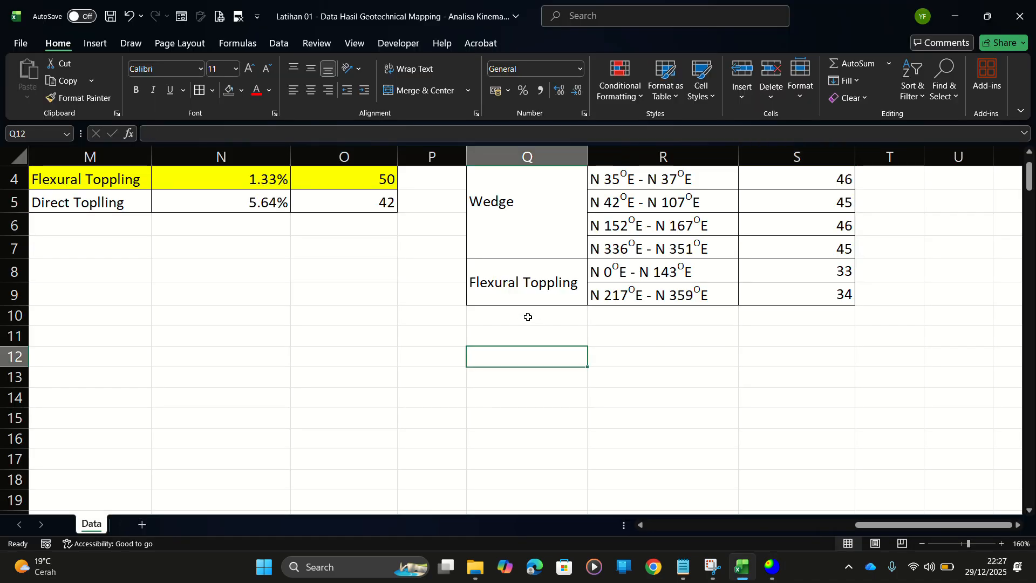
{"action": "left_click", "coordinate": [519, 295]}
{"action": "left_click_drag", "start_coordinate": [68, 184], "coordinate": [394, 178]}
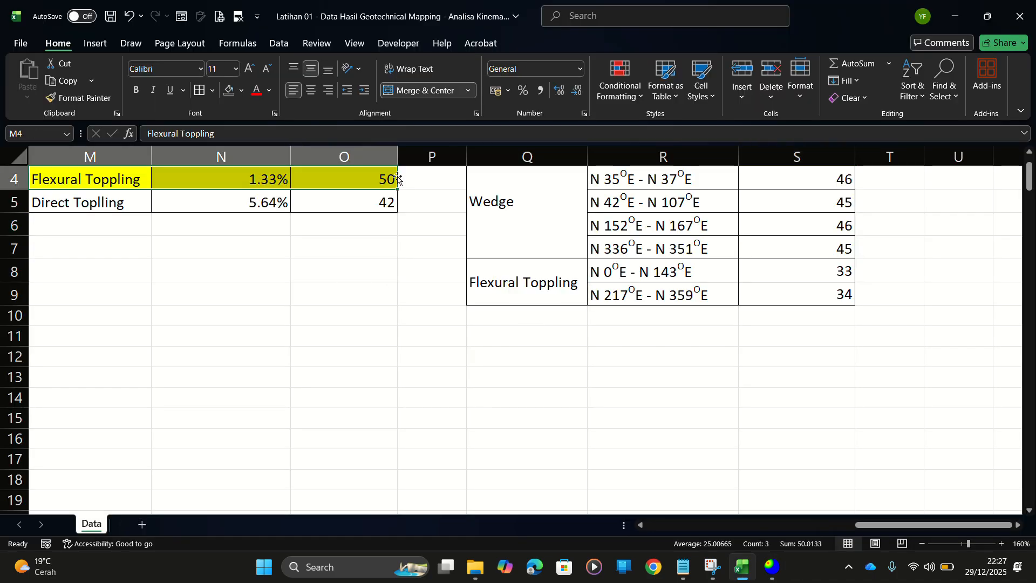
{"action": "left_click", "coordinate": [228, 90]}
Copy the Direct Toplling row from the first table into row 10, below Flexural Toppling in the second table
{"action": "left_click_drag", "start_coordinate": [128, 202], "coordinate": [344, 204]}
{"action": "key", "text": "ctrl+c"}
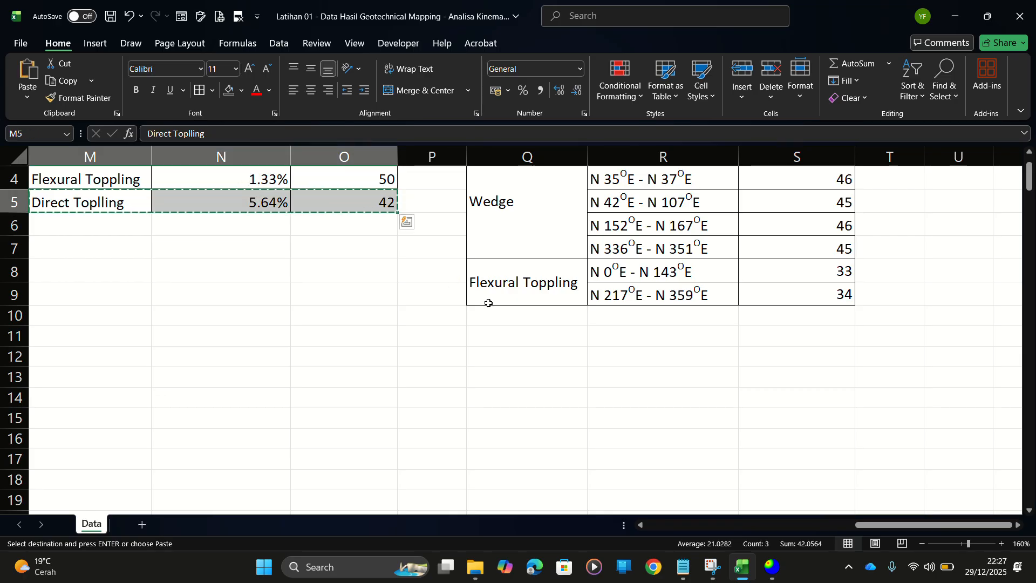
{"action": "left_click", "coordinate": [512, 310]}
{"action": "key", "text": "ctrl+v"}
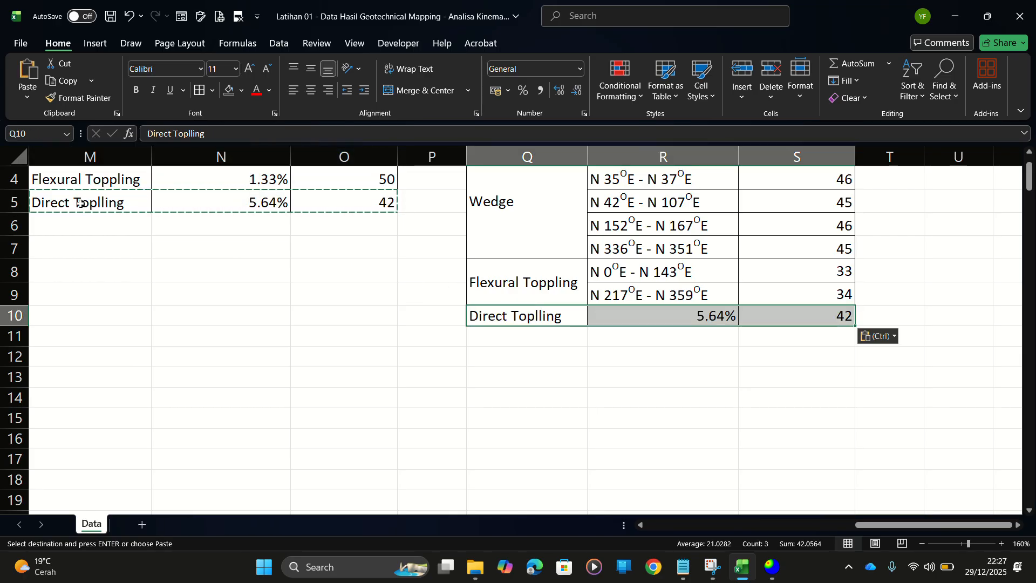
Fill the Direct Toplling row of the first summary table with yellow
{"action": "left_click_drag", "start_coordinate": [81, 202], "coordinate": [372, 203]}
{"action": "left_click", "coordinate": [241, 90]}
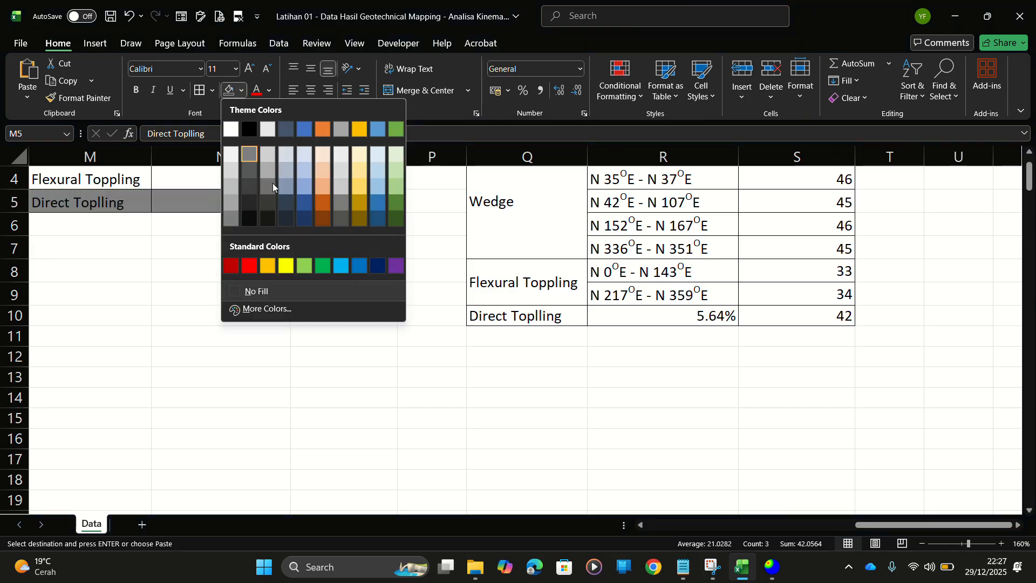
{"action": "left_click", "coordinate": [292, 272]}
{"action": "left_click", "coordinate": [725, 391]}
Clear the failure potential and recommended slope values from the Direct Toplling row of the second table
{"action": "scroll", "coordinate": [853, 303], "scroll_direction": "down", "scroll_amount": 2}
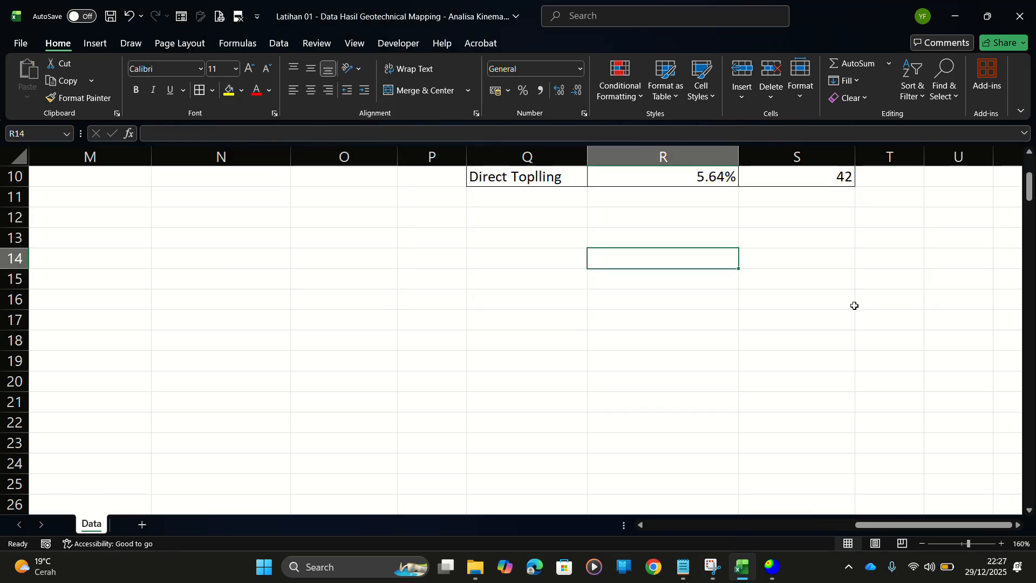
{"action": "scroll", "coordinate": [860, 298], "scroll_direction": "up", "scroll_amount": 2}
{"action": "scroll", "coordinate": [860, 298], "scroll_direction": "up", "scroll_amount": 1}
{"action": "left_click", "coordinate": [677, 411]}
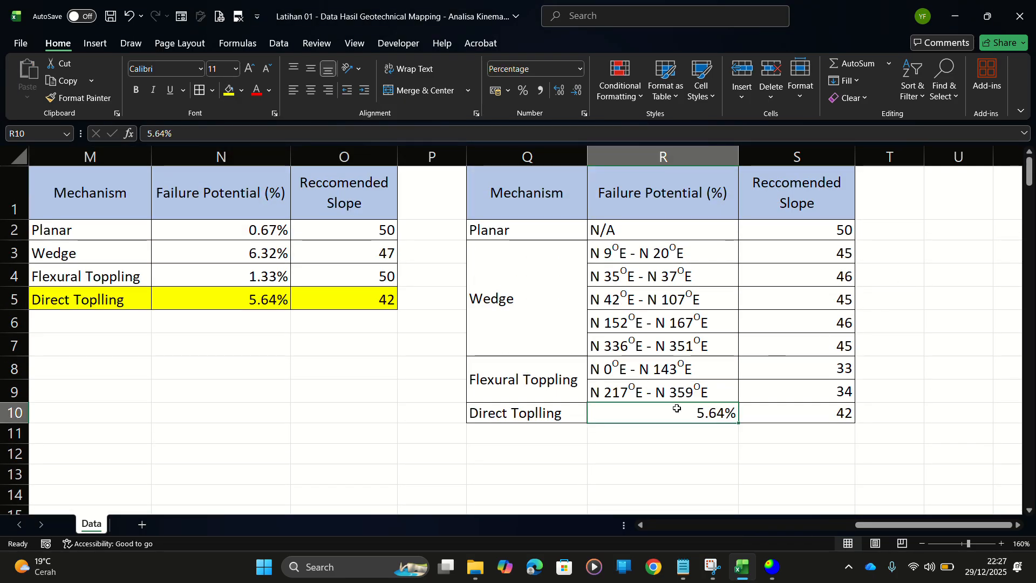
{"action": "key", "text": "Delete"}
{"action": "key", "text": "Right"}
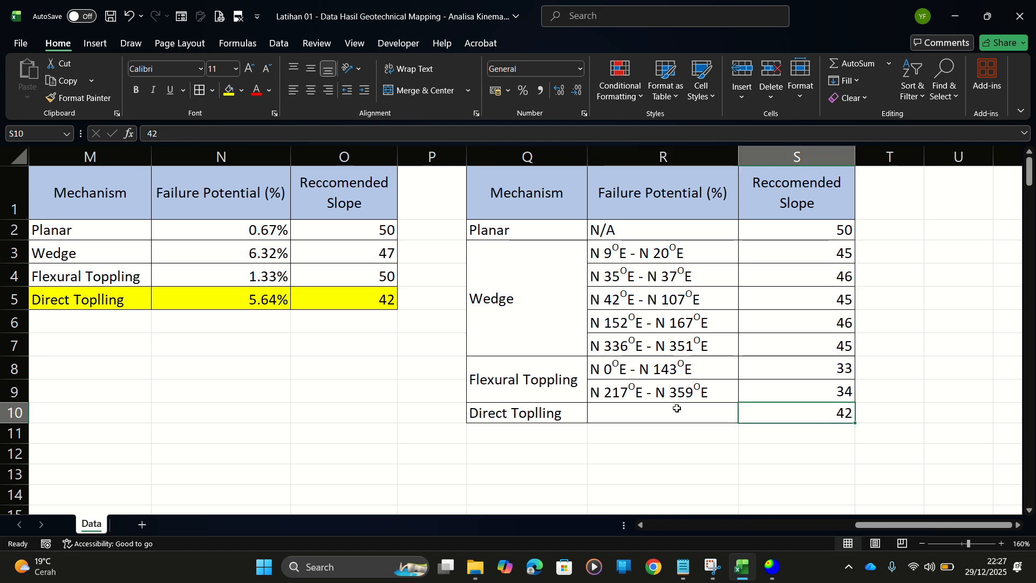
{"action": "key", "text": "Delete"}
Check the recommended direct toppling slope in the first table, switch to Dips, and set the Direct Toppling slope dip to 42
{"action": "left_click", "coordinate": [116, 368]}
{"action": "left_click", "coordinate": [340, 300]}
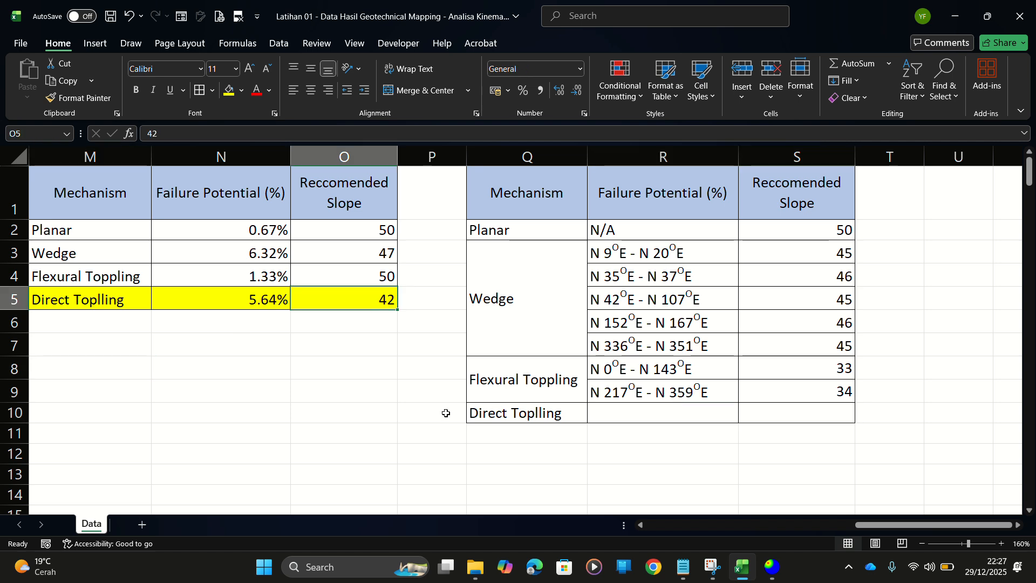
{"action": "key", "text": "alt+Tab"}
{"action": "left_click", "coordinate": [89, 346]}
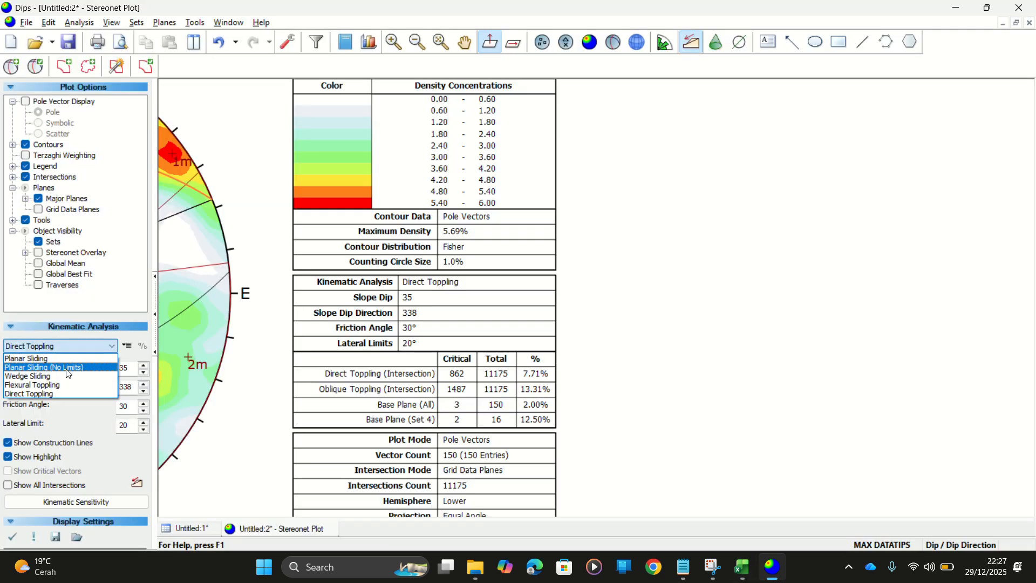
{"action": "left_click", "coordinate": [48, 394]}
{"action": "double_click", "coordinate": [126, 369]}
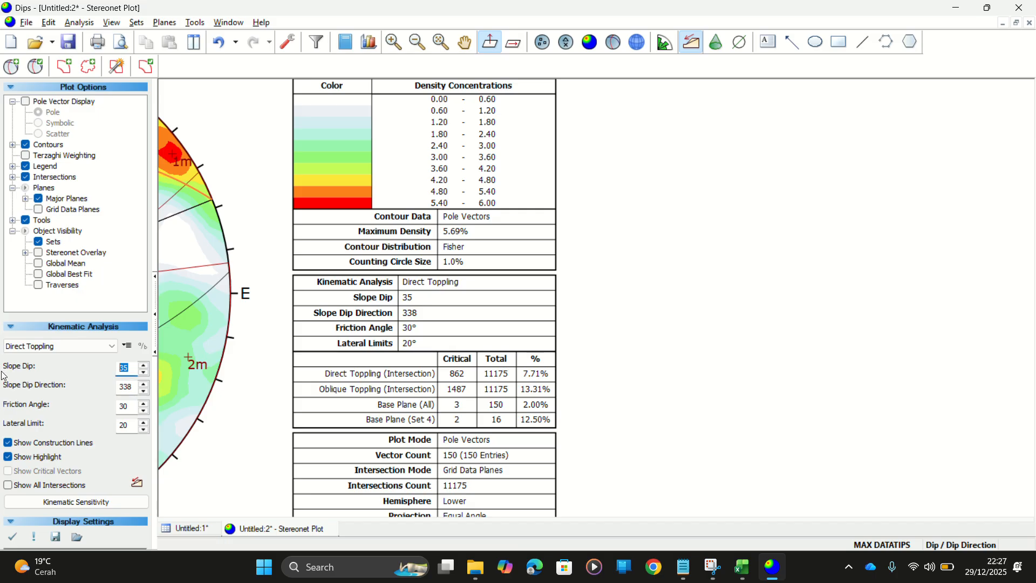
{"action": "type", "text": "42"}
Plot direct toppling sensitivity as critical percentage for slope dip directions 0 to 359
{"action": "left_click", "coordinate": [64, 503]}
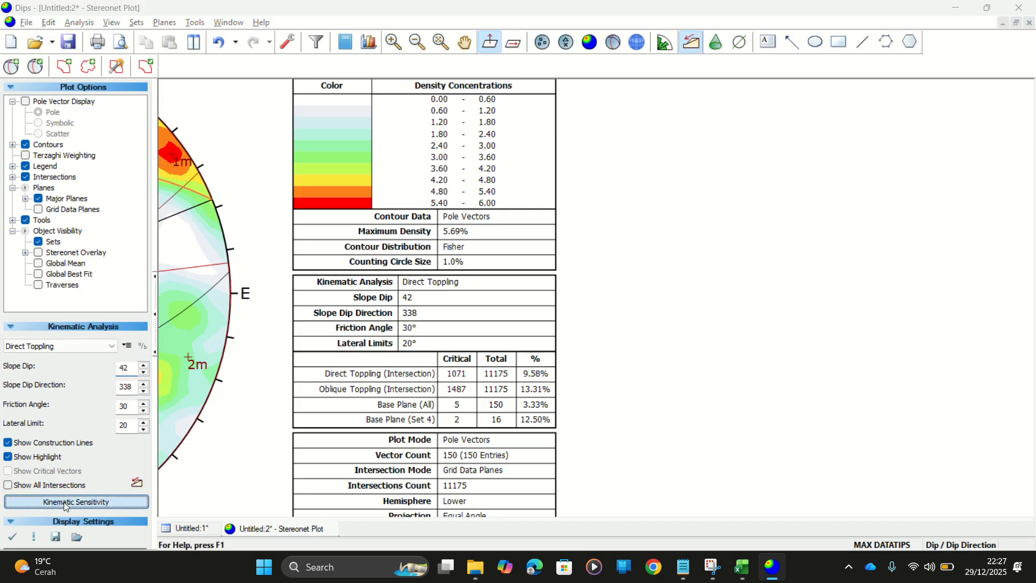
{"action": "left_click", "coordinate": [413, 255]}
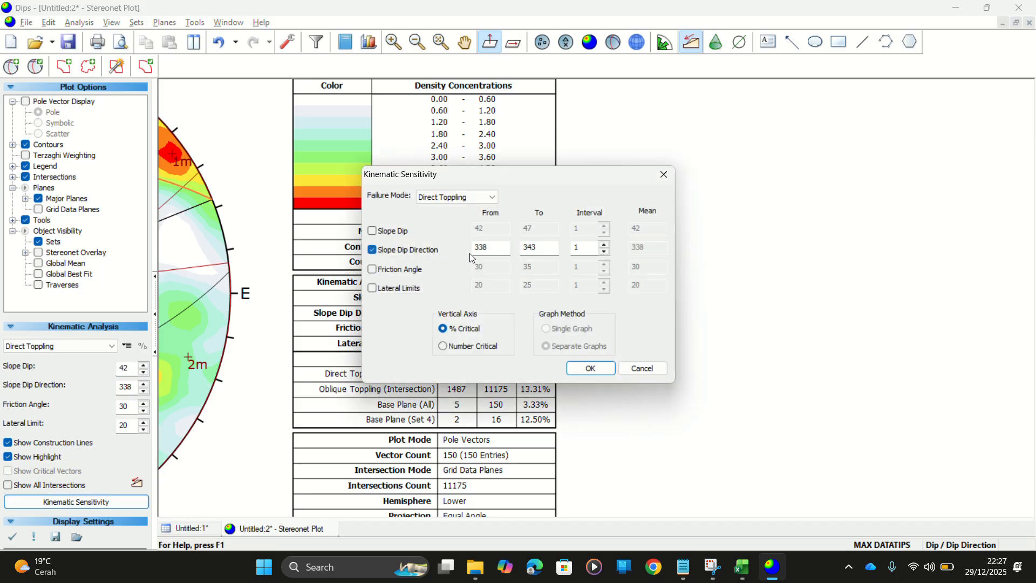
{"action": "key", "text": "Tab"}
{"action": "type", "text": "0"}
{"action": "key", "text": "Tab"}
{"action": "type", "text": "3"}
{"action": "key", "text": "Return"}
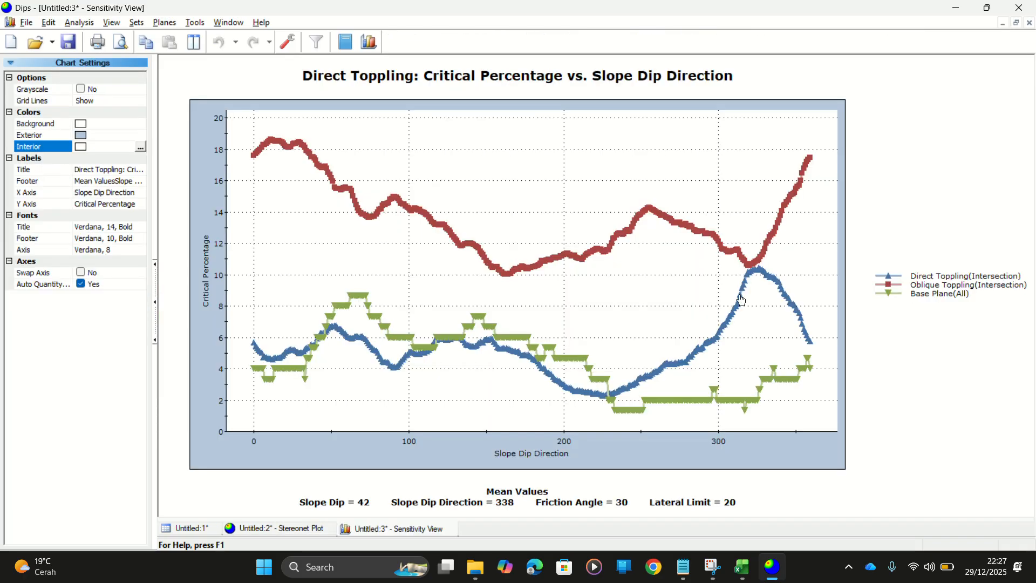
Examine the Direct Toppling (Intersection) curve from slope dip direction 0 to where it falls below 5% critical percentage
{"action": "scroll", "coordinate": [266, 352], "scroll_direction": "up", "scroll_amount": 2}
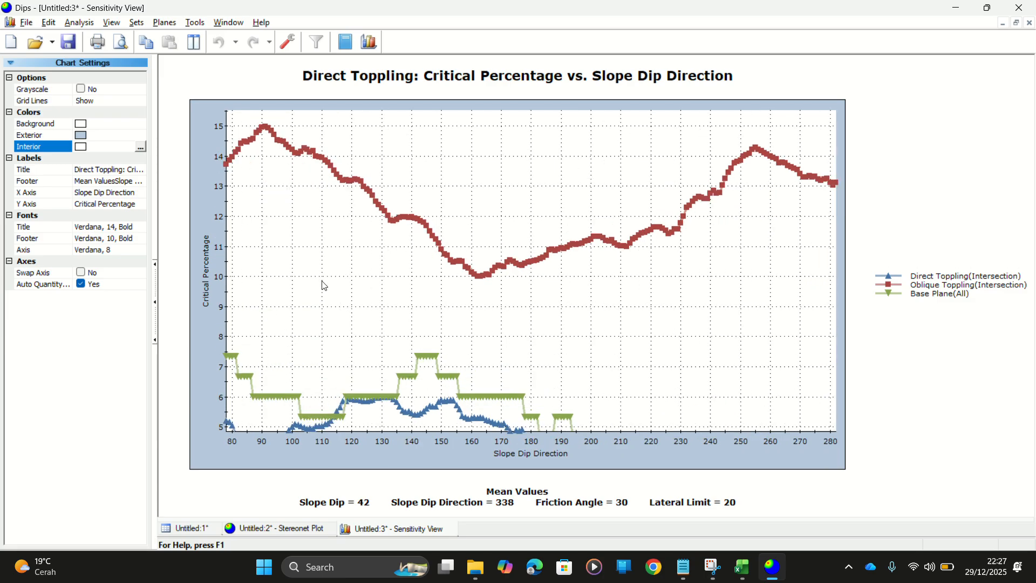
{"action": "left_click_drag", "start_coordinate": [323, 284], "coordinate": [840, 139]}
{"action": "scroll", "coordinate": [677, 270], "scroll_direction": "up", "scroll_amount": 2}
{"action": "scroll", "coordinate": [543, 289], "scroll_direction": "up", "scroll_amount": 3}
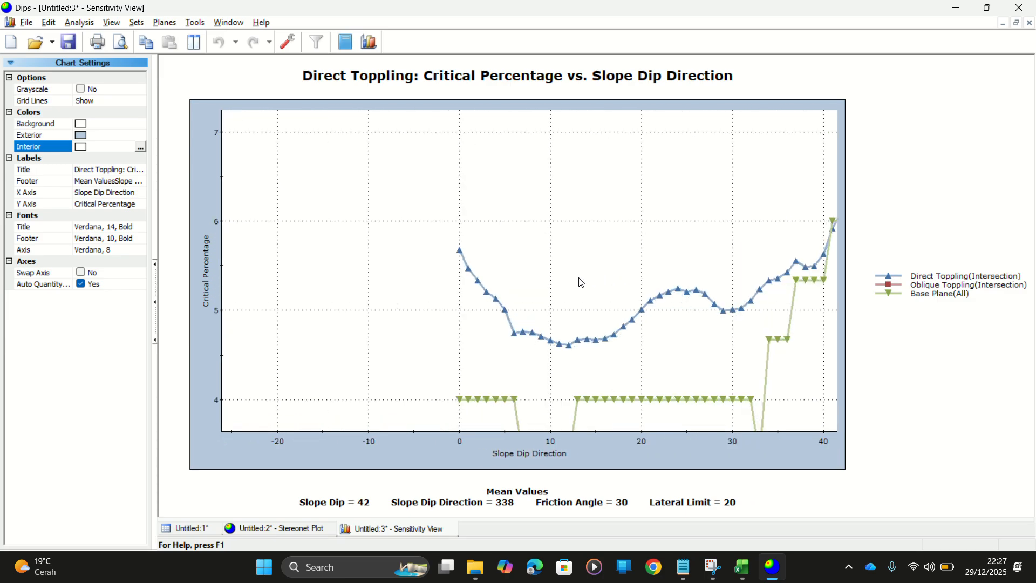
{"action": "scroll", "coordinate": [530, 287], "scroll_direction": "up", "scroll_amount": 1}
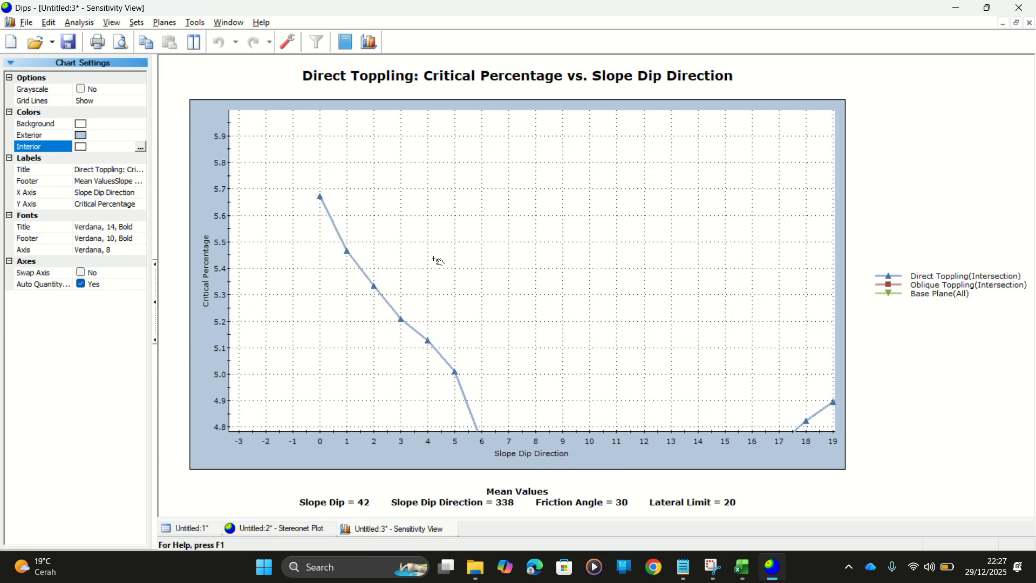
{"action": "left_click_drag", "start_coordinate": [437, 262], "coordinate": [471, 105]}
{"action": "left_click_drag", "start_coordinate": [263, 207], "coordinate": [287, 338]}
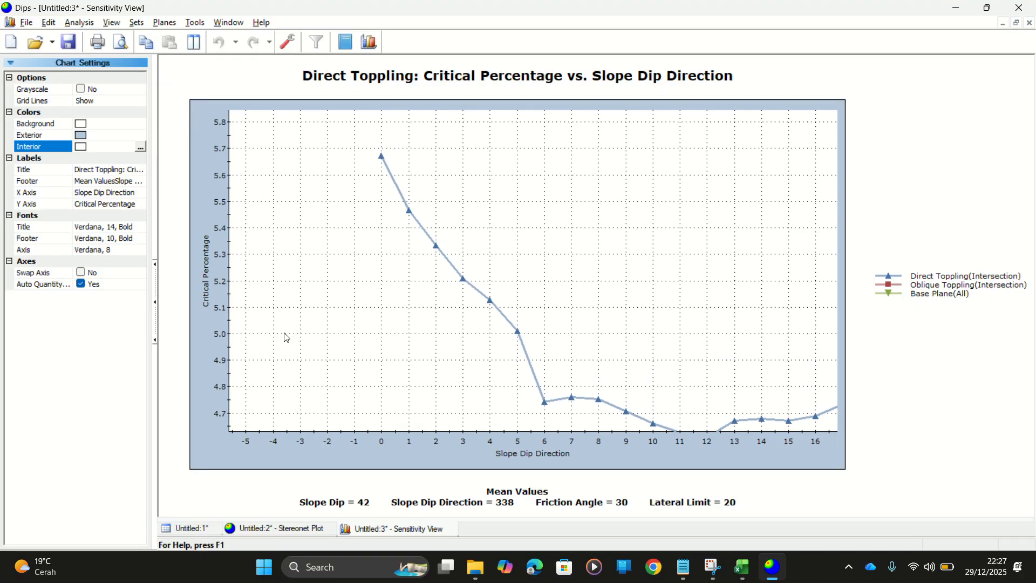
{"action": "scroll", "coordinate": [253, 340], "scroll_direction": "up", "scroll_amount": 2}
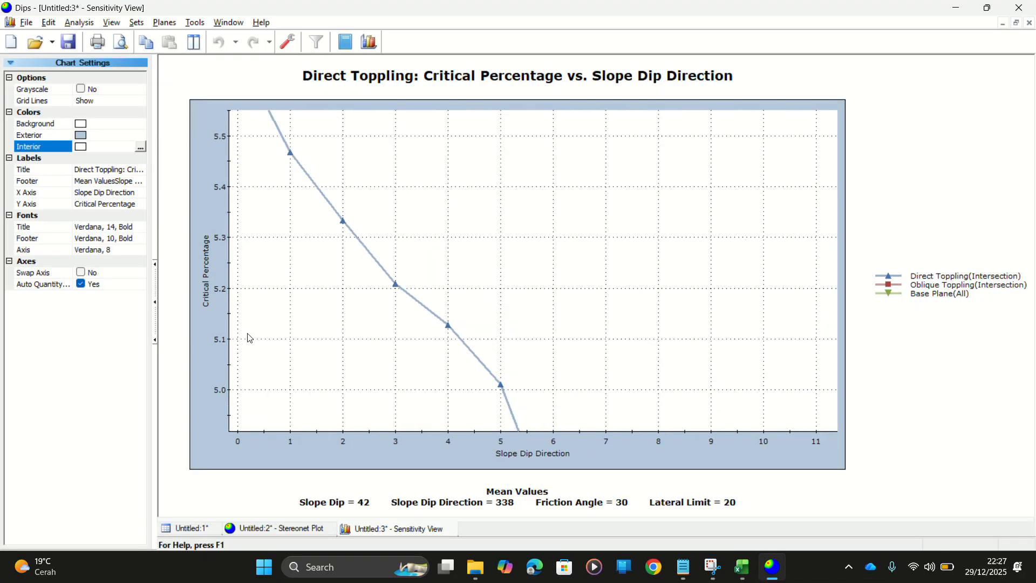
{"action": "scroll", "coordinate": [298, 371], "scroll_direction": "down", "scroll_amount": 1}
{"action": "left_click_drag", "start_coordinate": [275, 337], "coordinate": [370, 358]}
{"action": "scroll", "coordinate": [371, 358], "scroll_direction": "down", "scroll_amount": 1}
{"action": "scroll", "coordinate": [429, 364], "scroll_direction": "up", "scroll_amount": 1}
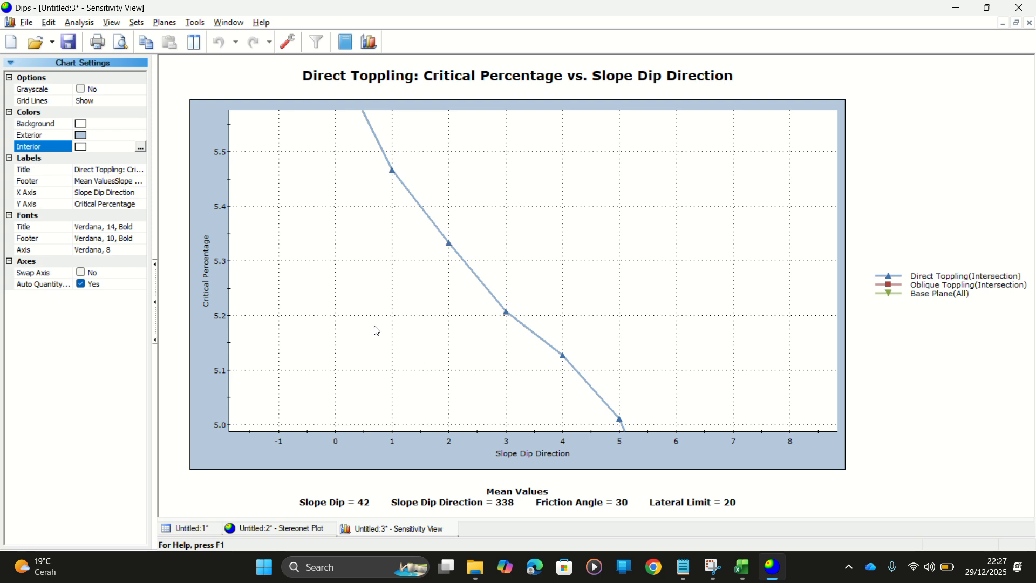
{"action": "scroll", "coordinate": [358, 231], "scroll_direction": "up", "scroll_amount": 1}
{"action": "left_click_drag", "start_coordinate": [359, 231], "coordinate": [363, 316]}
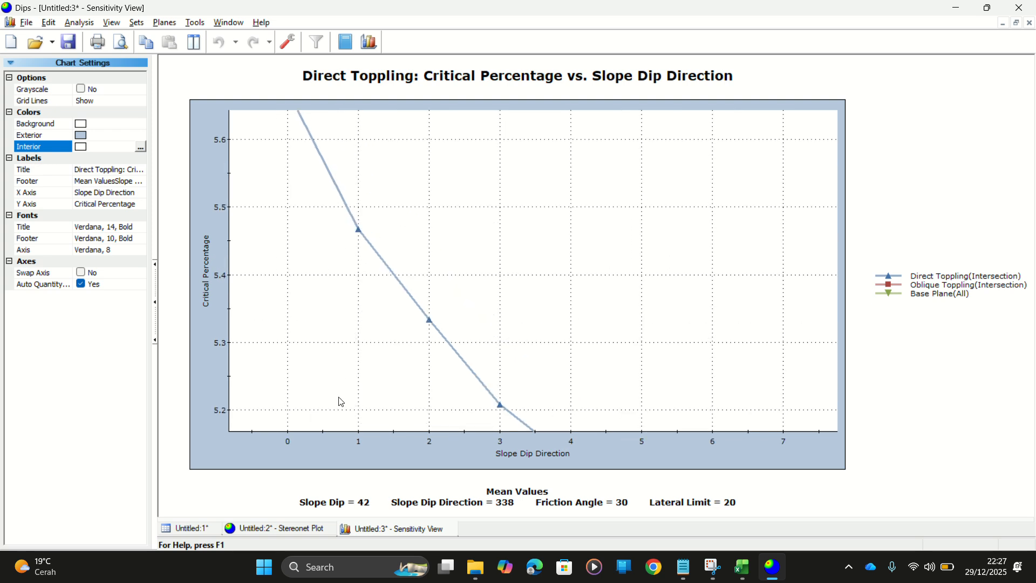
{"action": "left_click_drag", "start_coordinate": [289, 329], "coordinate": [274, 171]}
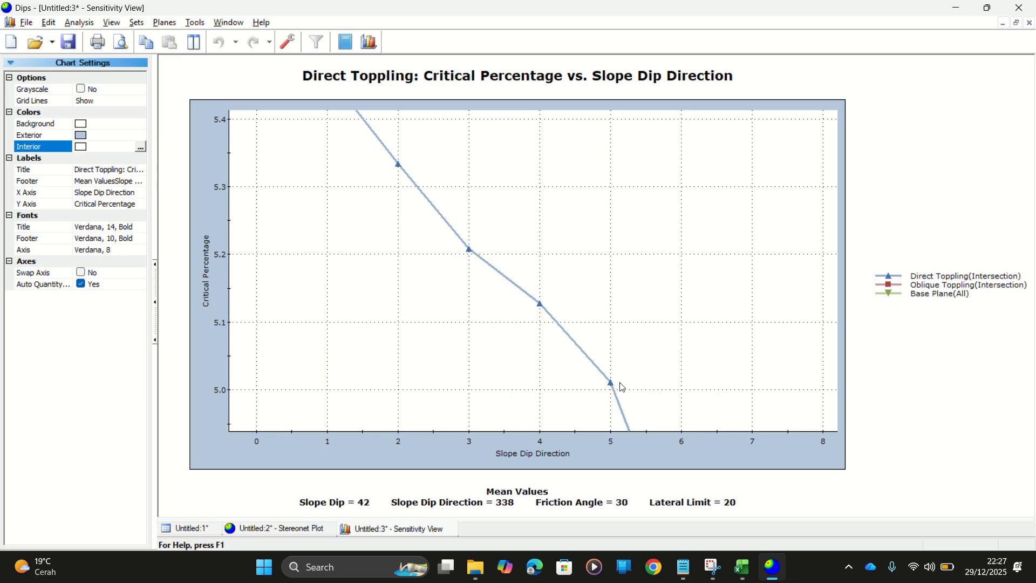
{"action": "left_click_drag", "start_coordinate": [614, 384], "coordinate": [490, 208]}
{"action": "mouse_move", "coordinate": [562, 394]}
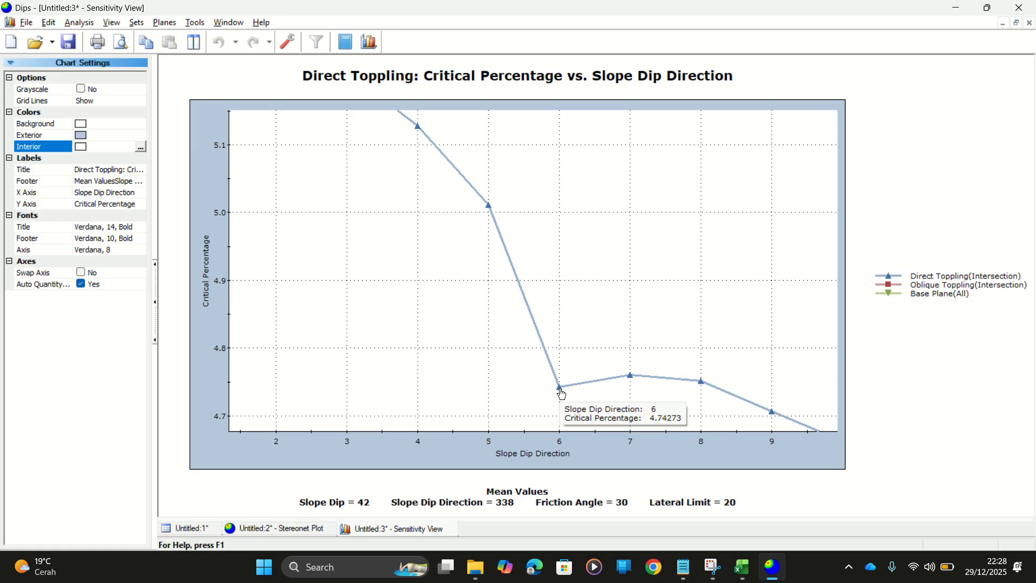
{"action": "mouse_move", "coordinate": [489, 204]}
Switch to Excel and copy the second Flexural Toppling direction range into the Direct Toplling row's failure potential cell
{"action": "key", "text": "alt+Tab"}
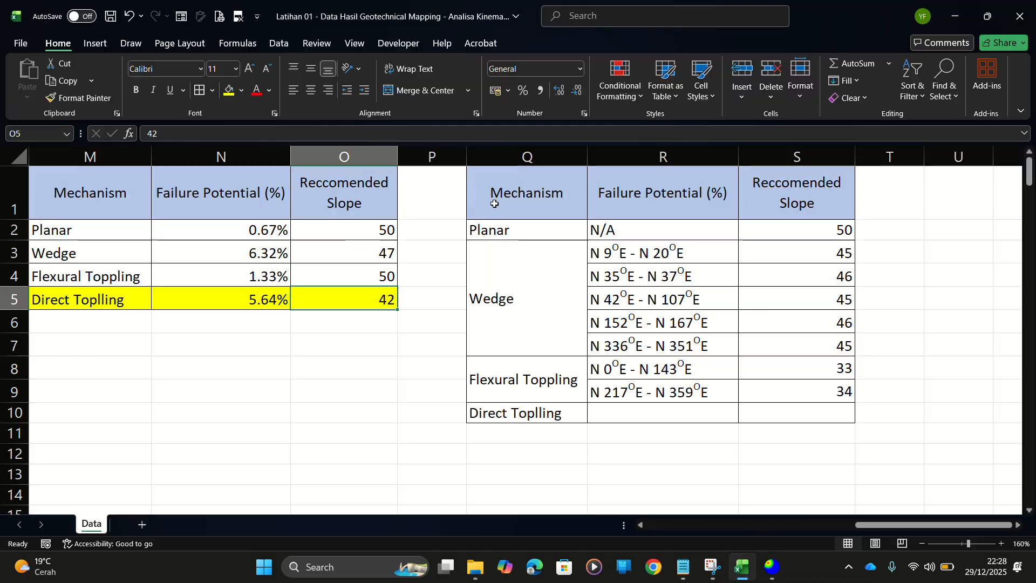
{"action": "left_click", "coordinate": [642, 400]}
{"action": "key", "text": "ctrl+c"}
{"action": "left_click", "coordinate": [599, 416]}
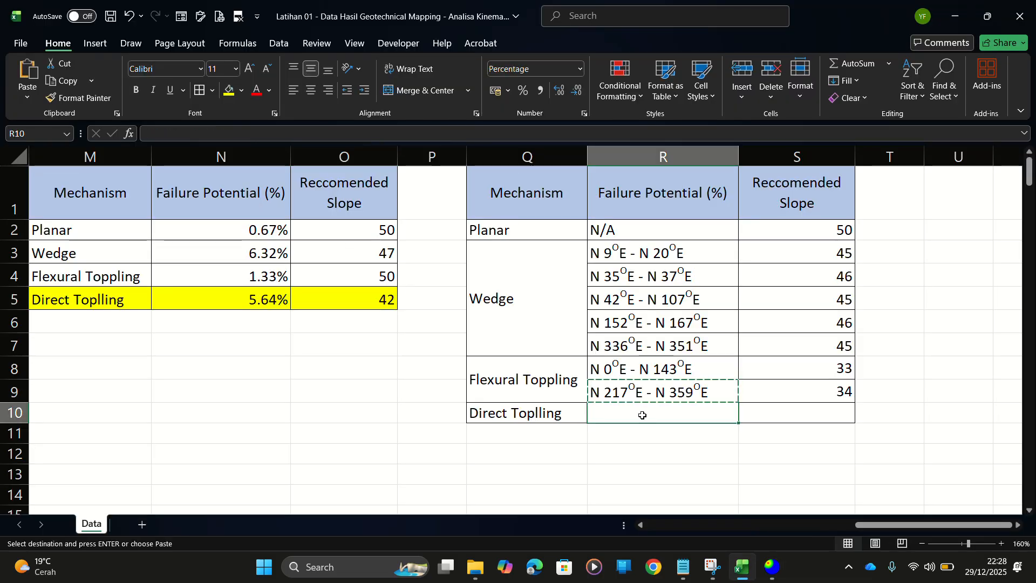
{"action": "key", "text": "ctrl+v"}
Change the copied direction range in the Direct Toplling row to N 0°E - N 6°E, keeping the superscript degree symbols
{"action": "left_click", "coordinate": [174, 136]}
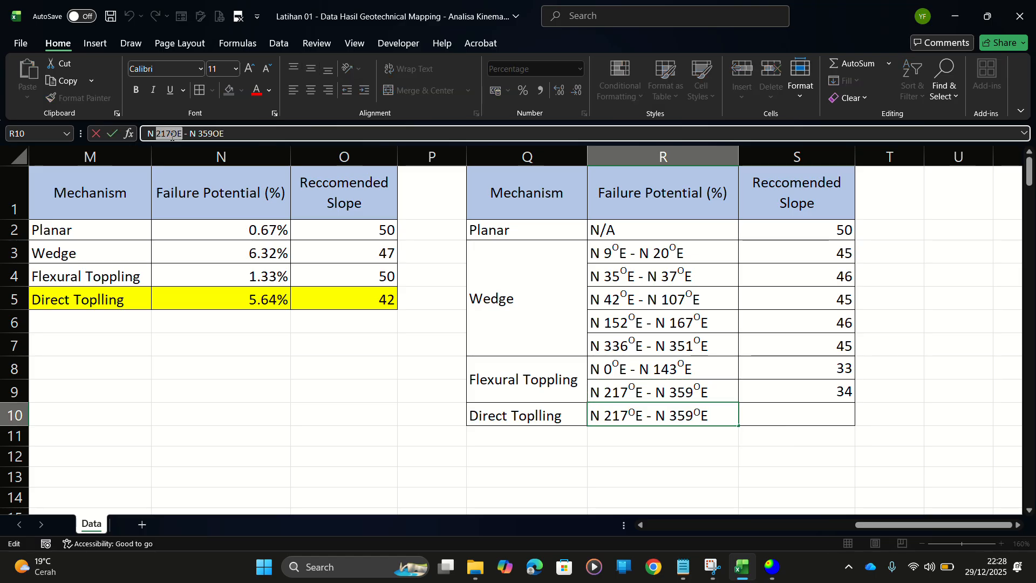
{"action": "key", "text": "BackSpace"}
{"action": "key", "text": "BackSpace"}
{"action": "key", "text": "BackSpace"}
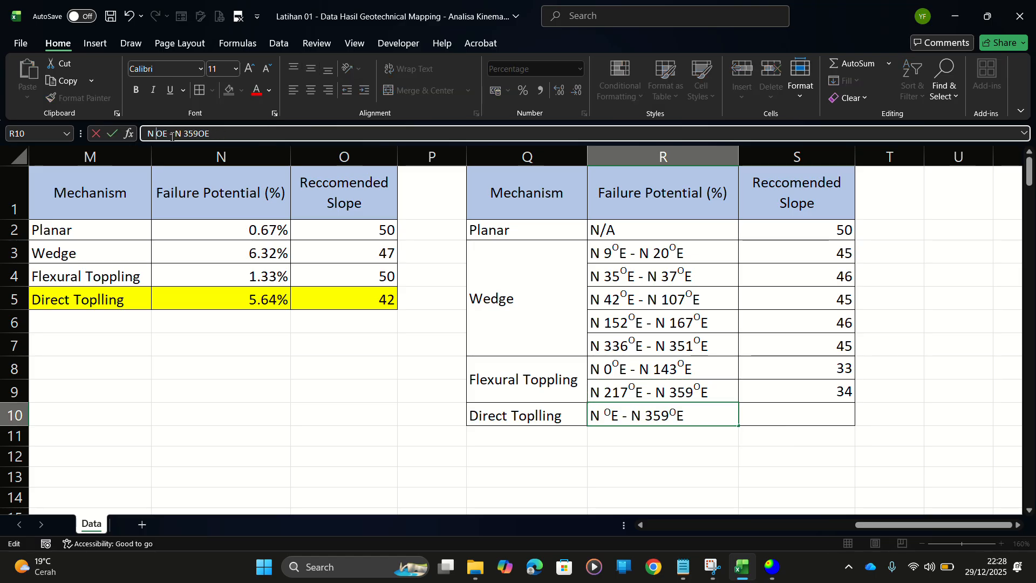
{"action": "type", "text": "0"}
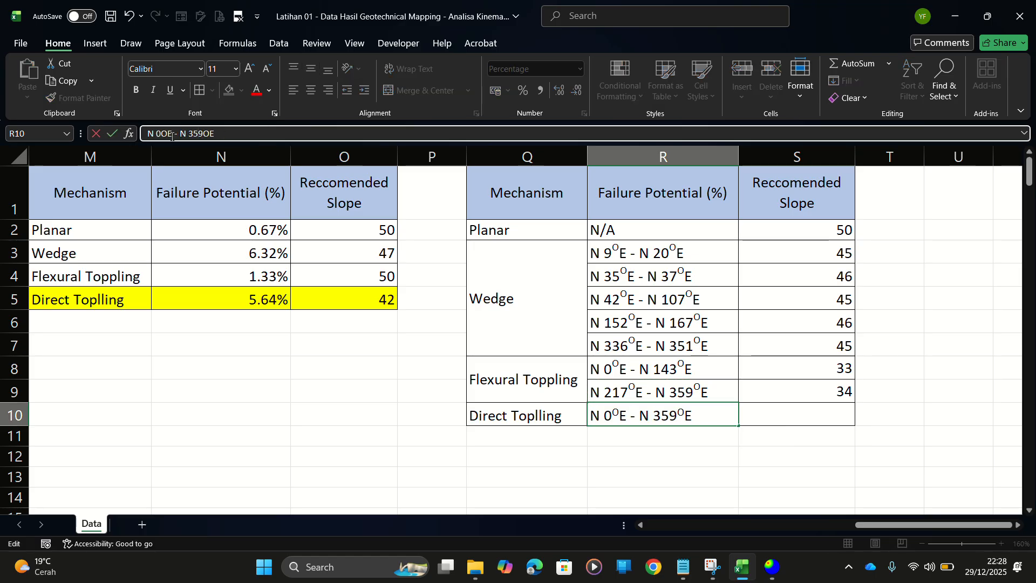
{"action": "key", "text": "BackSpace"}
{"action": "key", "text": "BackSpace"}
{"action": "key", "text": "BackSpace"}
{"action": "type", "text": "6"}
{"action": "key", "text": "Return"}
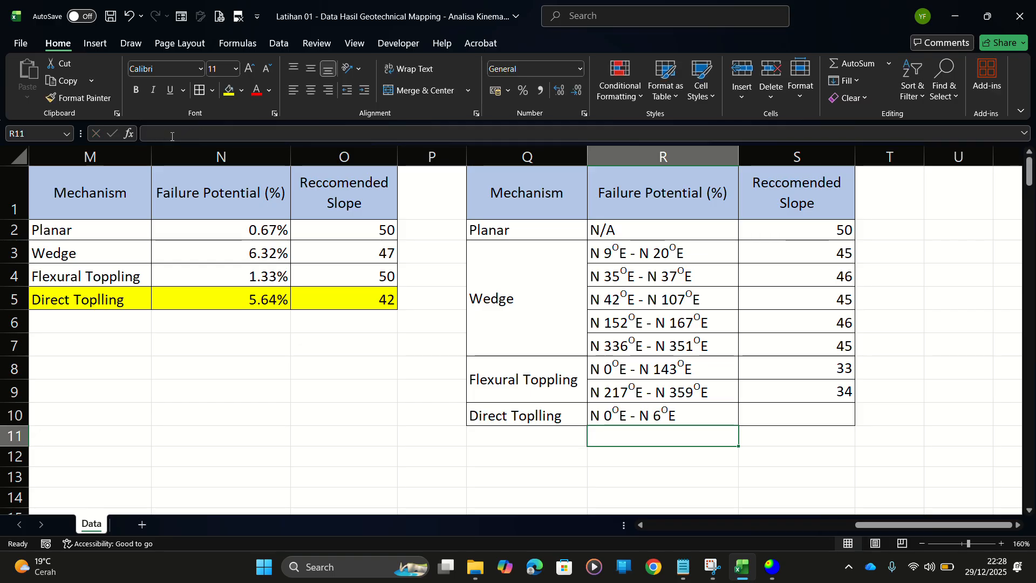
Check the first interval on the Dips chart and record 0 as its slope dip direction in Excel cell T10
{"action": "key", "text": "alt+Tab"}
{"action": "scroll", "coordinate": [604, 340], "scroll_direction": "down", "scroll_amount": 5}
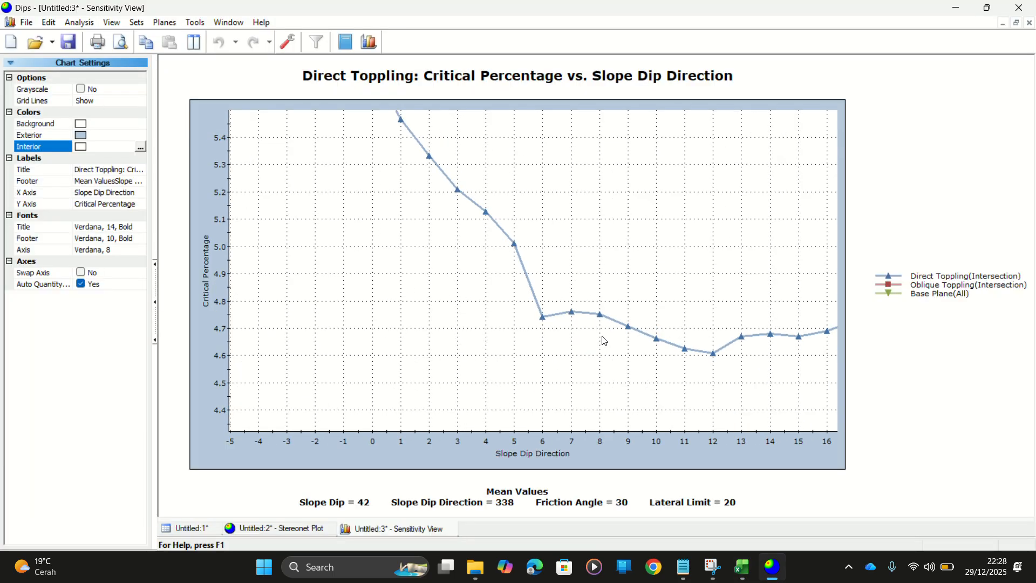
{"action": "key", "text": "alt+Tab"}
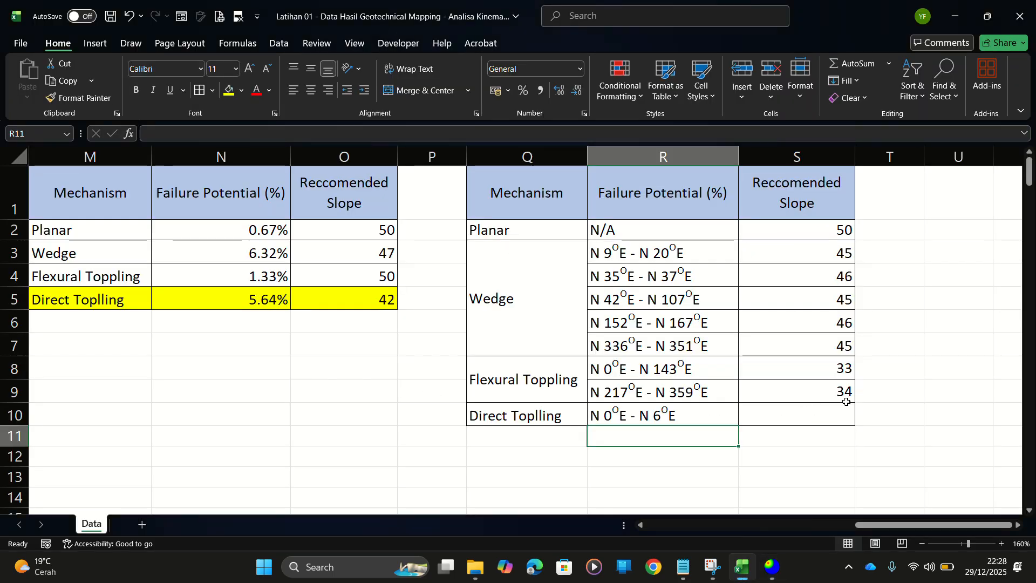
{"action": "left_click", "coordinate": [870, 414]}
{"action": "type", "text": "-9"}
Switch to Dips and examine where the Direct Toppling curve rises above and drops back below 5% after the first interval
{"action": "key", "text": "alt+Tab"}
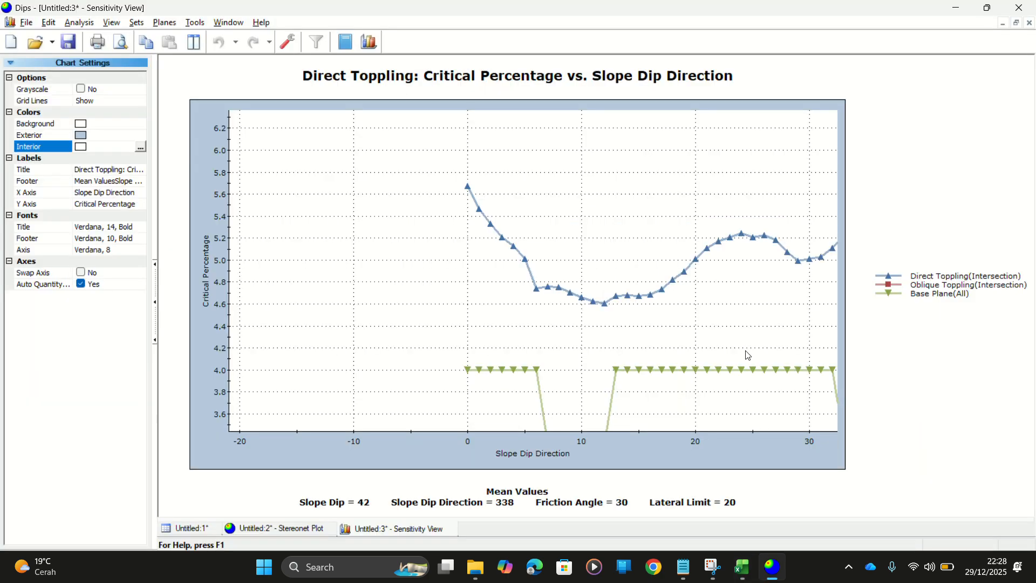
{"action": "left_click_drag", "start_coordinate": [633, 272], "coordinate": [324, 260]}
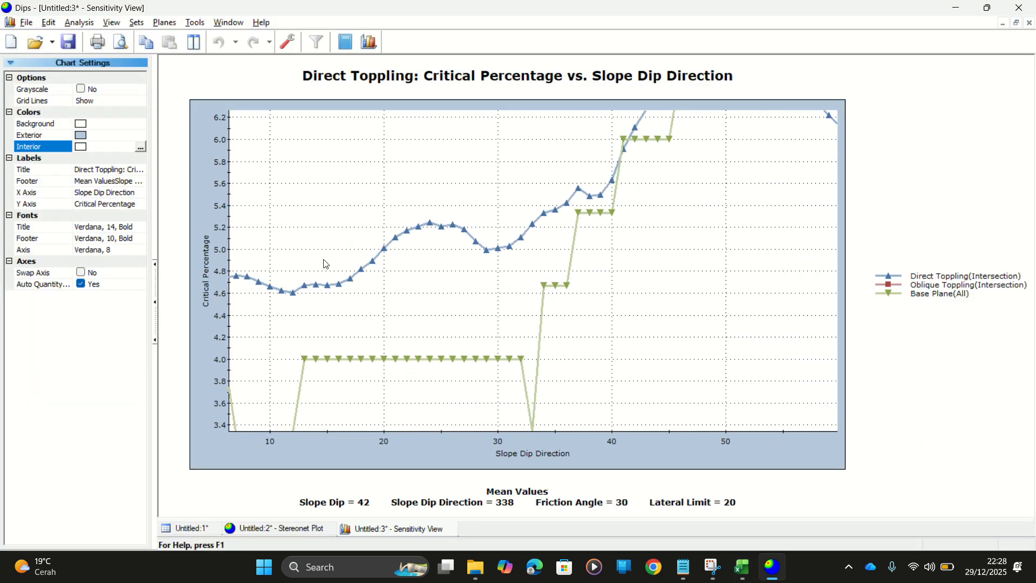
{"action": "scroll", "coordinate": [394, 251], "scroll_direction": "up", "scroll_amount": 1}
{"action": "scroll", "coordinate": [393, 249], "scroll_direction": "up", "scroll_amount": 2}
{"action": "left_click_drag", "start_coordinate": [273, 201], "coordinate": [394, 266]}
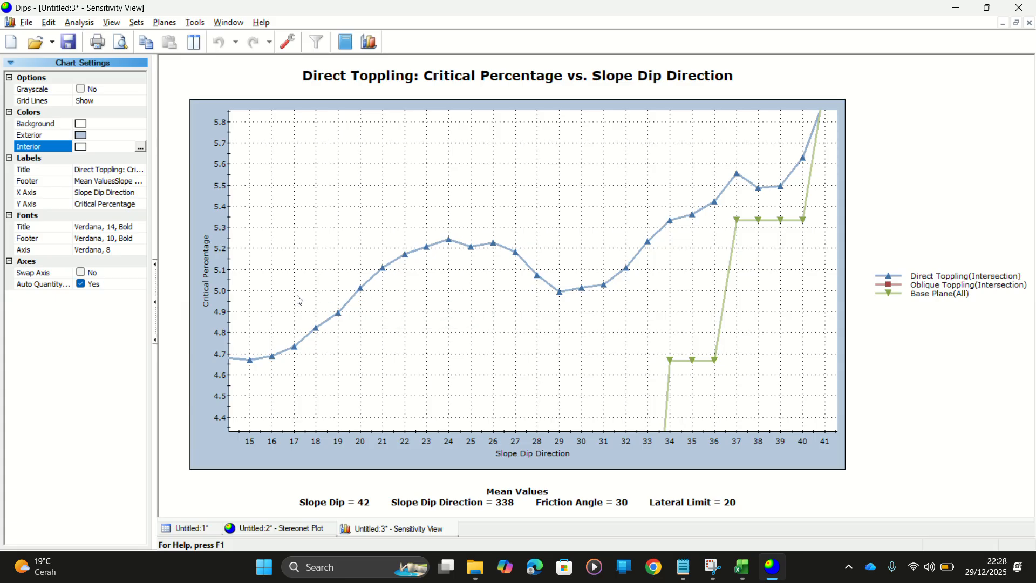
{"action": "mouse_move", "coordinate": [362, 292]}
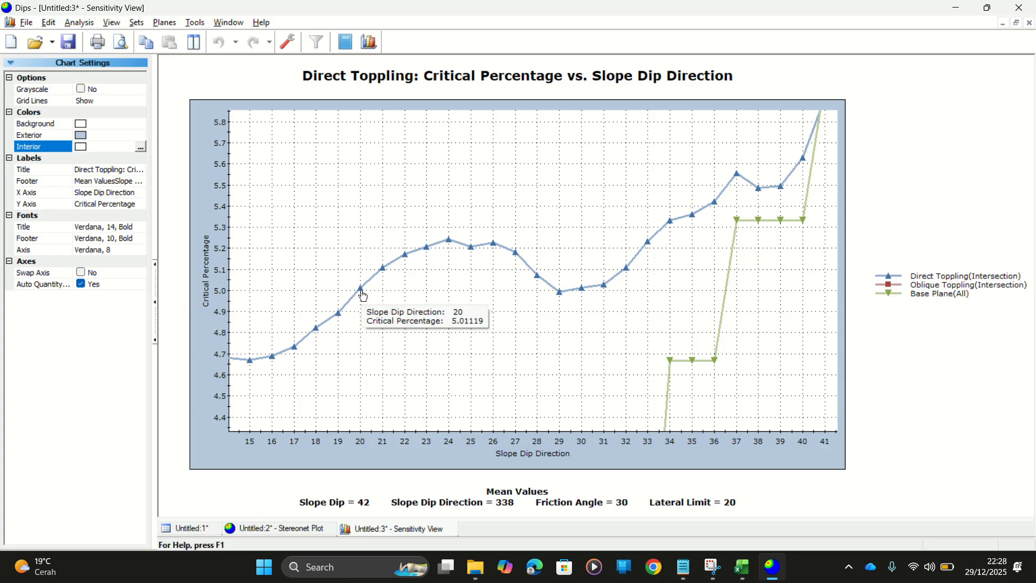
{"action": "mouse_move", "coordinate": [563, 297]}
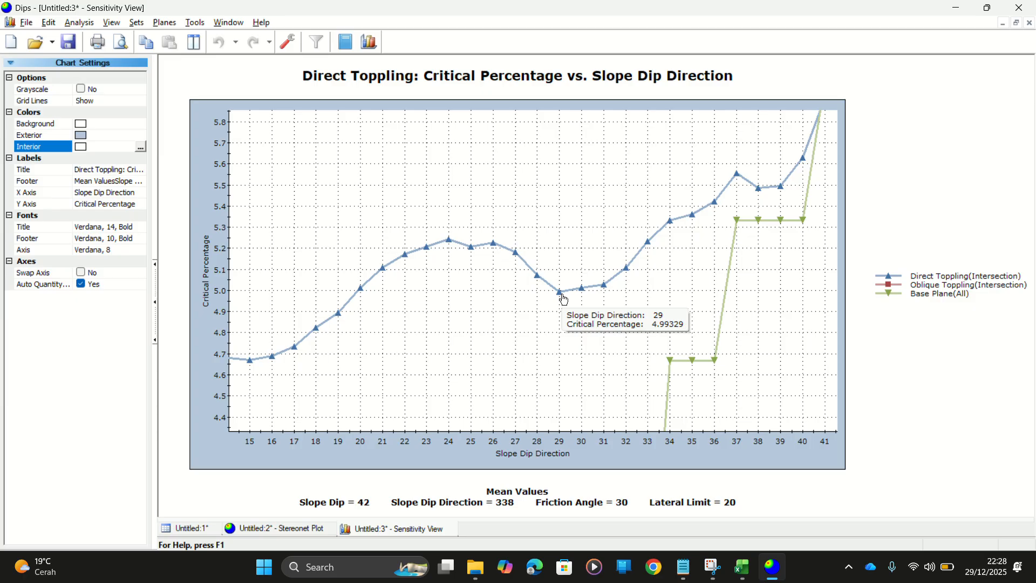
In Excel, copy the first direct toppling range to cell R11 and change it to N 20°E - N 29°E
{"action": "key", "text": "alt+Tab"}
{"action": "left_click", "coordinate": [634, 416]}
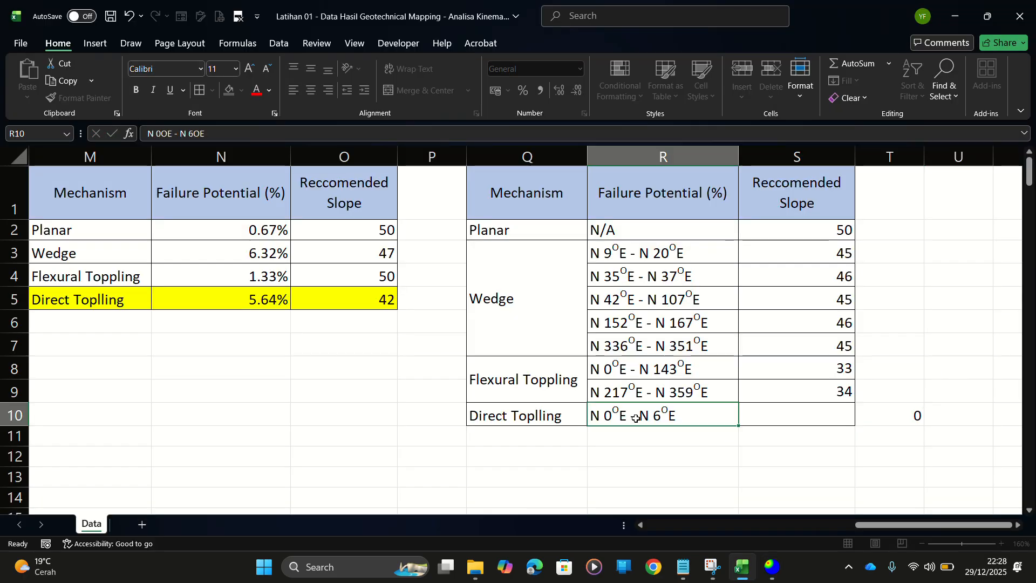
{"action": "key", "text": "ctrl+c"}
{"action": "left_click", "coordinate": [624, 434]}
{"action": "key", "text": "ctrl+v"}
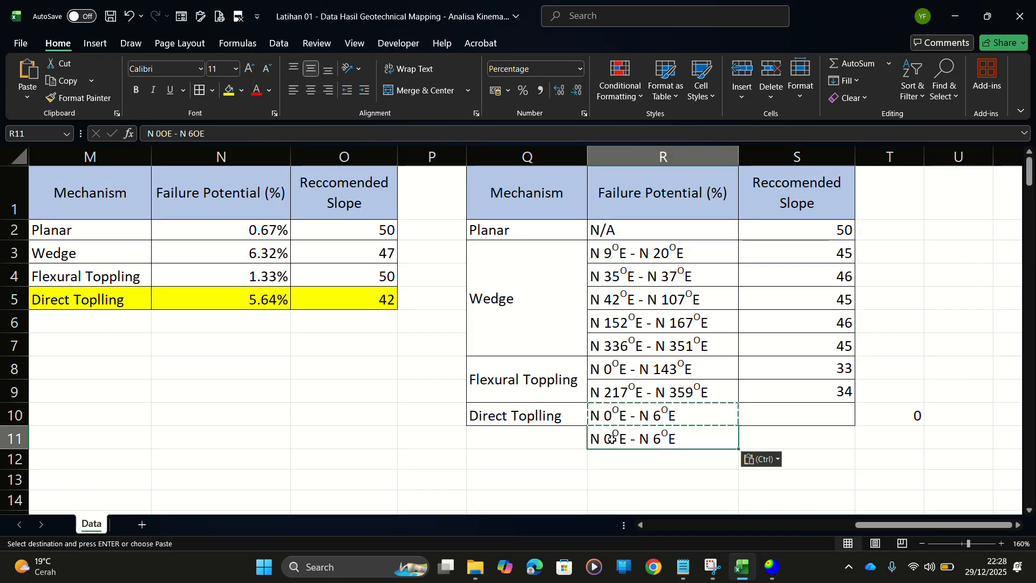
{"action": "double_click", "coordinate": [614, 440]}
{"action": "key", "text": "BackSpace"}
{"action": "type", "text": "20"}
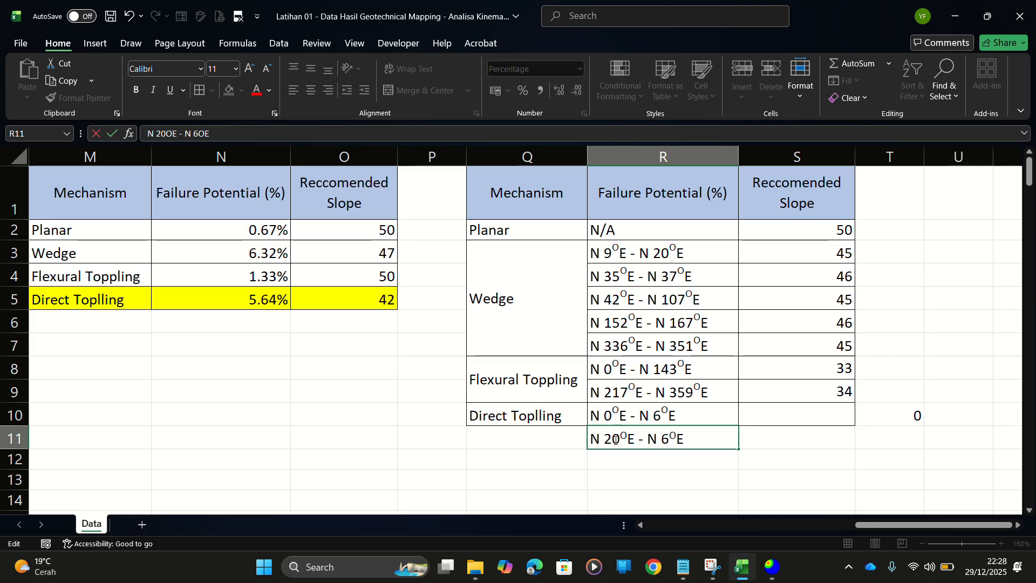
{"action": "left_click", "coordinate": [667, 441]}
{"action": "key", "text": "BackSpace"}
{"action": "type", "text": "29"}
Check the curve's peak within the second interval in Dips and record slope dip direction 24 in Excel cell T11
{"action": "key", "text": "alt+Tab"}
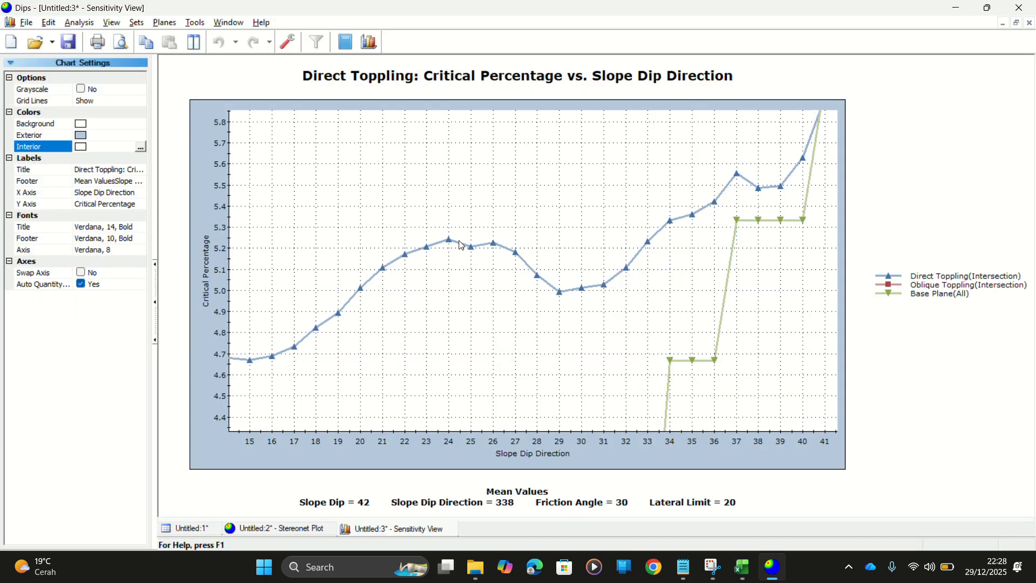
{"action": "mouse_move", "coordinate": [452, 246]}
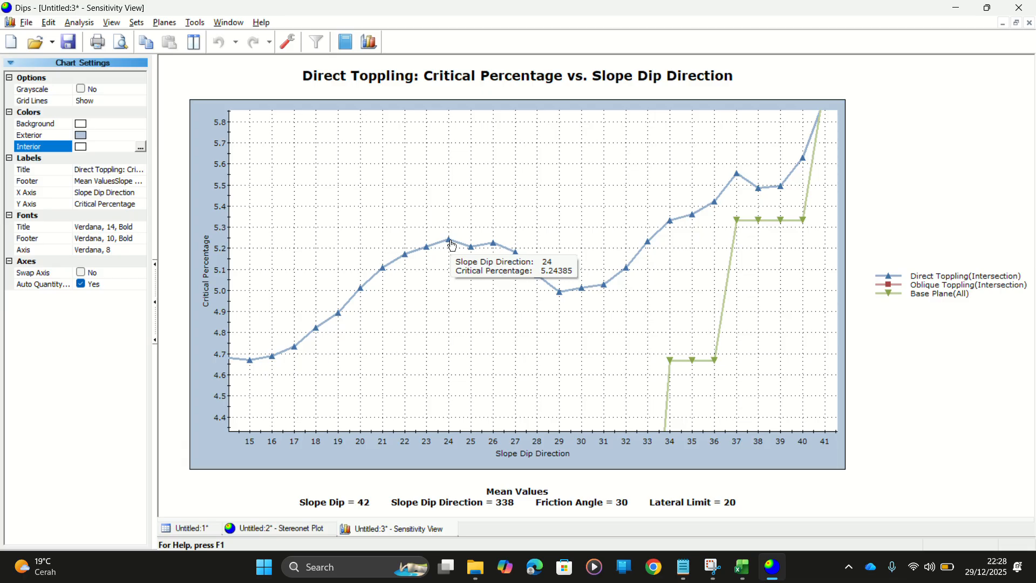
{"action": "mouse_move", "coordinate": [494, 250]}
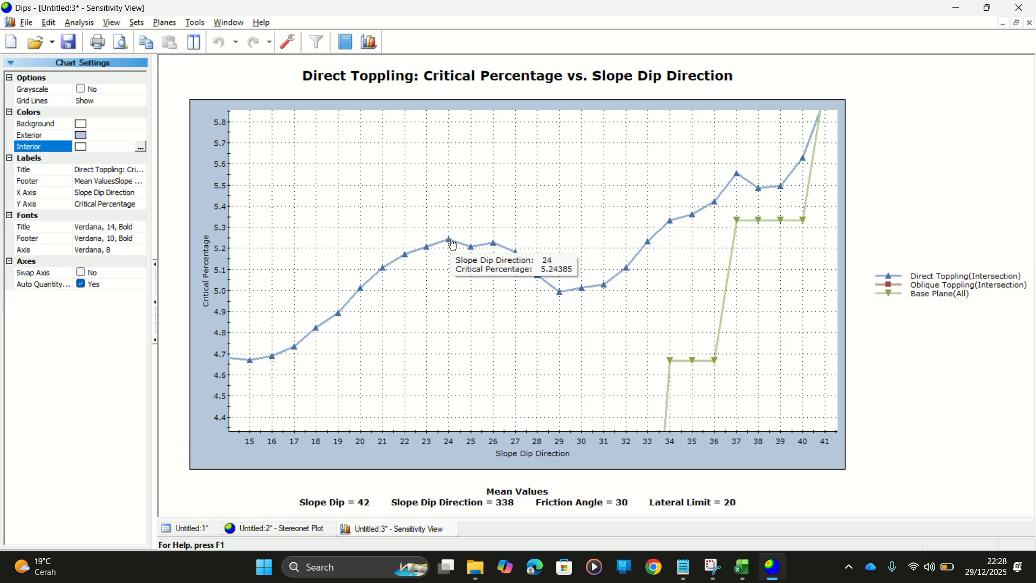
{"action": "key", "text": "alt+Tab"}
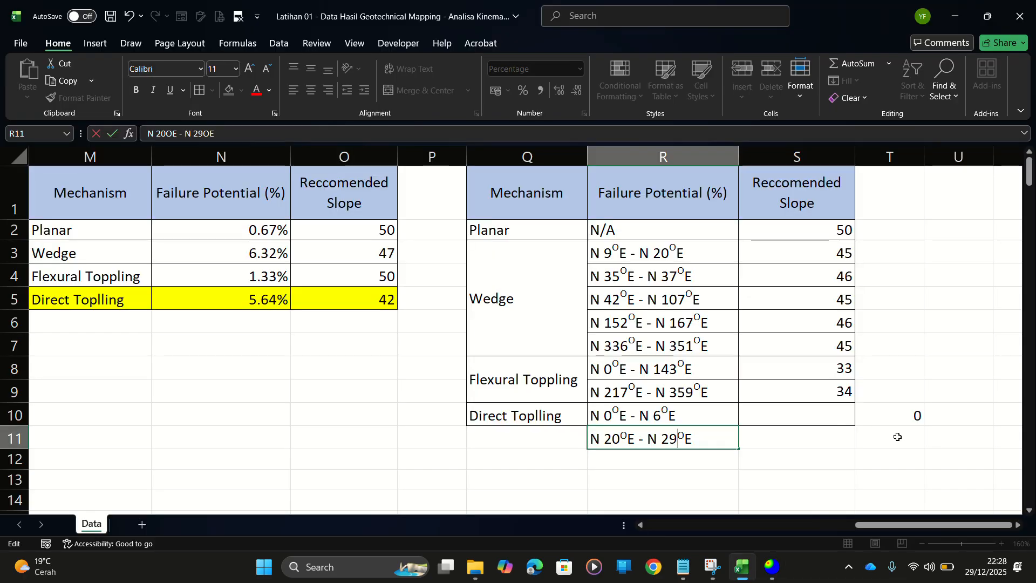
{"action": "left_click", "coordinate": [898, 436]}
{"action": "type", "text": "24"}
{"action": "key", "text": "Return"}
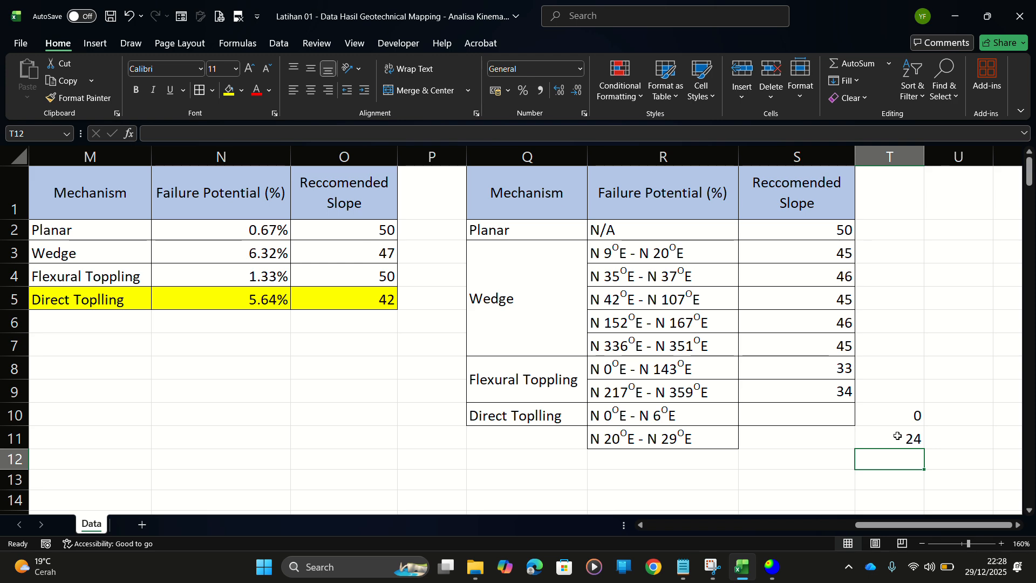
Switch to Dips and examine the Direct Toppling curve beyond slope dip direction 29 for where it falls clearly below 5%
{"action": "key", "text": "Left"}
{"action": "key", "text": "Left"}
{"action": "key", "text": "alt+Tab"}
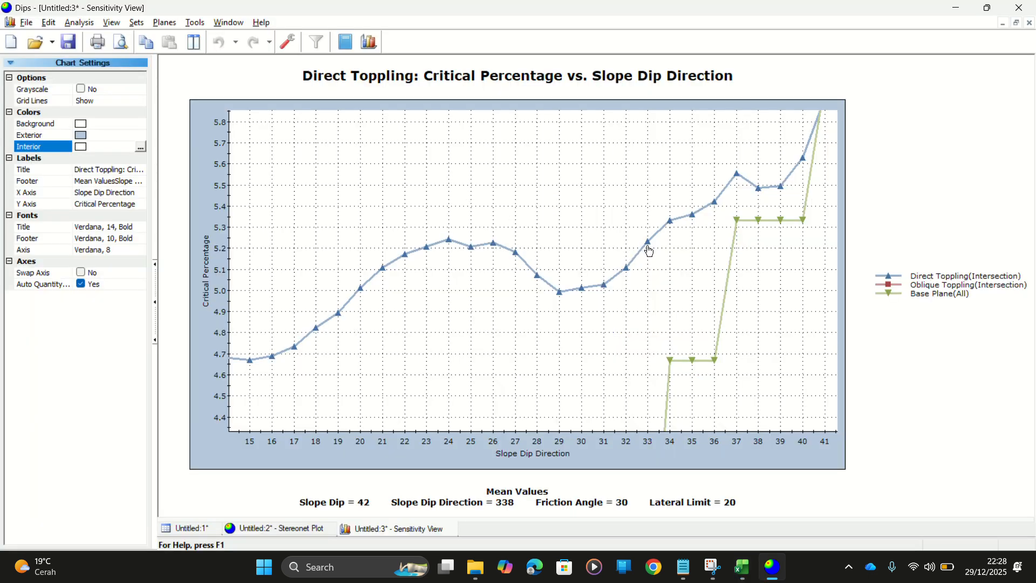
{"action": "mouse_move", "coordinate": [651, 245]}
{"action": "mouse_move", "coordinate": [564, 298]}
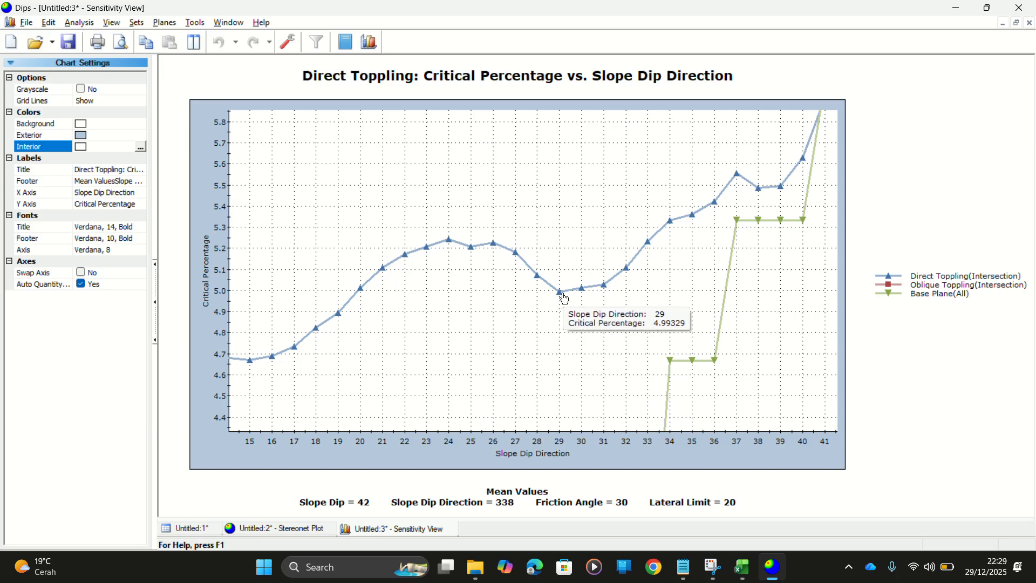
{"action": "mouse_move", "coordinate": [540, 281]}
{"action": "mouse_move", "coordinate": [519, 264]}
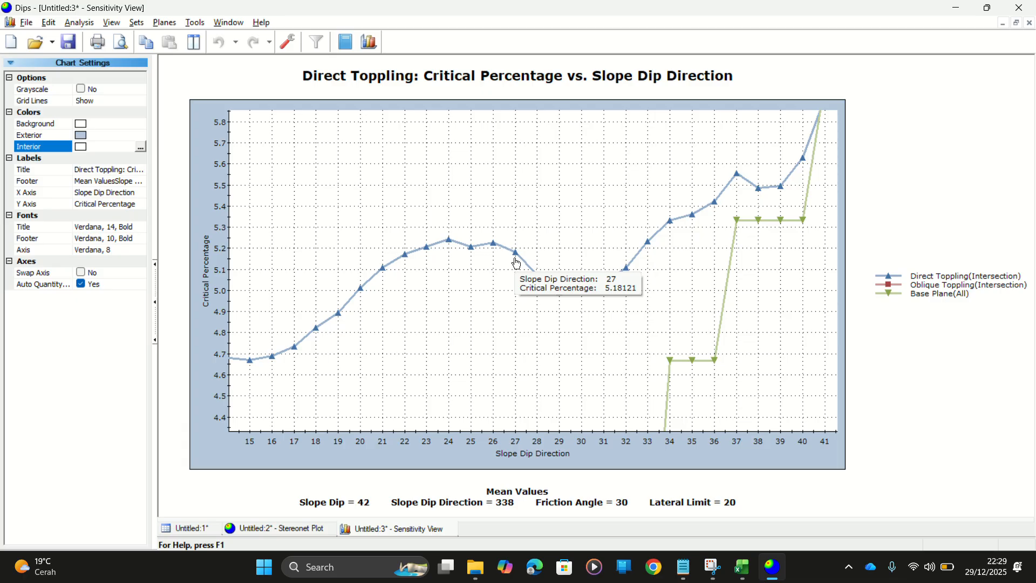
{"action": "mouse_move", "coordinate": [494, 251]}
{"action": "key", "text": "alt+Tab"}
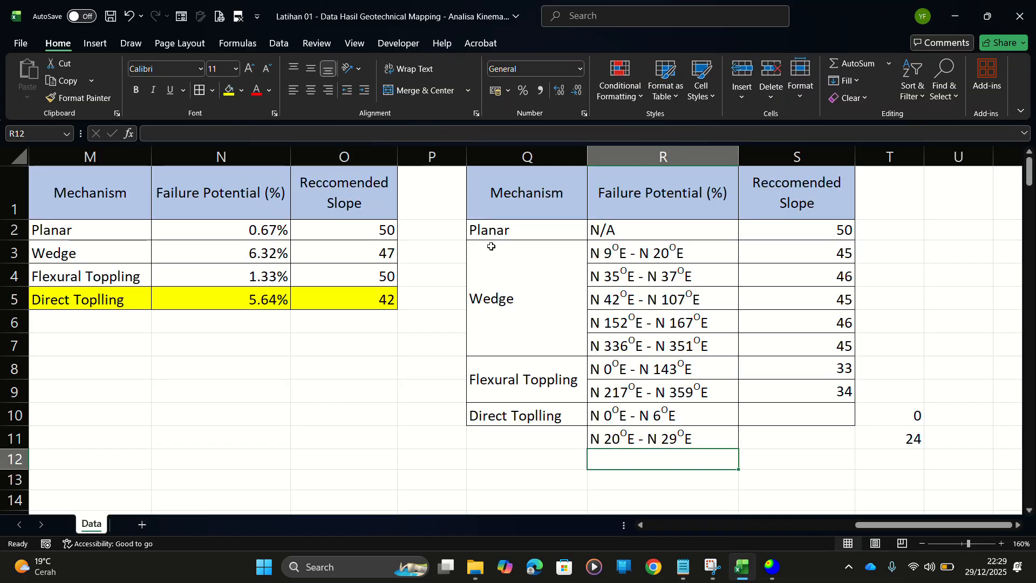
{"action": "key", "text": "alt+Tab"}
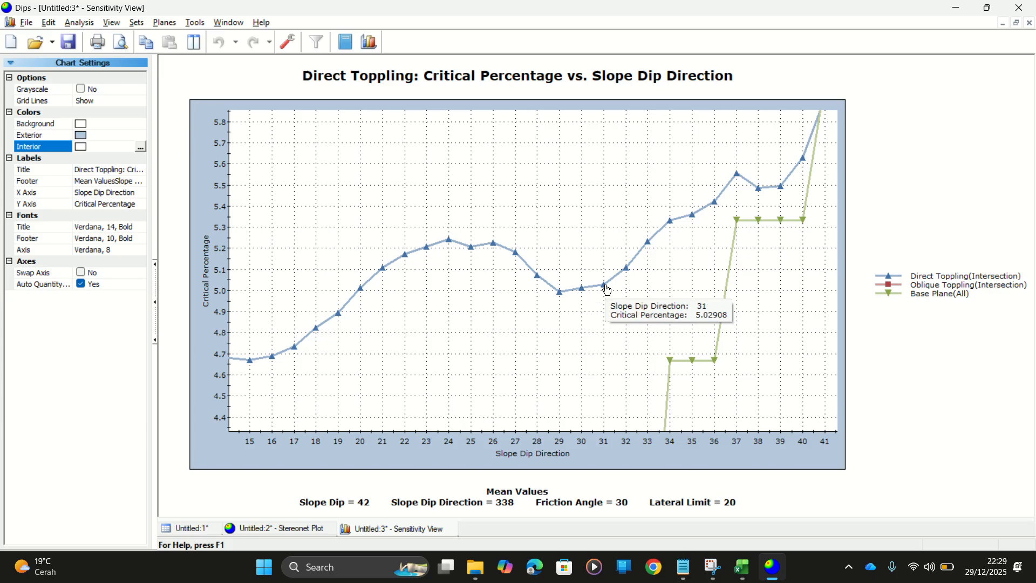
{"action": "left_click_drag", "start_coordinate": [728, 292], "coordinate": [316, 324]}
{"action": "scroll", "coordinate": [329, 324], "scroll_direction": "down", "scroll_amount": 4}
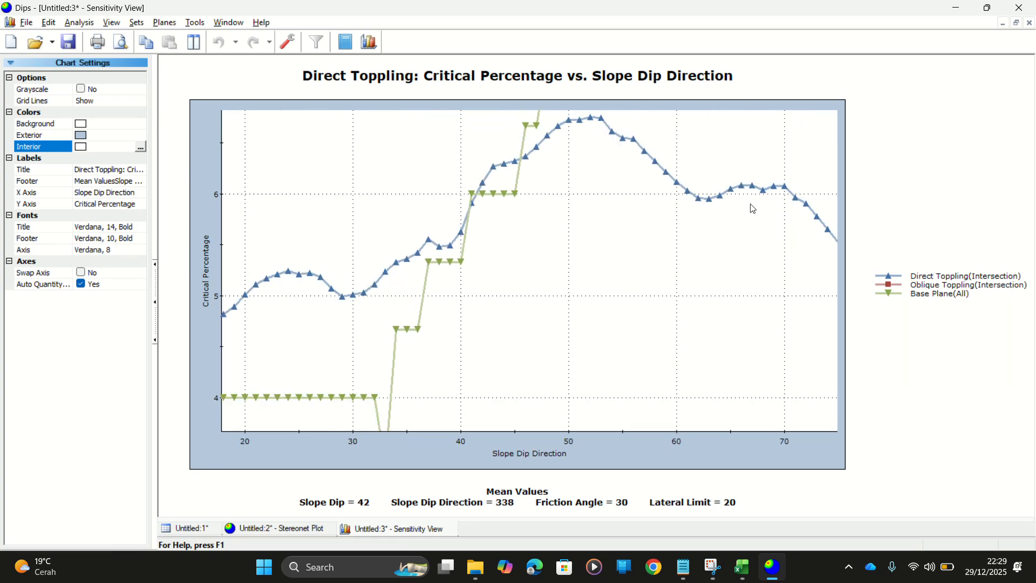
{"action": "left_click_drag", "start_coordinate": [753, 208], "coordinate": [296, 195]}
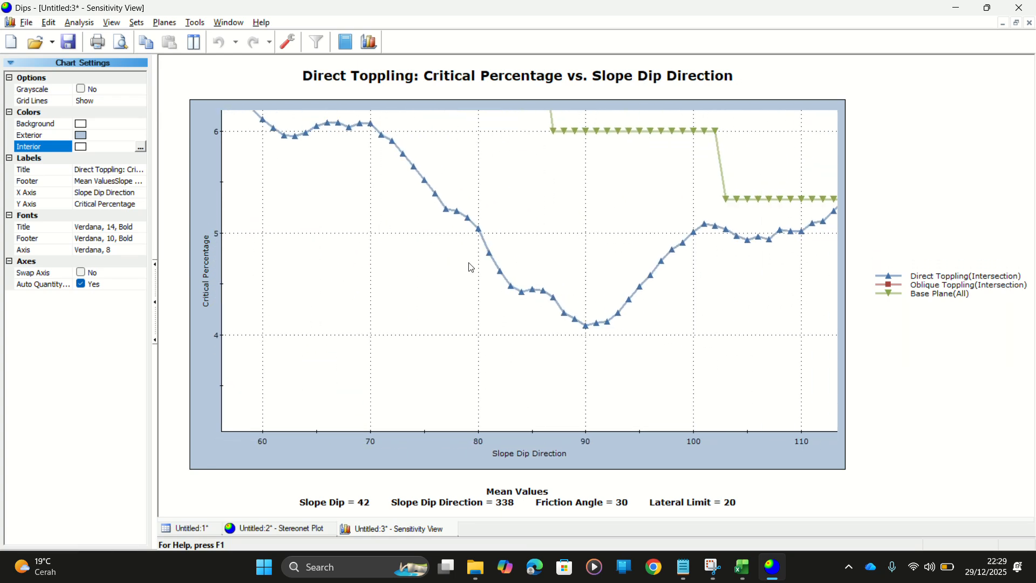
{"action": "mouse_move", "coordinate": [479, 232]}
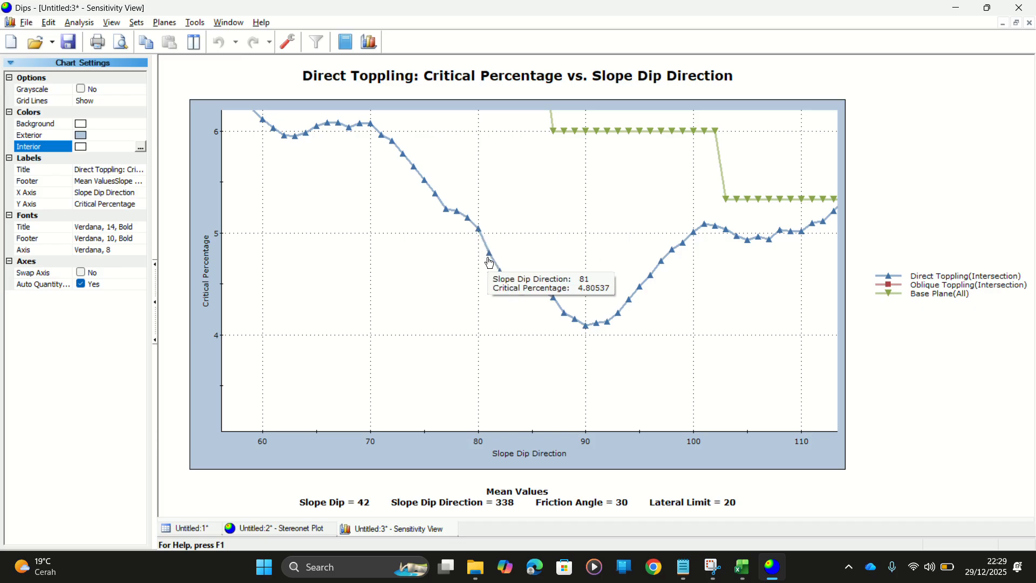
In Excel, change the upper limit of the second direct toppling range in cell R11 to N 81°E
{"action": "key", "text": "alt+Tab"}
{"action": "left_click", "coordinate": [640, 439]}
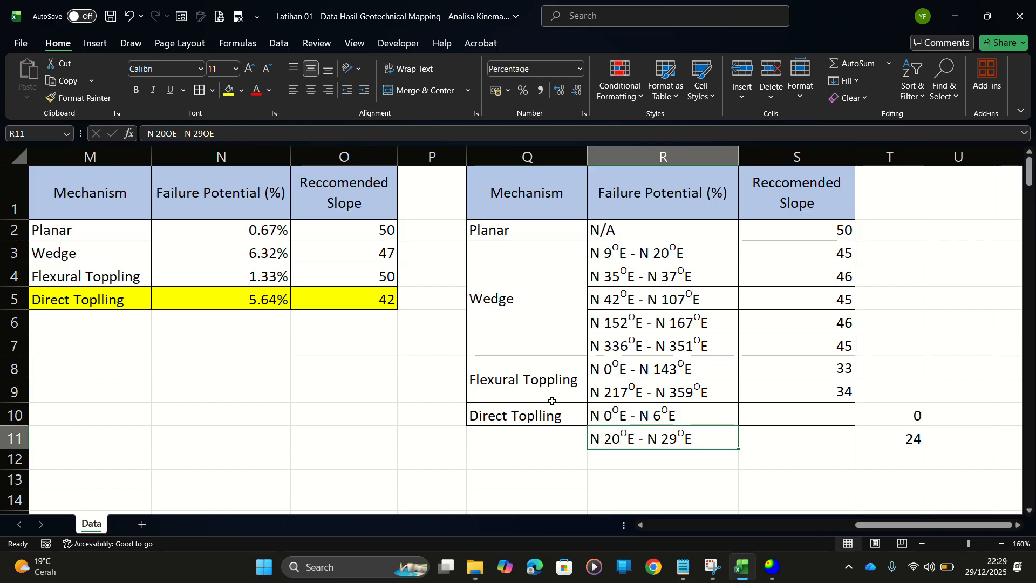
{"action": "left_click", "coordinate": [614, 459]}
{"action": "key", "text": "Up"}
{"action": "left_click", "coordinate": [207, 130]}
{"action": "key", "text": "BackSpace"}
{"action": "key", "text": "BackSpace"}
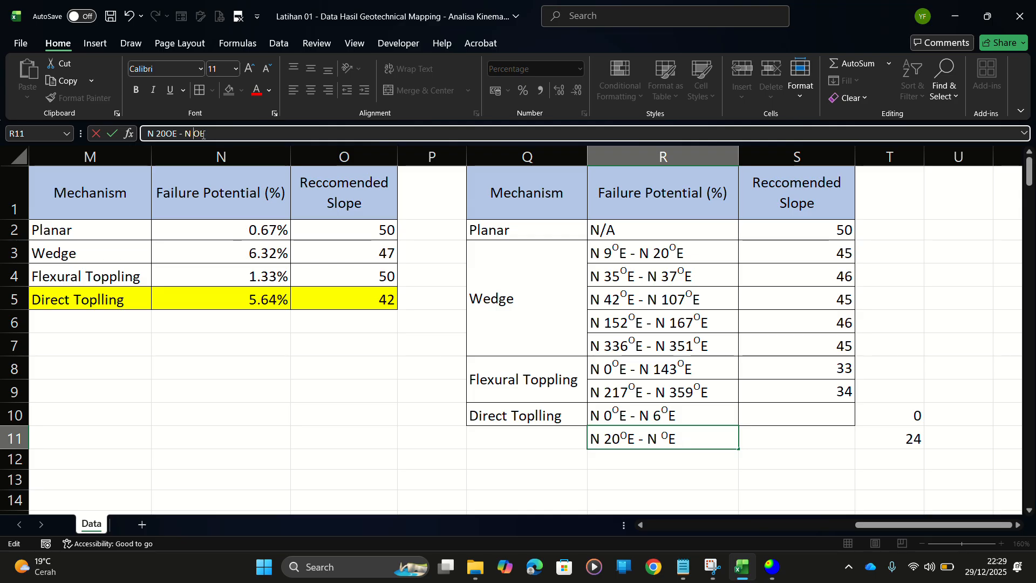
{"action": "type", "text": "81"}
{"action": "key", "text": "Return"}
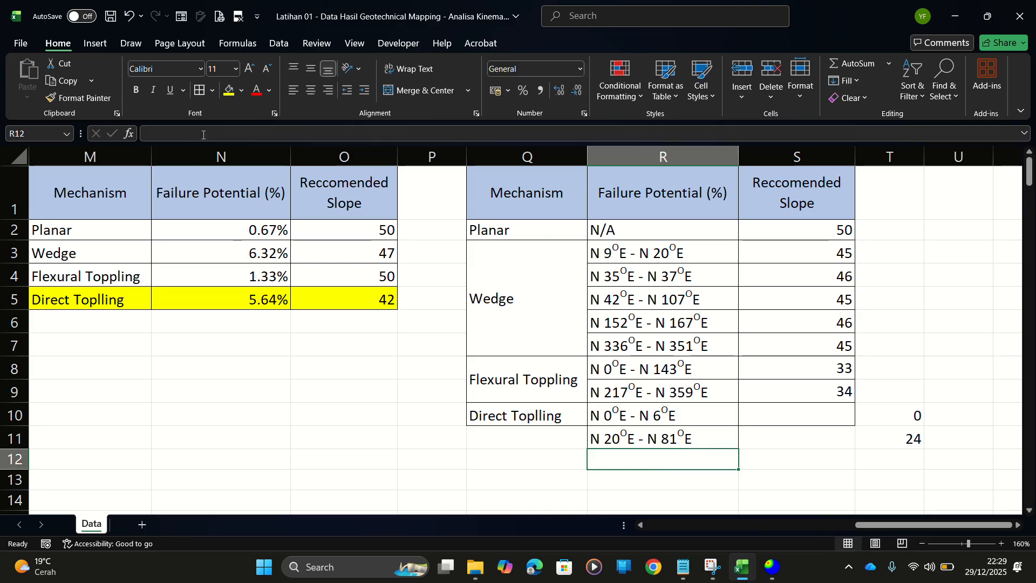
Switch to Dips and inspect the Direct Toppling curve's highest point within the N 20°E - N 81°E interval
{"action": "key", "text": "alt+Tab"}
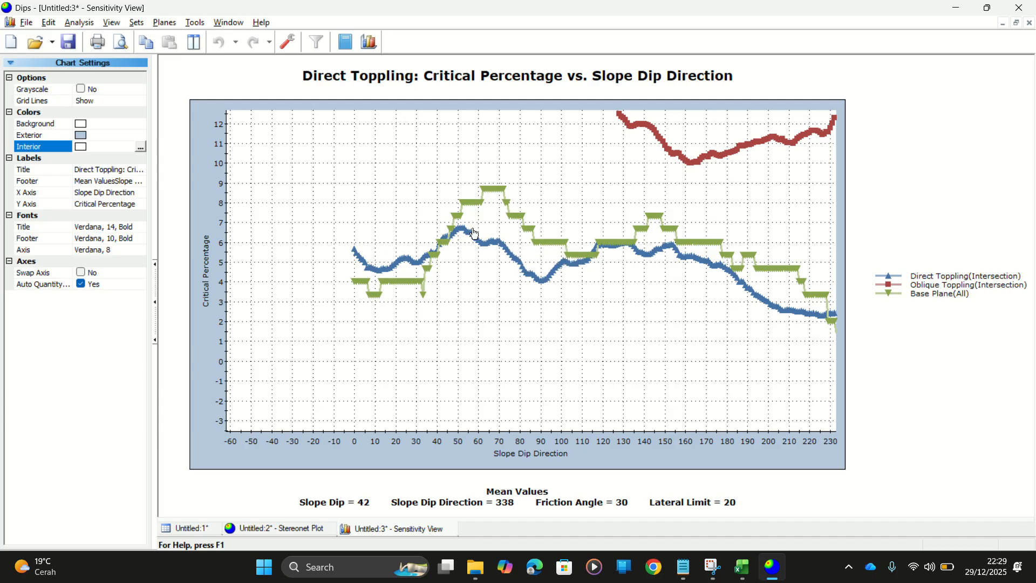
{"action": "scroll", "coordinate": [443, 243], "scroll_direction": "up", "scroll_amount": 4}
{"action": "scroll", "coordinate": [402, 190], "scroll_direction": "up", "scroll_amount": 4}
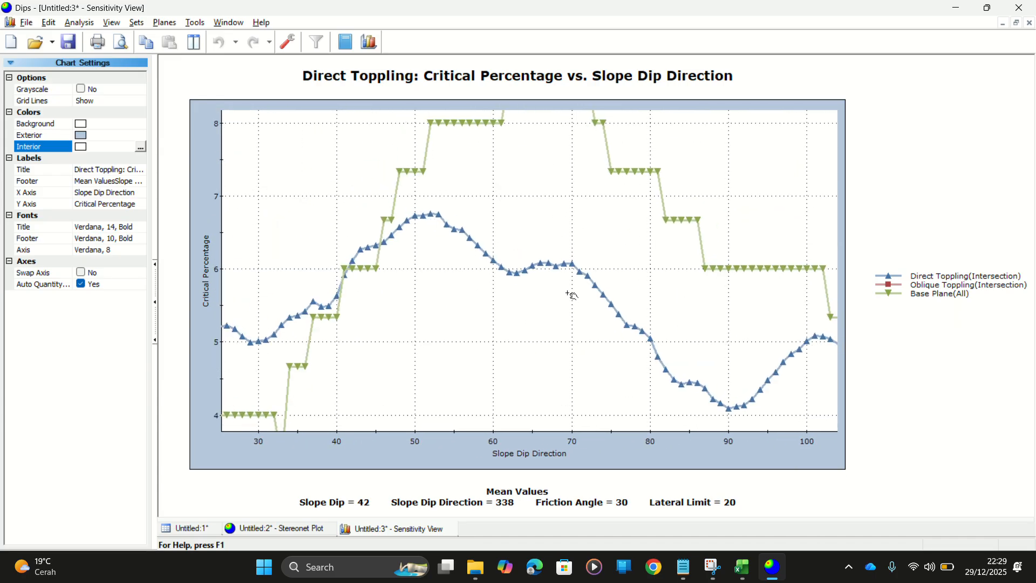
{"action": "scroll", "coordinate": [511, 279], "scroll_direction": "up", "scroll_amount": 2}
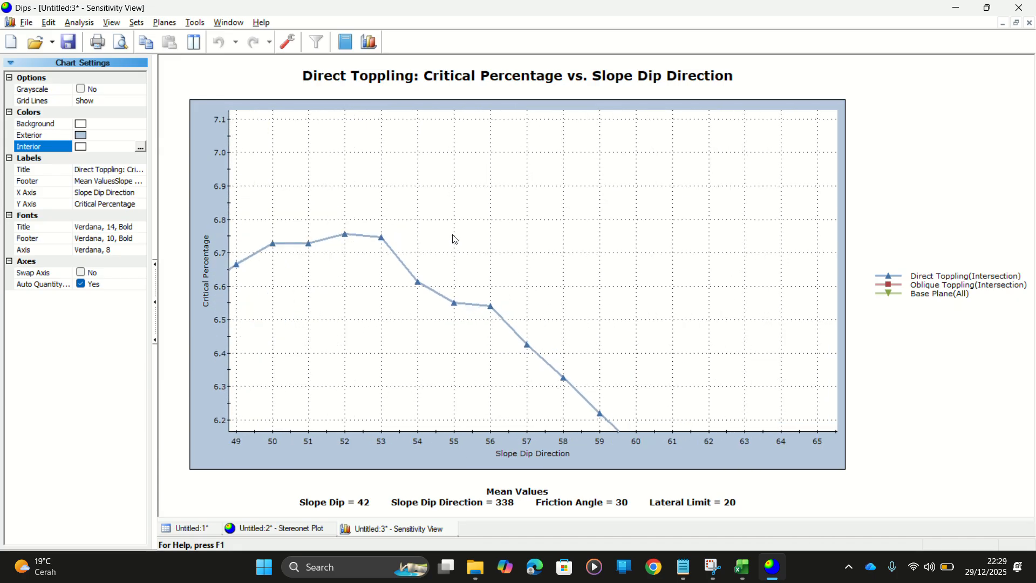
{"action": "scroll", "coordinate": [504, 319], "scroll_direction": "up", "scroll_amount": 3}
{"action": "mouse_move", "coordinate": [406, 340]}
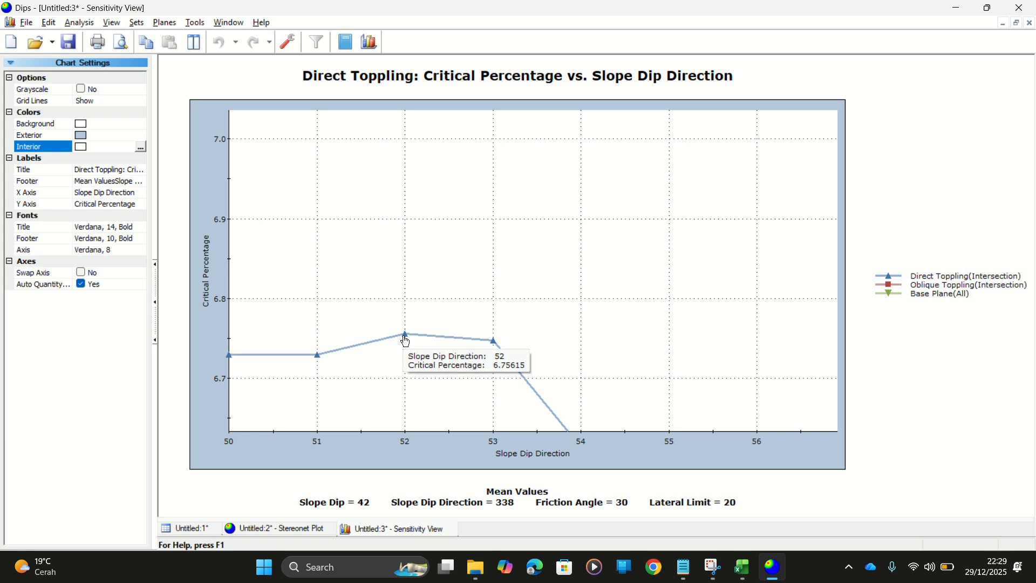
{"action": "mouse_move", "coordinate": [498, 344]}
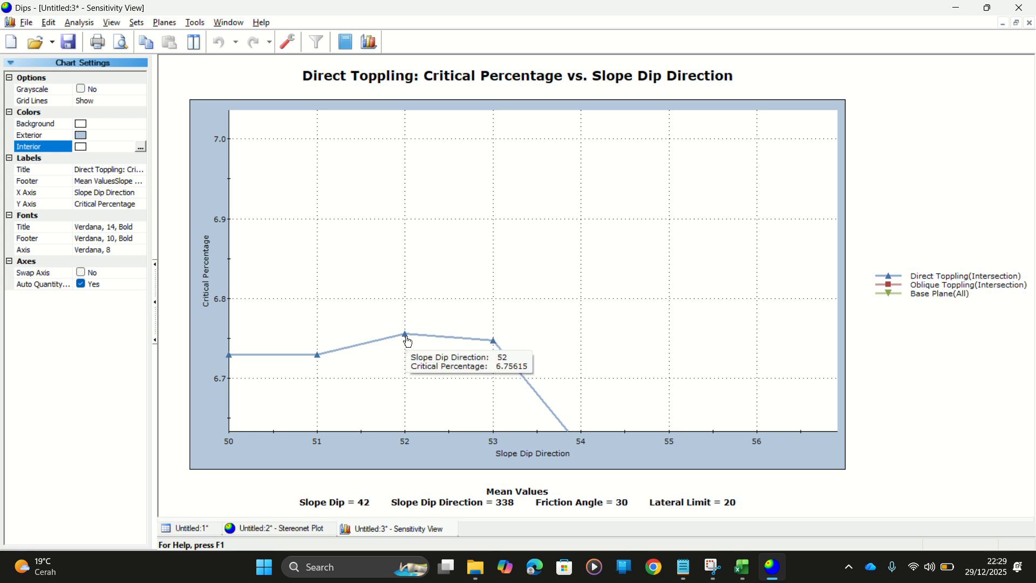
{"action": "scroll", "coordinate": [405, 339], "scroll_direction": "down", "scroll_amount": 1}
{"action": "scroll", "coordinate": [408, 340], "scroll_direction": "down", "scroll_amount": 3}
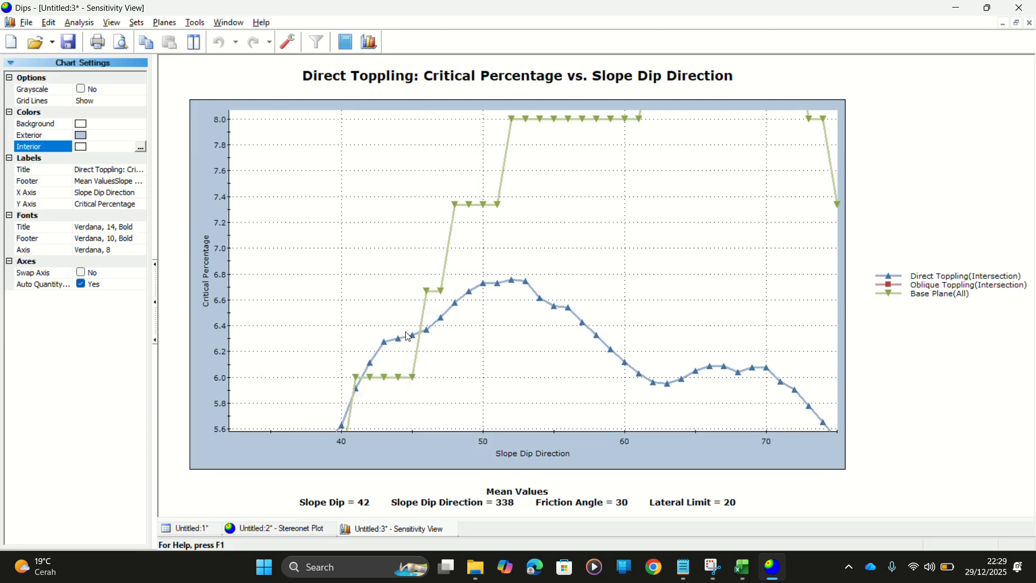
{"action": "scroll", "coordinate": [464, 291], "scroll_direction": "down", "scroll_amount": 2}
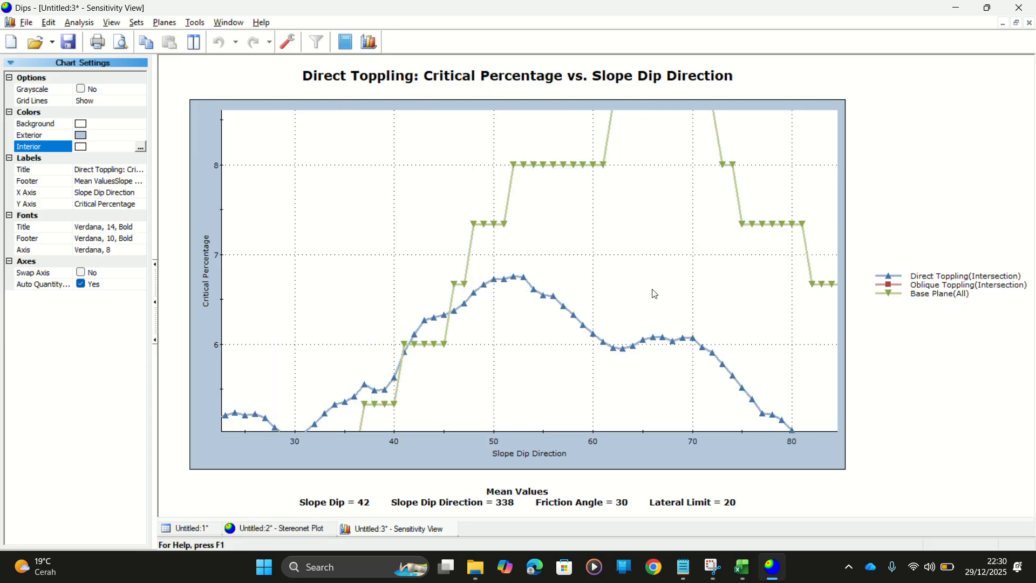
{"action": "left_click_drag", "start_coordinate": [703, 313], "coordinate": [652, 239]}
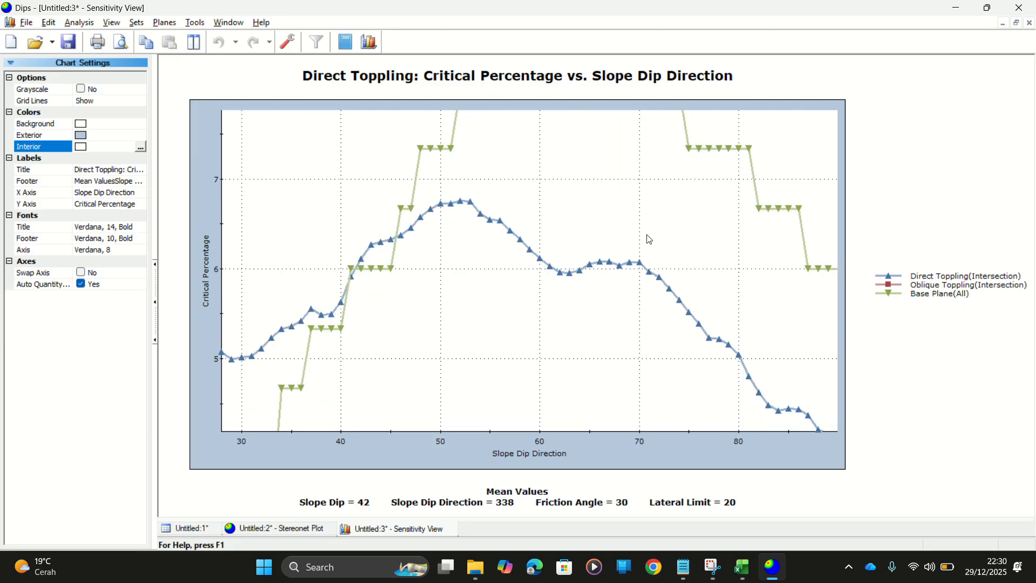
{"action": "scroll", "coordinate": [650, 239], "scroll_direction": "down", "scroll_amount": 3}
In Excel, set the second interval's slope dip direction in cell T11 to 52
{"action": "key", "text": "alt+Tab"}
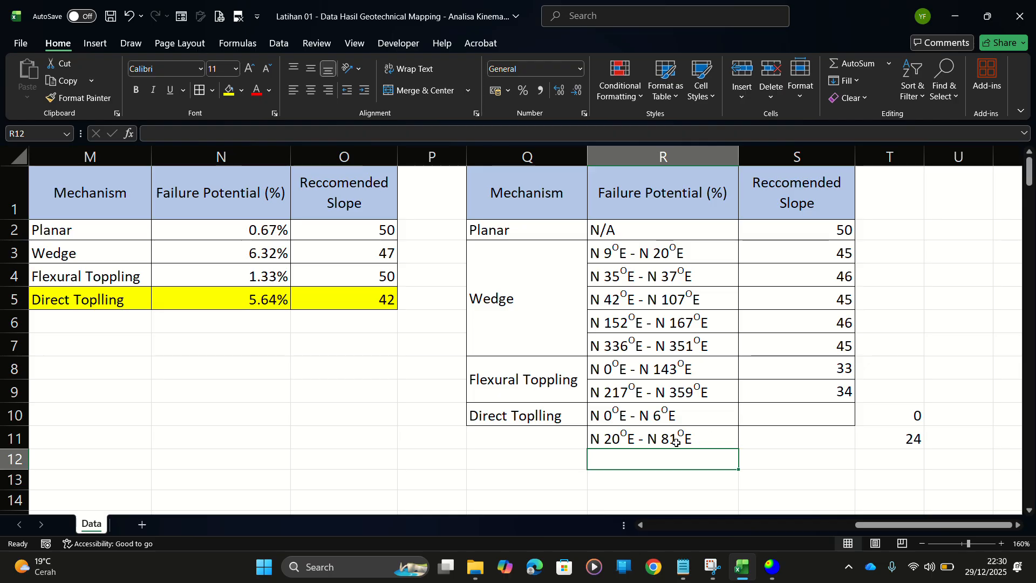
{"action": "left_click", "coordinate": [927, 437]}
{"action": "left_click", "coordinate": [889, 439]}
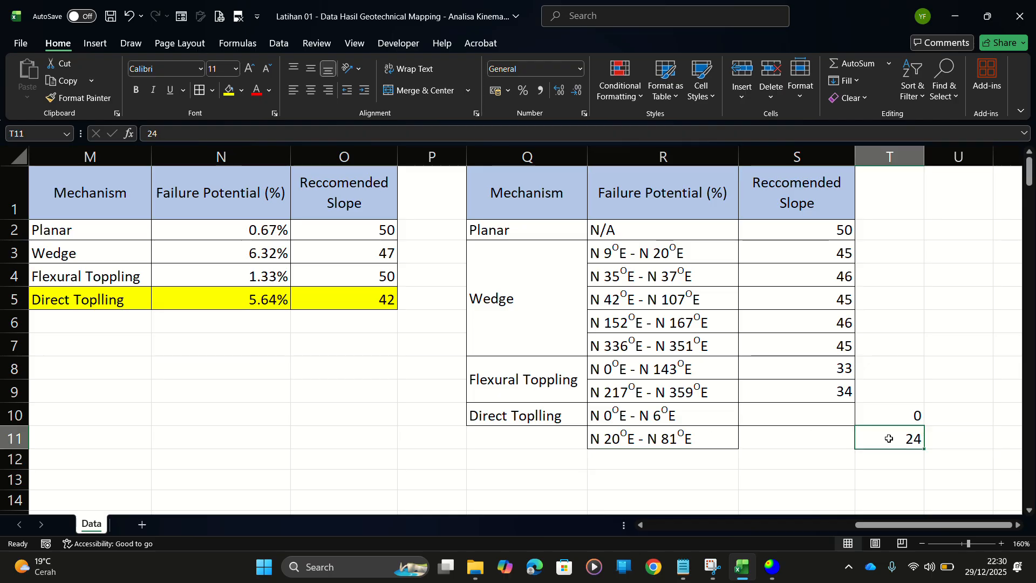
{"action": "type", "text": "52"}
{"action": "key", "text": "Return"}
Compare the first interval on the Dips Direct Toppling curve with the range recorded in Excel
{"action": "key", "text": "alt+Tab"}
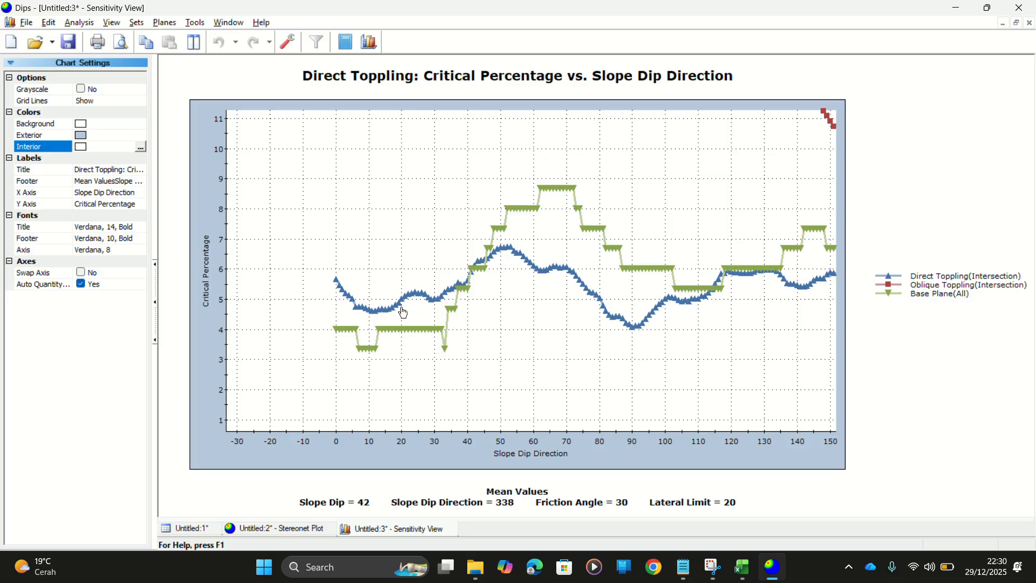
{"action": "mouse_move", "coordinate": [346, 298]}
{"action": "scroll", "coordinate": [339, 301], "scroll_direction": "up", "scroll_amount": 2}
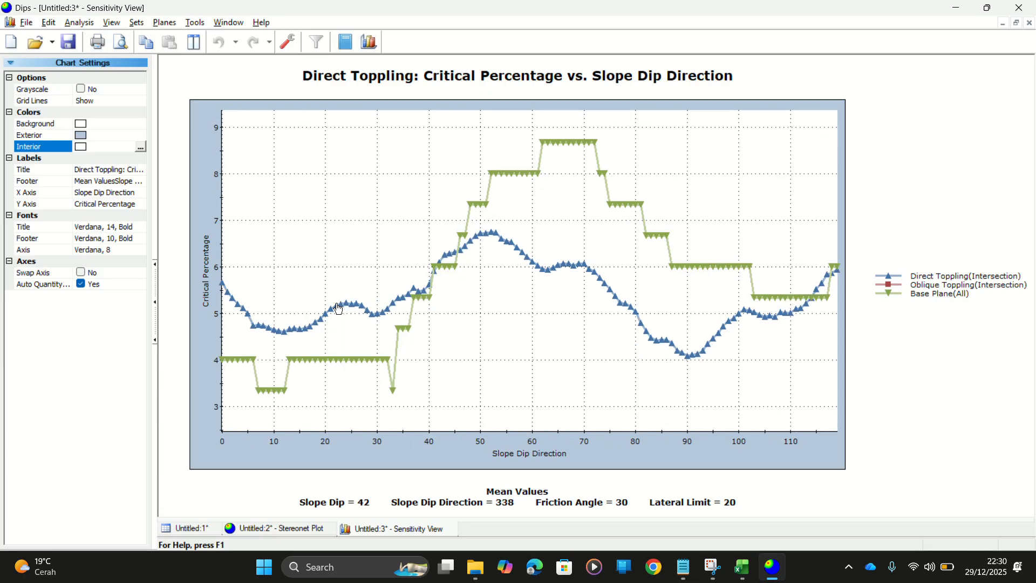
{"action": "left_click_drag", "start_coordinate": [337, 302], "coordinate": [575, 266]}
{"action": "scroll", "coordinate": [470, 290], "scroll_direction": "up", "scroll_amount": 4}
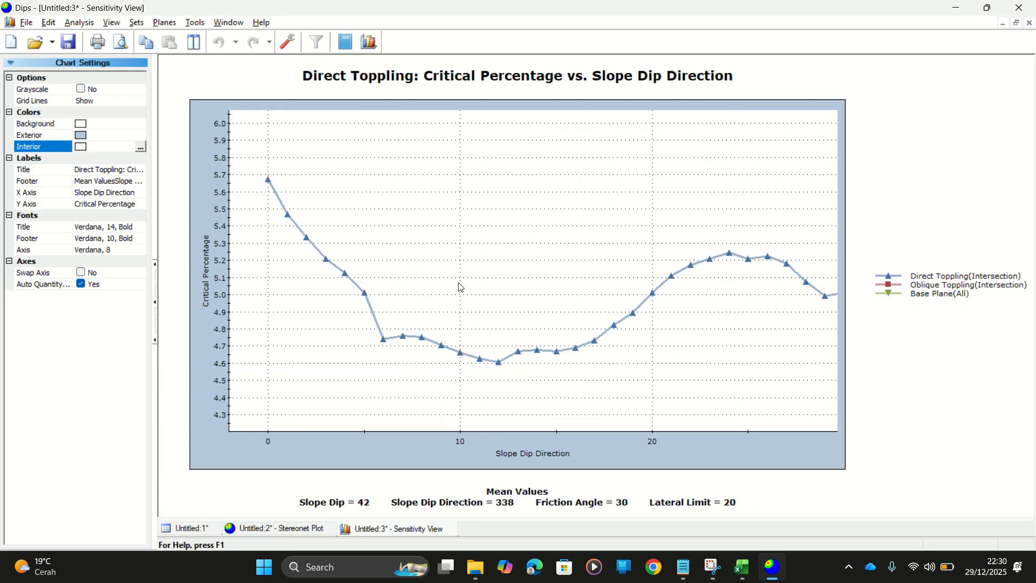
{"action": "key", "text": "alt+Tab"}
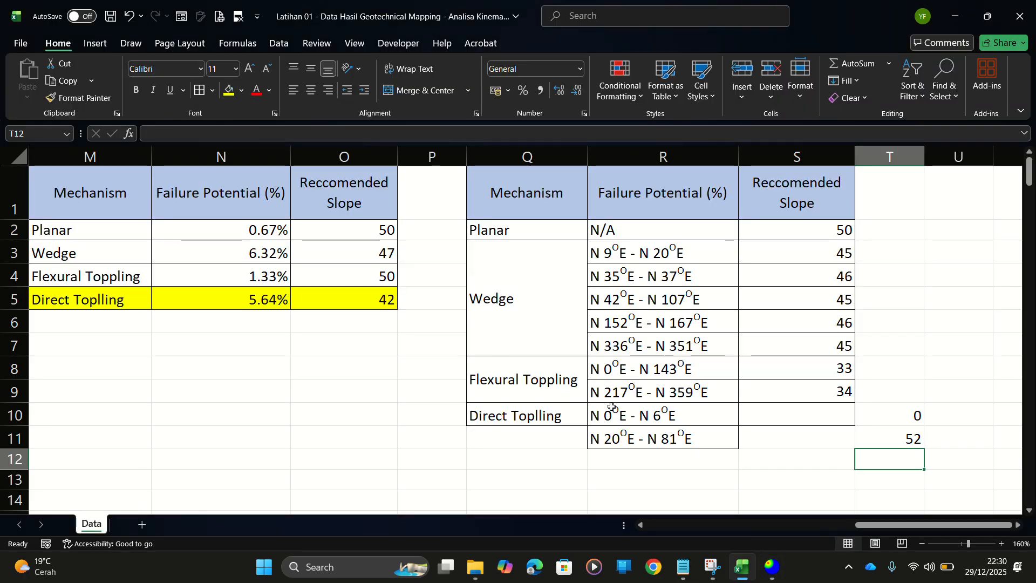
{"action": "key", "text": "alt+Tab"}
{"action": "scroll", "coordinate": [400, 342], "scroll_direction": "down", "scroll_amount": 4}
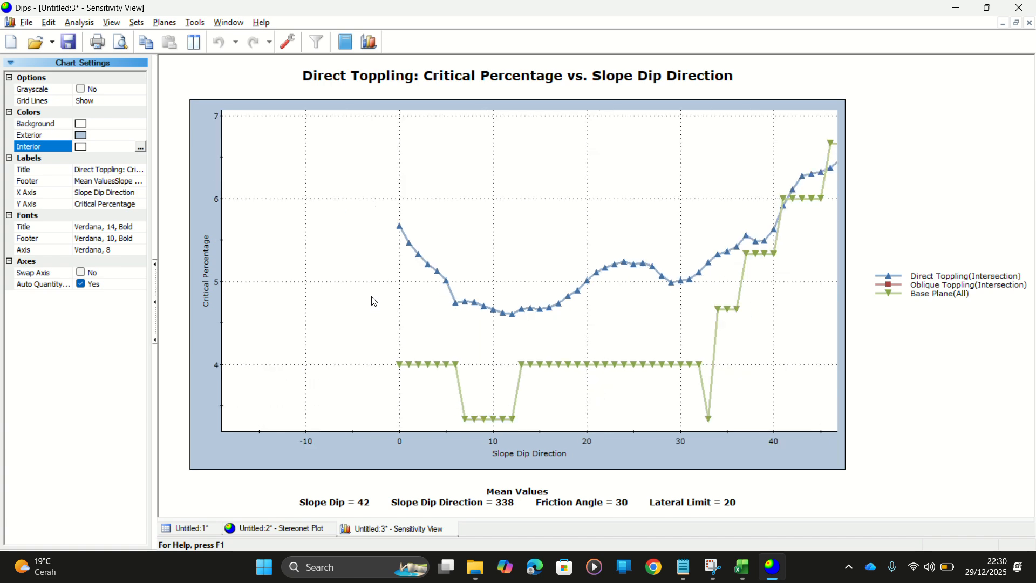
{"action": "key", "text": "alt+Tab"}
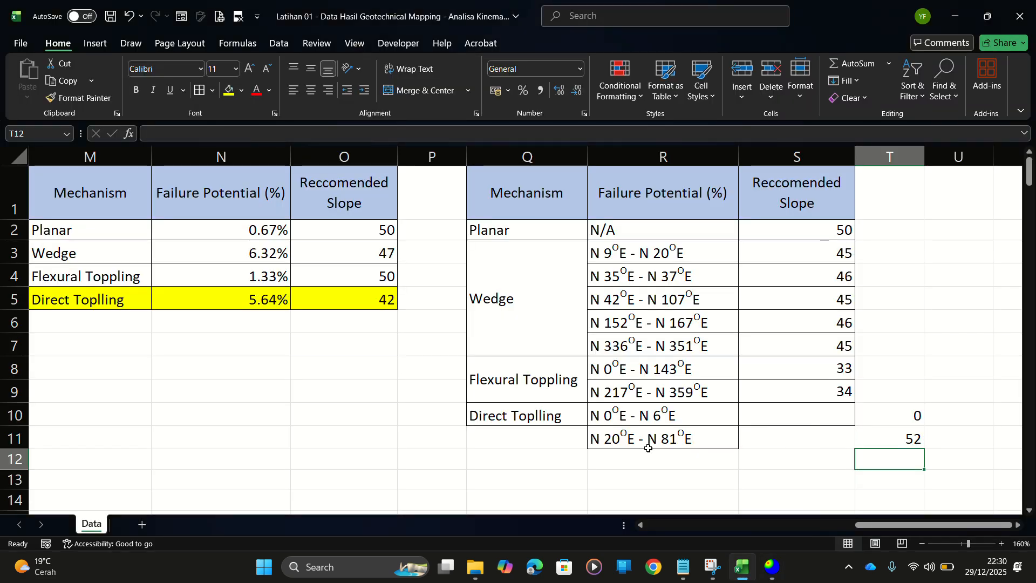
Switch to Dips and recheck where the second Direct Toppling interval crosses 5% at its start and end
{"action": "key", "text": "alt+Tab"}
{"action": "left_click_drag", "start_coordinate": [635, 306], "coordinate": [537, 249]}
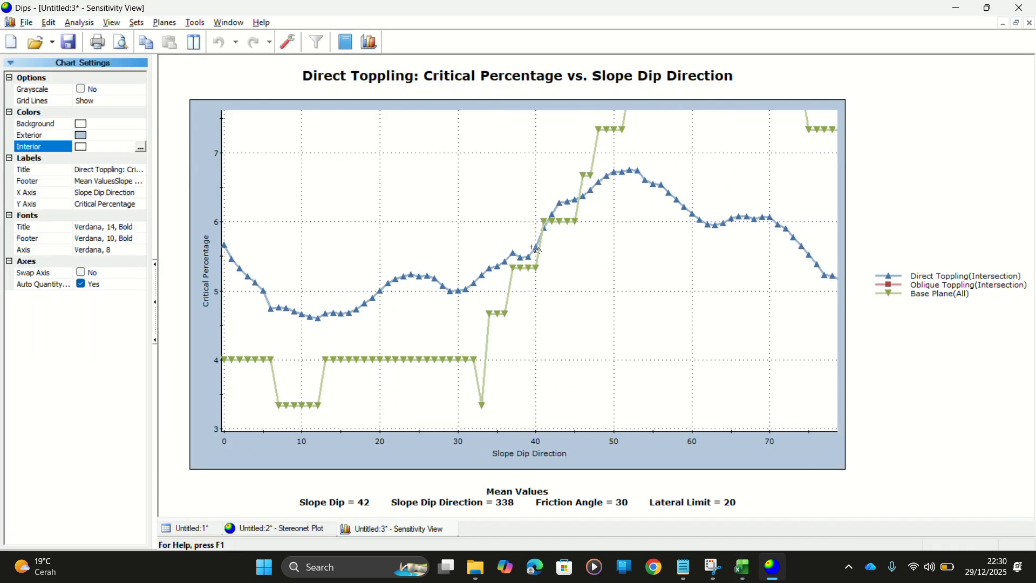
{"action": "mouse_move", "coordinate": [383, 299]}
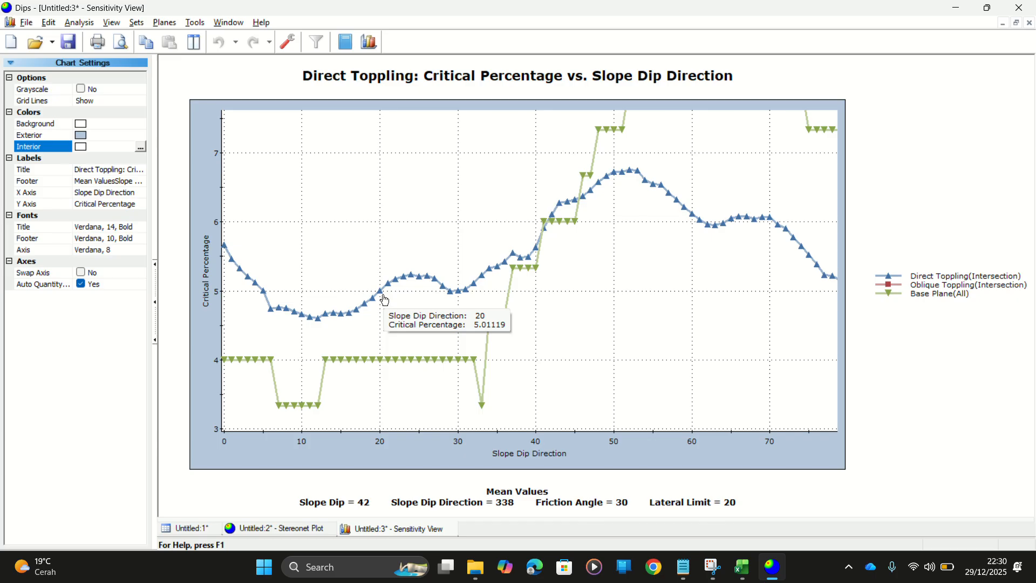
{"action": "left_click_drag", "start_coordinate": [798, 294], "coordinate": [559, 297]}
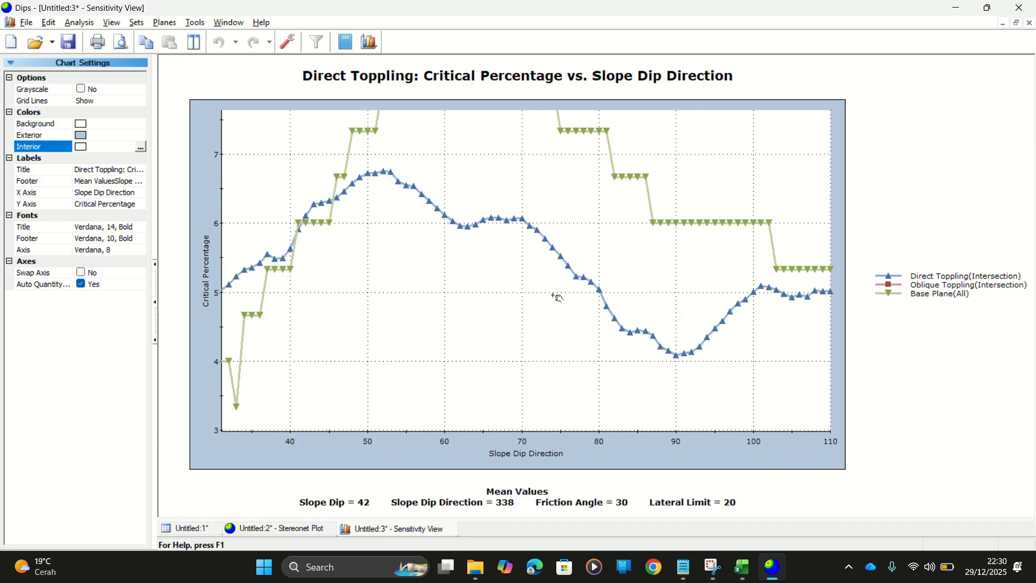
{"action": "mouse_move", "coordinate": [602, 297]}
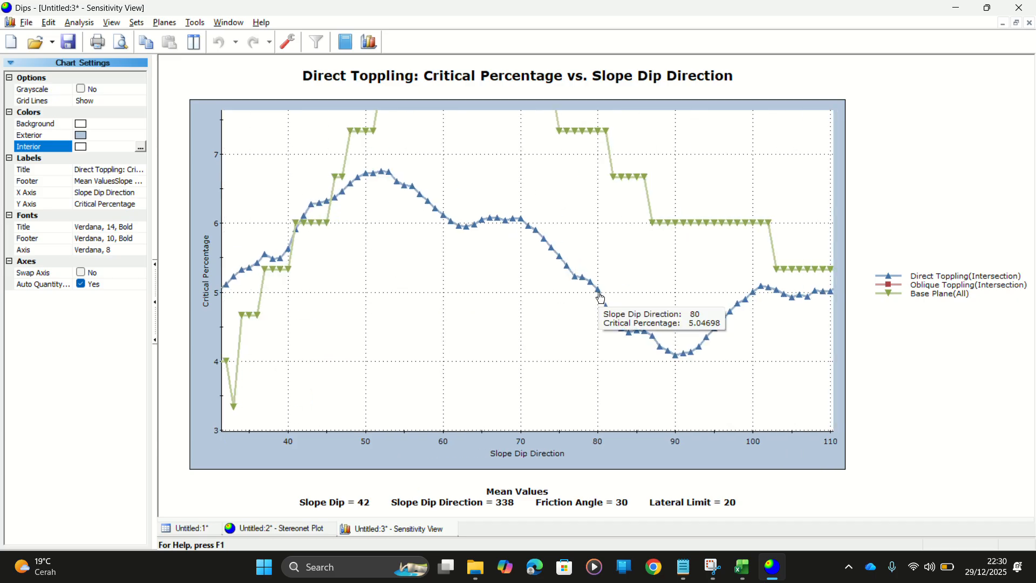
Inspect where the third Direct Toppling interval crosses the 5% critical percentage at its start and end
{"action": "left_click_drag", "start_coordinate": [601, 297], "coordinate": [237, 282]}
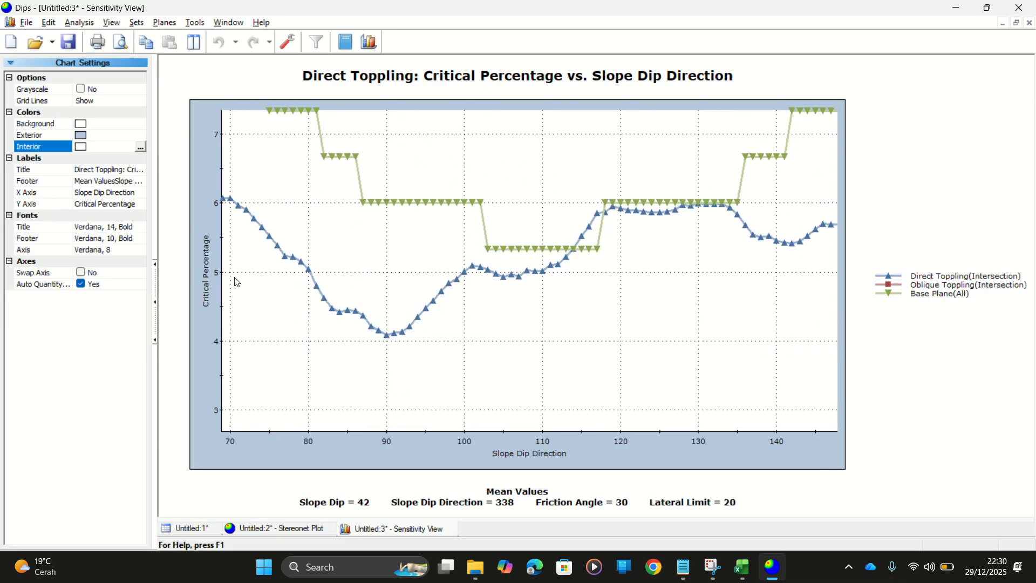
{"action": "mouse_move", "coordinate": [466, 276]}
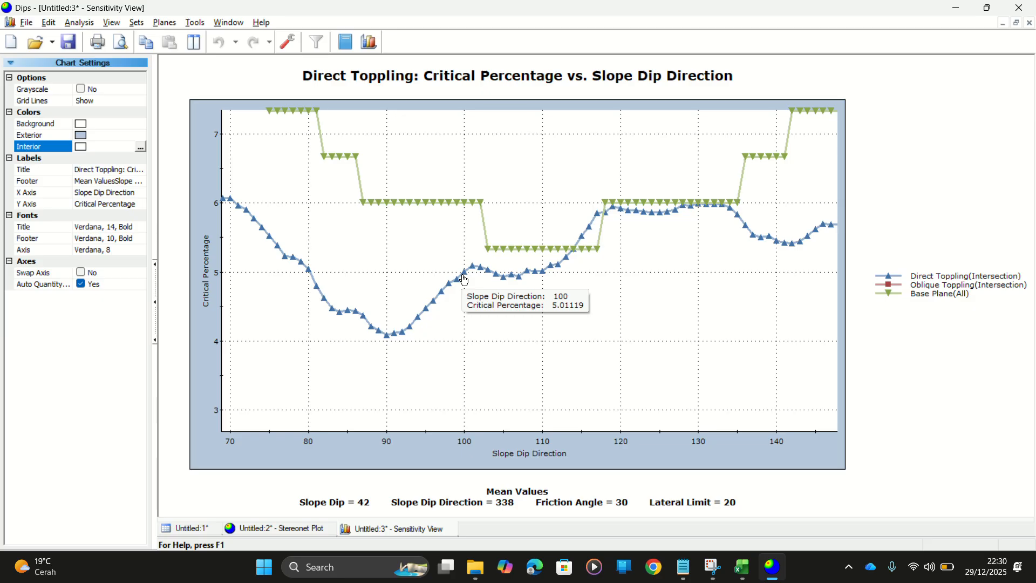
{"action": "scroll", "coordinate": [498, 279], "scroll_direction": "up", "scroll_amount": 2}
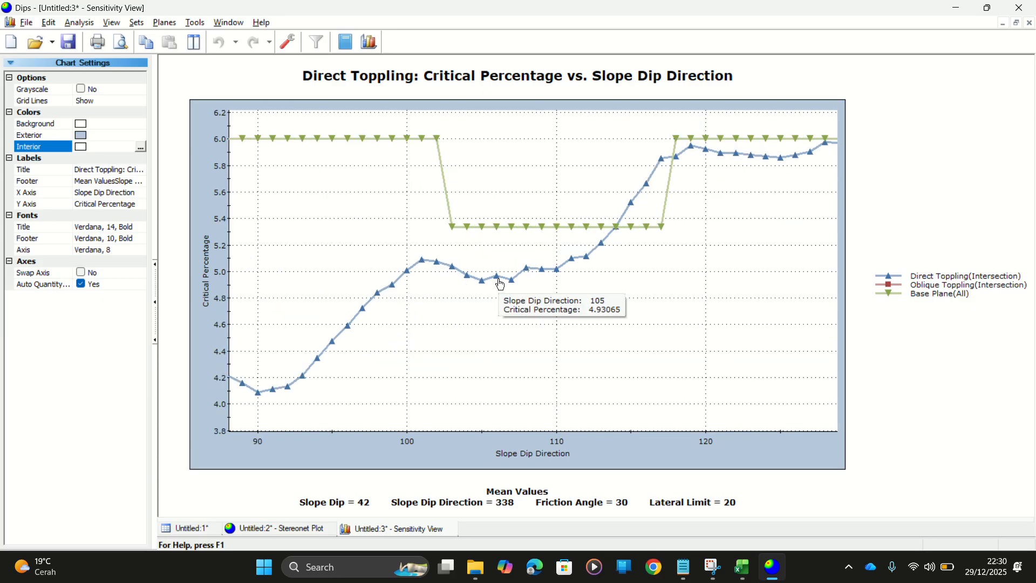
{"action": "scroll", "coordinate": [620, 280], "scroll_direction": "down", "scroll_amount": 3}
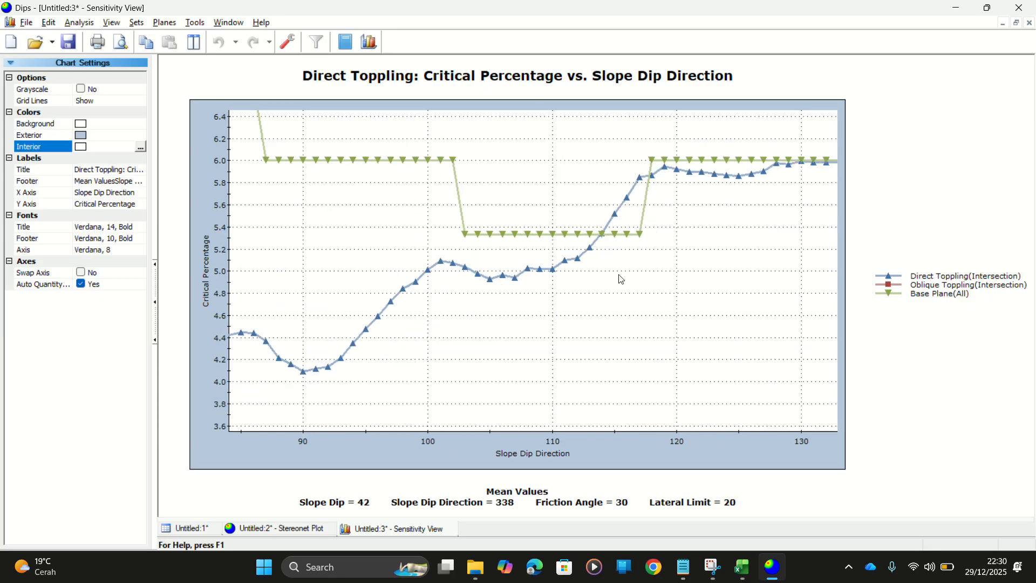
{"action": "left_click_drag", "start_coordinate": [642, 295], "coordinate": [426, 279]}
{"action": "mouse_move", "coordinate": [715, 287]}
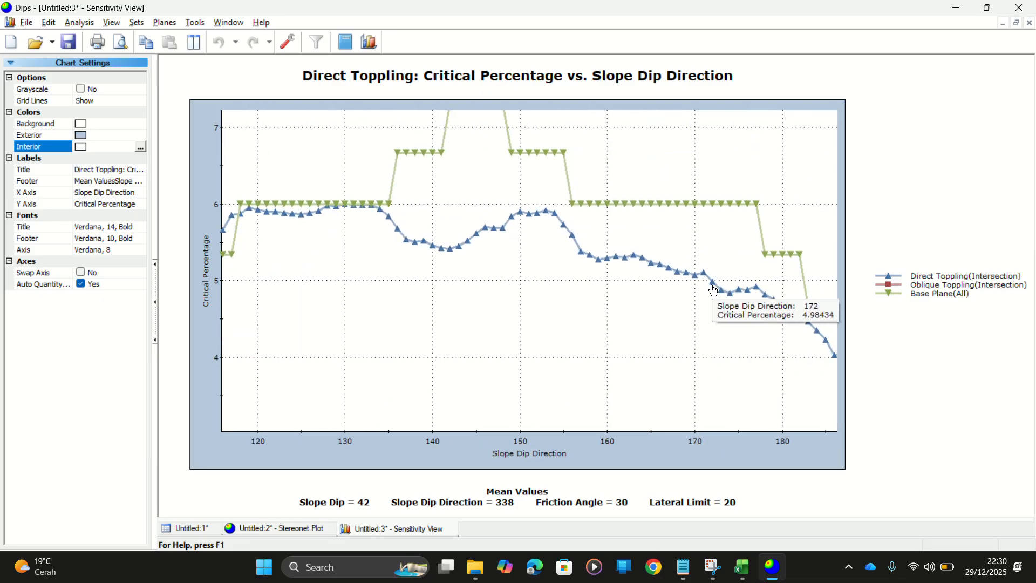
Switch to Excel and copy the N 20°E - N 81°E interval from R11 into cell R12
{"action": "key", "text": "alt+Tab"}
{"action": "key", "text": "alt+Tab"}
{"action": "key", "text": "alt+Tab"}
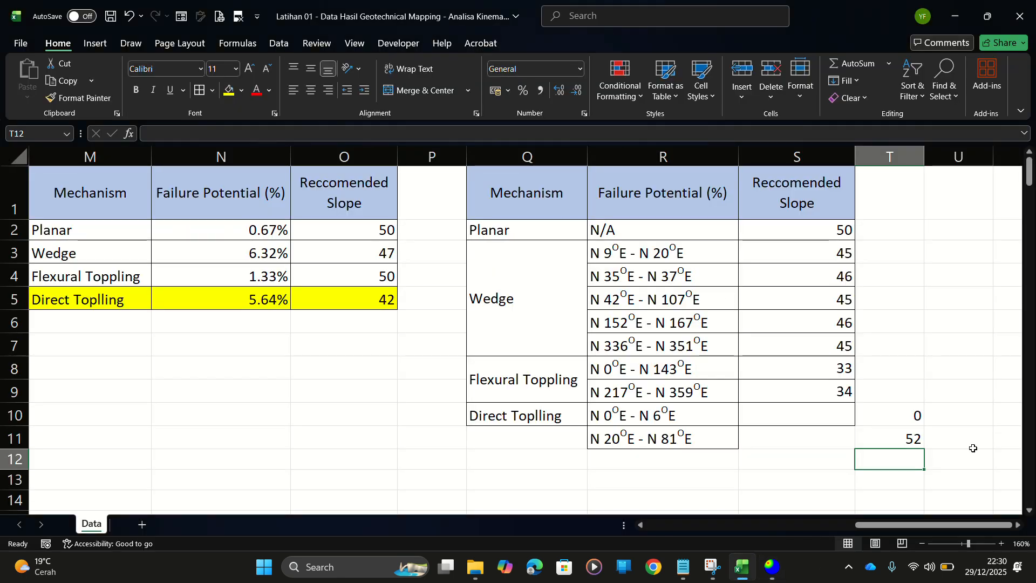
{"action": "left_click", "coordinate": [667, 439]}
{"action": "key", "text": "ctrl+c"}
{"action": "left_click", "coordinate": [630, 459]}
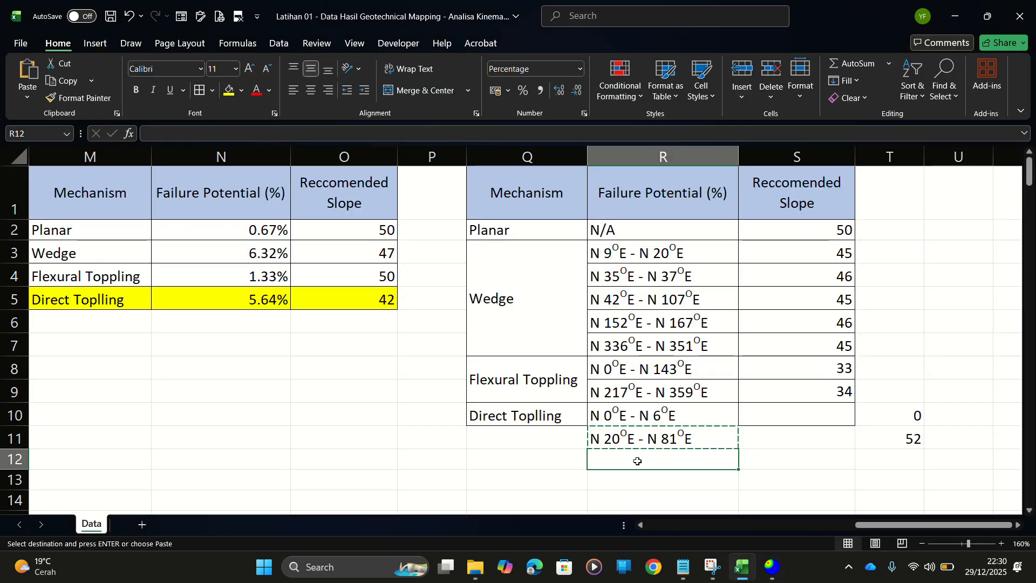
{"action": "key", "text": "ctrl+v"}
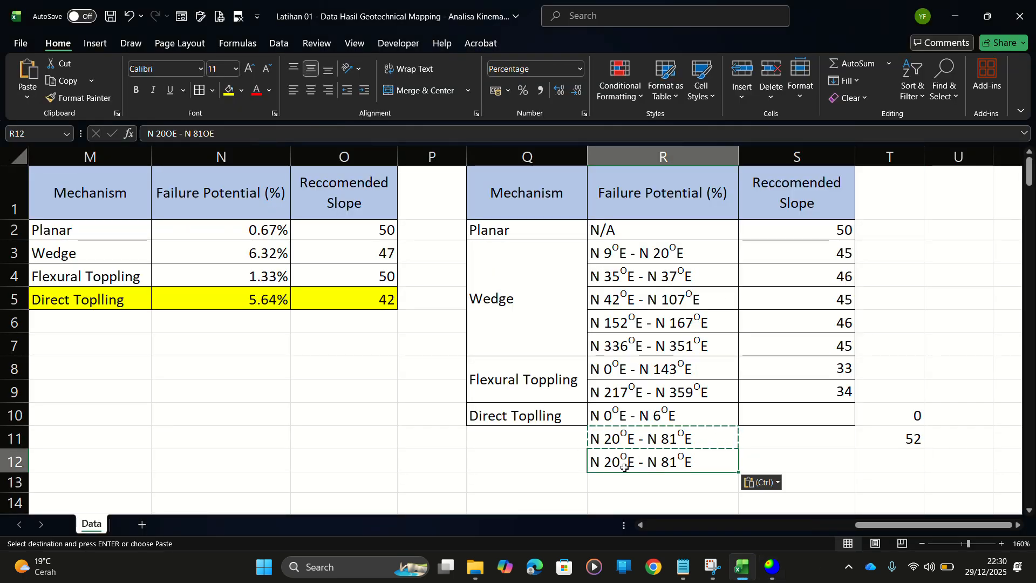
Change the interval in cell R12 to N 100°E - N 172°E
{"action": "double_click", "coordinate": [613, 465]}
{"action": "key", "text": "BackSpace"}
{"action": "type", "text": "1"}
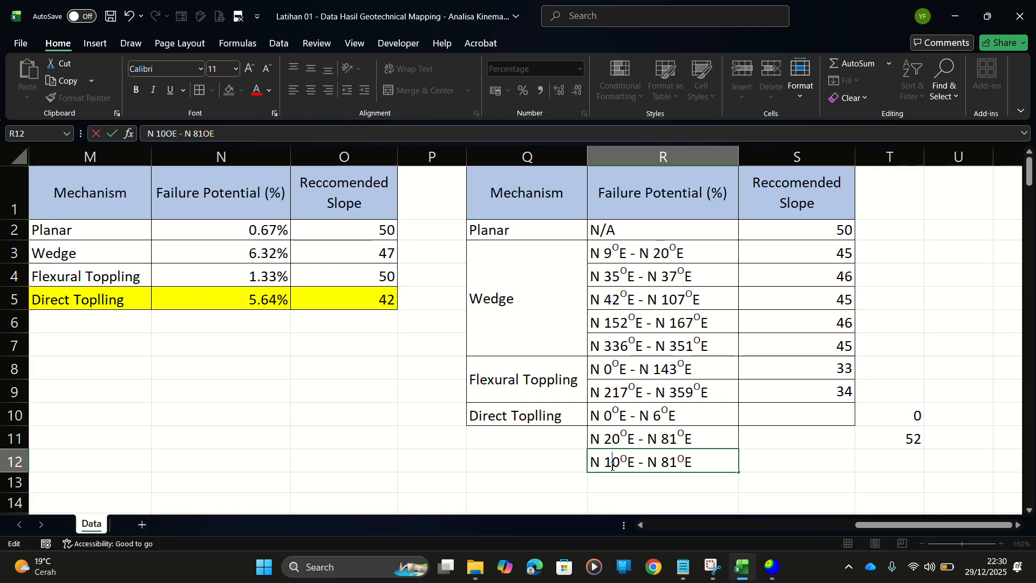
{"action": "type", "text": "0"}
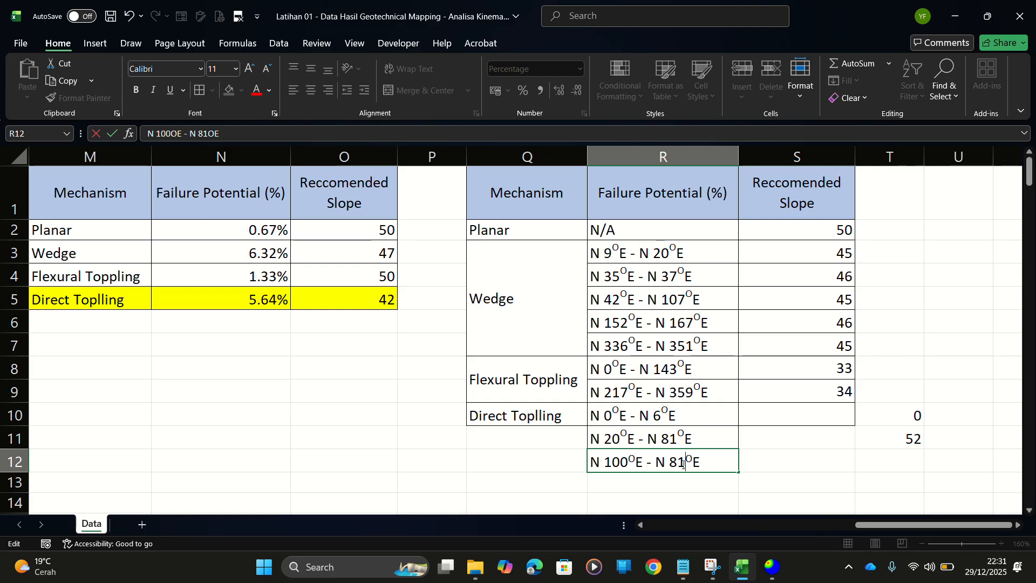
{"action": "key", "text": "BackSpace"}
{"action": "key", "text": "BackSpace"}
{"action": "type", "text": "72"}
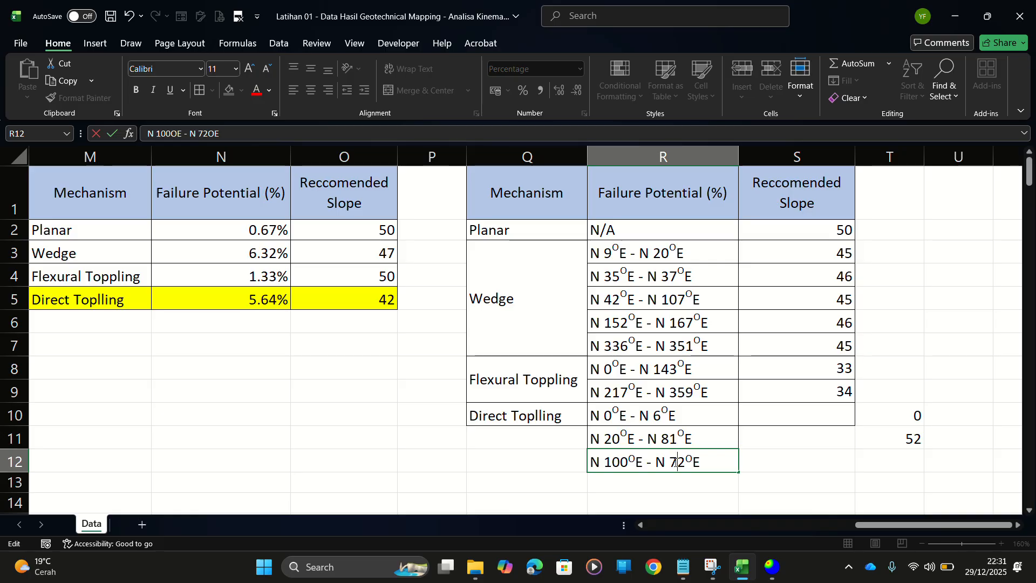
{"action": "key", "text": "BackSpace"}
{"action": "type", "text": "1"}
Switch to Dips and inspect the Direct Toppling curve's highest point within the N 100°E - N 172°E interval
{"action": "key", "text": "alt+Tab"}
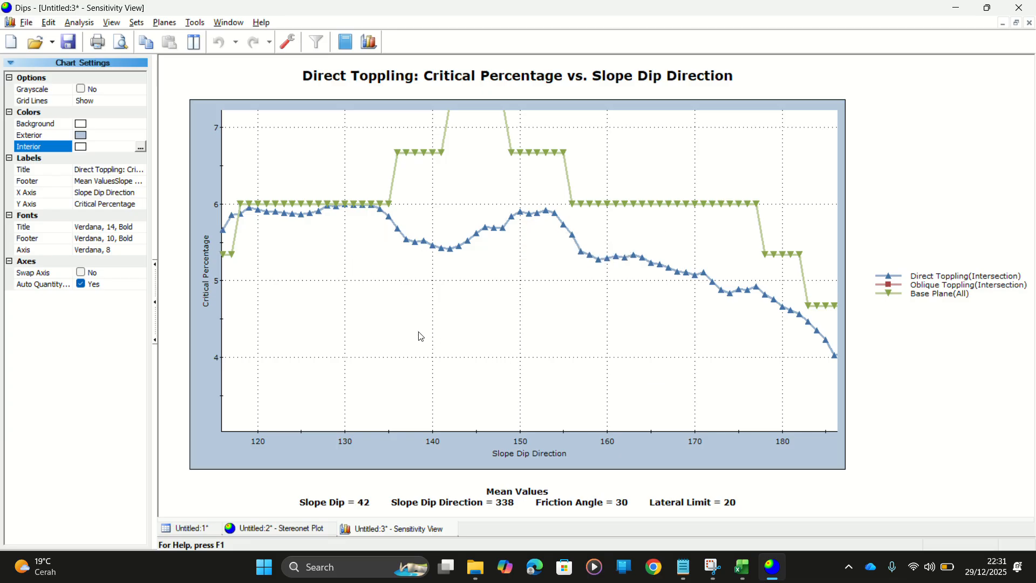
{"action": "scroll", "coordinate": [410, 267], "scroll_direction": "down", "scroll_amount": 3}
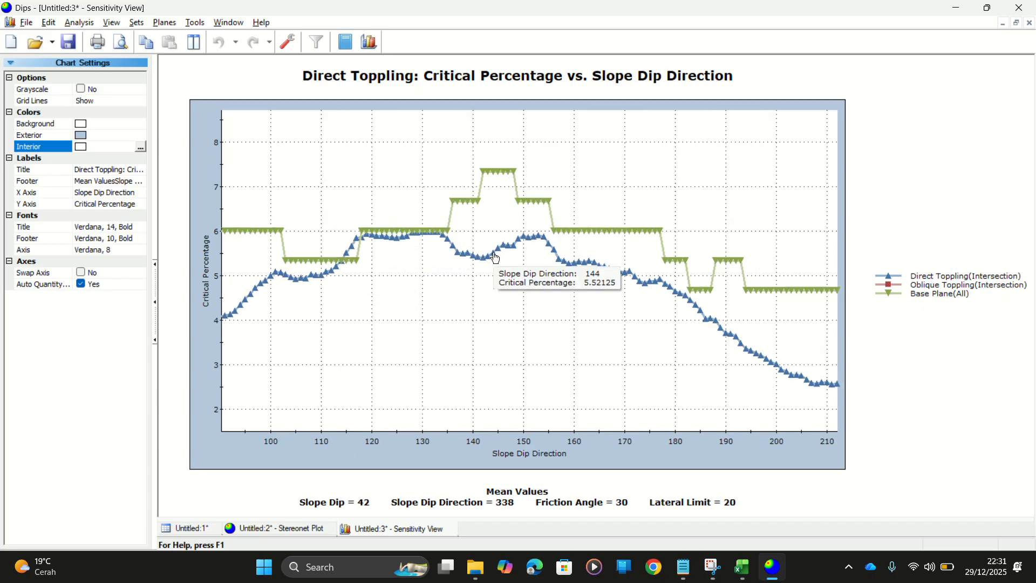
{"action": "mouse_move", "coordinate": [528, 242]}
{"action": "scroll", "coordinate": [431, 223], "scroll_direction": "up", "scroll_amount": 4}
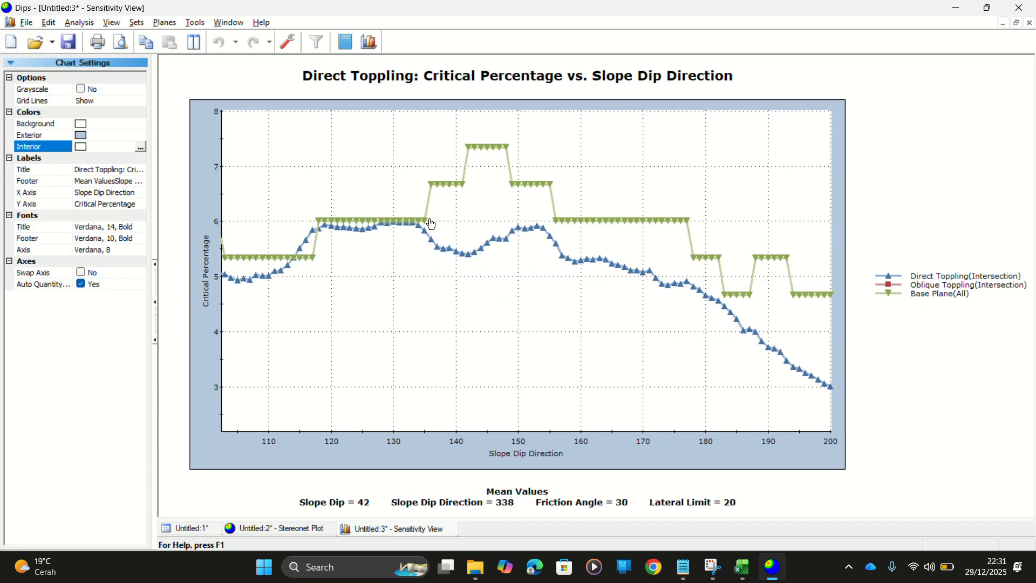
{"action": "left_click_drag", "start_coordinate": [355, 172], "coordinate": [639, 319]}
{"action": "scroll", "coordinate": [470, 291], "scroll_direction": "up", "scroll_amount": 4}
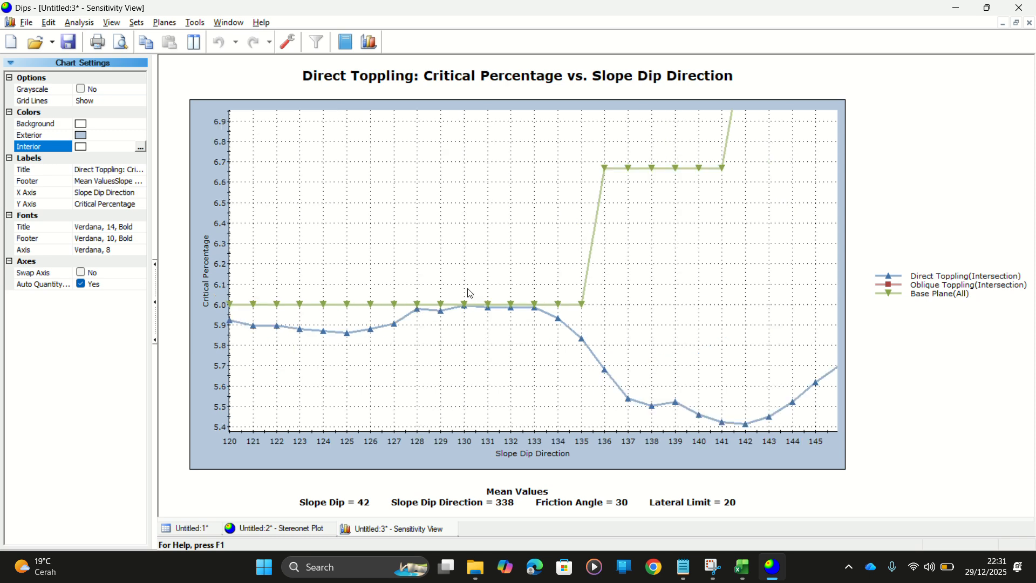
{"action": "left_click_drag", "start_coordinate": [412, 295], "coordinate": [531, 246]}
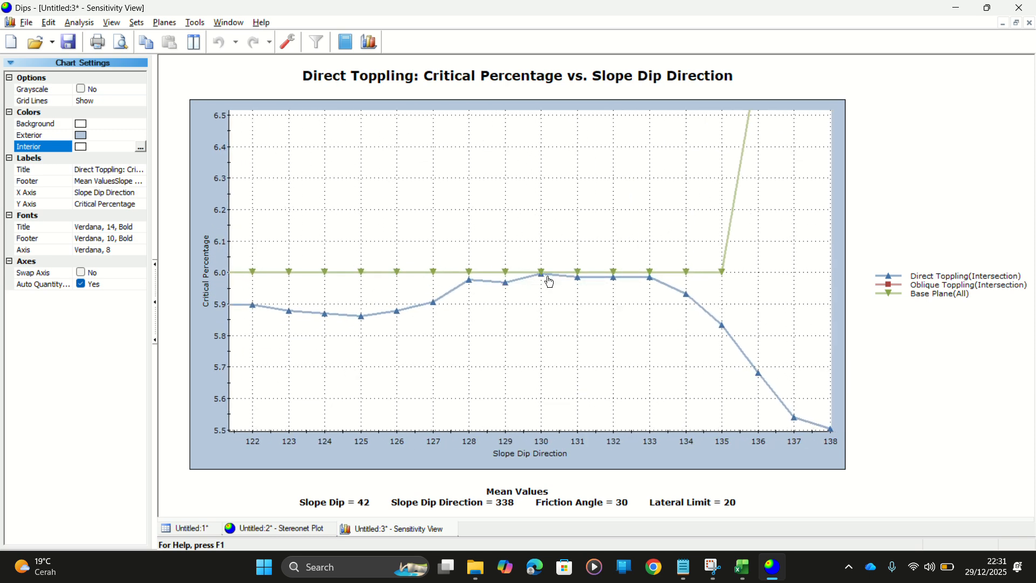
{"action": "mouse_move", "coordinate": [544, 278]}
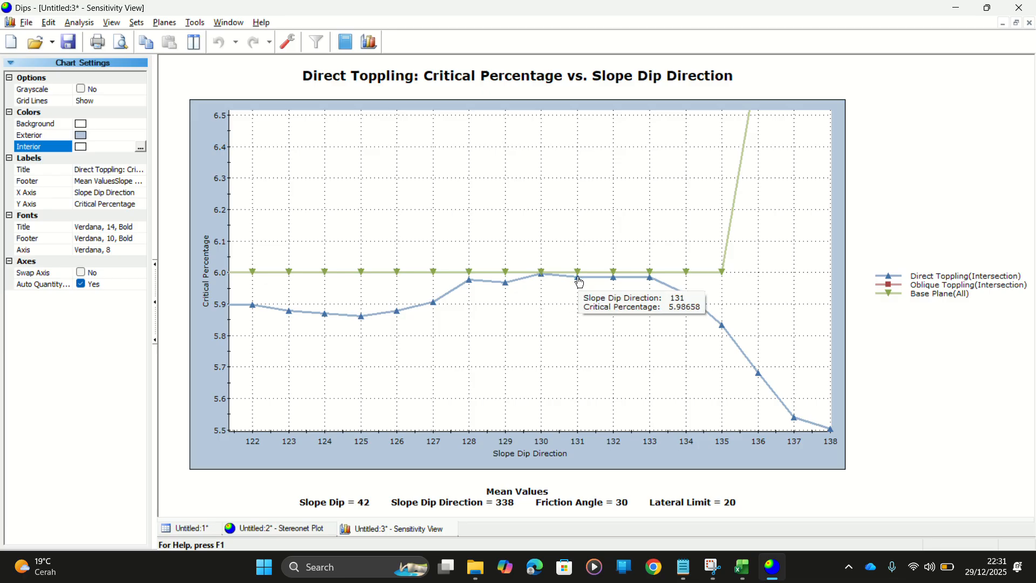
{"action": "mouse_move", "coordinate": [618, 282]}
{"action": "scroll", "coordinate": [544, 280], "scroll_direction": "up", "scroll_amount": 1}
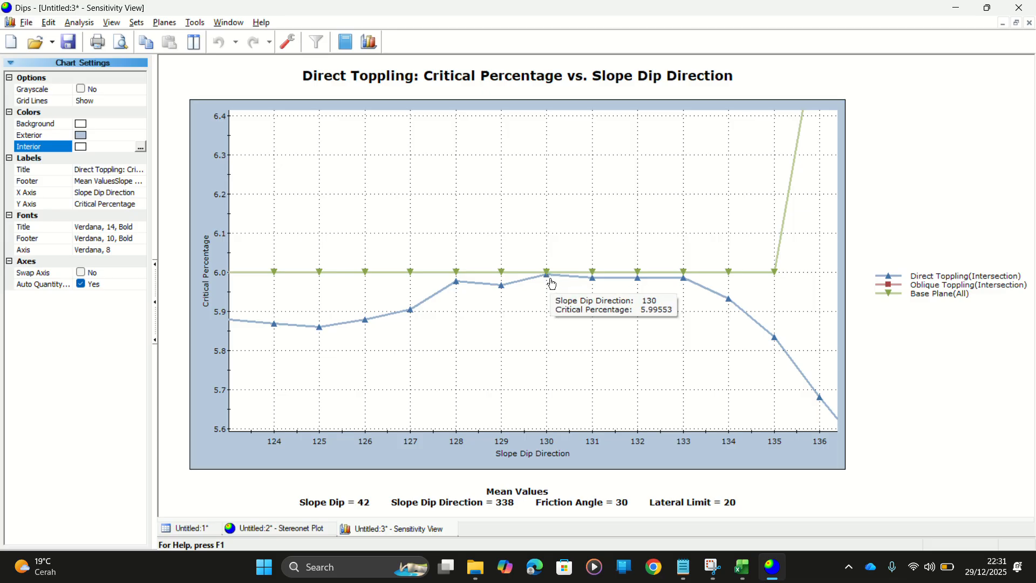
In Excel, enter 130 in cell T12 as the third interval's slope dip direction
{"action": "key", "text": "alt+Tab"}
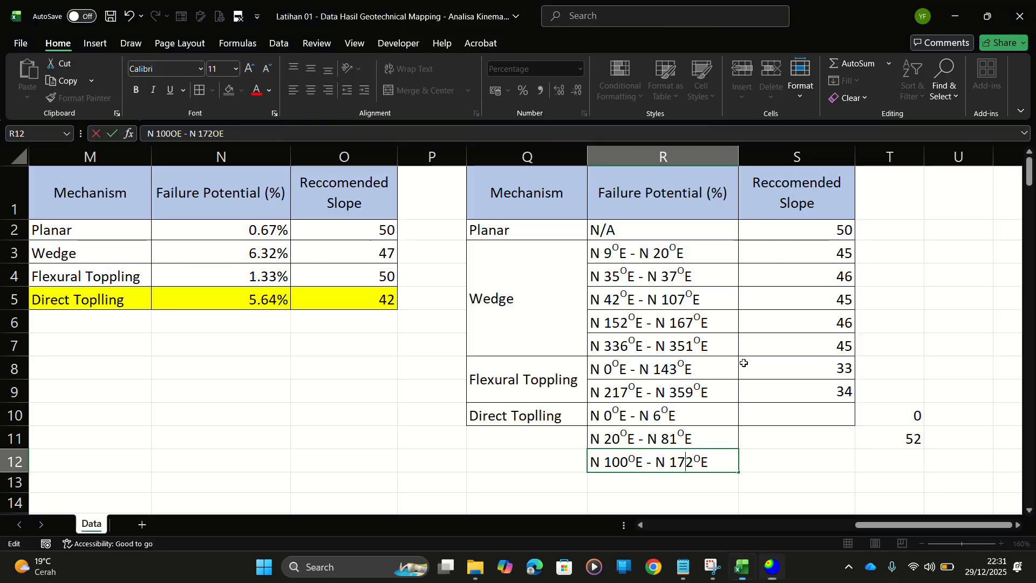
{"action": "left_click", "coordinate": [915, 461]}
{"action": "type", "text": "1"}
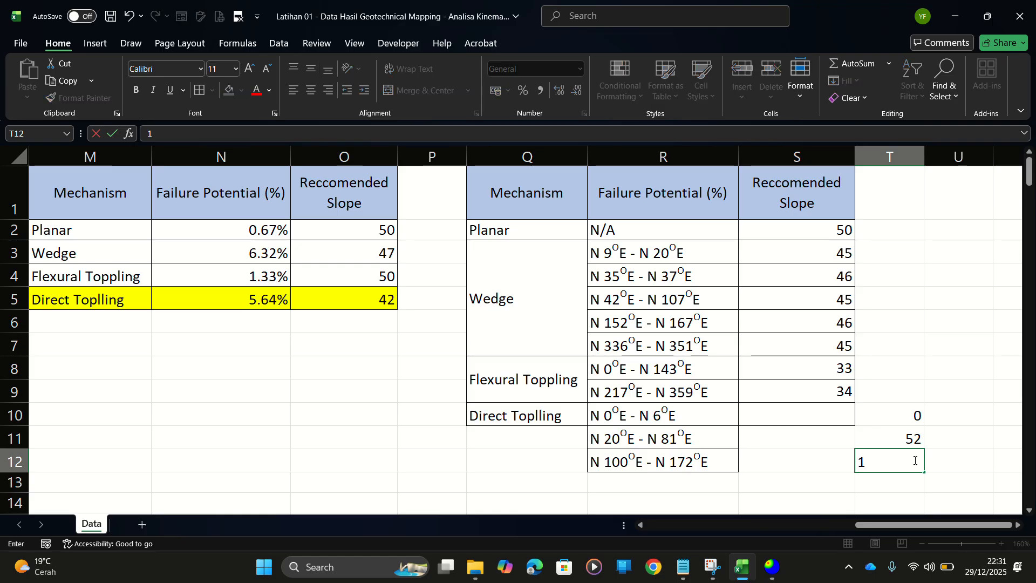
{"action": "type", "text": "4"}
{"action": "key", "text": "BackSpace"}
{"action": "type", "text": "30"}
Switch to Dips and examine the rest of the Direct Toppling curve for the fourth interval's start and end above 5%
{"action": "key", "text": "alt+Tab"}
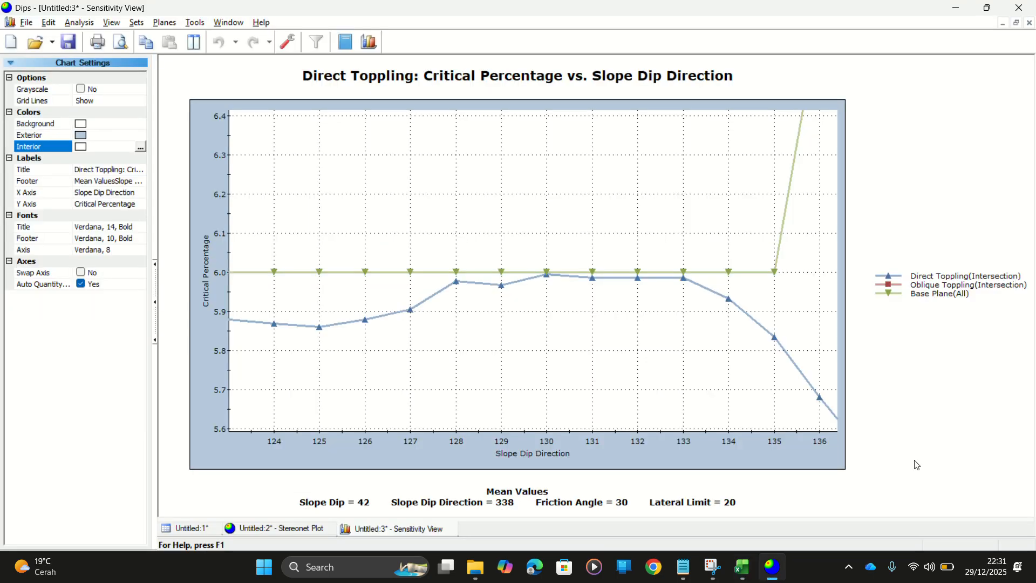
{"action": "scroll", "coordinate": [631, 222], "scroll_direction": "down", "scroll_amount": 10}
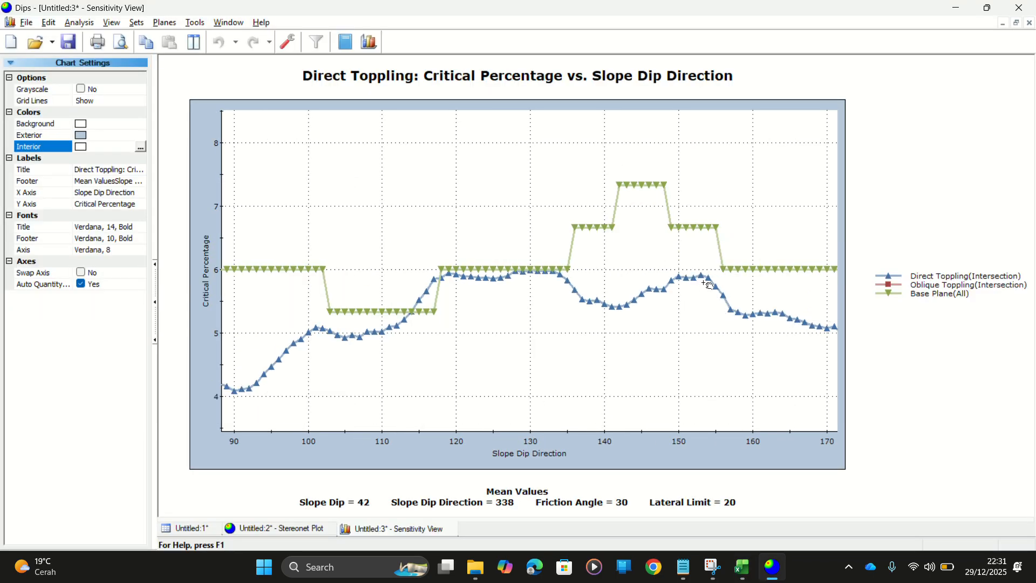
{"action": "left_click_drag", "start_coordinate": [710, 285], "coordinate": [586, 298]}
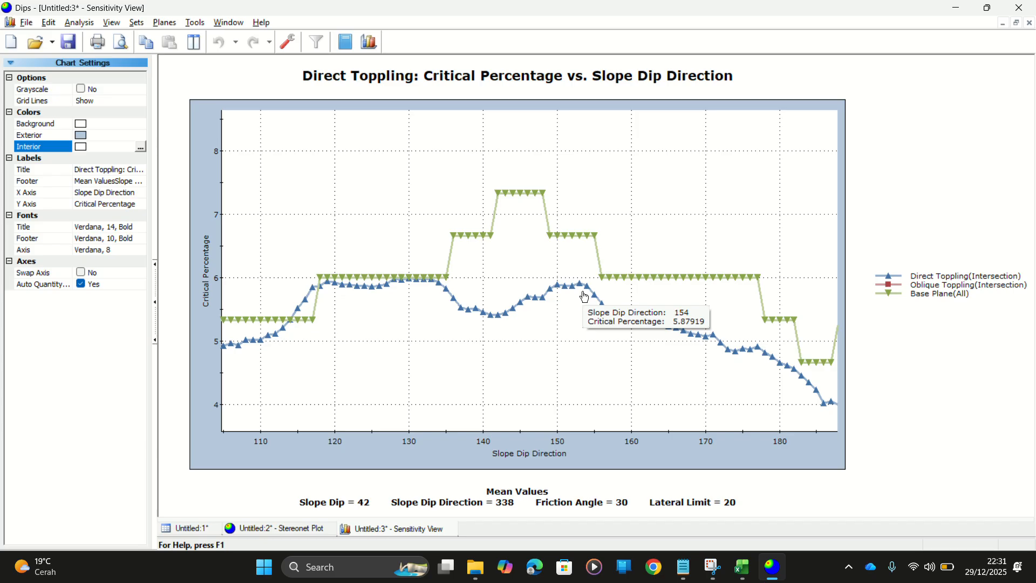
{"action": "mouse_move", "coordinate": [720, 342]}
{"action": "key", "text": "alt+Tab"}
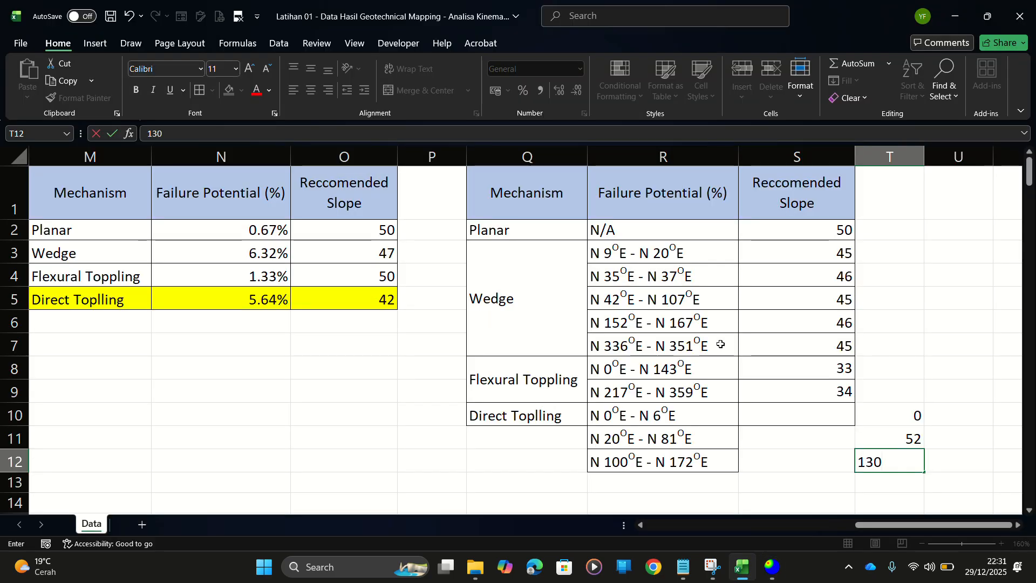
{"action": "key", "text": "alt+Tab"}
{"action": "left_click_drag", "start_coordinate": [696, 341], "coordinate": [133, 228]}
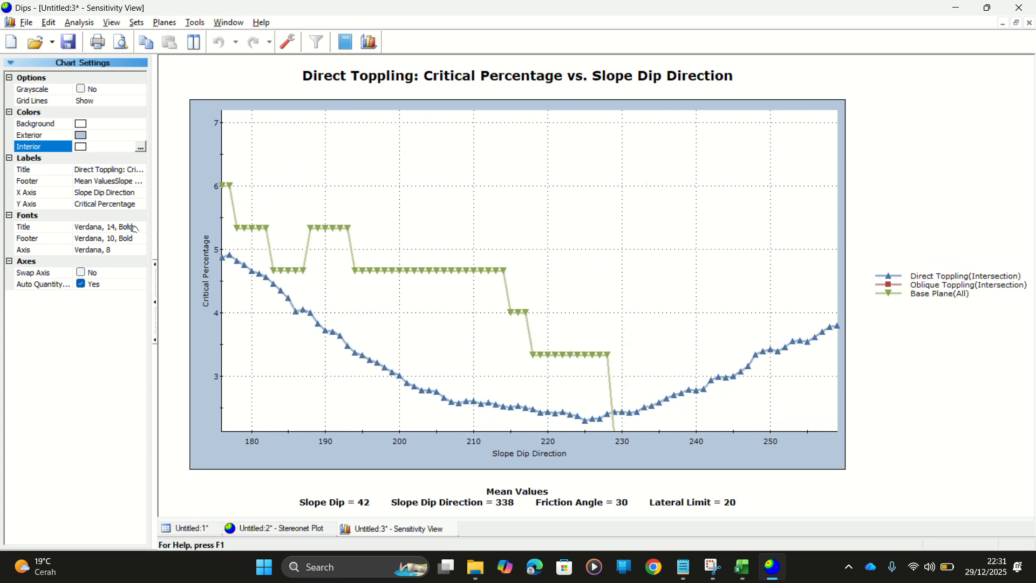
{"action": "left_click_drag", "start_coordinate": [744, 322], "coordinate": [276, 290]}
{"action": "left_click_drag", "start_coordinate": [702, 298], "coordinate": [447, 306]}
{"action": "mouse_move", "coordinate": [319, 296]}
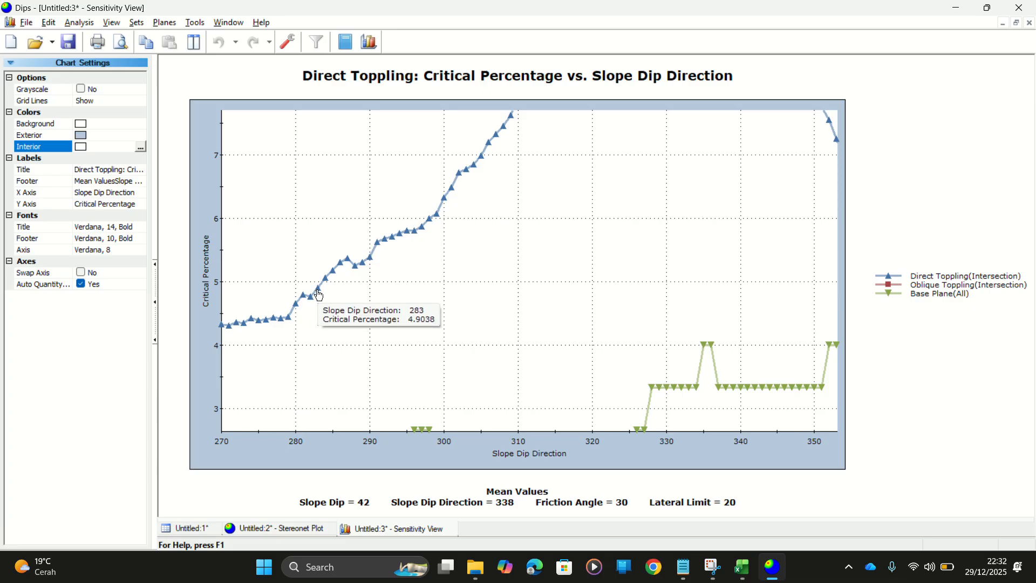
{"action": "left_click_drag", "start_coordinate": [770, 297], "coordinate": [391, 298]}
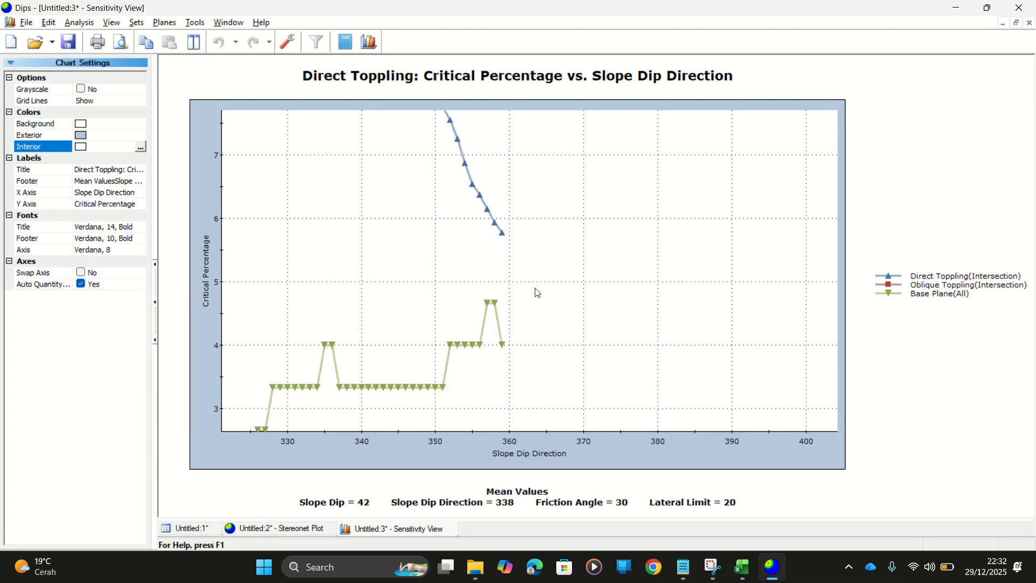
Return to Excel and copy the N 100°E - N 172°E interval from R12 into cell R13
{"action": "key", "text": "alt+Tab"}
{"action": "key", "text": "alt+Tab"}
{"action": "key", "text": "alt+Tab"}
{"action": "type", "text": "130"}
{"action": "left_click", "coordinate": [674, 465]}
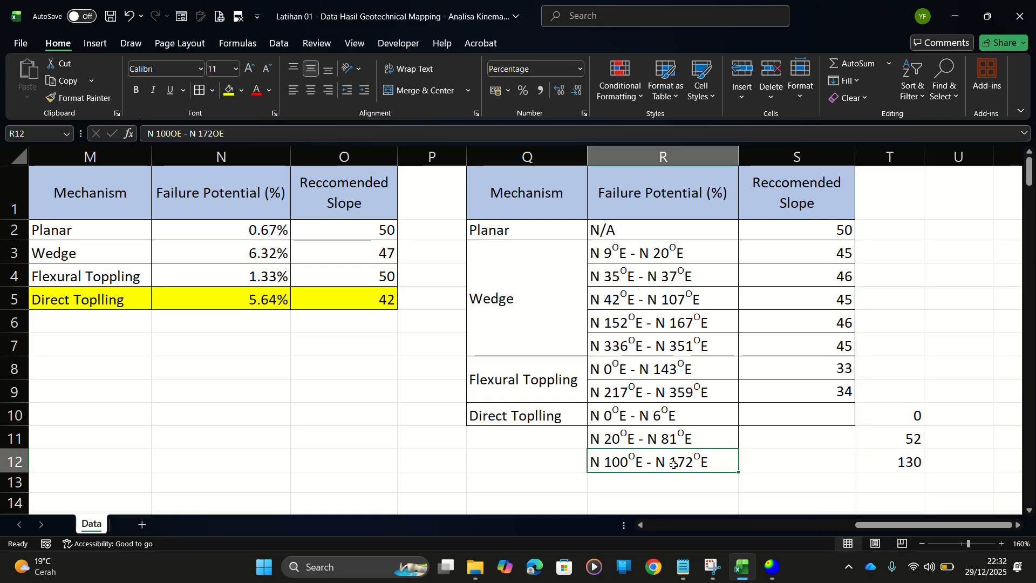
{"action": "key", "text": "ctrl+c"}
{"action": "left_click", "coordinate": [662, 482]}
{"action": "key", "text": "ctrl+v"}
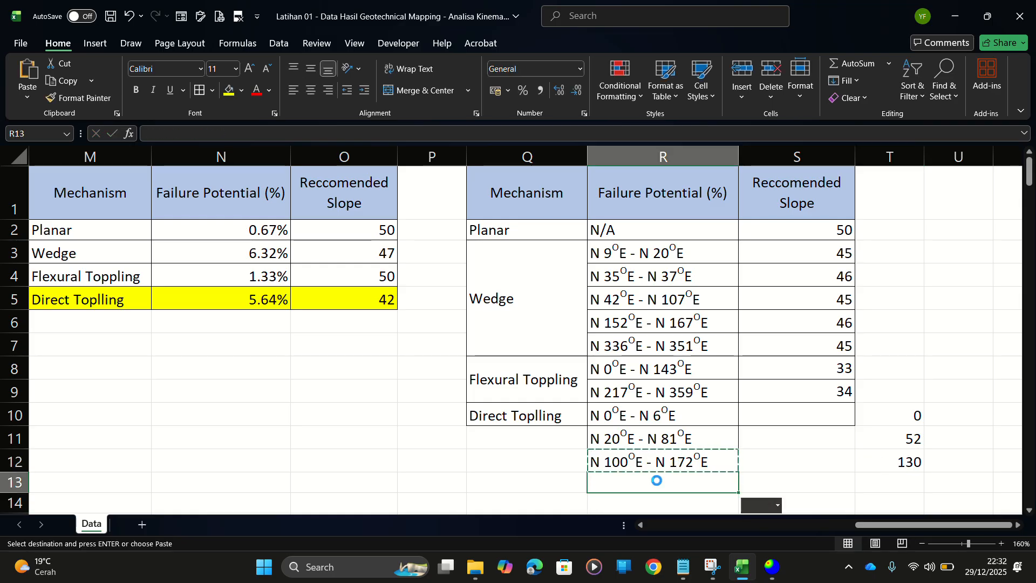
Change the start direction of the interval in cell R13 to N 283°E
{"action": "double_click", "coordinate": [622, 484]}
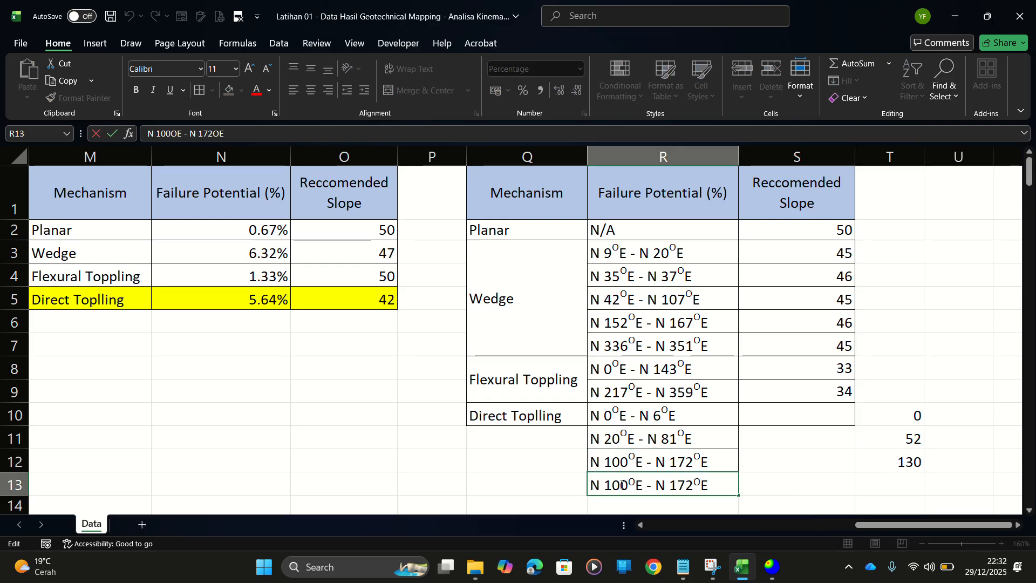
{"action": "key", "text": "BackSpace"}
{"action": "key", "text": "BackSpace"}
{"action": "type", "text": "18"}
{"action": "key", "text": "BackSpace"}
{"action": "key", "text": "BackSpace"}
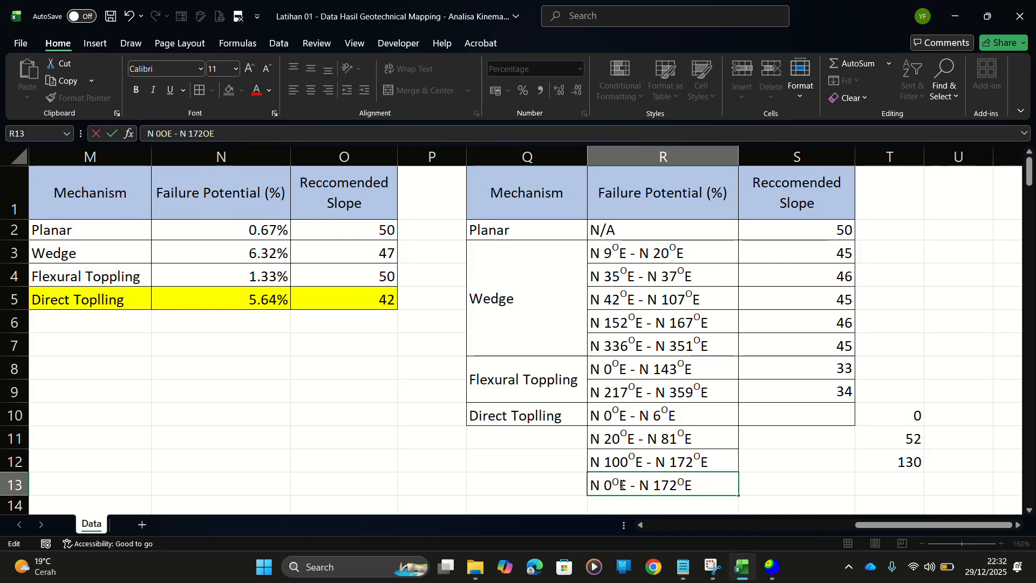
{"action": "type", "text": "28"}
{"action": "key", "text": "Delete"}
{"action": "type", "text": "3"}
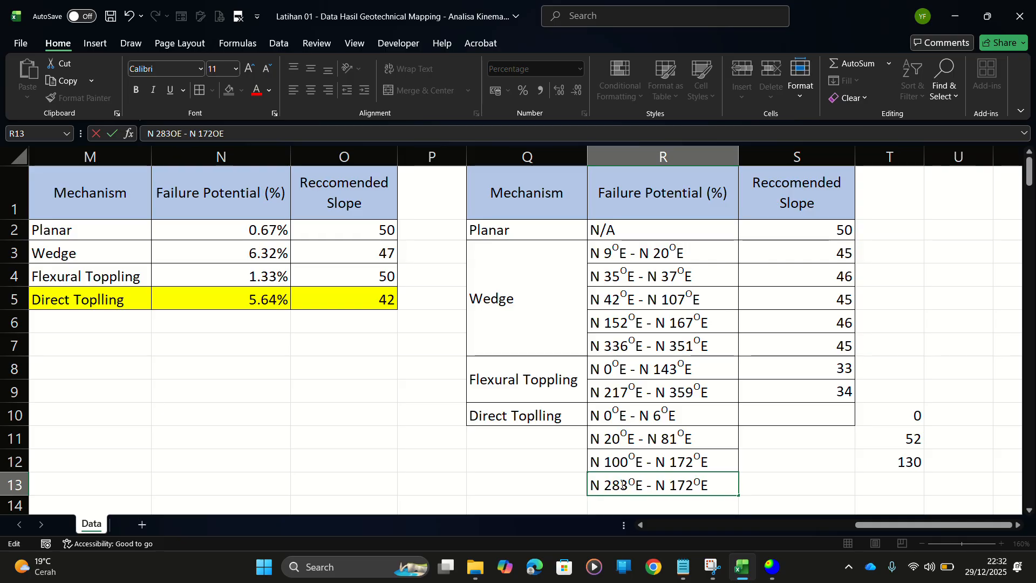
Change the end direction of the fourth direct toppling interval in cell R13 to N 359°E
{"action": "key", "text": "alt+Tab"}
{"action": "key", "text": "alt+Tab"}
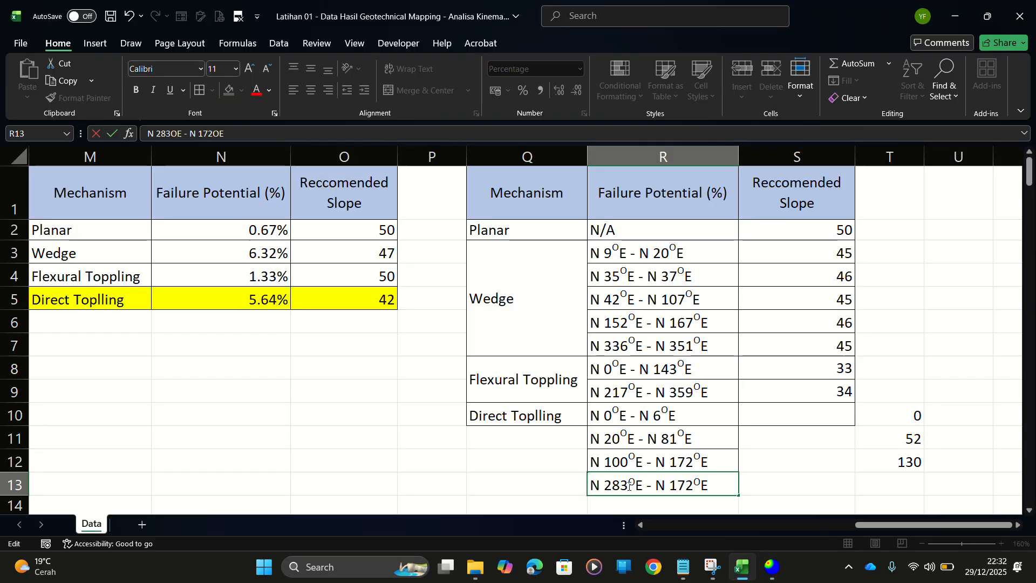
{"action": "left_click", "coordinate": [689, 487]}
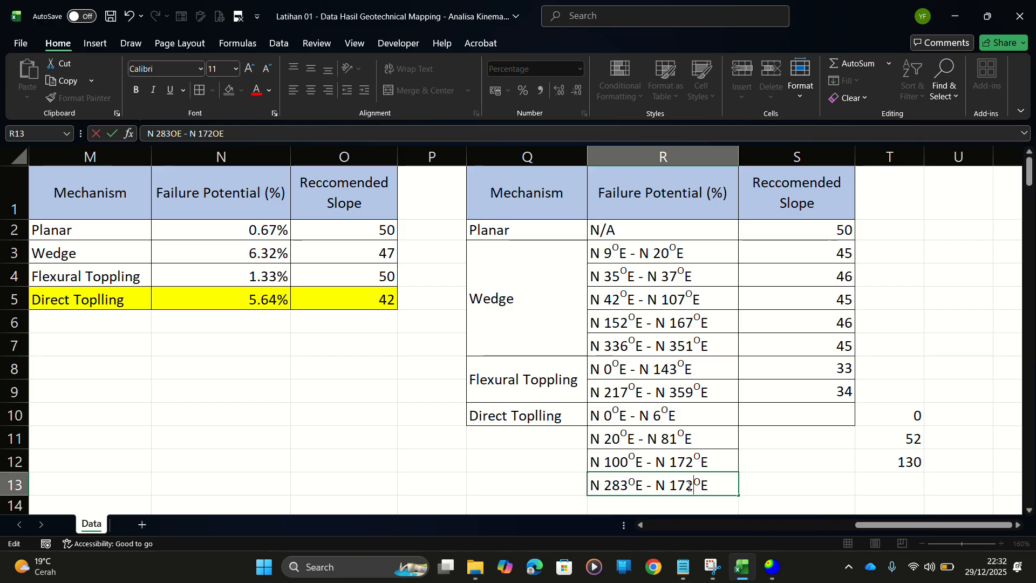
{"action": "key", "text": "BackSpace"}
{"action": "key", "text": "BackSpace"}
{"action": "key", "text": "BackSpace"}
{"action": "type", "text": "3"}
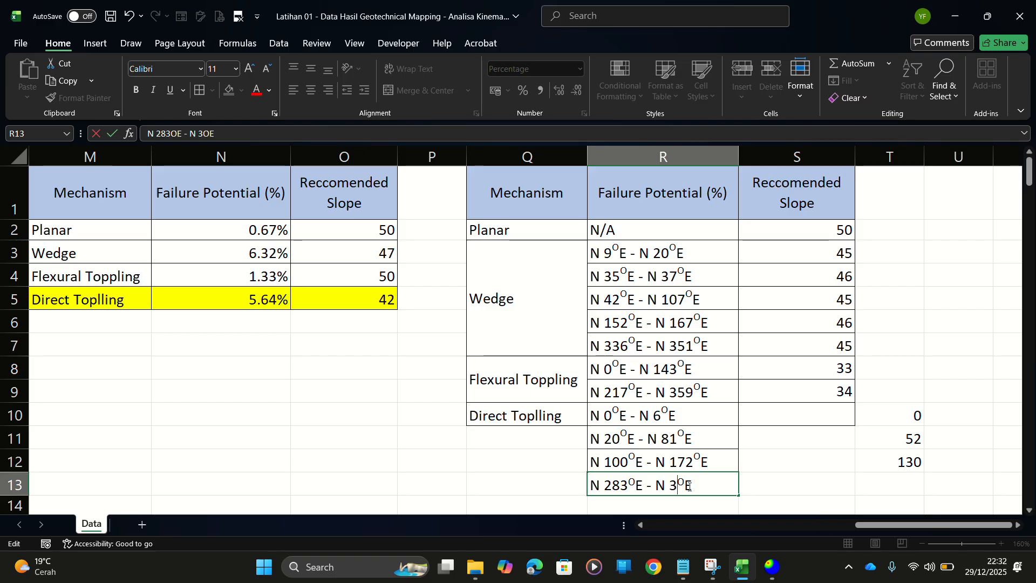
{"action": "type", "text": "59"}
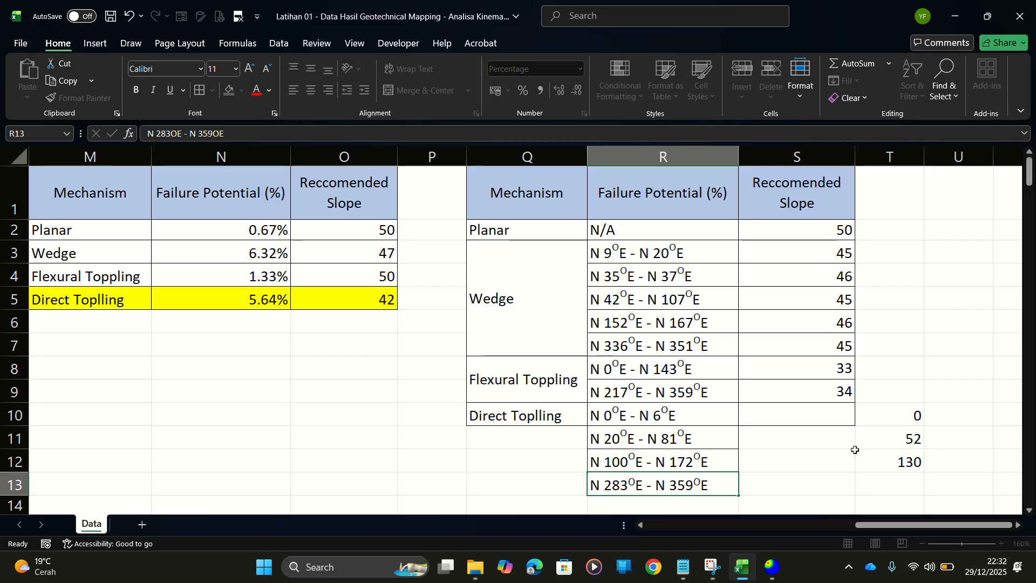
{"action": "left_click", "coordinate": [850, 458]}
{"action": "scroll", "coordinate": [847, 443], "scroll_direction": "down", "scroll_amount": 2}
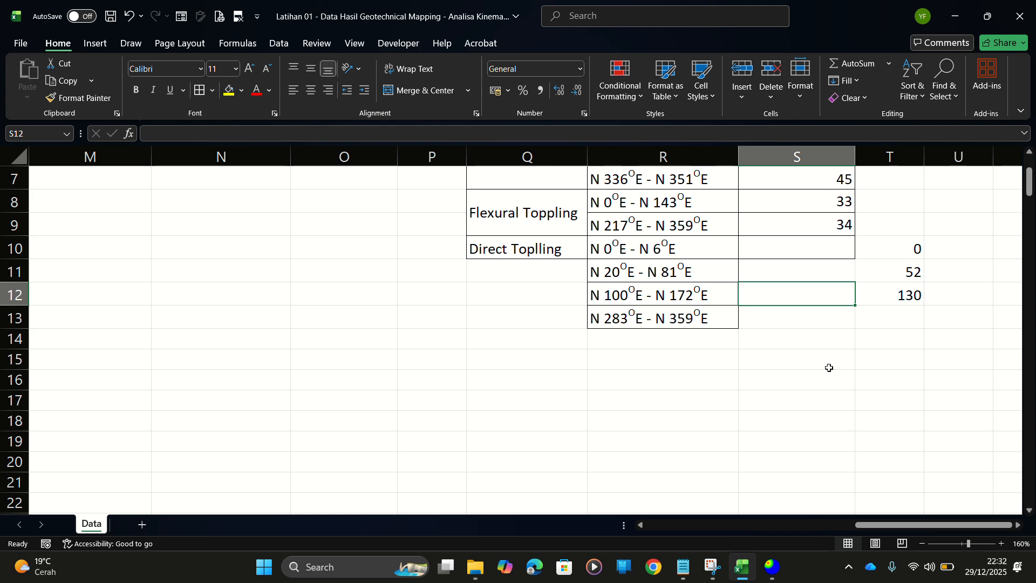
Switch to Dips and examine the Direct Toppling curve for the slope dip direction at the fourth interval's peak
{"action": "key", "text": "alt+Tab"}
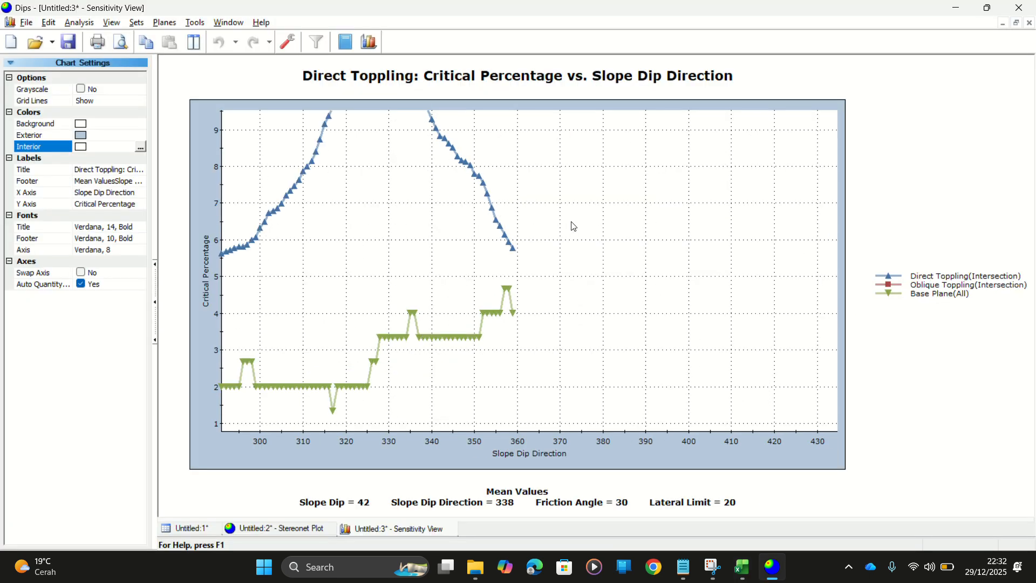
{"action": "scroll", "coordinate": [452, 167], "scroll_direction": "up", "scroll_amount": 3}
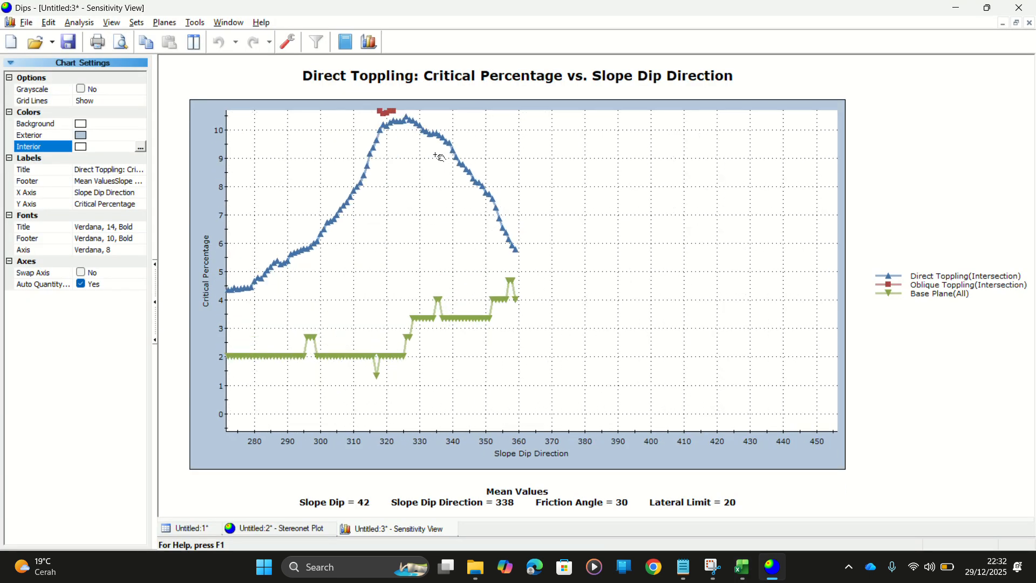
{"action": "left_click_drag", "start_coordinate": [417, 123], "coordinate": [434, 259]}
{"action": "scroll", "coordinate": [397, 243], "scroll_direction": "up", "scroll_amount": 3}
{"action": "scroll", "coordinate": [397, 247], "scroll_direction": "up", "scroll_amount": 5}
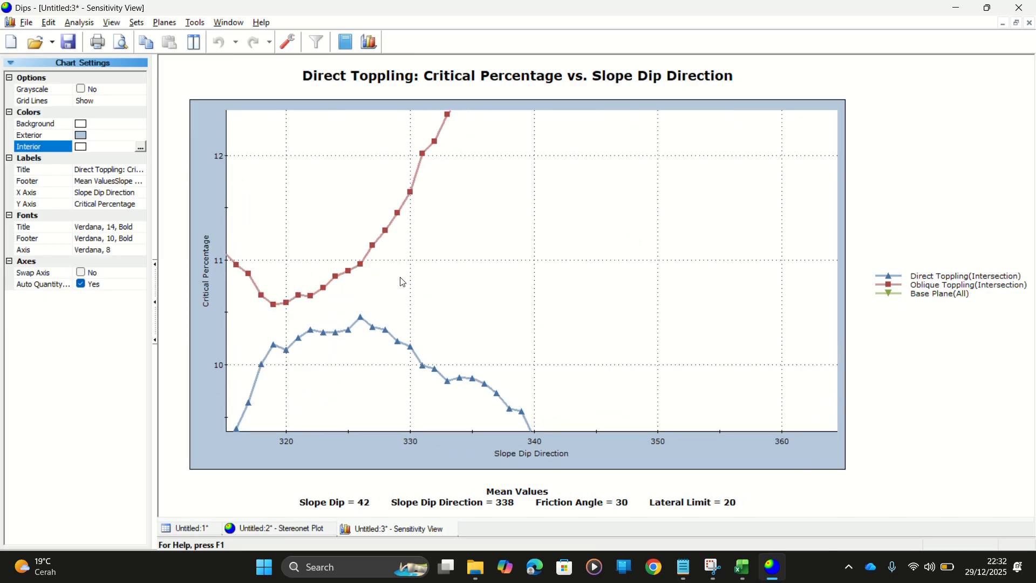
{"action": "left_click_drag", "start_coordinate": [303, 327], "coordinate": [606, 310]}
{"action": "scroll", "coordinate": [566, 316], "scroll_direction": "up", "scroll_amount": 3}
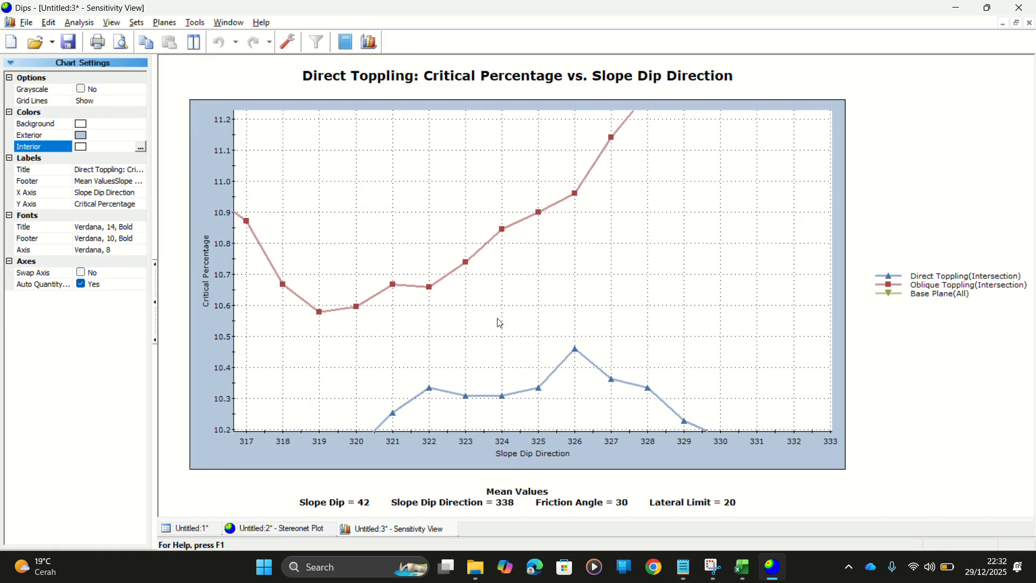
{"action": "mouse_move", "coordinate": [585, 369]}
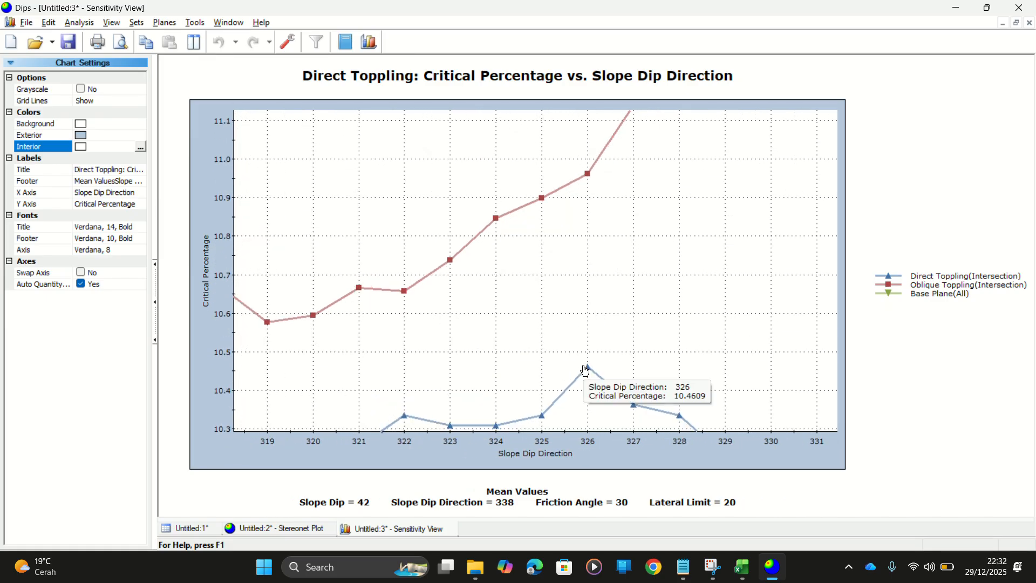
Return to Excel and enter 326 in cell T13 as the fourth interval's slope dip direction
{"action": "key", "text": "alt+Tab"}
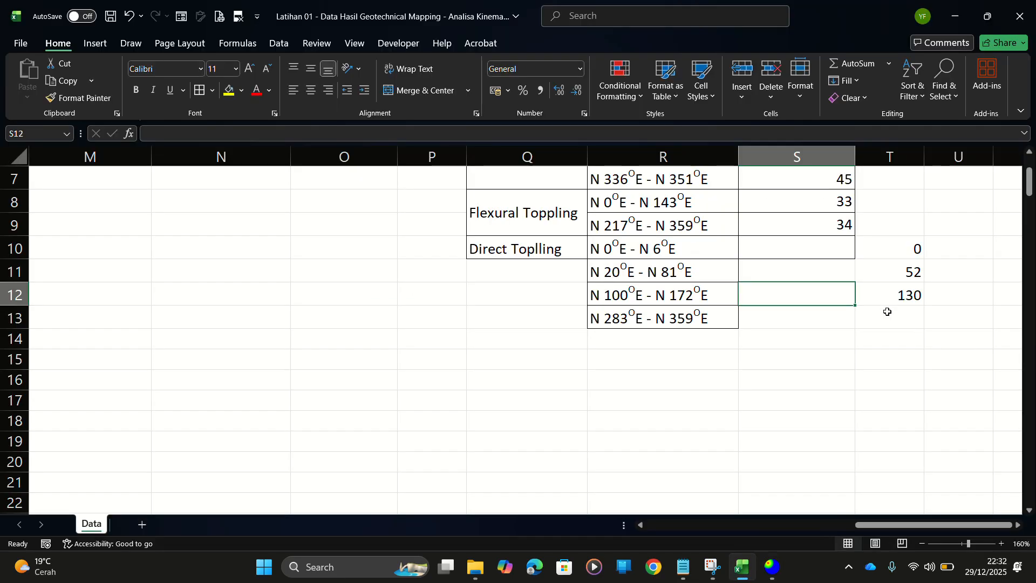
{"action": "left_click", "coordinate": [886, 312]}
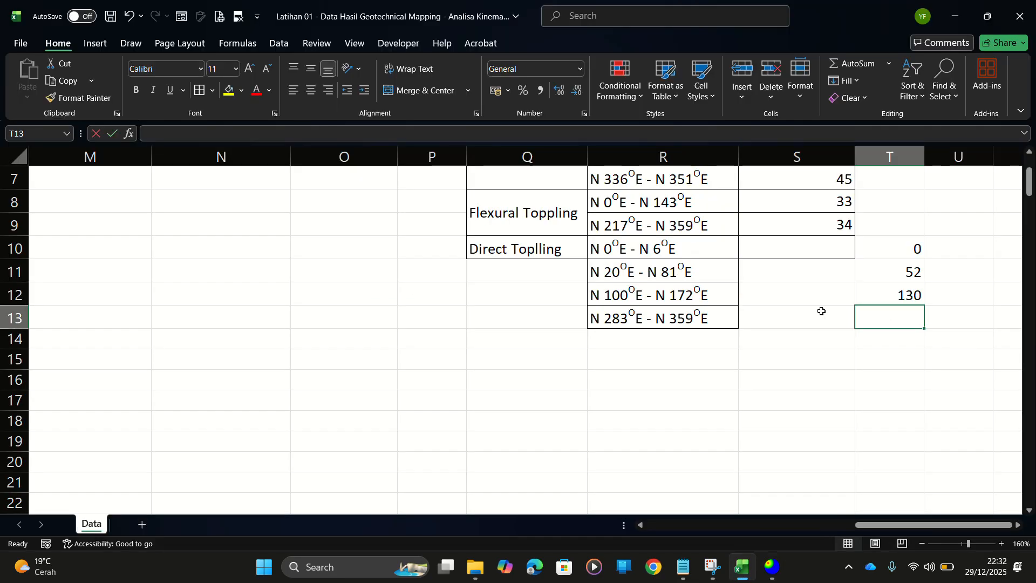
{"action": "type", "text": "326"}
{"action": "key", "text": "Return"}
{"action": "left_click", "coordinate": [823, 295]}
{"action": "left_click", "coordinate": [794, 279]}
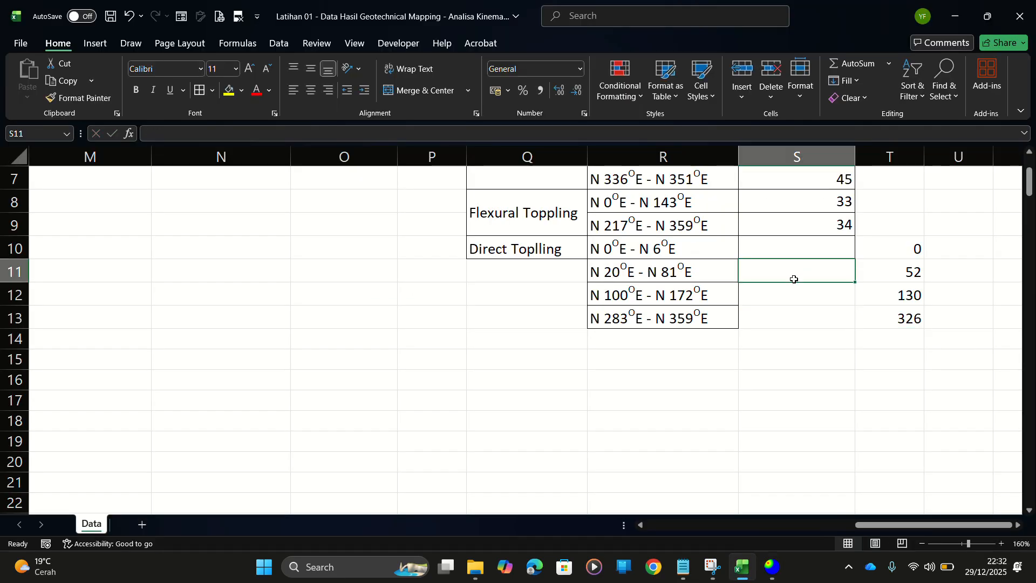
{"action": "key", "text": "Left"}
Switch to Dips and close the slope dip direction sensitivity chart to return to the stereonet plot
{"action": "key", "text": "alt+Tab"}
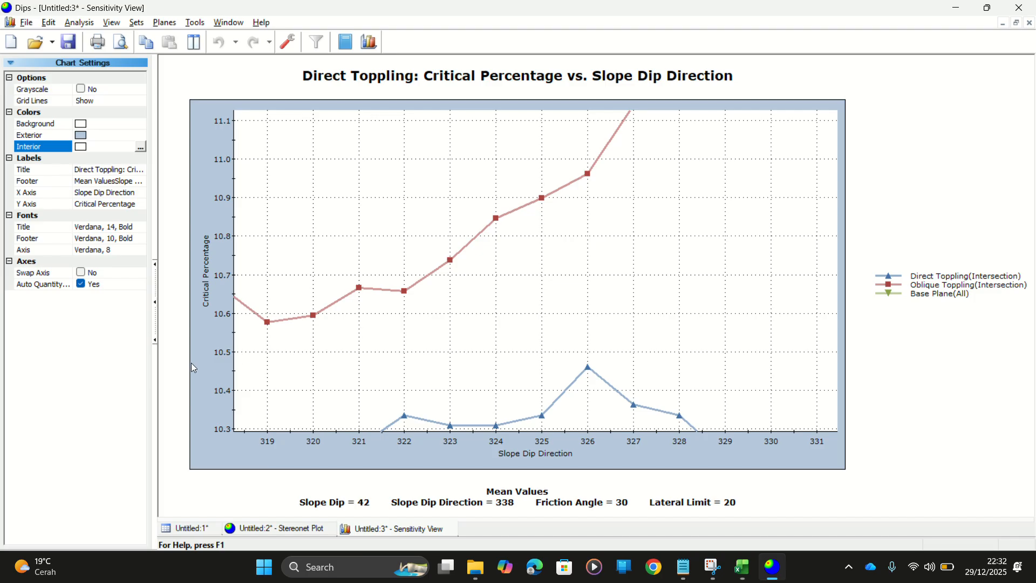
{"action": "left_click", "coordinate": [452, 529]}
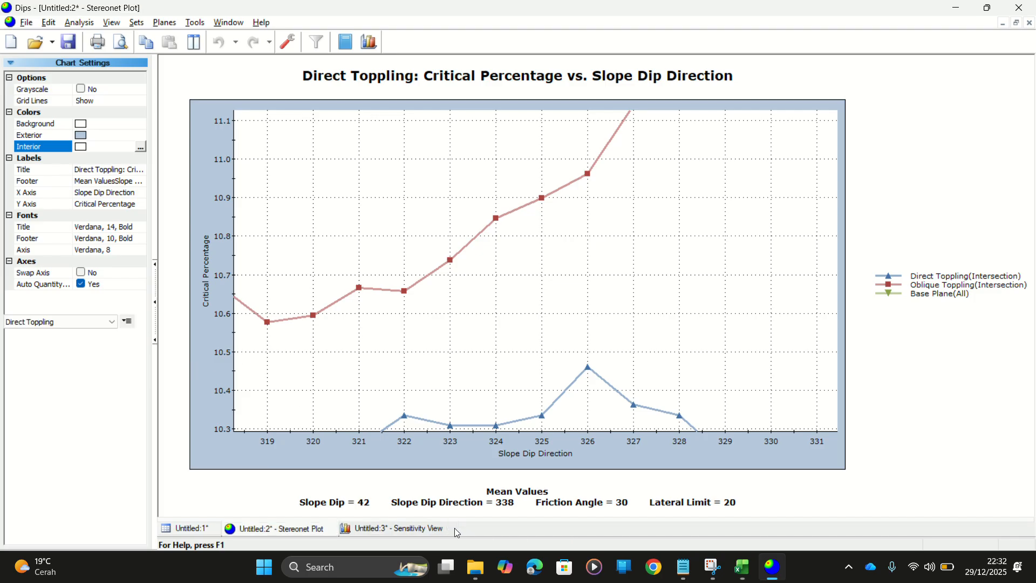
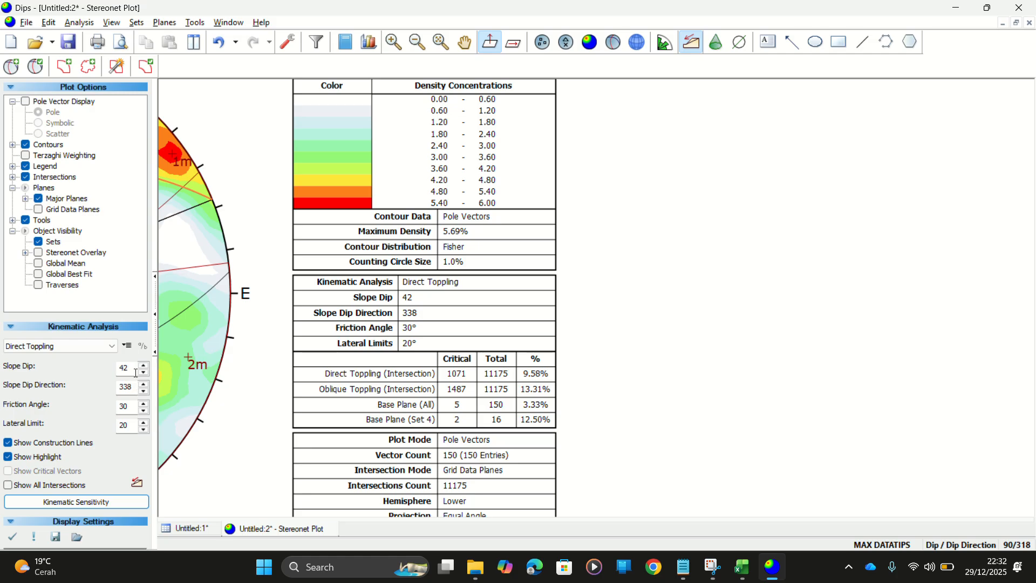
{"action": "left_click", "coordinate": [123, 499]}
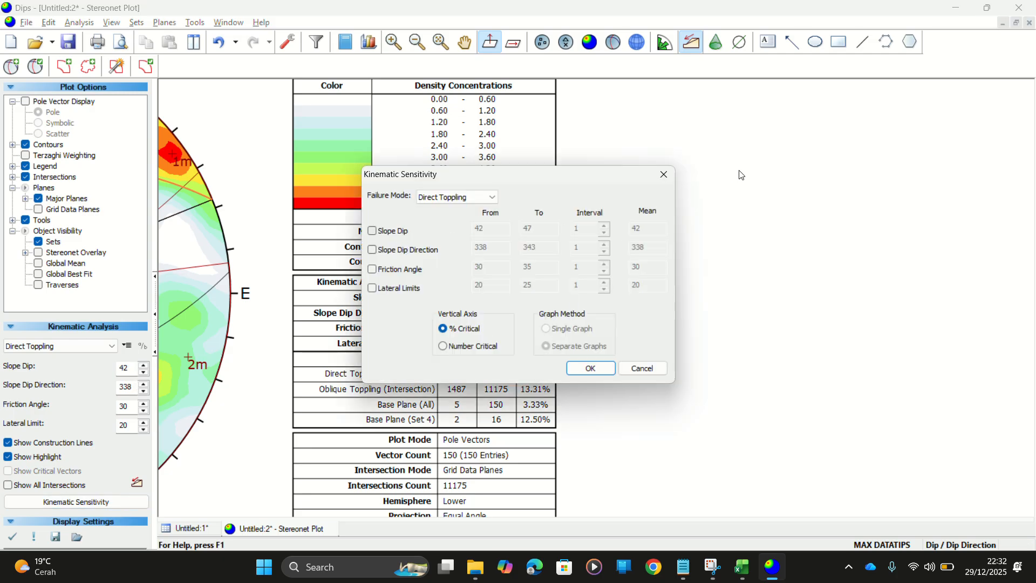
{"action": "left_click", "coordinate": [664, 174]}
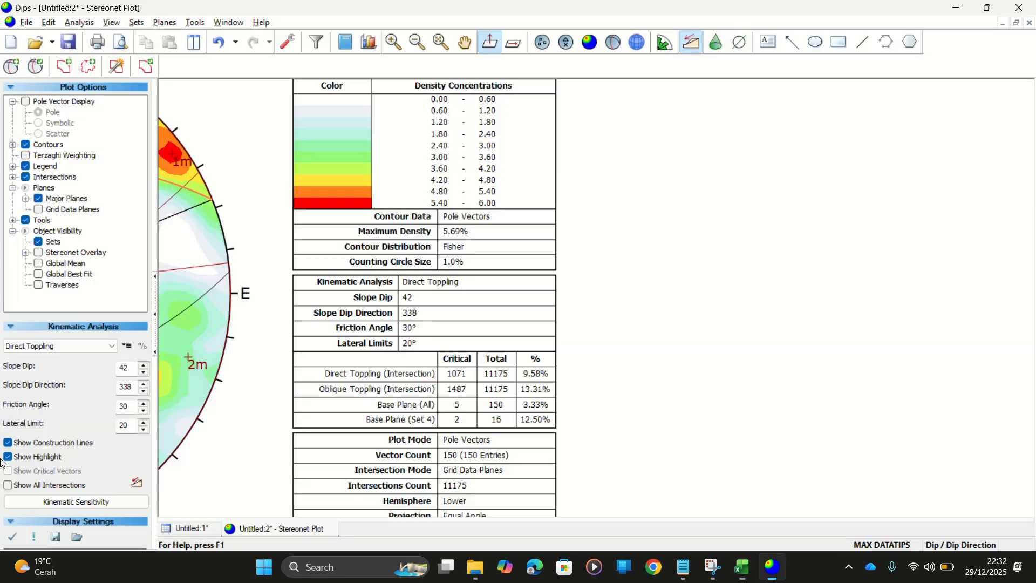
Set the slope dip direction of the Direct Toppling kinematic analysis to 0
{"action": "double_click", "coordinate": [134, 387]}
{"action": "type", "text": "0"}
{"action": "key", "text": "alt+Tab"}
{"action": "key", "text": "alt+Tab"}
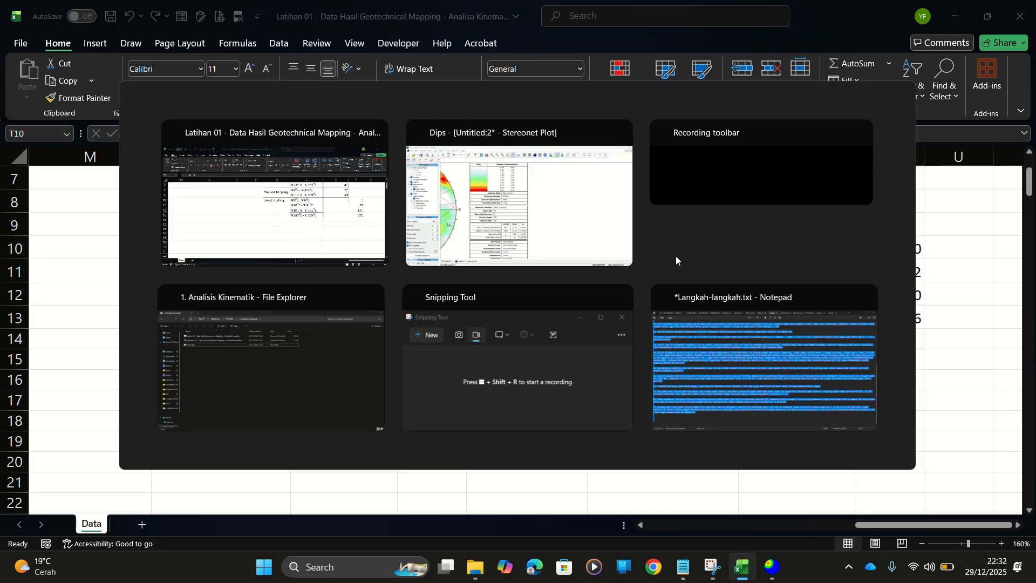
{"action": "left_click", "coordinate": [76, 502]}
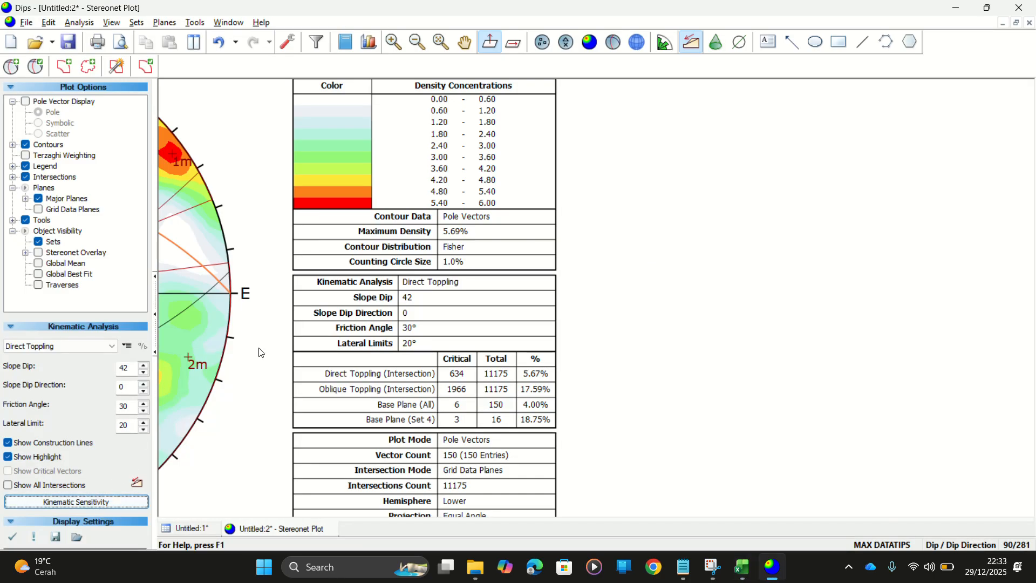
Run the Direct Toppling kinematic sensitivity analysis on slope dip from 0 to 47
{"action": "left_click", "coordinate": [102, 502]}
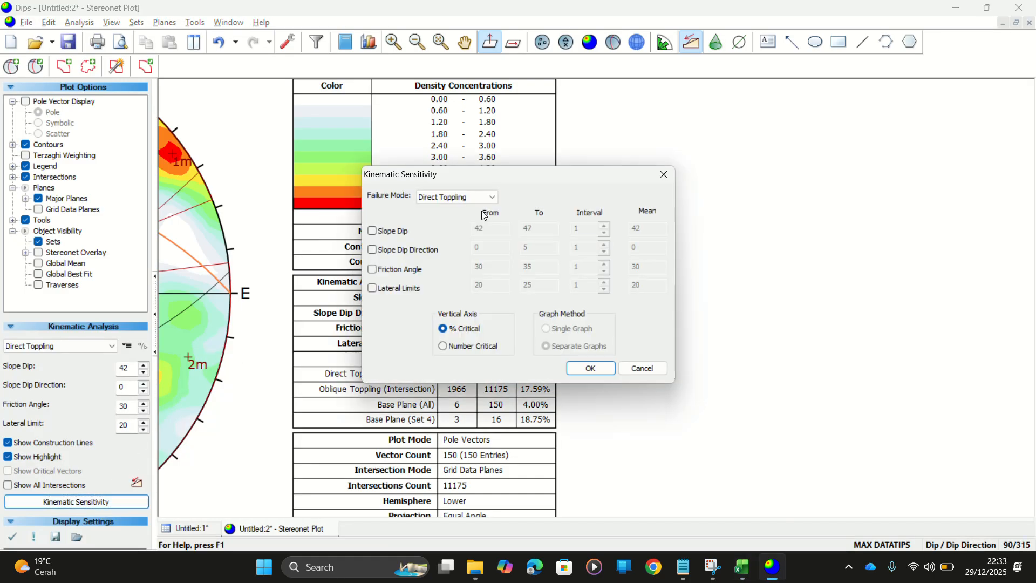
{"action": "left_click", "coordinate": [382, 232]}
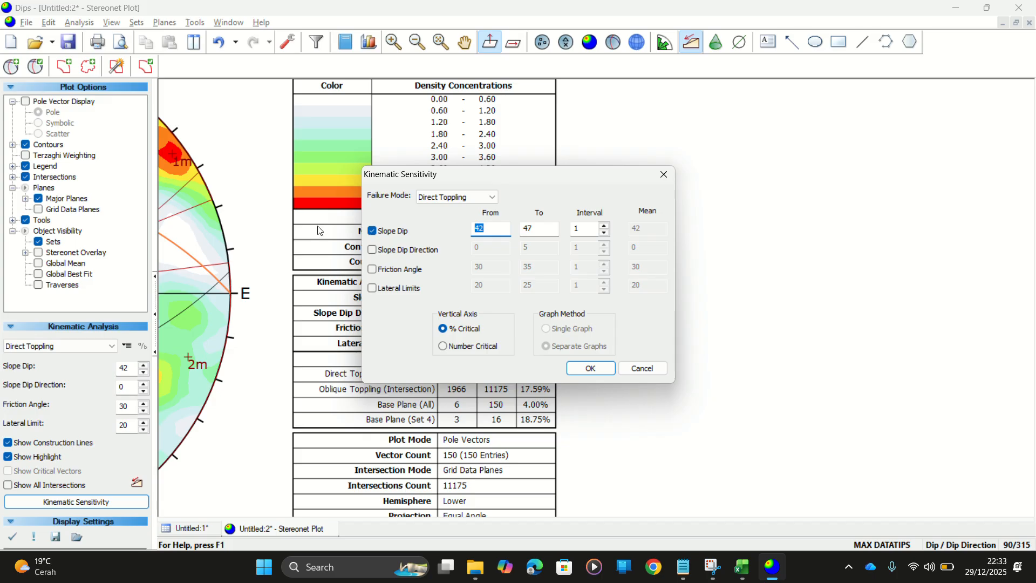
{"action": "type", "text": "0"}
{"action": "left_click", "coordinate": [591, 368]}
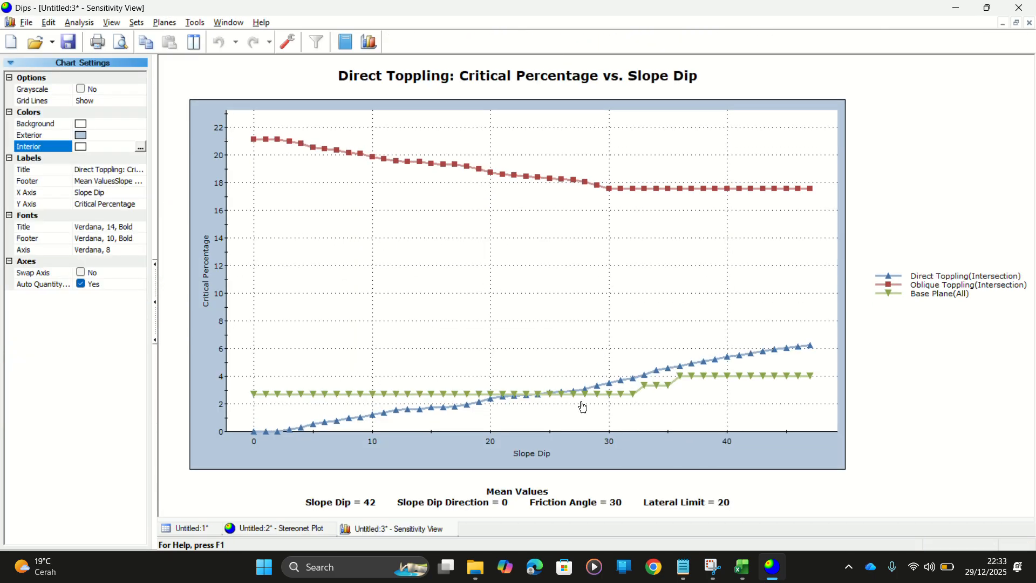
Examine the Direct Toppling curve around 5% critical percentage for the steepest acceptable slope dip at direction 0
{"action": "scroll", "coordinate": [550, 384], "scroll_direction": "up", "scroll_amount": 5}
{"action": "left_click_drag", "start_coordinate": [502, 304], "coordinate": [546, 123]}
{"action": "scroll", "coordinate": [660, 249], "scroll_direction": "down", "scroll_amount": 6}
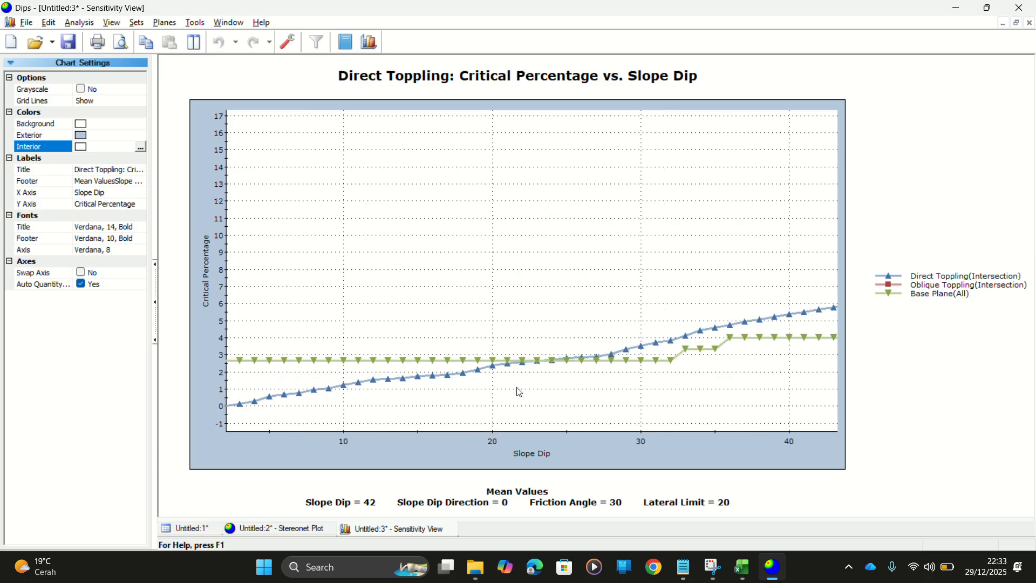
{"action": "scroll", "coordinate": [509, 388], "scroll_direction": "up", "scroll_amount": 1}
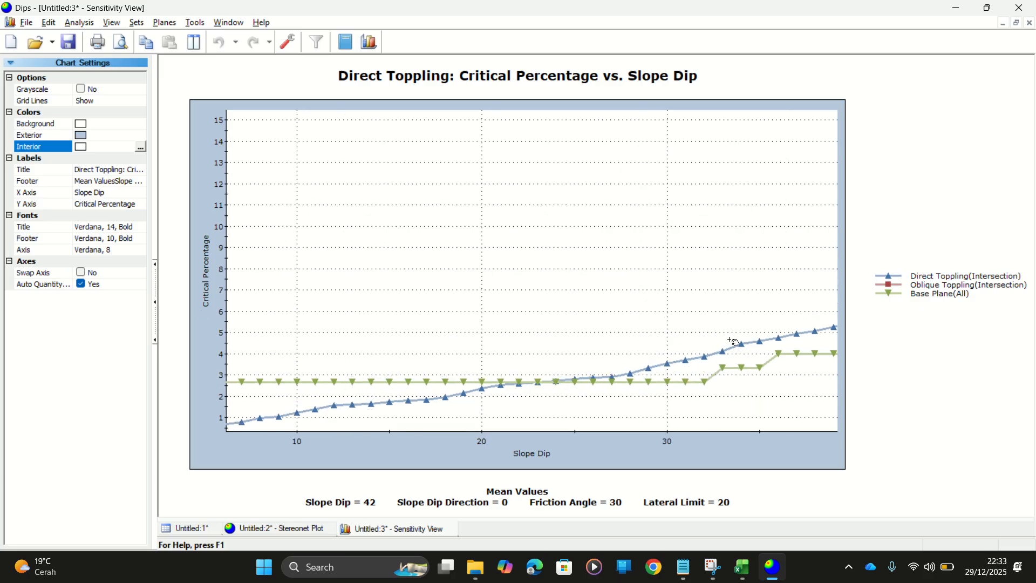
{"action": "left_click_drag", "start_coordinate": [733, 341], "coordinate": [377, 334]}
{"action": "scroll", "coordinate": [295, 278], "scroll_direction": "up", "scroll_amount": 2}
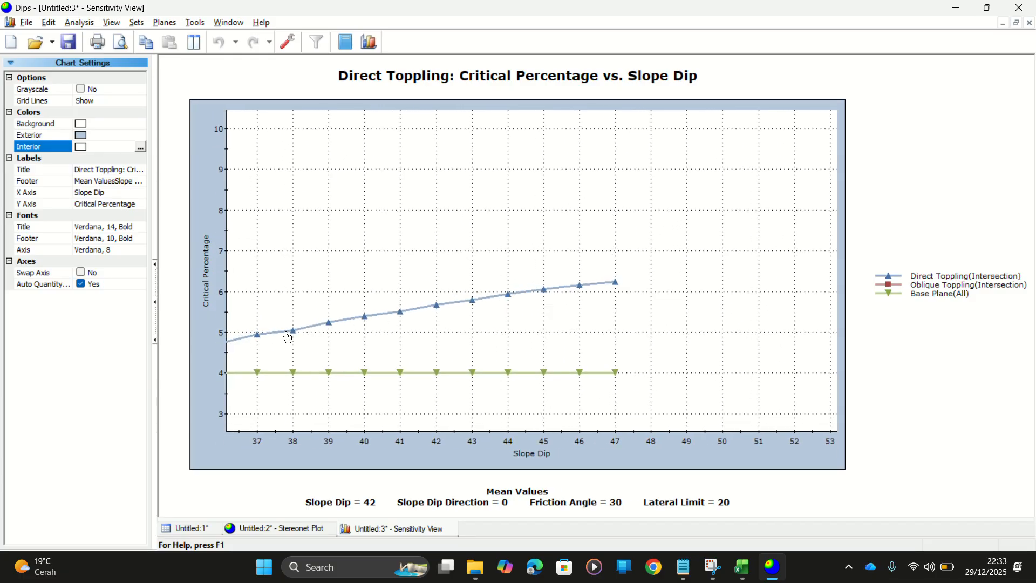
{"action": "mouse_move", "coordinate": [255, 342]}
{"action": "scroll", "coordinate": [255, 343], "scroll_direction": "up", "scroll_amount": 1}
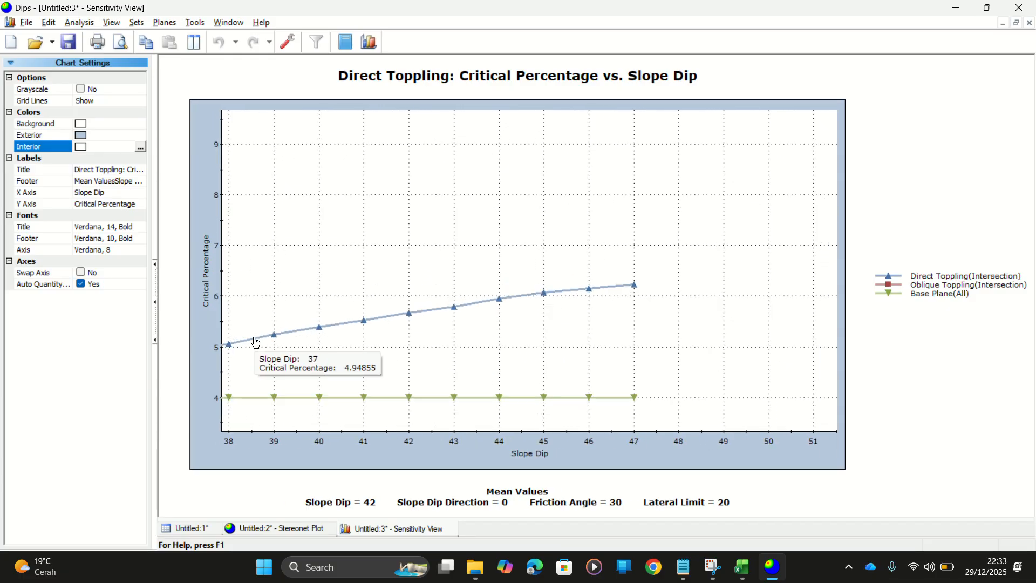
{"action": "scroll", "coordinate": [255, 340], "scroll_direction": "up", "scroll_amount": 1}
{"action": "scroll", "coordinate": [358, 171], "scroll_direction": "up", "scroll_amount": 1}
{"action": "scroll", "coordinate": [324, 330], "scroll_direction": "up", "scroll_amount": 1}
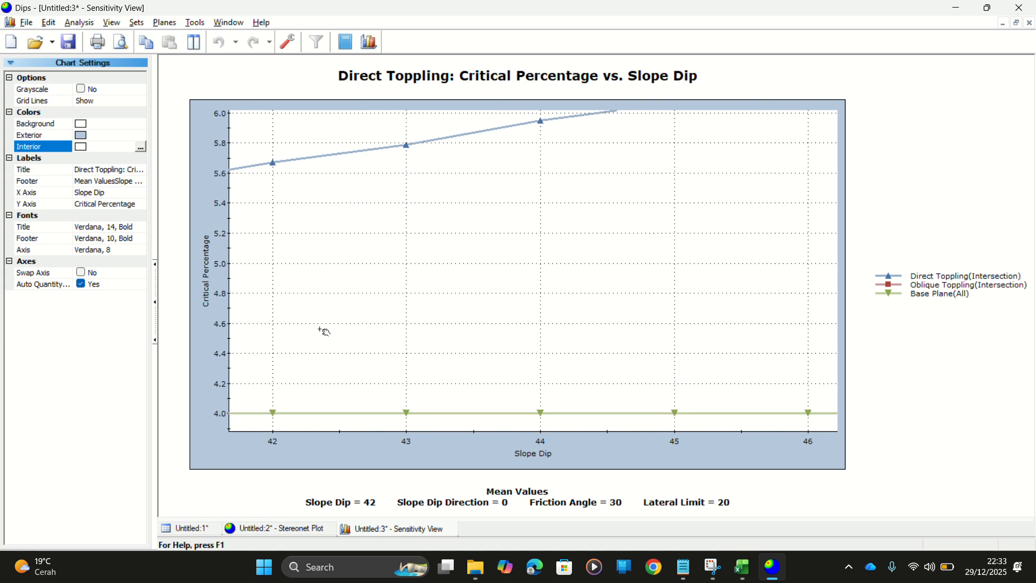
{"action": "scroll", "coordinate": [574, 230], "scroll_direction": "up", "scroll_amount": 1}
{"action": "left_click_drag", "start_coordinate": [575, 231], "coordinate": [819, 250]}
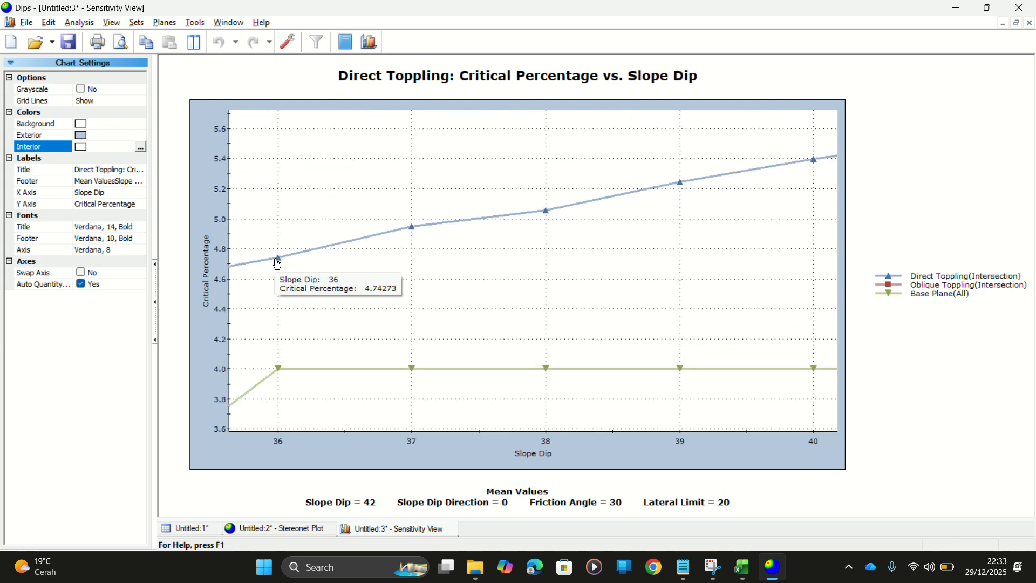
{"action": "mouse_move", "coordinate": [413, 229]}
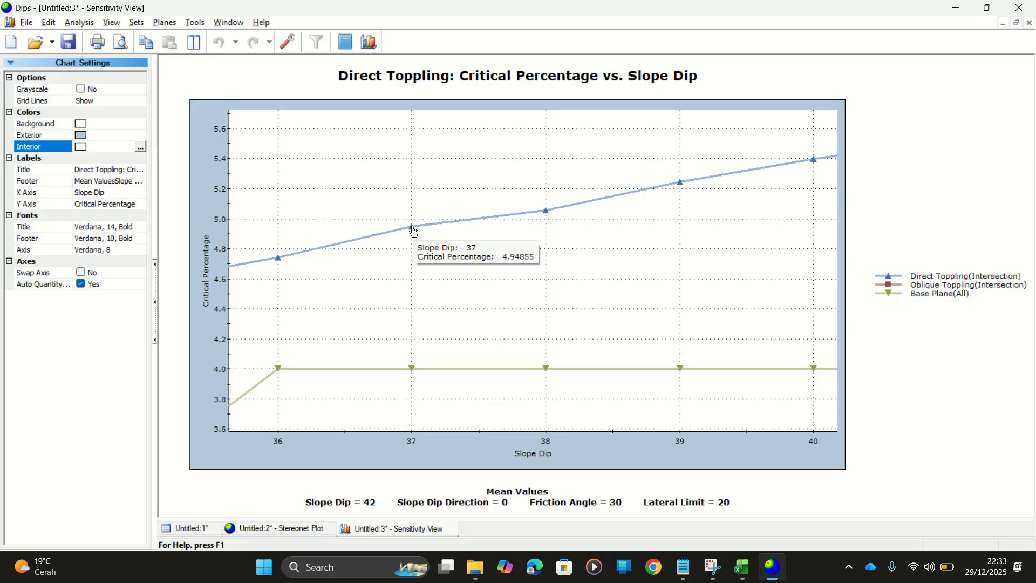
{"action": "mouse_move", "coordinate": [279, 264]}
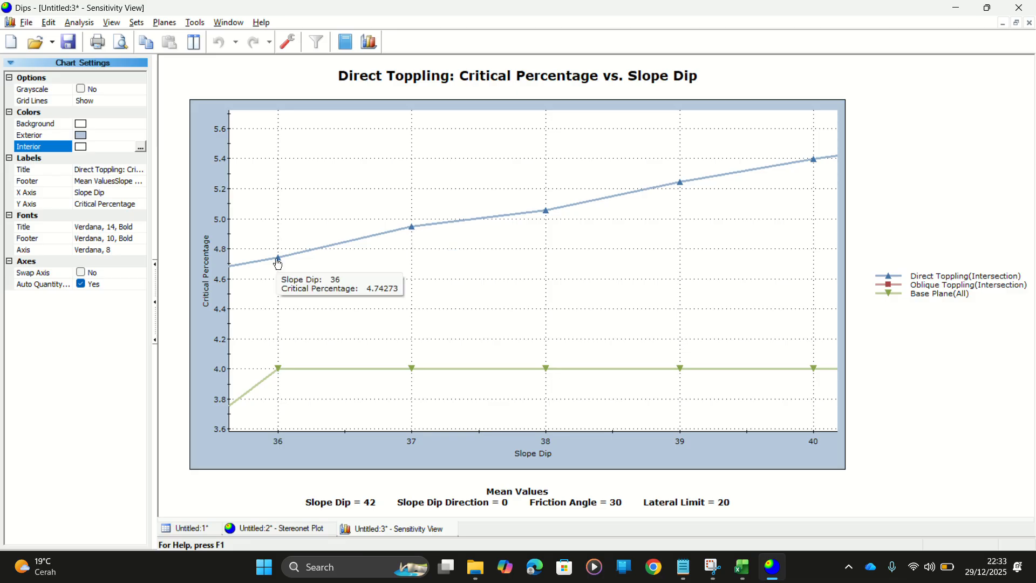
Return to Excel and enter 36 as the recommended slope in cells S11 and S10
{"action": "key", "text": "alt+Tab"}
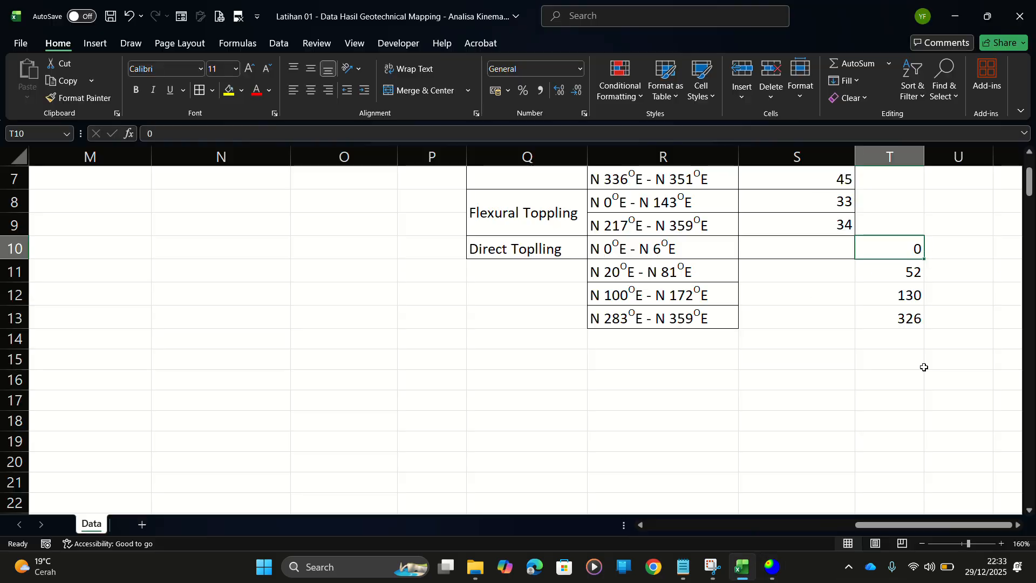
{"action": "left_click", "coordinate": [790, 268]}
{"action": "type", "text": "36"}
{"action": "key", "text": "Return"}
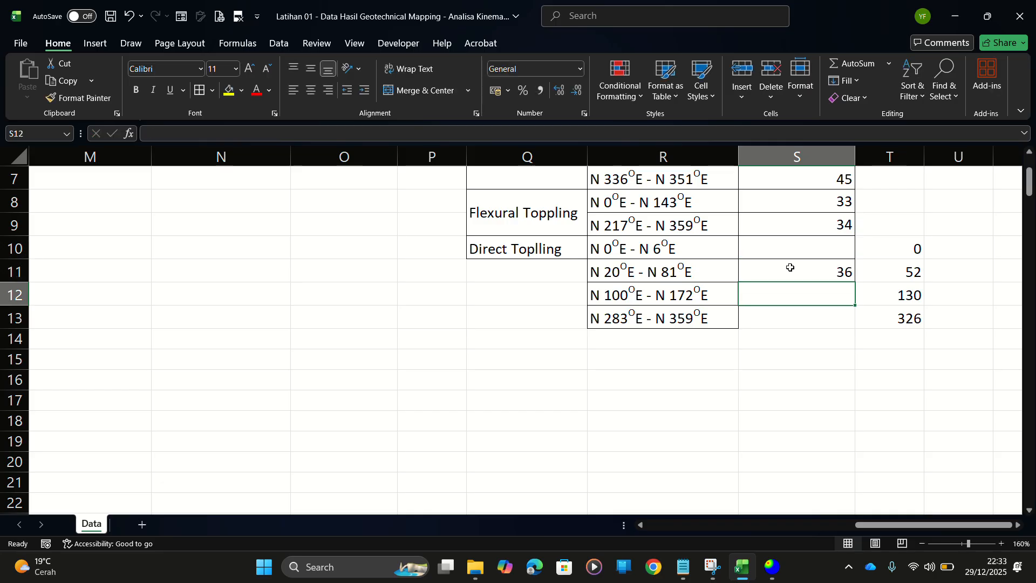
{"action": "key", "text": "Up"}
{"action": "key", "text": "Up"}
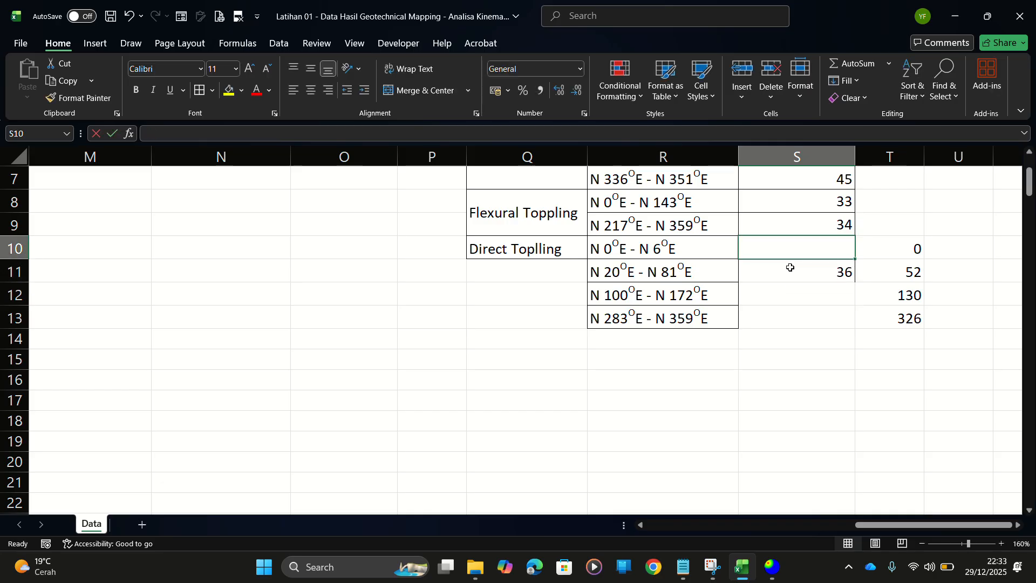
{"action": "type", "text": "36"}
{"action": "key", "text": "Return"}
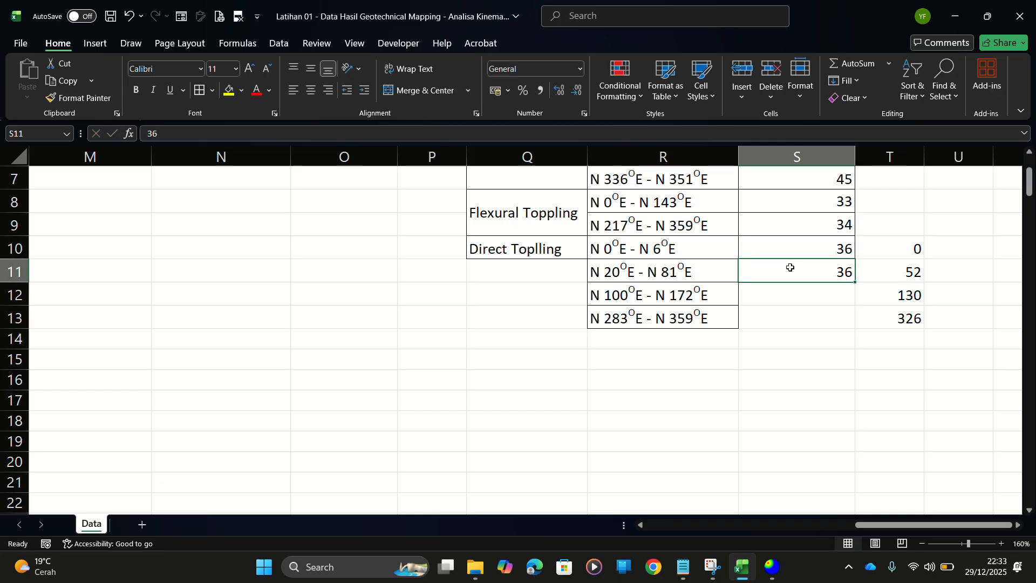
Clear the misplaced recommended slope from cell S11, leaving it empty for the N 20°E - N 81°E interval
{"action": "key", "text": "Delete"}
{"action": "key", "text": "Down"}
{"action": "key", "text": "Down"}
{"action": "left_click", "coordinate": [728, 269]}
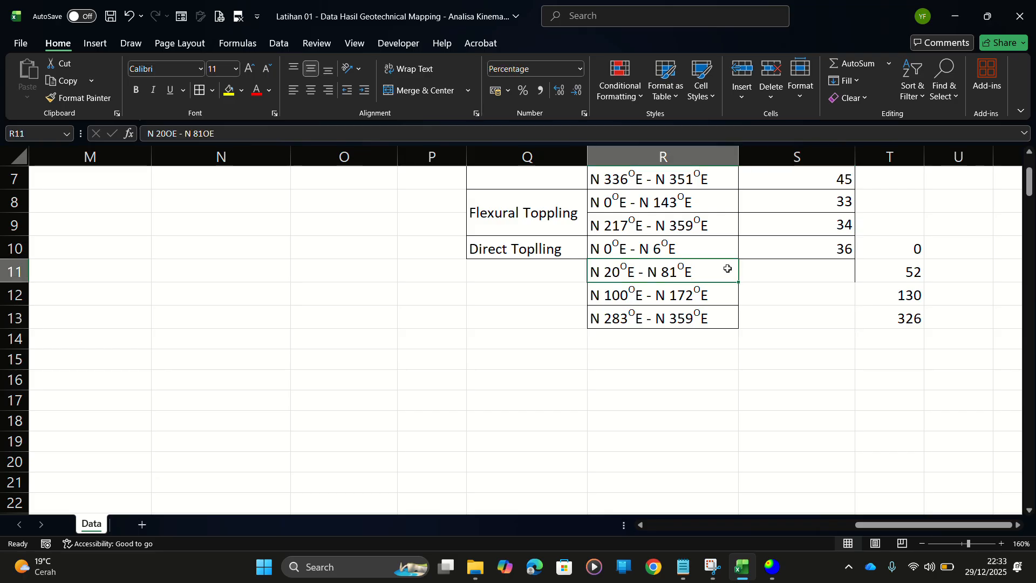
{"action": "left_click", "coordinate": [801, 266]}
Switch to Dips, close the sensitivity chart and set the Direct Toppling slope dip direction to 52
{"action": "key", "text": "alt+Tab"}
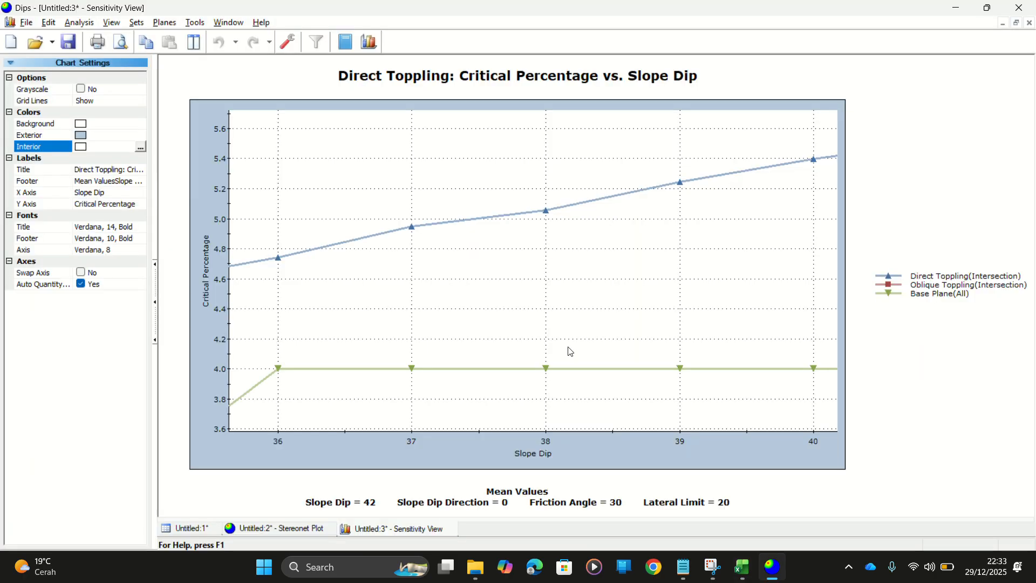
{"action": "left_click", "coordinate": [452, 528]}
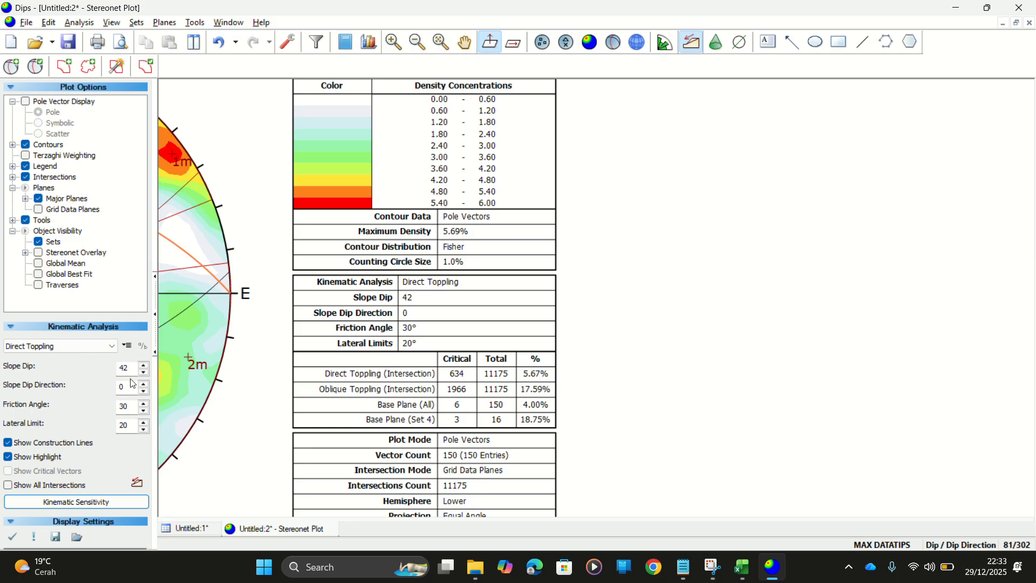
{"action": "key", "text": "Tab"}
{"action": "type", "text": "52"}
{"action": "key", "text": "Return"}
Run the Direct Toppling kinematic sensitivity analysis at direction 52 on slope dip only, from 0 to 40
{"action": "left_click", "coordinate": [76, 502]}
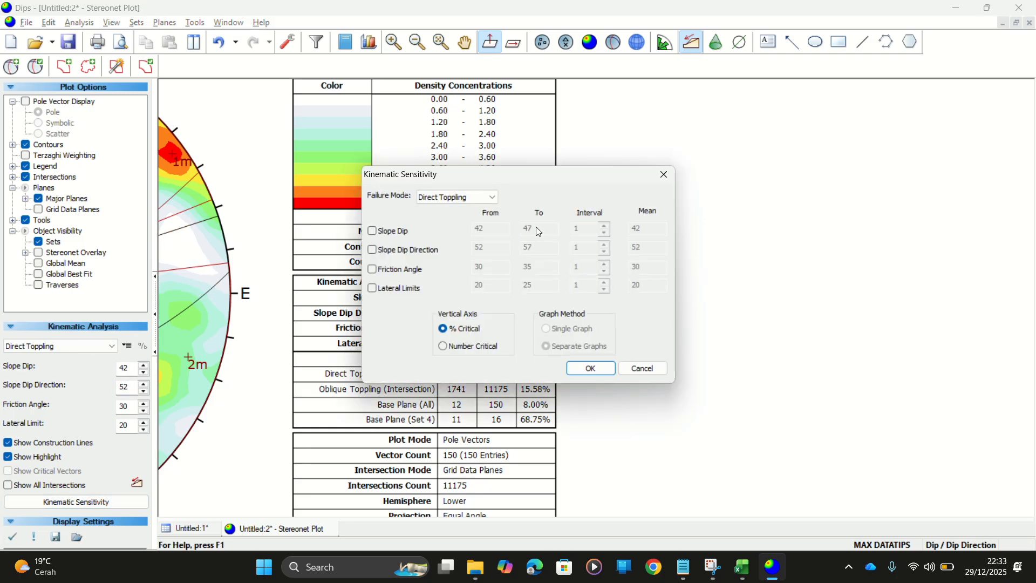
{"action": "left_click", "coordinate": [391, 246]}
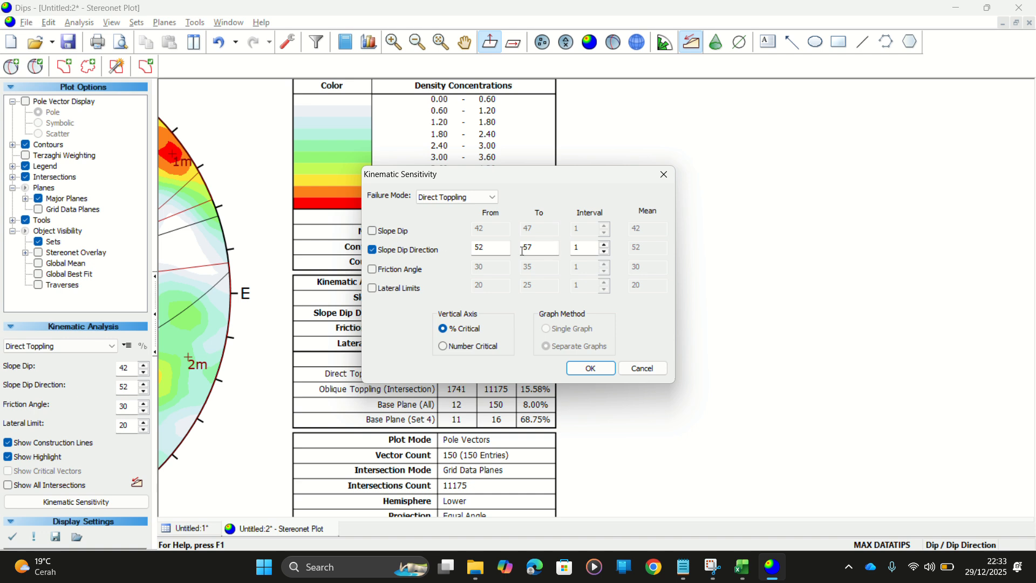
{"action": "left_click", "coordinate": [404, 232]}
{"action": "left_click", "coordinate": [438, 252]}
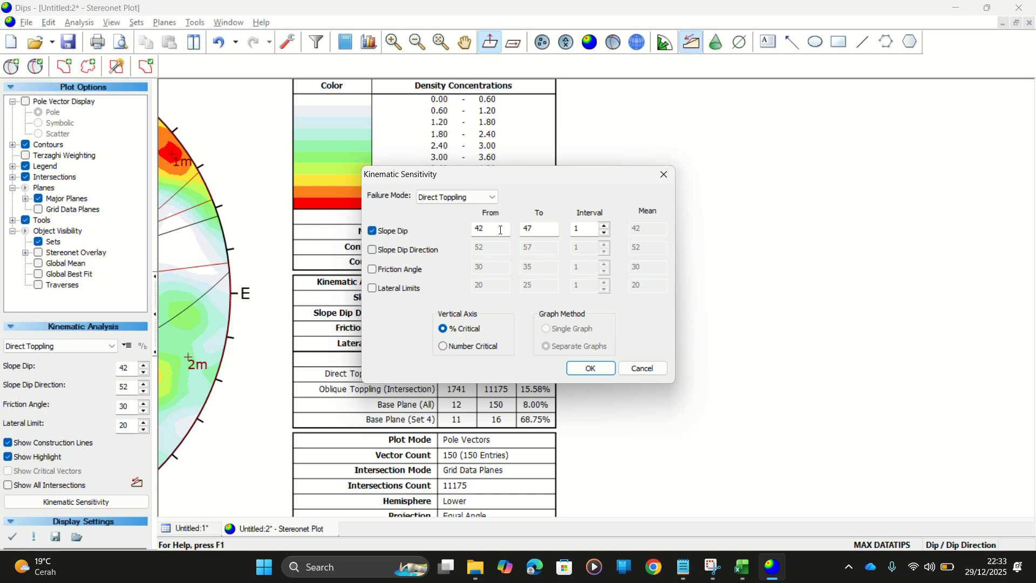
{"action": "type", "text": "0"}
{"action": "double_click", "coordinate": [541, 229]}
{"action": "type", "text": "40"}
{"action": "key", "text": "Return"}
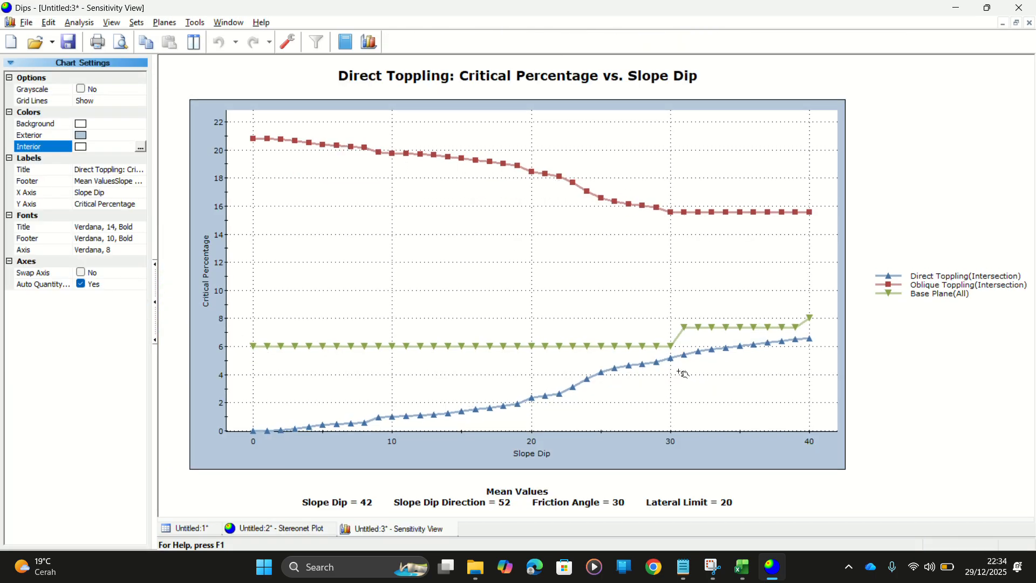
Examine the Direct Toppling curve around 5% critical percentage for the steepest acceptable slope dip at direction 52
{"action": "left_click_drag", "start_coordinate": [679, 372], "coordinate": [715, 187]}
{"action": "scroll", "coordinate": [514, 192], "scroll_direction": "up", "scroll_amount": 5}
{"action": "left_click_drag", "start_coordinate": [615, 167], "coordinate": [390, 429]}
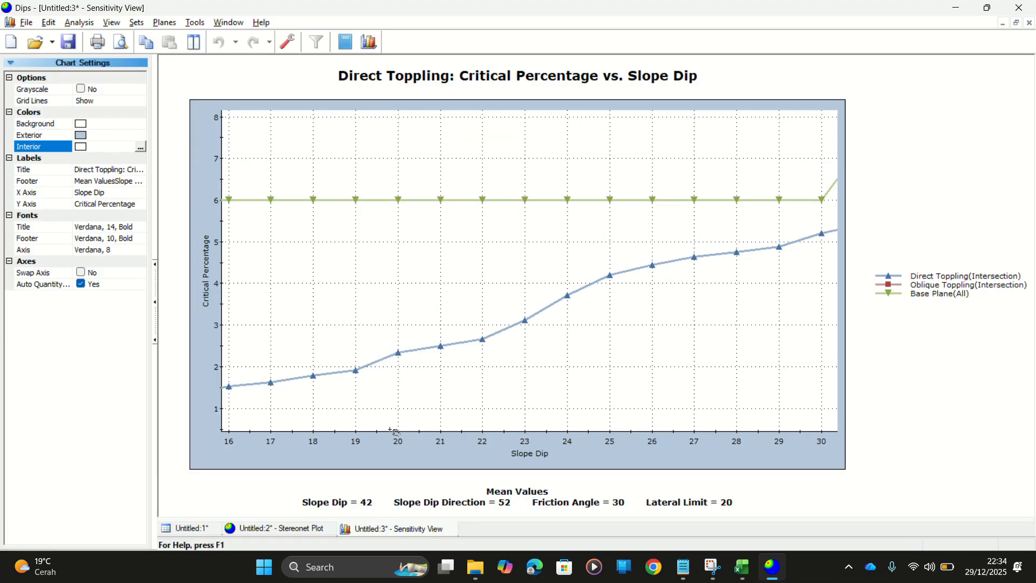
{"action": "left_click_drag", "start_coordinate": [629, 312], "coordinate": [286, 310]}
{"action": "scroll", "coordinate": [380, 266], "scroll_direction": "up", "scroll_amount": 3}
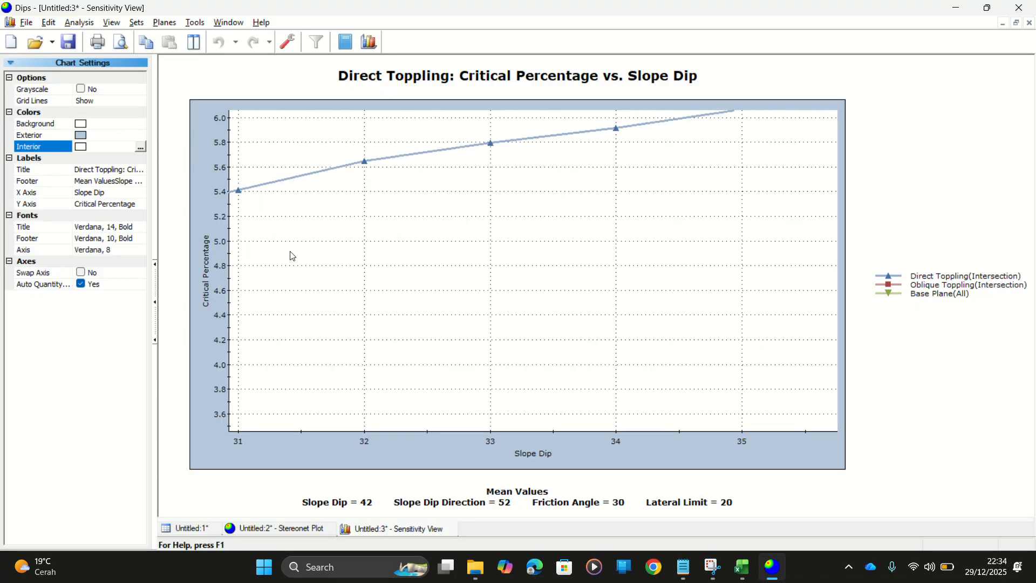
{"action": "left_click_drag", "start_coordinate": [291, 254], "coordinate": [588, 317]}
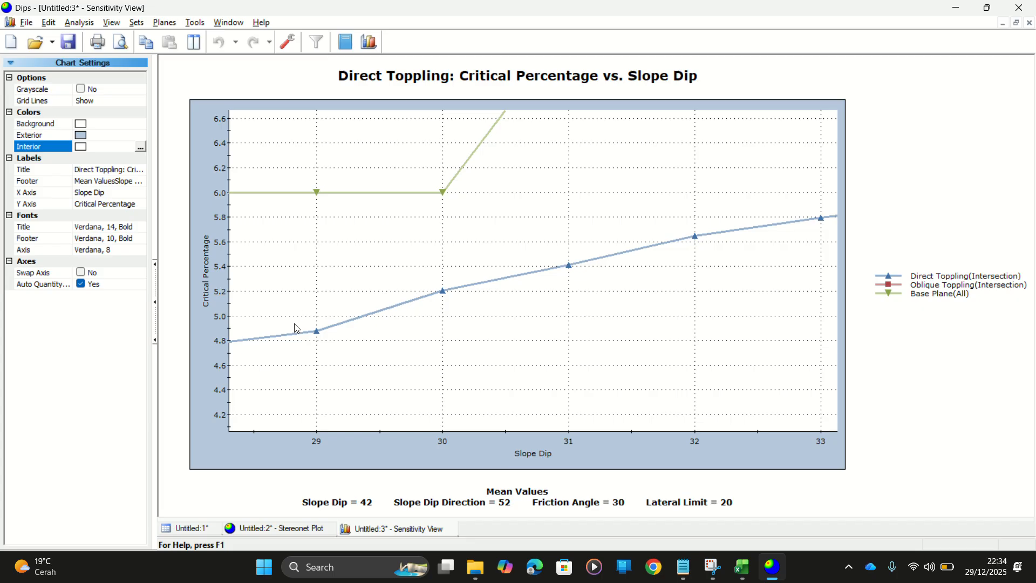
{"action": "mouse_move", "coordinate": [318, 335]}
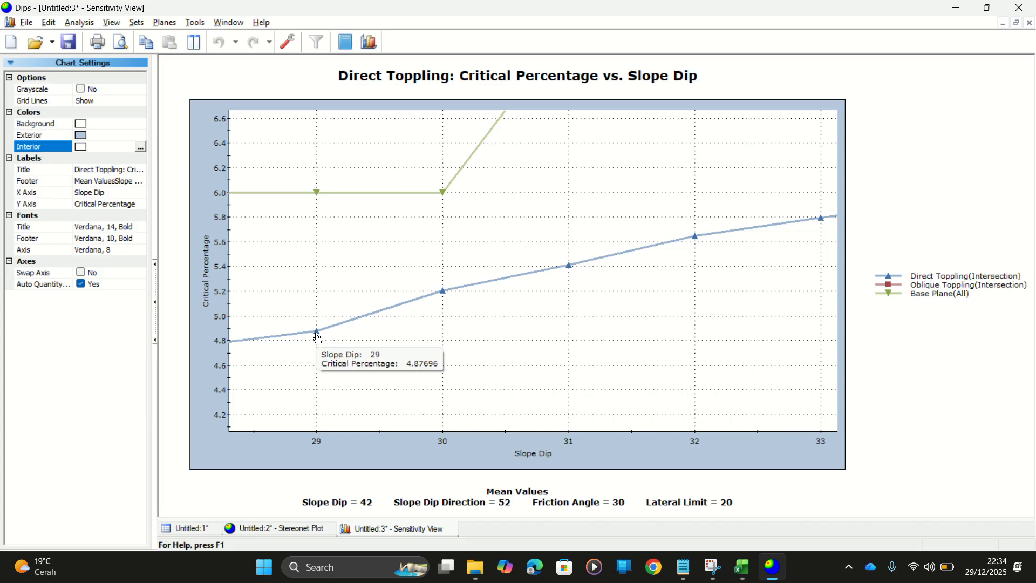
{"action": "mouse_move", "coordinate": [447, 293]}
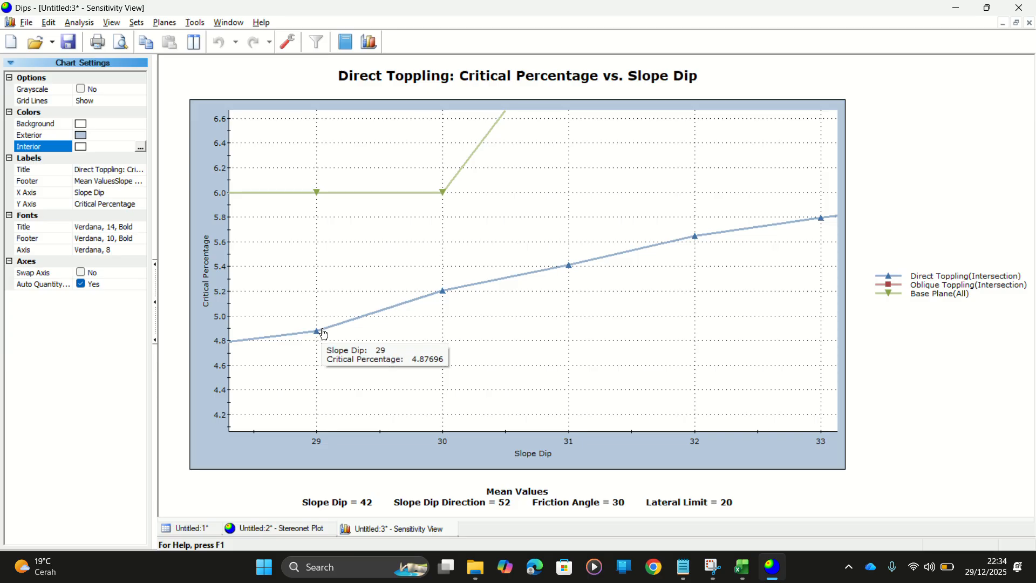
Return to Excel and enter 29 as the recommended slope in cell S11
{"action": "key", "text": "alt+Tab"}
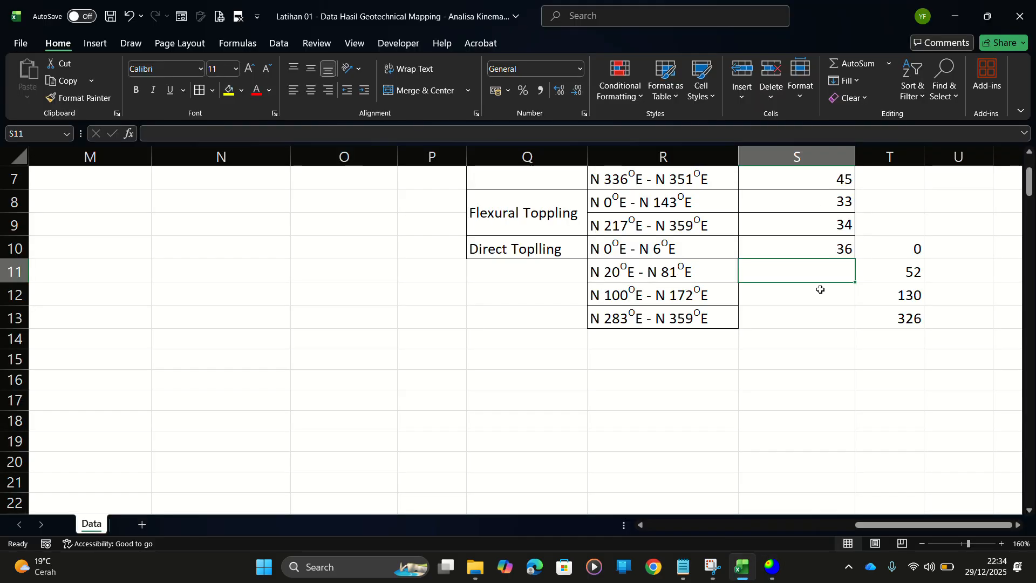
{"action": "type", "text": "29"}
{"action": "key", "text": "Return"}
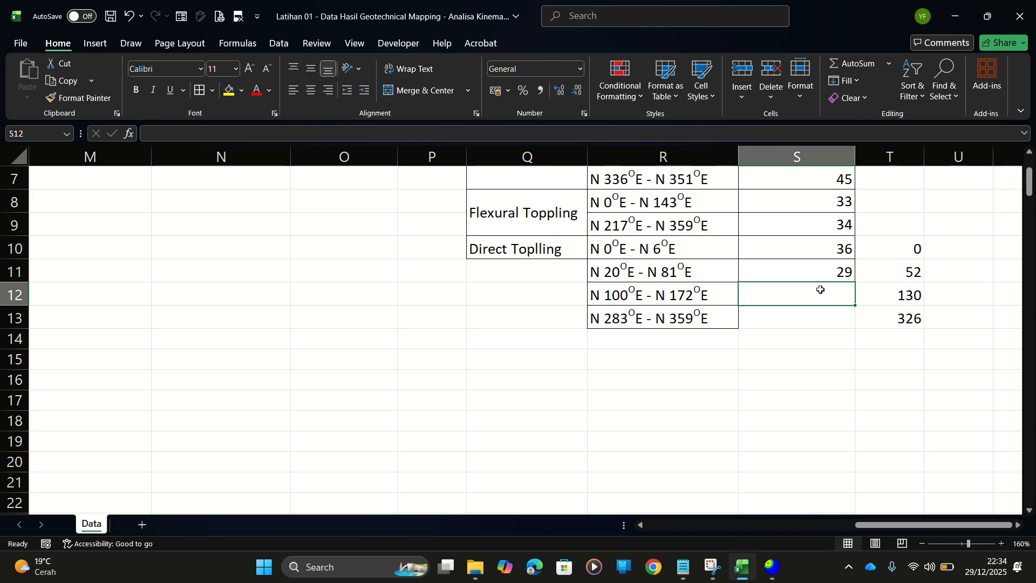
Check the next peak direction in cell T12, then close the Dips sensitivity chart and set the slope dip direction to 130
{"action": "key", "text": "alt+Tab"}
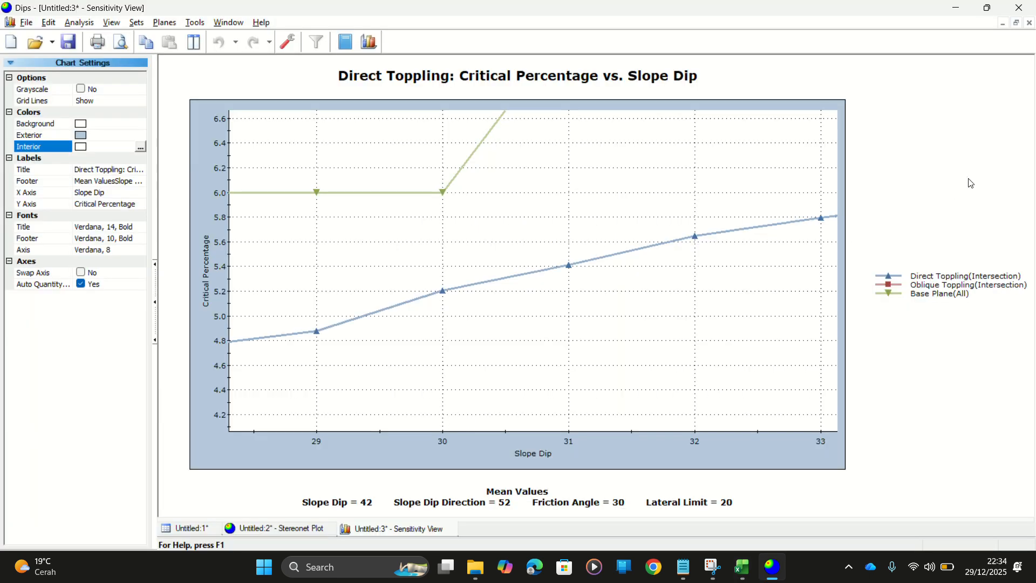
{"action": "key", "text": "alt+Tab"}
{"action": "left_click", "coordinate": [892, 293]}
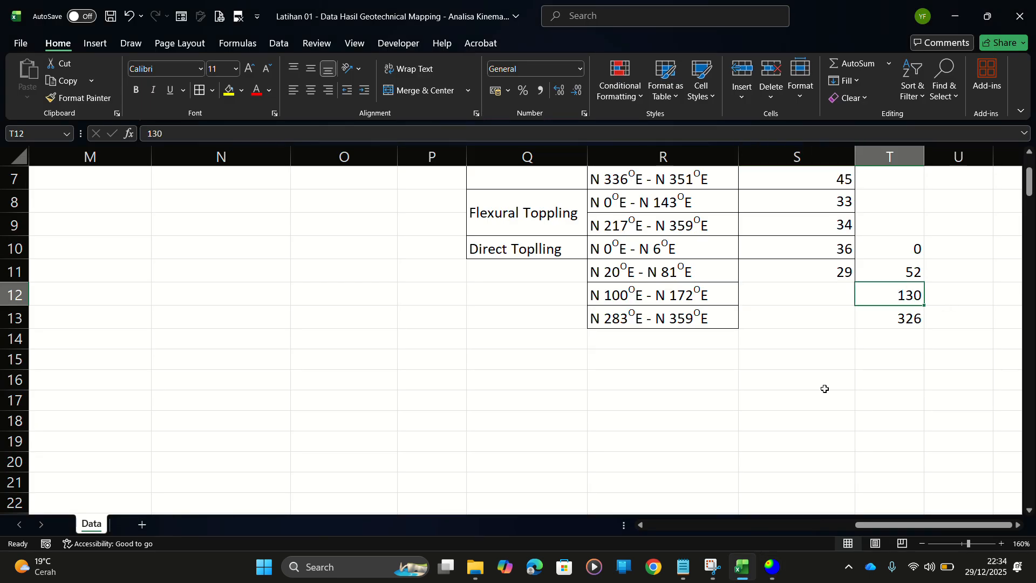
{"action": "key", "text": "alt+Tab"}
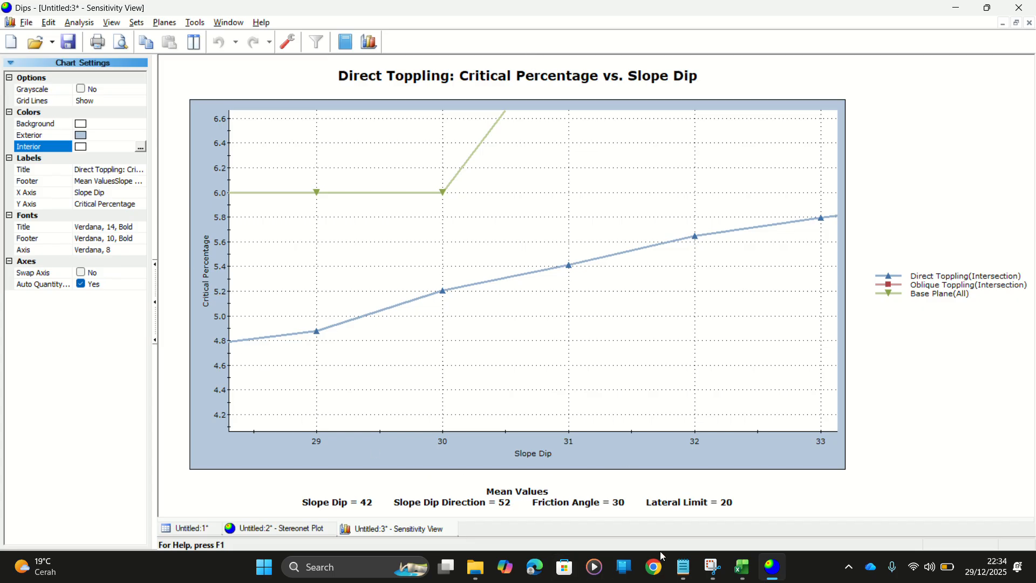
{"action": "left_click", "coordinate": [1031, 23]}
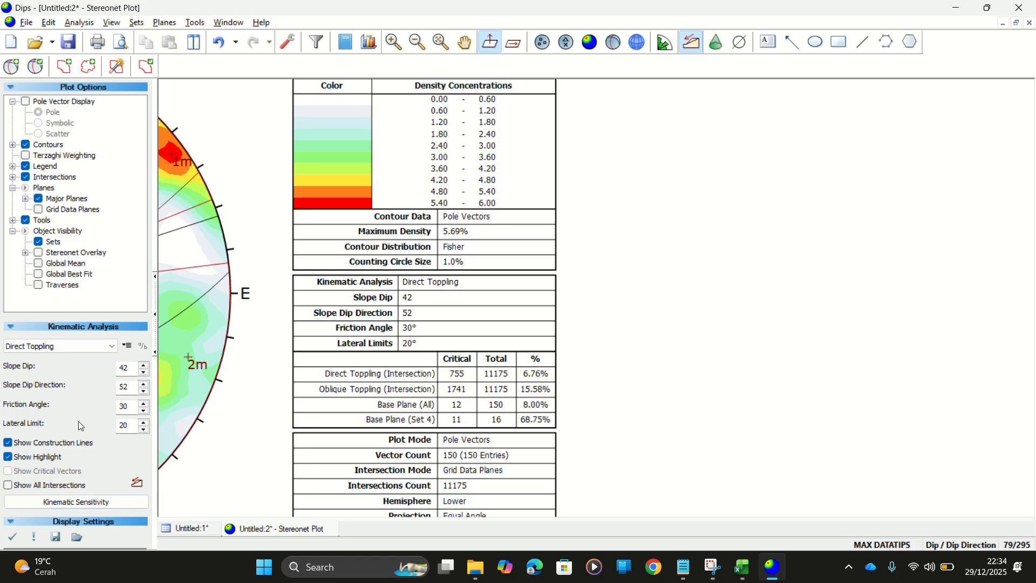
{"action": "double_click", "coordinate": [124, 387]}
{"action": "type", "text": "130"}
Run the Direct Toppling kinematic sensitivity analysis at direction 130 on slope dip from 0 to 40
{"action": "left_click", "coordinate": [54, 502]}
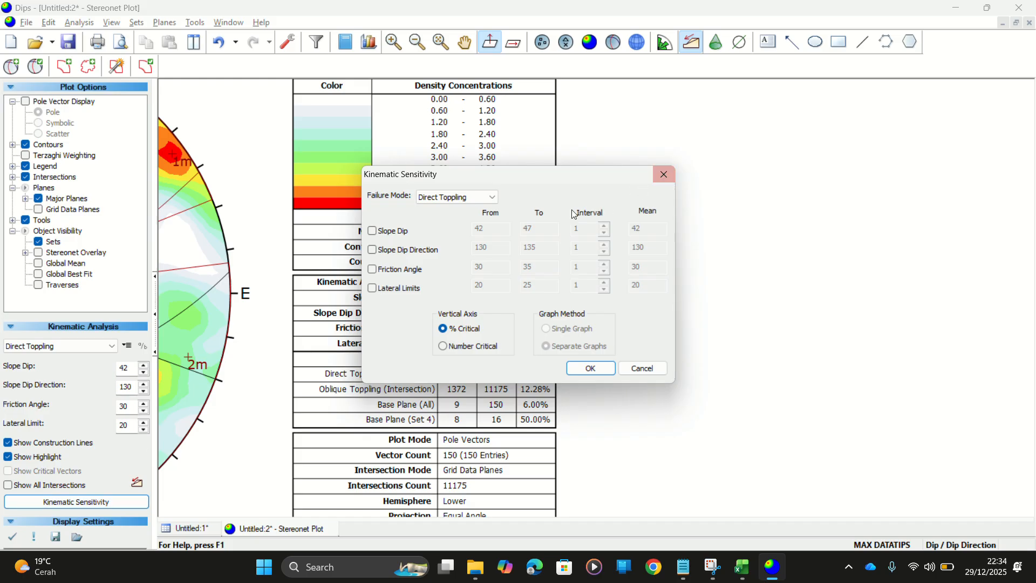
{"action": "left_click", "coordinate": [419, 233]}
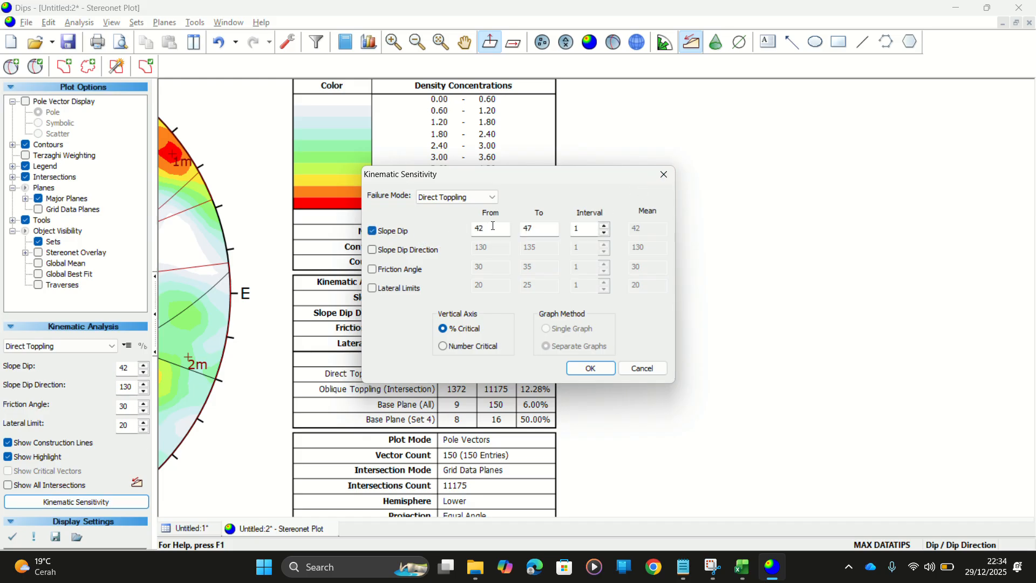
{"action": "key", "text": "Tab"}
{"action": "type", "text": "0"}
{"action": "key", "text": "Tab"}
{"action": "type", "text": "40"}
{"action": "key", "text": "Return"}
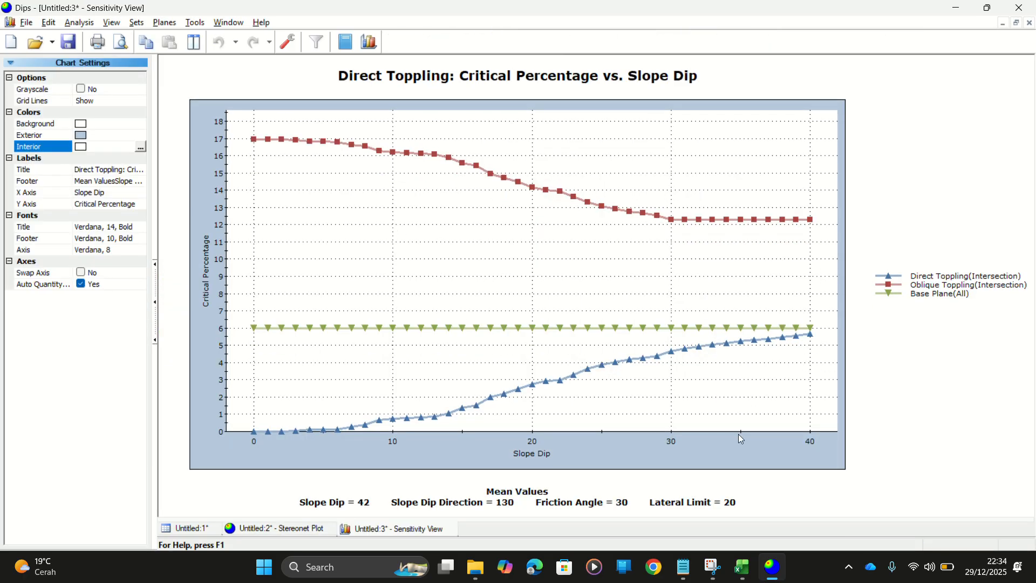
Examine the Direct Toppling curve around 5% critical percentage for the steepest acceptable slope dip at direction 130
{"action": "scroll", "coordinate": [649, 373], "scroll_direction": "up", "scroll_amount": 3}
{"action": "left_click_drag", "start_coordinate": [629, 209], "coordinate": [626, 84]}
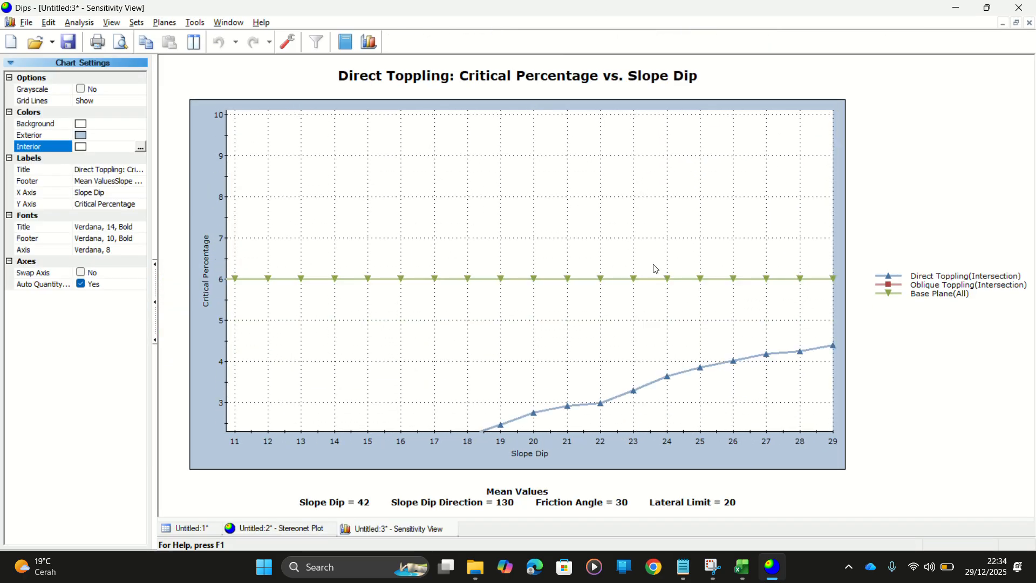
{"action": "left_click_drag", "start_coordinate": [651, 285], "coordinate": [426, 129]}
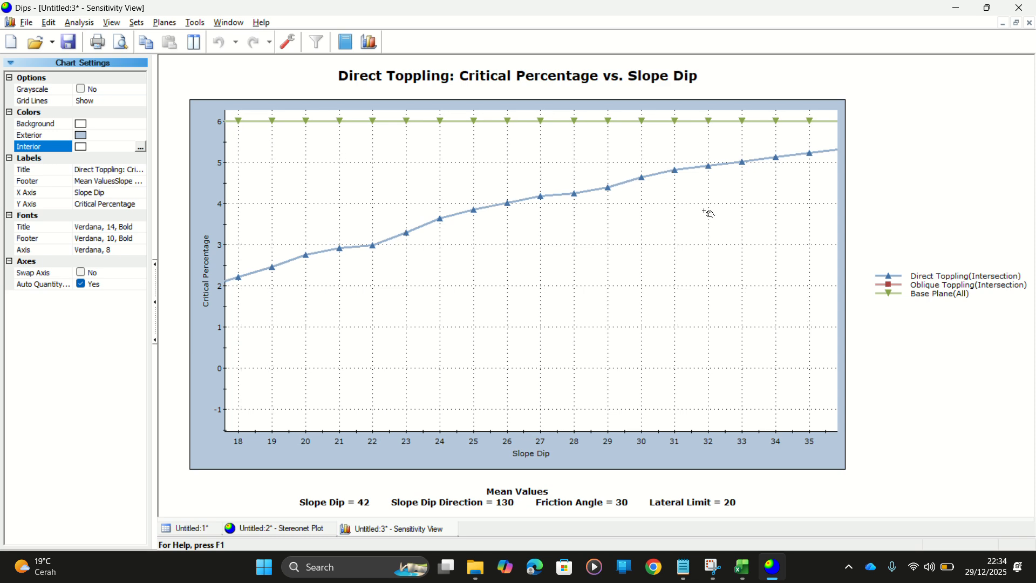
{"action": "left_click_drag", "start_coordinate": [707, 213], "coordinate": [294, 315]}
{"action": "scroll", "coordinate": [243, 257], "scroll_direction": "up", "scroll_amount": 2}
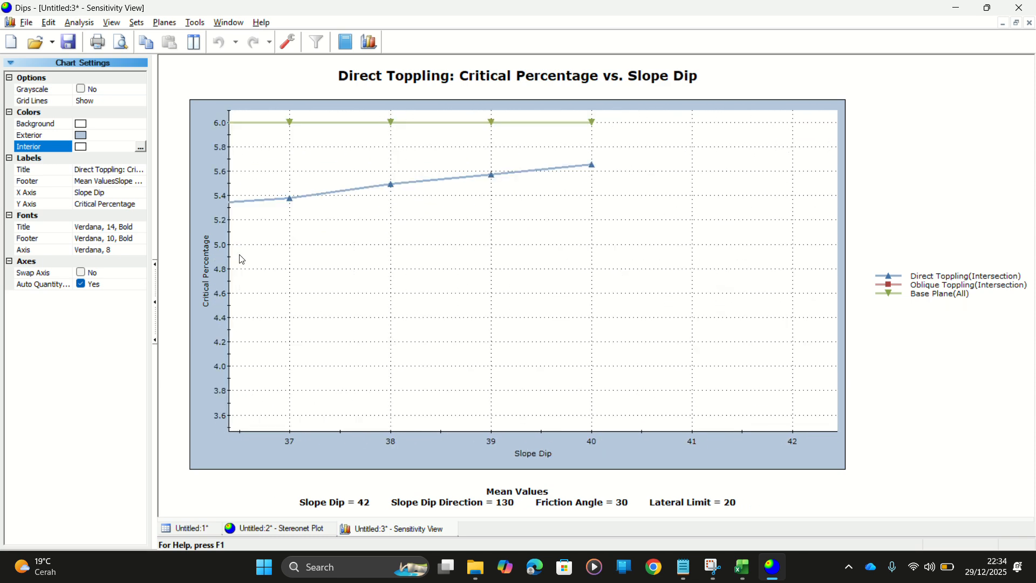
{"action": "left_click_drag", "start_coordinate": [294, 217], "coordinate": [669, 280]}
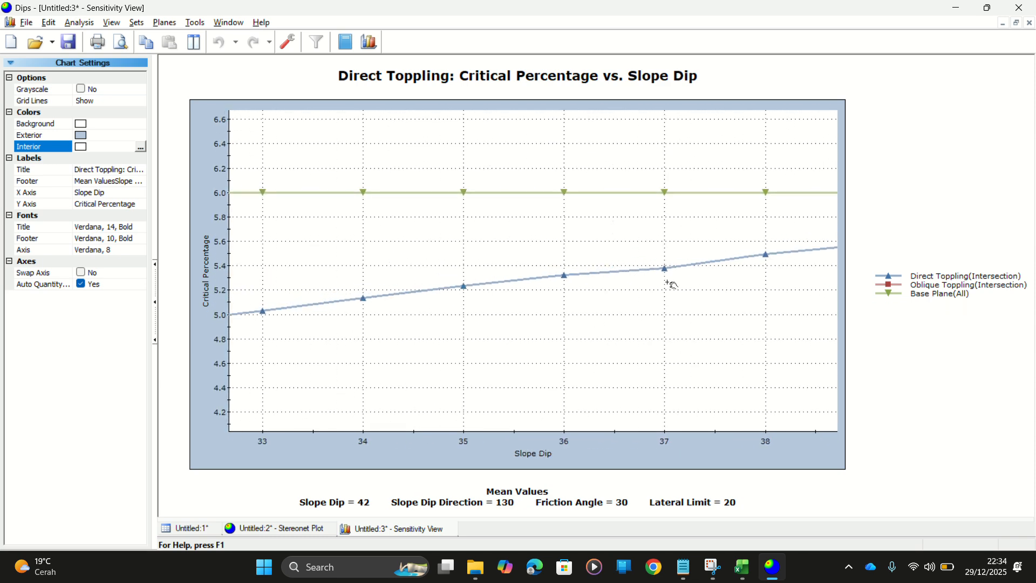
{"action": "left_click_drag", "start_coordinate": [380, 307], "coordinate": [719, 261]}
{"action": "scroll", "coordinate": [580, 283], "scroll_direction": "up", "scroll_amount": 1}
{"action": "mouse_move", "coordinate": [502, 281]}
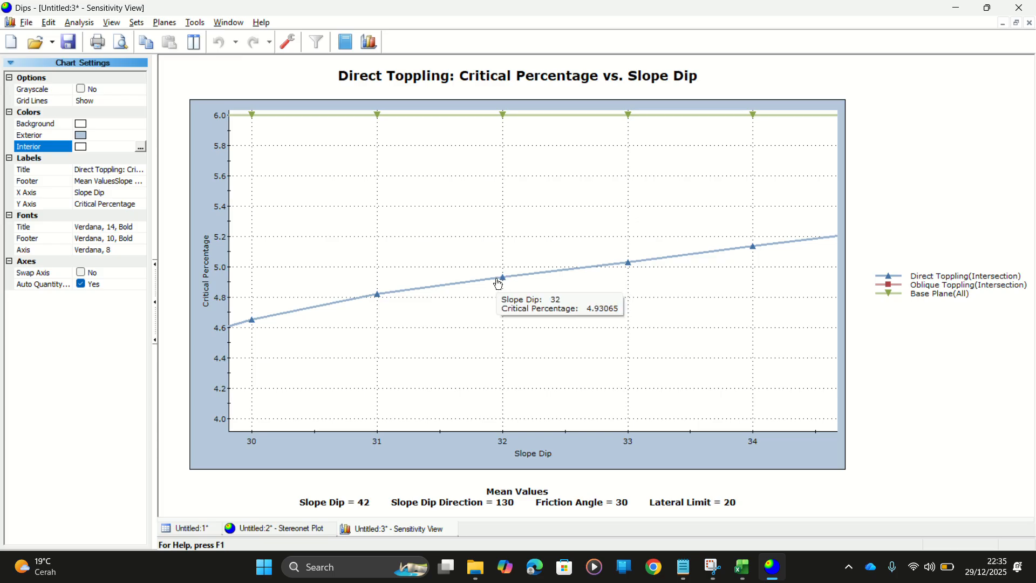
{"action": "mouse_move", "coordinate": [378, 298]}
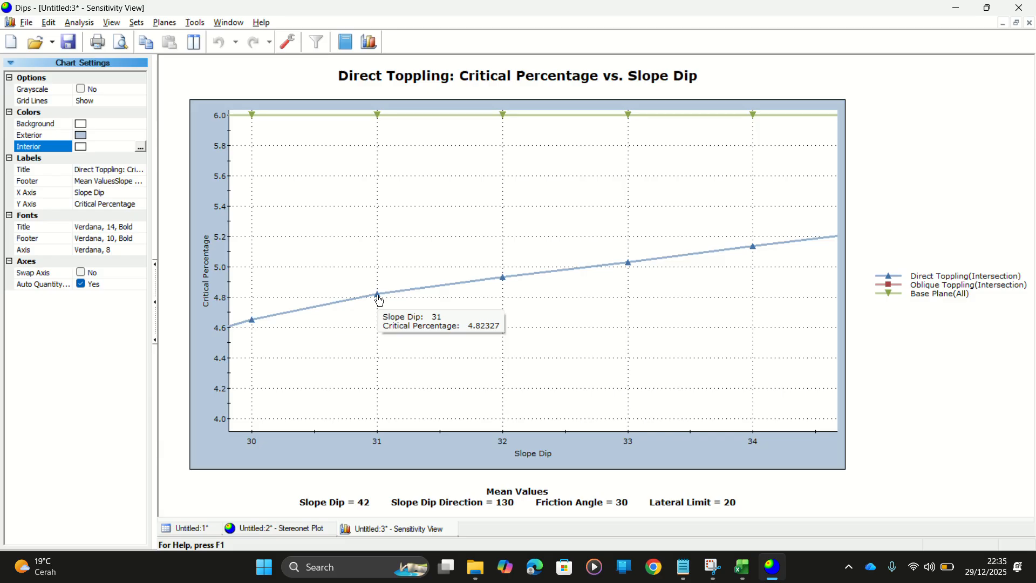
Return to Excel and enter 31 as the recommended slope in cell S12
{"action": "key", "text": "alt+Tab"}
{"action": "left_click", "coordinate": [828, 295]}
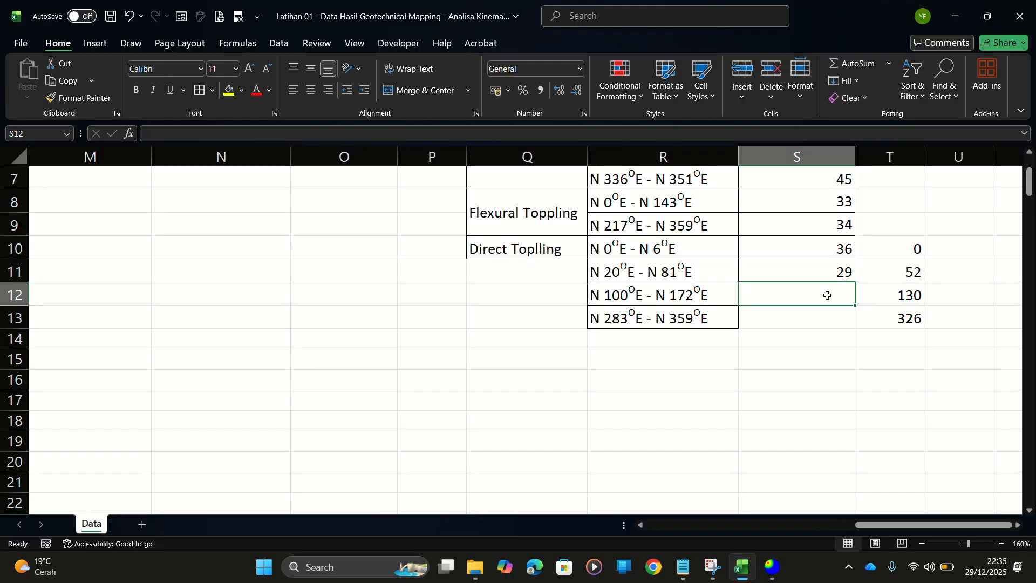
{"action": "type", "text": "31"}
{"action": "left_click", "coordinate": [817, 320]}
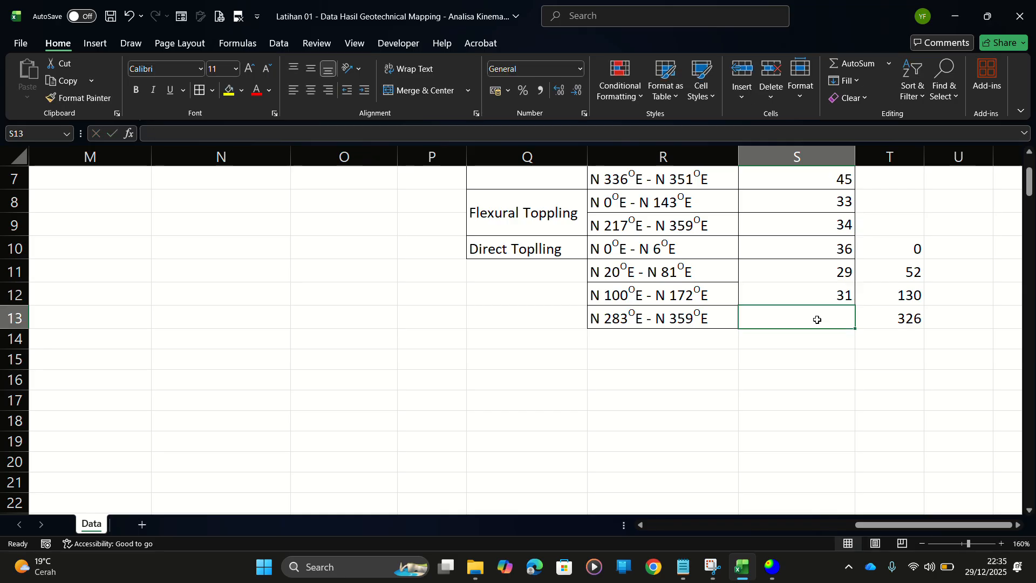
Switch to Dips and close the sensitivity chart for direction 130
{"action": "key", "text": "alt+Tab"}
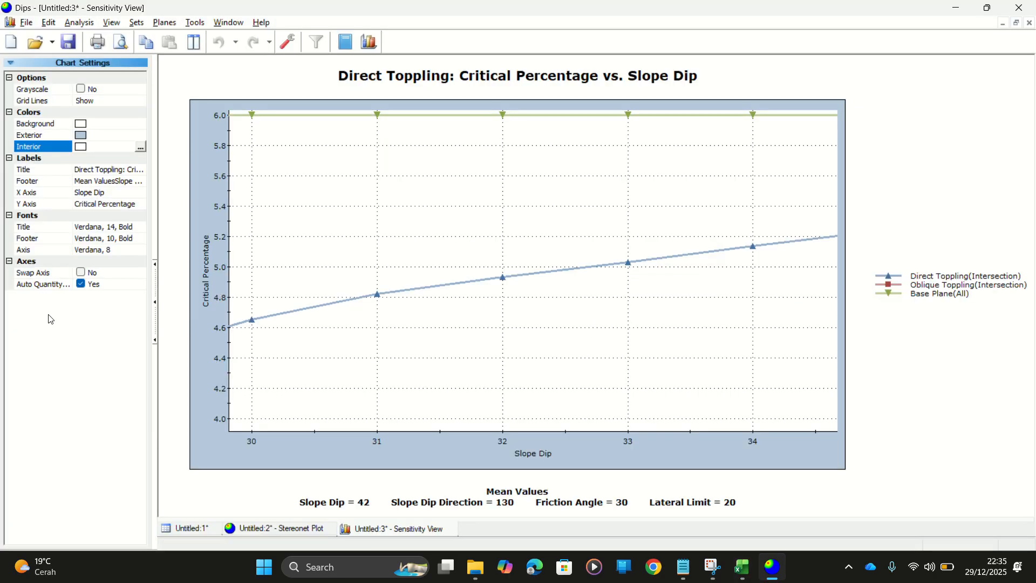
{"action": "scroll", "coordinate": [541, 350], "scroll_direction": "down", "scroll_amount": 3}
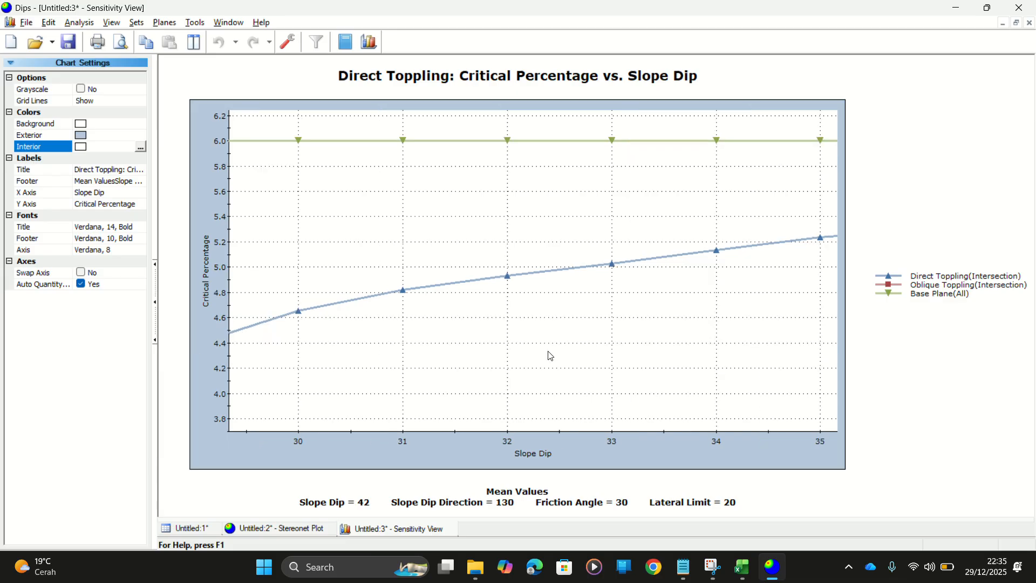
{"action": "scroll", "coordinate": [502, 336], "scroll_direction": "down", "scroll_amount": 3}
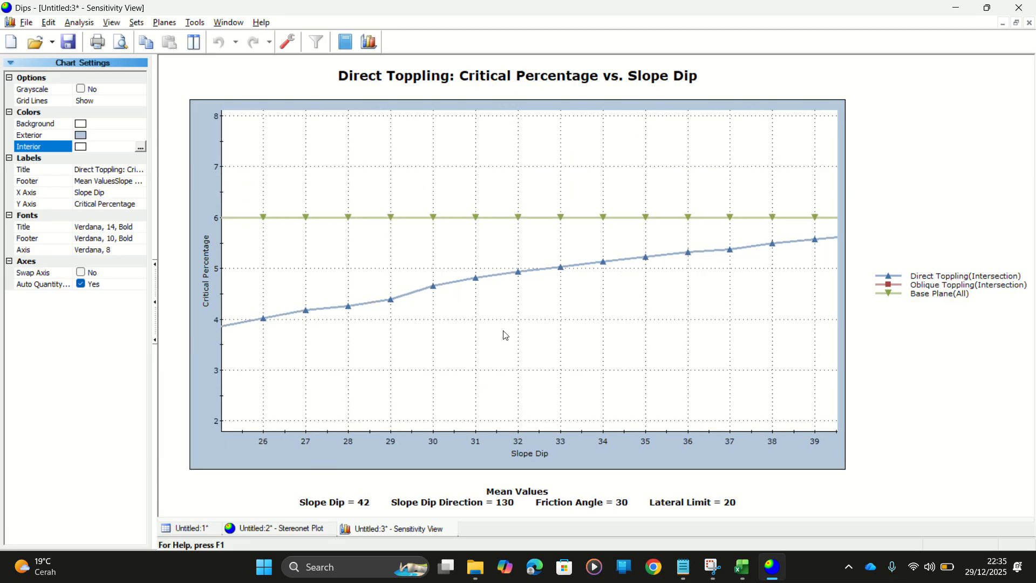
{"action": "scroll", "coordinate": [433, 321], "scroll_direction": "down", "scroll_amount": 2}
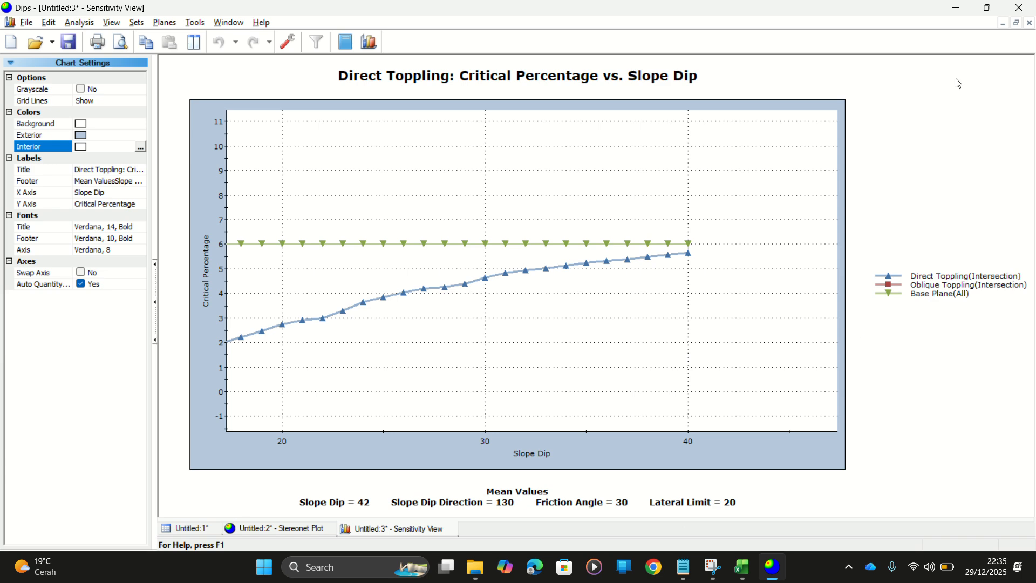
{"action": "left_click", "coordinate": [1029, 24]}
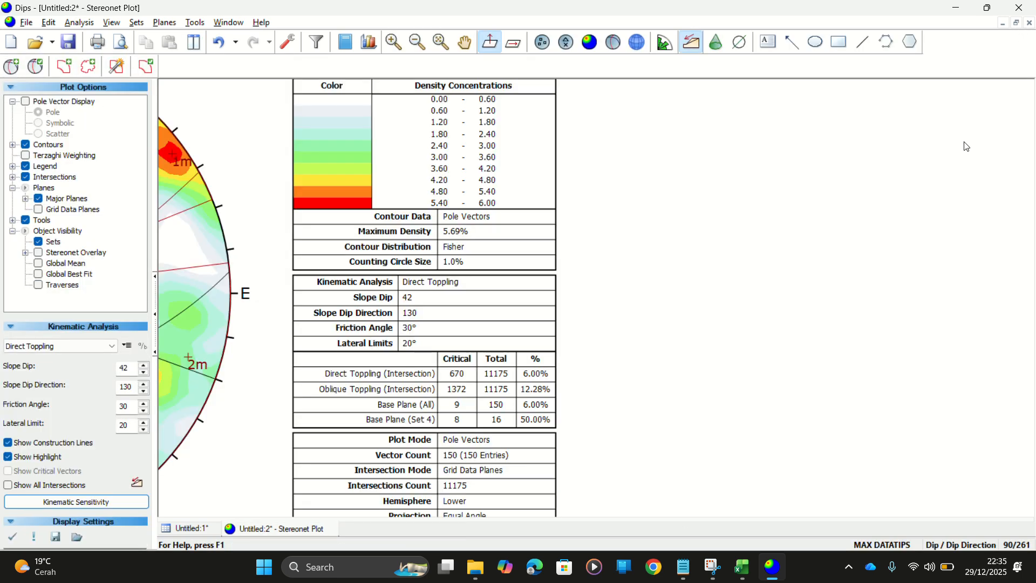
Check the next interval's direction in the Excel table and set the slope dip direction to 326 in Dips
{"action": "key", "text": "alt+Tab"}
{"action": "left_click", "coordinate": [911, 325]}
{"action": "key", "text": "alt+Tab"}
{"action": "double_click", "coordinate": [129, 388]}
{"action": "type", "text": "32"}
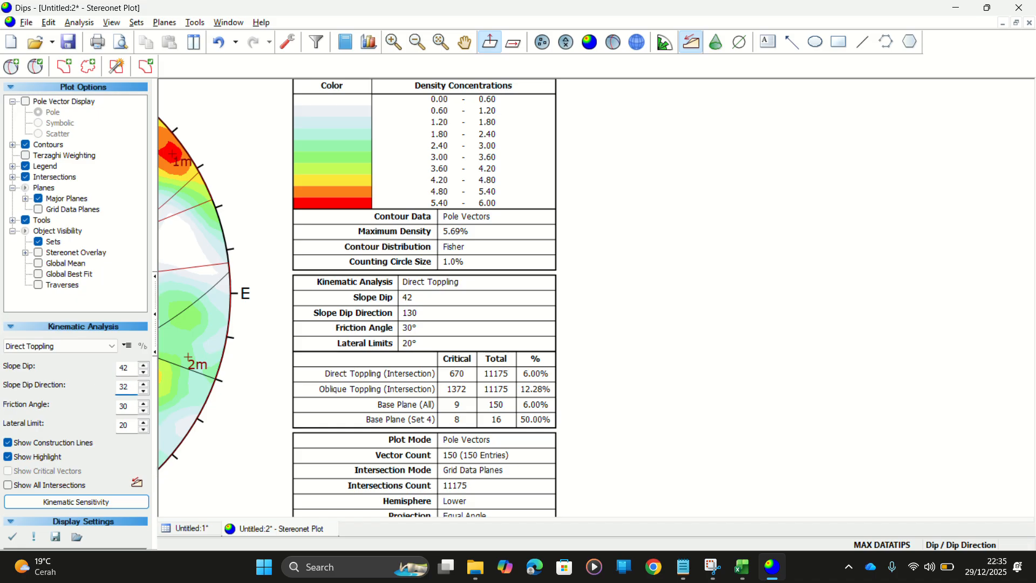
{"action": "type", "text": "6"}
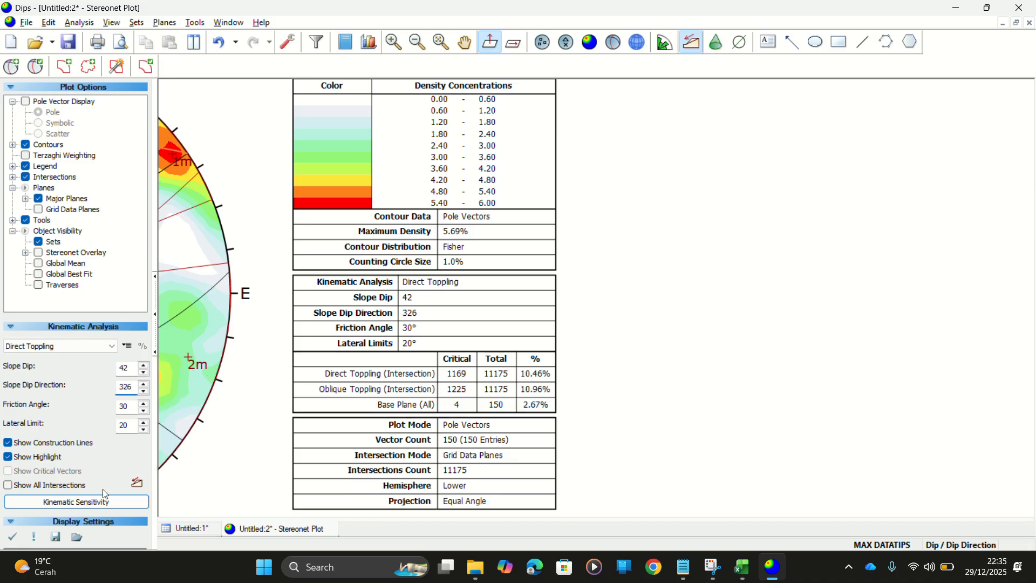
Run the Direct Toppling kinematic sensitivity analysis at direction 326 on slope dip from 0 to 47
{"action": "left_click", "coordinate": [102, 502]}
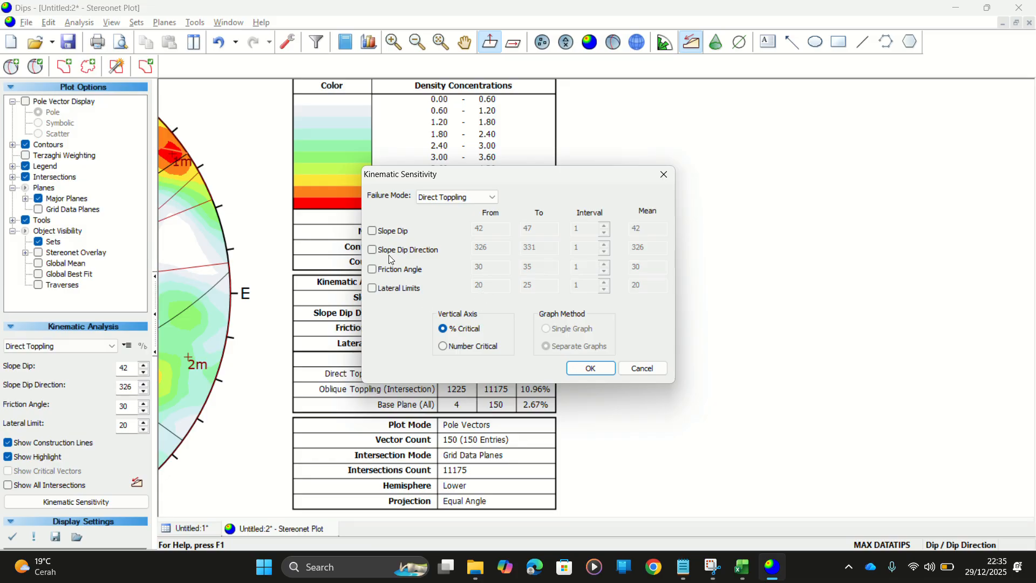
{"action": "left_click", "coordinate": [393, 233]}
{"action": "key", "text": "Tab"}
{"action": "type", "text": "0"}
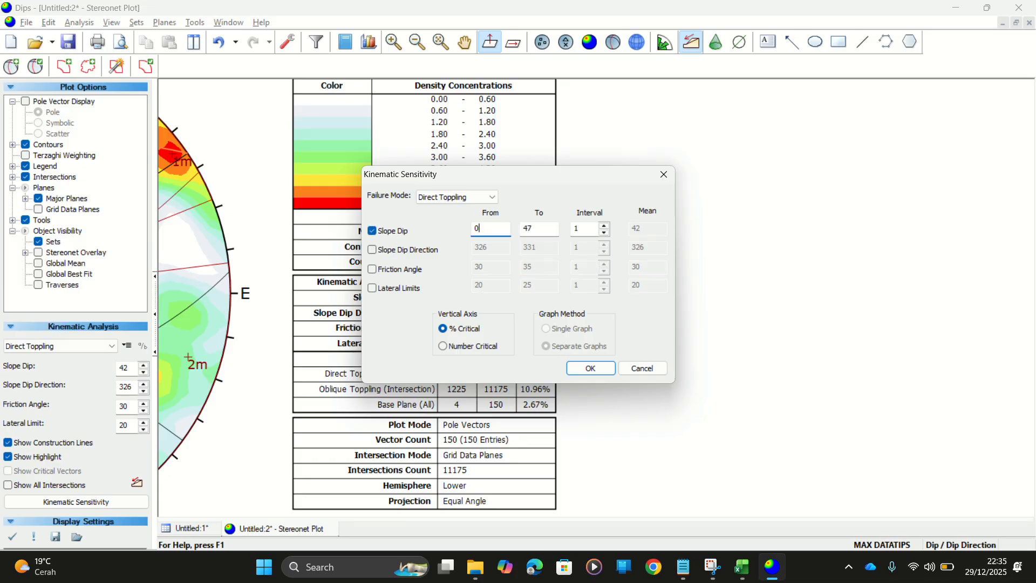
{"action": "left_click", "coordinate": [582, 368]}
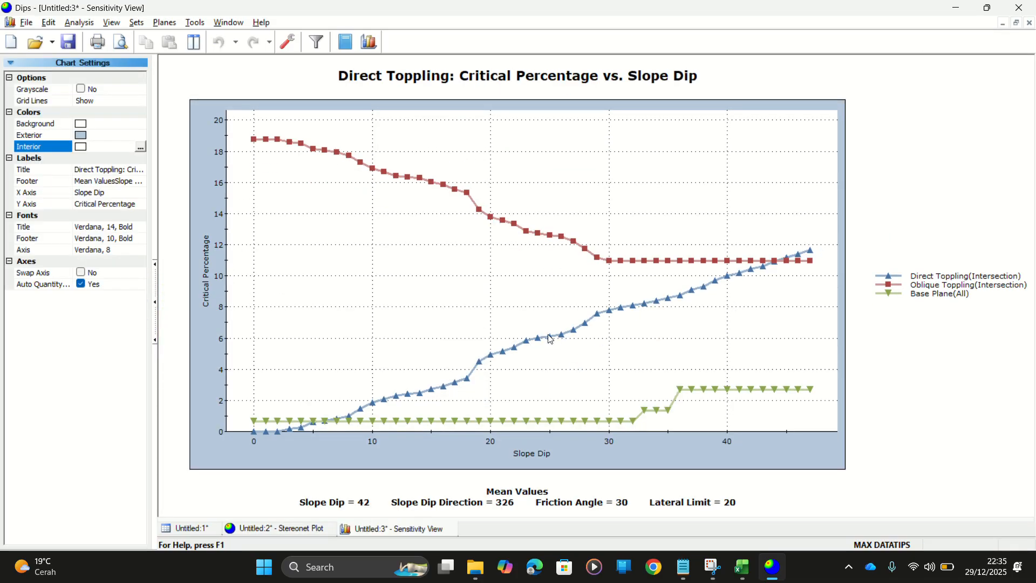
Examine the Direct Toppling curve around 5% critical percentage for the steepest acceptable slope dip at direction 326
{"action": "left_click_drag", "start_coordinate": [373, 379], "coordinate": [489, 443]}
{"action": "scroll", "coordinate": [688, 151], "scroll_direction": "up", "scroll_amount": 9}
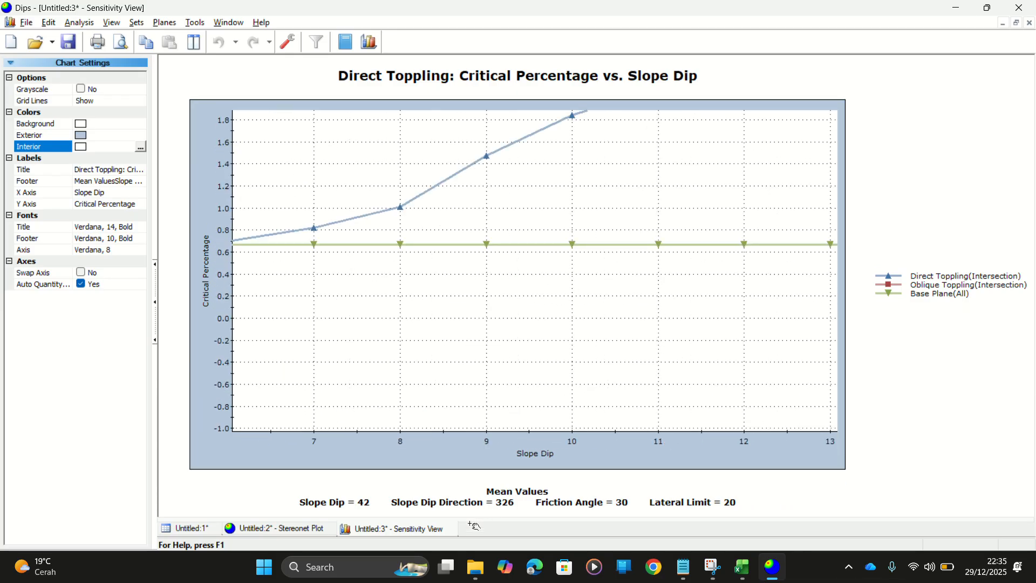
{"action": "left_click_drag", "start_coordinate": [648, 118], "coordinate": [409, 303]}
{"action": "left_click_drag", "start_coordinate": [516, 234], "coordinate": [230, 291]}
{"action": "left_click_drag", "start_coordinate": [601, 193], "coordinate": [306, 252]}
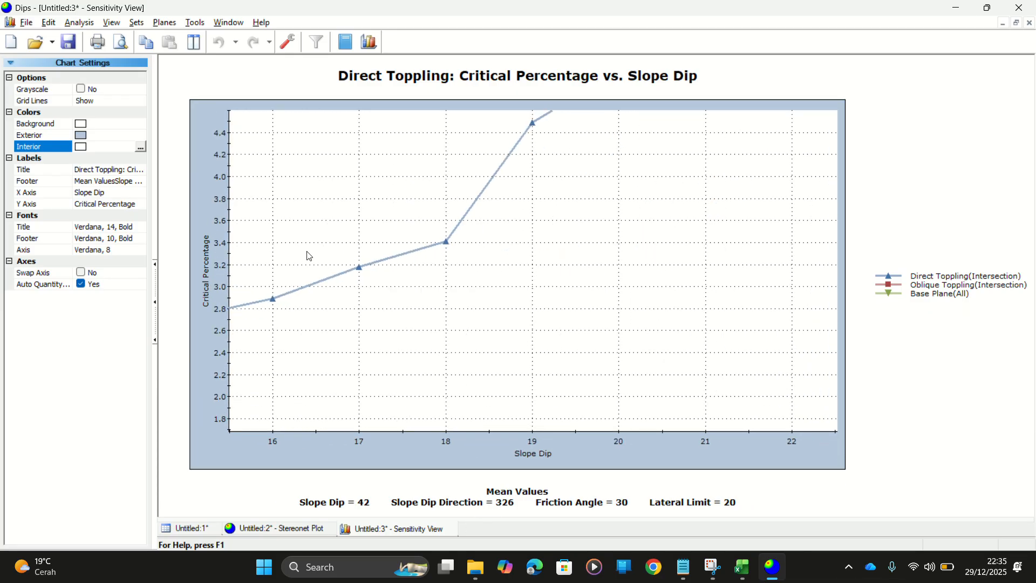
{"action": "left_click_drag", "start_coordinate": [625, 148], "coordinate": [444, 292]}
{"action": "left_click_drag", "start_coordinate": [537, 215], "coordinate": [459, 229]}
{"action": "scroll", "coordinate": [291, 247], "scroll_direction": "up", "scroll_amount": 1}
{"action": "scroll", "coordinate": [292, 252], "scroll_direction": "up", "scroll_amount": 2}
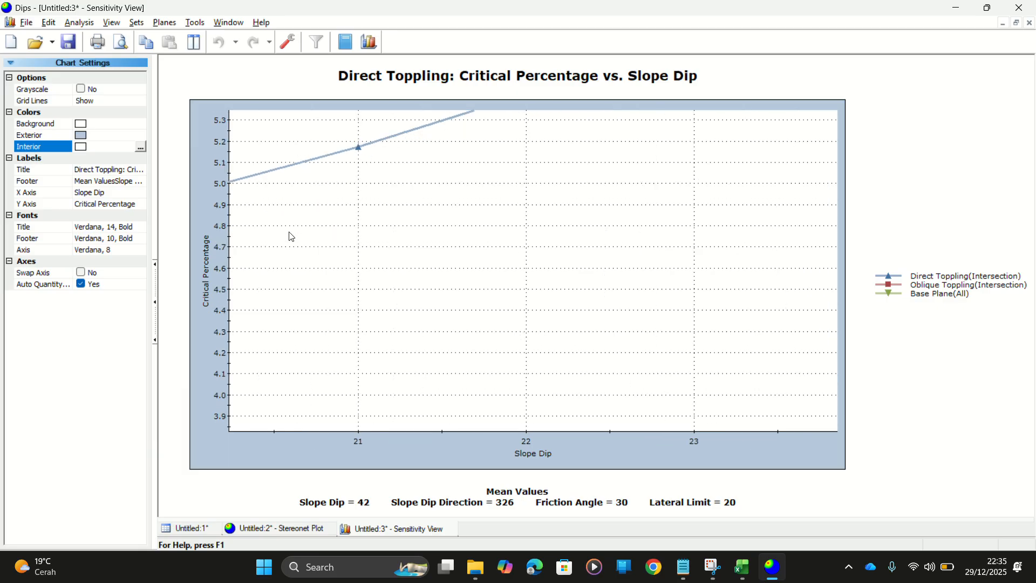
{"action": "left_click_drag", "start_coordinate": [289, 173], "coordinate": [308, 233]}
{"action": "mouse_move", "coordinate": [382, 215]}
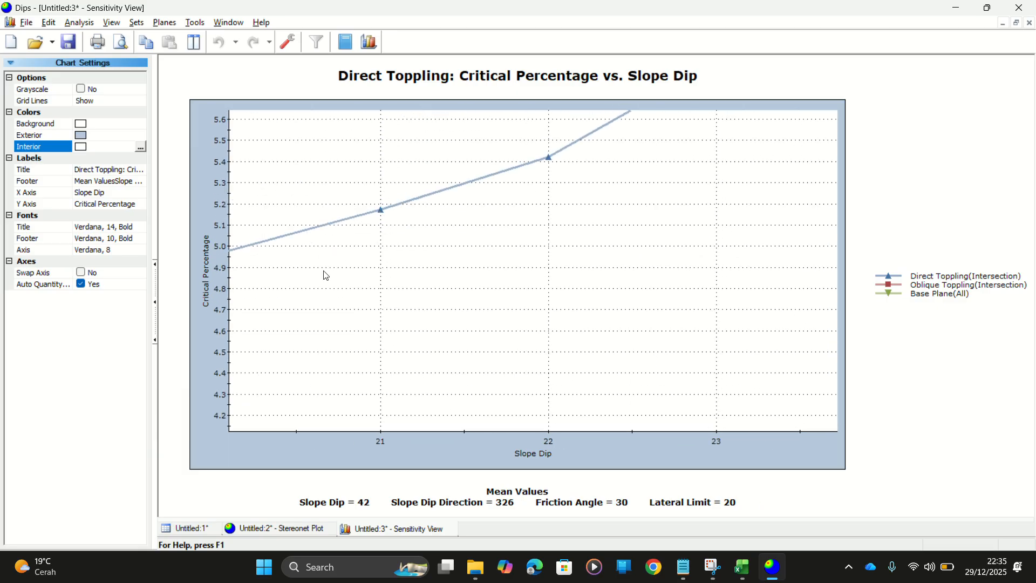
{"action": "left_click_drag", "start_coordinate": [323, 275], "coordinate": [685, 266]}
{"action": "mouse_move", "coordinate": [594, 221]}
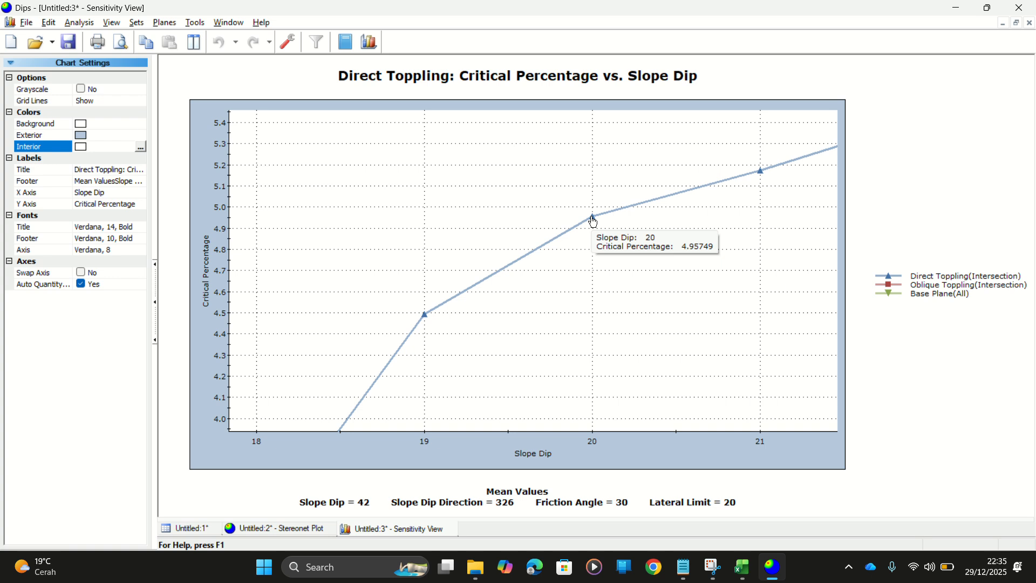
{"action": "mouse_move", "coordinate": [426, 320]}
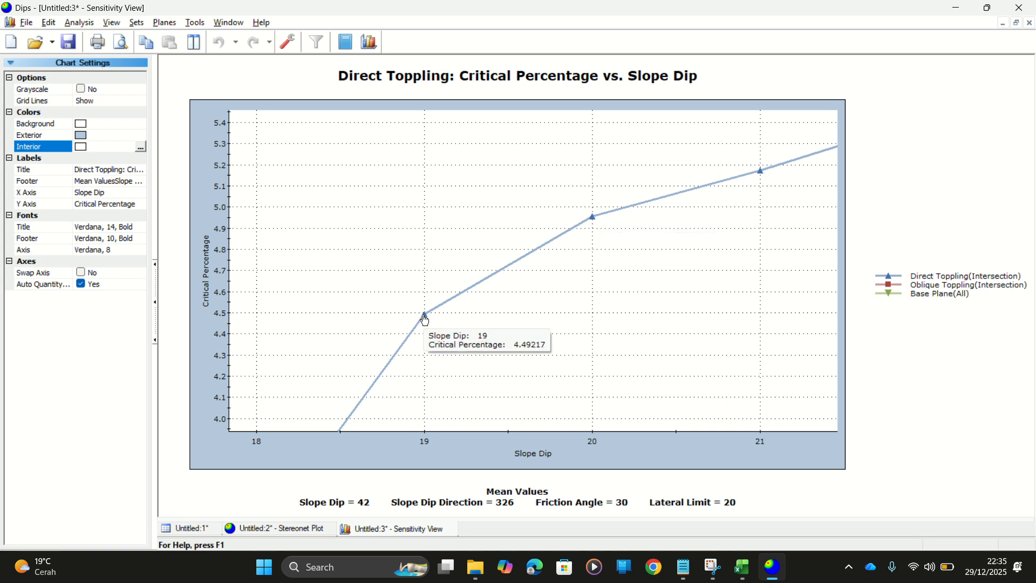
{"action": "mouse_move", "coordinate": [763, 174]}
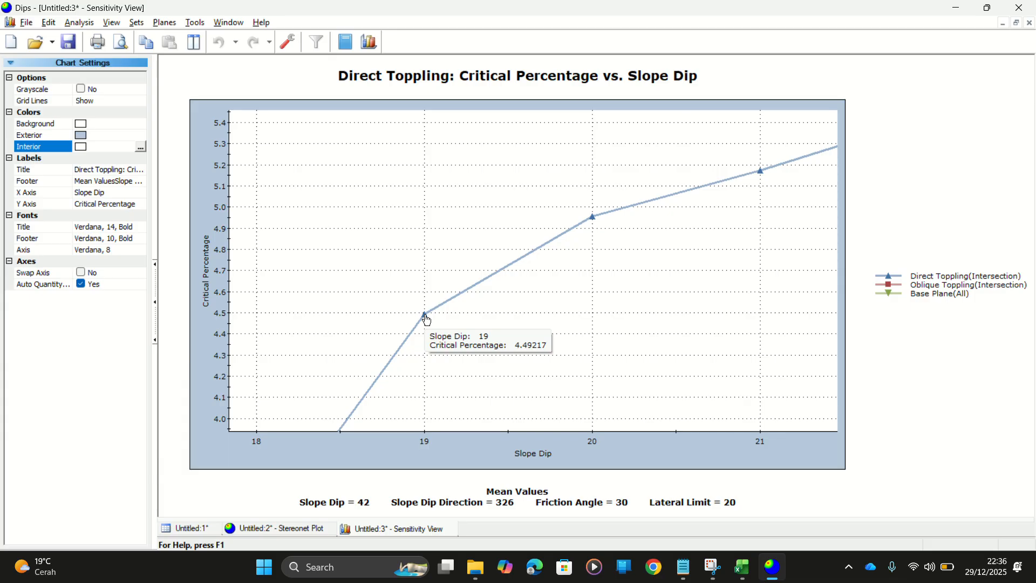
Return to Excel and enter 19 as the recommended slope in cell S13
{"action": "key", "text": "alt+Tab"}
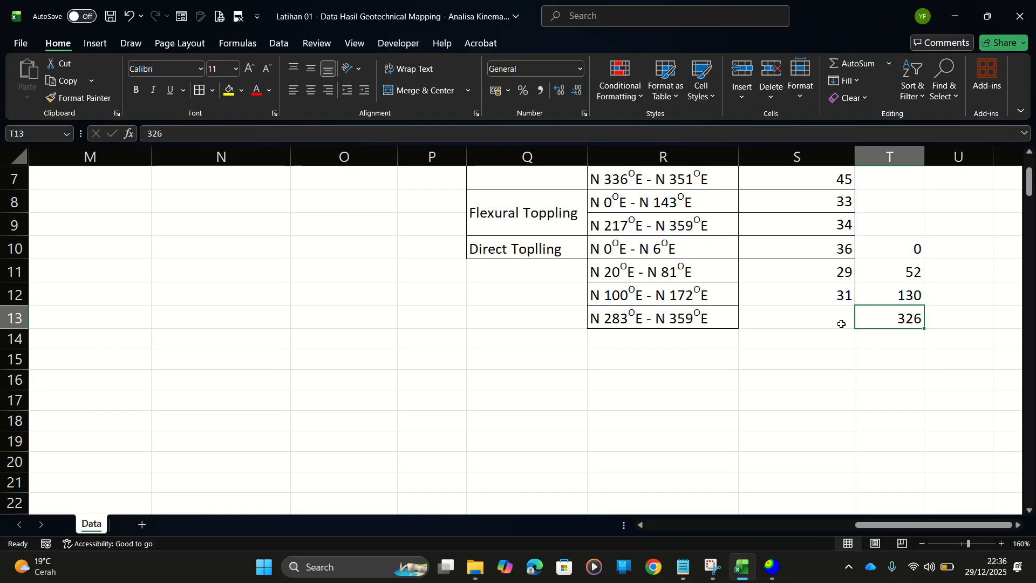
{"action": "left_click", "coordinate": [824, 315]}
{"action": "type", "text": "10"}
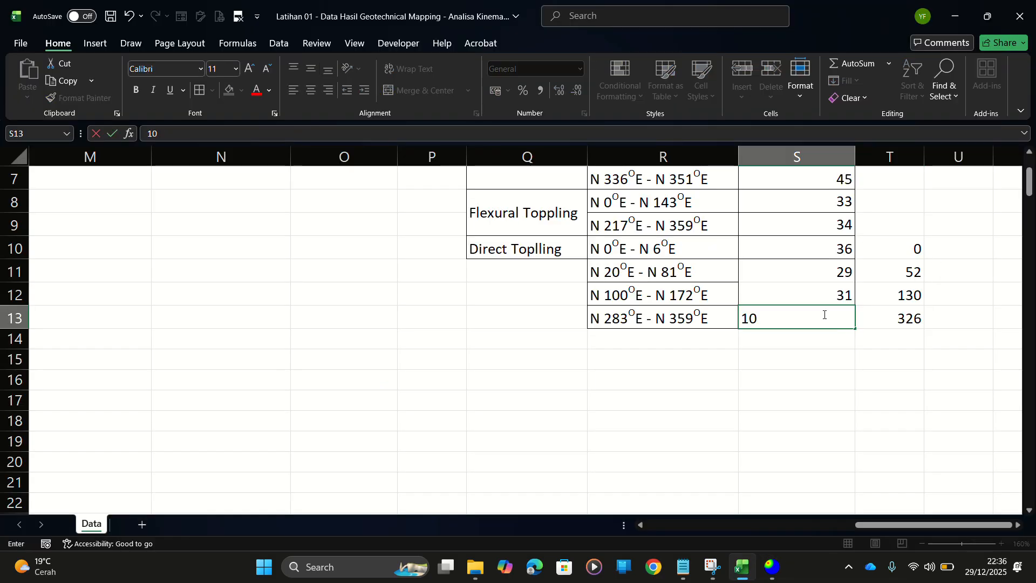
{"action": "key", "text": "BackSpace"}
{"action": "type", "text": "9"}
{"action": "left_click", "coordinate": [830, 409]}
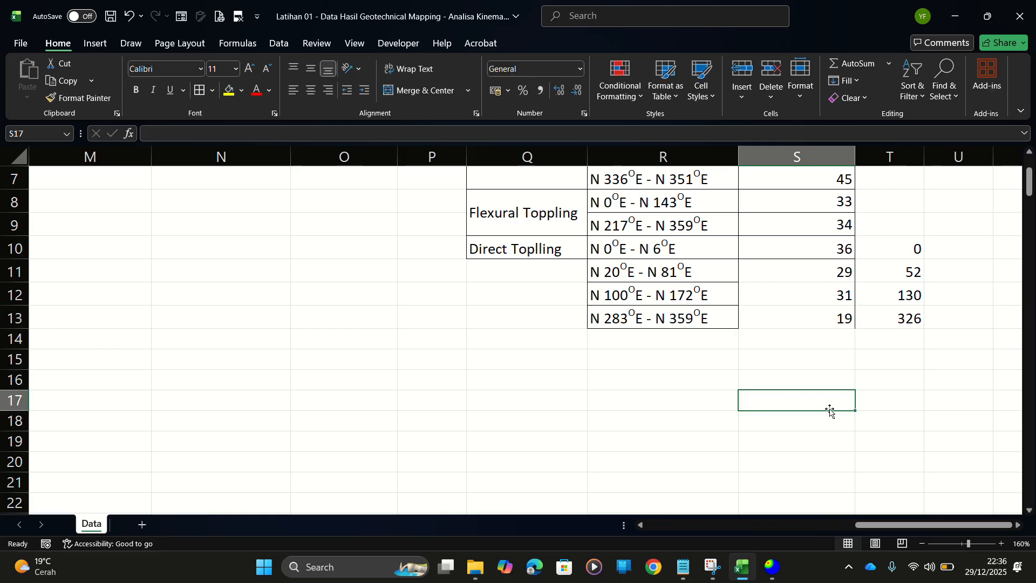
Merge the Direct Toppling mechanism cells Q10:Q13 and align the label left and vertically centred
{"action": "scroll", "coordinate": [828, 365], "scroll_direction": "down", "scroll_amount": 3}
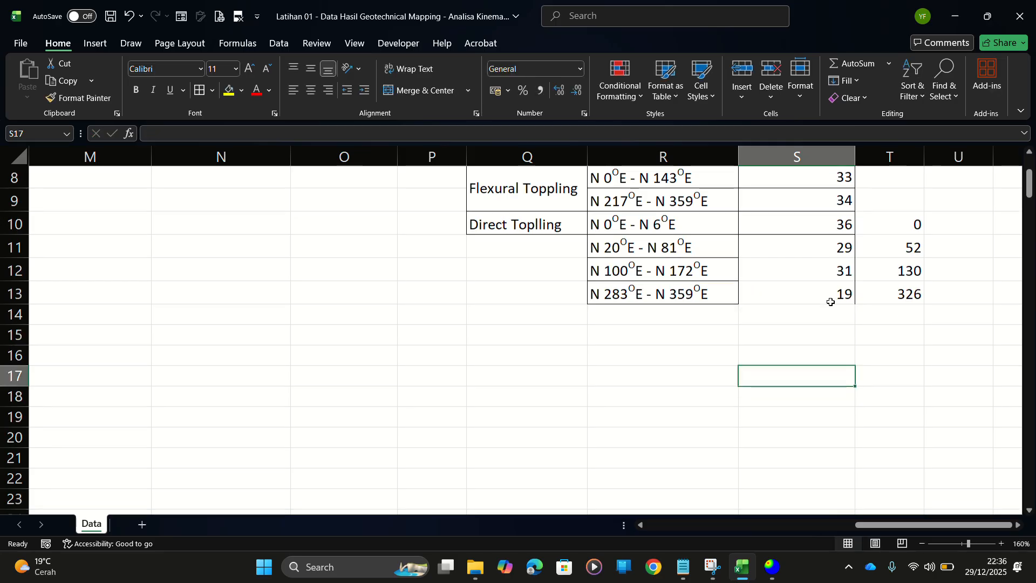
{"action": "scroll", "coordinate": [828, 302], "scroll_direction": "up", "scroll_amount": 4}
{"action": "left_click_drag", "start_coordinate": [510, 318], "coordinate": [515, 391]}
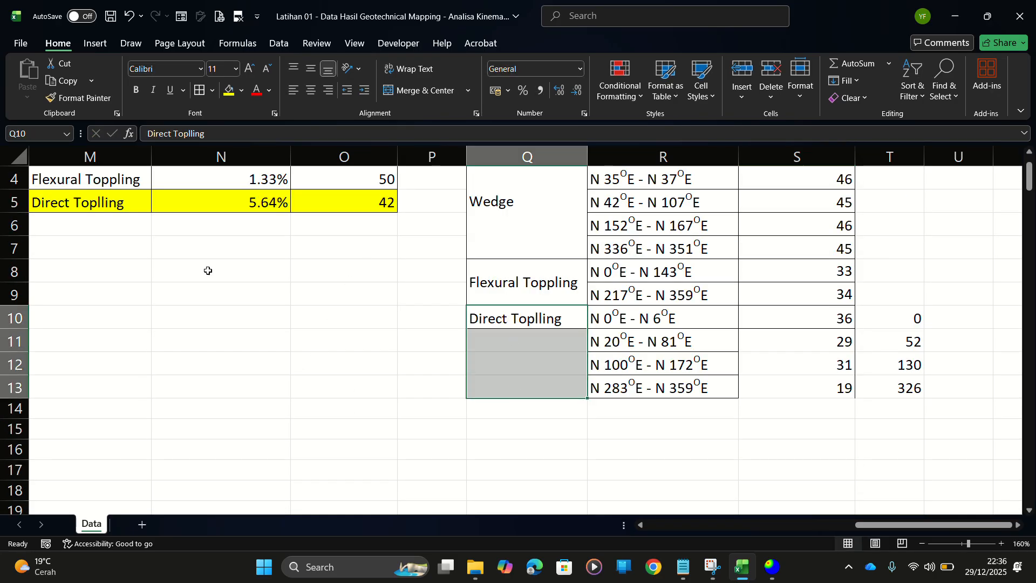
{"action": "left_click", "coordinate": [417, 91]}
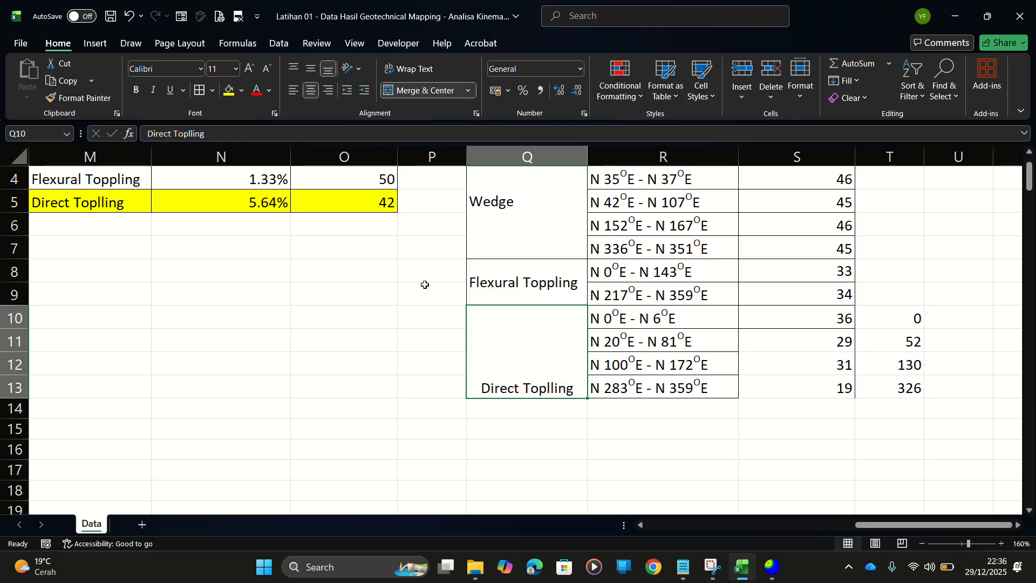
{"action": "left_click", "coordinate": [296, 91]}
{"action": "left_click", "coordinate": [311, 69]}
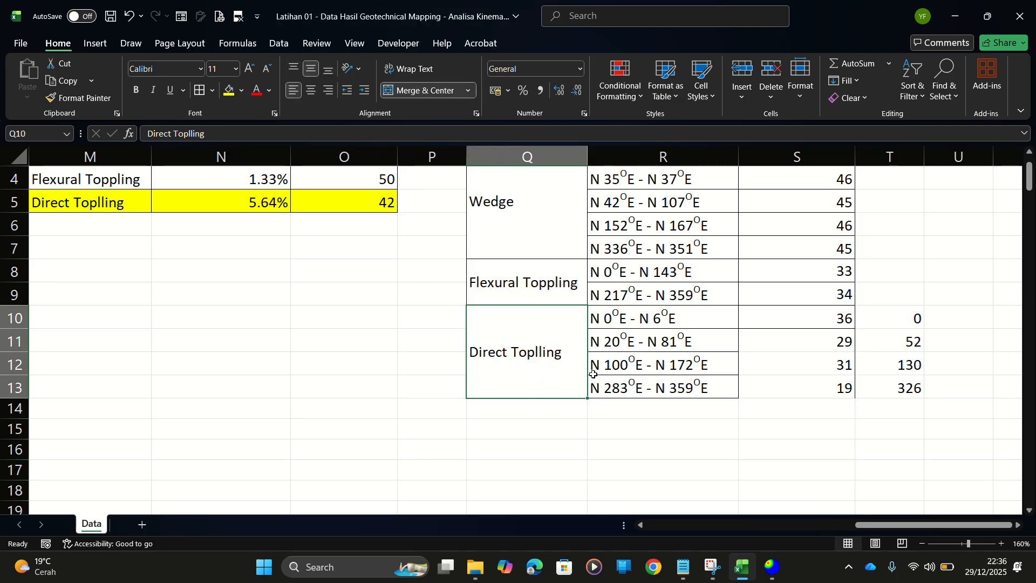
Apply borders to all cells of the Direct Toppling block Q10:S13
{"action": "left_click_drag", "start_coordinate": [531, 357], "coordinate": [835, 359]}
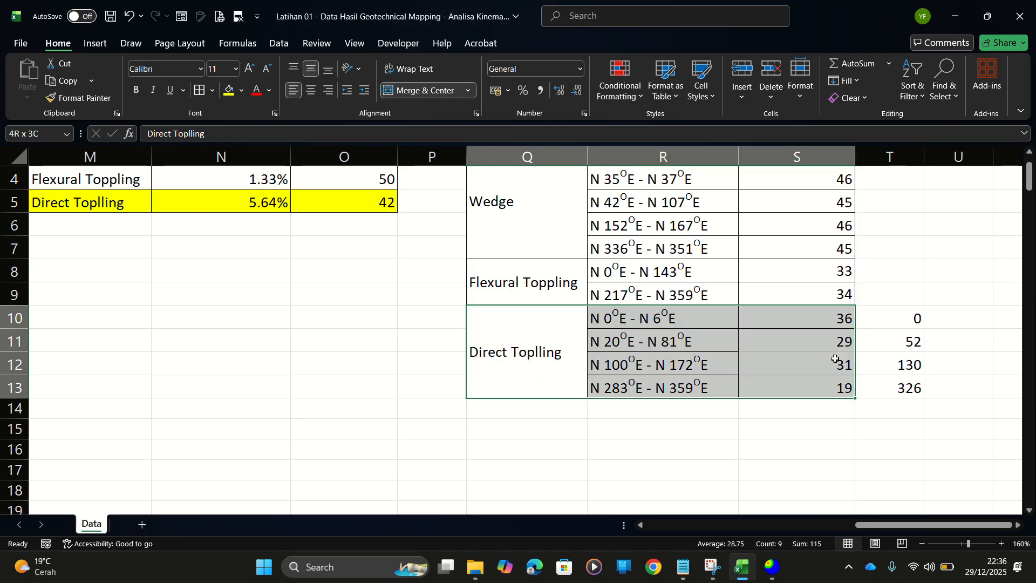
{"action": "left_click", "coordinate": [199, 90]}
{"action": "left_click", "coordinate": [796, 211]}
{"action": "scroll", "coordinate": [804, 259], "scroll_direction": "down", "scroll_amount": 3}
{"action": "scroll", "coordinate": [809, 308], "scroll_direction": "up", "scroll_amount": 4}
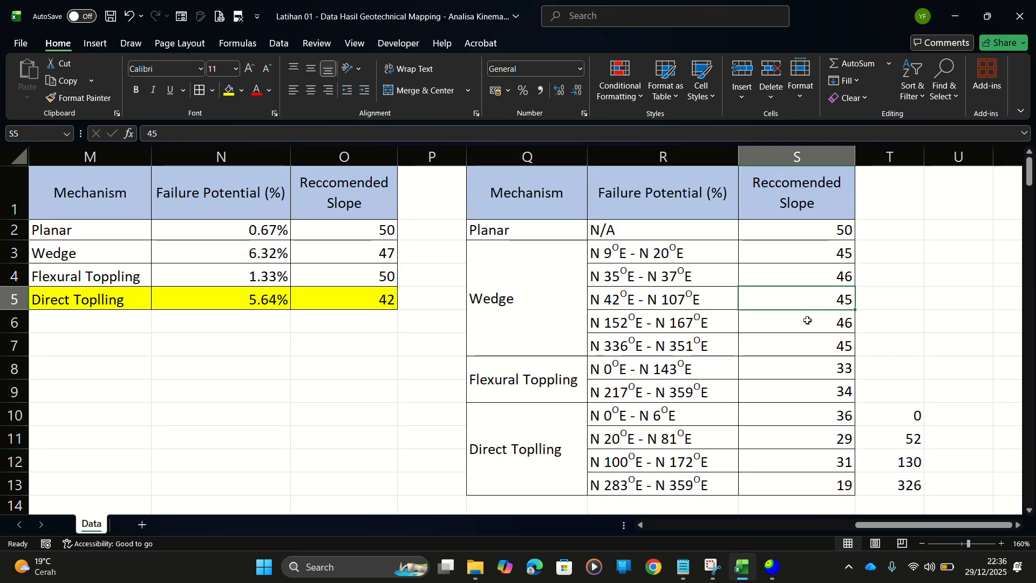
{"action": "scroll", "coordinate": [808, 320], "scroll_direction": "down", "scroll_amount": 1}
{"action": "scroll", "coordinate": [837, 324], "scroll_direction": "down", "scroll_amount": 1}
{"action": "scroll", "coordinate": [784, 317], "scroll_direction": "up", "scroll_amount": 1}
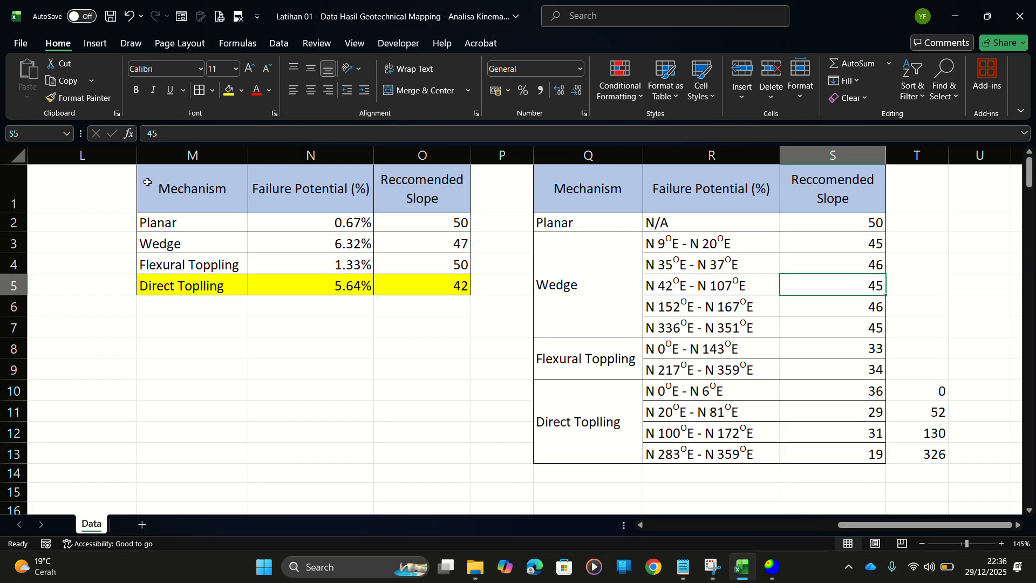
Remove the yellow fill from the Direct Toppling row M5:O5 in the first summary table
{"action": "left_click_drag", "start_coordinate": [210, 288], "coordinate": [409, 284]}
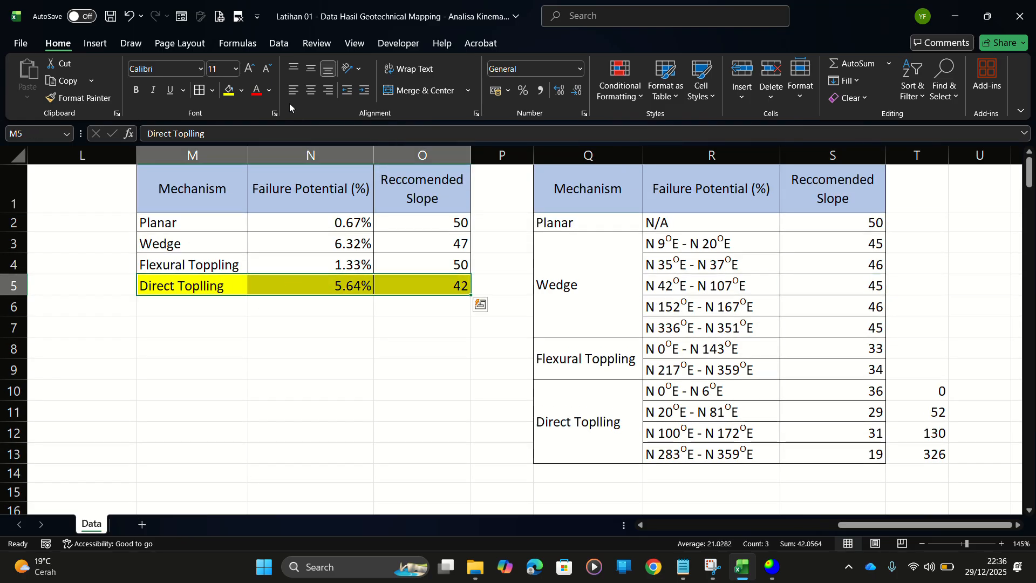
{"action": "left_click", "coordinate": [241, 91]}
{"action": "left_click", "coordinate": [281, 291]}
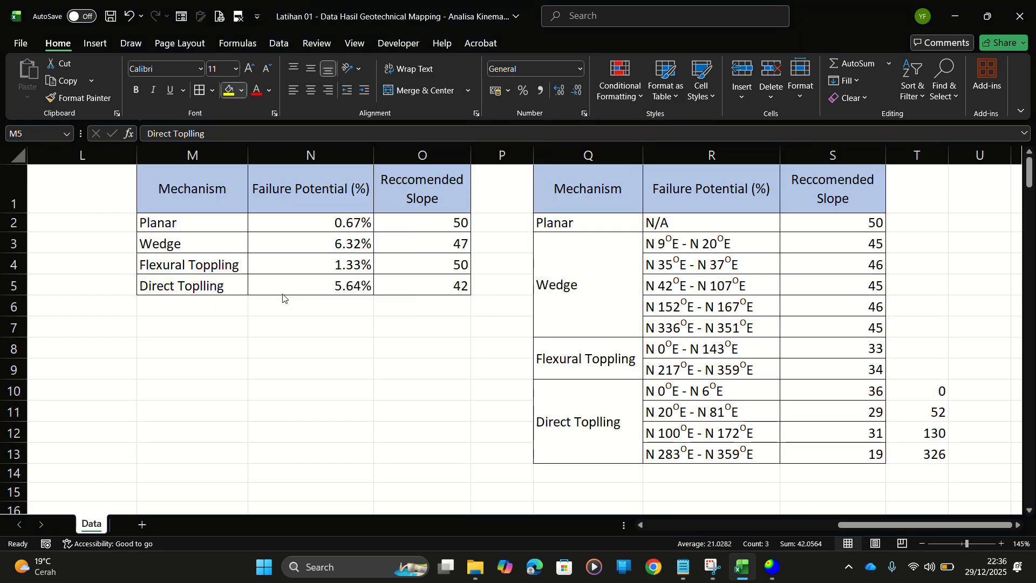
{"action": "left_click", "coordinate": [685, 305]}
{"action": "left_click", "coordinate": [743, 322]}
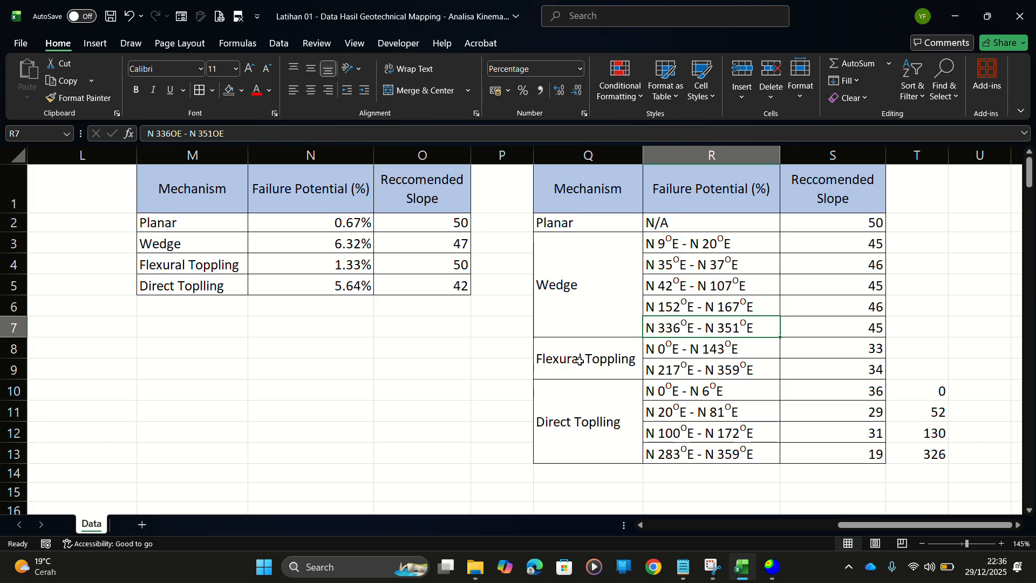
Review the Direct Toppling recommended slopes, switch to Dips, close the sensitivity chart and set the slope dip to 29
{"action": "left_click", "coordinate": [715, 393]}
{"action": "left_click_drag", "start_coordinate": [866, 393], "coordinate": [874, 454]}
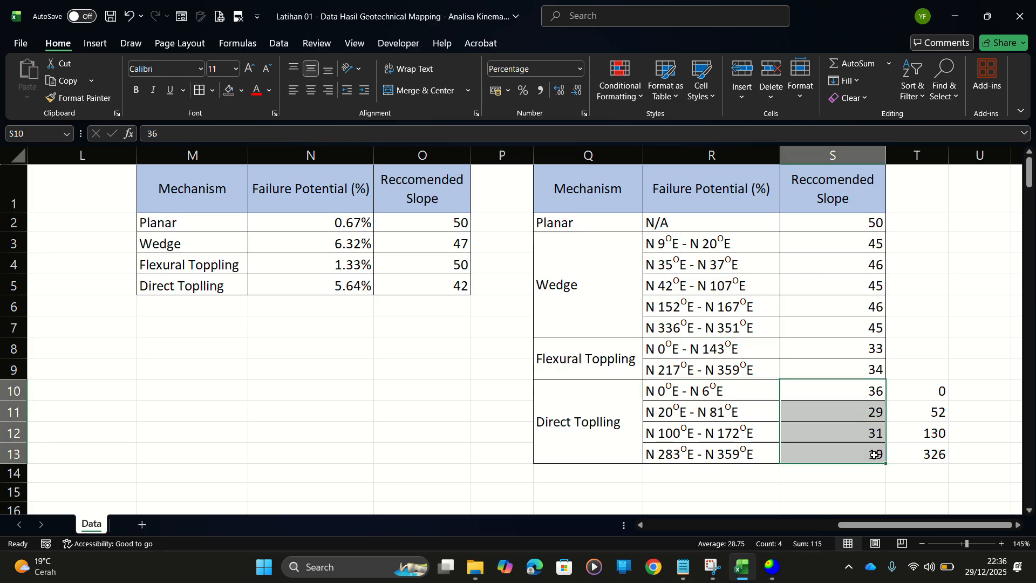
{"action": "left_click", "coordinate": [862, 412]}
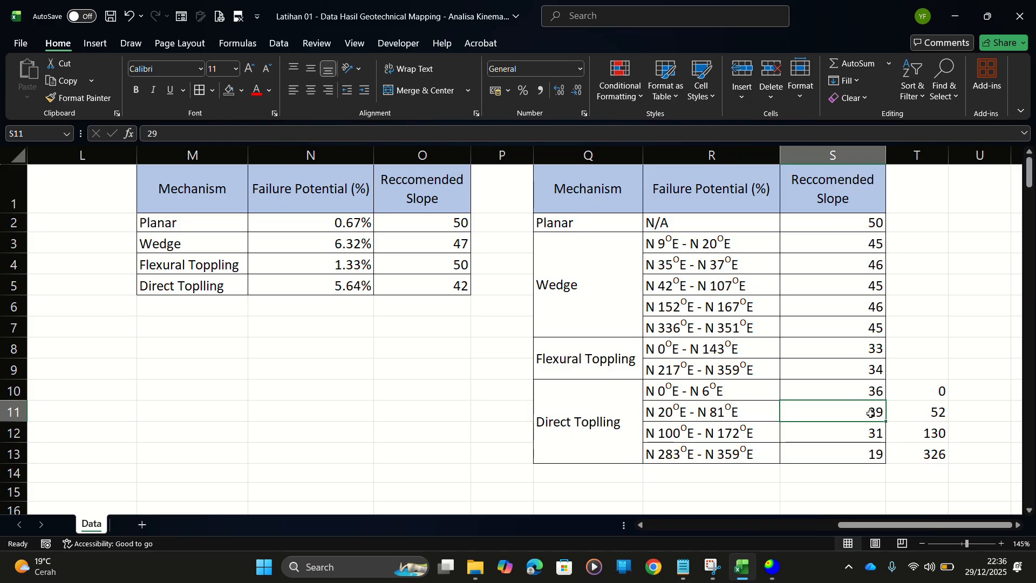
{"action": "key", "text": "alt+Tab"}
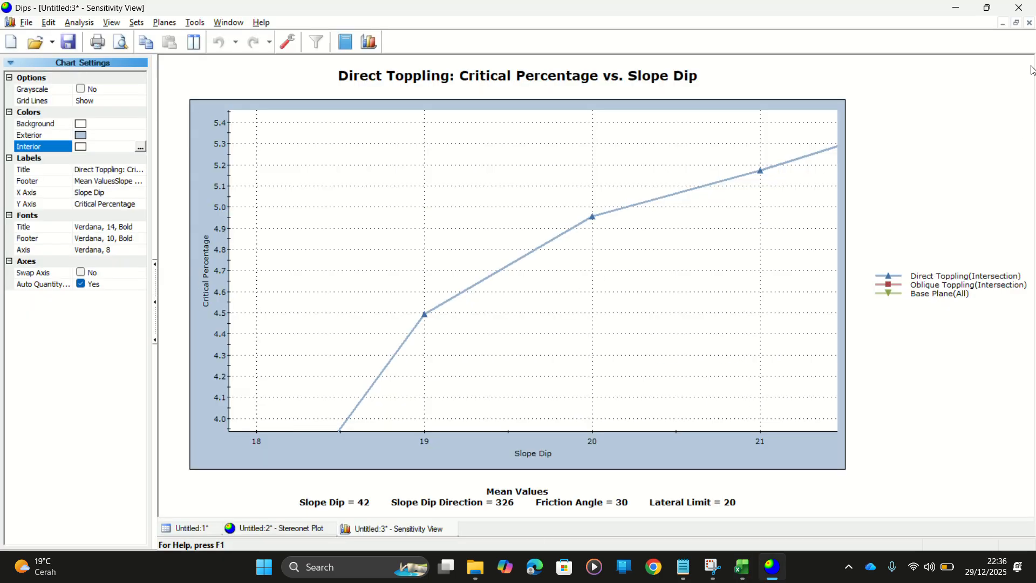
{"action": "left_click", "coordinate": [1030, 24]}
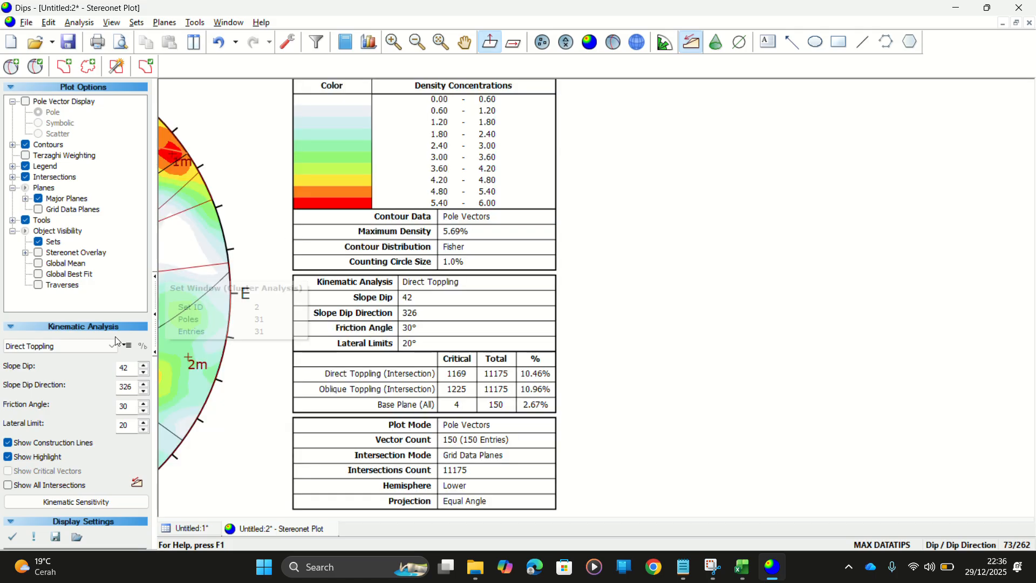
{"action": "left_click_drag", "start_coordinate": [130, 370], "coordinate": [10, 371]}
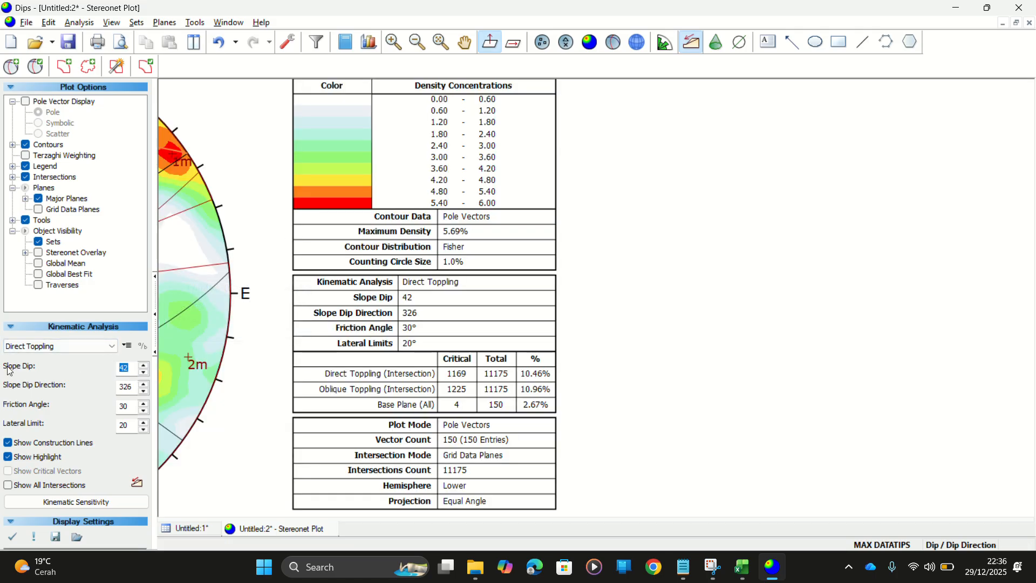
{"action": "type", "text": "29"}
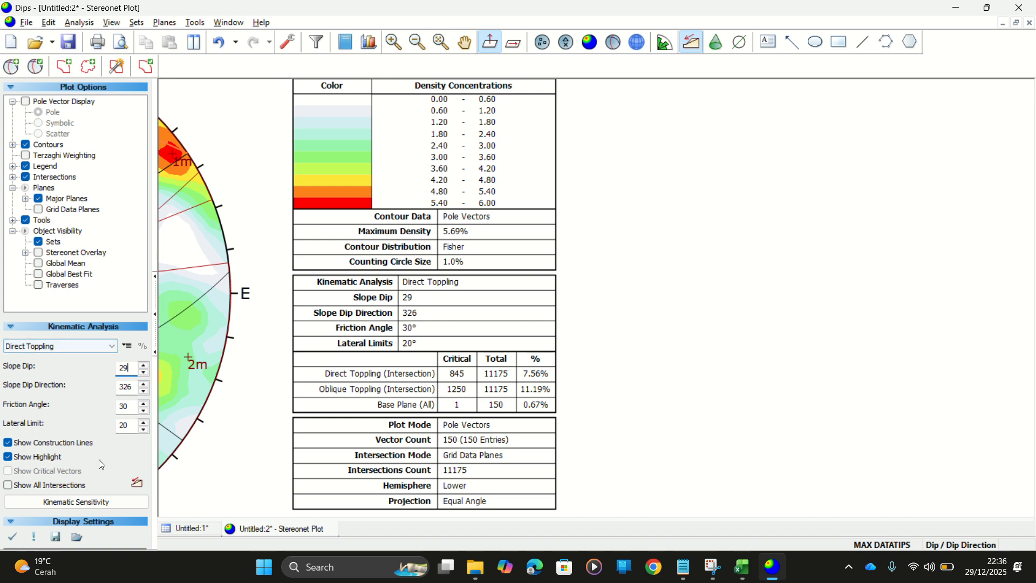
Run the Direct Toppling kinematic sensitivity analysis at slope dip 29 on slope dip direction from 0 to 359
{"action": "left_click", "coordinate": [83, 499]}
{"action": "left_click", "coordinate": [413, 250]}
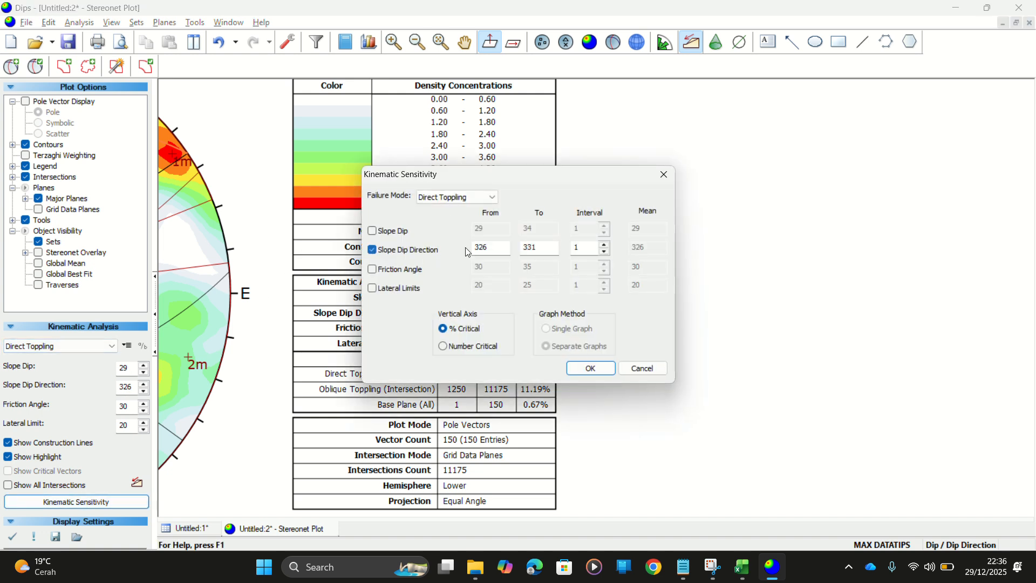
{"action": "type", "text": "0"}
{"action": "key", "text": "Tab"}
{"action": "type", "text": "359"}
{"action": "left_click", "coordinate": [589, 370]}
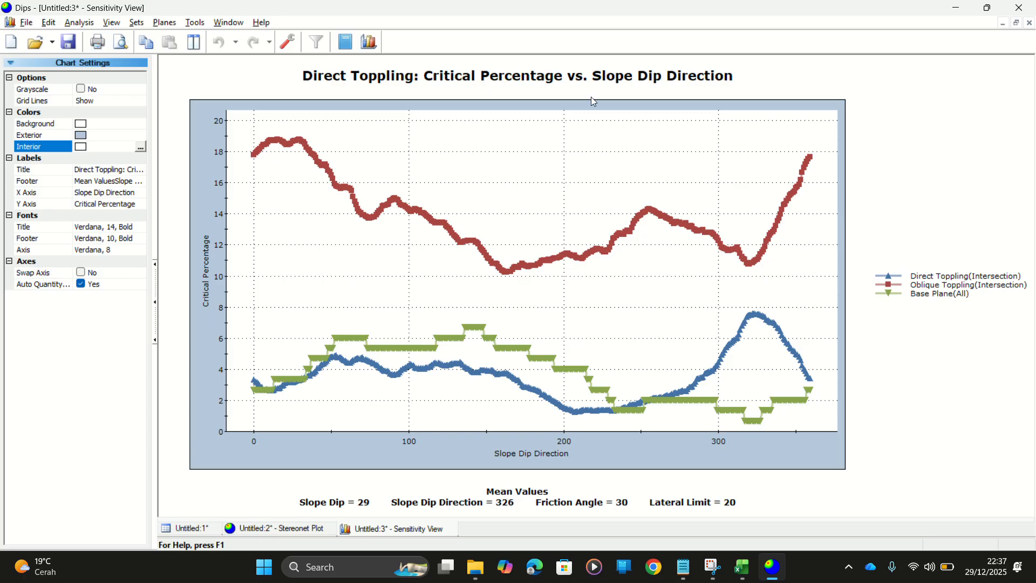
Compare the Direct Toppling sensitivity chart at slope dip 29 with the N 20°E - N 81°E interval in Excel, then return to Dips
{"action": "scroll", "coordinate": [577, 330], "scroll_direction": "down", "scroll_amount": 2}
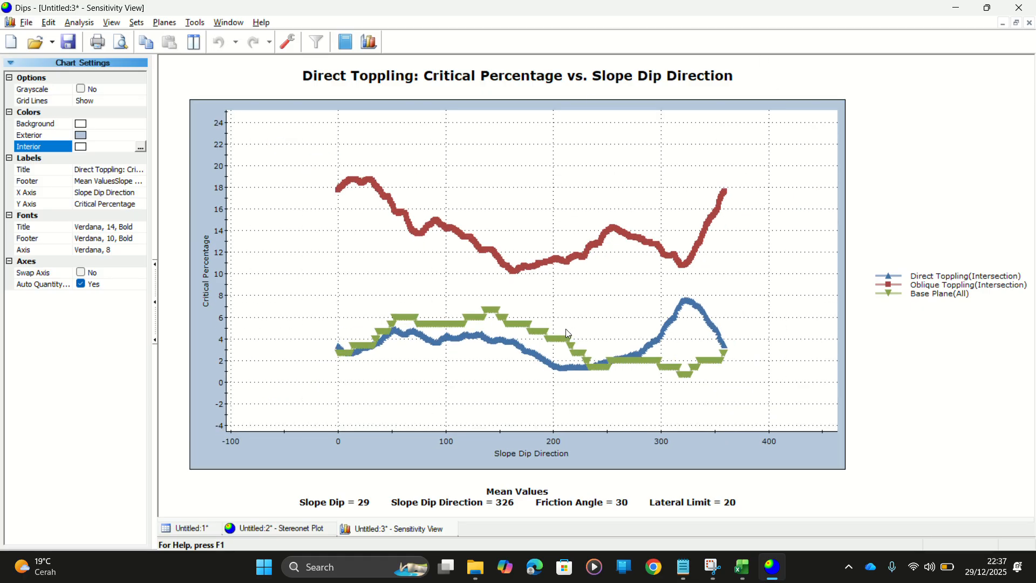
{"action": "mouse_move", "coordinate": [480, 321]}
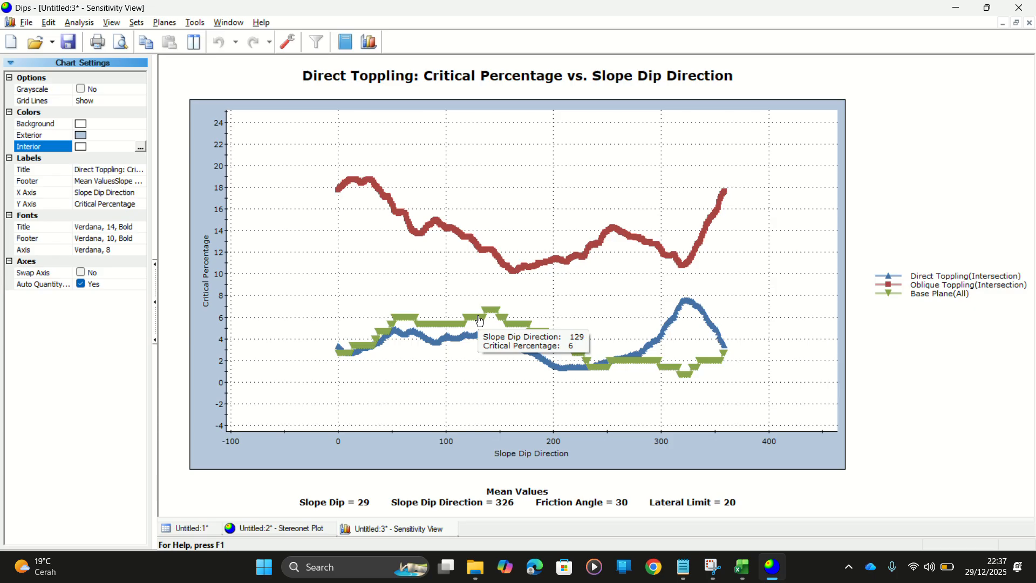
{"action": "key", "text": "alt+Tab"}
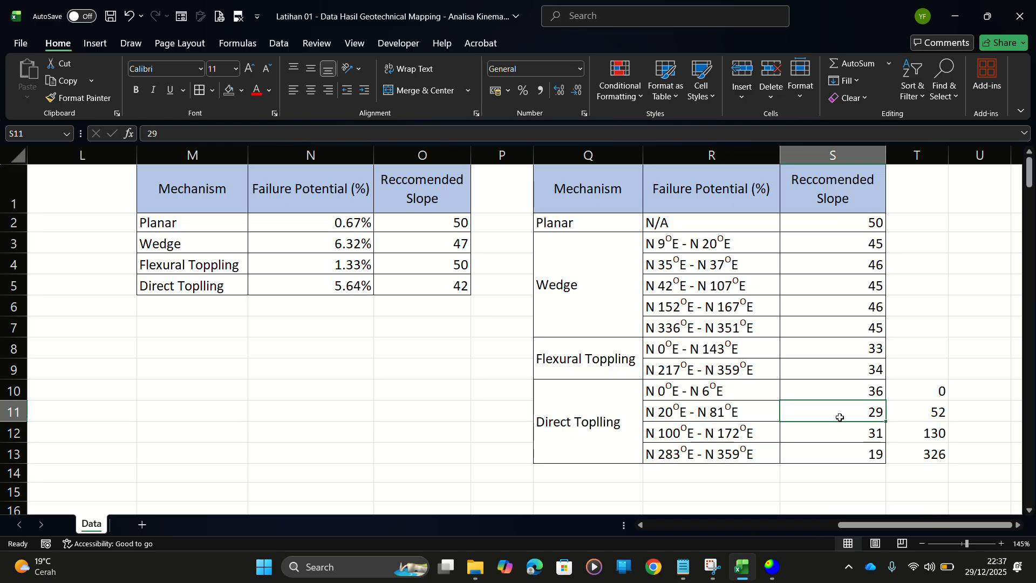
{"action": "left_click", "coordinate": [723, 411]}
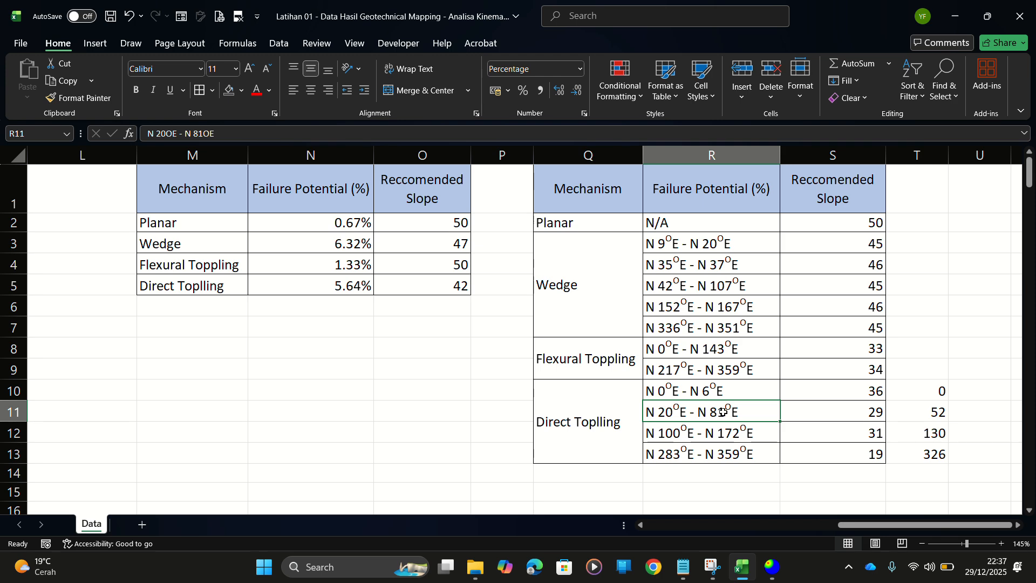
{"action": "key", "text": "alt+Tab"}
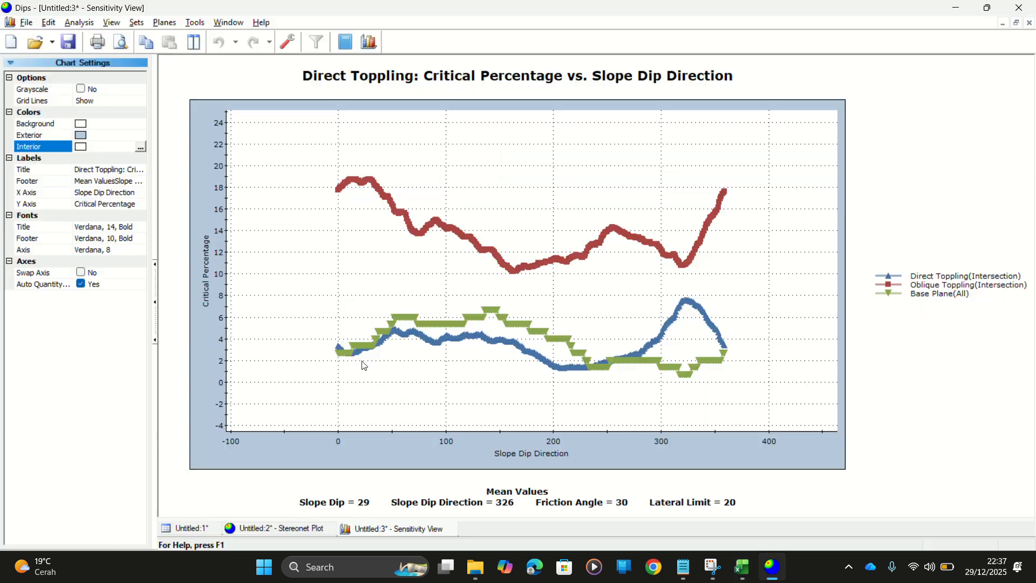
Examine the direct toppling curve at slope dip 29 along the slope dip direction axis, starting with the 20 to 81 range
{"action": "scroll", "coordinate": [384, 333], "scroll_direction": "up", "scroll_amount": 5}
{"action": "left_click_drag", "start_coordinate": [402, 277], "coordinate": [559, 139]}
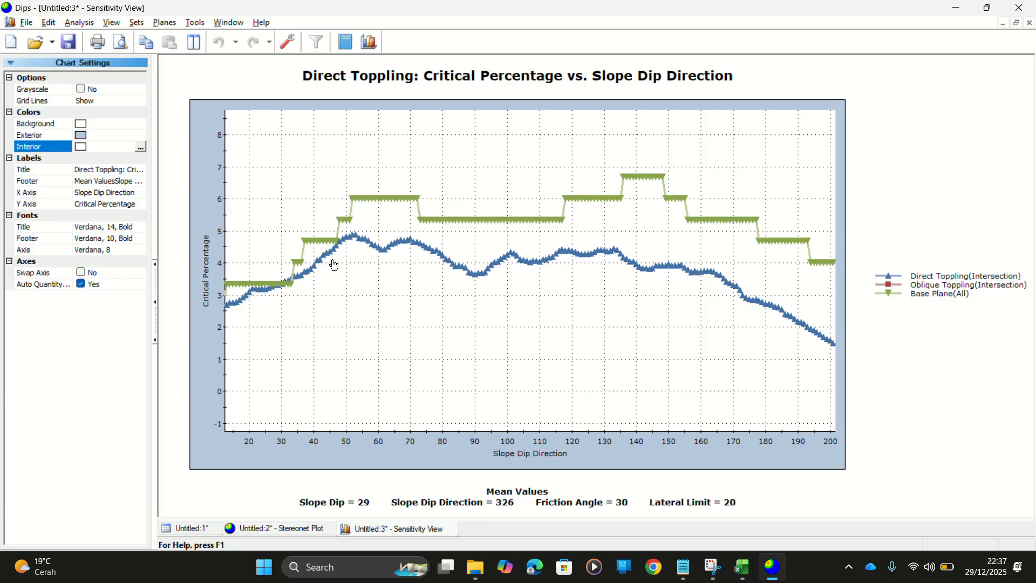
{"action": "mouse_move", "coordinate": [325, 265]}
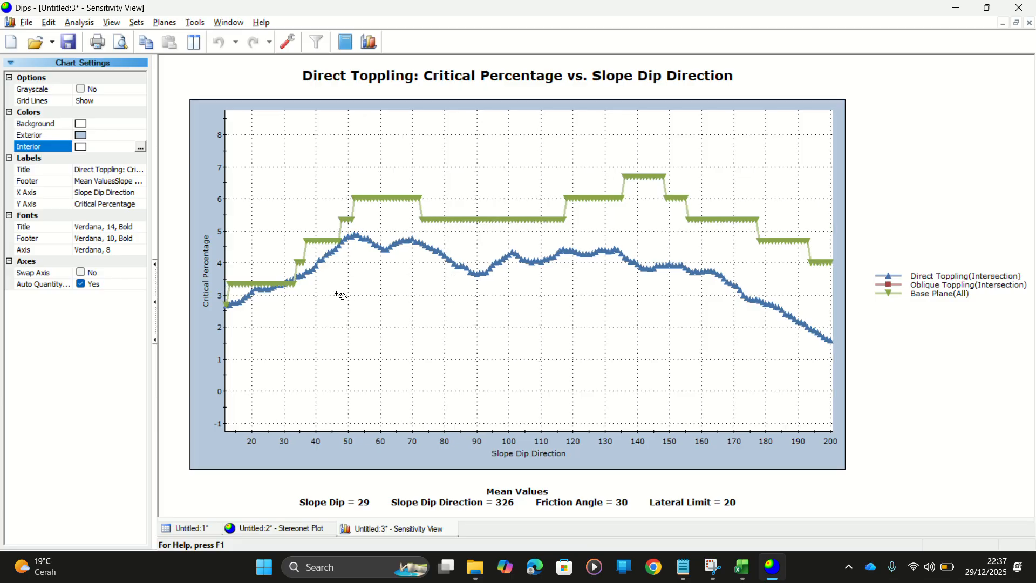
{"action": "left_click_drag", "start_coordinate": [340, 293], "coordinate": [479, 280]}
{"action": "mouse_move", "coordinate": [401, 281]}
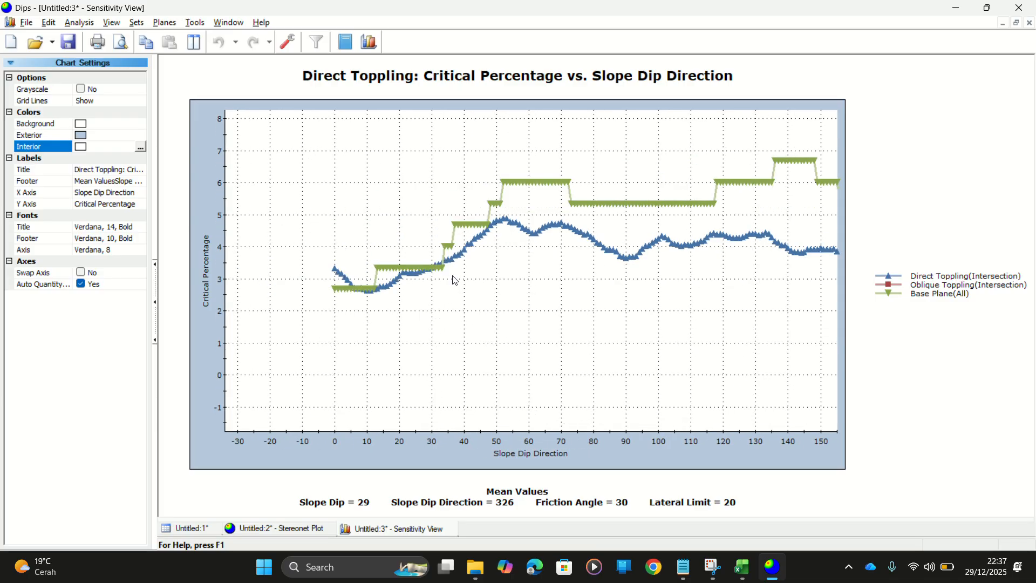
{"action": "mouse_move", "coordinate": [610, 257]}
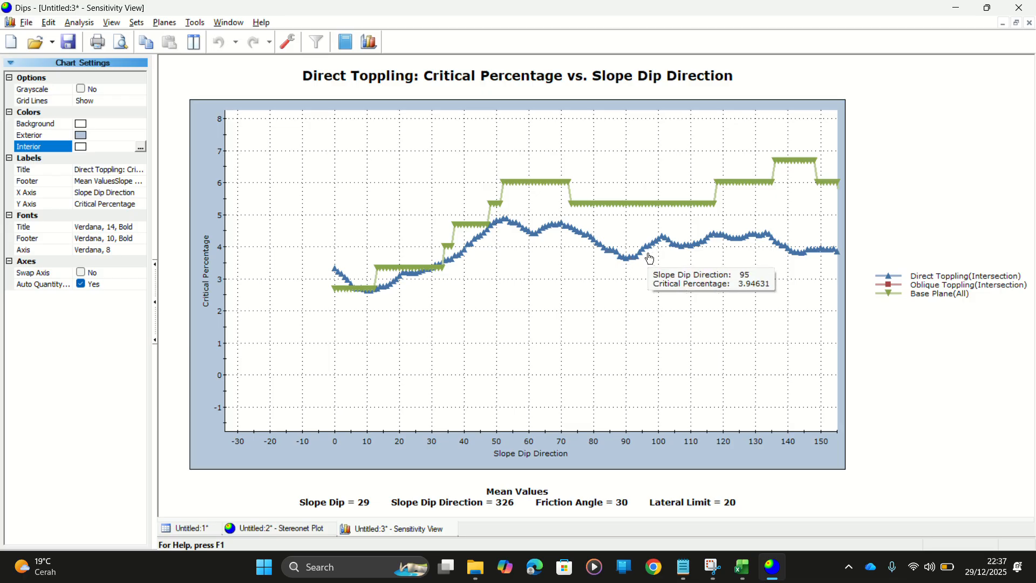
{"action": "scroll", "coordinate": [536, 210], "scroll_direction": "up", "scroll_amount": 5}
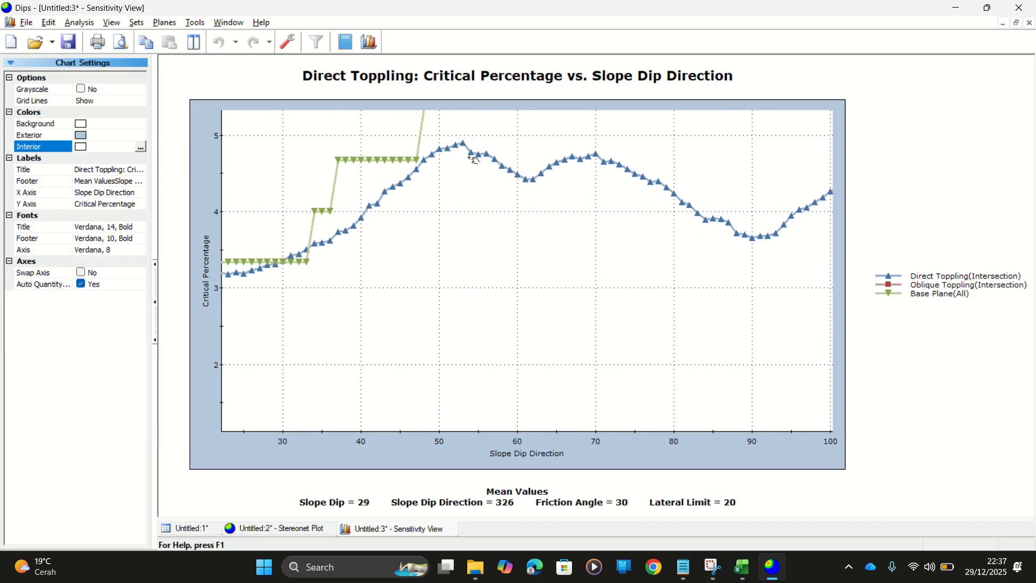
{"action": "mouse_move", "coordinate": [447, 244]}
{"action": "scroll", "coordinate": [459, 308], "scroll_direction": "down", "scroll_amount": 5}
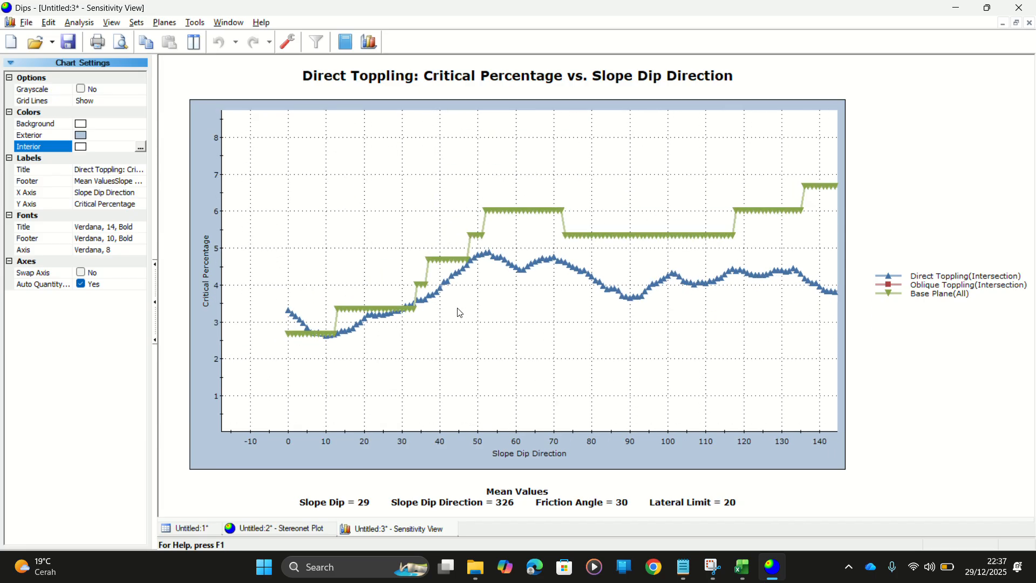
{"action": "left_click_drag", "start_coordinate": [592, 287], "coordinate": [378, 275]}
{"action": "left_click_drag", "start_coordinate": [535, 300], "coordinate": [473, 281]}
{"action": "scroll", "coordinate": [445, 202], "scroll_direction": "up", "scroll_amount": 4}
{"action": "left_click_drag", "start_coordinate": [362, 245], "coordinate": [538, 298]}
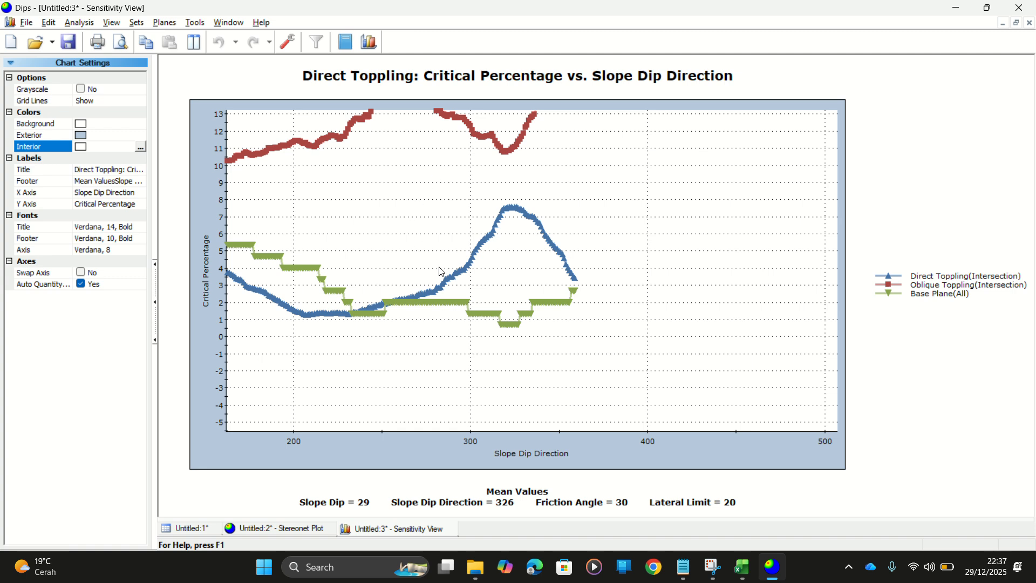
Check the N 283°E - N 359°E interval and slope in Excel and examine the direct toppling curve over that range in Dips
{"action": "key", "text": "alt+Tab"}
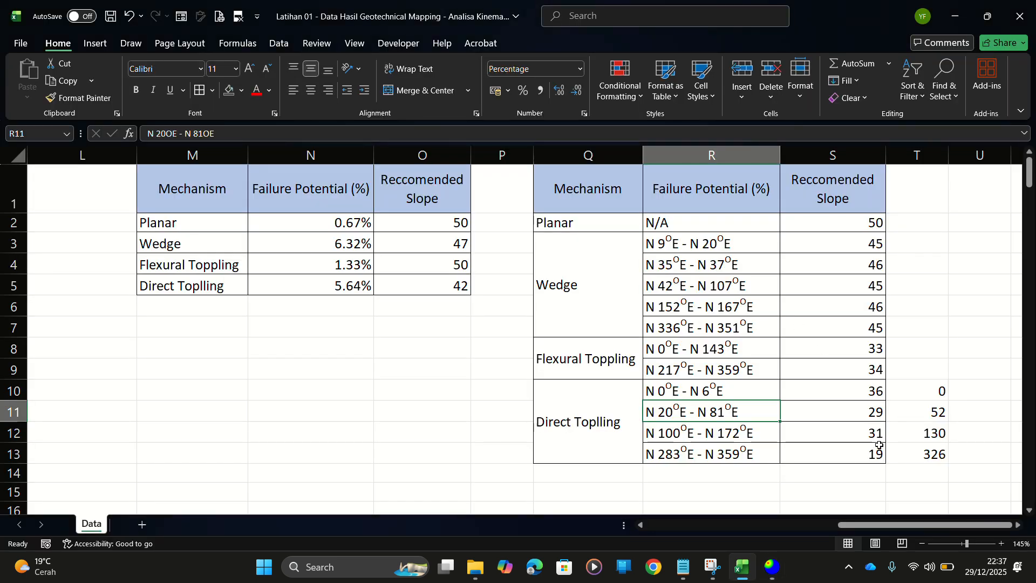
{"action": "left_click", "coordinate": [869, 409]}
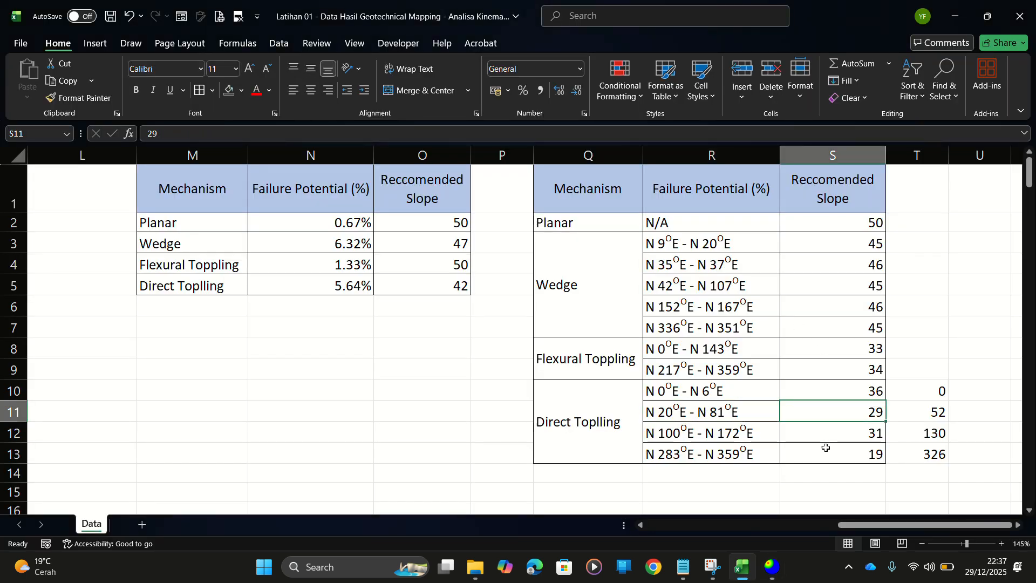
{"action": "left_click", "coordinate": [828, 449]}
{"action": "left_click", "coordinate": [673, 453]}
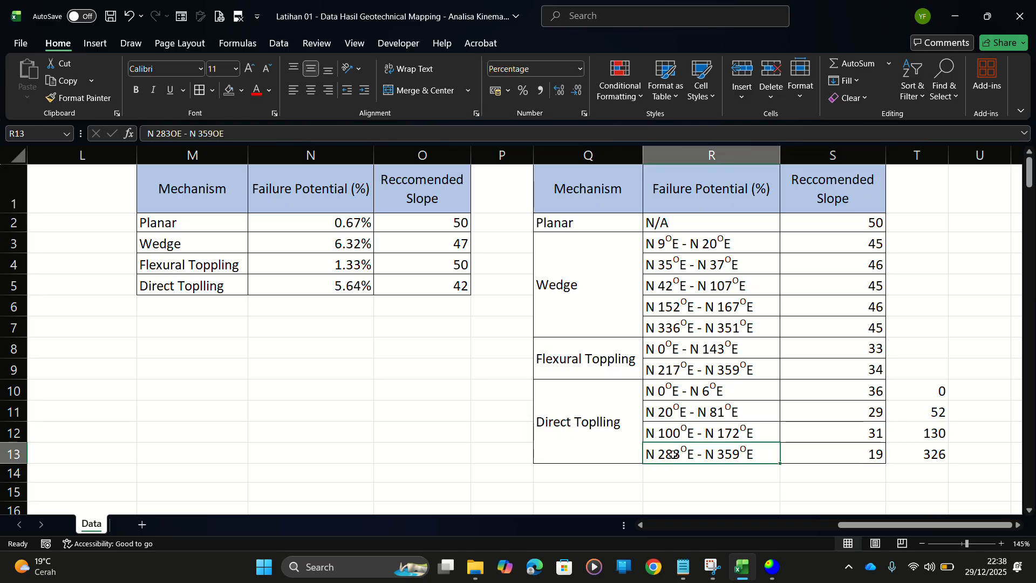
{"action": "key", "text": "alt+Tab"}
{"action": "scroll", "coordinate": [441, 245], "scroll_direction": "up", "scroll_amount": 4}
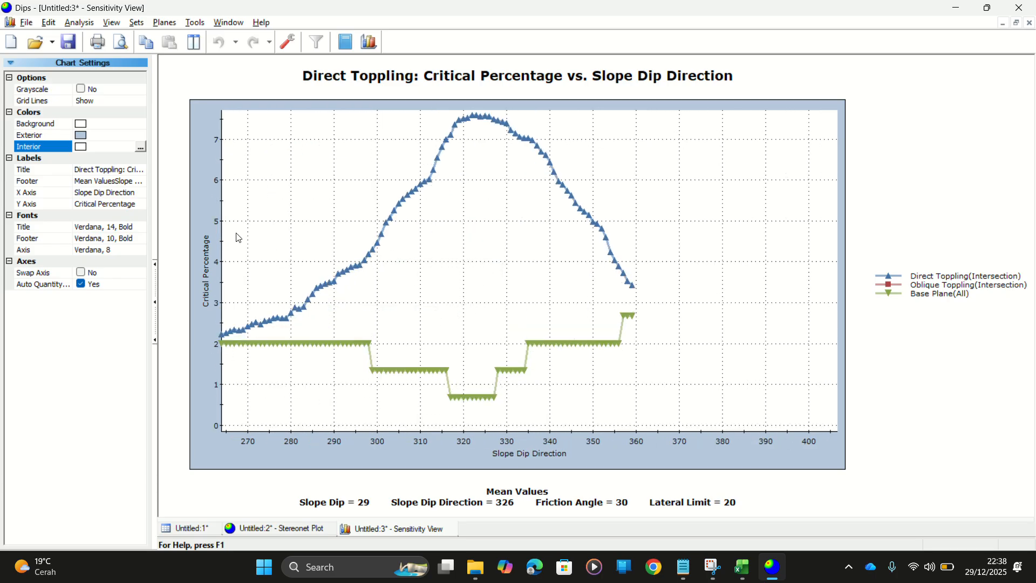
{"action": "mouse_move", "coordinate": [386, 231]}
{"action": "scroll", "coordinate": [628, 264], "scroll_direction": "down", "scroll_amount": 4}
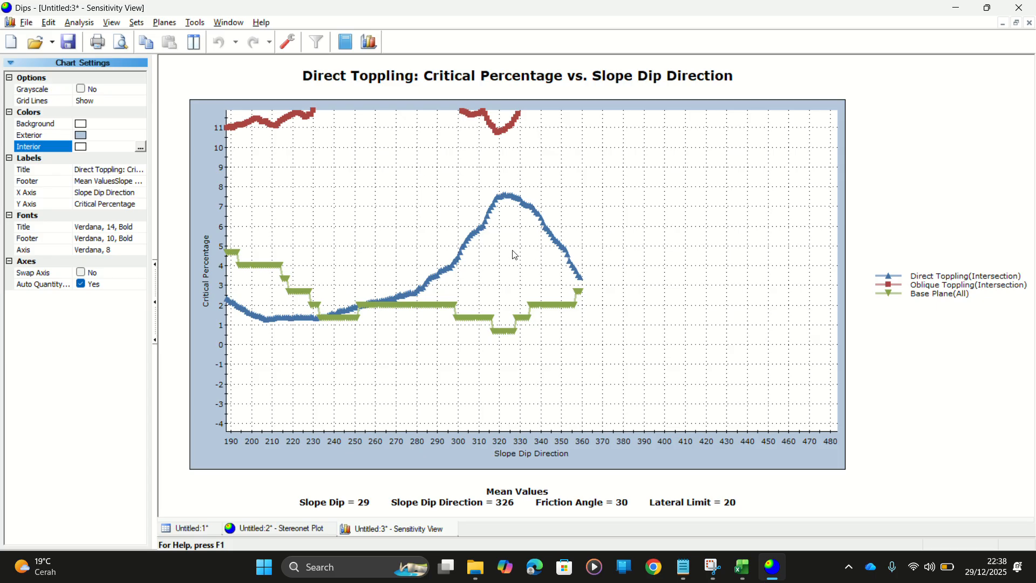
{"action": "scroll", "coordinate": [510, 255], "scroll_direction": "down", "scroll_amount": 1}
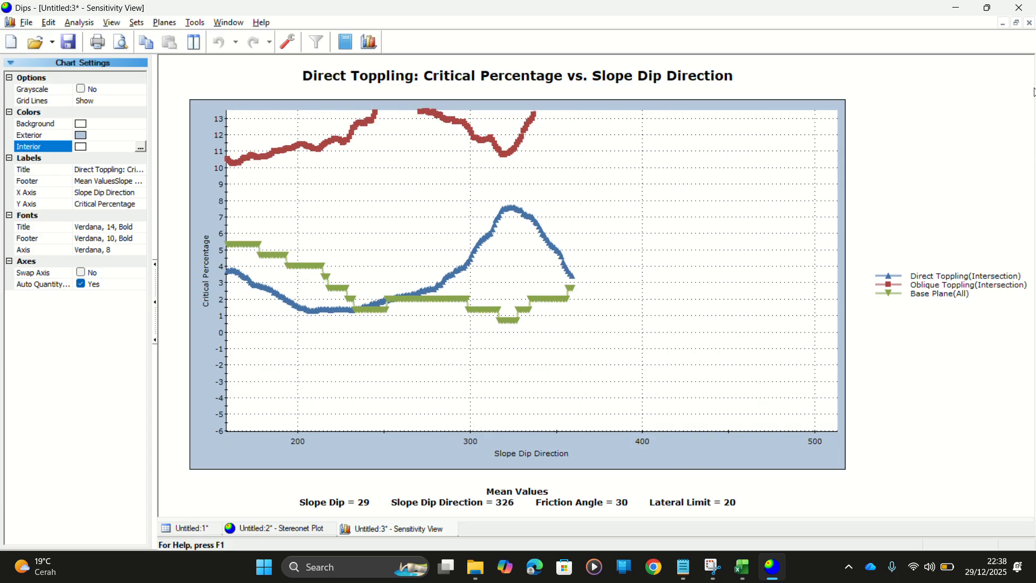
Close the sensitivity chart, check the N 283°E - N 359°E recommended slope in Excel, and set the slope dip to 19 in Dips
{"action": "left_click", "coordinate": [1030, 22]}
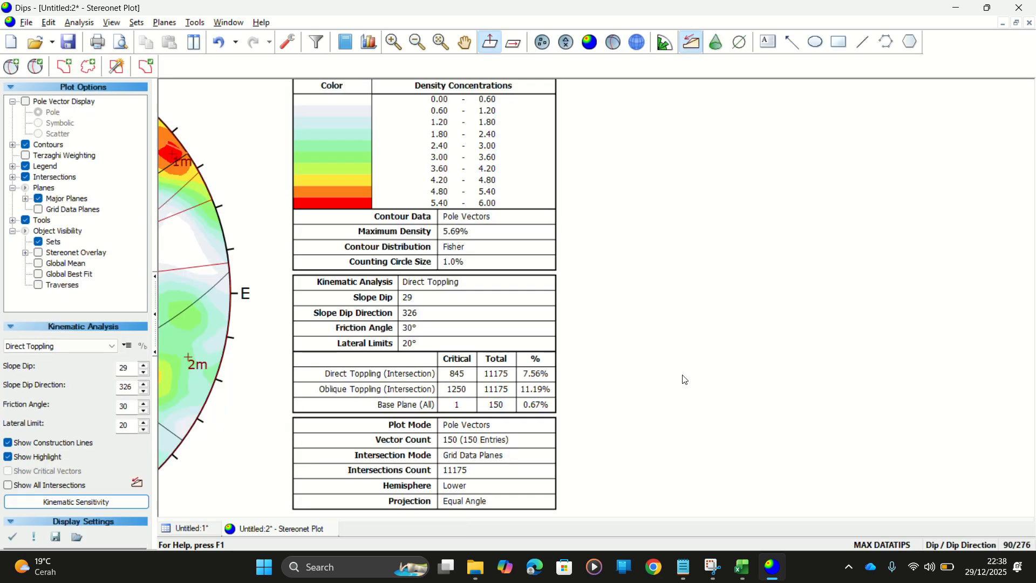
{"action": "key", "text": "alt+Tab"}
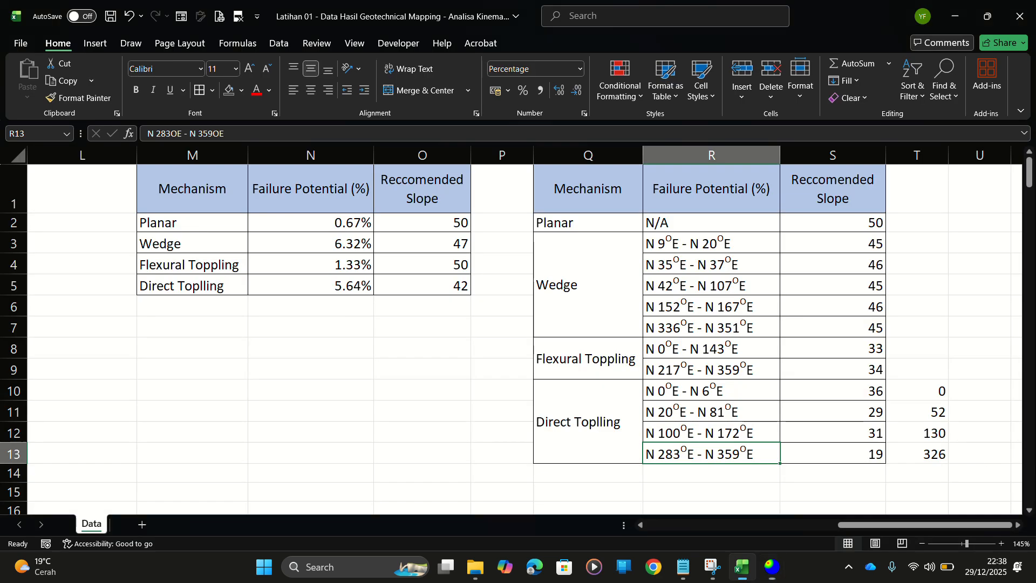
{"action": "left_click", "coordinate": [874, 413]}
{"action": "left_click", "coordinate": [875, 455]}
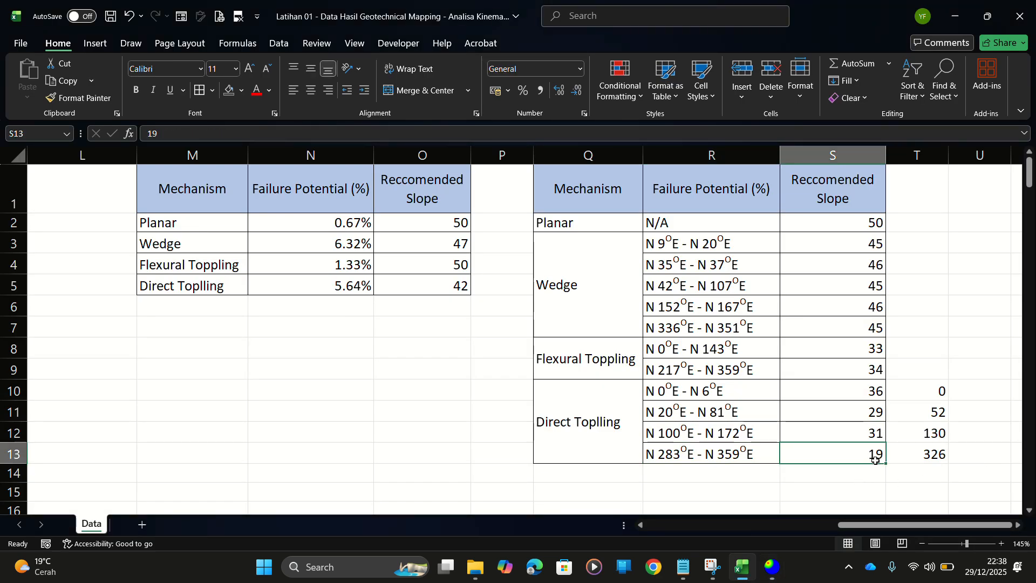
{"action": "key", "text": "alt+Tab"}
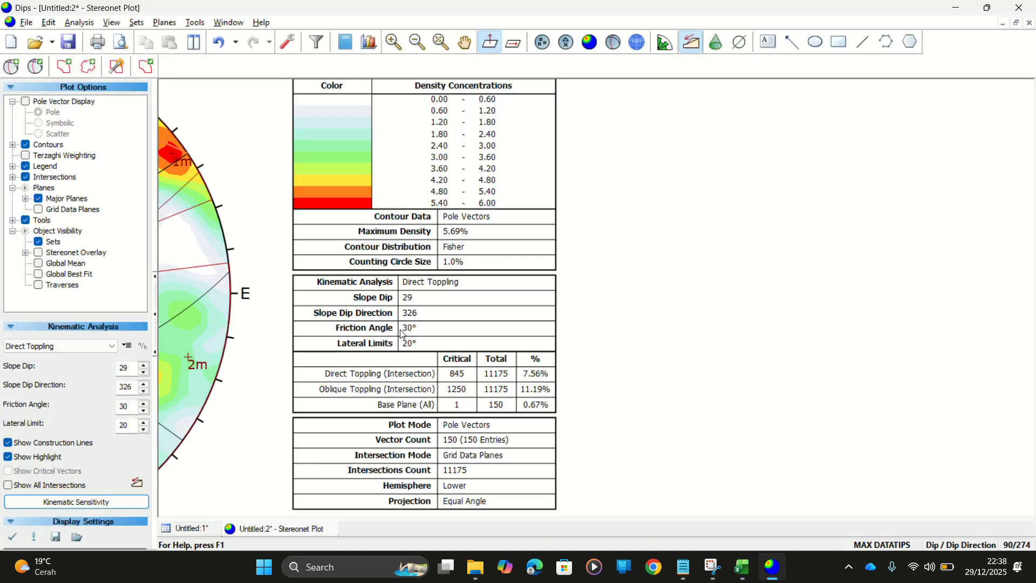
{"action": "double_click", "coordinate": [129, 364]}
{"action": "type", "text": "19"}
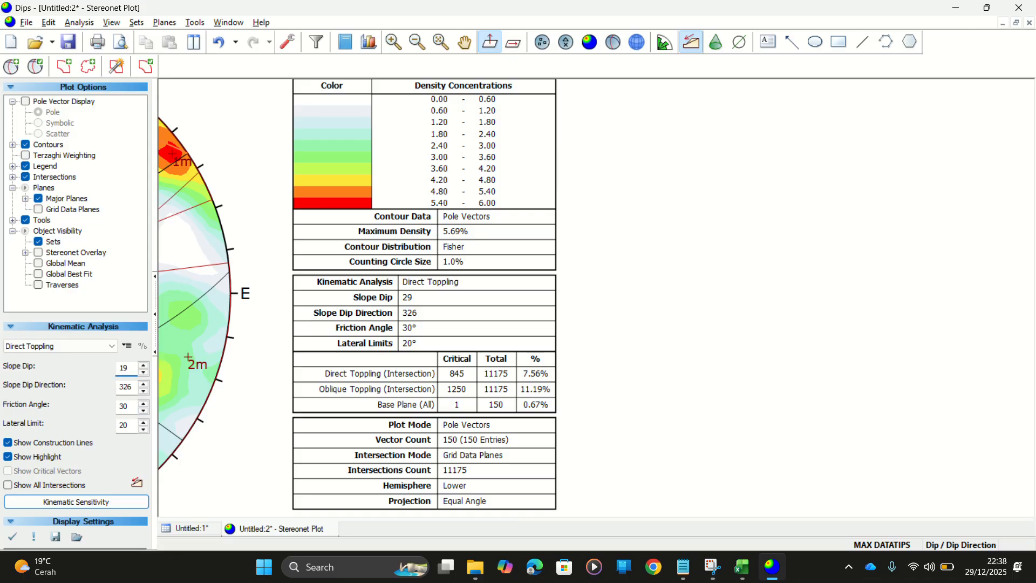
Run the Direct Toppling kinematic sensitivity analysis at slope dip 19 on slope dip direction from 0 to 359
{"action": "left_click", "coordinate": [76, 502]}
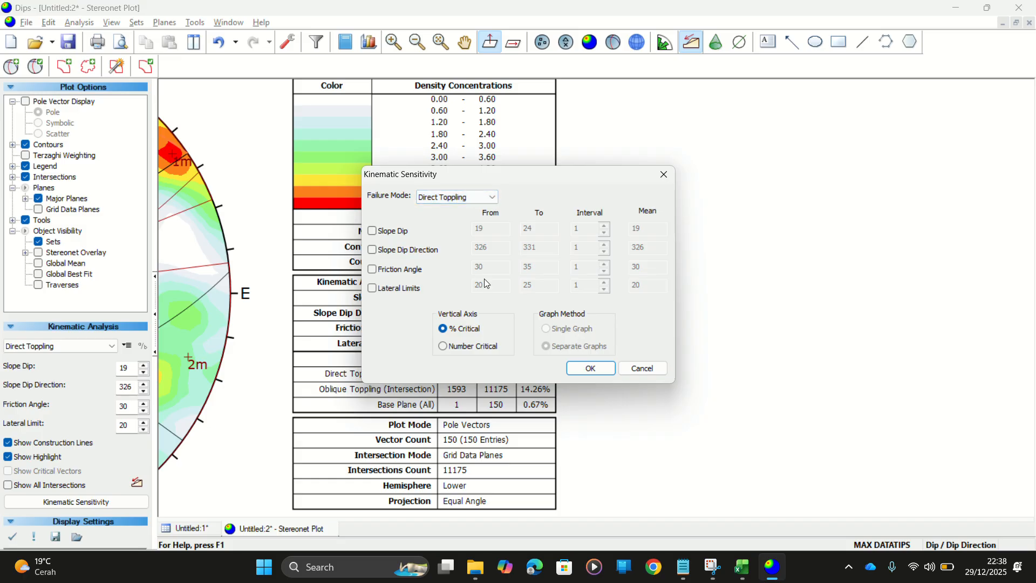
{"action": "left_click", "coordinate": [432, 255]}
{"action": "double_click", "coordinate": [483, 248]}
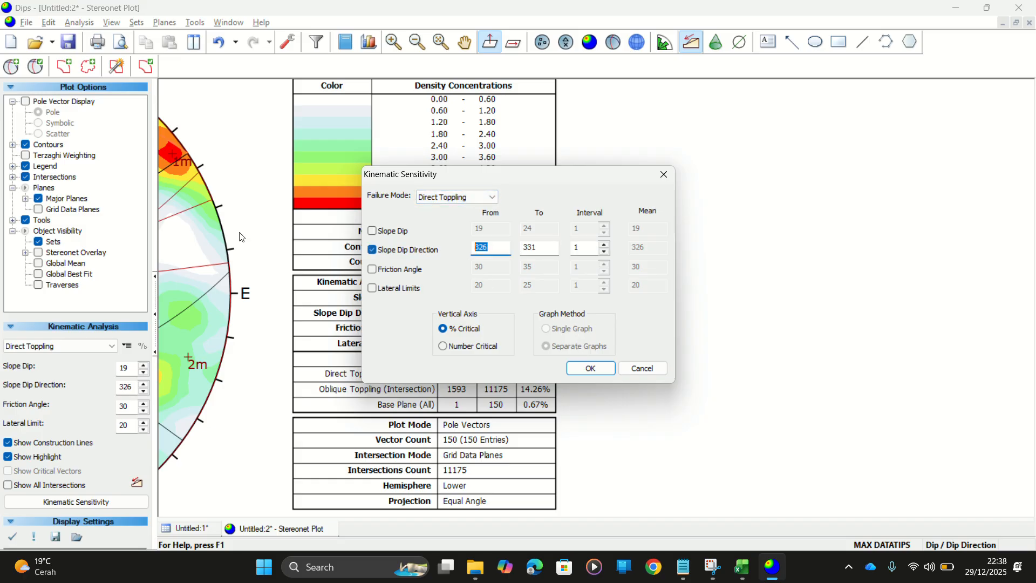
{"action": "type", "text": "0"}
{"action": "double_click", "coordinate": [548, 249]}
{"action": "type", "text": "359"}
{"action": "key", "text": "Return"}
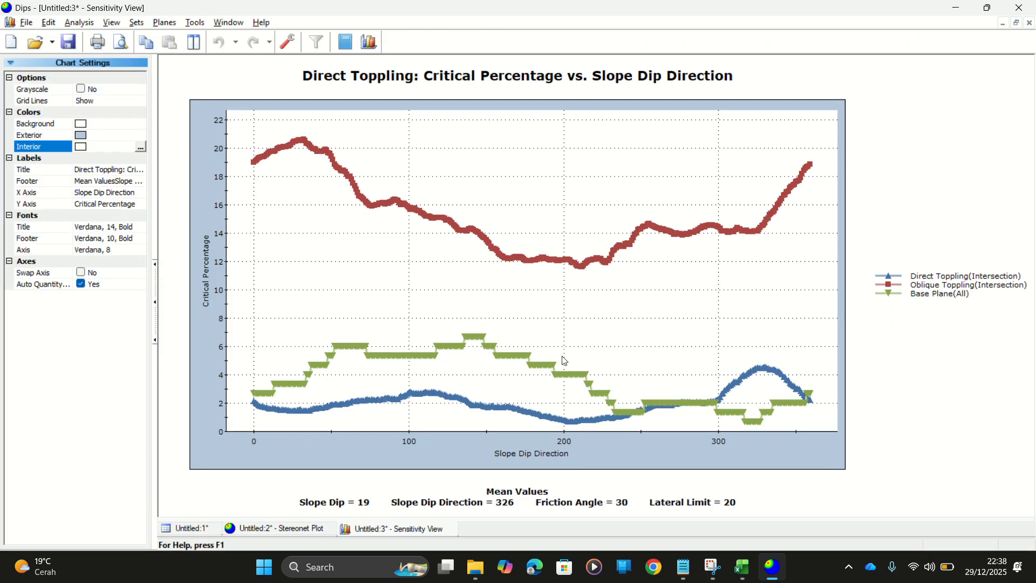
Examine the direct toppling curve at slope dip 19 over the slope dip directions from 283 to 359, including its peak
{"action": "scroll", "coordinate": [757, 364], "scroll_direction": "up", "scroll_amount": 5}
{"action": "left_click_drag", "start_coordinate": [749, 364], "coordinate": [460, 189]}
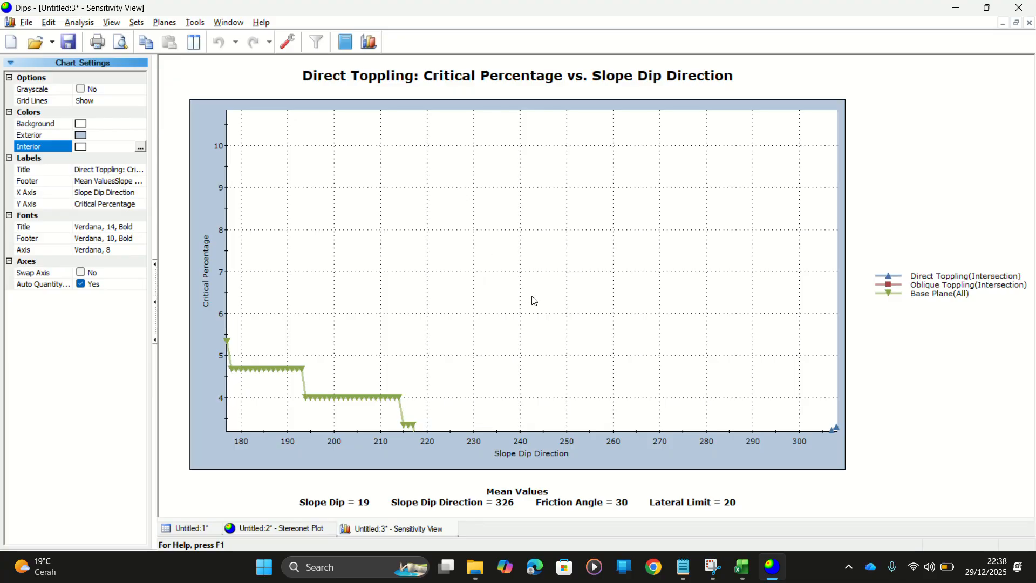
{"action": "left_click_drag", "start_coordinate": [535, 301], "coordinate": [553, 254]}
{"action": "left_click_drag", "start_coordinate": [694, 354], "coordinate": [488, 349]}
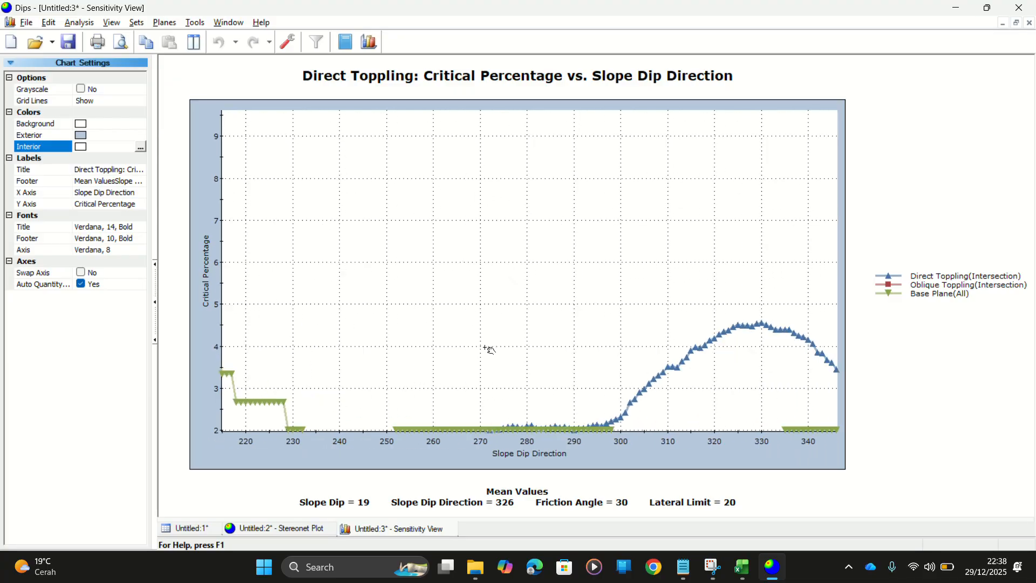
{"action": "left_click_drag", "start_coordinate": [577, 363], "coordinate": [192, 290]}
{"action": "scroll", "coordinate": [270, 289], "scroll_direction": "up", "scroll_amount": 3}
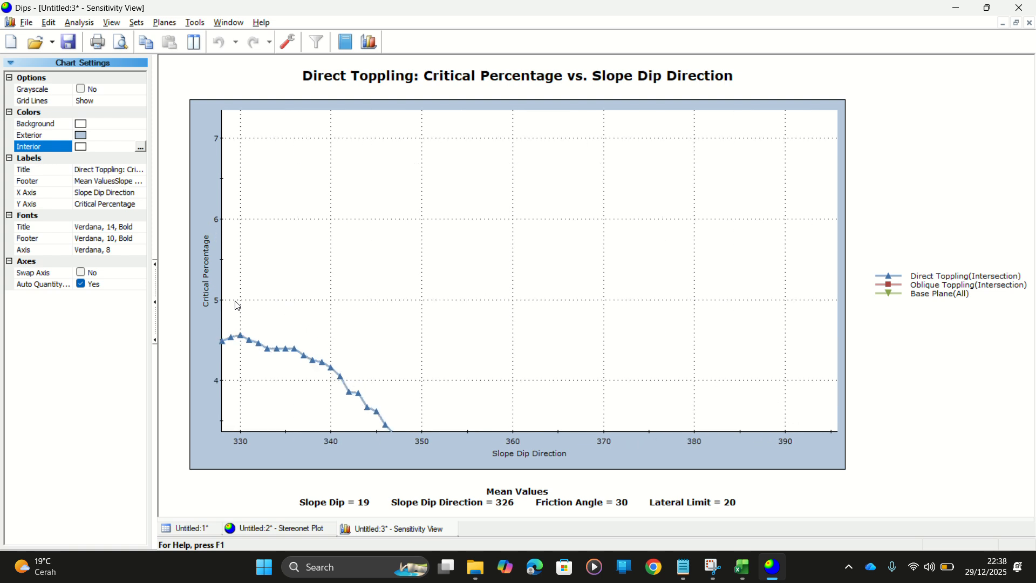
{"action": "left_click_drag", "start_coordinate": [249, 314], "coordinate": [437, 315]}
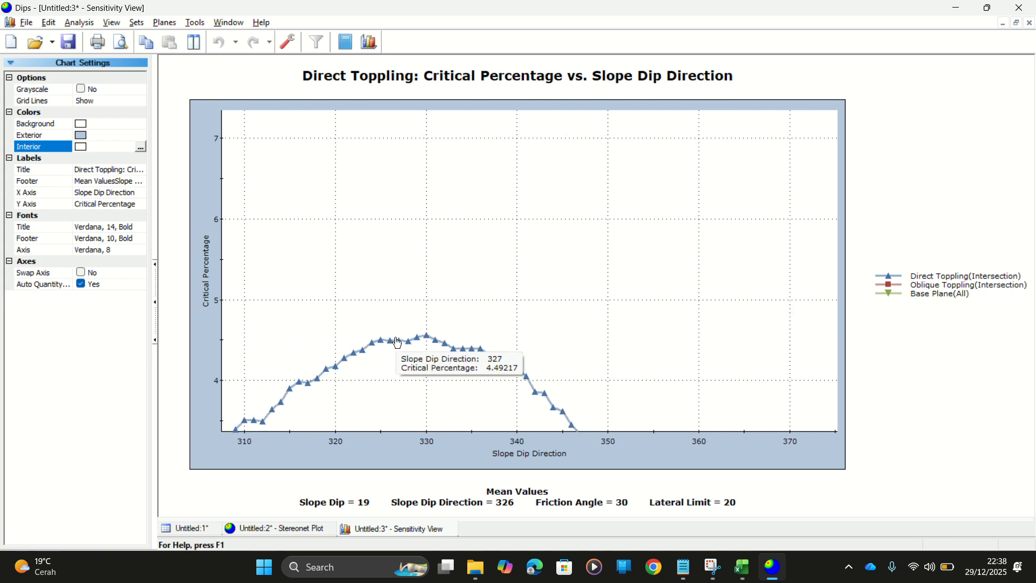
{"action": "scroll", "coordinate": [397, 310], "scroll_direction": "down", "scroll_amount": 5}
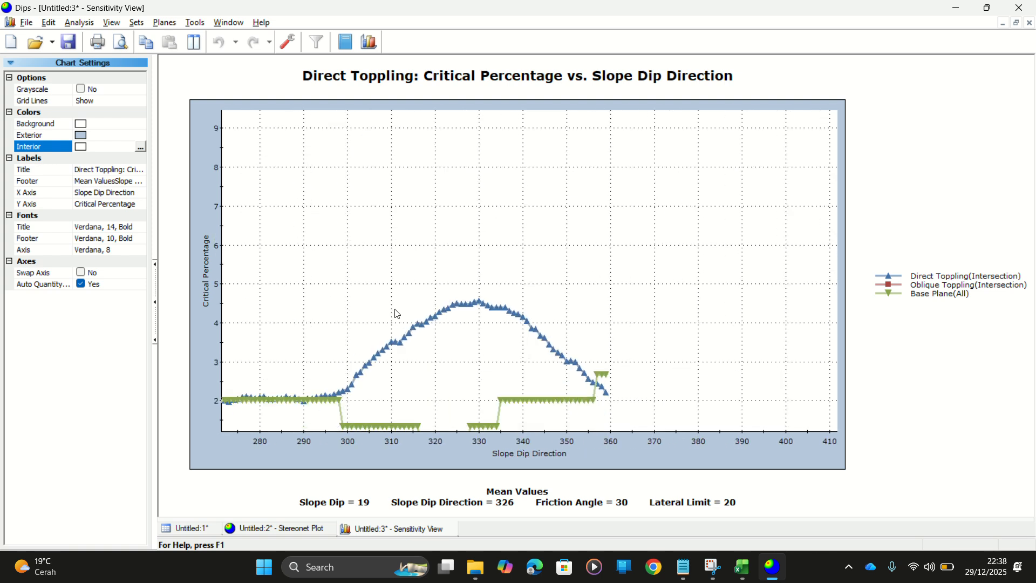
{"action": "mouse_move", "coordinate": [480, 300]}
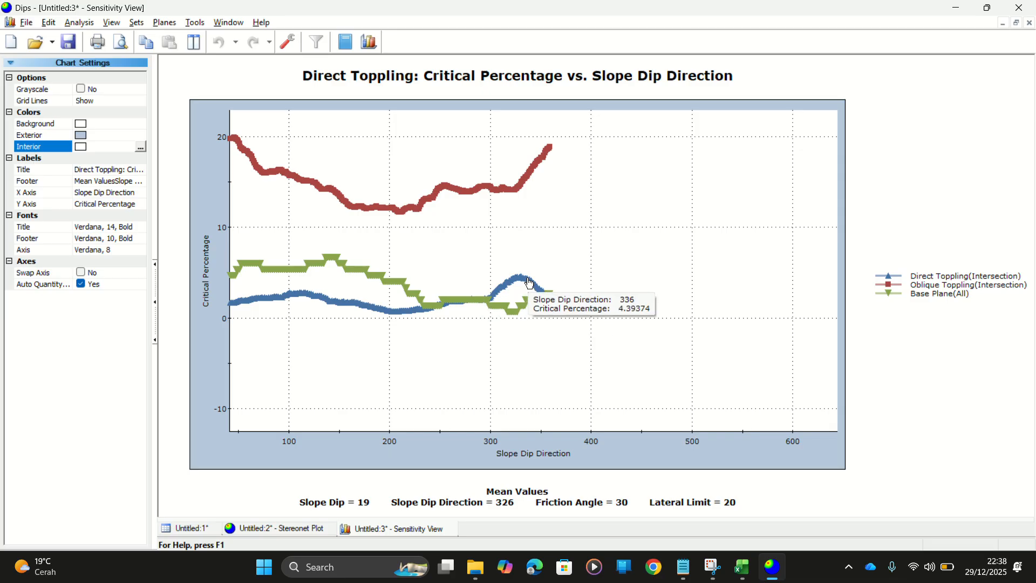
{"action": "scroll", "coordinate": [535, 295], "scroll_direction": "up", "scroll_amount": 3}
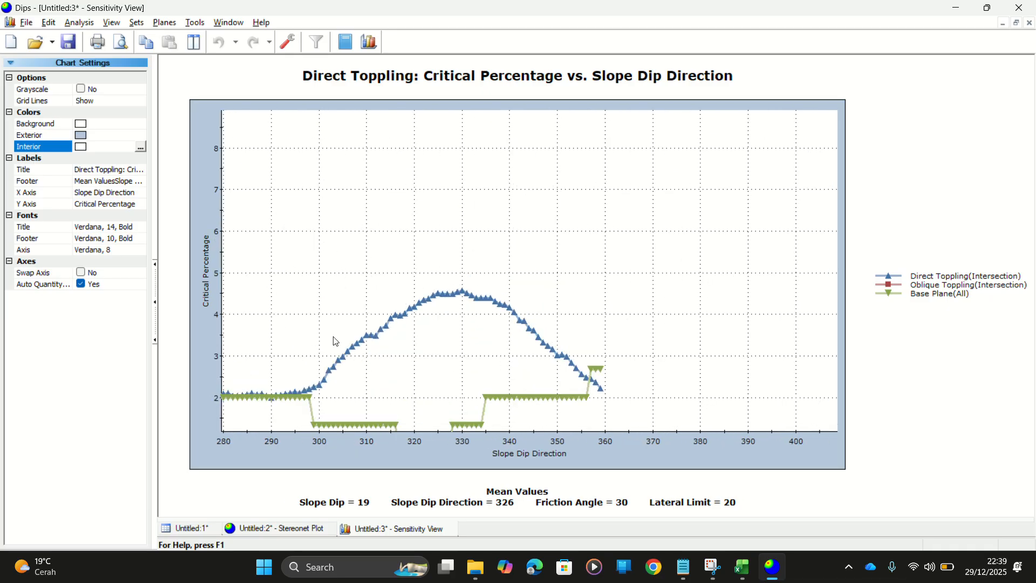
{"action": "mouse_move", "coordinate": [296, 399]}
{"action": "scroll", "coordinate": [502, 396], "scroll_direction": "down", "scroll_amount": 4}
Switch to Excel and clear the peak dip directions beside the Direct Toppling rows in T10:T13
{"action": "key", "text": "alt+Tab"}
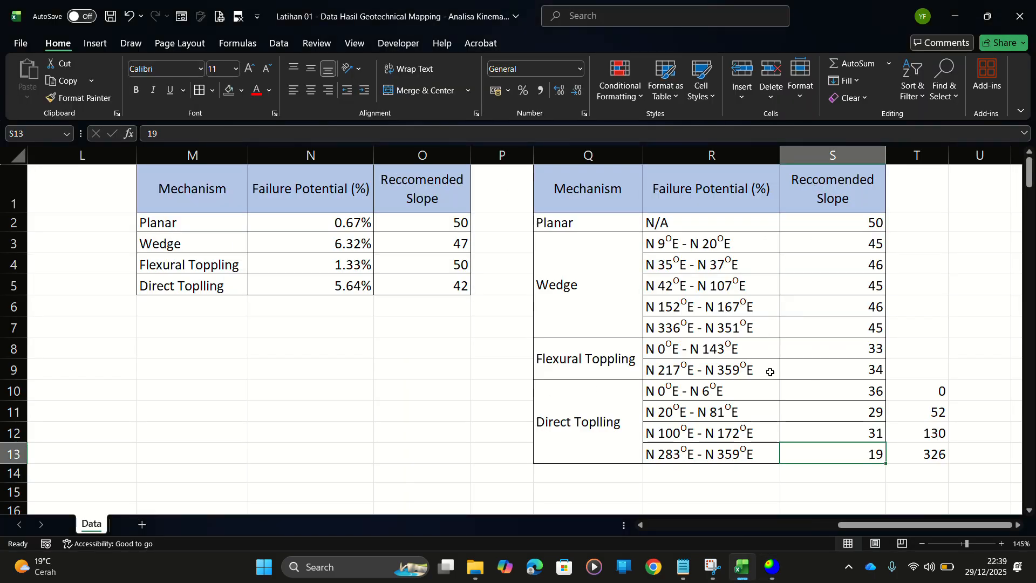
{"action": "left_click", "coordinate": [866, 244]}
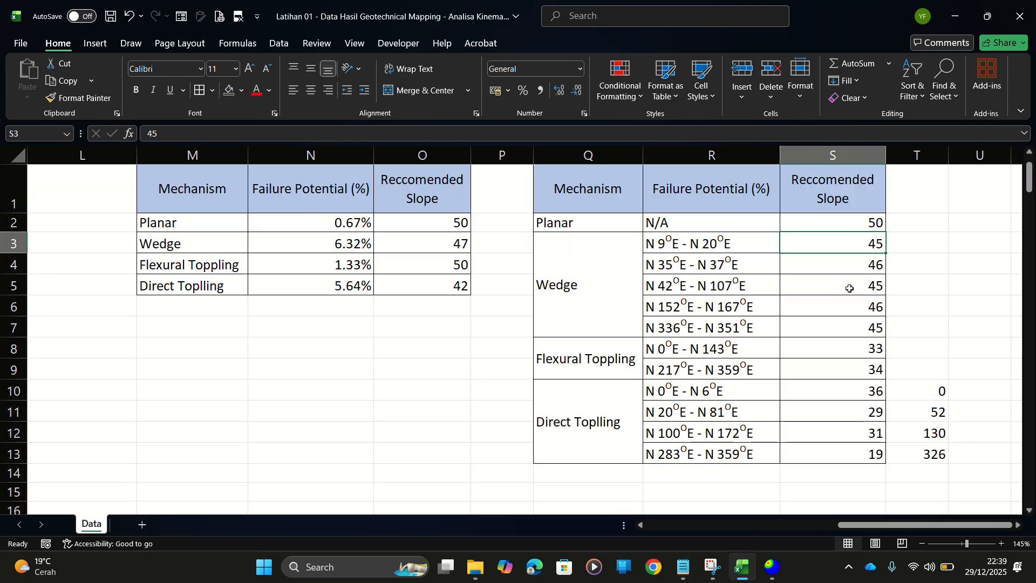
{"action": "left_click", "coordinate": [931, 348]}
{"action": "left_click_drag", "start_coordinate": [925, 388], "coordinate": [916, 452]}
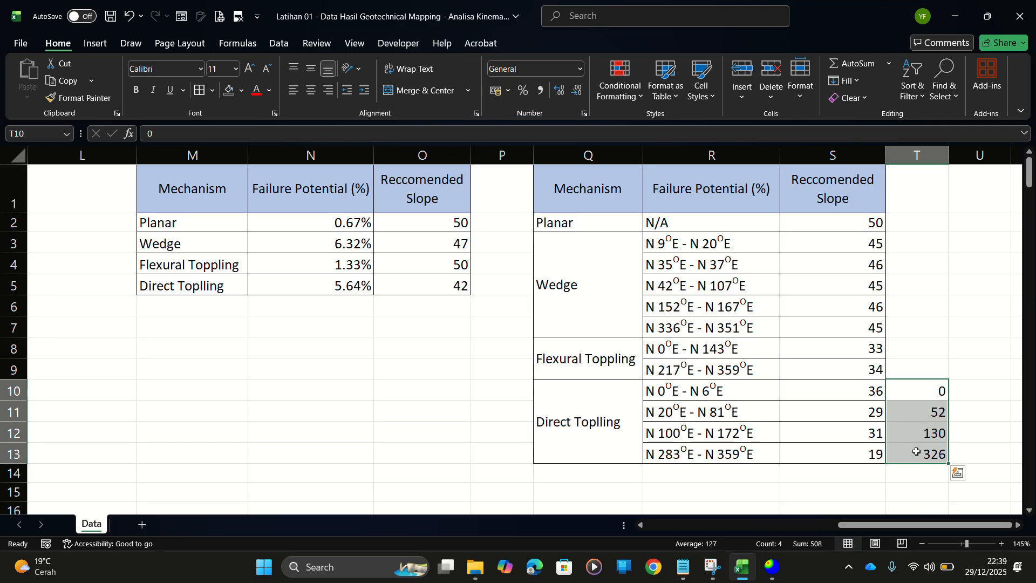
{"action": "key", "text": "Delete"}
{"action": "scroll", "coordinate": [490, 247], "scroll_direction": "down", "scroll_amount": 4}
{"action": "scroll", "coordinate": [462, 290], "scroll_direction": "up", "scroll_amount": 4}
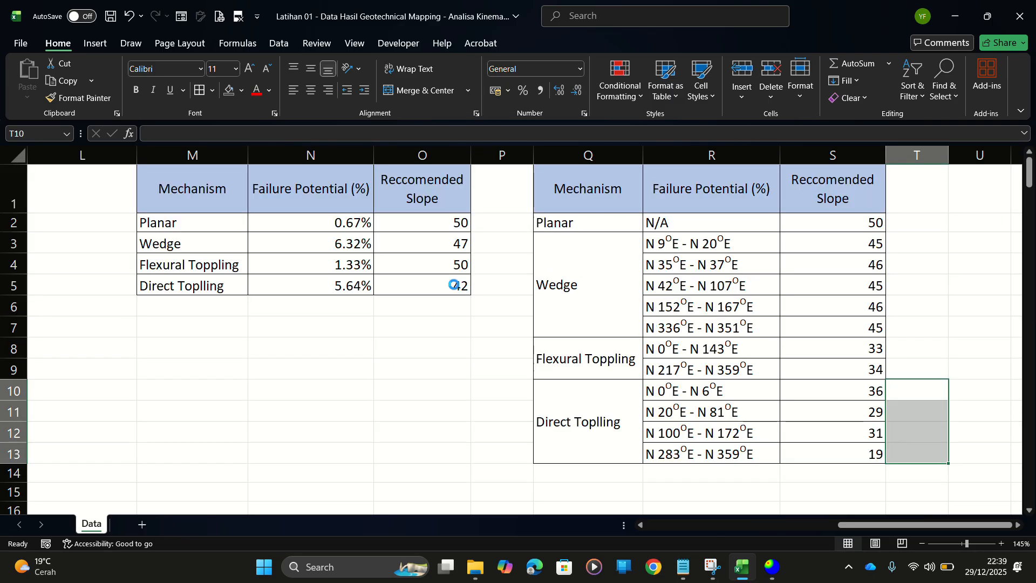
{"action": "scroll", "coordinate": [453, 284], "scroll_direction": "down", "scroll_amount": 3}
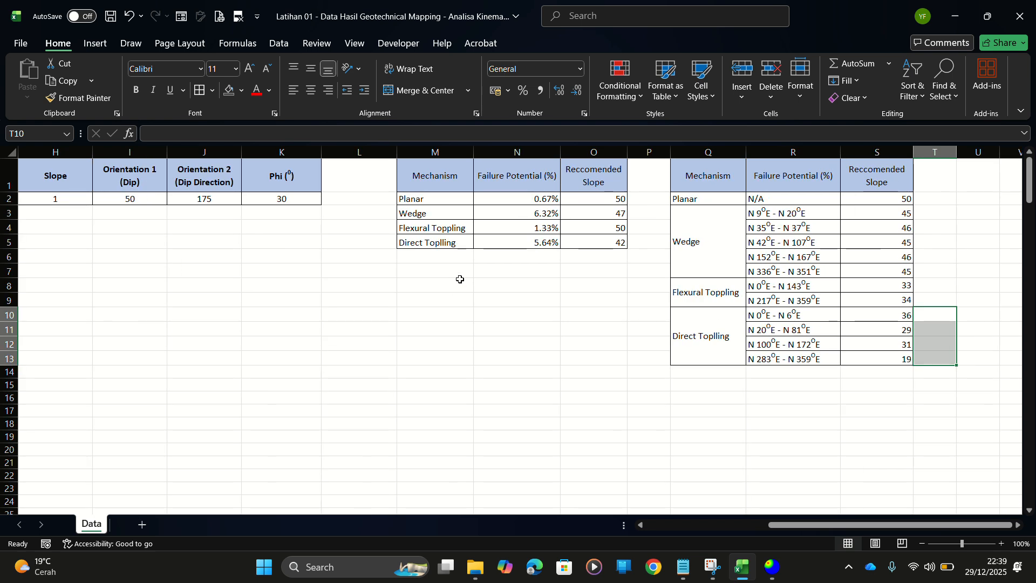
Review the mechanisms, dip direction intervals and recommended slopes in the second table
{"action": "left_click", "coordinate": [938, 229]}
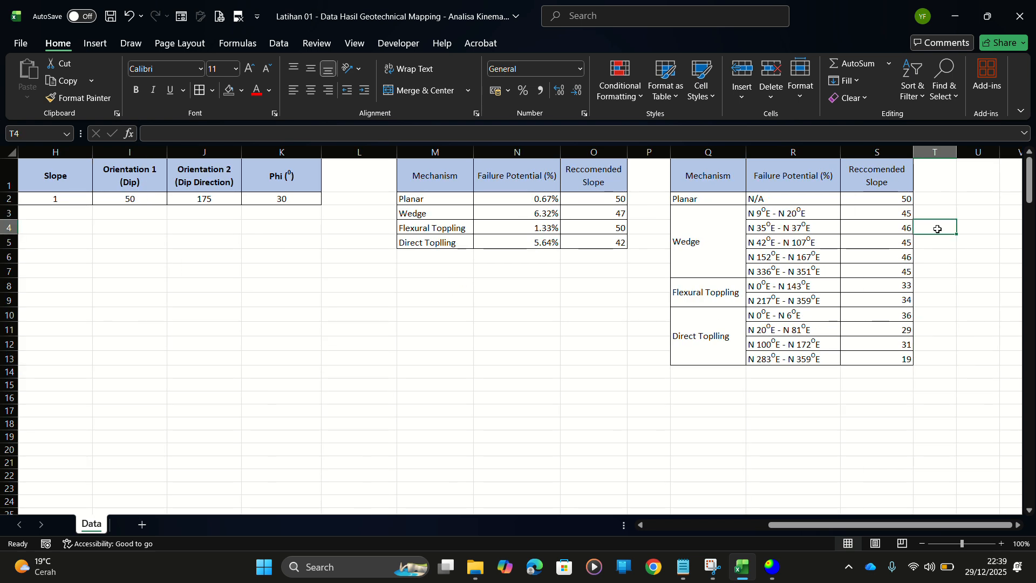
{"action": "mouse_move", "coordinate": [731, 193]}
{"action": "left_mouse_down"}
{"action": "mouse_move", "coordinate": [720, 259]}
{"action": "mouse_move", "coordinate": [860, 300]}
{"action": "mouse_move", "coordinate": [868, 329]}
{"action": "left_mouse_up"}
{"action": "left_click", "coordinate": [976, 319]}
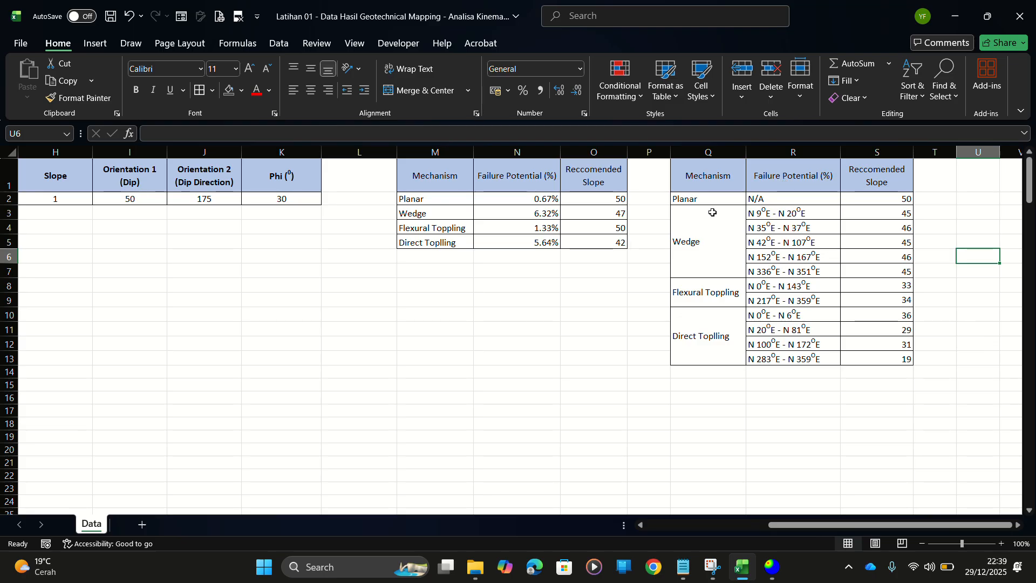
{"action": "left_click", "coordinate": [701, 198]}
{"action": "scroll", "coordinate": [821, 194], "scroll_direction": "up", "scroll_amount": 3}
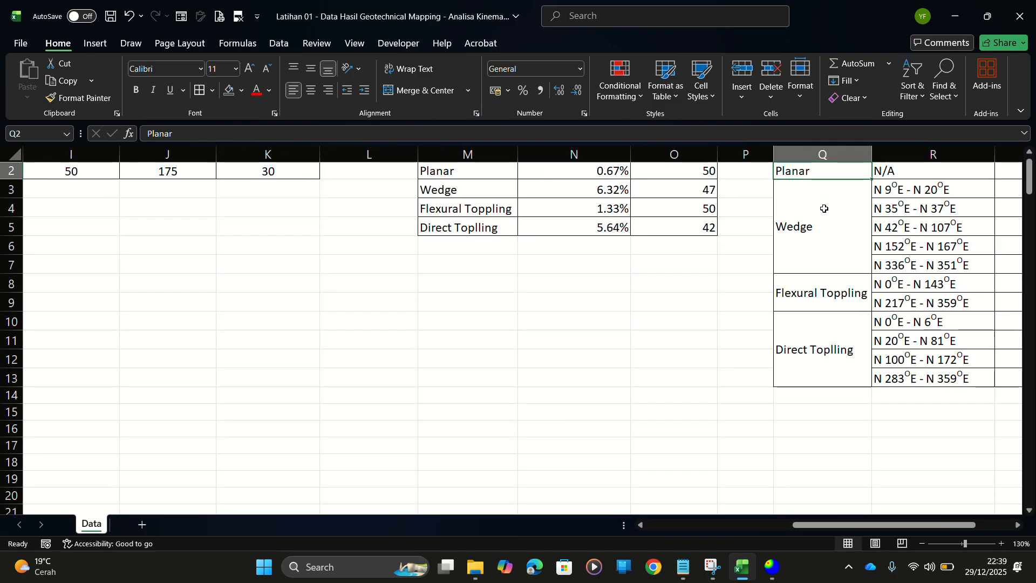
{"action": "left_click_drag", "start_coordinate": [702, 525], "coordinate": [880, 528]}
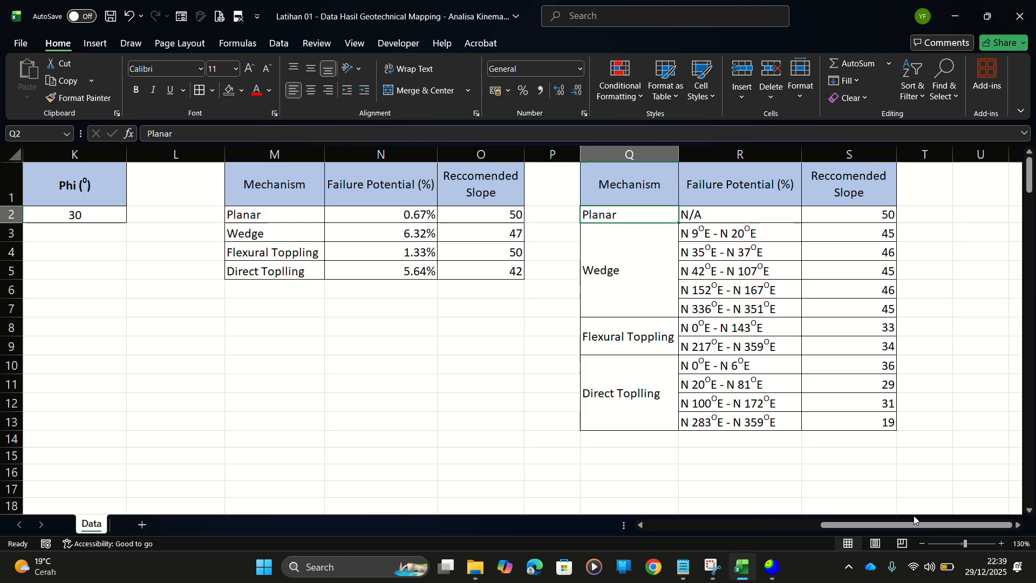
Copy the N 9°E - N 20°E interval into the Planar row's cell R2 and edit it to N 0°E - N 360°E
{"action": "left_click", "coordinate": [699, 214]}
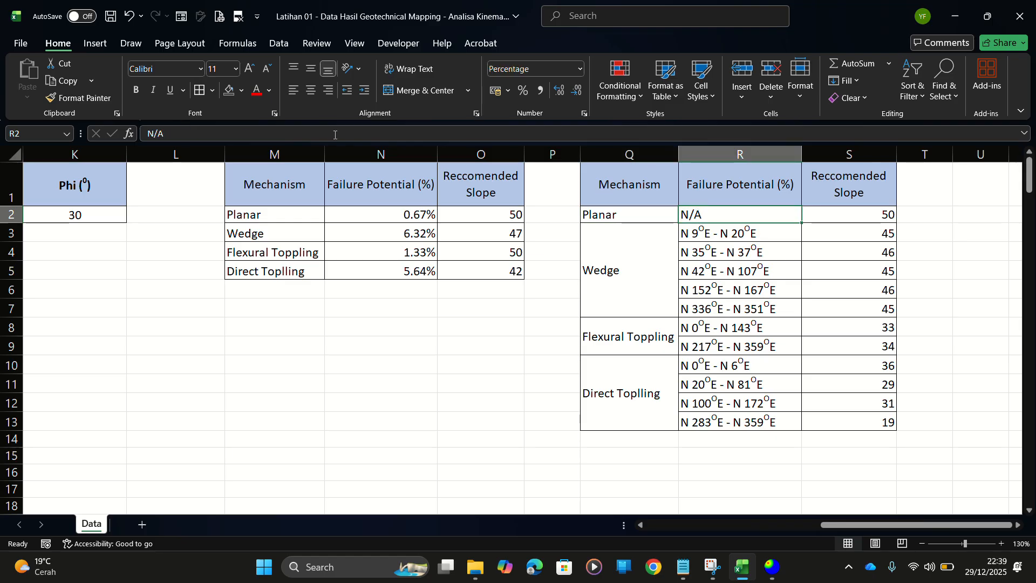
{"action": "left_click", "coordinate": [738, 232]}
{"action": "key", "text": "ctrl+c"}
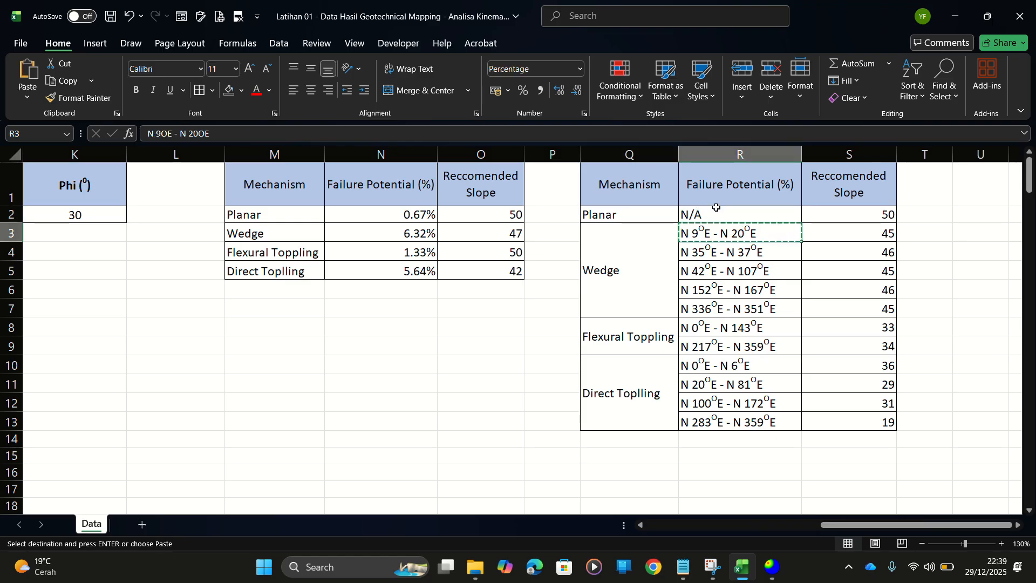
{"action": "left_click", "coordinate": [713, 211]}
{"action": "key", "text": "ctrl+v"}
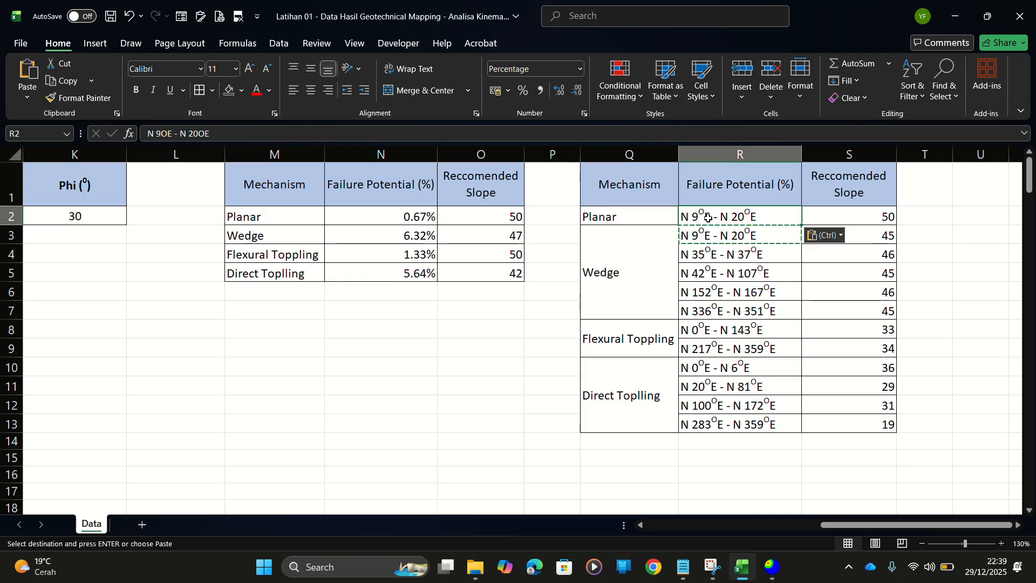
{"action": "double_click", "coordinate": [701, 218]}
{"action": "key", "text": "BackSpace"}
{"action": "type", "text": "0"}
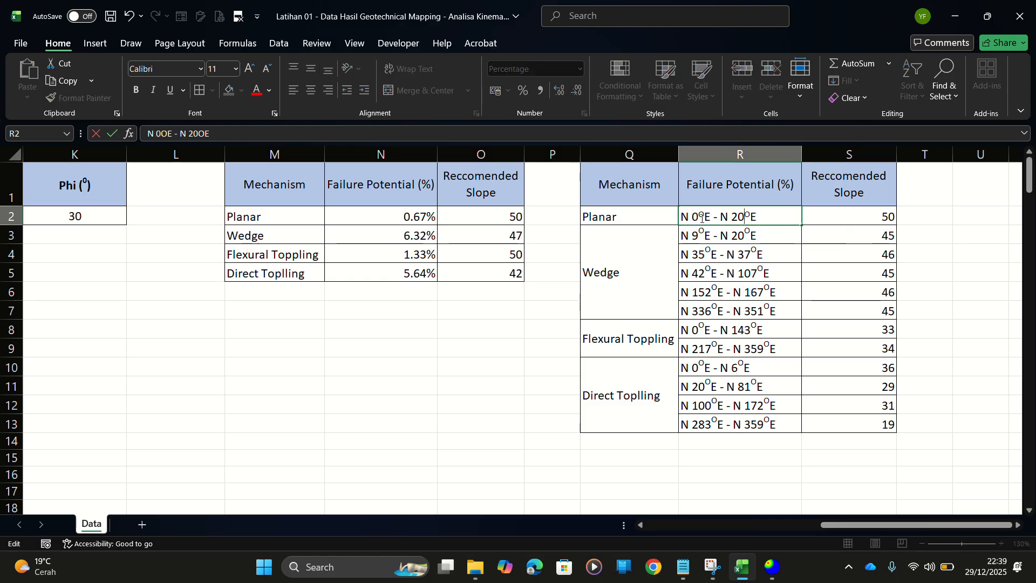
{"action": "key", "text": "BackSpace"}
{"action": "key", "text": "BackSpace"}
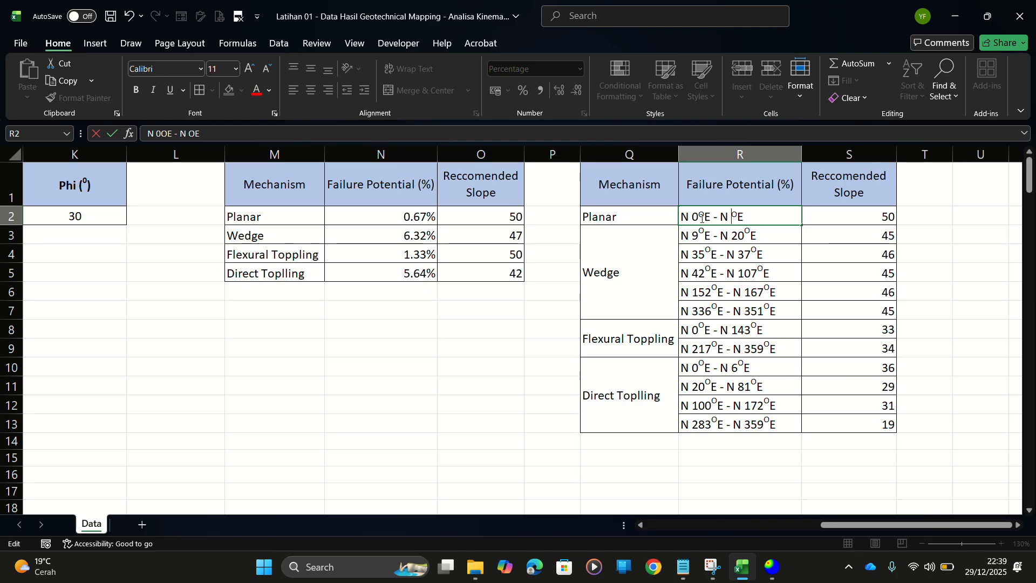
{"action": "type", "text": "360"}
{"action": "key", "text": "Return"}
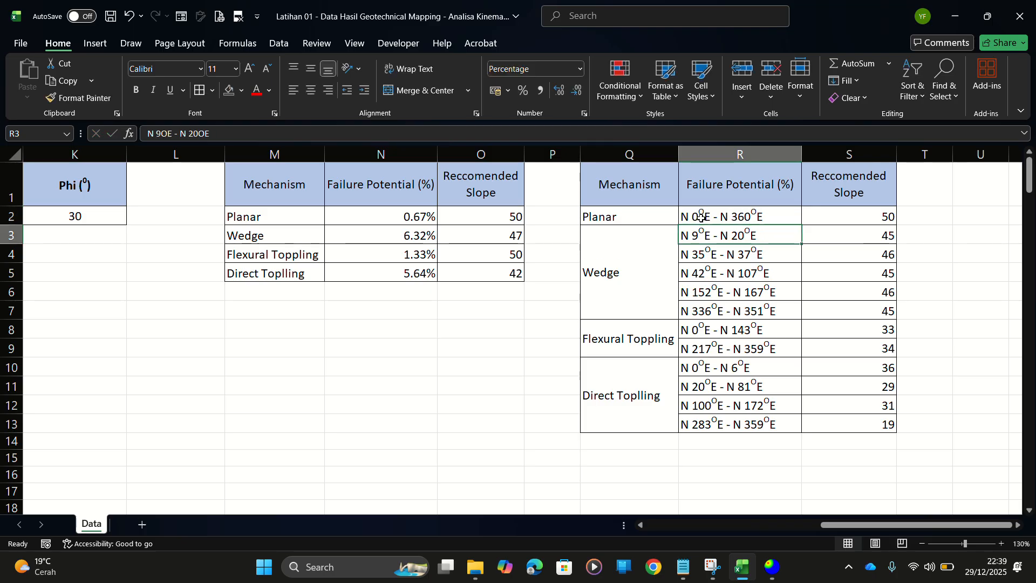
Replace the Planar row's interval in R2 with the text "ALL Dip Direction"
{"action": "left_click", "coordinate": [701, 216]}
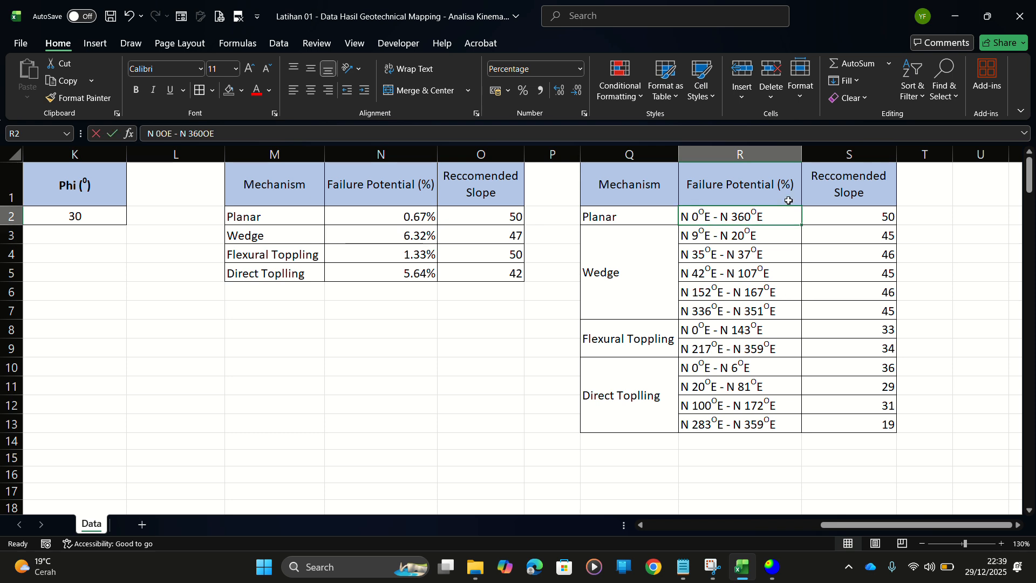
{"action": "type", "text": "ALL"}
{"action": "key", "text": "Caps_Lock"}
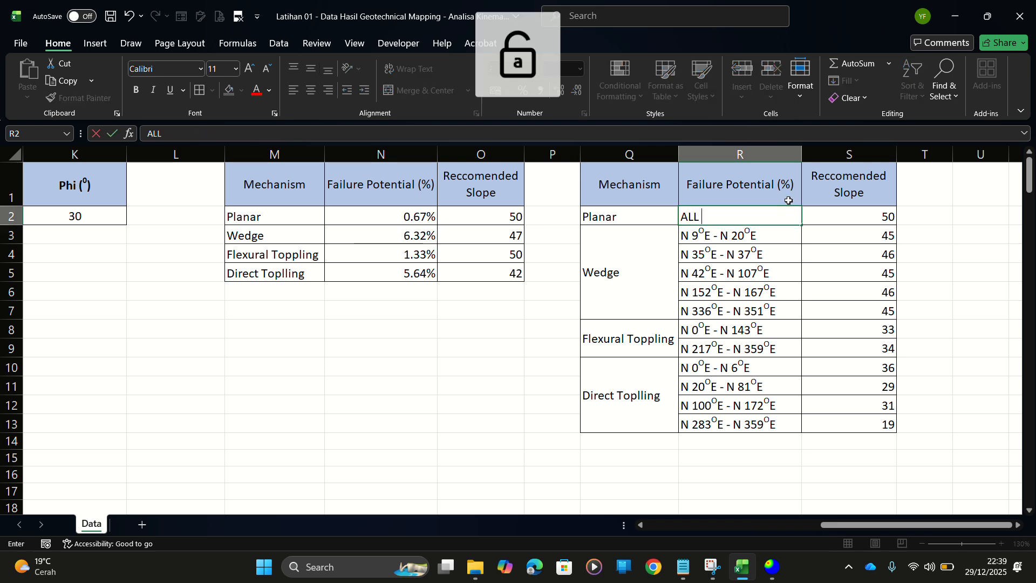
{"action": "type", "text": "d"}
{"action": "key", "text": "BackSpace"}
{"action": "type", "text": "Dip"}
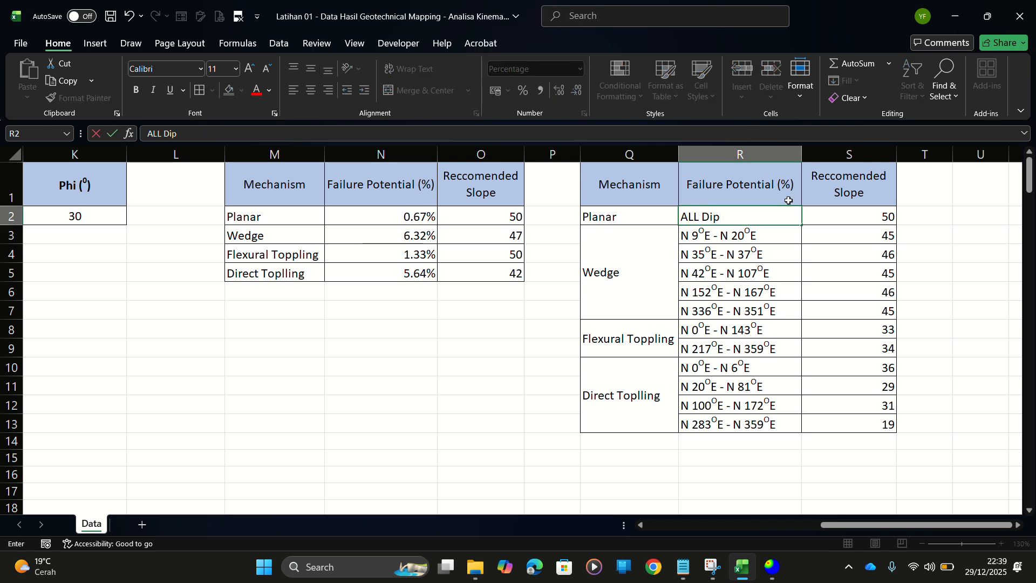
{"action": "type", "text": " Direction"}
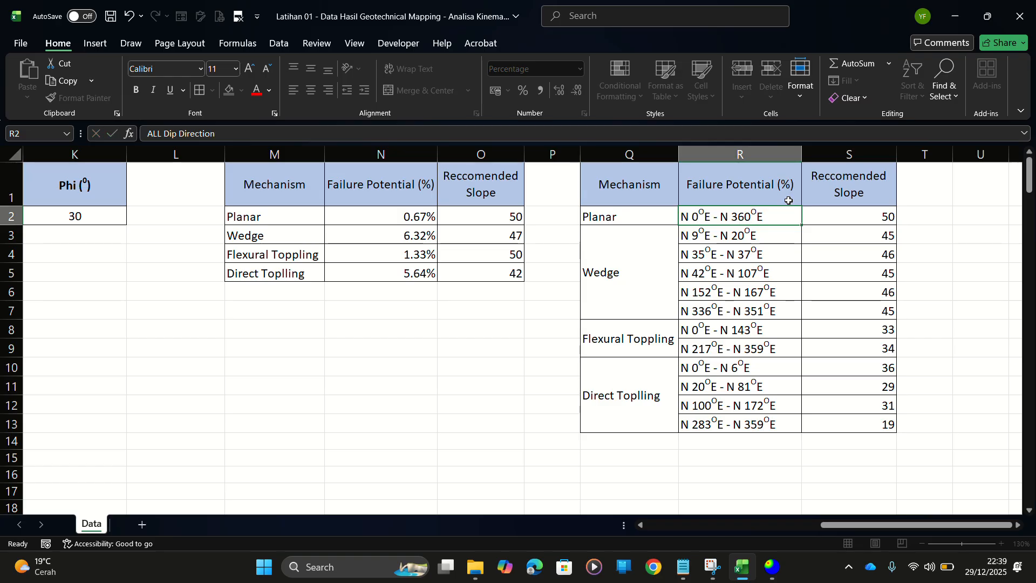
{"action": "key", "text": "Return"}
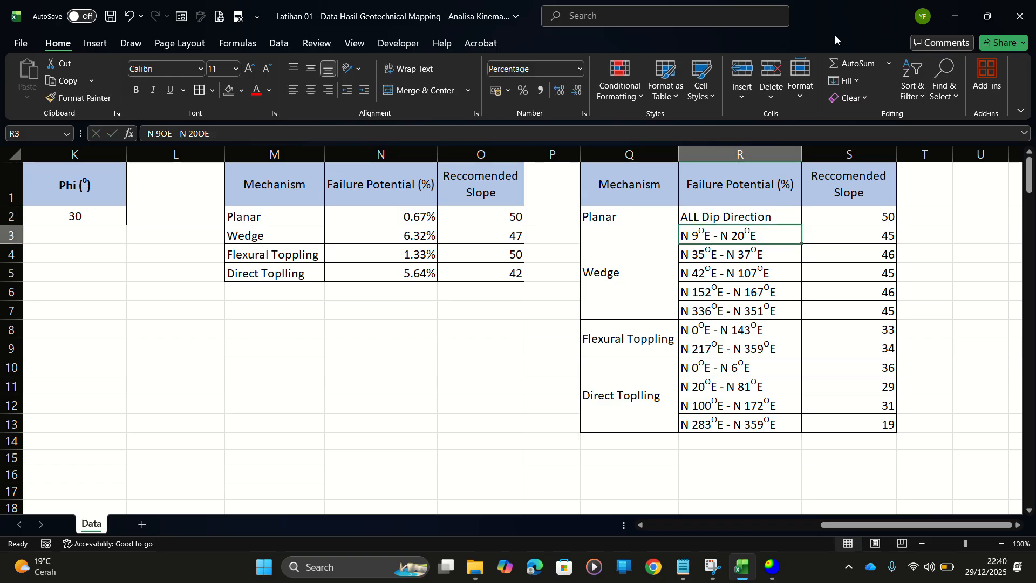
Center the recommended slope values in S2:S13 horizontally
{"action": "left_click", "coordinate": [884, 210]}
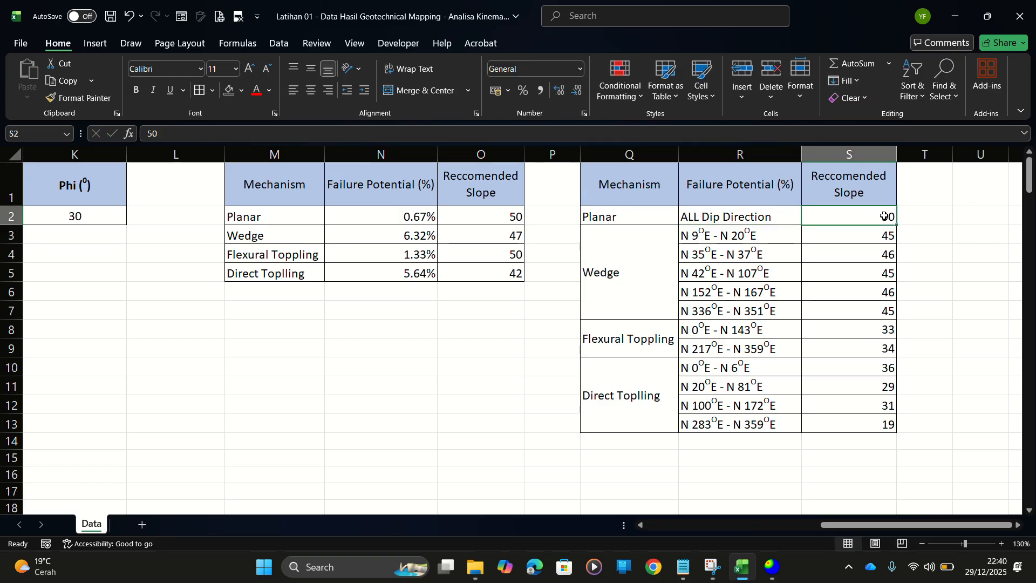
{"action": "left_click_drag", "start_coordinate": [856, 210], "coordinate": [850, 419]}
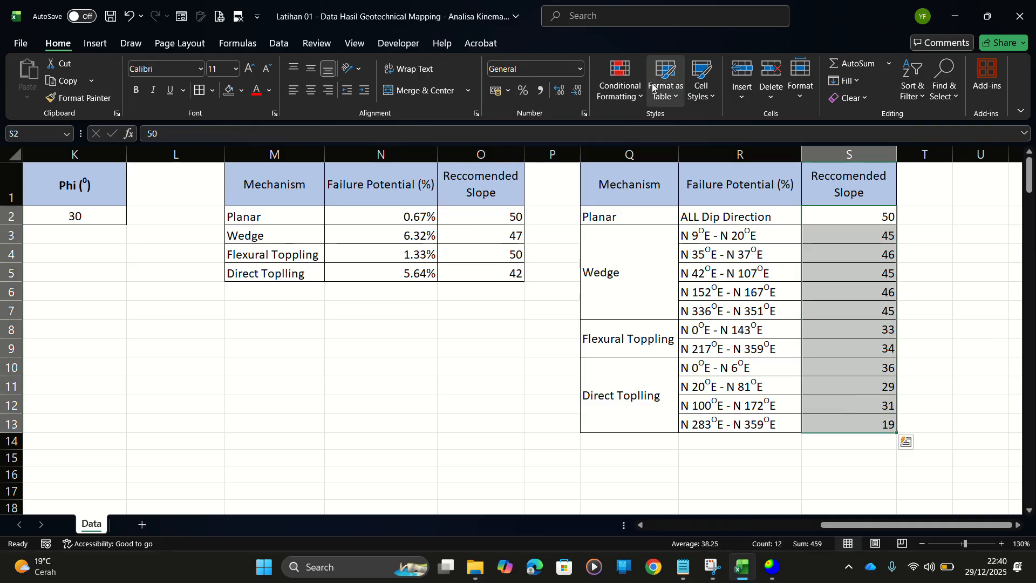
{"action": "left_click", "coordinate": [303, 90]}
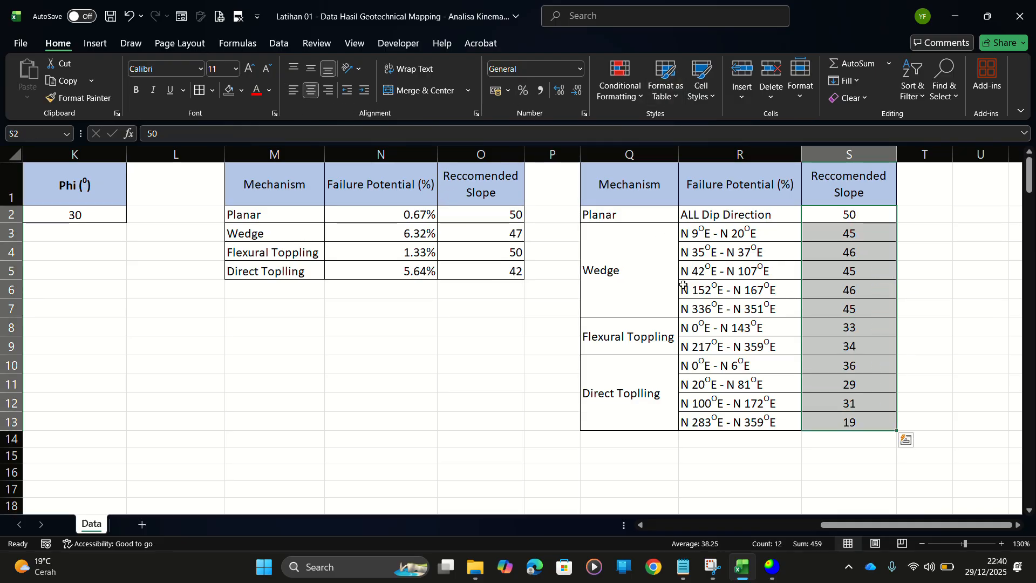
Compare the recommended slopes across the five Wedge dip direction intervals
{"action": "left_click", "coordinate": [753, 257]}
{"action": "left_click_drag", "start_coordinate": [702, 233], "coordinate": [713, 314]}
{"action": "left_click", "coordinate": [841, 309]}
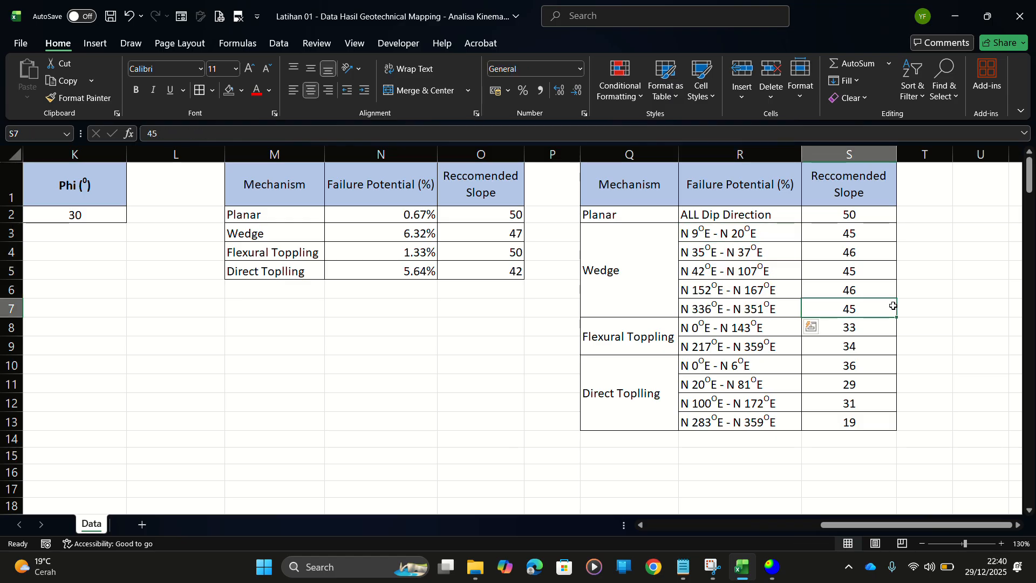
{"action": "left_click", "coordinate": [846, 233]}
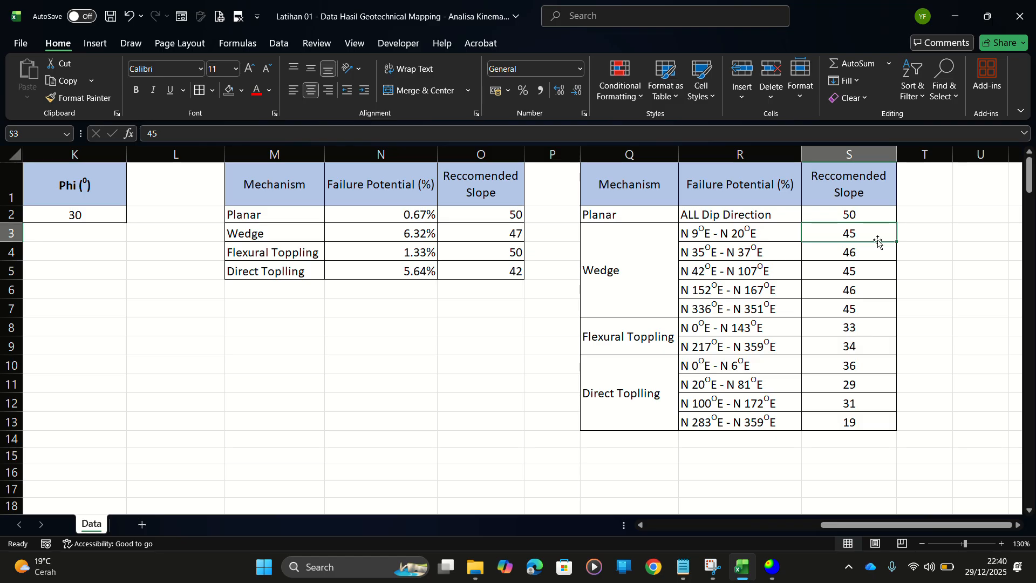
{"action": "left_click", "coordinate": [853, 272]}
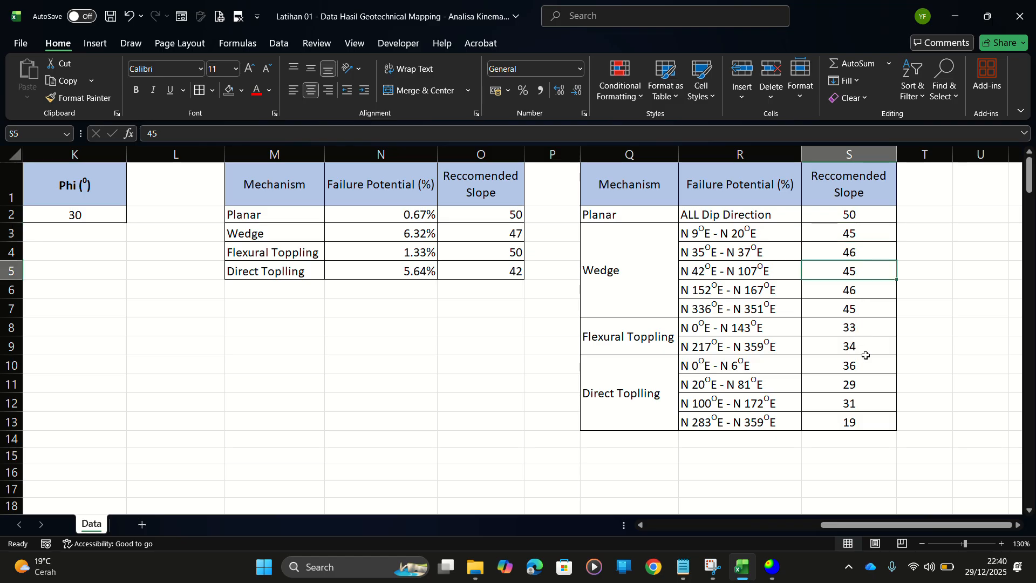
{"action": "left_click", "coordinate": [862, 253]}
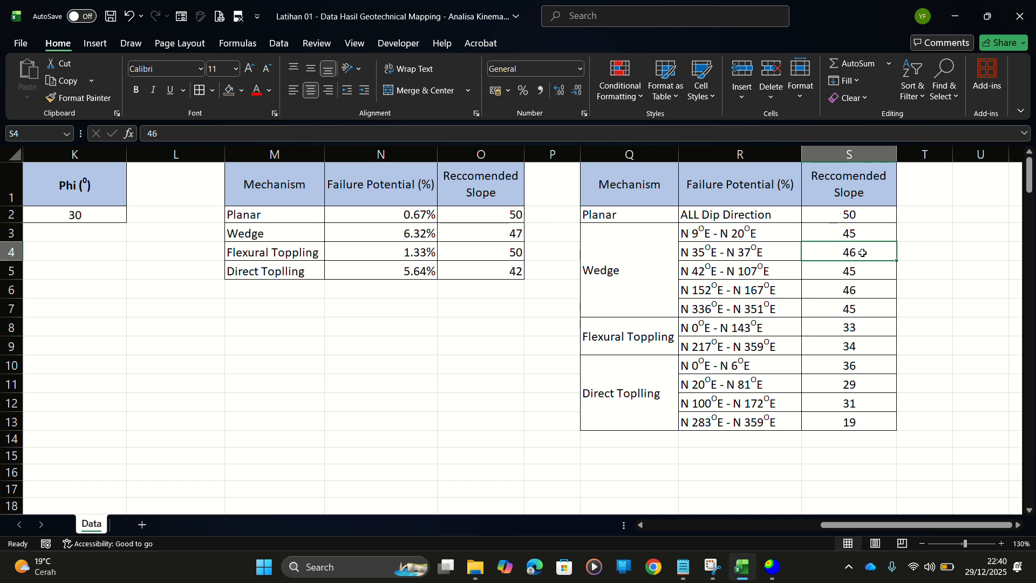
{"action": "left_click_drag", "start_coordinate": [856, 234], "coordinate": [711, 306]}
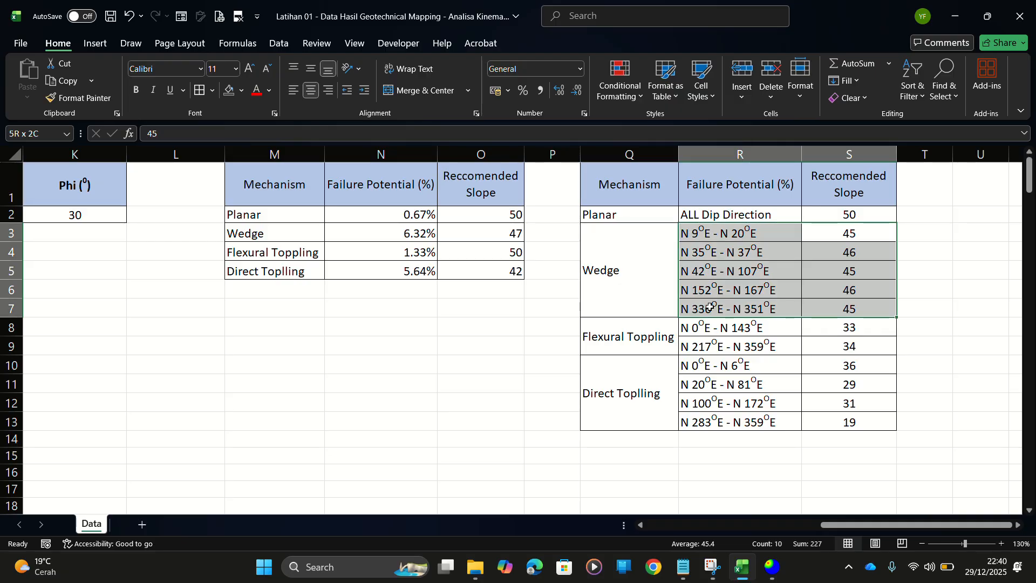
{"action": "left_click", "coordinate": [718, 268]}
Merge and center T3:T7 beside the Wedge rows, enter 45, and align it vertically to the middle
{"action": "left_click_drag", "start_coordinate": [926, 237], "coordinate": [939, 308]}
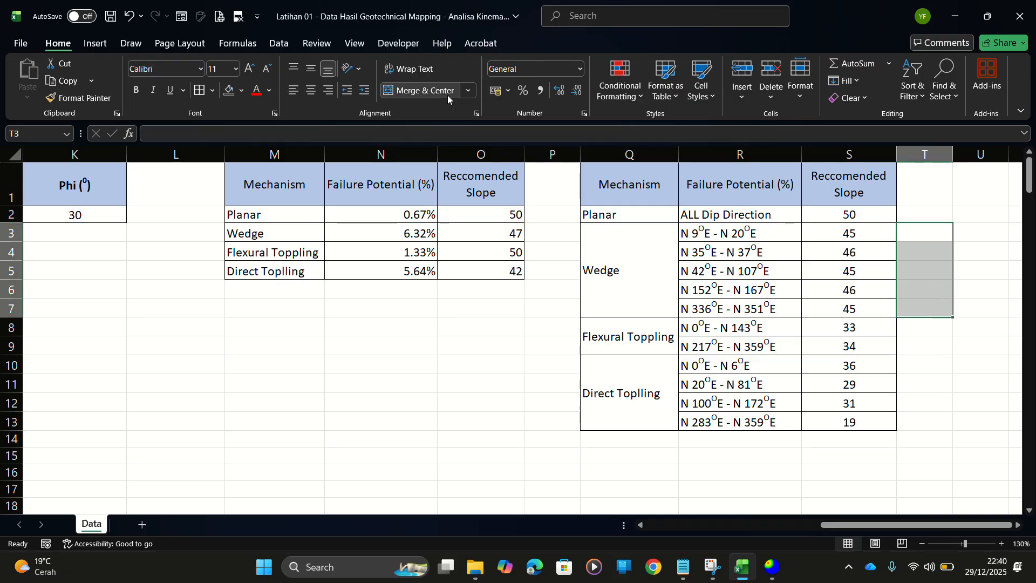
{"action": "left_click", "coordinate": [424, 90]}
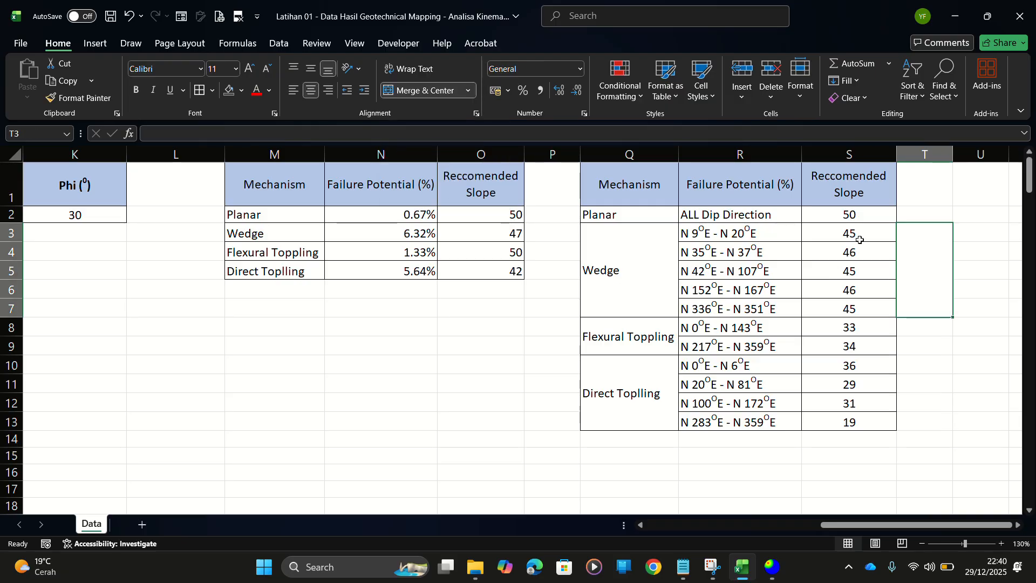
{"action": "type", "text": "45"}
{"action": "key", "text": "Return"}
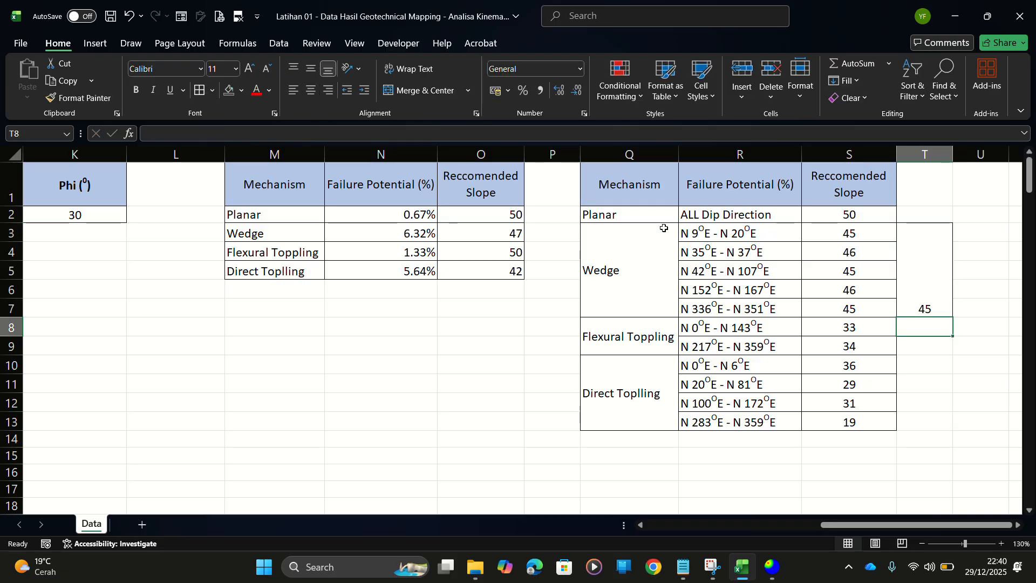
{"action": "left_click", "coordinate": [923, 282]}
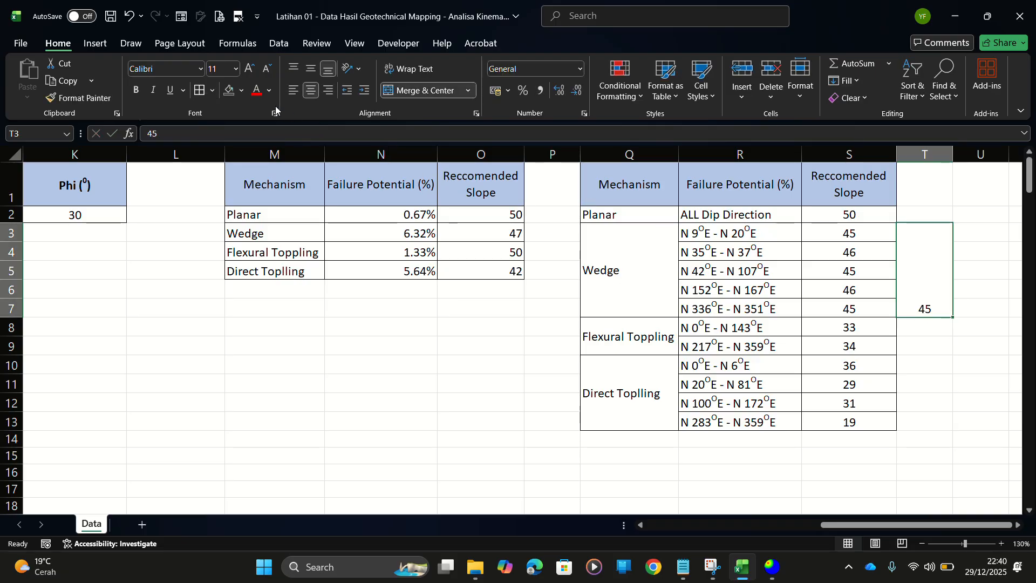
{"action": "left_click", "coordinate": [328, 68]}
{"action": "left_click", "coordinate": [739, 290]}
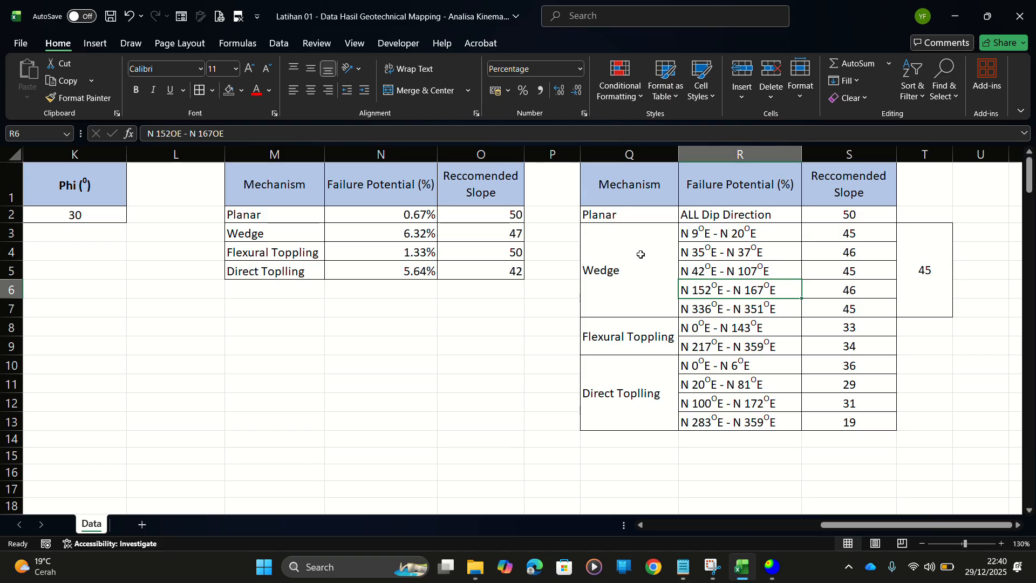
Fill the Wedge block Q3:T7 with yellow
{"action": "left_click_drag", "start_coordinate": [641, 256], "coordinate": [901, 261]}
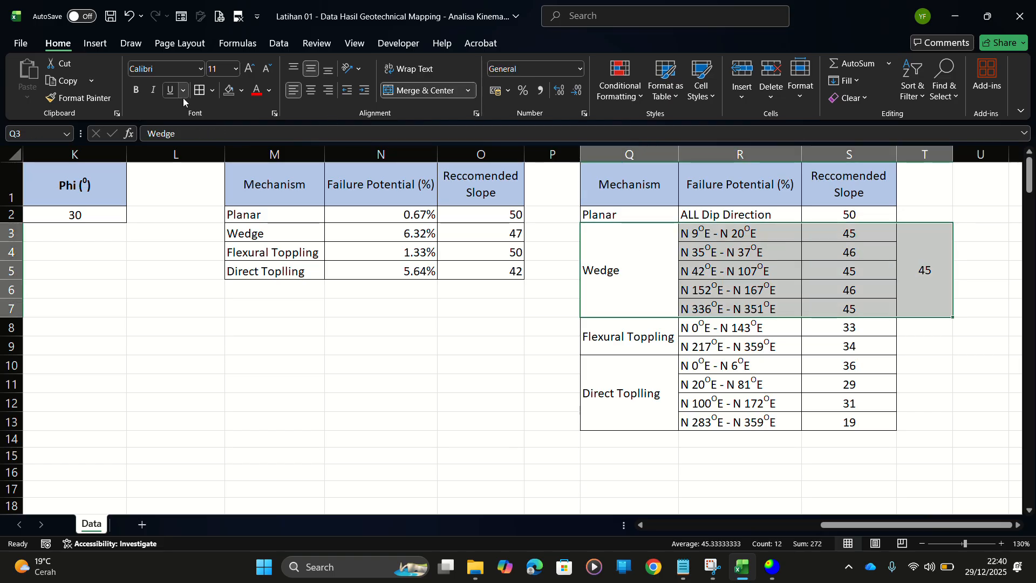
{"action": "left_click", "coordinate": [242, 91]}
{"action": "left_click", "coordinate": [282, 269]}
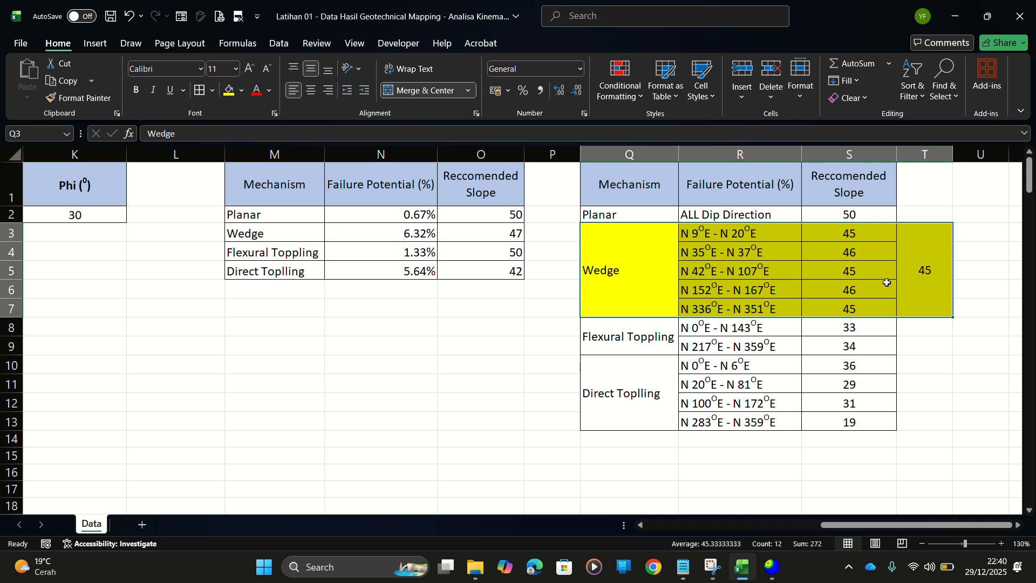
Review the recommended slopes for the Wedge, Flexural Toppling and Direct Toppling dip direction intervals
{"action": "left_click", "coordinate": [906, 282]}
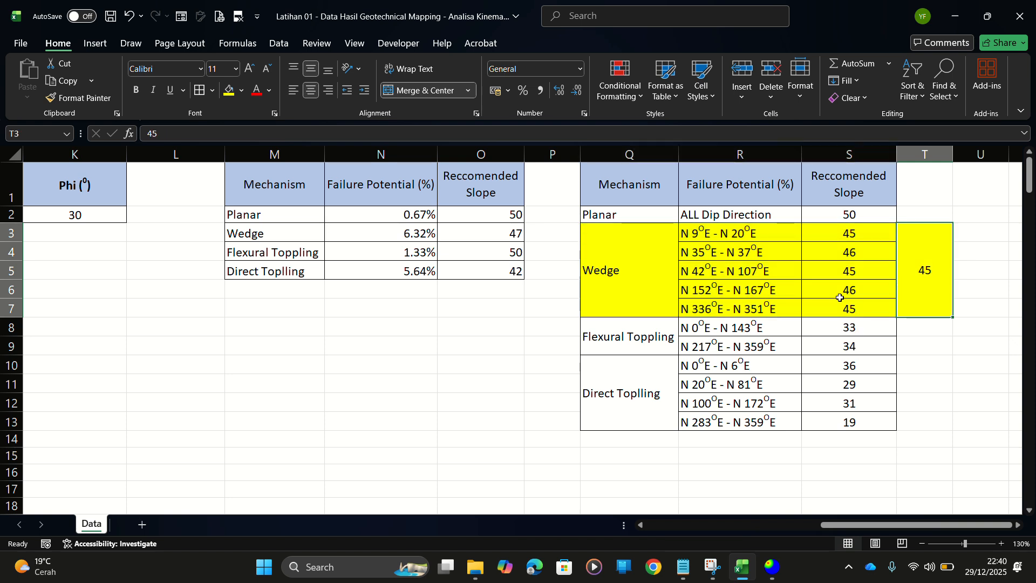
{"action": "left_click_drag", "start_coordinate": [858, 291], "coordinate": [752, 291]}
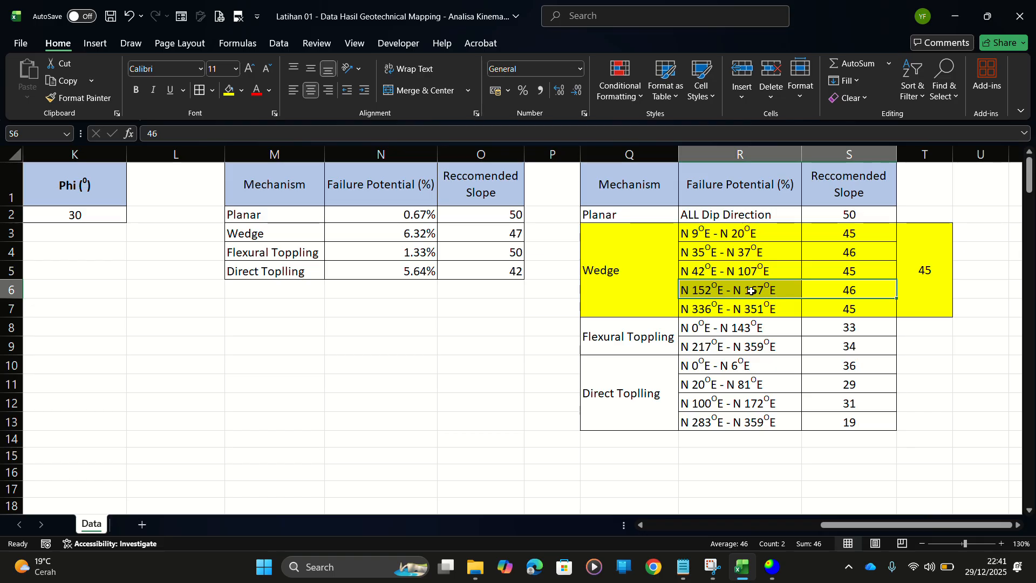
{"action": "left_click", "coordinate": [613, 339]}
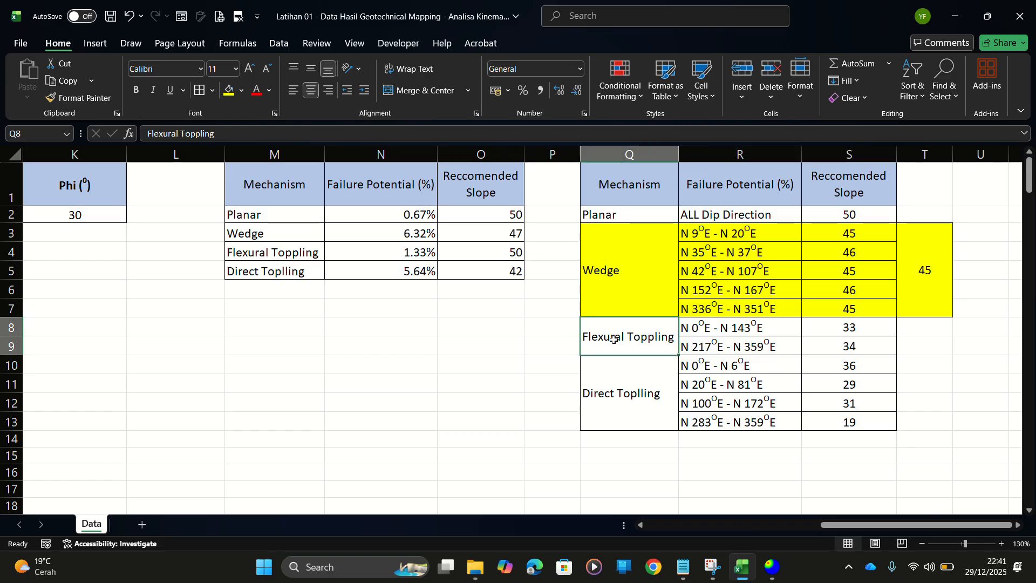
{"action": "left_click", "coordinate": [824, 335]}
{"action": "left_click_drag", "start_coordinate": [723, 328], "coordinate": [878, 344]}
{"action": "left_click", "coordinate": [963, 345]}
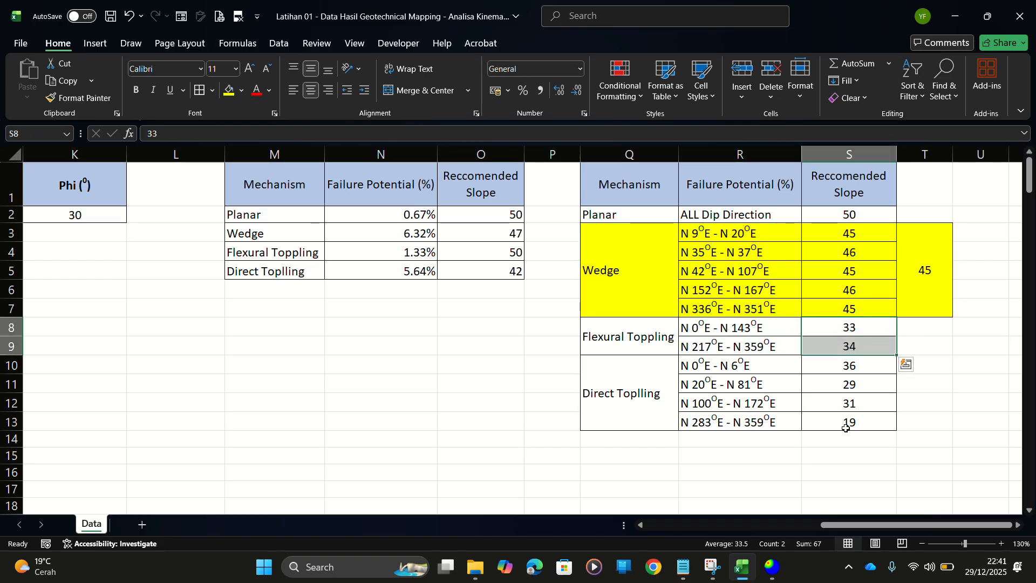
{"action": "left_click", "coordinate": [939, 347]}
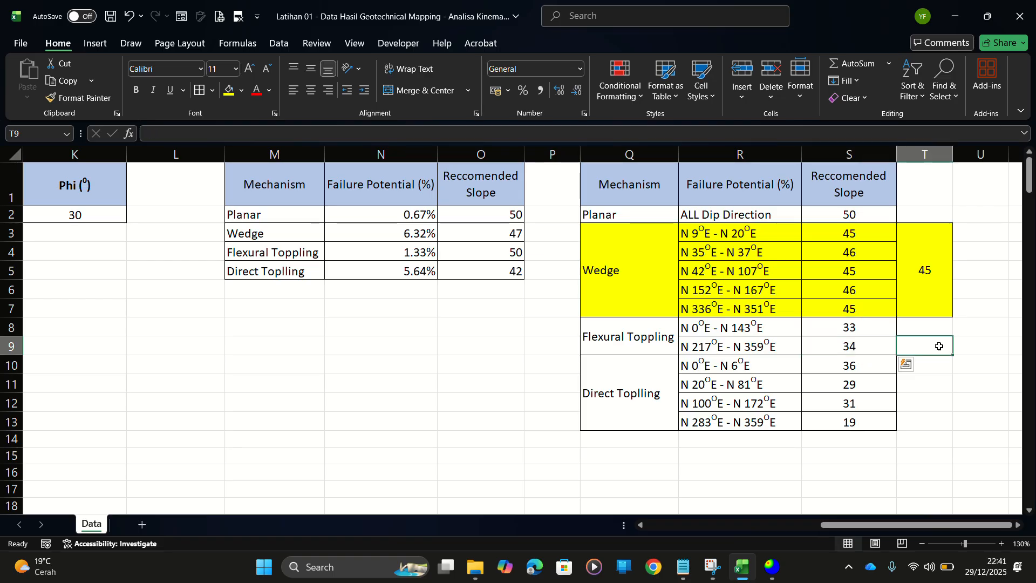
{"action": "left_click", "coordinate": [642, 398]}
{"action": "left_click_drag", "start_coordinate": [643, 398], "coordinate": [837, 400]}
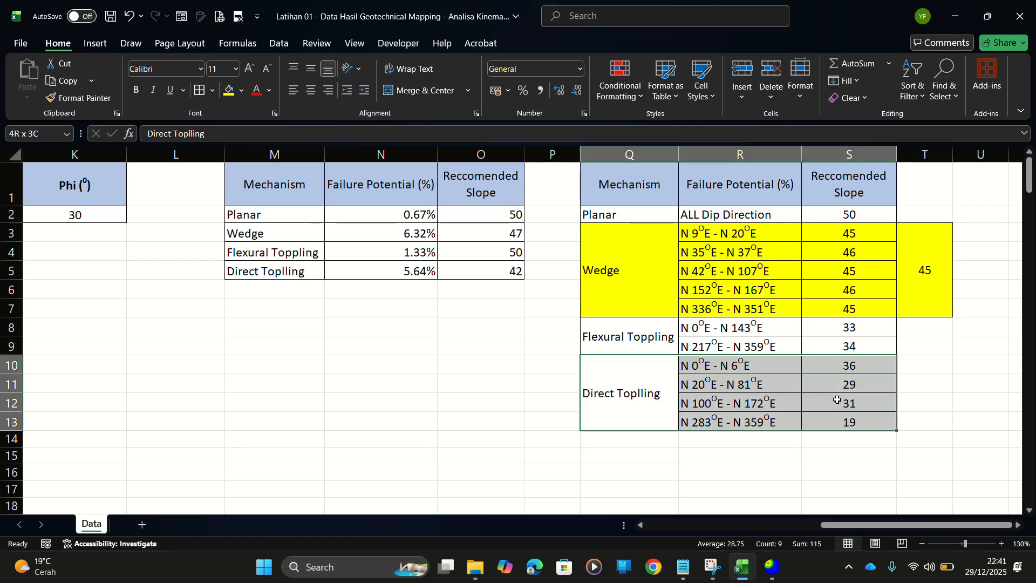
{"action": "left_click", "coordinate": [838, 400]}
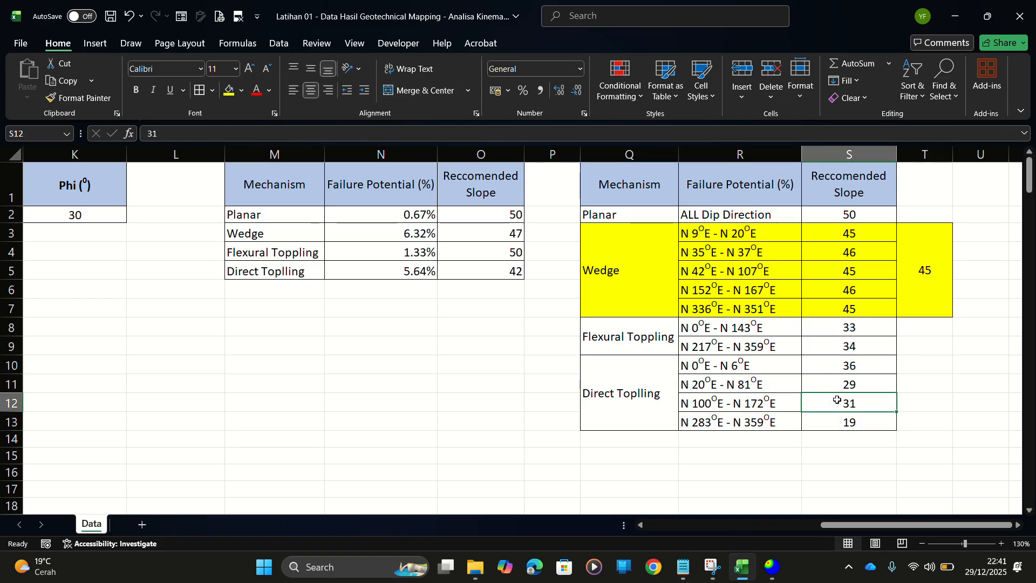
{"action": "left_click", "coordinate": [921, 398]}
Merge and center T8:T9 beside the Flexural Toppling rows and enter 33
{"action": "left_click_drag", "start_coordinate": [923, 328], "coordinate": [923, 339]}
{"action": "left_click", "coordinate": [415, 91]}
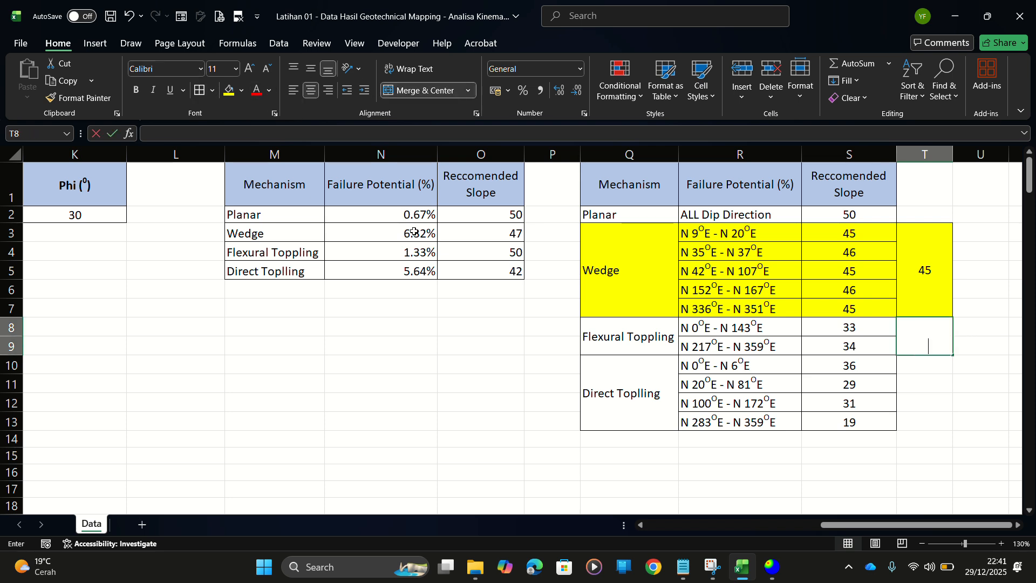
{"action": "type", "text": "33"}
{"action": "key", "text": "Return"}
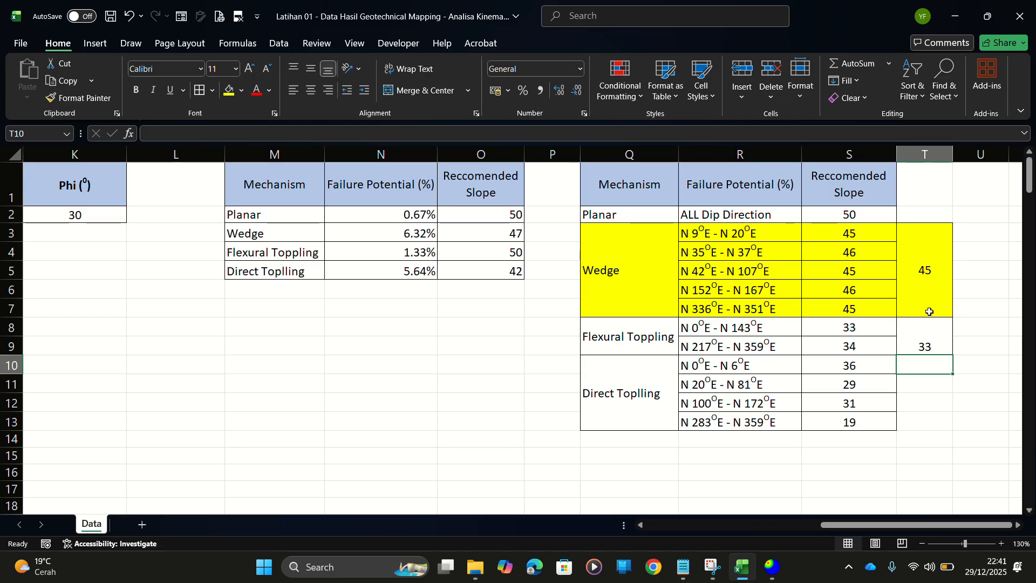
Align the Flexural Toppling block Q8:T9 vertically to the middle and fill it with yellow
{"action": "left_click_drag", "start_coordinate": [620, 335], "coordinate": [917, 330]}
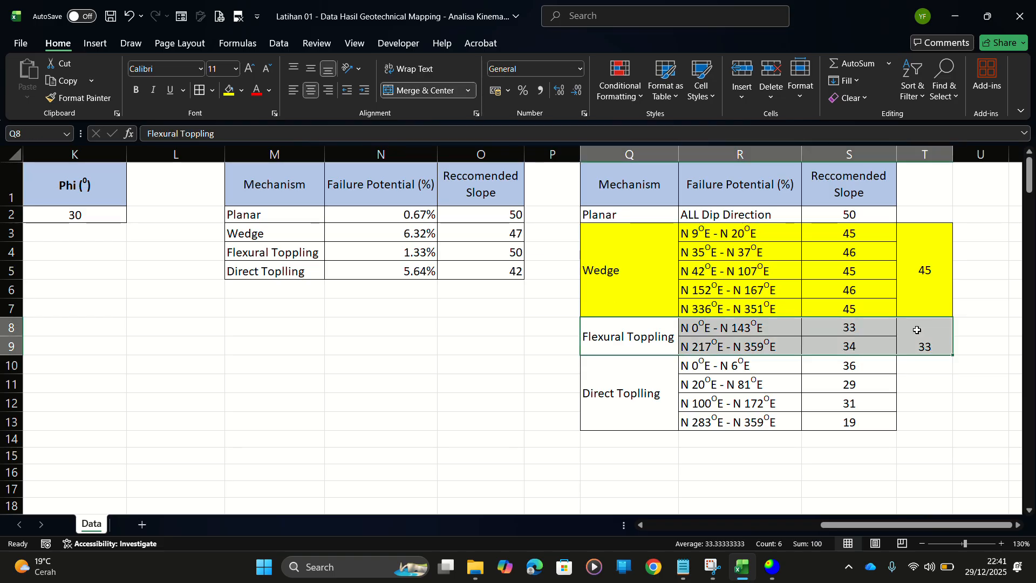
{"action": "left_click", "coordinate": [313, 73]}
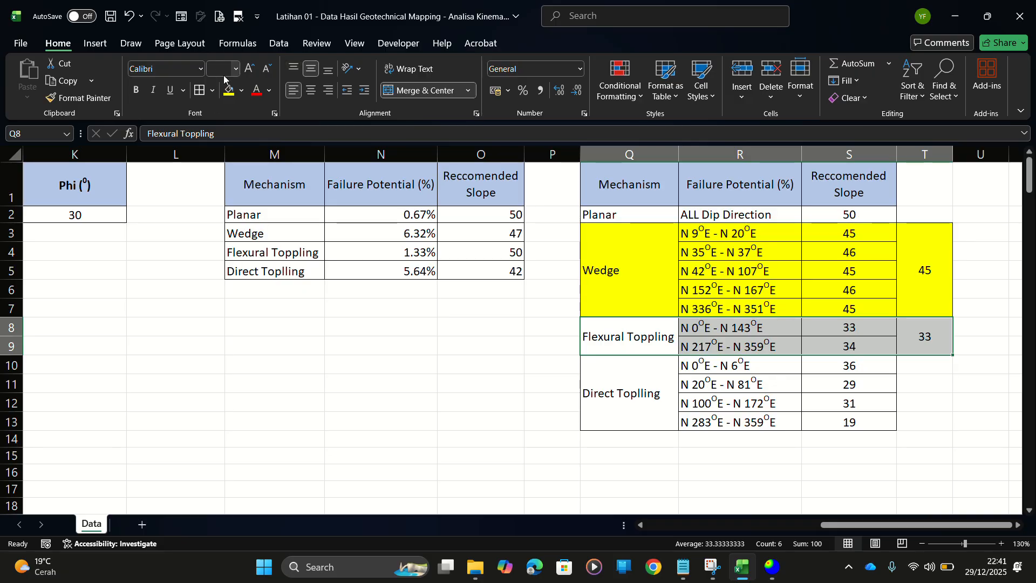
{"action": "left_click", "coordinate": [231, 96]}
{"action": "left_click", "coordinate": [712, 418]}
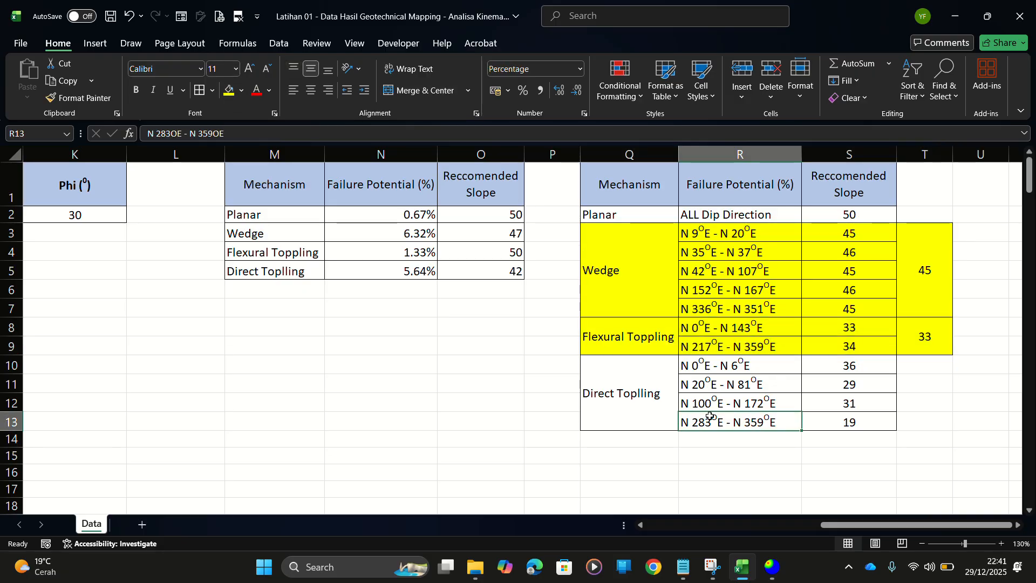
Compare the Direct Toppling slopes in S10:S13 with the slopes chosen for the other mechanisms, checking the N 283°E - N 359°E interval
{"action": "scroll", "coordinate": [906, 326], "scroll_direction": "down", "scroll_amount": 2}
{"action": "scroll", "coordinate": [756, 296], "scroll_direction": "up", "scroll_amount": 1}
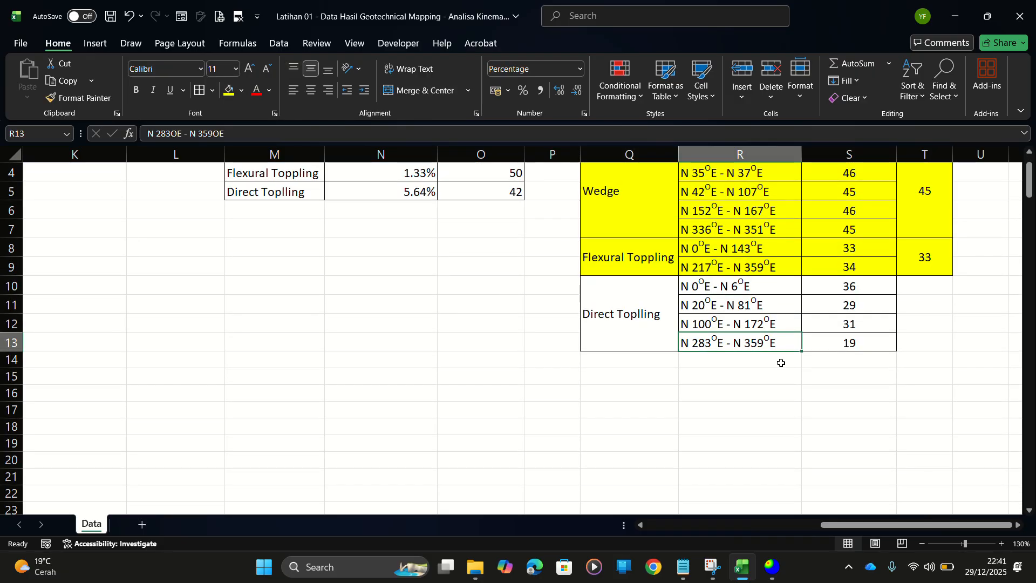
{"action": "scroll", "coordinate": [912, 386], "scroll_direction": "up", "scroll_amount": 1}
{"action": "left_click", "coordinate": [934, 402]}
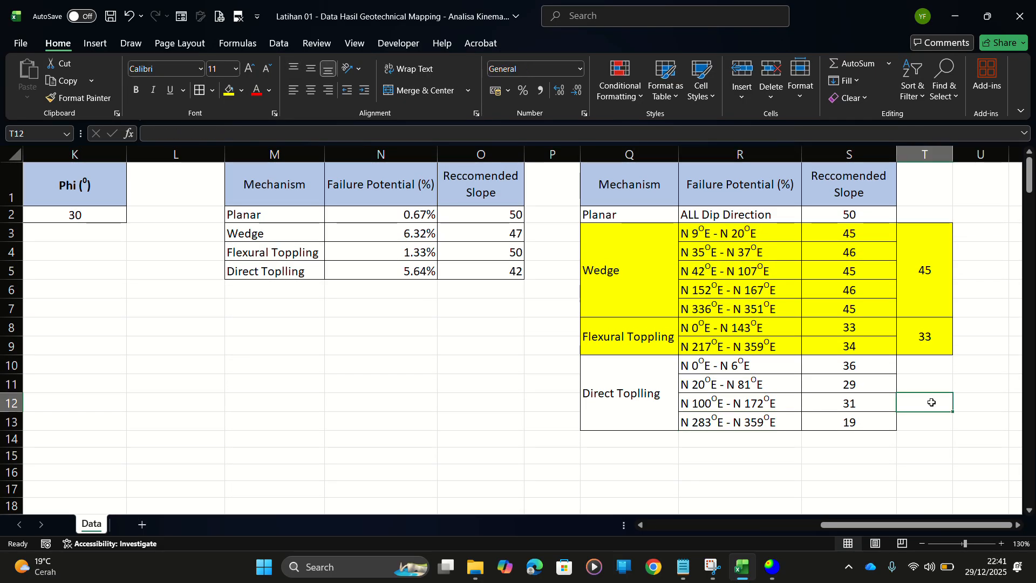
{"action": "left_click", "coordinate": [871, 423]}
{"action": "left_click", "coordinate": [847, 434]}
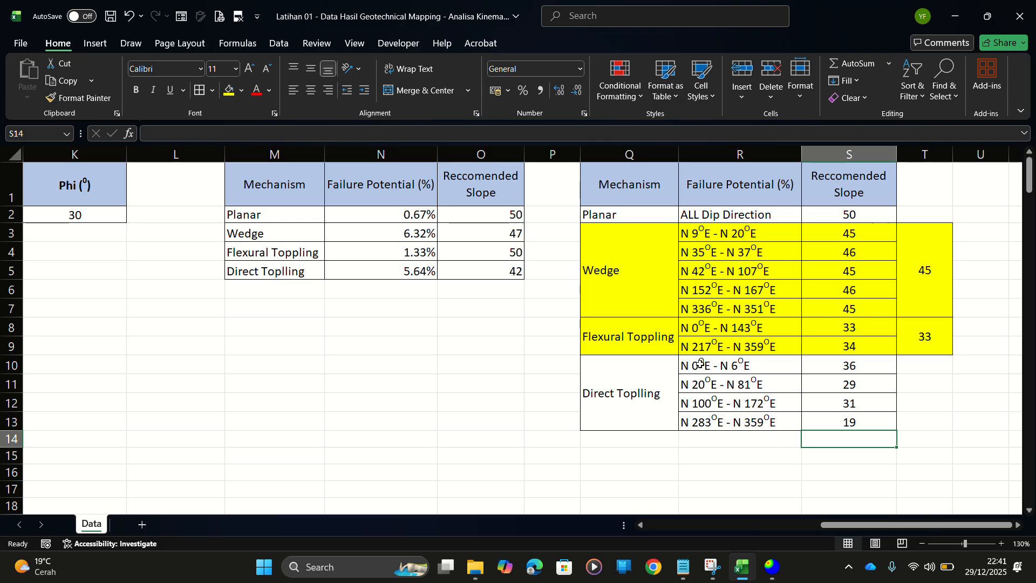
{"action": "left_click", "coordinate": [850, 422]}
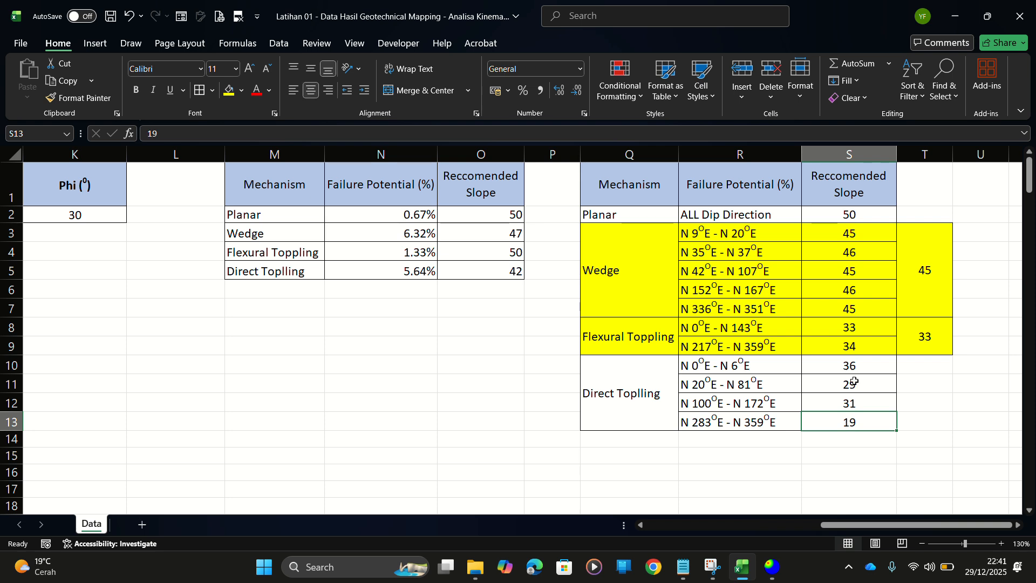
{"action": "left_click", "coordinate": [850, 365]}
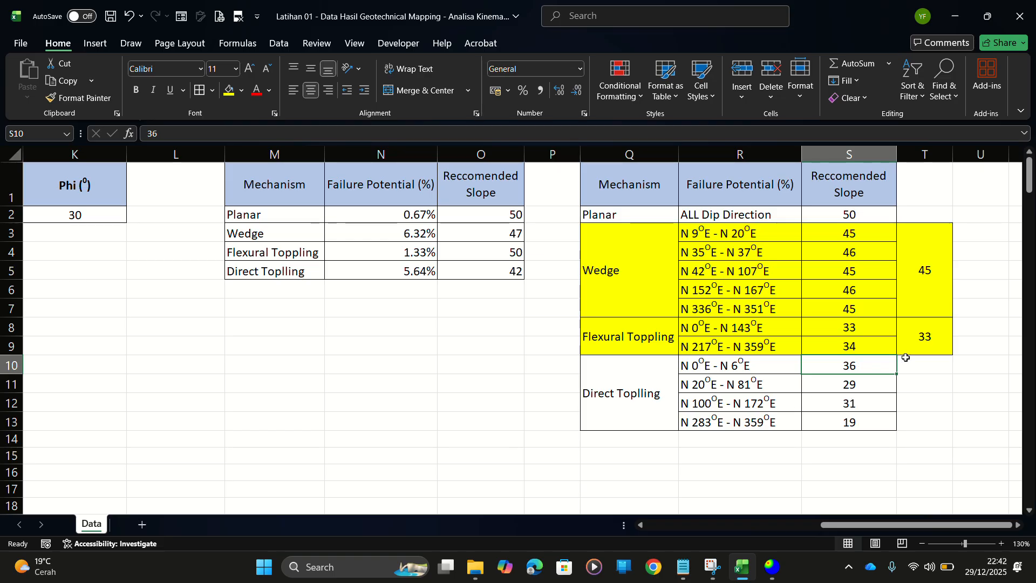
{"action": "left_click", "coordinate": [915, 338]}
{"action": "left_click", "coordinate": [917, 268]}
{"action": "left_click", "coordinate": [856, 216]}
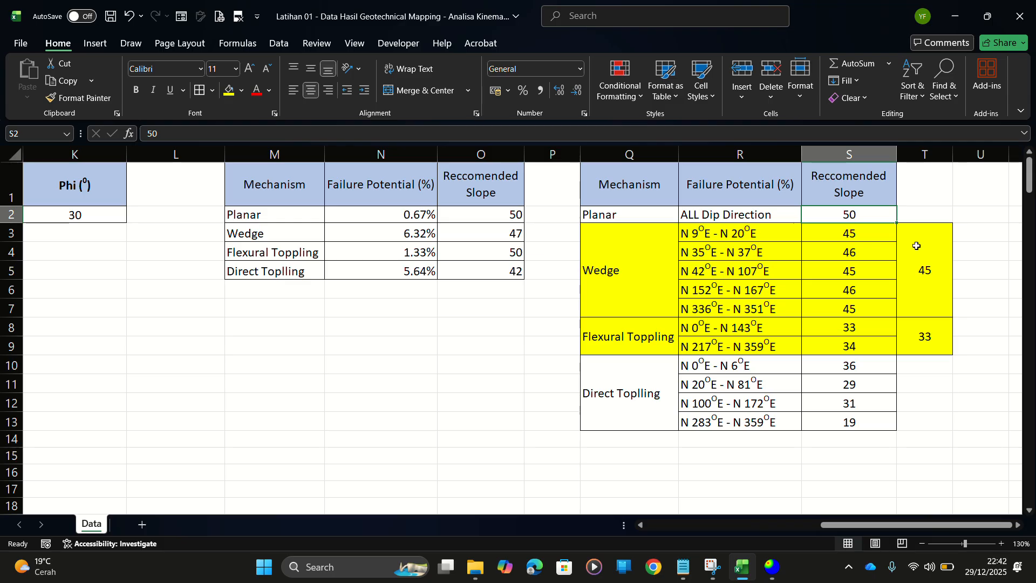
{"action": "left_click", "coordinate": [913, 212]}
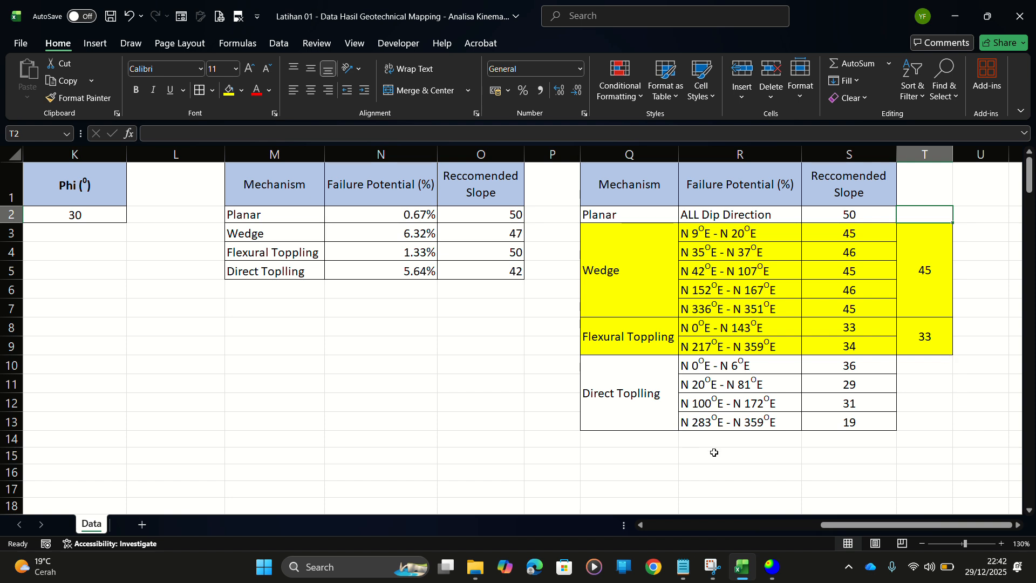
{"action": "left_click", "coordinate": [872, 425]}
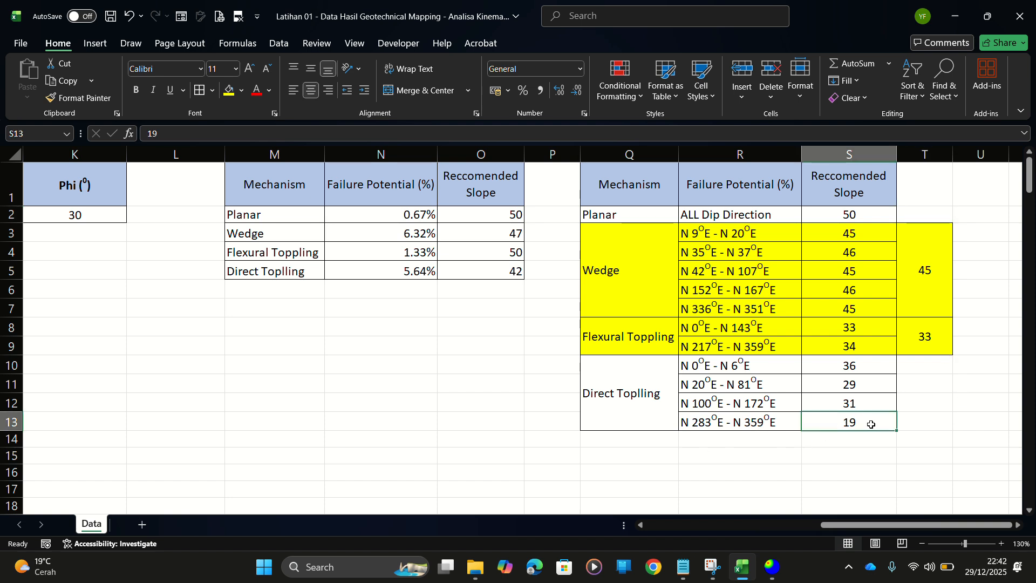
{"action": "left_click", "coordinate": [694, 422]}
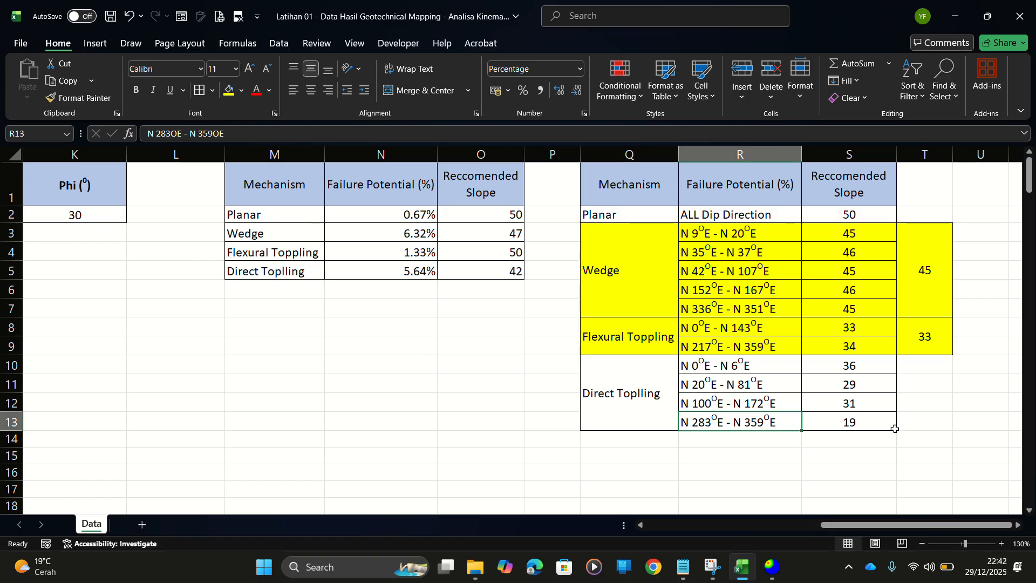
{"action": "left_click", "coordinate": [865, 422]}
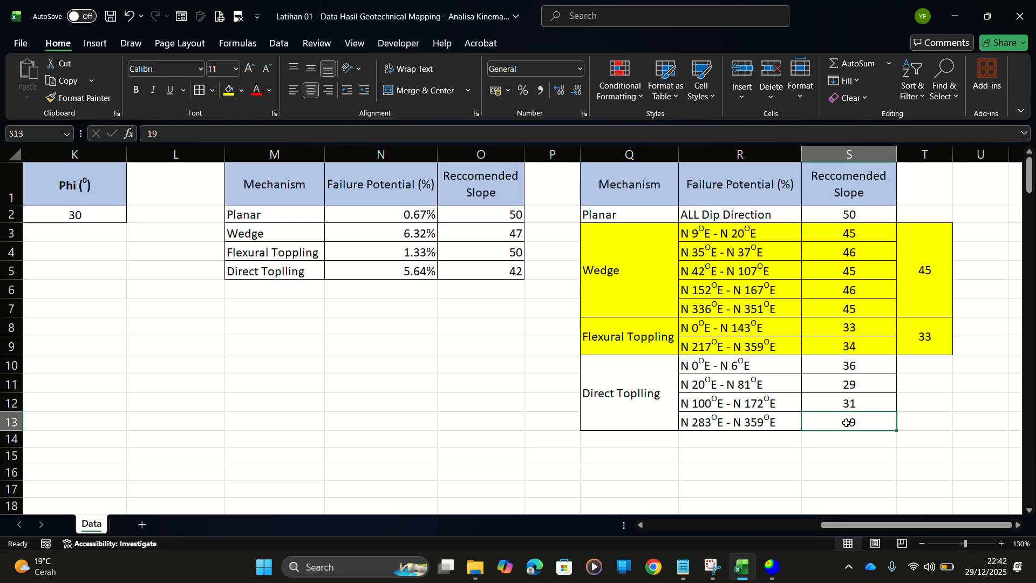
Correct the spelling of the mechanism name in Q10 to Direct Toppling
{"action": "left_click", "coordinate": [647, 405]}
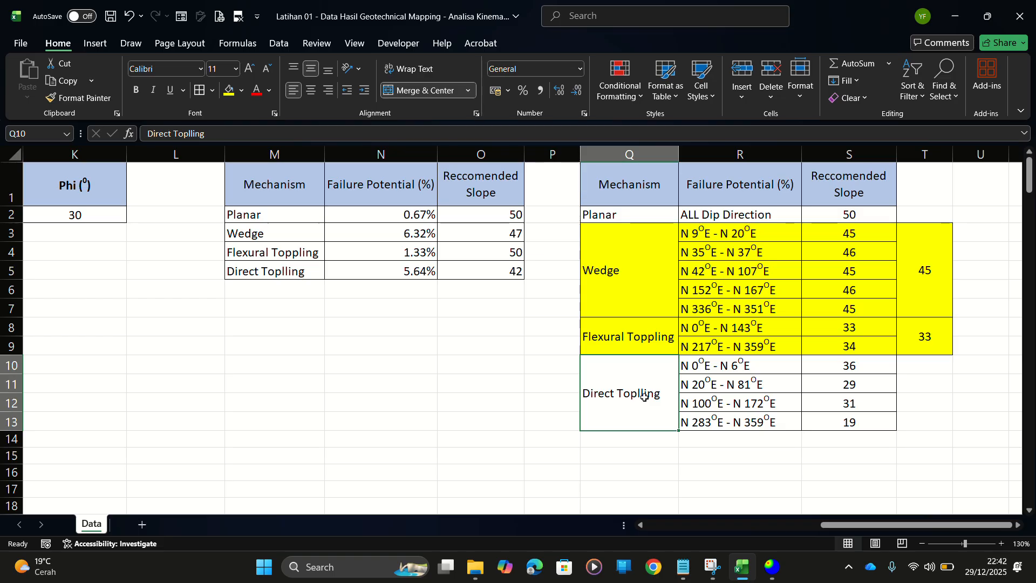
{"action": "left_click", "coordinate": [198, 135]}
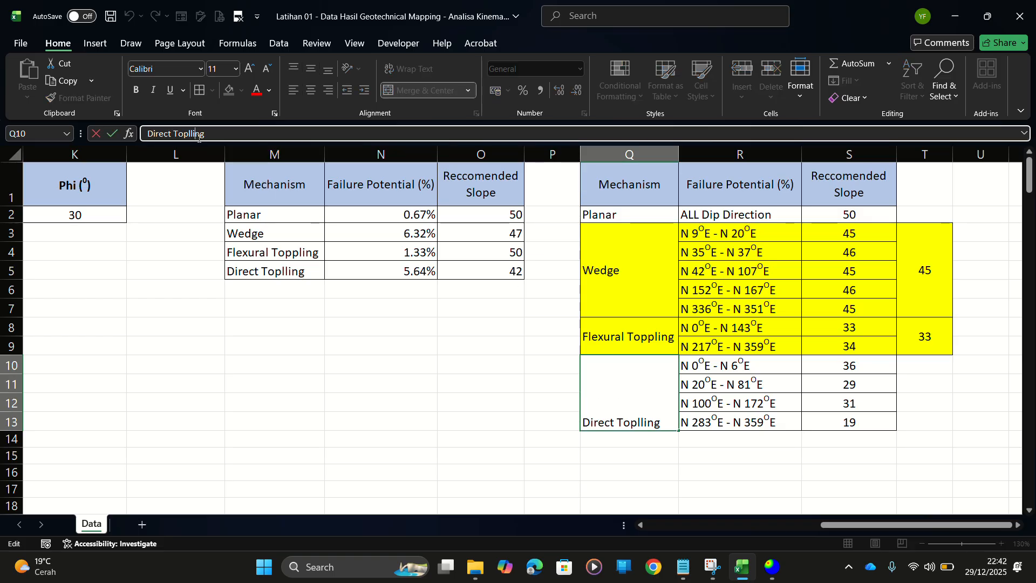
{"action": "key", "text": "BackSpace"}
{"action": "key", "text": "BackSpace"}
{"action": "type", "text": "pl"}
{"action": "key", "text": "Return"}
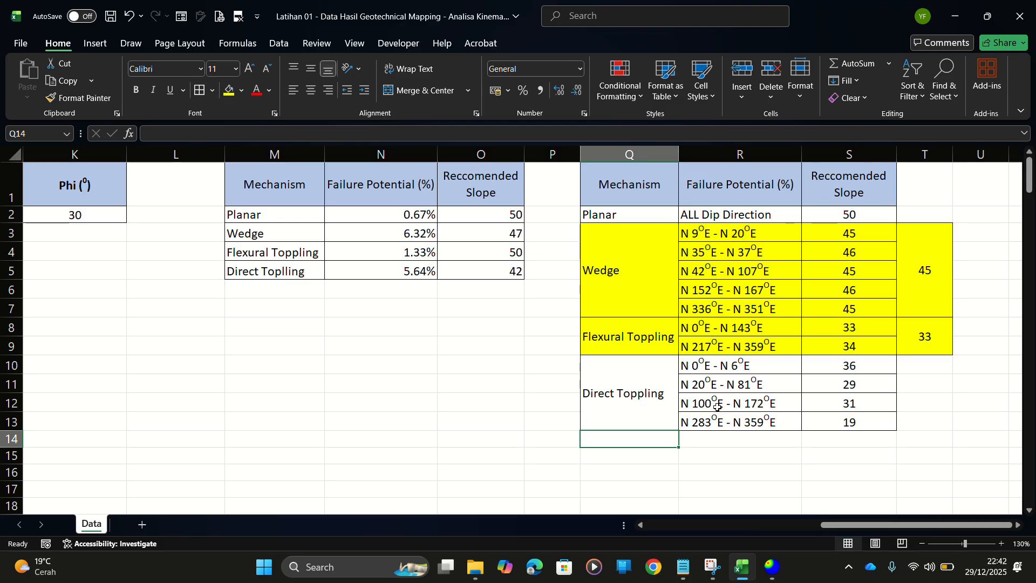
Examine each Direct Toppling interval's recommended slope against the summarized Flexural Toppling slope
{"action": "left_click_drag", "start_coordinate": [722, 419], "coordinate": [816, 422]}
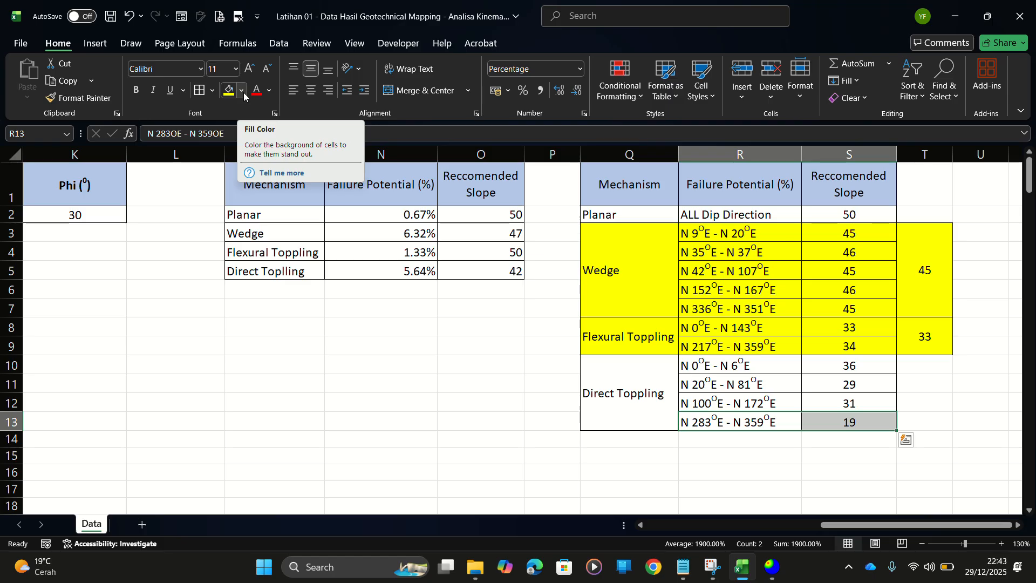
{"action": "left_click", "coordinate": [957, 398]}
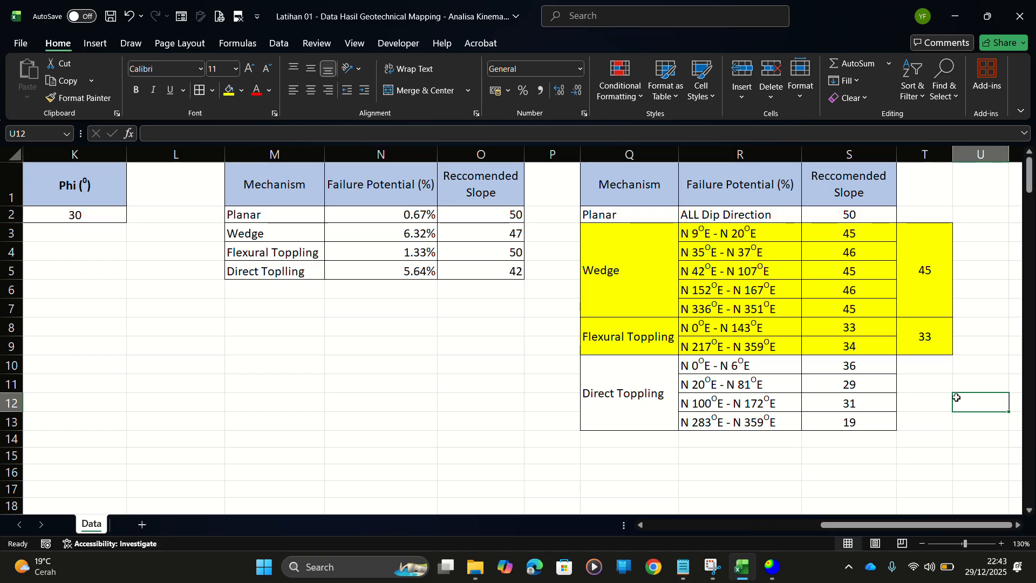
{"action": "left_click", "coordinate": [772, 366]}
{"action": "left_click", "coordinate": [853, 366]}
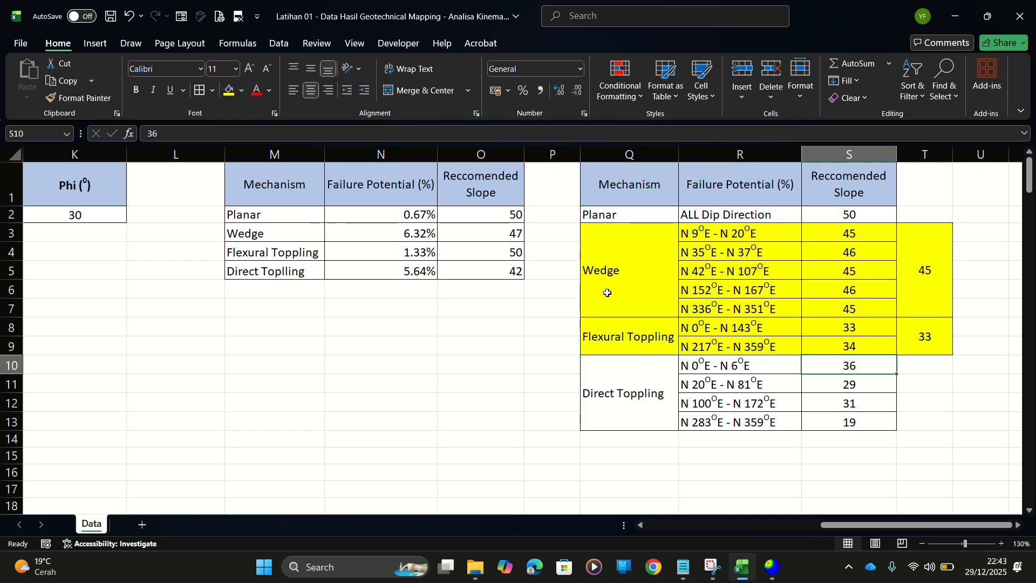
{"action": "left_click_drag", "start_coordinate": [606, 335], "coordinate": [777, 337]}
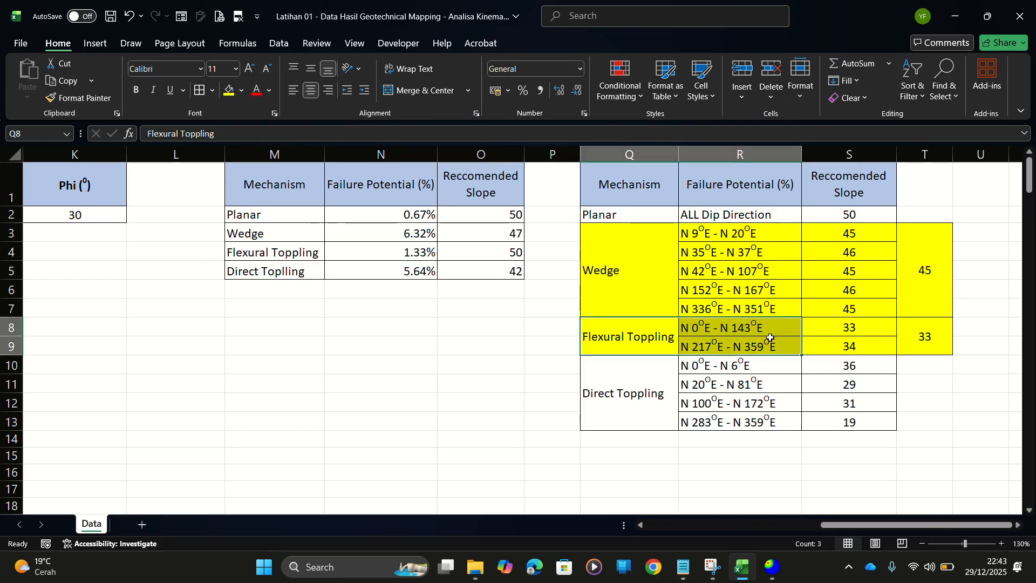
{"action": "left_click", "coordinate": [912, 343]}
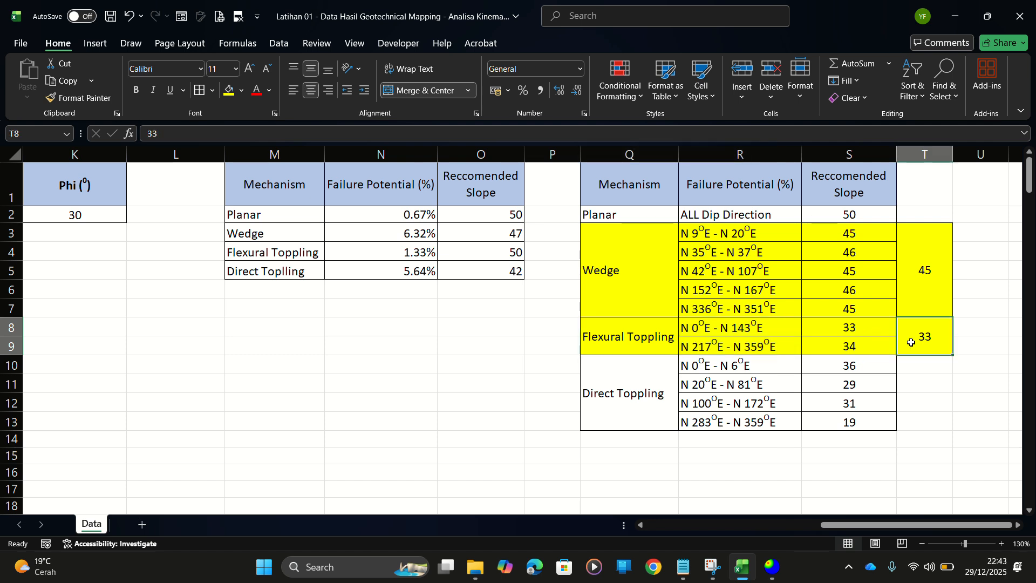
{"action": "left_click", "coordinate": [755, 385]}
{"action": "left_click", "coordinate": [842, 383]}
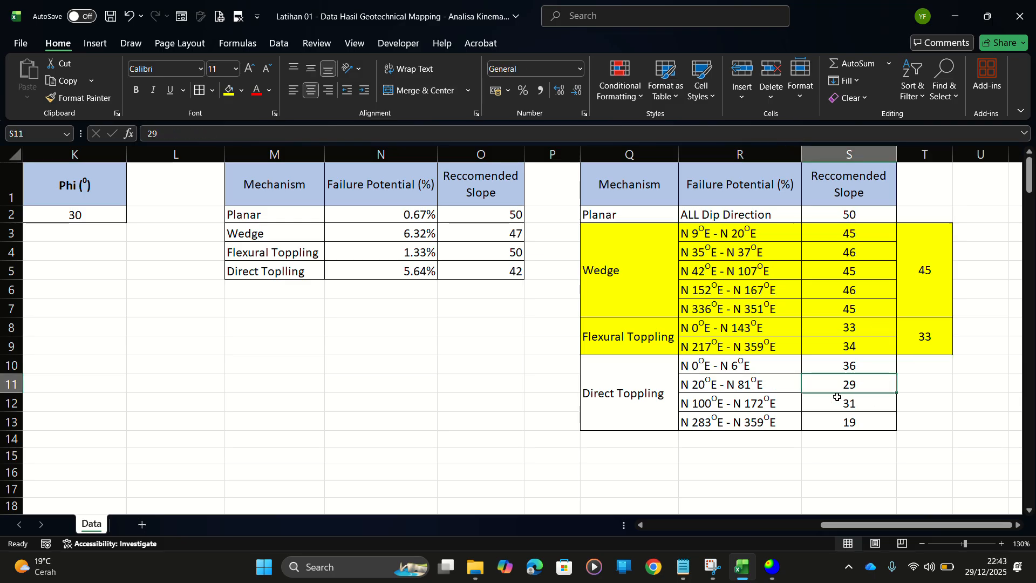
{"action": "left_click", "coordinate": [948, 390]}
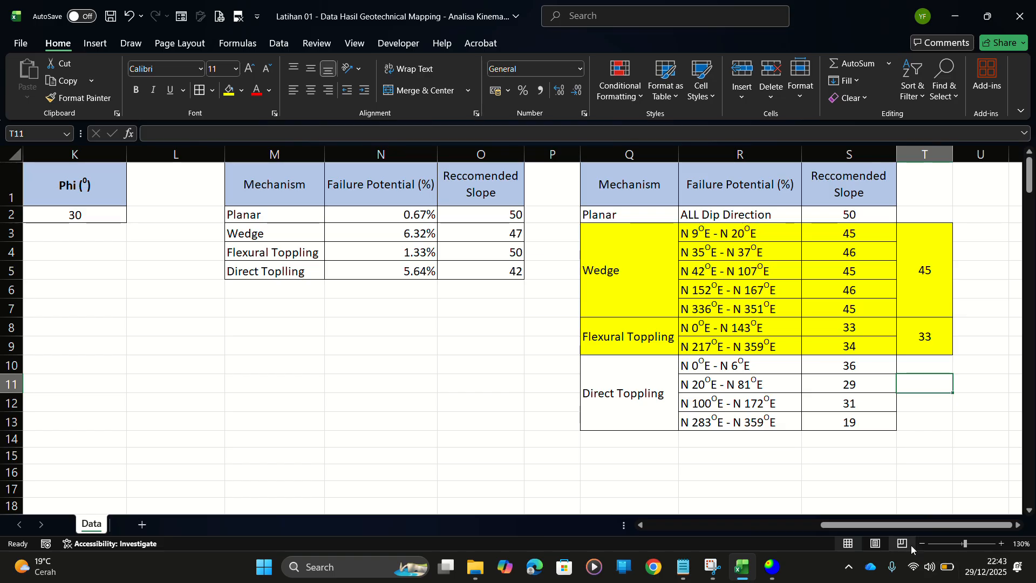
Switch to Dips to view the Direct Toppling sensitivity chart of critical percentage versus slope dip direction
{"action": "left_click_drag", "start_coordinate": [893, 526], "coordinate": [933, 497]}
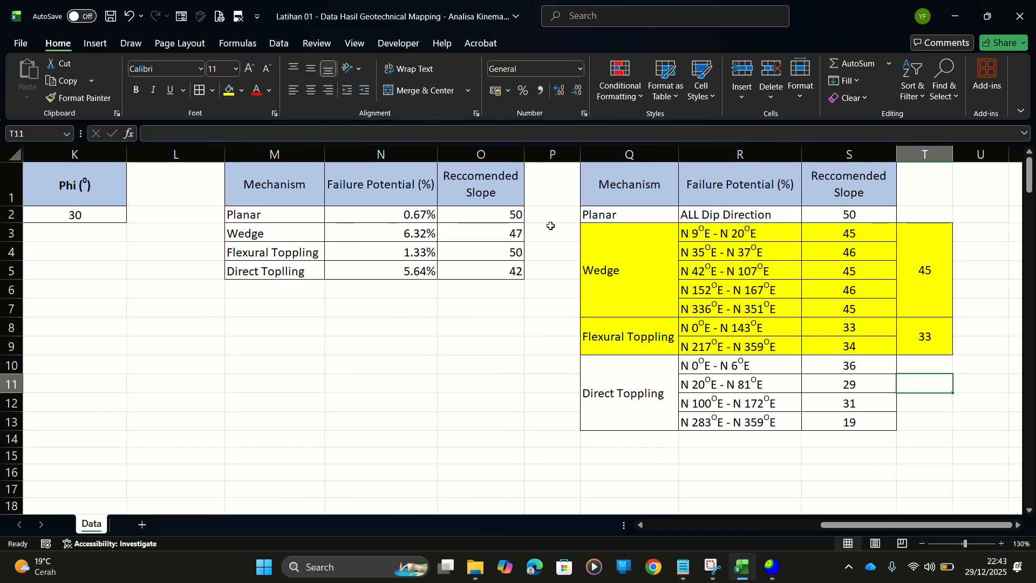
{"action": "left_click", "coordinate": [555, 383]}
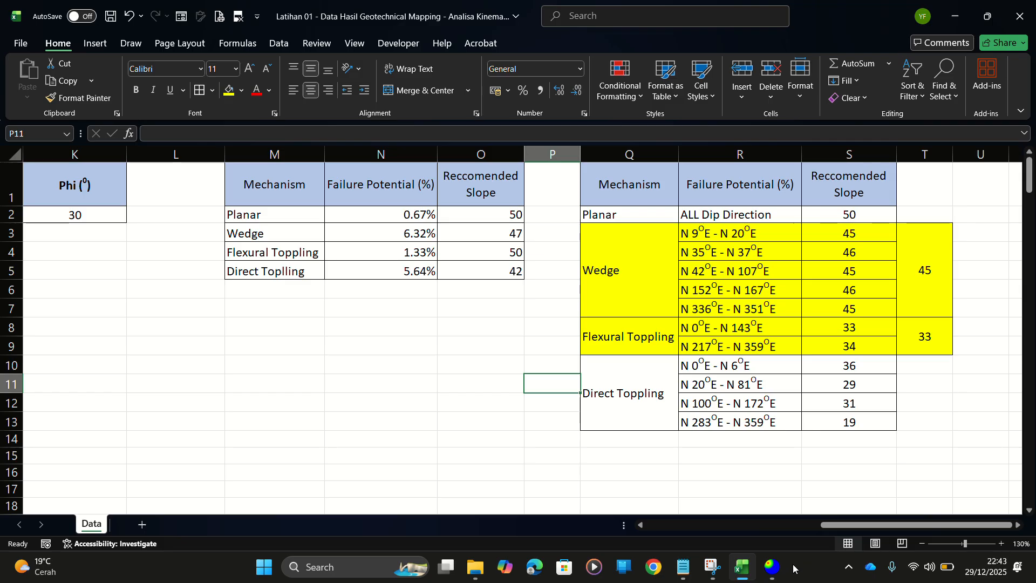
{"action": "left_click", "coordinate": [773, 567]}
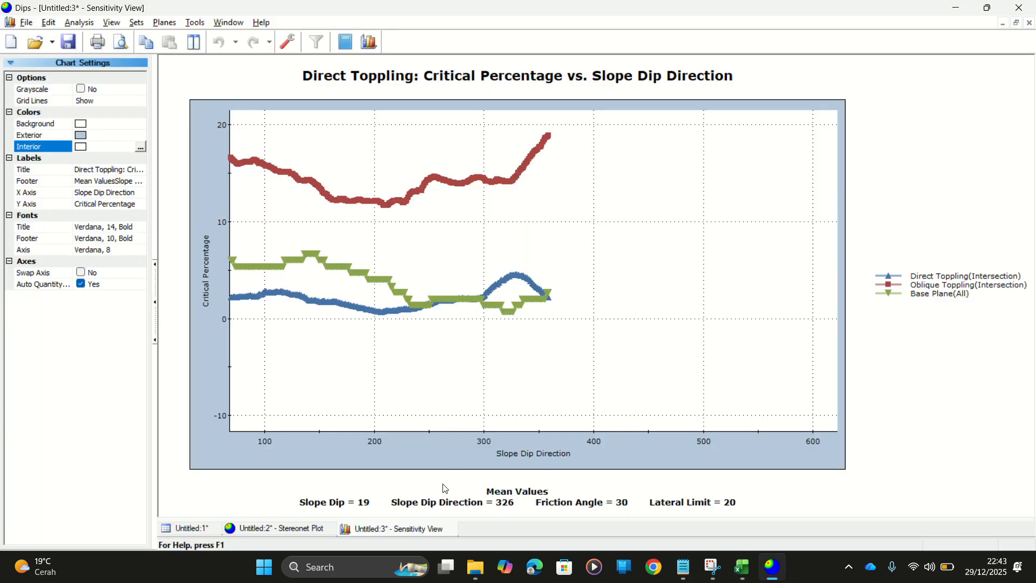
Close the Direct Toppling sensitivity chart and show the whole stereonet with its legend centred in the plot area
{"action": "left_click", "coordinate": [449, 530]}
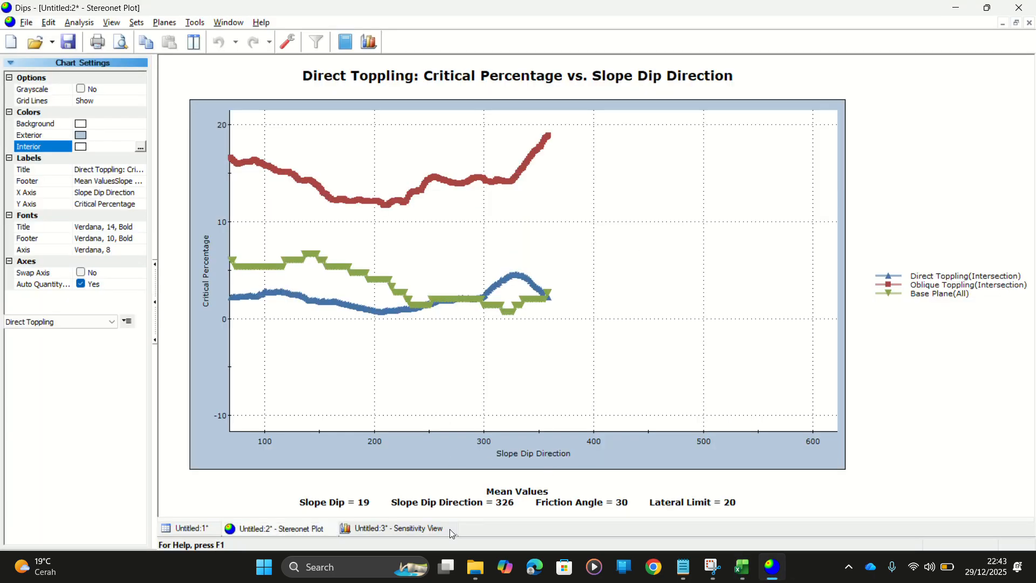
{"action": "scroll", "coordinate": [512, 290], "scroll_direction": "down", "scroll_amount": 1}
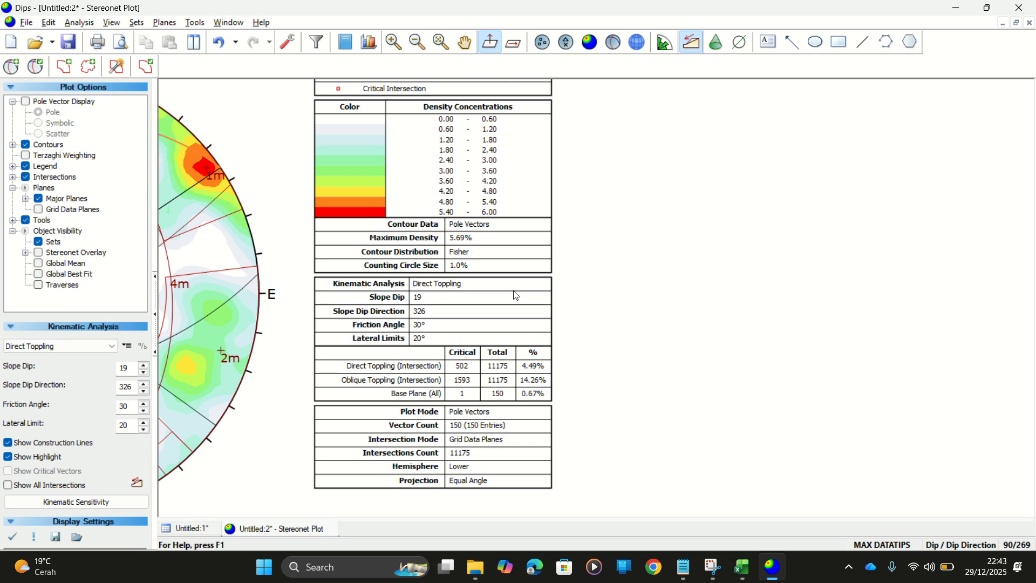
{"action": "scroll", "coordinate": [510, 257], "scroll_direction": "down", "scroll_amount": 7}
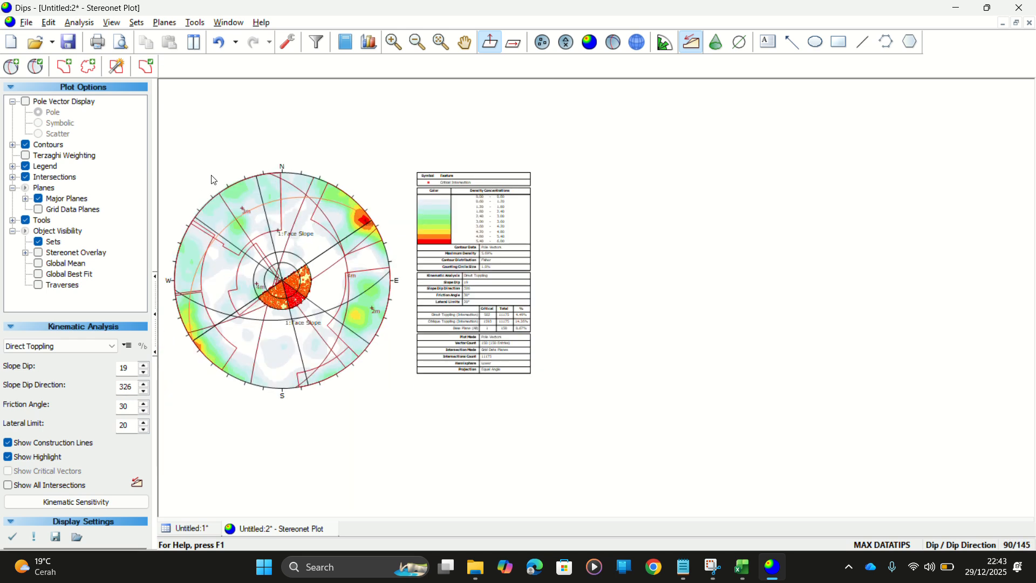
{"action": "scroll", "coordinate": [211, 176], "scroll_direction": "up", "scroll_amount": 1}
{"action": "left_click_drag", "start_coordinate": [282, 177], "coordinate": [461, 174]}
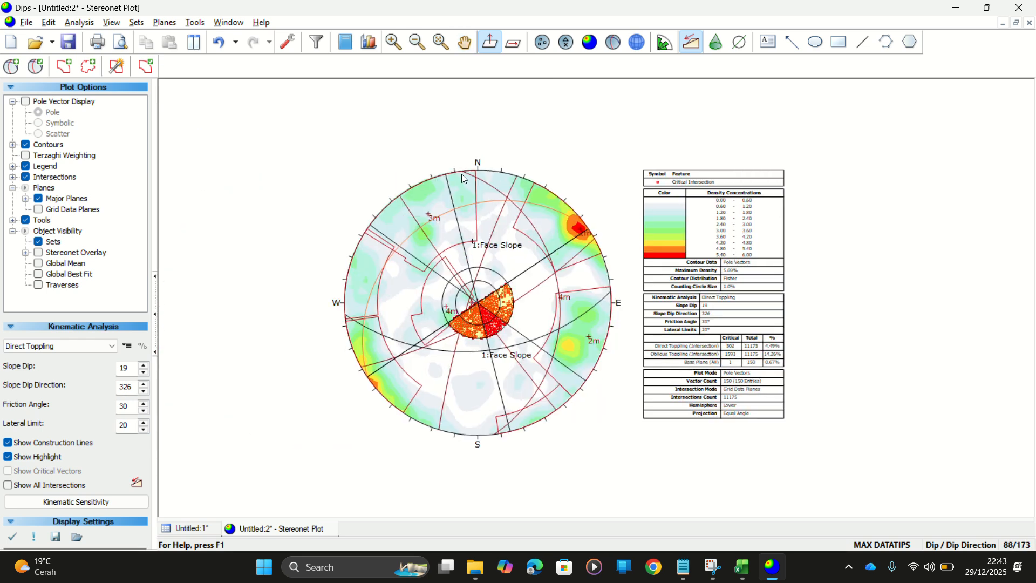
Save the Dips project as Analisis Kinematik in the Data Dips folder under D:, #TUGAS, 1. Analisis Kinematik
{"action": "left_click", "coordinate": [26, 22]}
{"action": "mouse_move", "coordinate": [79, 23]}
{"action": "mouse_move", "coordinate": [25, 23]}
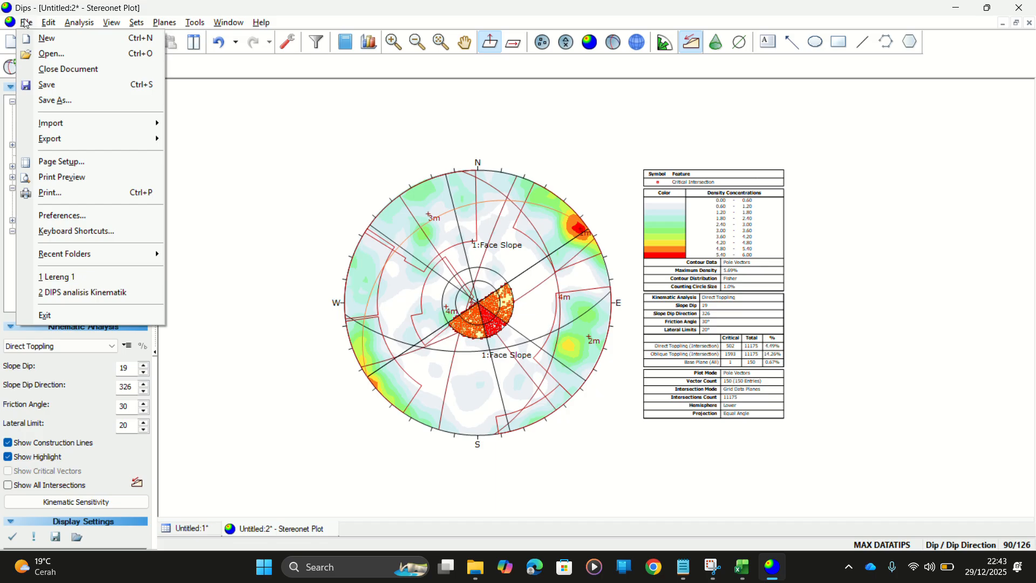
{"action": "left_click", "coordinate": [42, 101]}
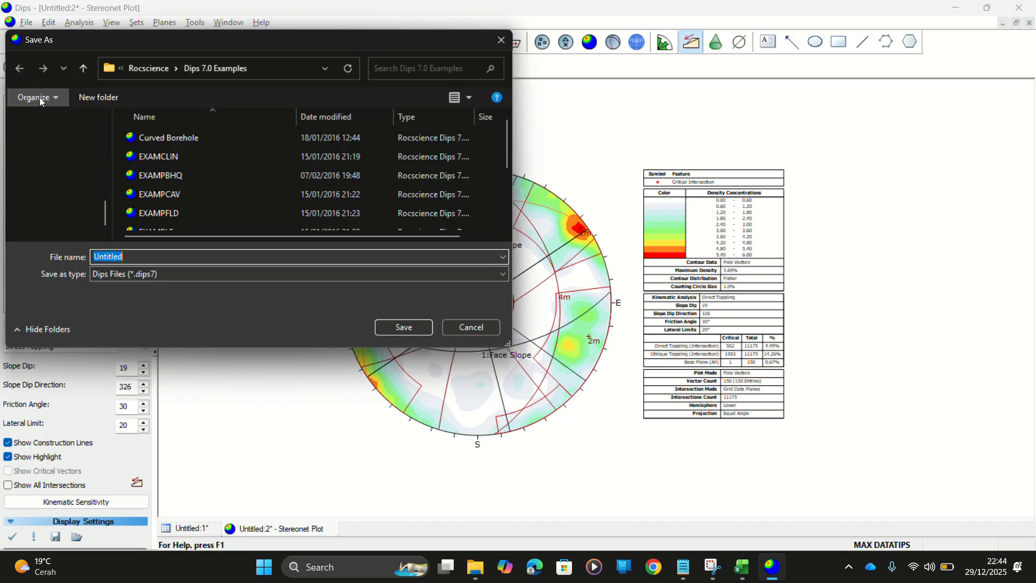
{"action": "left_click", "coordinate": [69, 204]}
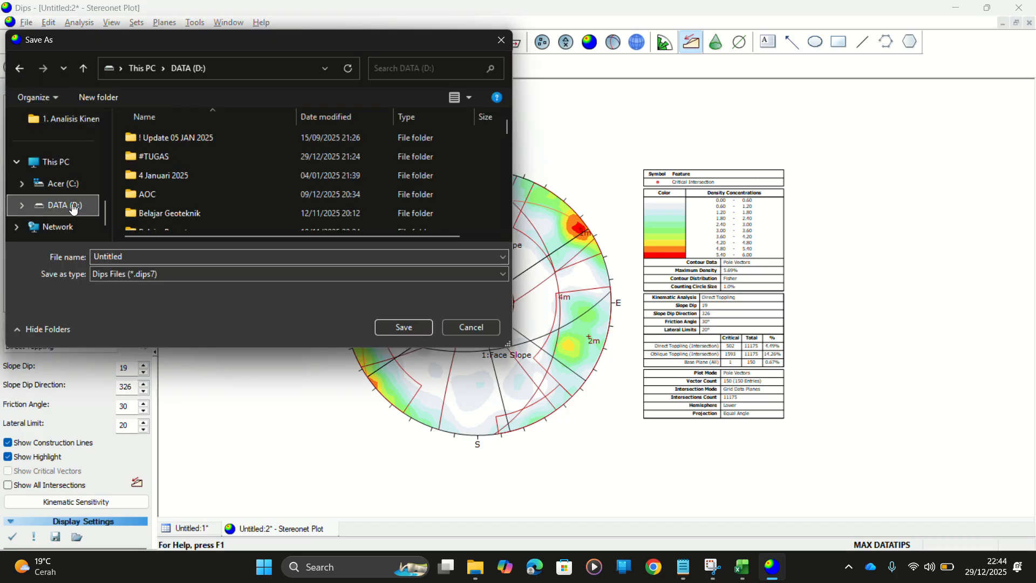
{"action": "left_click", "coordinate": [166, 159]}
{"action": "double_click", "coordinate": [166, 157]}
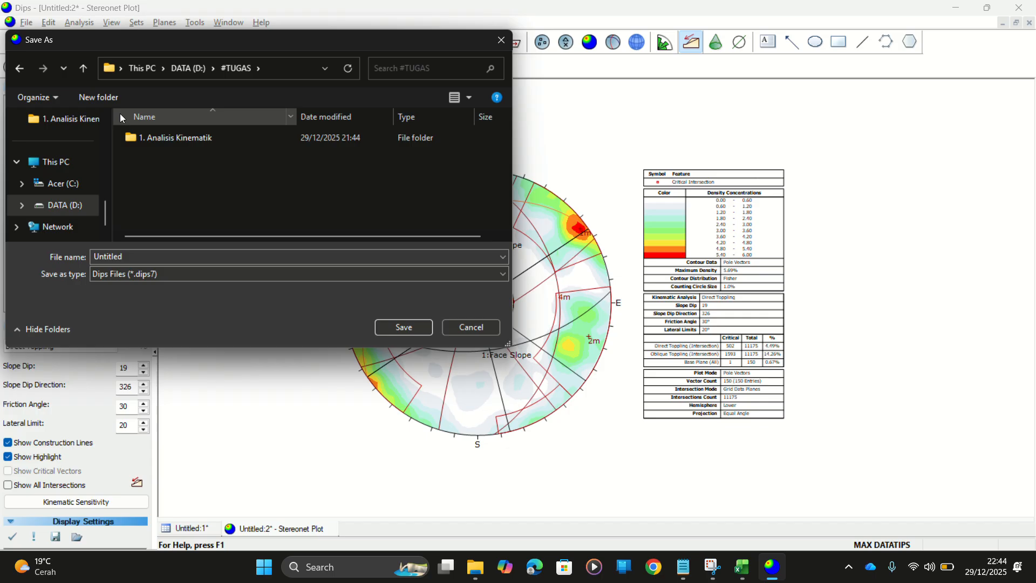
{"action": "double_click", "coordinate": [151, 139]}
{"action": "double_click", "coordinate": [156, 140]}
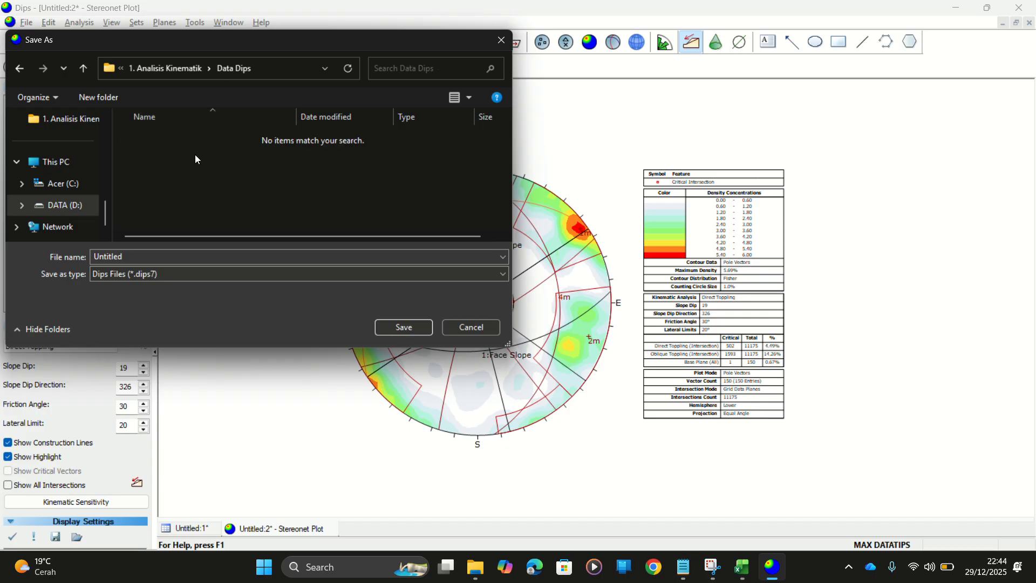
{"action": "double_click", "coordinate": [147, 254]}
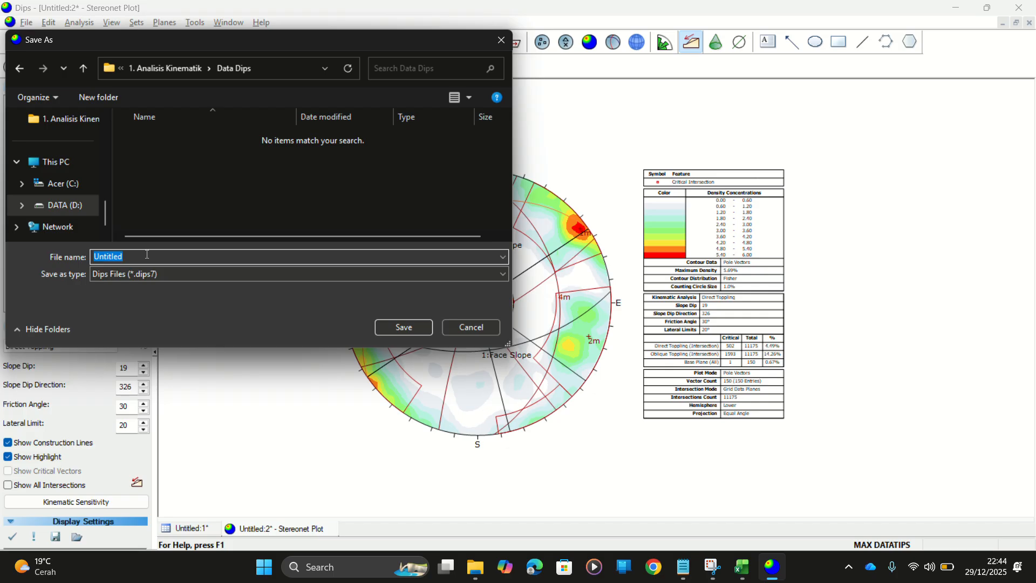
{"action": "type", "text": "Analisi s Kinematik"}
{"action": "key", "text": "Return"}
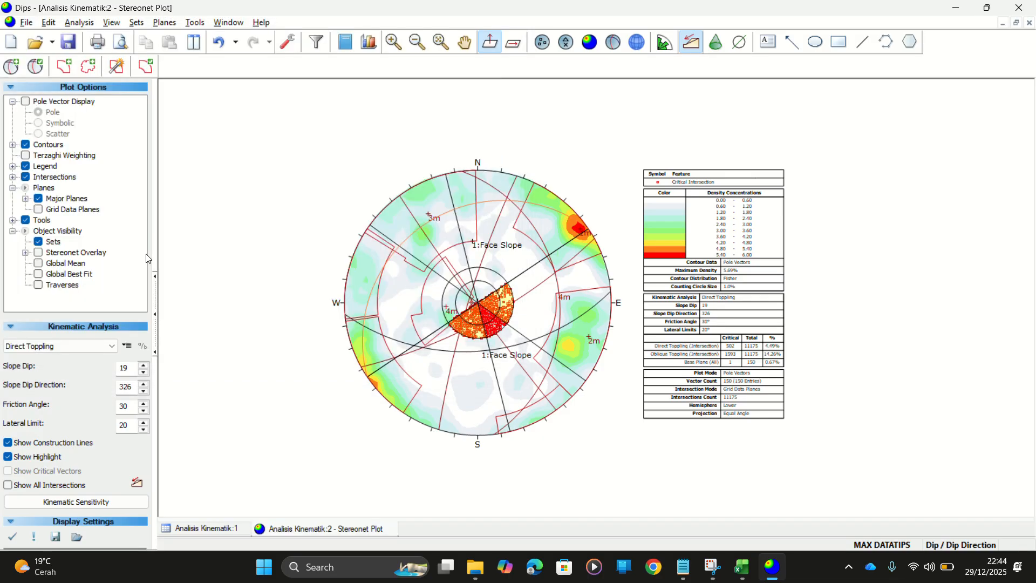